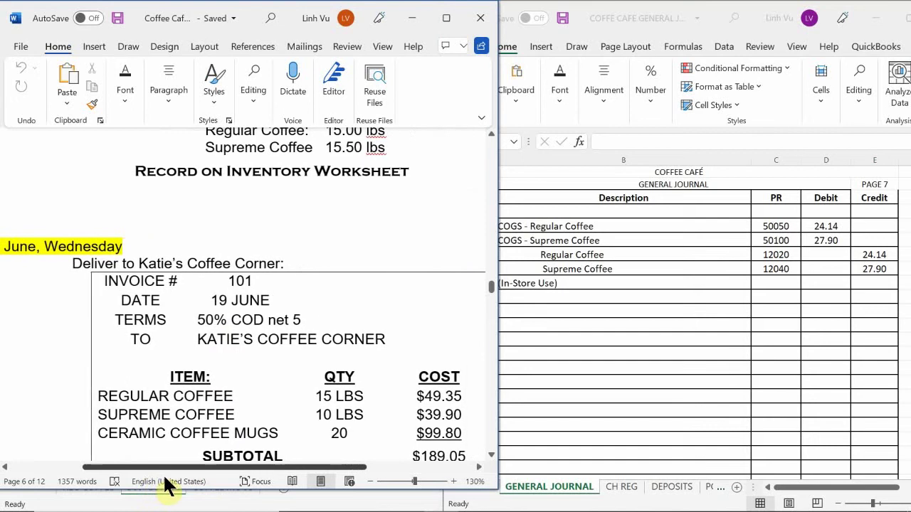
Insert blank lines above the "19 June, Wednesday" heading so the whole section moves onto the next page.
scroll(189, 496, "left", 1)
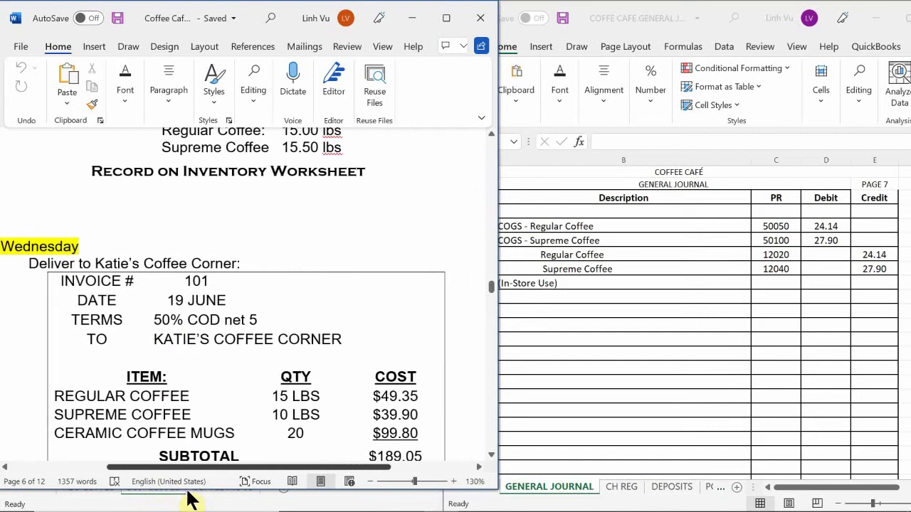
scroll(299, 380, "down", 1)
scroll(299, 381, "down", 1)
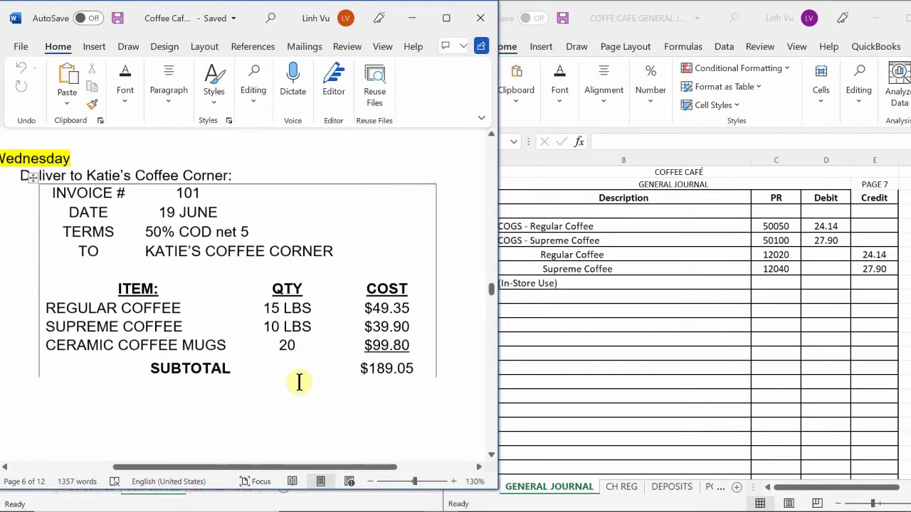
scroll(297, 380, "up", 1)
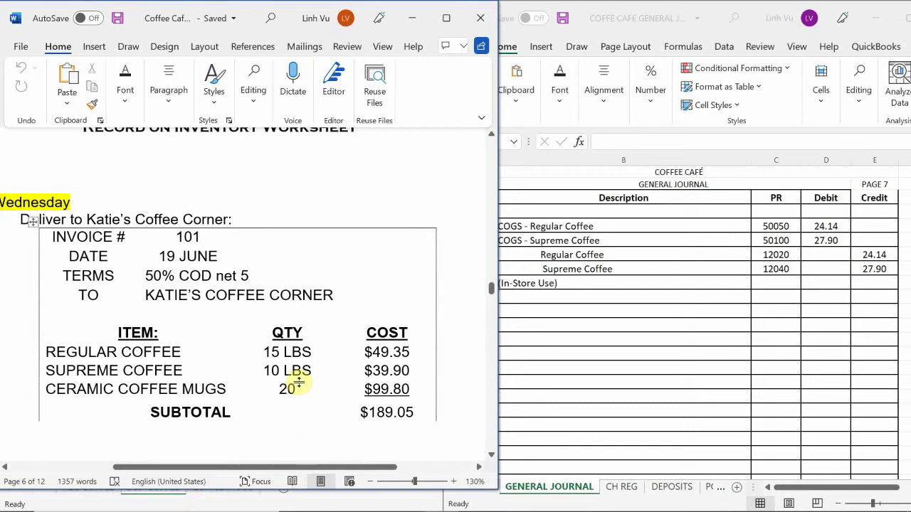
scroll(299, 382, "down", 6)
scroll(299, 381, "up", 5)
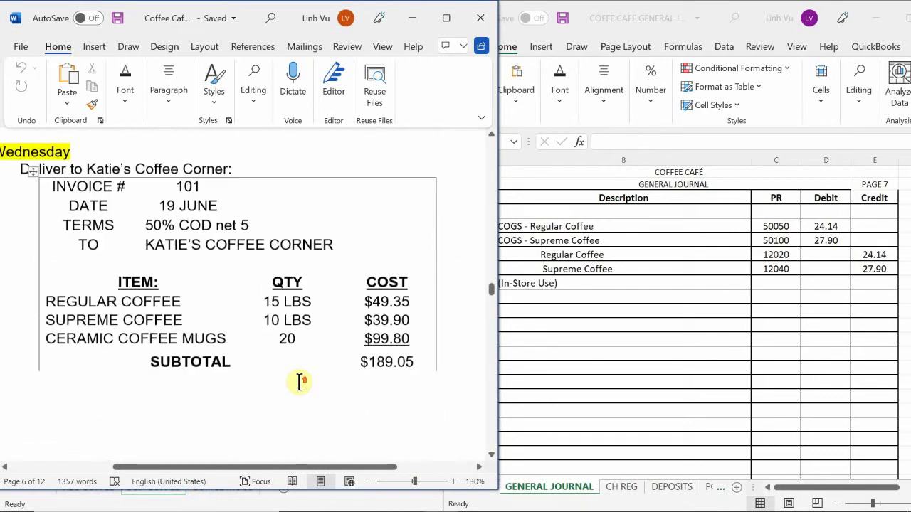
scroll(136, 252, "up", 3)
left_click(99, 206)
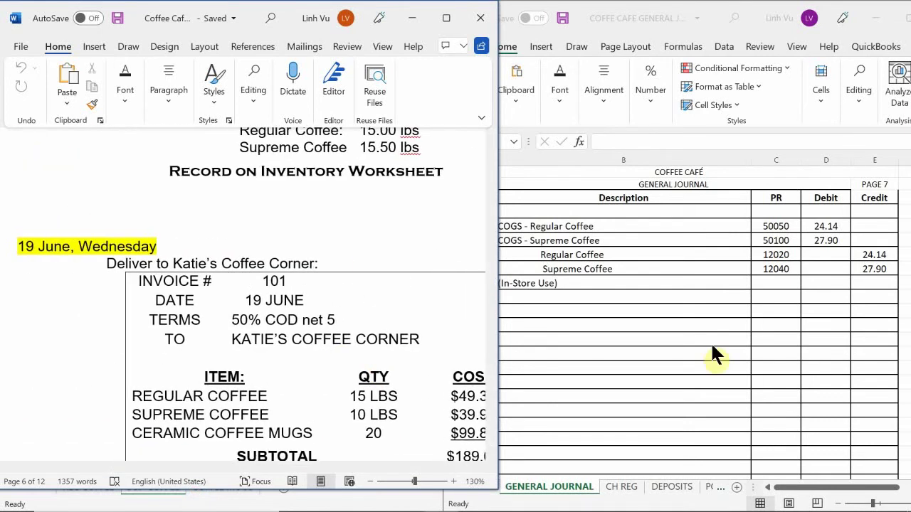
key("Return")
key("Return")
key("Return")
key("Return")
key("Return")
key("Return")
key("Return")
key("Return")
key("Return")
key("Return")
key("Return")
key("Return")
key("Return")
key("Return")
key("Return")
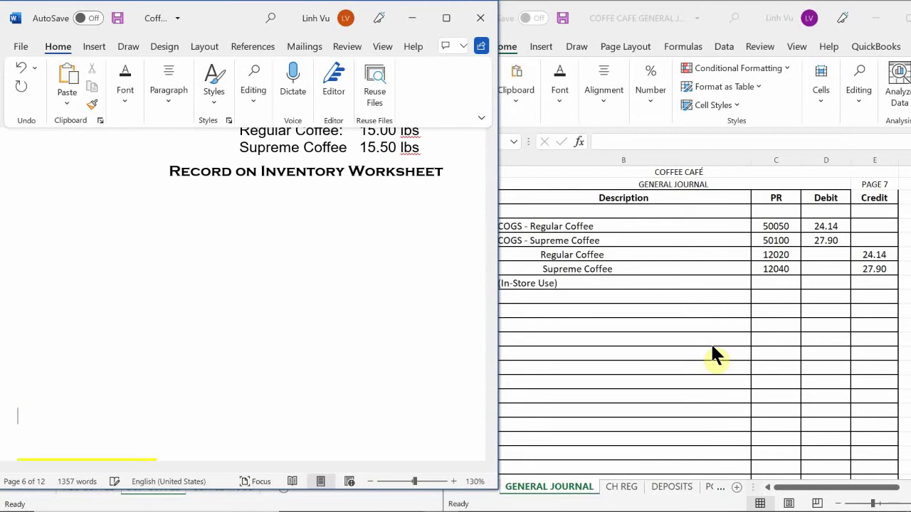
Review the Katie's Coffee Corner invoice for its terms, items, quantities, costs, delivery charge, COD and amount due.
scroll(695, 434, "down", 3)
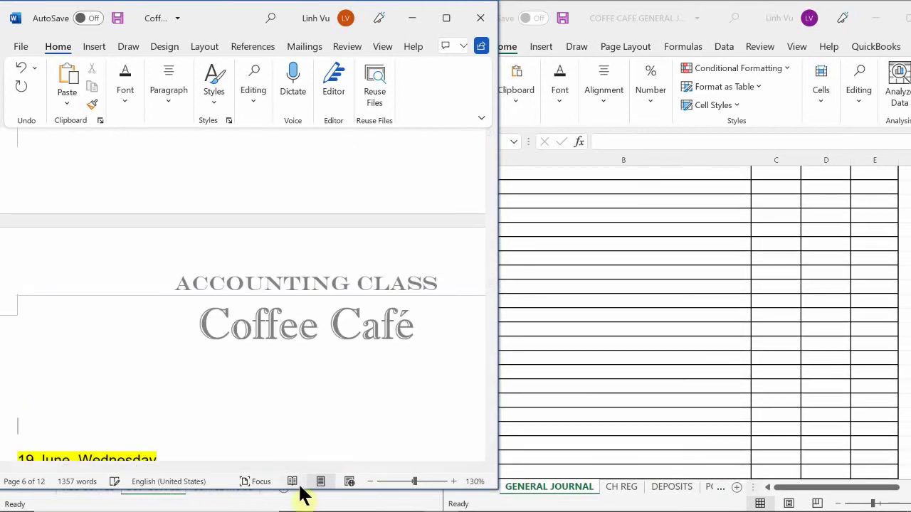
scroll(291, 335, "down", 5)
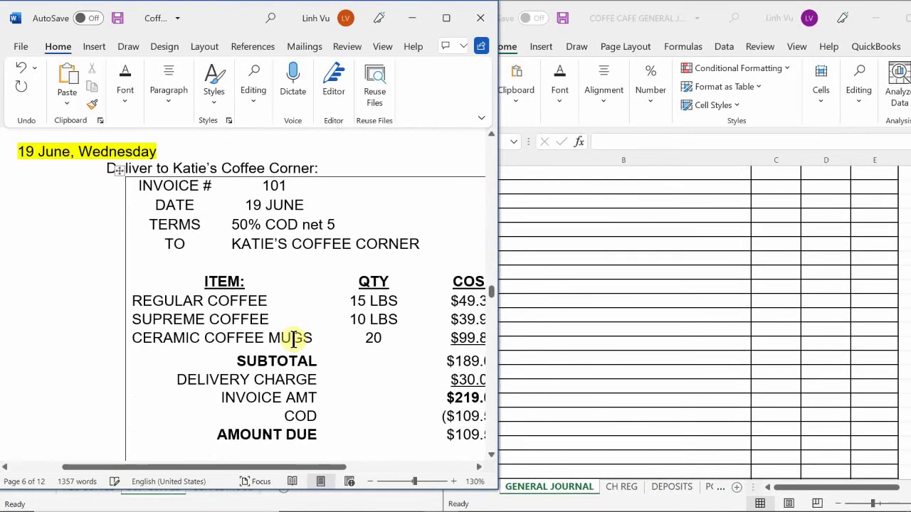
scroll(294, 339, "down", 1)
scroll(297, 340, "up", 1)
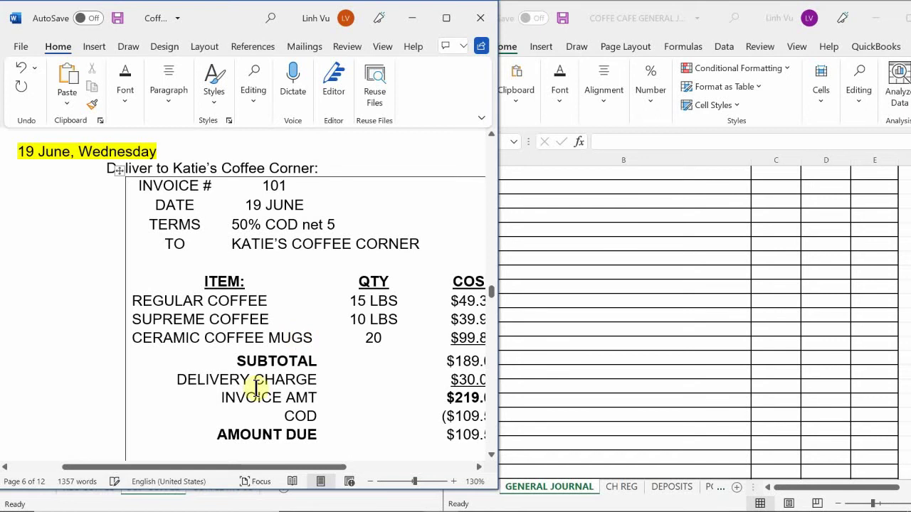
left_click_drag(214, 466, 248, 480)
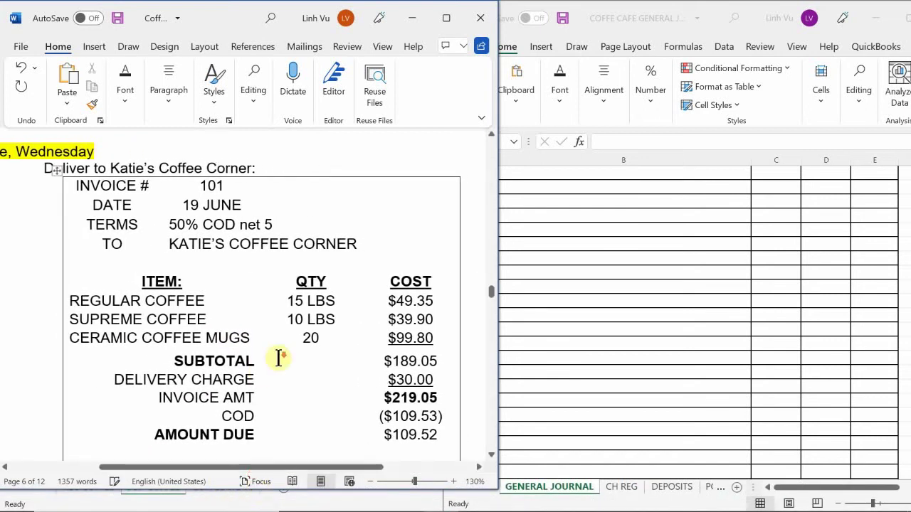
scroll(279, 357, "down", 2)
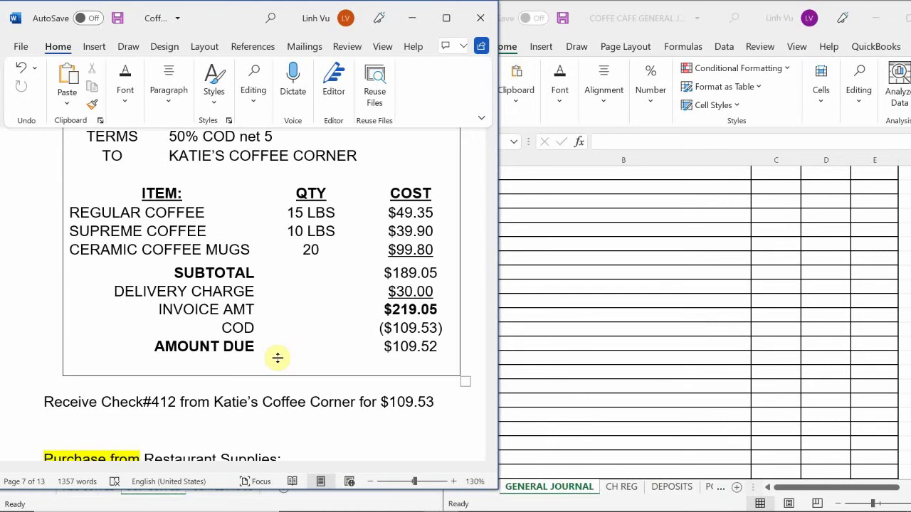
scroll(277, 358, "up", 1)
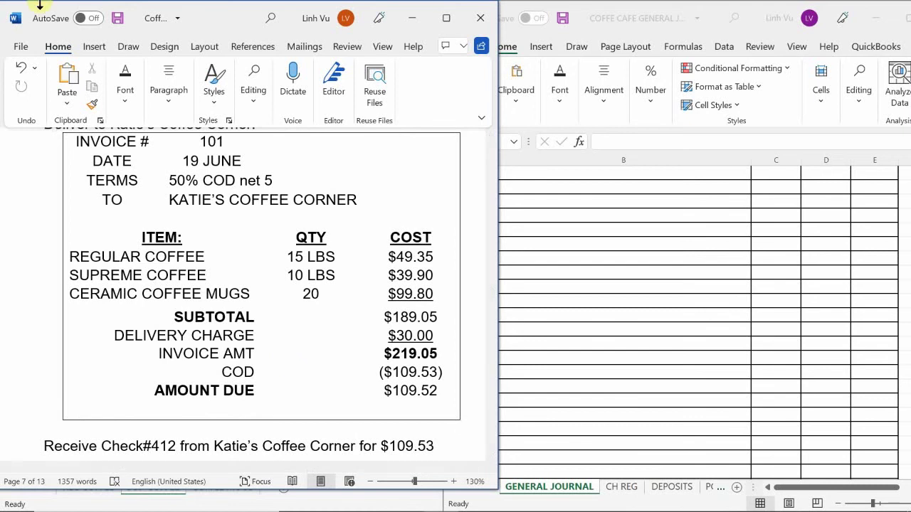
Switch to the Excel general journal and enter the date 6/19 in cell A263, below the in-store use entry.
left_click(629, 298)
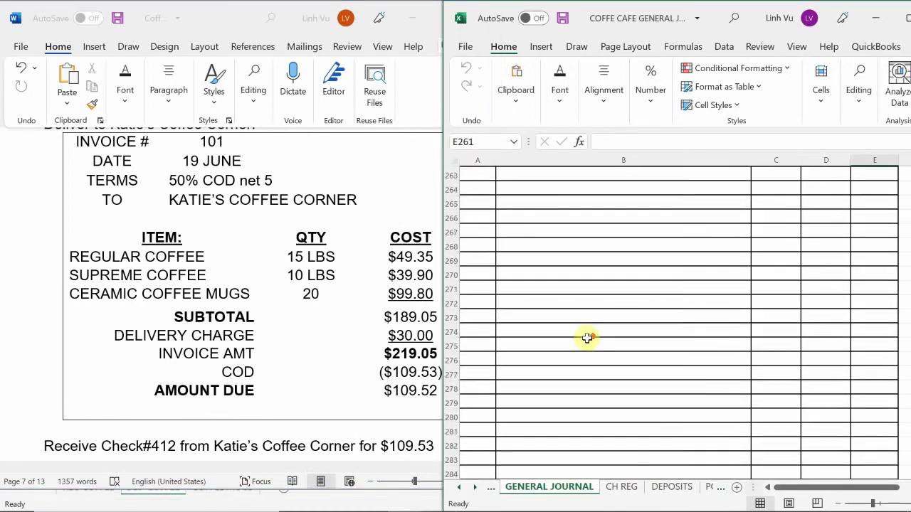
scroll(587, 337, "up", 3)
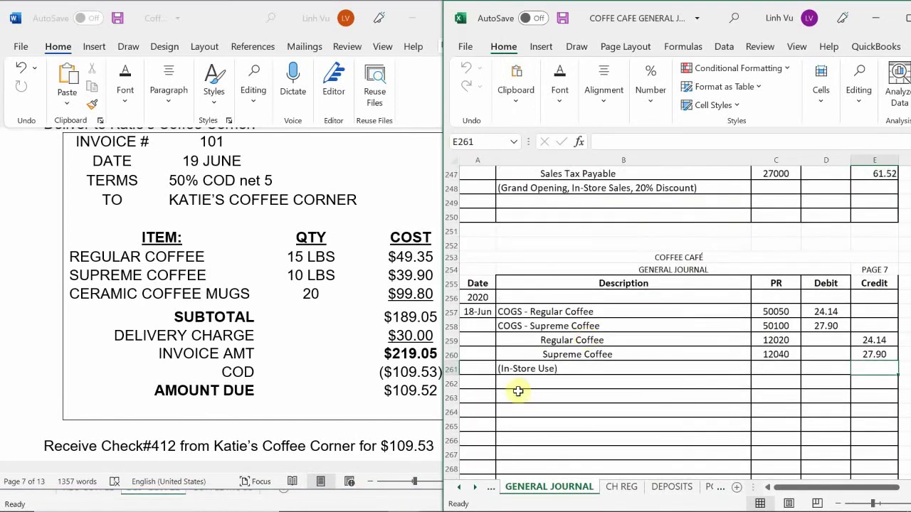
left_click(483, 397)
type("6")
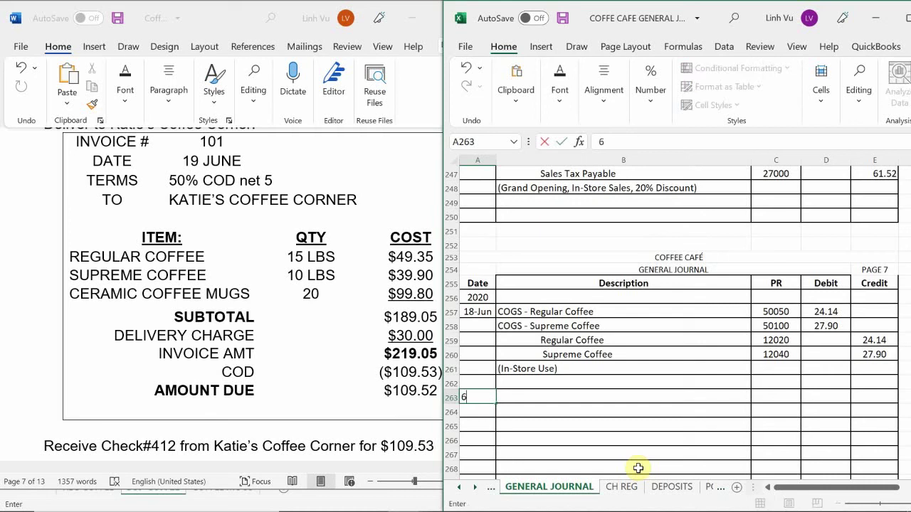
type("/19")
key("Return")
key("Up")
key("Right")
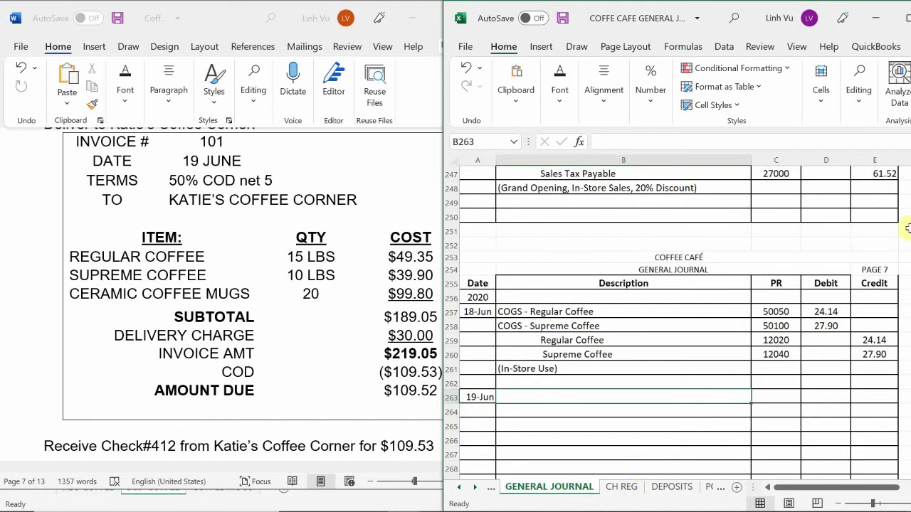
Enter the indented credit description "Sales - Regular Coffee" in cell B265, leaving two rows free for the debits.
scroll(541, 375, "down", 2)
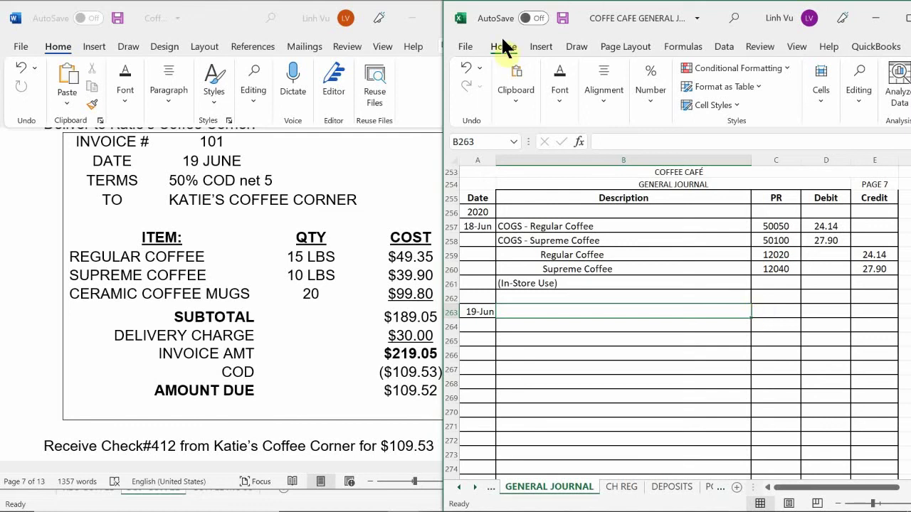
left_click(536, 340)
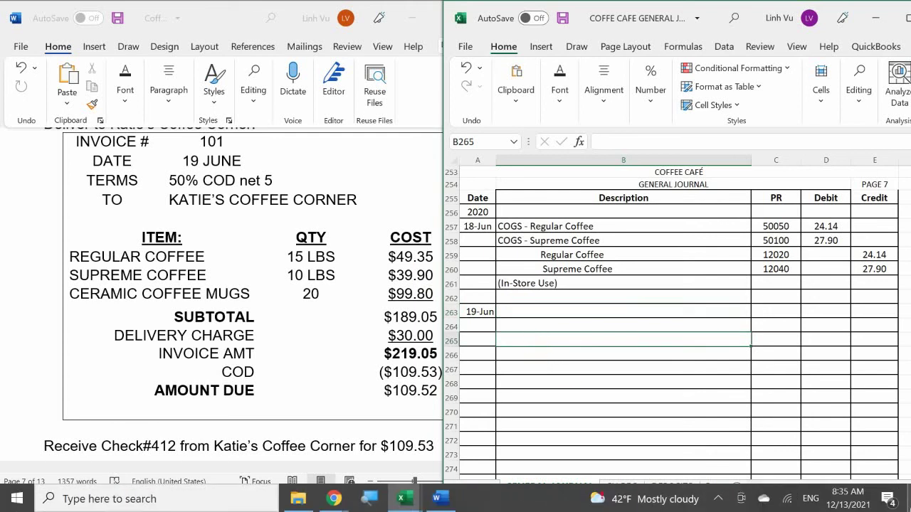
key("F2")
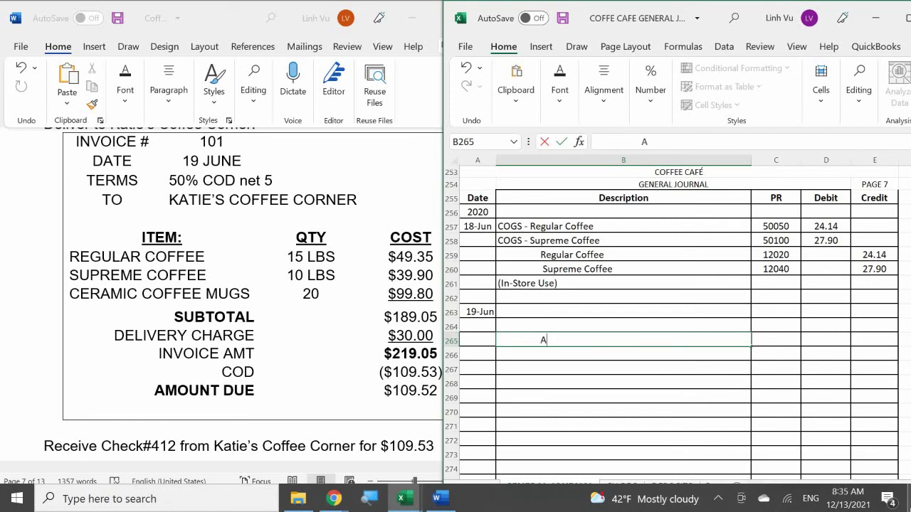
type("Sales - R")
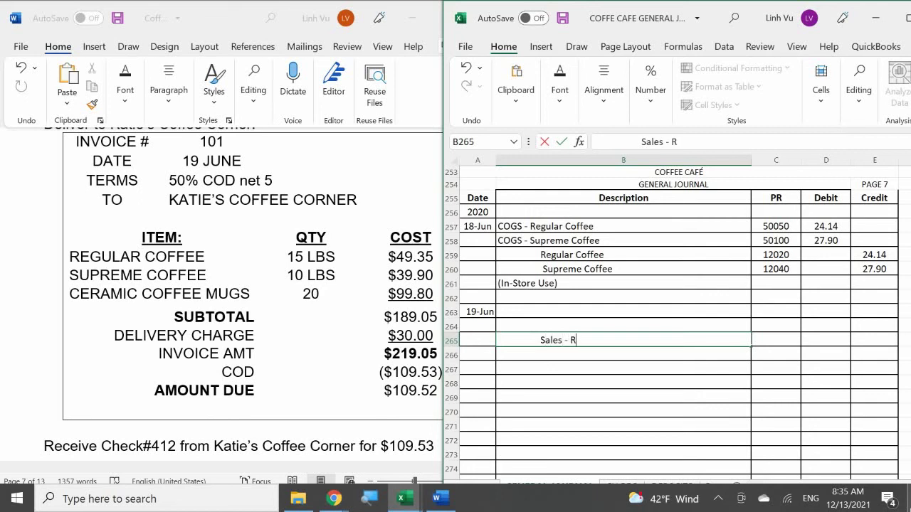
type("egular Coffee")
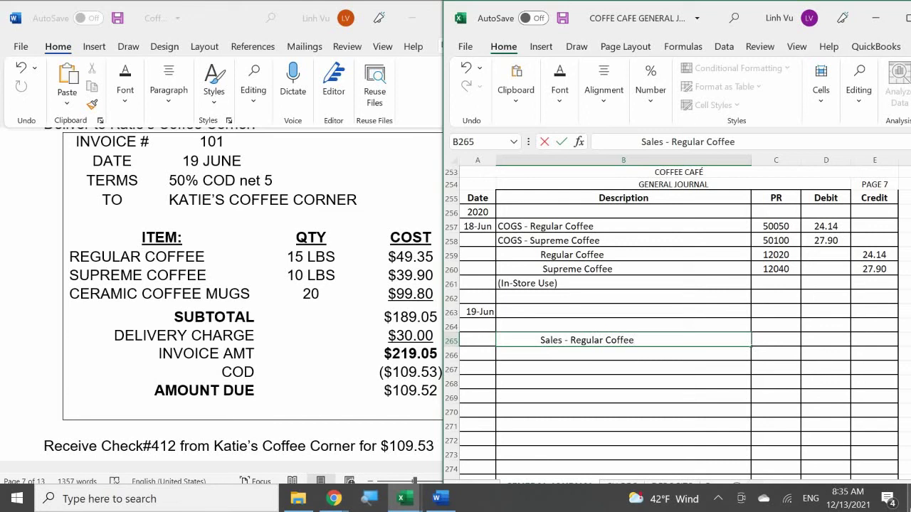
key("Return")
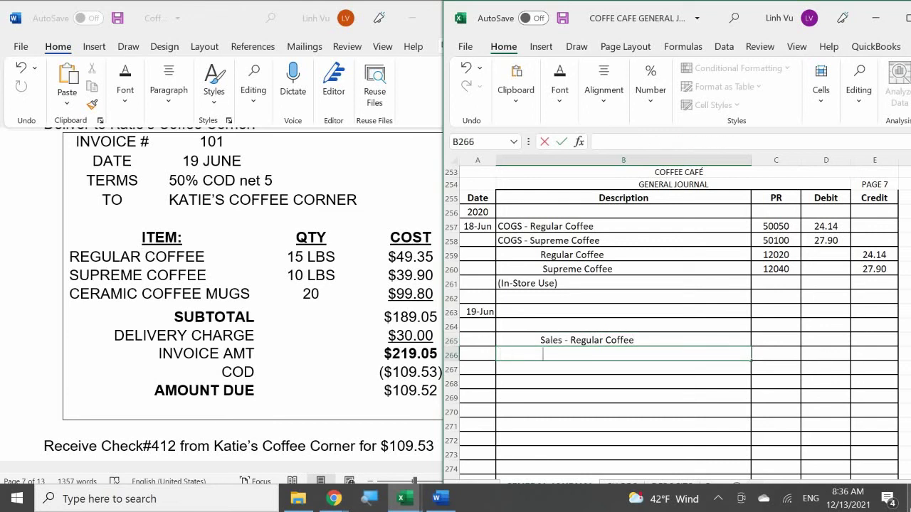
Enter the indented credit description "Sales - Supreme Coffee" in cell B266.
type("S")
key("BackSpace")
type("Sales")
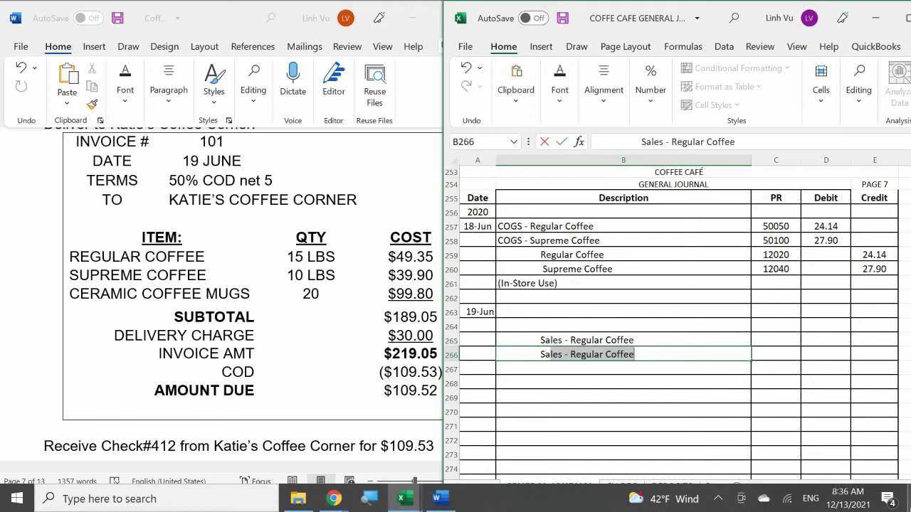
key("BackSpace")
key("BackSpace")
key("BackSpace")
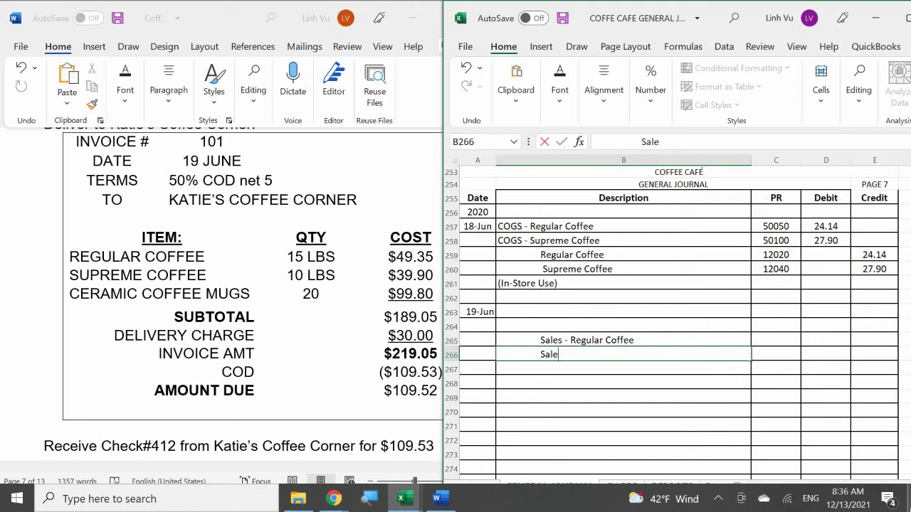
type("s - ")
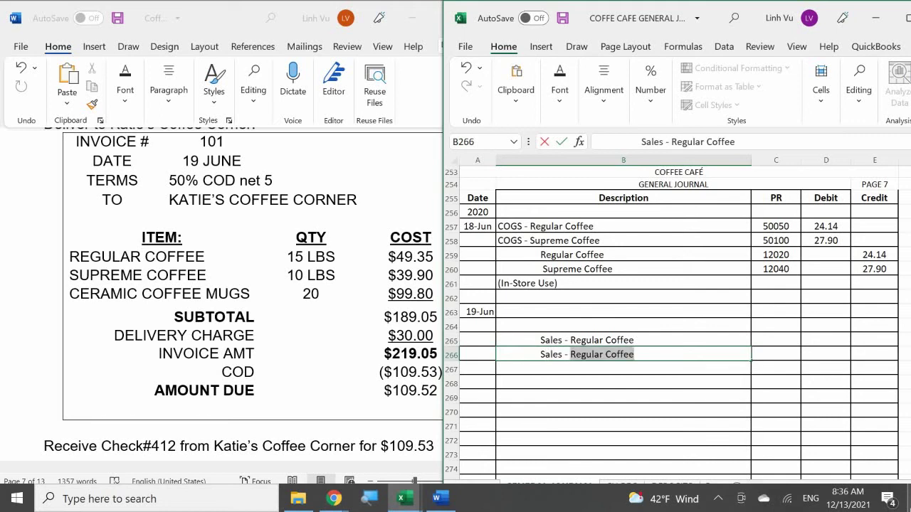
type("Suprem")
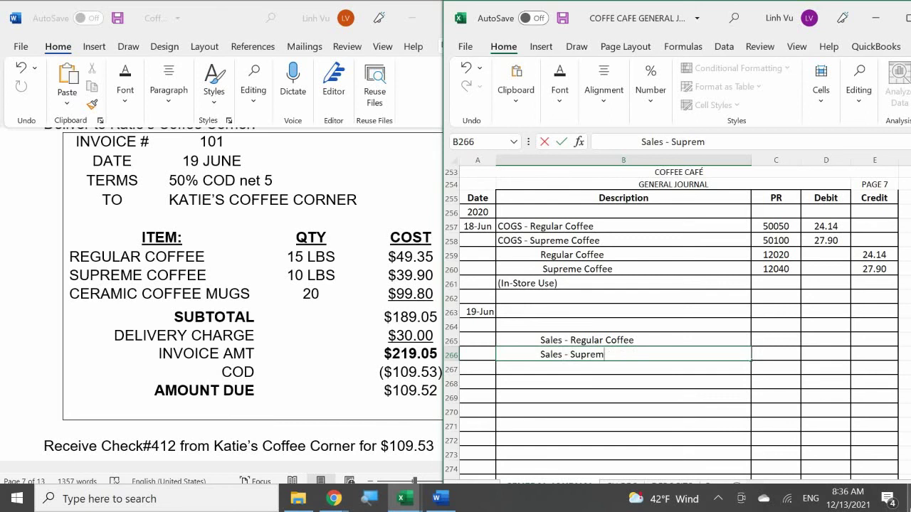
type("e Coffee")
key("Return")
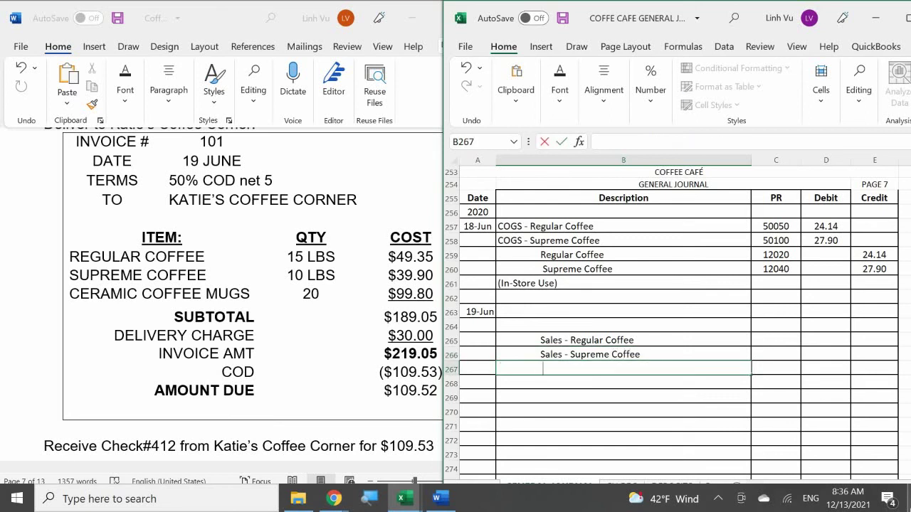
Enter the indented credit description "Sales - Ceramic Coffee Mugs" in cell B267.
type("Sales - Ceramic Coff")
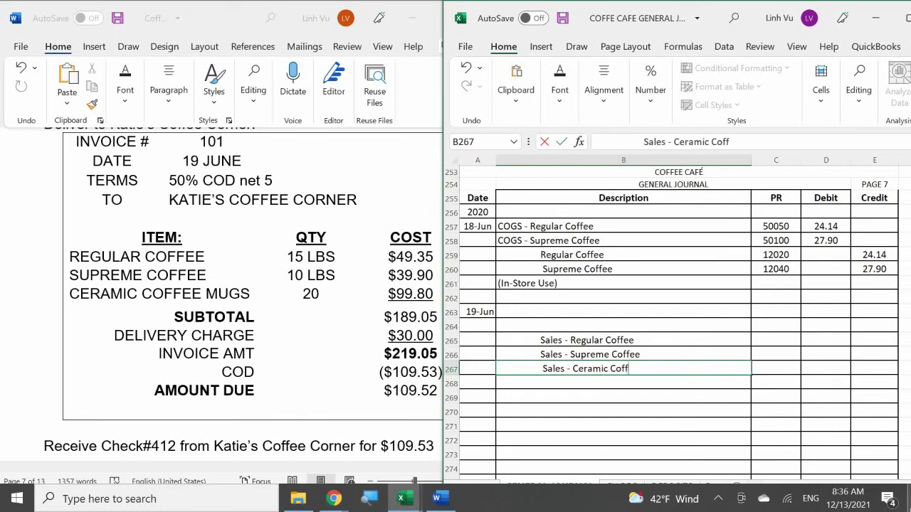
type("ee Mugs")
key("Tab")
Enter the PR codes 40050 for Regular Coffee, 400100 for Supreme Coffee and 40150 for Ceramic Coffee Mugs sales.
key("Up")
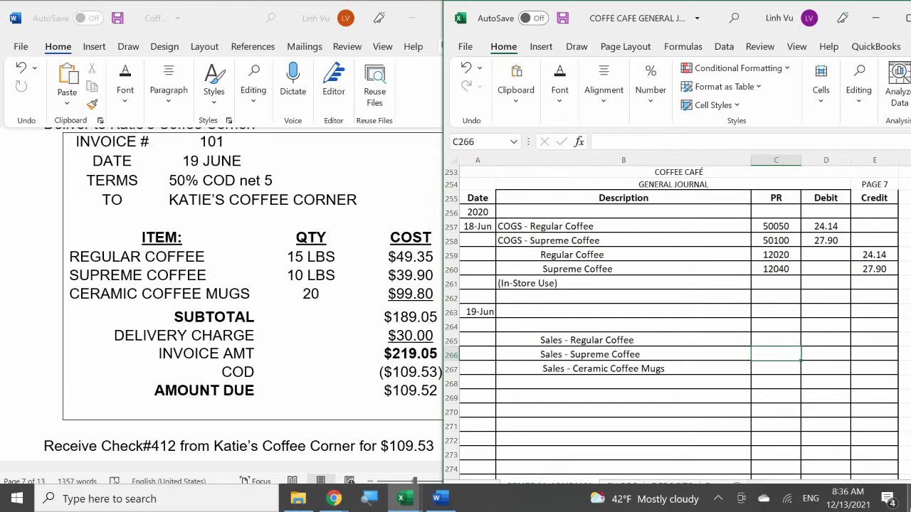
type("4")
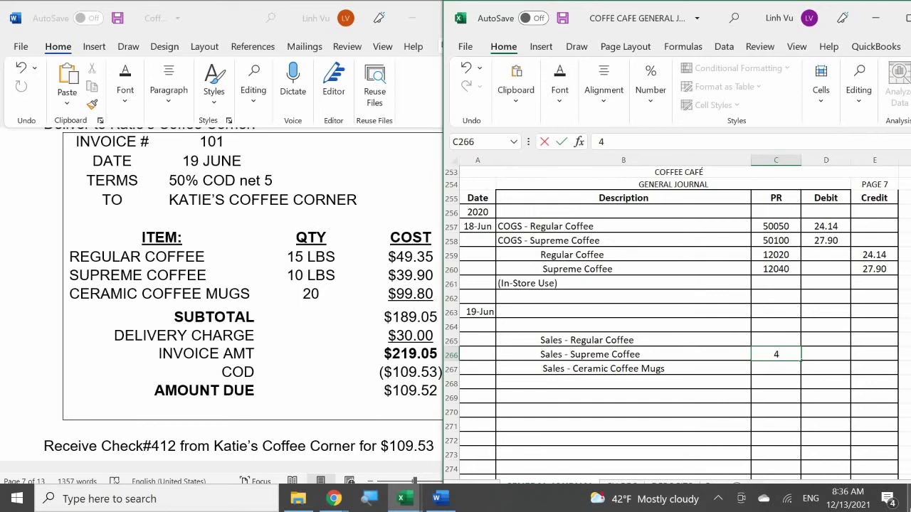
key("BackSpace")
key("Up")
type("400")
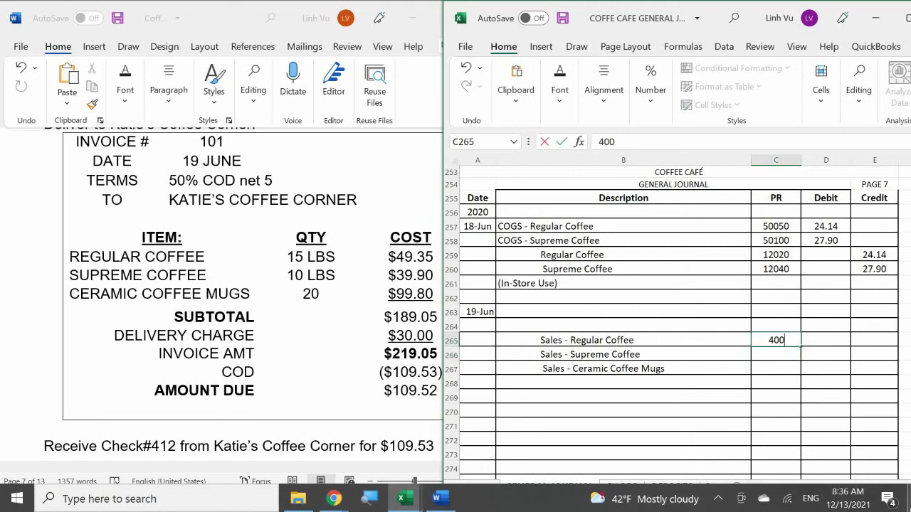
type("50")
key("Return")
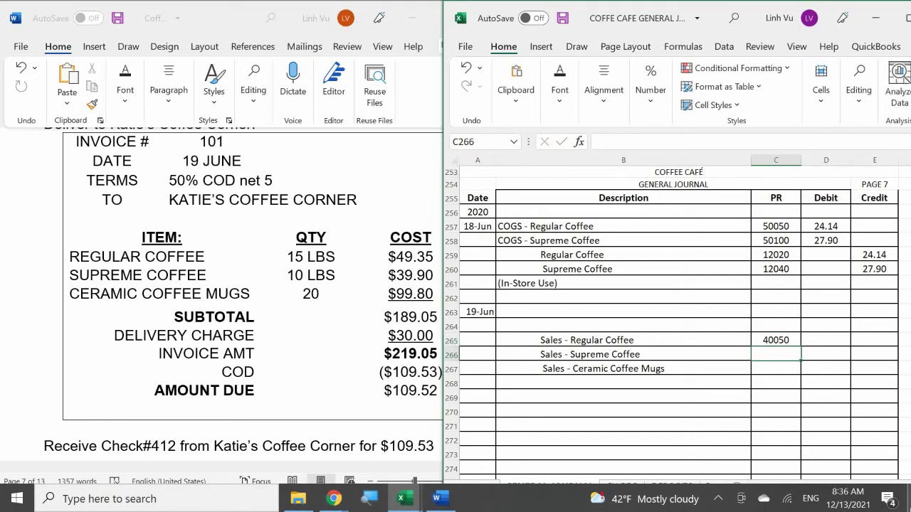
type("40")
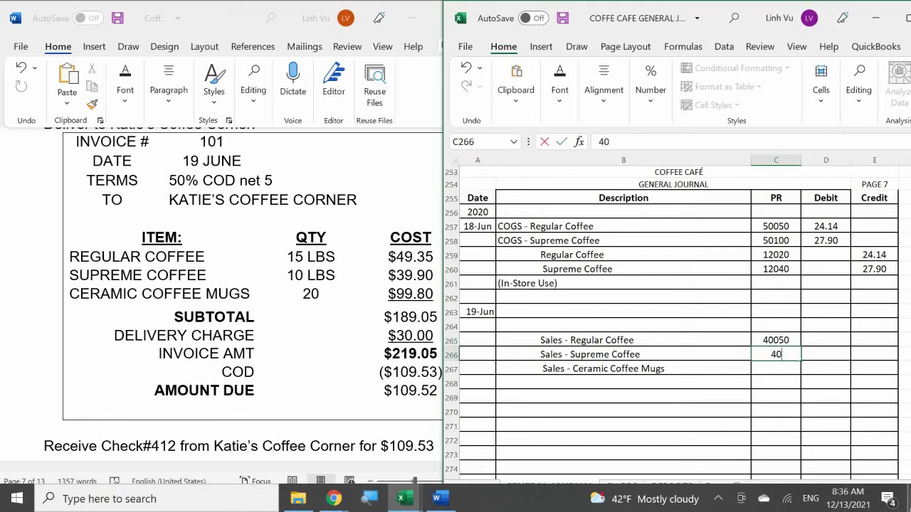
type("0100")
key("Return")
type("40150")
key("Return")
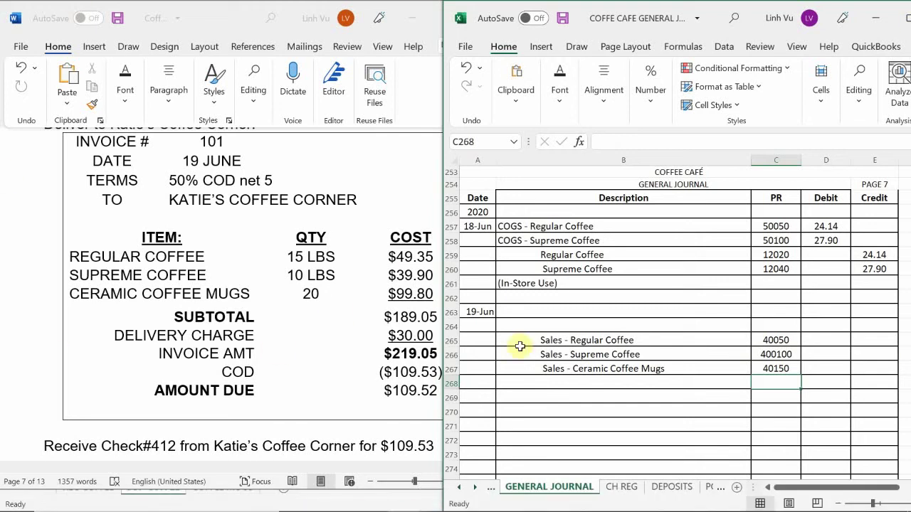
Enter the debit description "Checking" in cell B263 with PR code 10100.
left_click(528, 311)
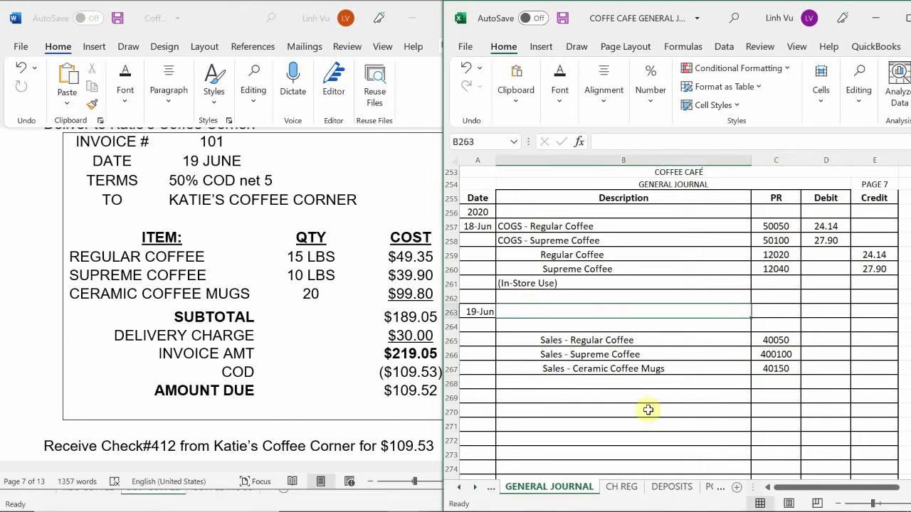
type("Checking")
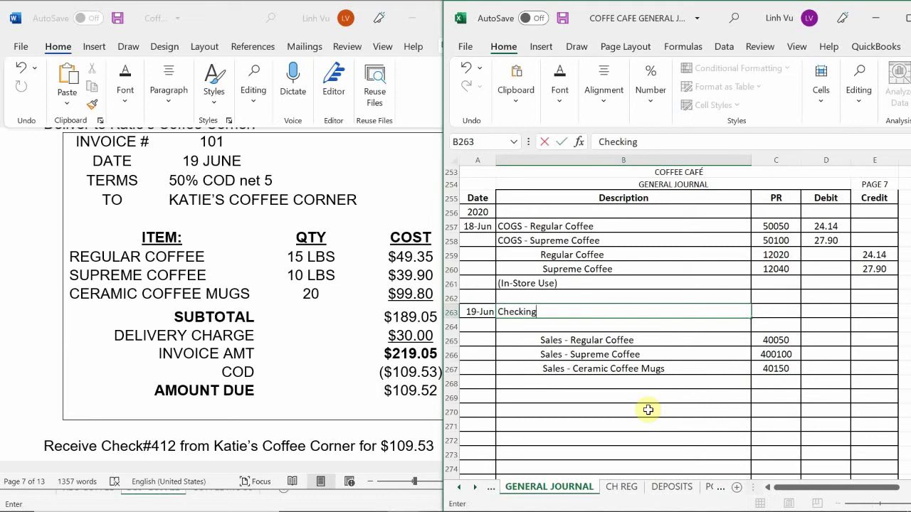
key("Tab")
type("10100")
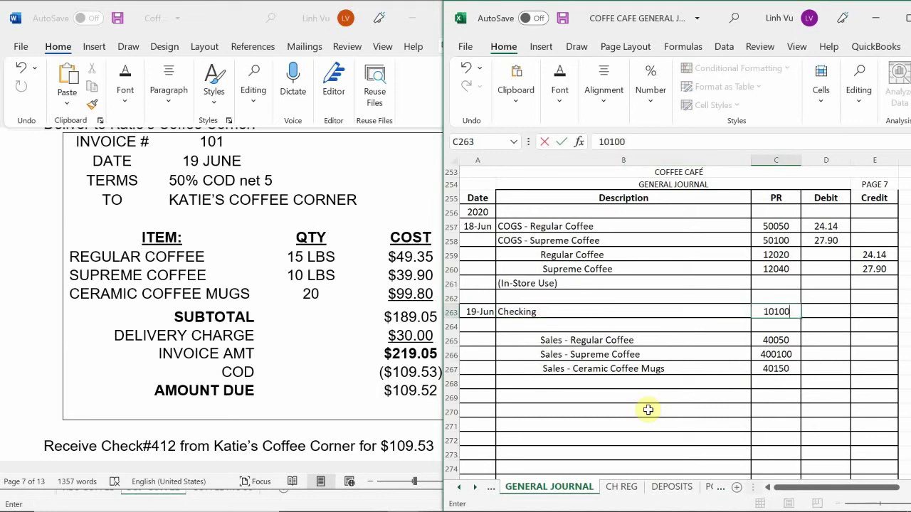
key("Return")
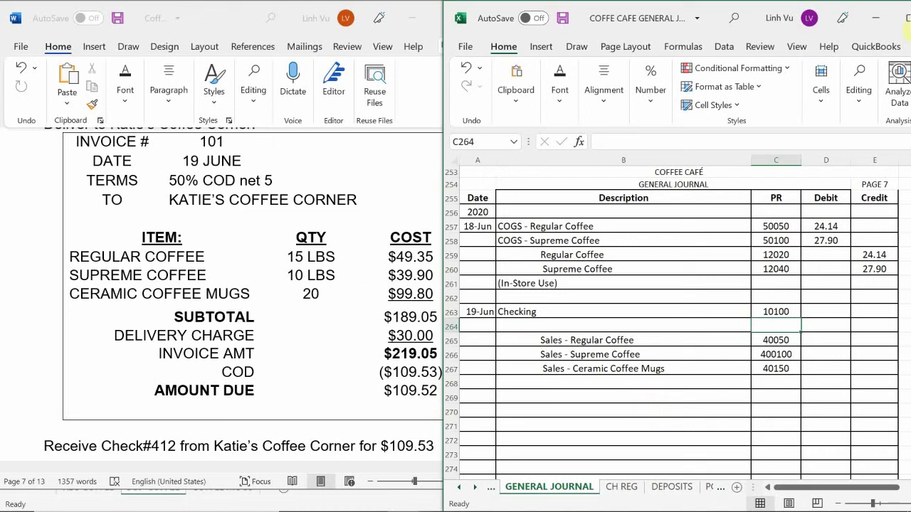
Enter the second debit description "Accounts Receivable" in cell B264.
left_click(543, 327)
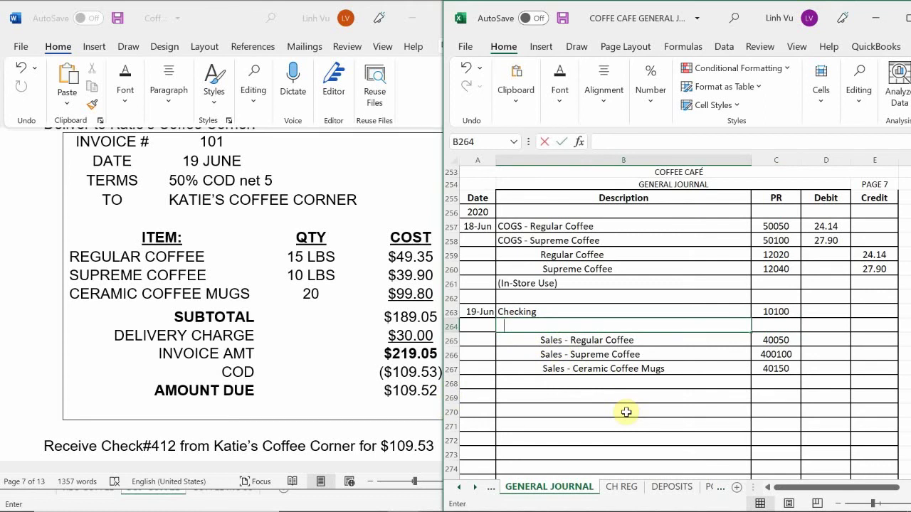
type("A")
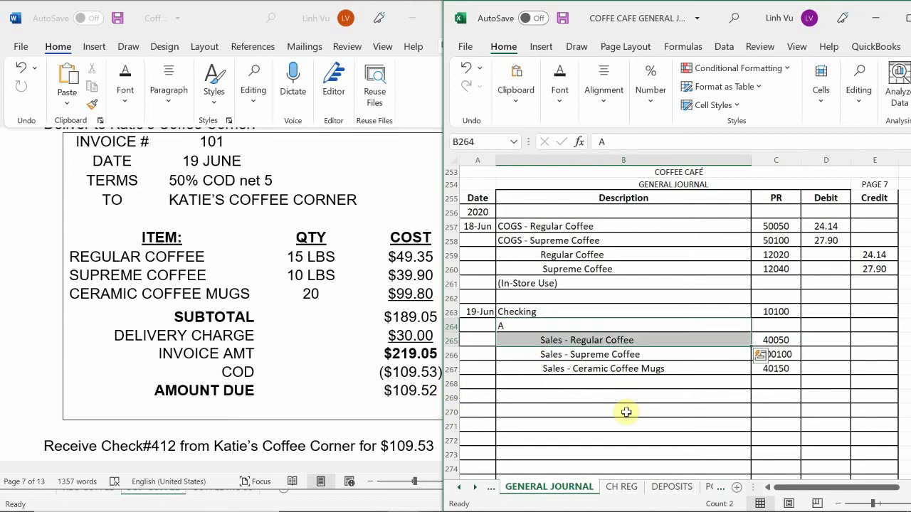
key("BackSpace")
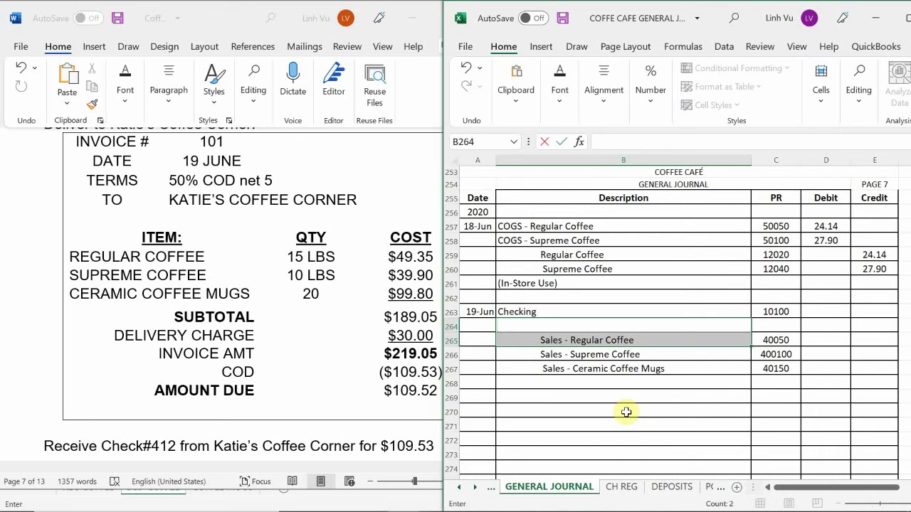
key("Return")
key("Down")
key("Down")
key("Up")
key("Up")
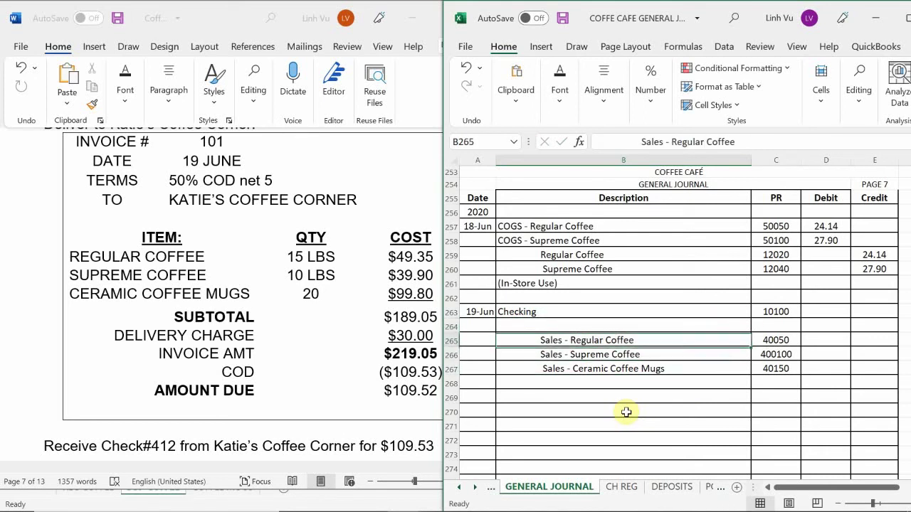
key("Up")
type("Accou")
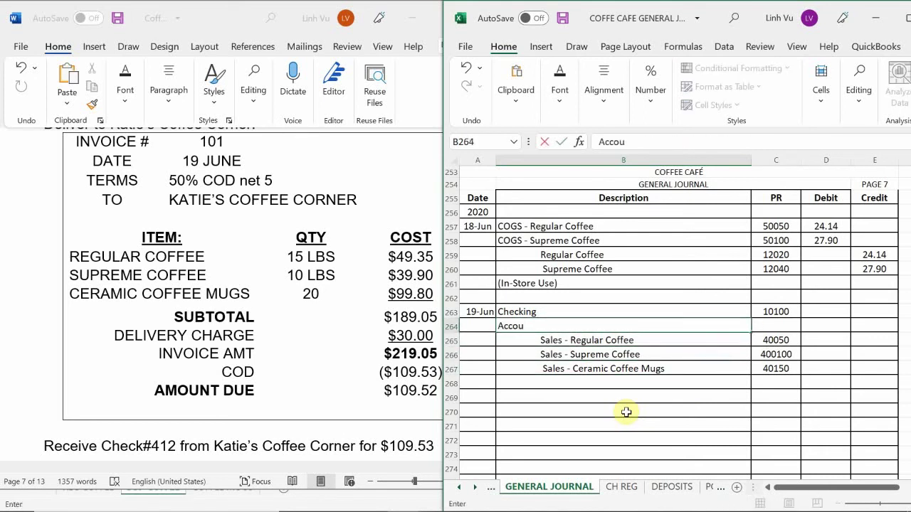
type("nts Receivable")
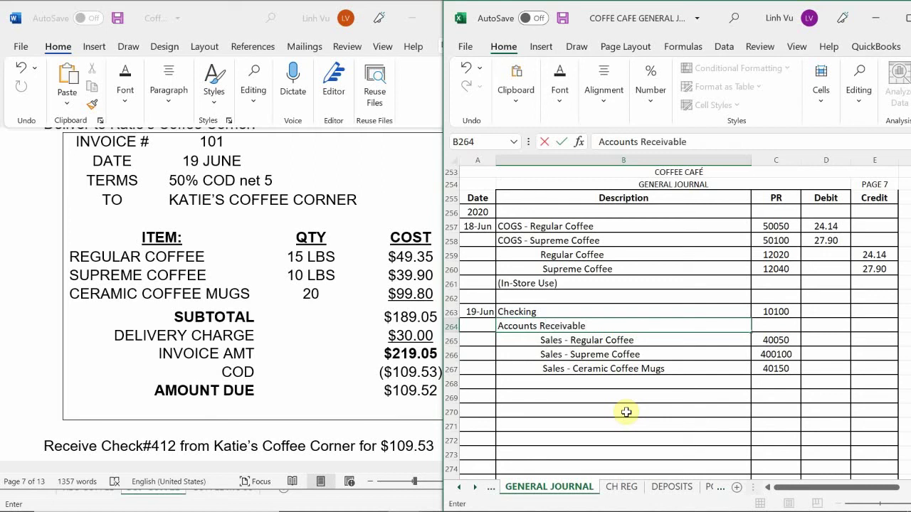
key("Tab")
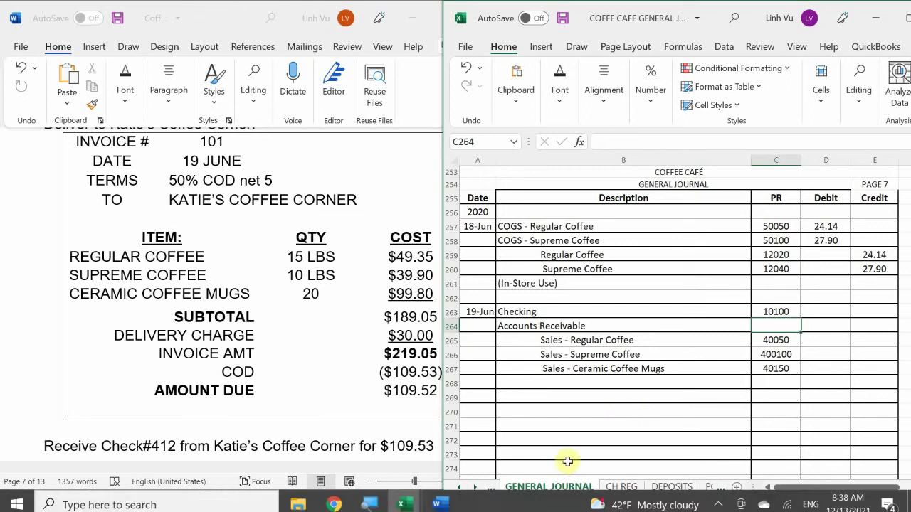
Look up the Accounts Receivable number in the COA sheet and enter PR code 11000 in cell C264 of the general journal.
left_click(460, 488)
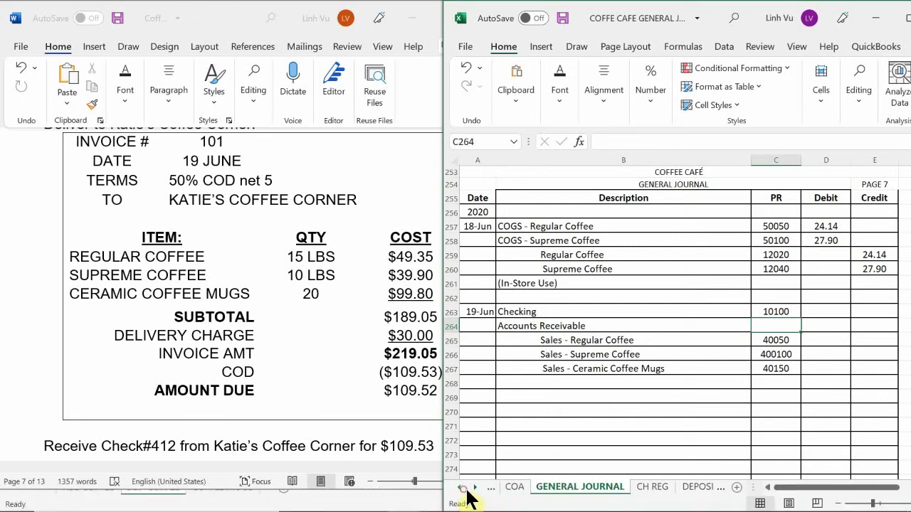
left_click(514, 487)
scroll(542, 414, "up", 1)
scroll(542, 415, "up", 18)
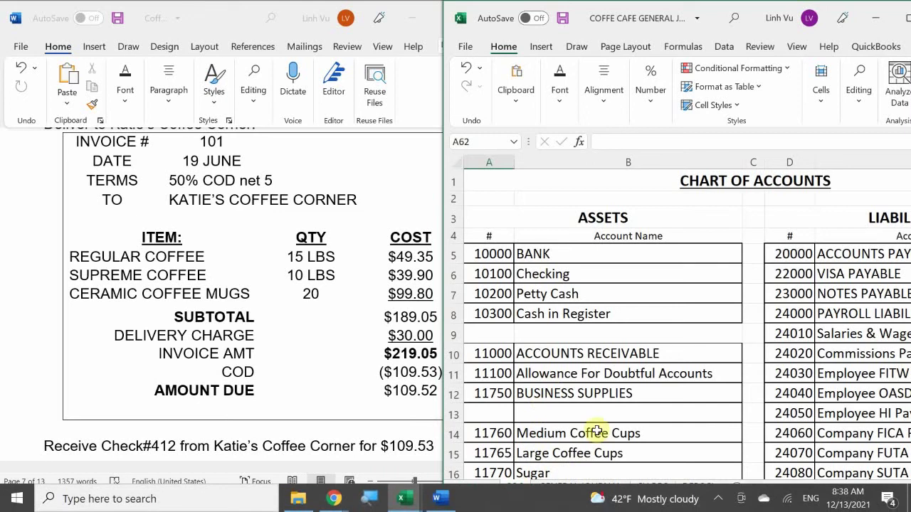
left_click(563, 488)
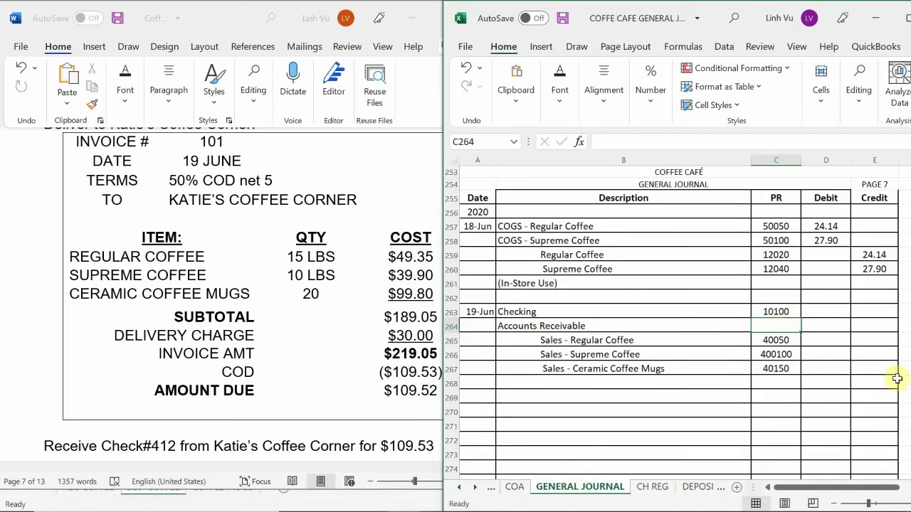
type("10")
key("BackSpace")
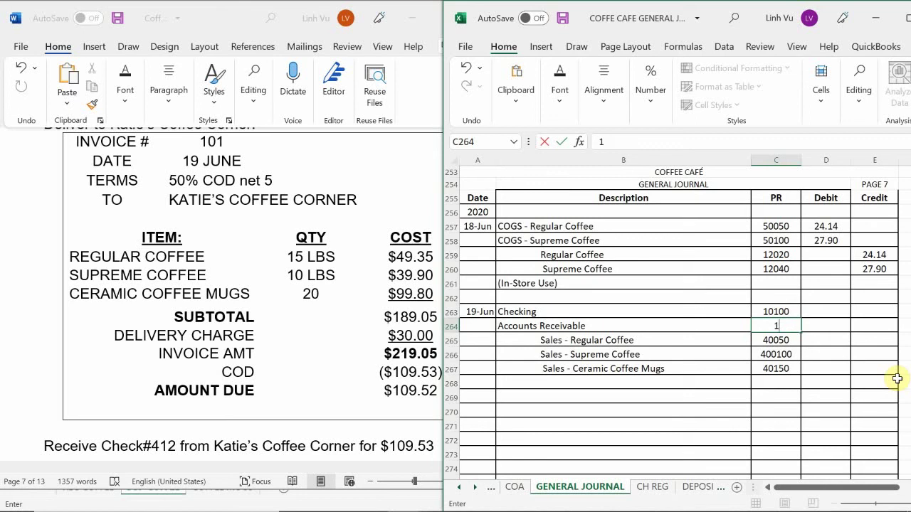
type("1000")
key("Return")
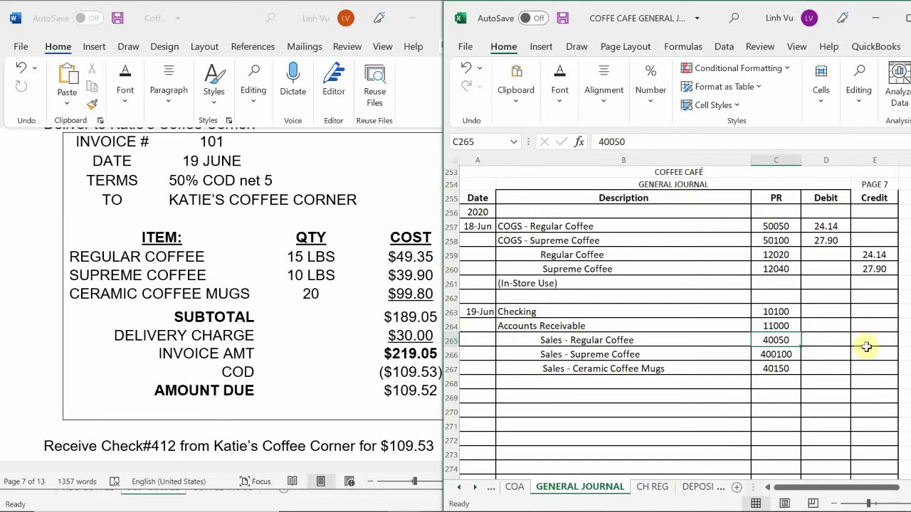
Enter the debit amounts 109.53 for Checking and 109.52 for Accounts Receivable.
left_click(818, 309)
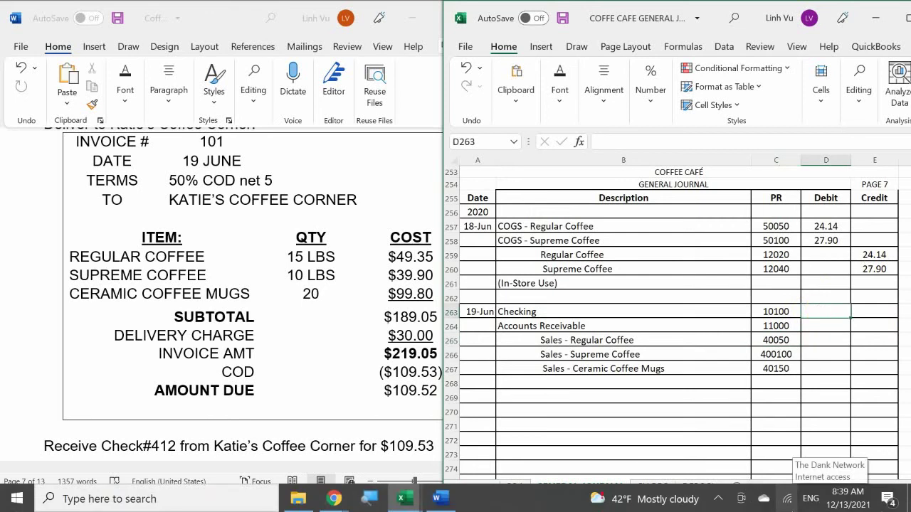
type("109.53")
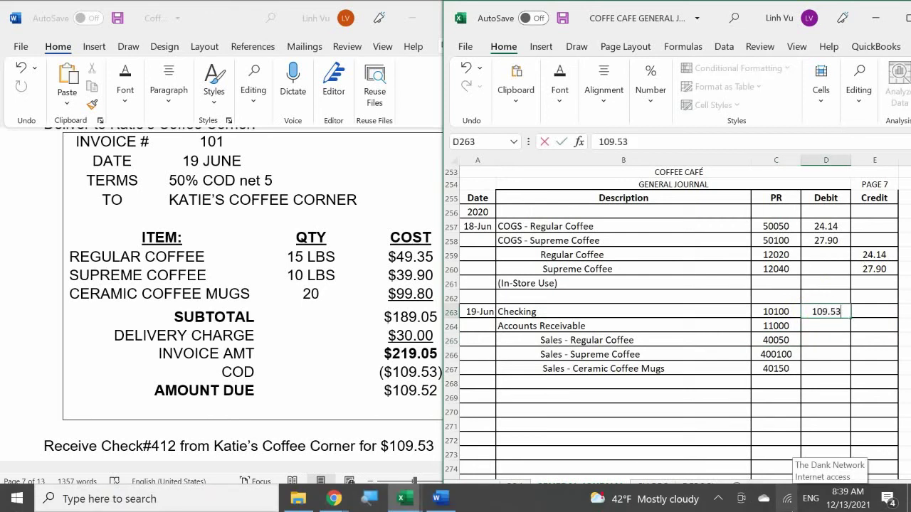
key("Return")
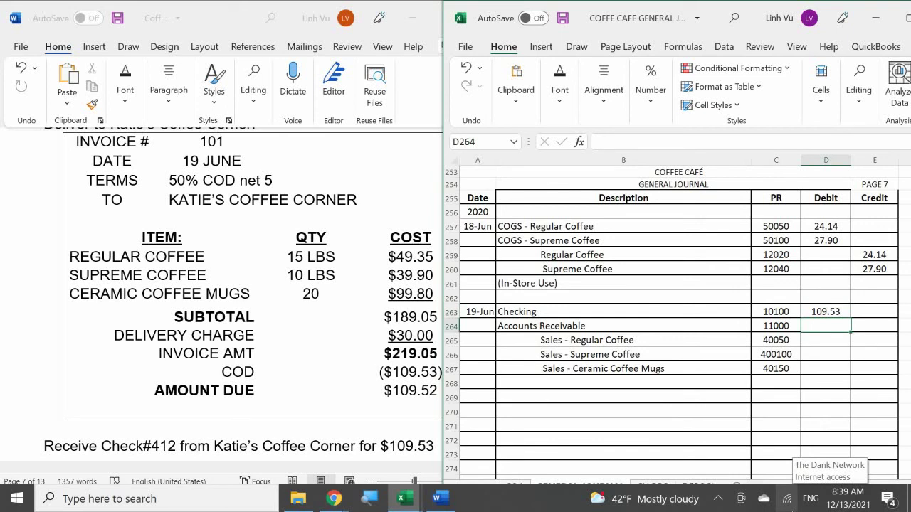
type("109.5")
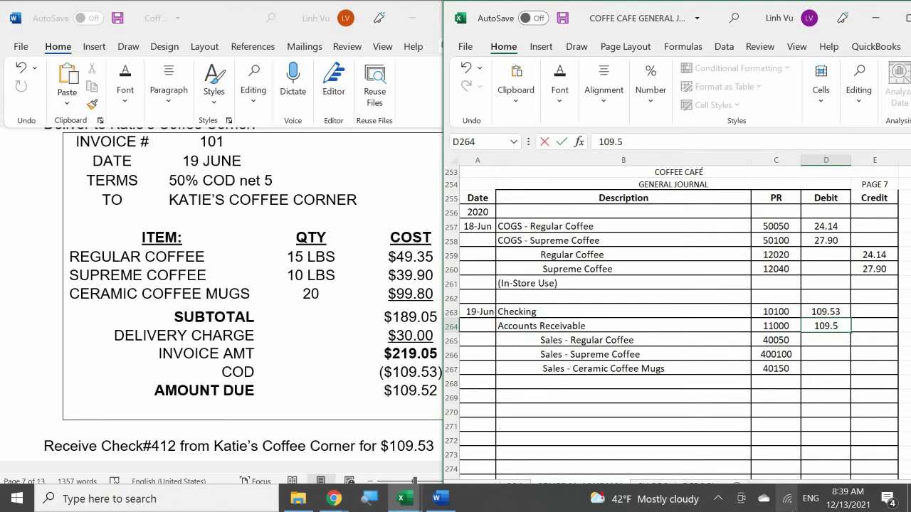
type("2")
key("Return")
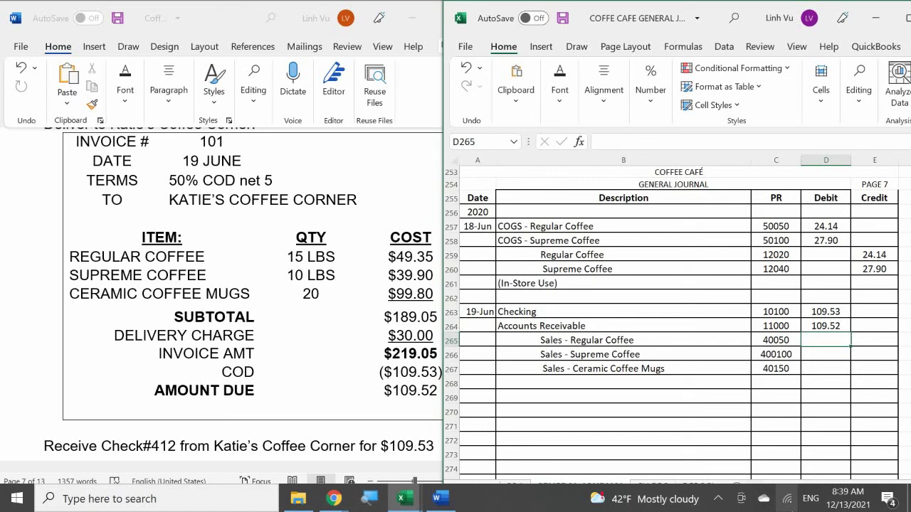
Enter the credit amounts 49.35 for Regular Coffee, 39.90 for Supreme Coffee and 99.80 for Ceramic Coffee Mugs sales.
left_click(874, 341)
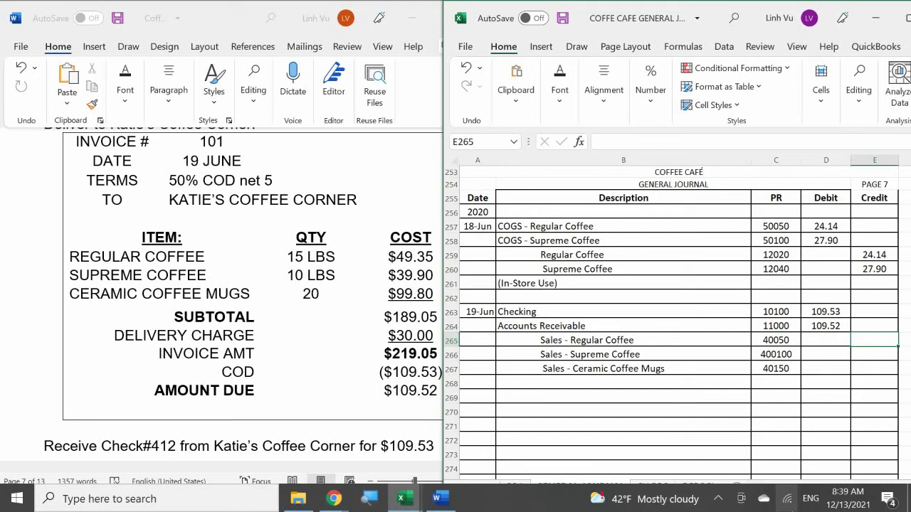
type("49.35")
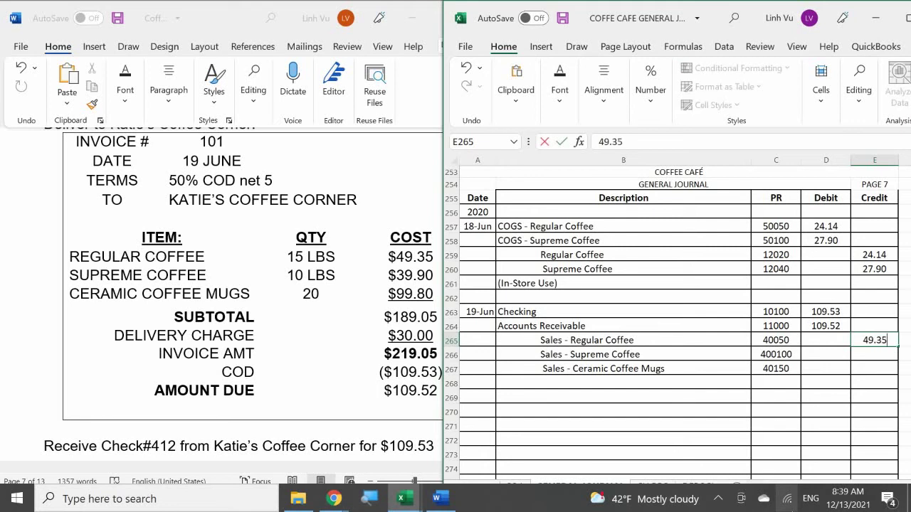
key("Return")
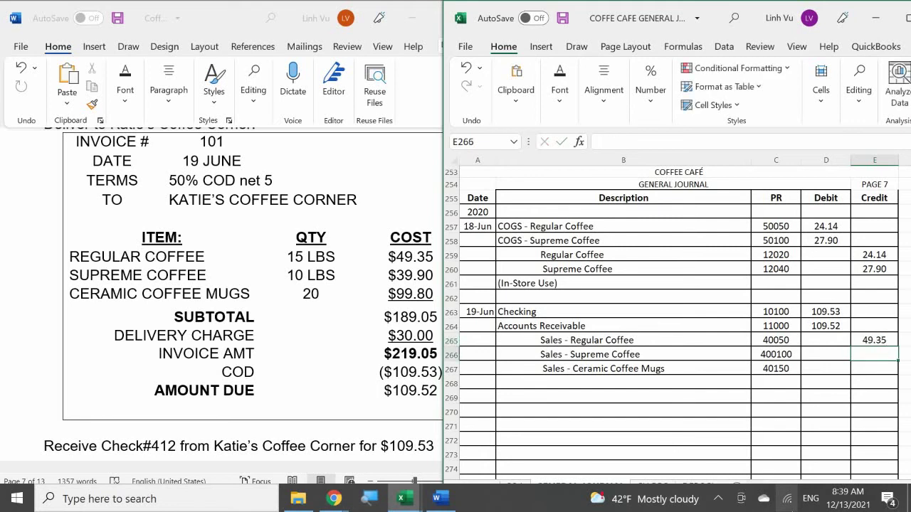
type("39")
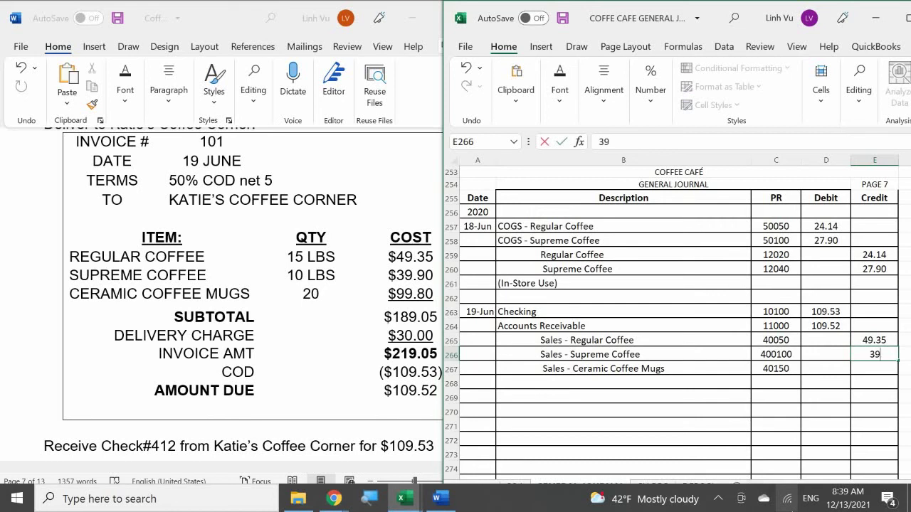
type(".90")
key("Return")
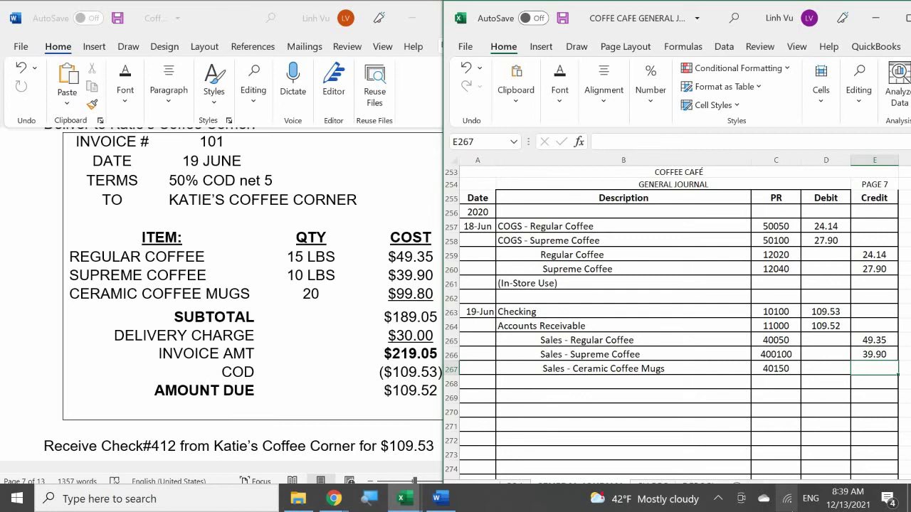
type("99.80")
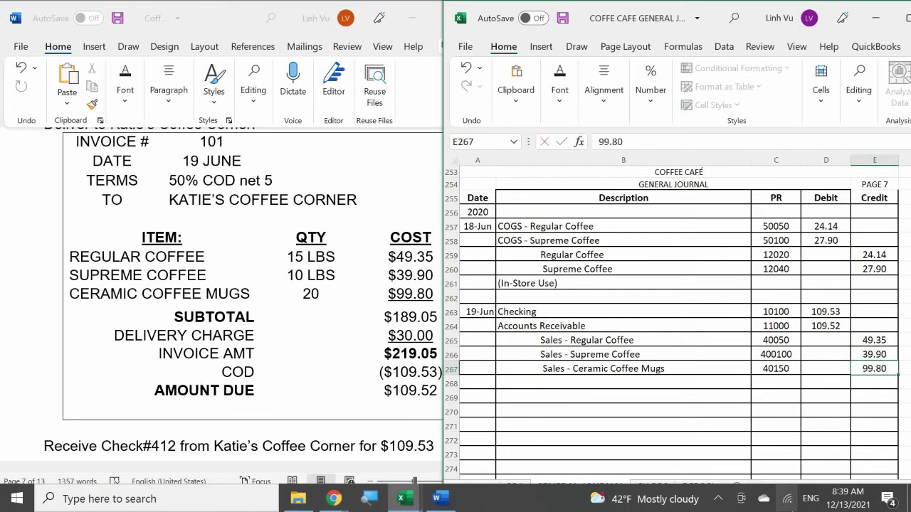
key("Return")
Total the debits of the 19 June entry in cell D270 with a SUM formula over D263:D269.
key("Down")
key("Down")
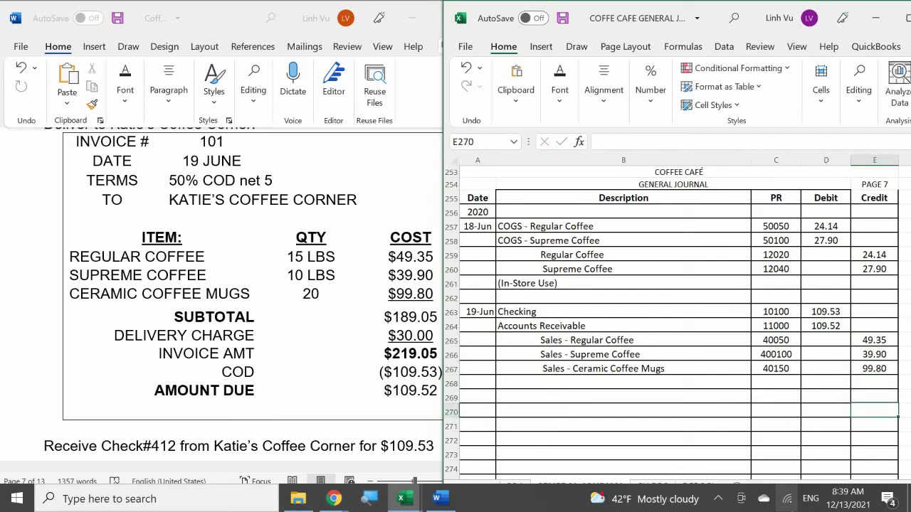
key("Left")
type("=sim(")
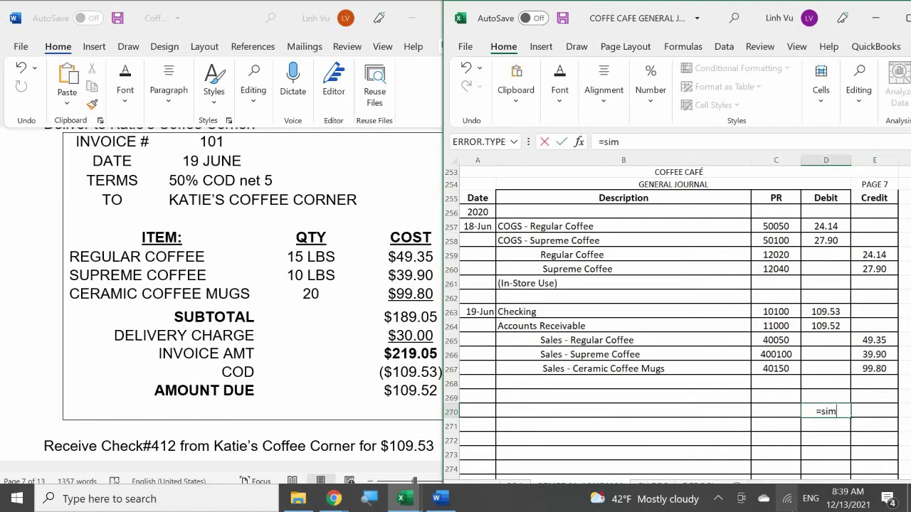
key("BackSpace")
key("BackSpace")
key("BackSpace")
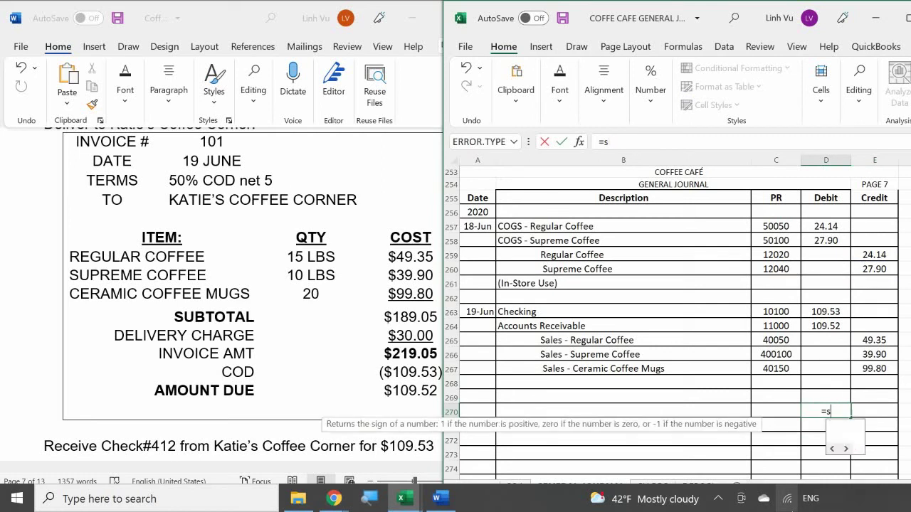
type("um")
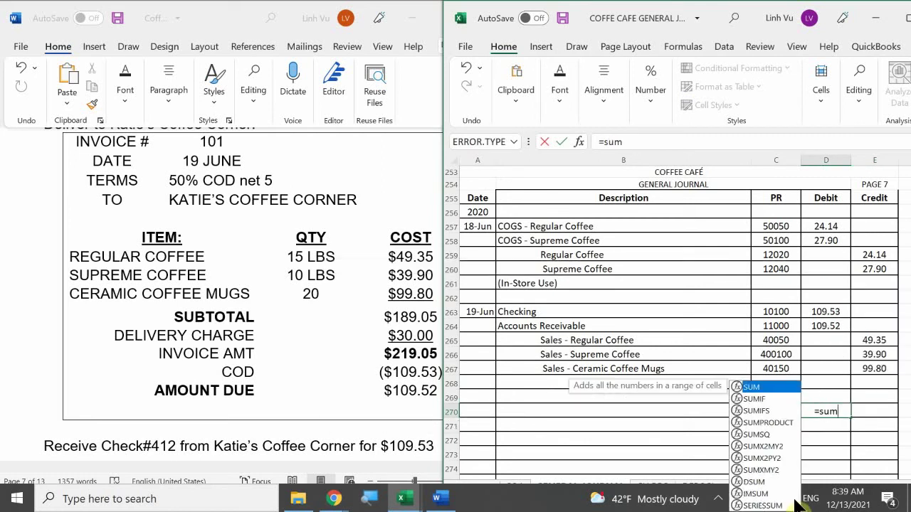
type("(")
key("BackSpace")
type("(")
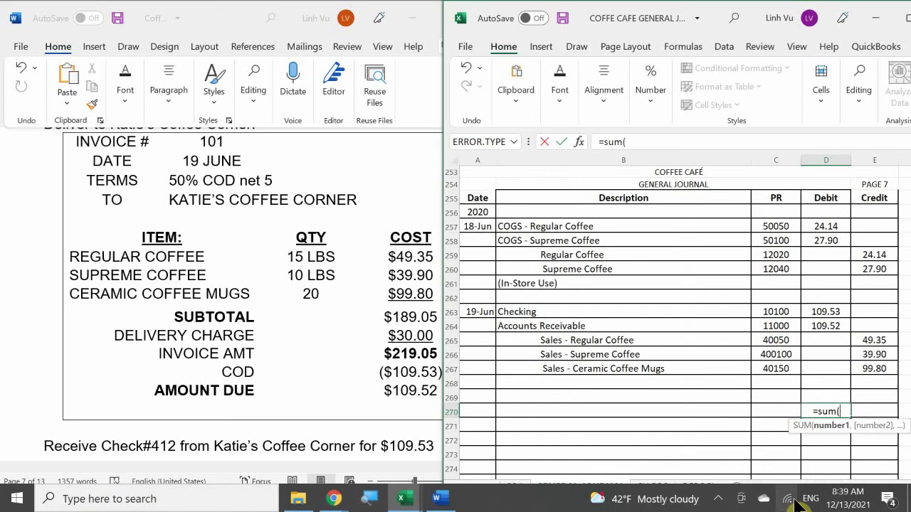
key("Up")
key("shift+Up")
key("shift+Up")
key("shift+Up")
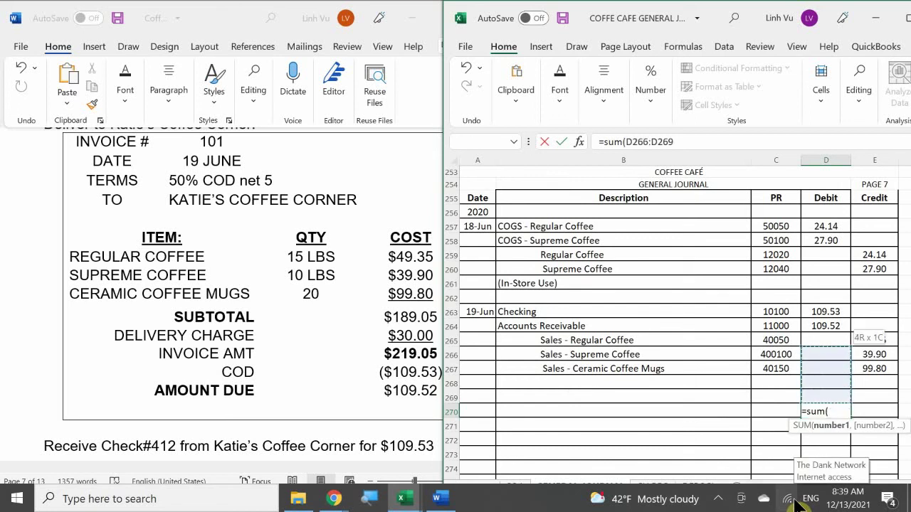
key("shift+Up")
key("shift+Up")
key("shift+Up")
key("Return")
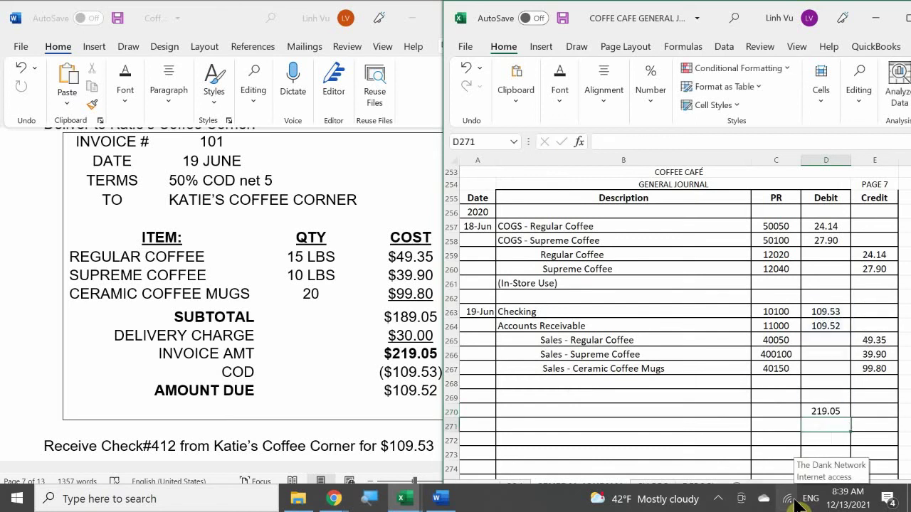
Copy the debit total formula from D270 into E270 to total the credits of the 19 June entry.
key("Right")
key("Up")
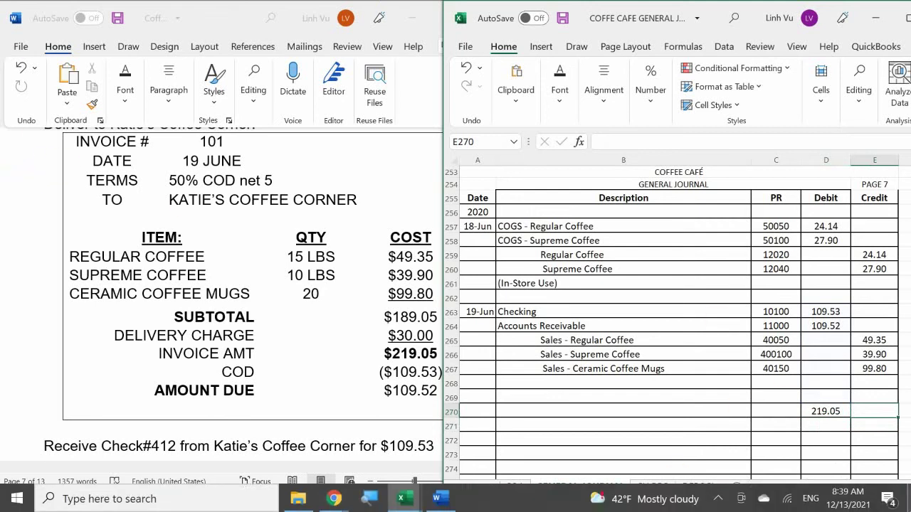
left_click(832, 411)
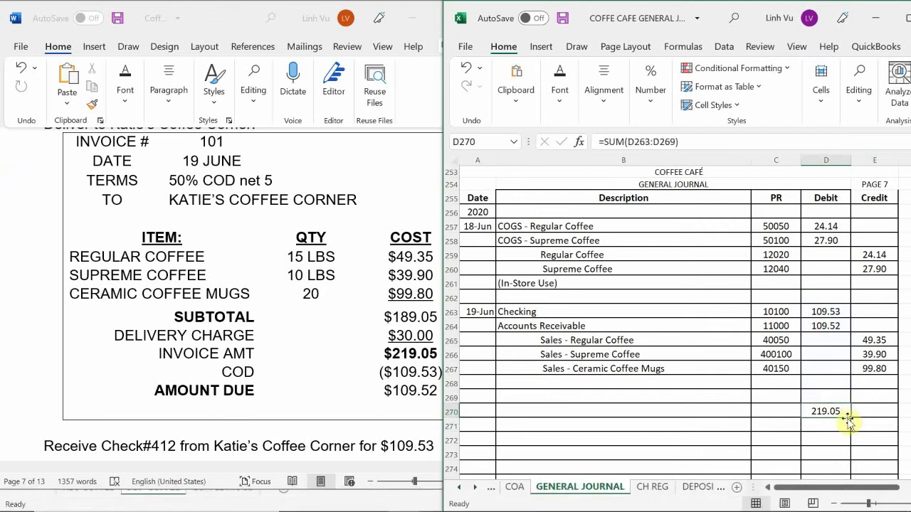
left_click_drag(850, 417, 895, 419)
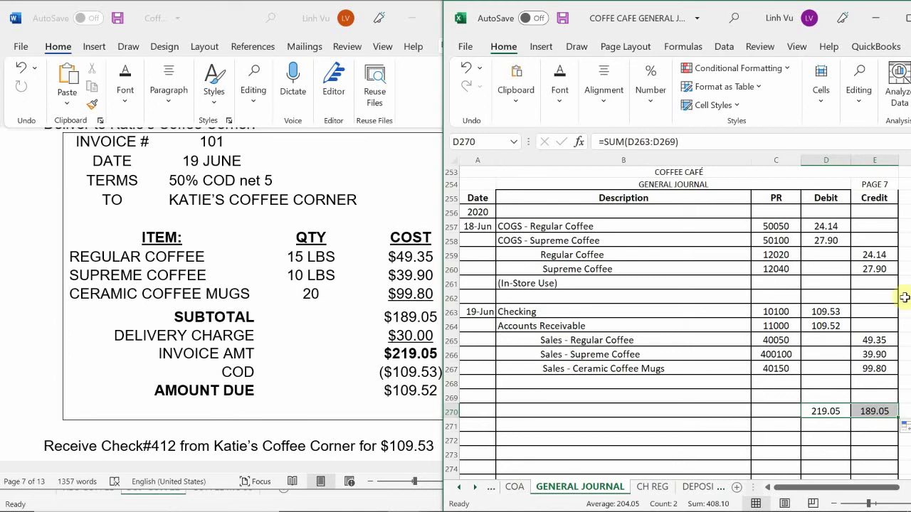
Enter the delivery charge of 30 as a credit in cell E268.
left_click(868, 382)
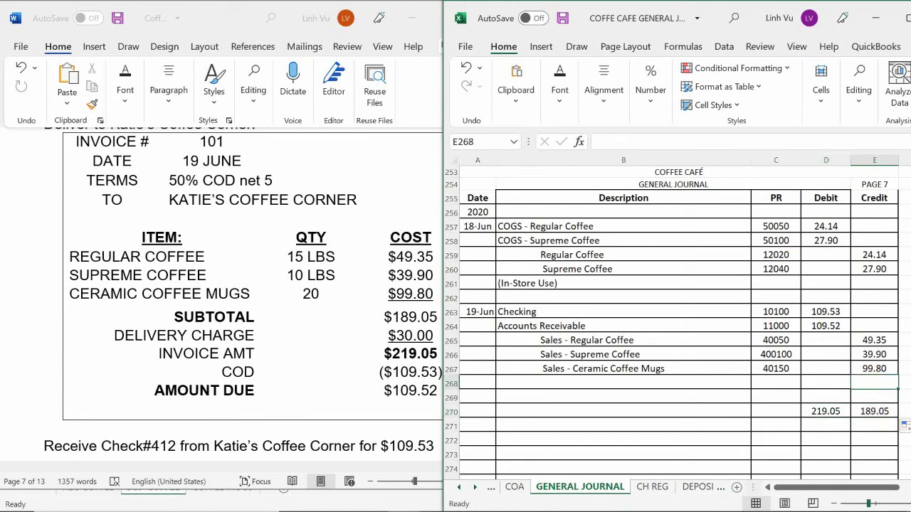
type("30")
key("Return")
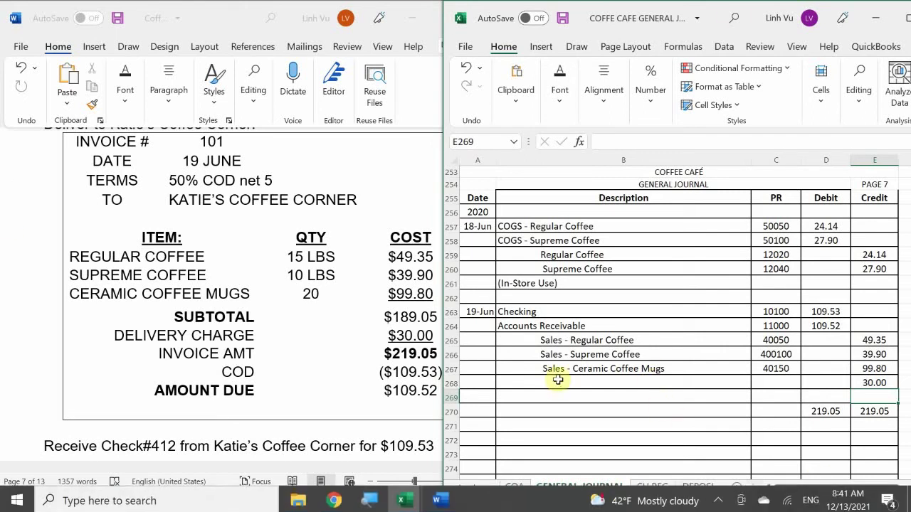
Describe row 268 as an indented Delivery Income line and give it PR code 48000.
left_click(531, 385)
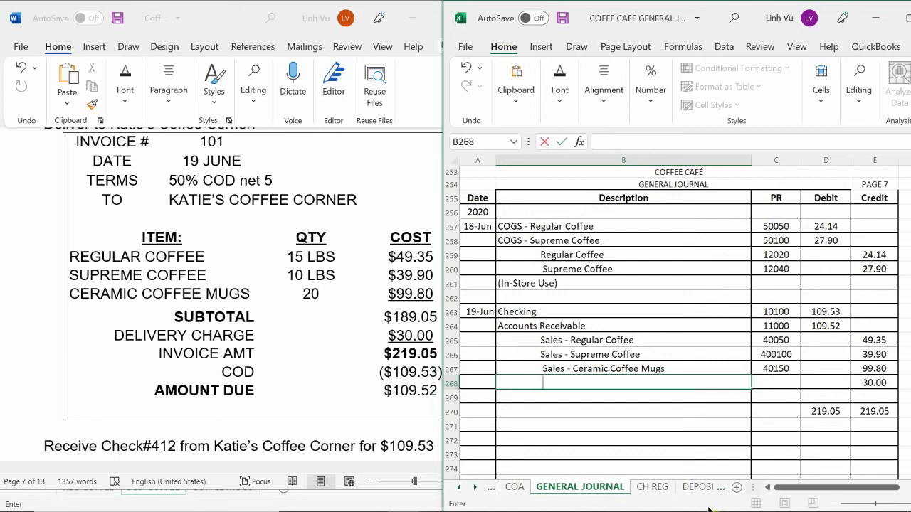
key("BackSpace")
key("BackSpace")
type("Delivery Income")
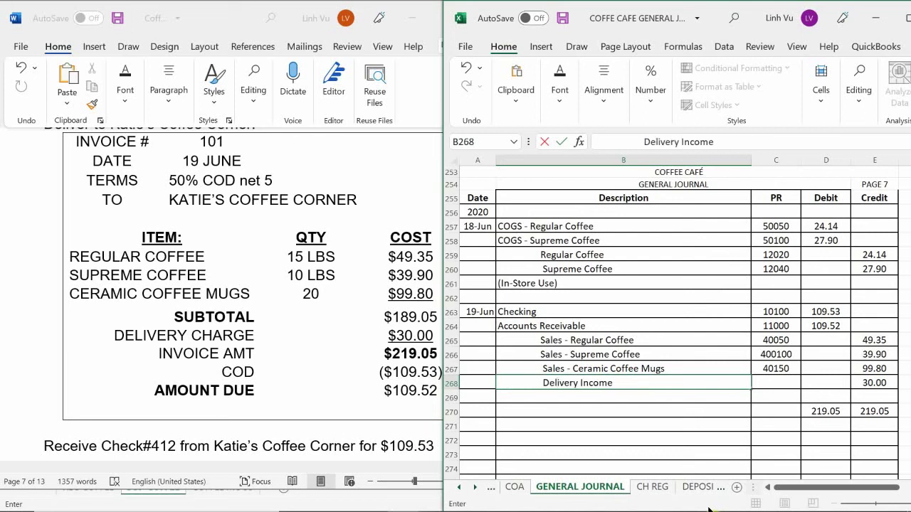
key("Tab")
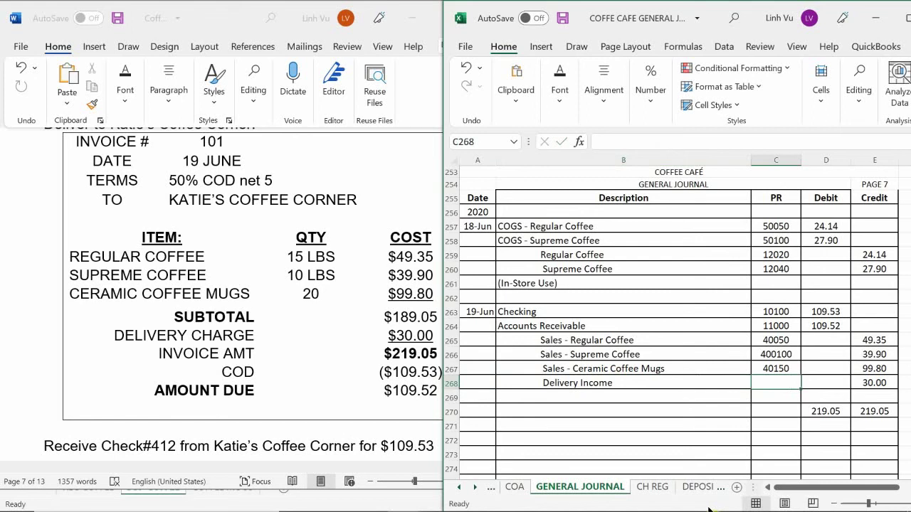
type("4800")
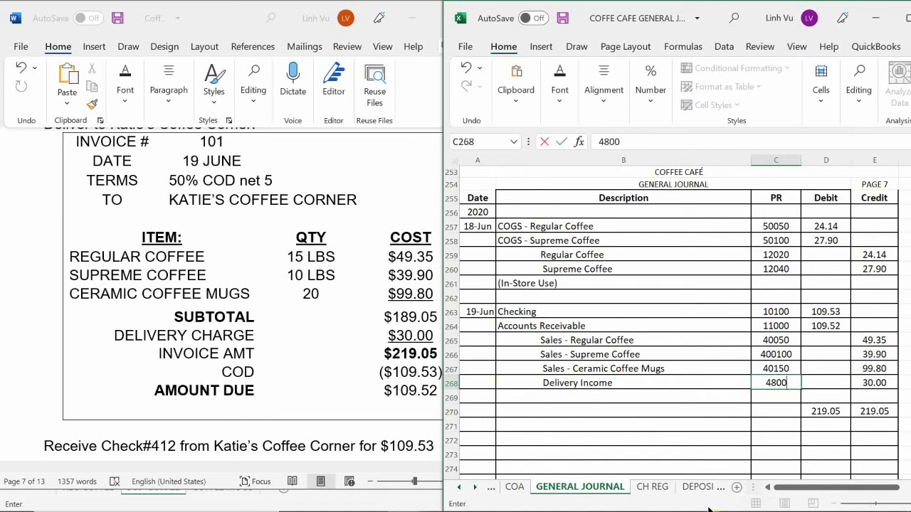
type("0")
key("Return")
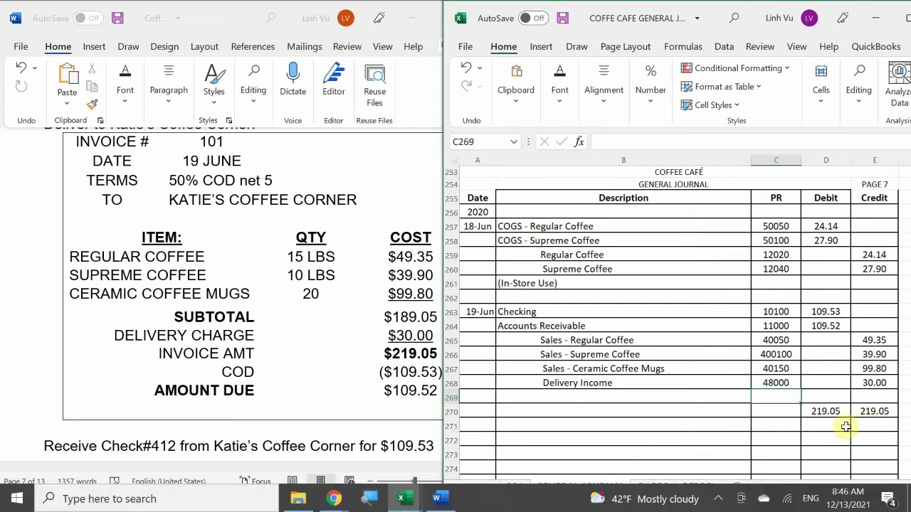
Clear the temporary debit and credit totals in cells D270 and E270.
left_click(811, 411)
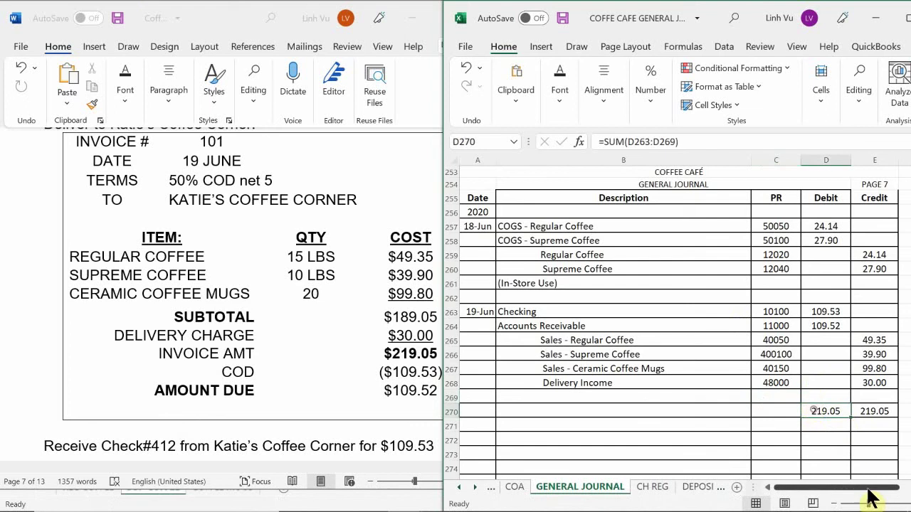
key("BackSpace")
key("Tab")
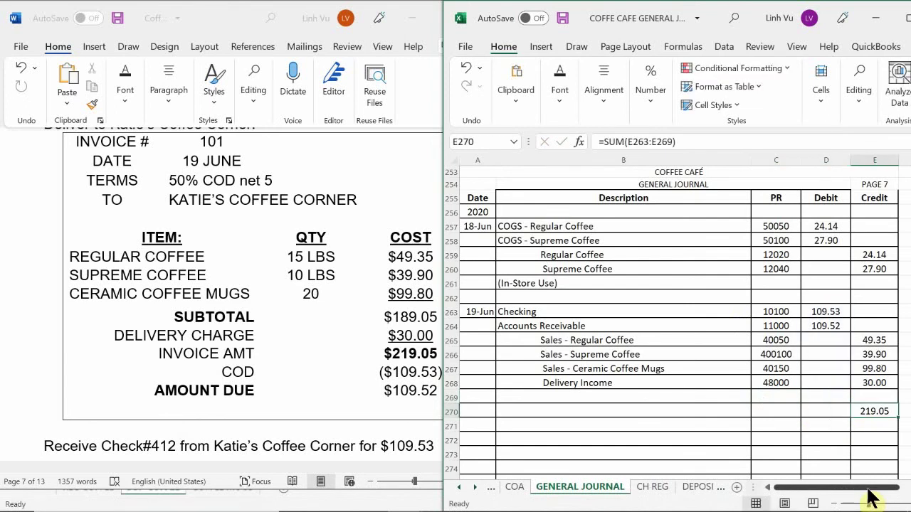
key("BackSpace")
key("Return")
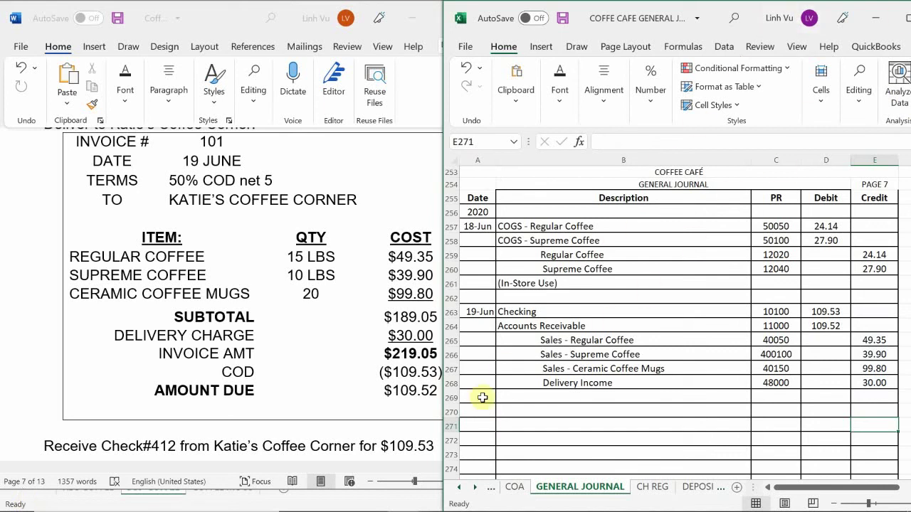
Enter the explanation "(Katie's Coffee Corner, Inv#101, 50% COD NET 5, Ch#412)" in cell B269 below the entry.
left_click(512, 396)
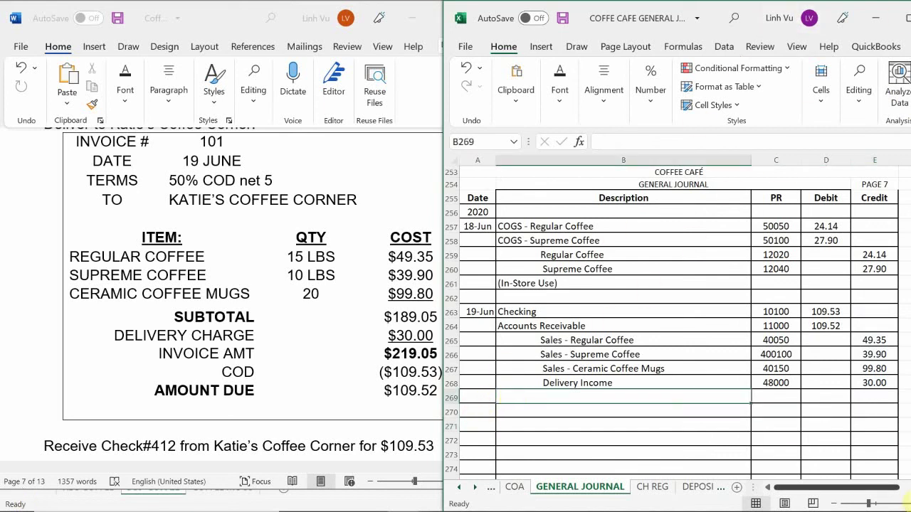
type("(")
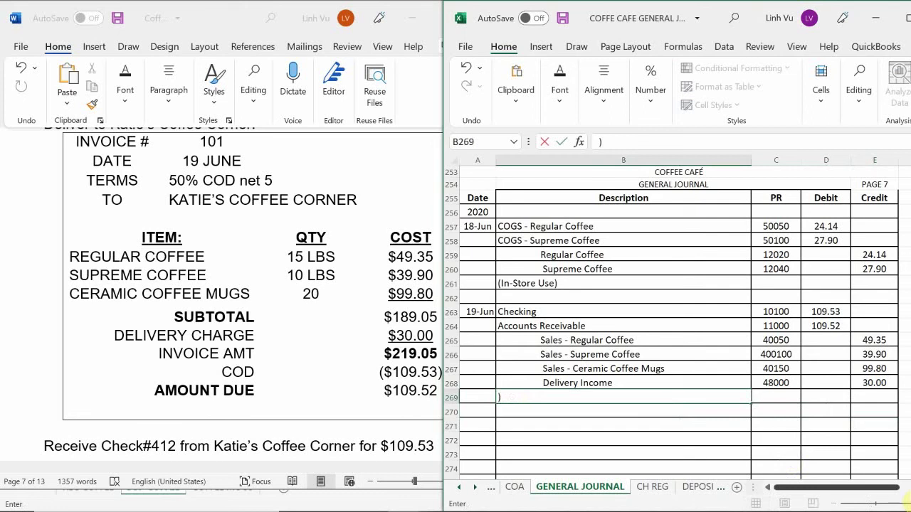
key("BackSpace")
type("(Kat")
key("BackSpace")
key("BackSpace")
key("BackSpace")
type("Katue's")
key("BackSpace")
key("BackSpace")
key("BackSpace")
key("BackSpace")
type("ie's Coffee")
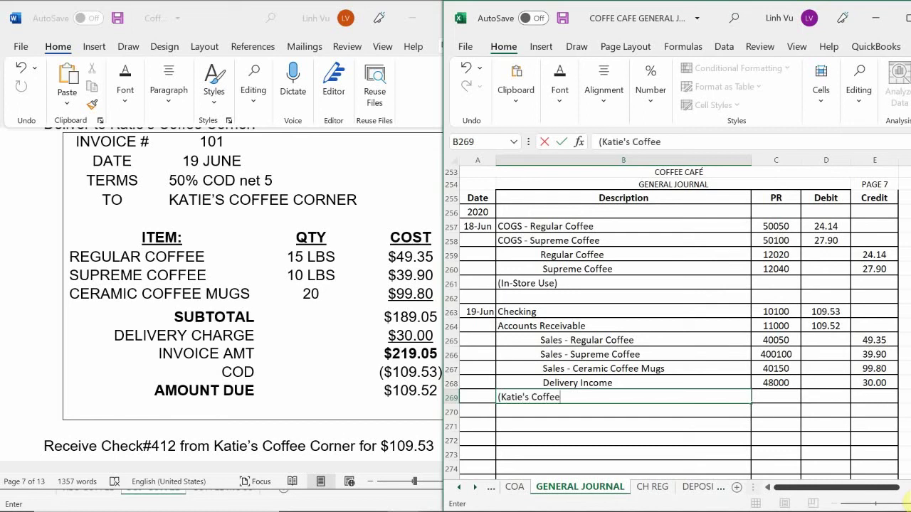
type(" Corner, Inv#")
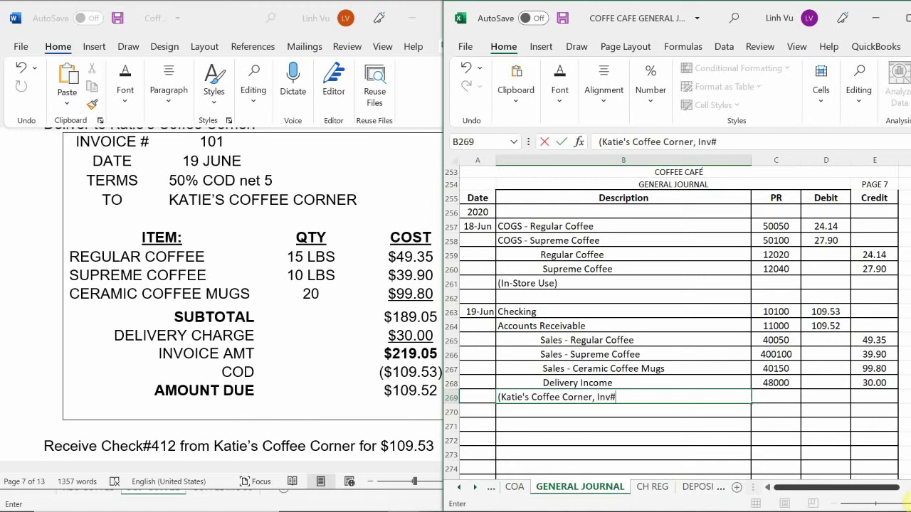
type("101, 50% CO")
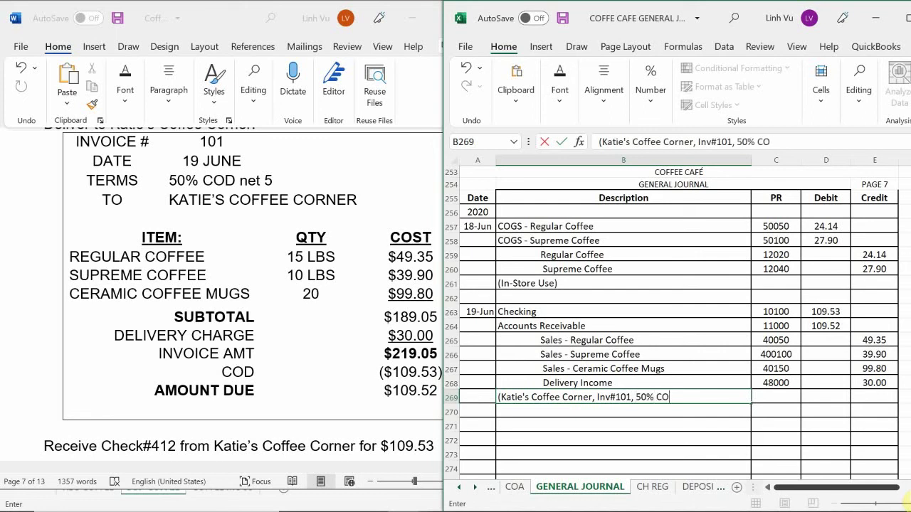
type("D NET 5")
key("BackSpace")
type(", Ch#")
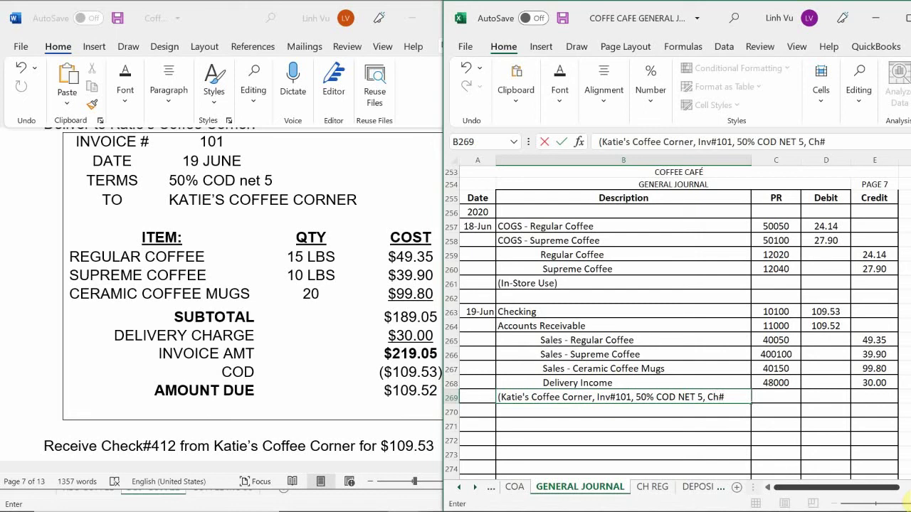
type("412)")
key("Return")
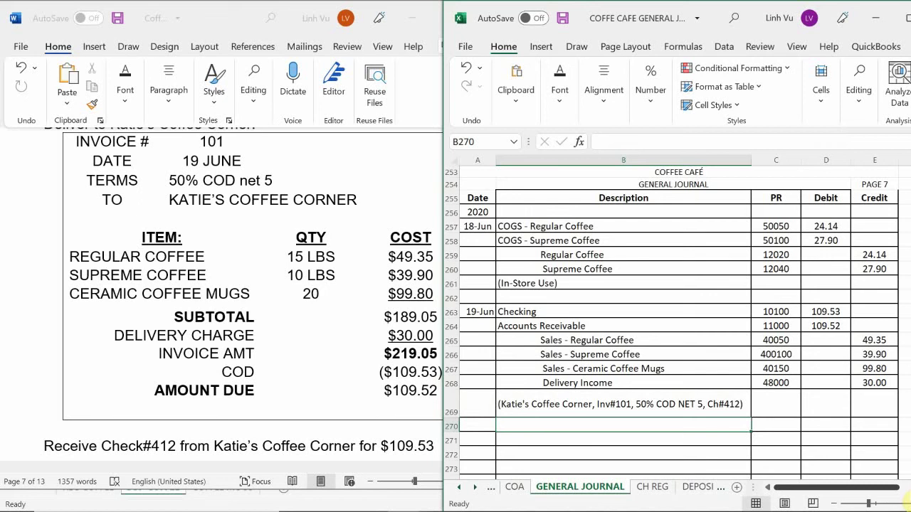
Switch to the Coffee Café general ledger workbook and date the next empty row of the Checking account 6/19.
mouse_move(420, 505)
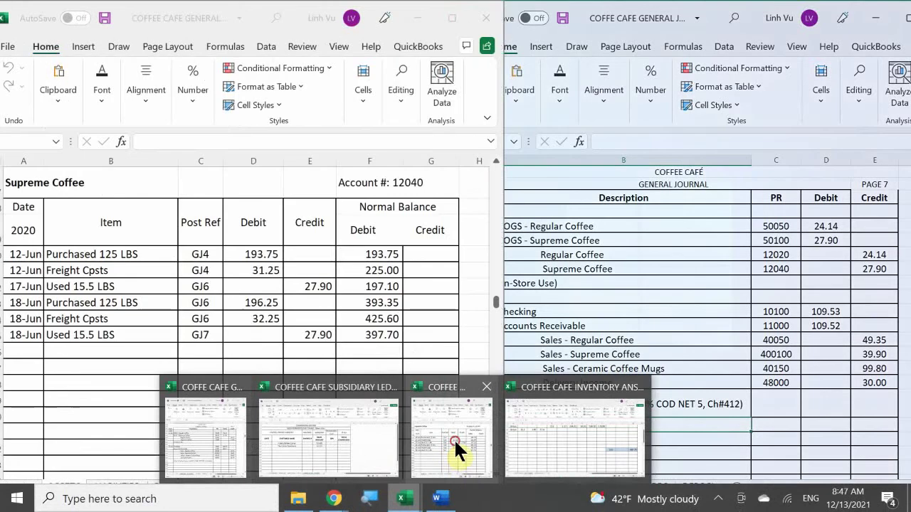
left_click(454, 438)
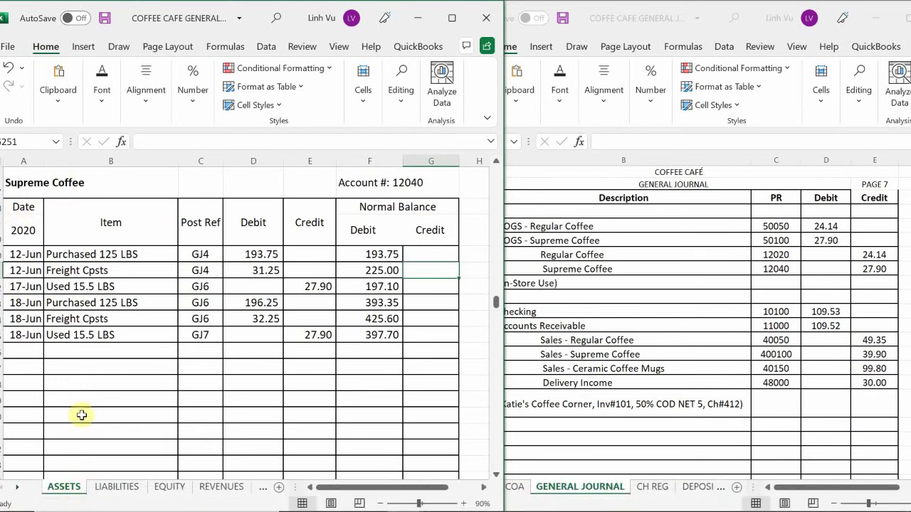
scroll(79, 415, "up", 10)
scroll(83, 412, "up", 10)
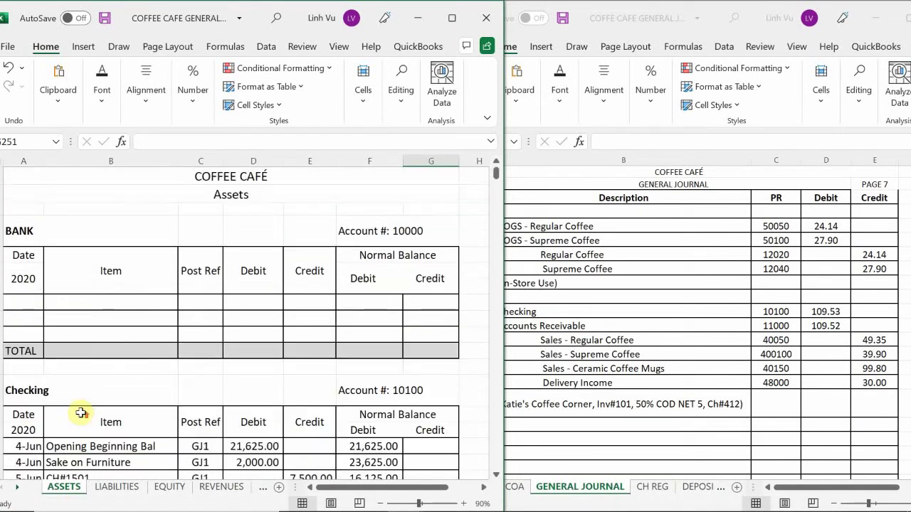
scroll(82, 412, "down", 3)
scroll(82, 413, "down", 5)
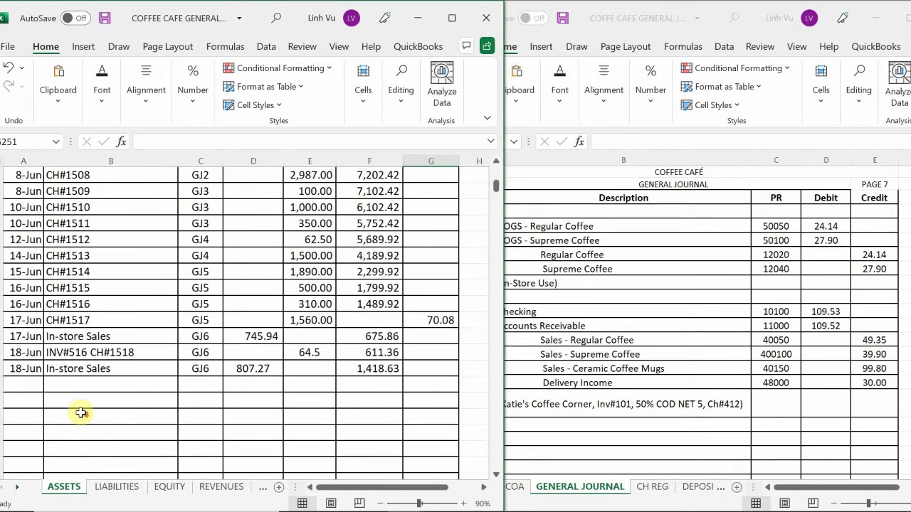
left_click(16, 388)
mouse_move(169, 507)
type("6/19")
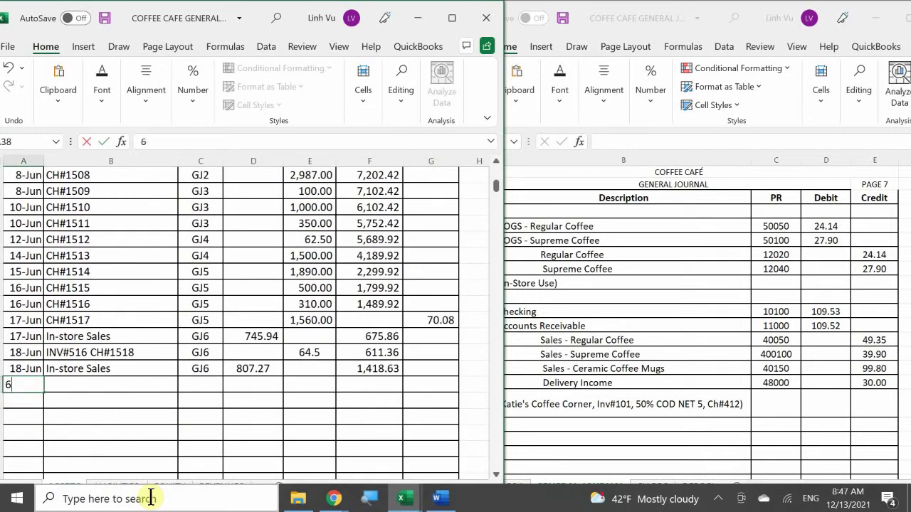
key("Return")
key("Tab")
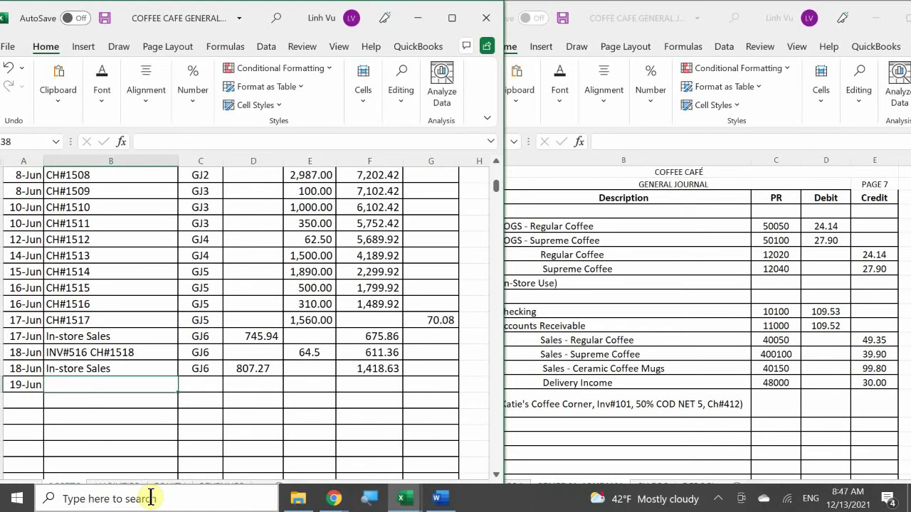
Enter the item "CH#412, Katie's" and posting reference GJ7 in the 19 June row of the Checking account.
type("CH#")
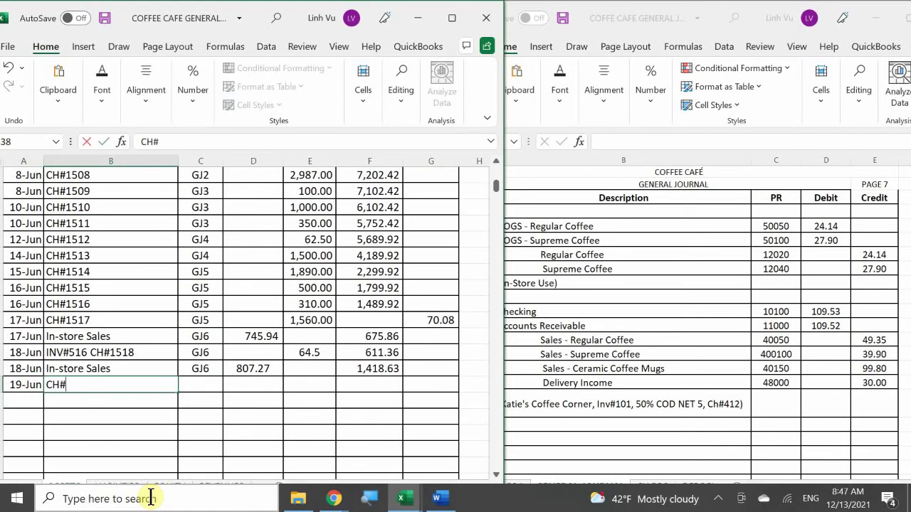
type("412, Katyi")
key("BackSpace")
key("BackSpace")
type("ie")
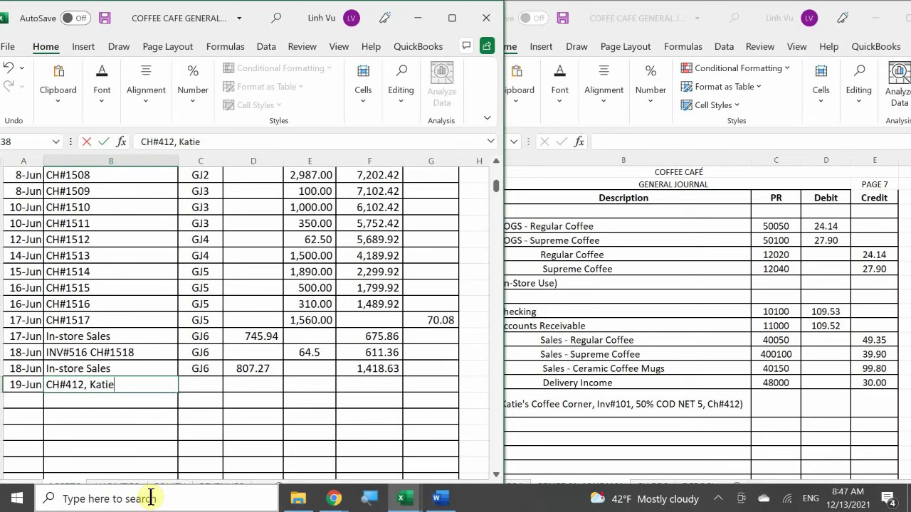
type("'s")
key("Tab")
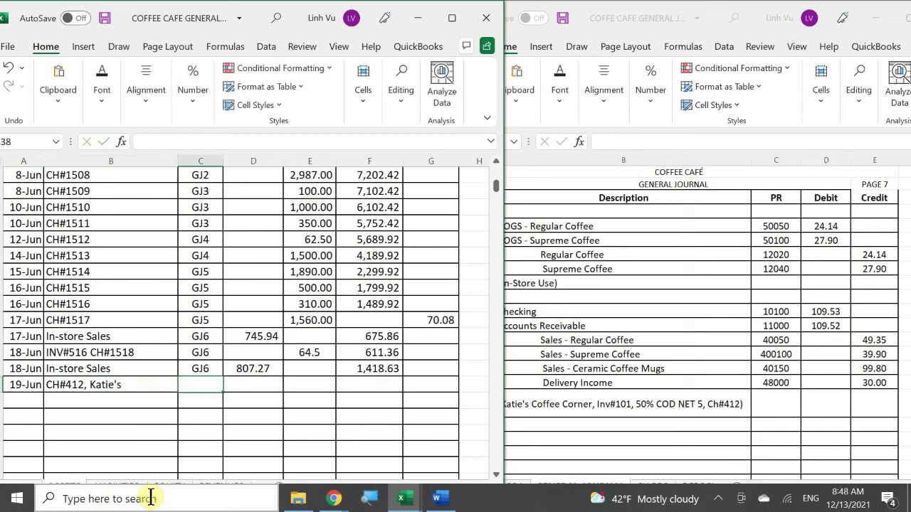
type("GJ")
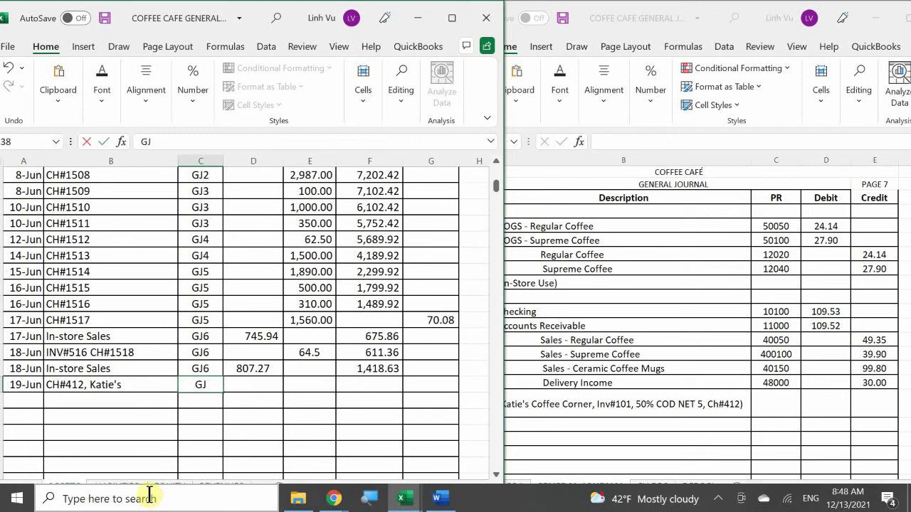
type("7")
key("Return")
Check the Checking amount in the general journal and enter it as a 109.53 debit in the ledger's 19 June row.
left_click(728, 404)
scroll(722, 399, "up", 2)
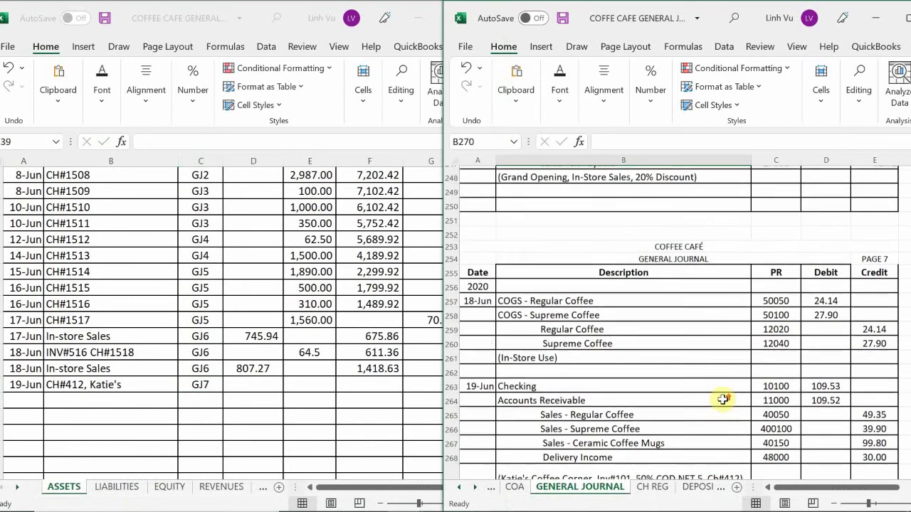
scroll(723, 400, "down", 3)
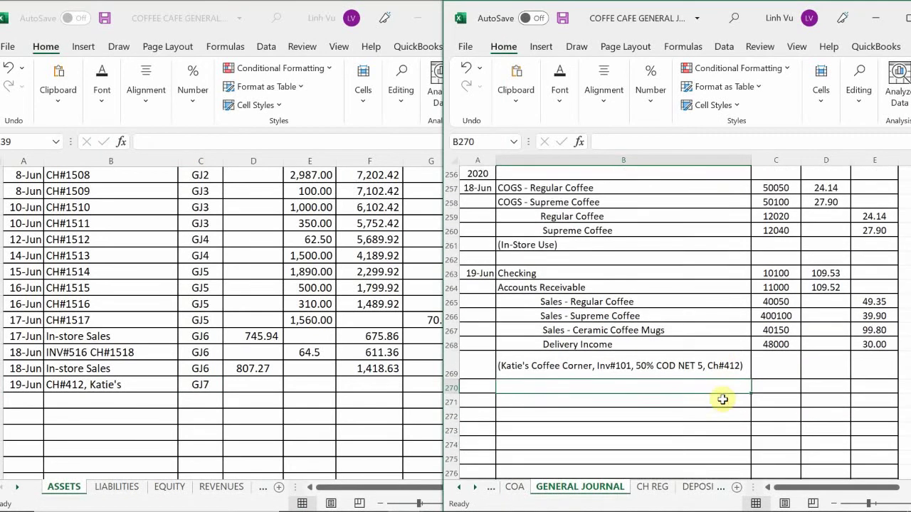
scroll(722, 401, "up", 1)
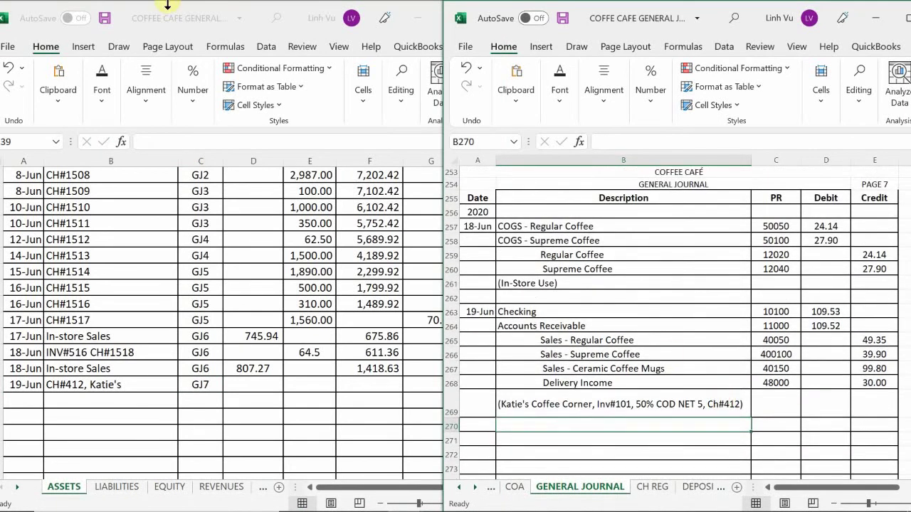
left_click(250, 390)
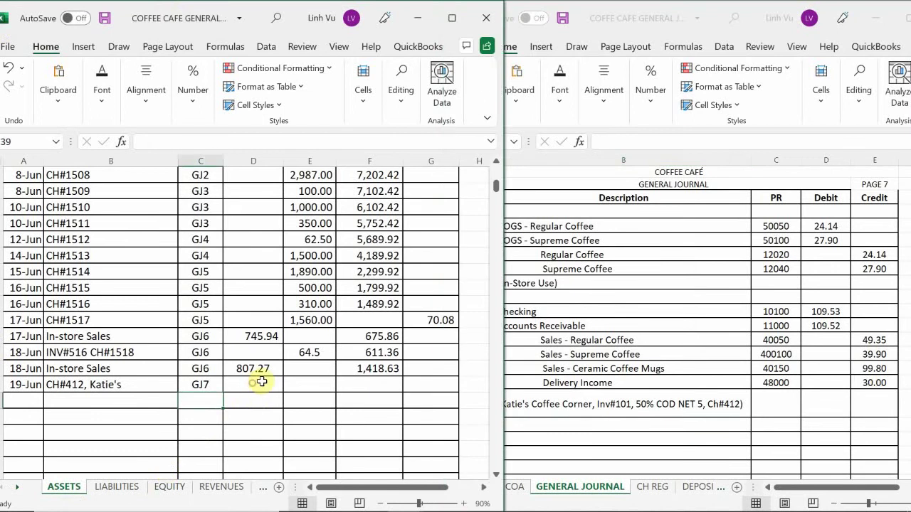
left_click(254, 384)
type("109.53")
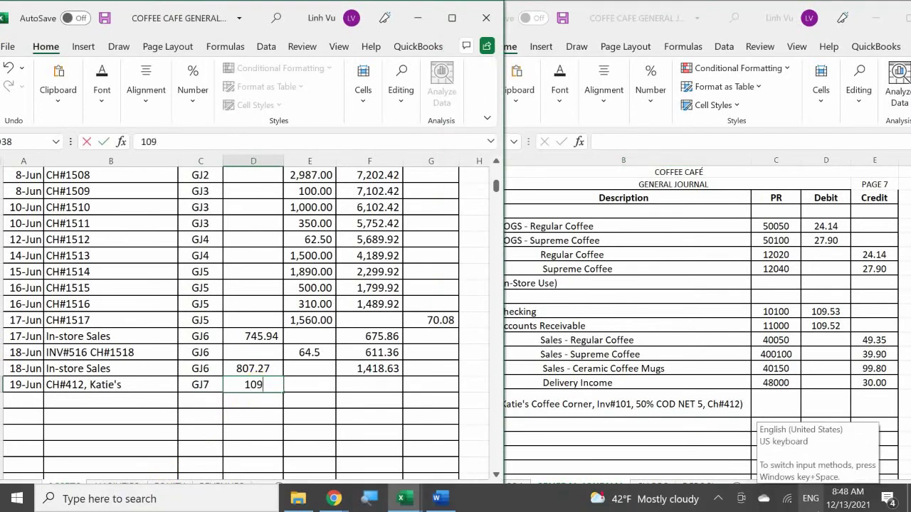
Copy the Checking account's running balance formula from the 18 June row down to the 19 June row.
key("Return")
key("Right")
key("Right")
key("Up")
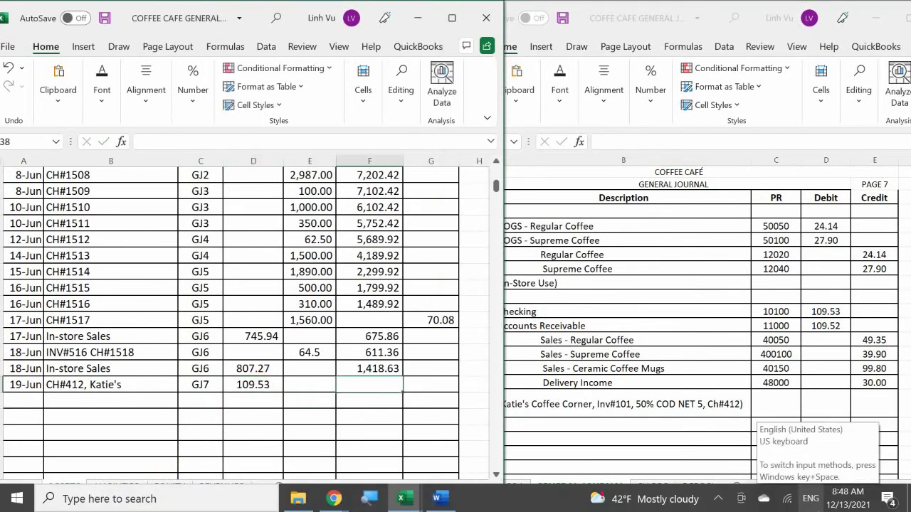
left_click(374, 371)
left_click_drag(402, 378, 404, 394)
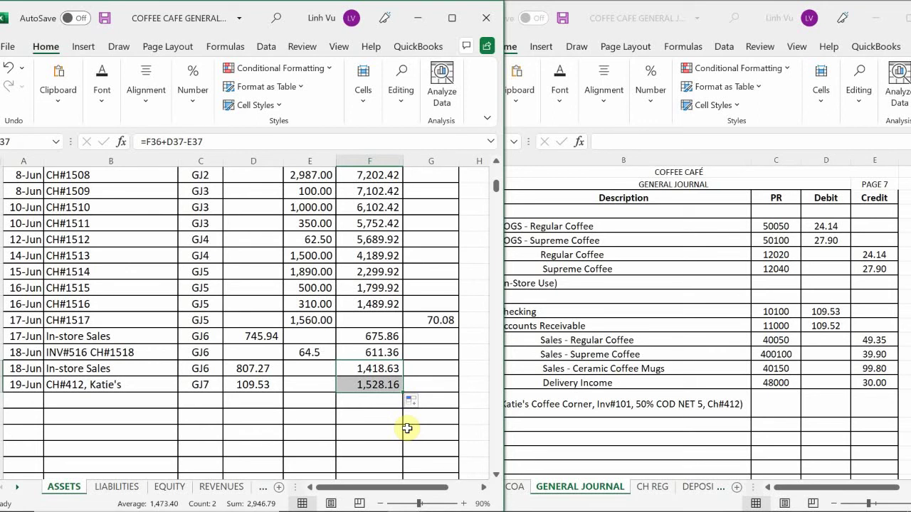
Find the Accounts Receivable account (11000) on the assets sheet and date its first empty row 6/19.
scroll(407, 427, "down", 10)
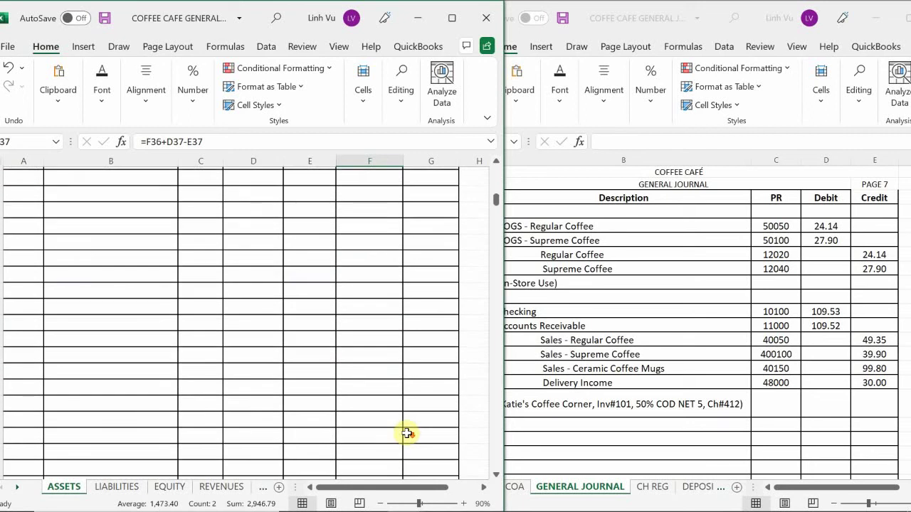
scroll(408, 434, "down", 10)
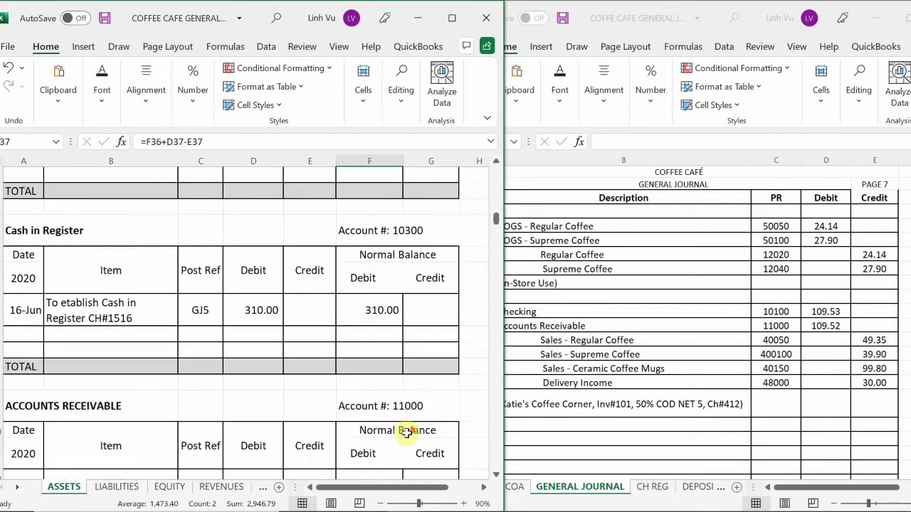
scroll(408, 433, "down", 3)
scroll(406, 433, "down", 1)
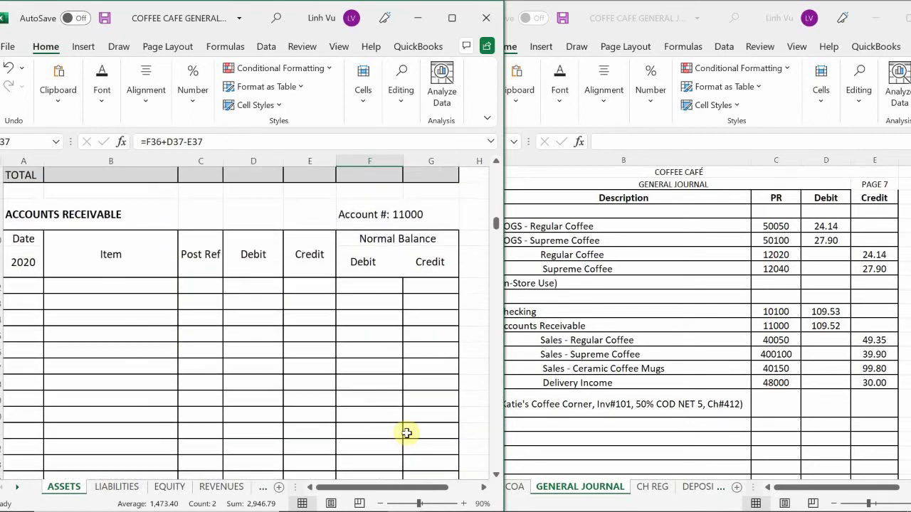
scroll(406, 433, "up", 1)
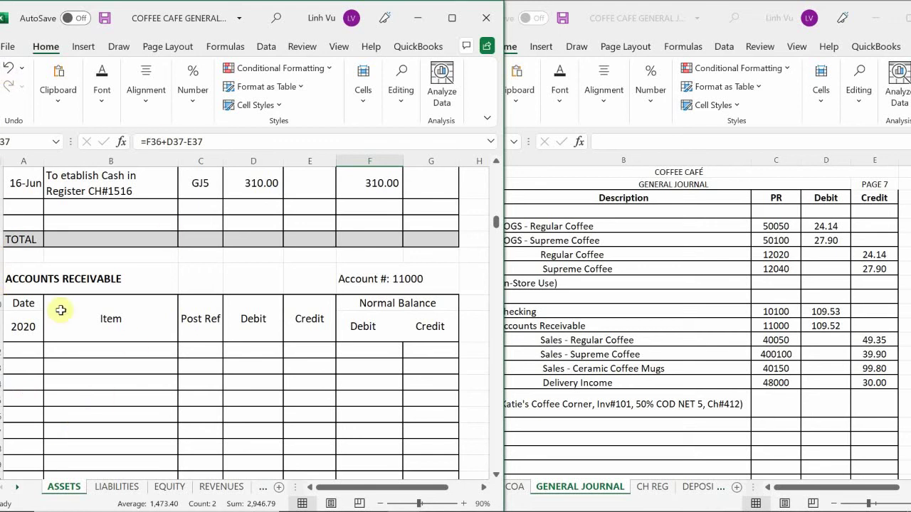
left_click(24, 349)
type("6/")
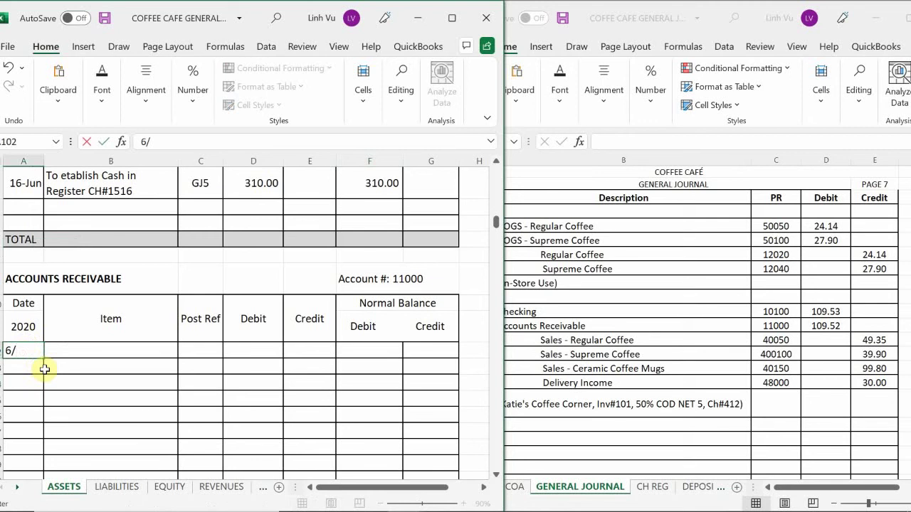
type("19")
key("Tab")
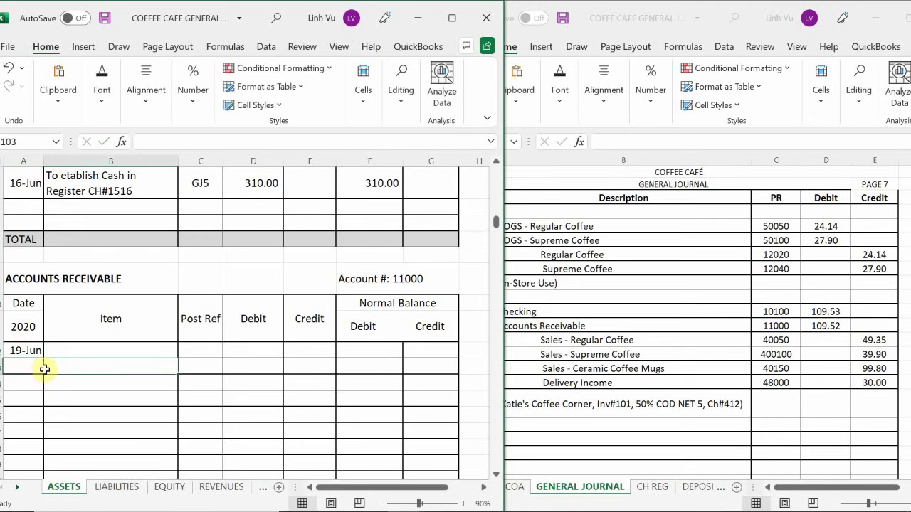
Enter INV#101 as the item in the 19 June row of Accounts Receivable.
type("UB+++")
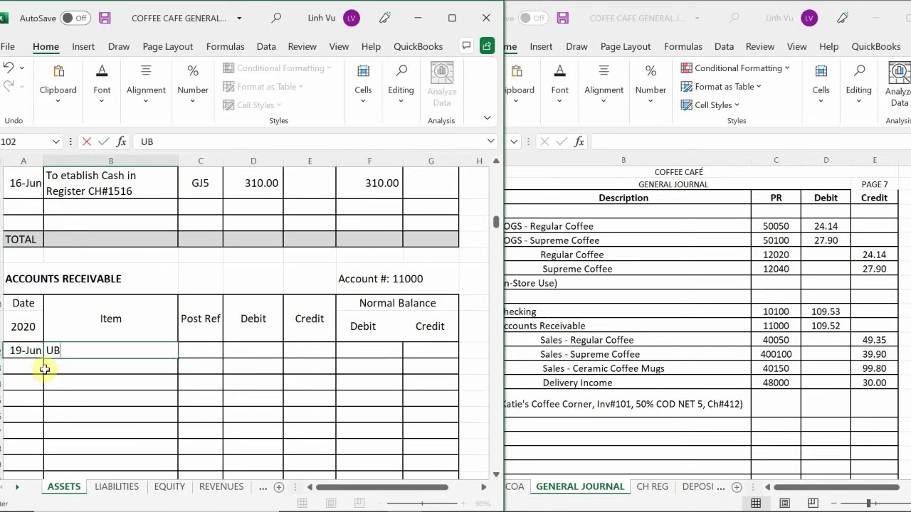
key("BackSpace")
key("BackSpace")
key("BackSpace")
key("BackSpace")
key("BackSpace")
type("IN")
key("BackSpace")
key("BackSpace")
type("IN")
key("BackSpace")
key("BackSpace")
type("O")
key("BackSpace")
type("INV#")
key("BackSpace")
type("#101")
key("Return")
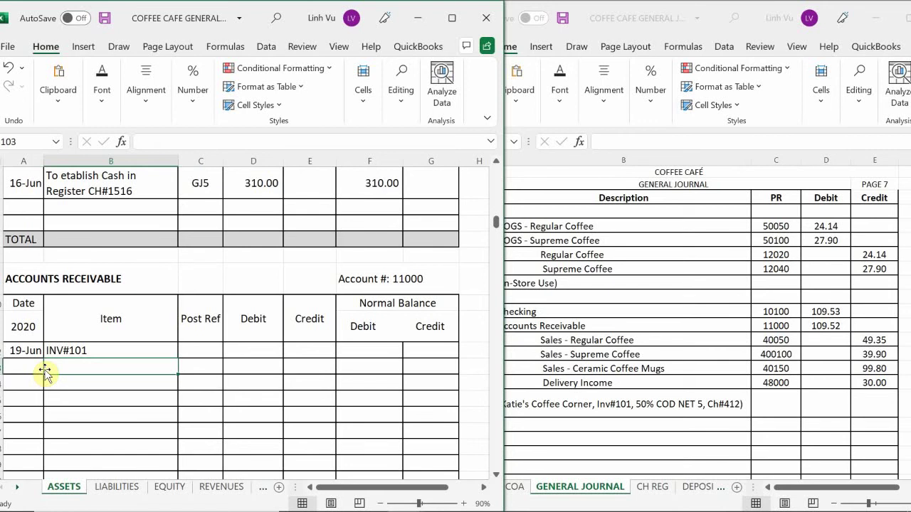
Enter posting reference GJ7 and a debit of 109.52 in the 19 June row of Accounts Receivable.
left_click(202, 349)
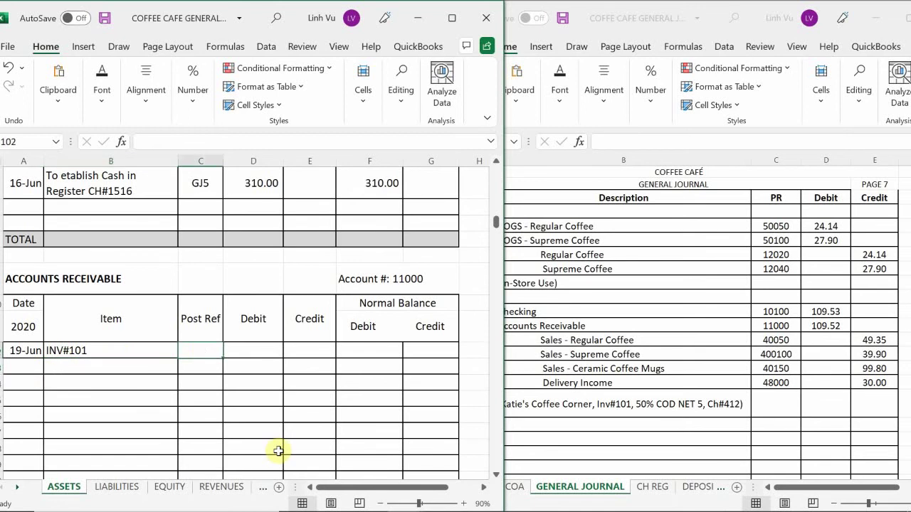
type("GJ7")
key("Tab")
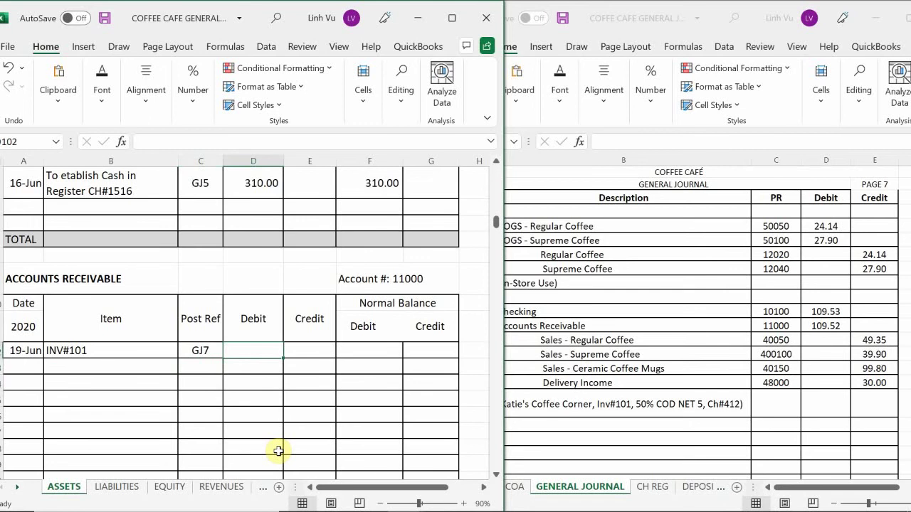
type("109.52")
key("Return")
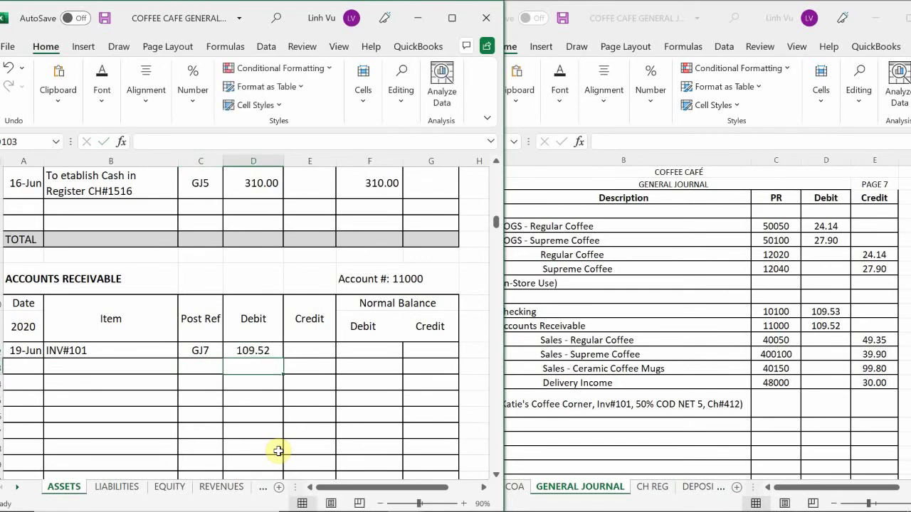
Set the debit balance of the 19 June Accounts Receivable row with a formula equal to that row's debit amount.
key("Right")
key("Right")
key("Up")
type("=")
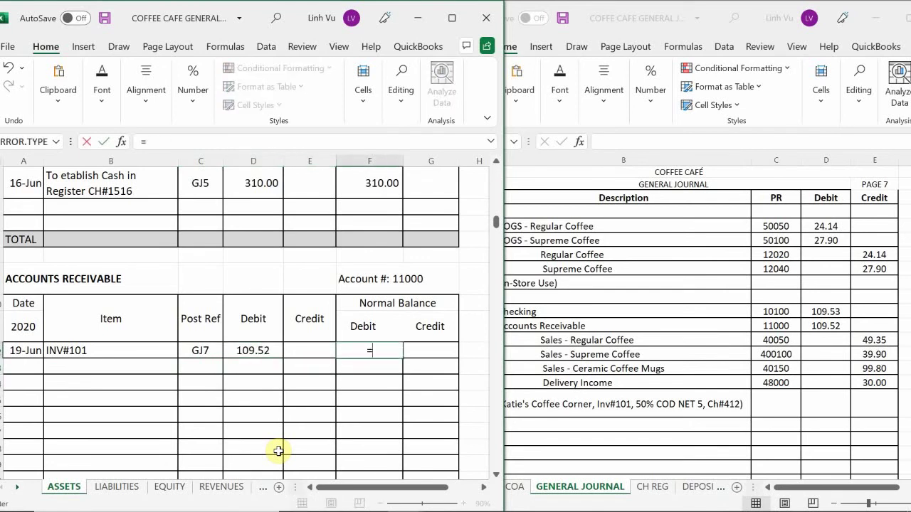
key("Left")
key("Left")
key("Return")
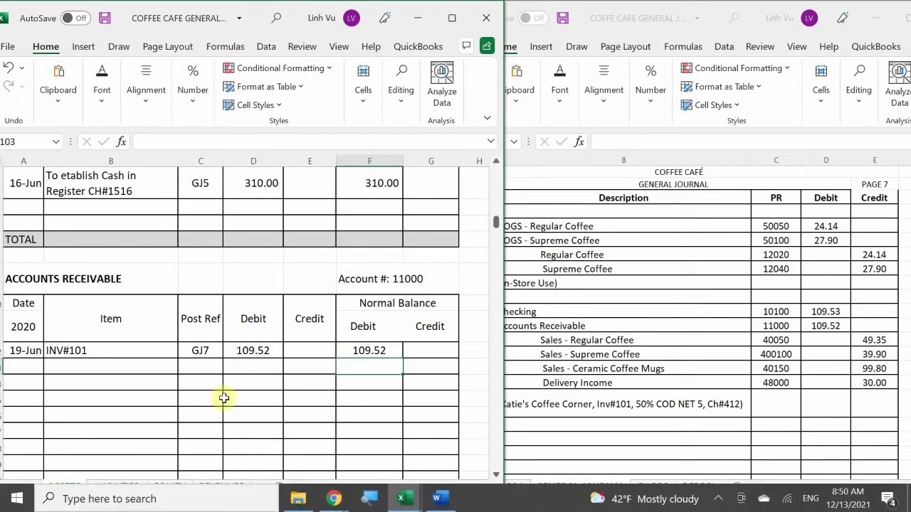
Go to the Sales – Regular Coffee account (40050) on the revenues sheet and date its first row 6/19.
left_click(217, 487)
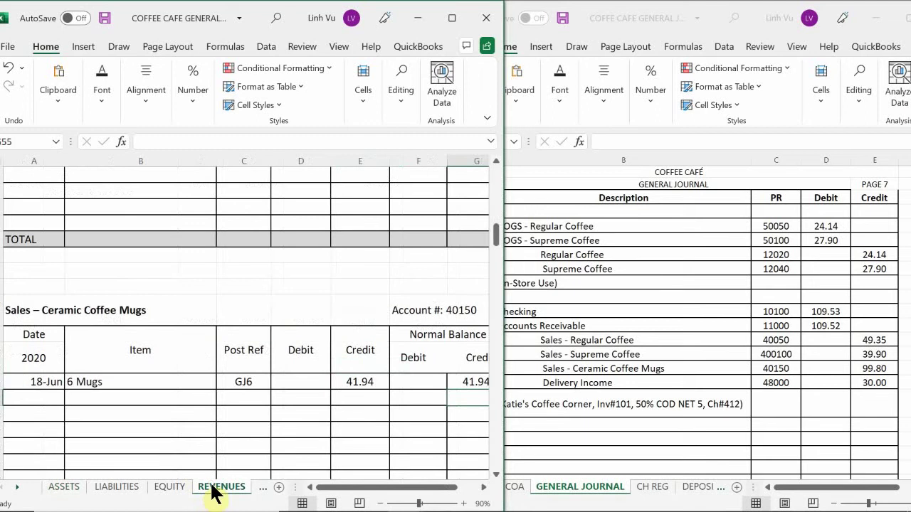
left_click(146, 425)
scroll(141, 425, "up", 8)
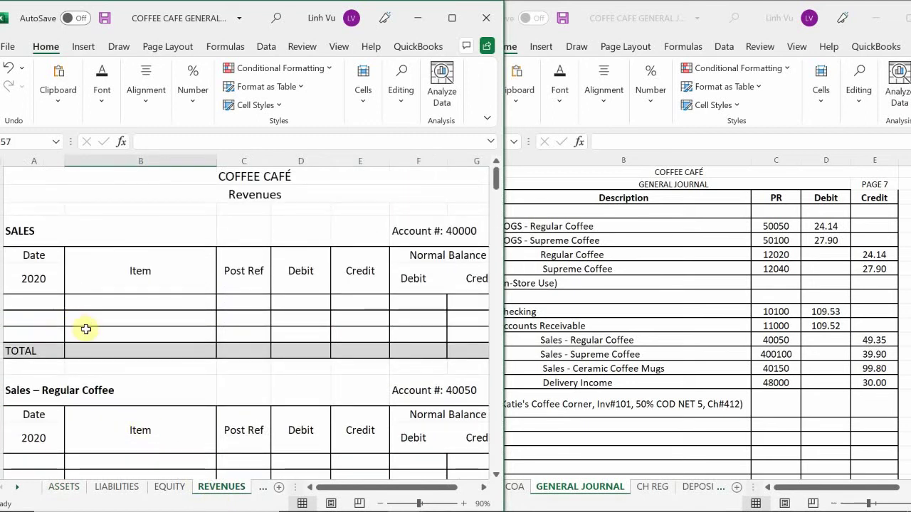
scroll(86, 328, "down", 1)
scroll(86, 329, "down", 3)
scroll(86, 329, "up", 1)
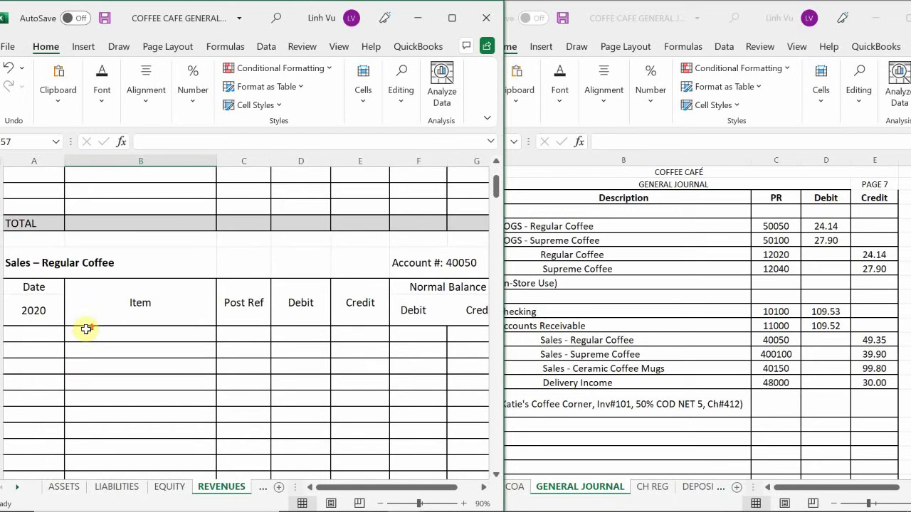
left_click(35, 333)
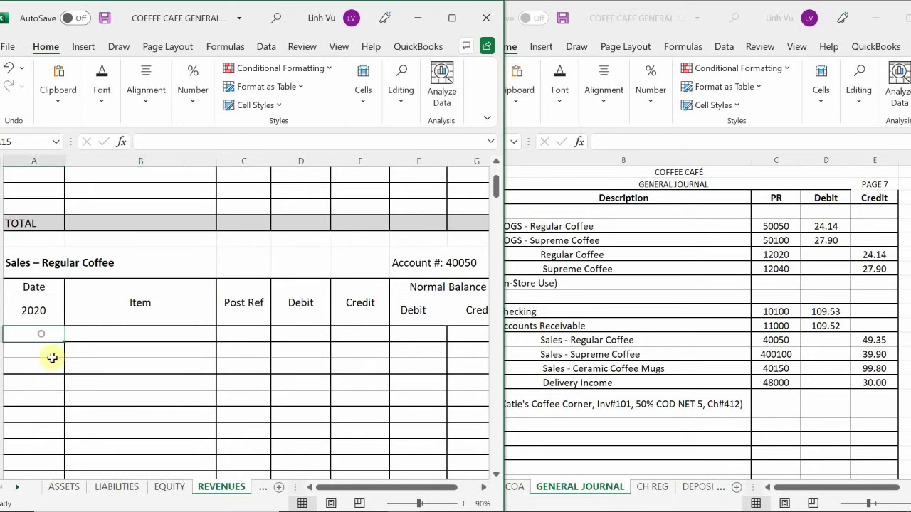
type("6/")
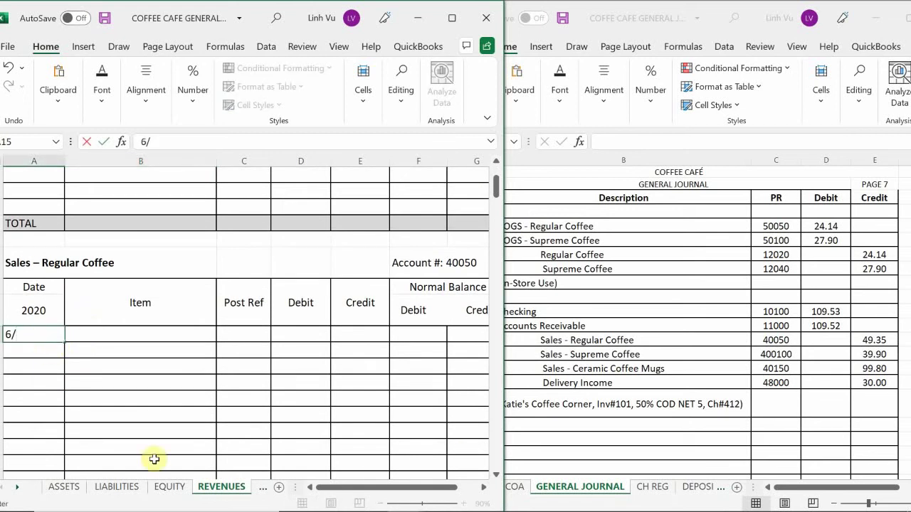
type("19")
key("Return")
Enter the item "INV#101 15 LBS" in the 19 June row of Sales – Regular Coffee.
key("Right")
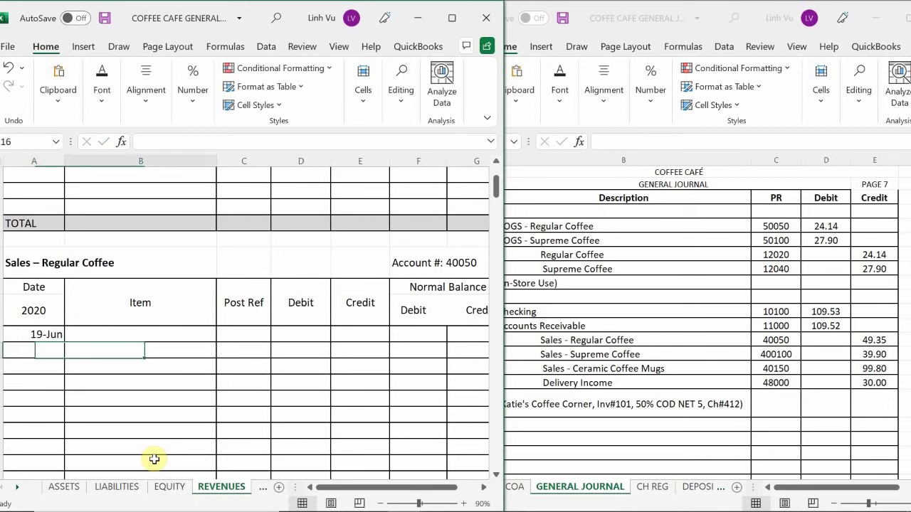
key("Up")
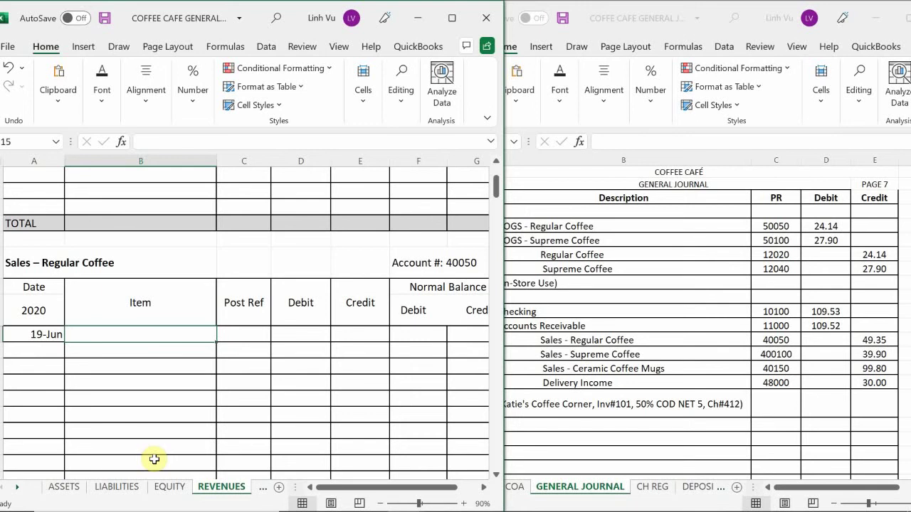
key("F2")
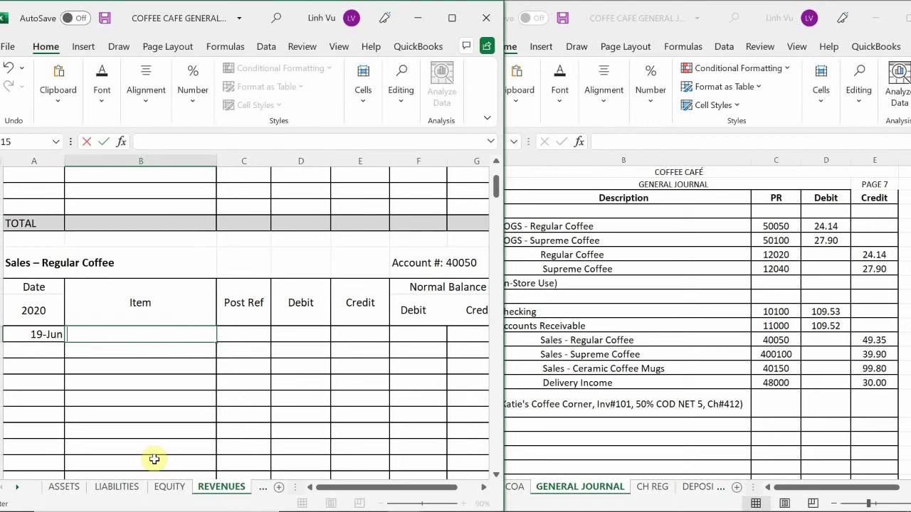
type("INC")
key("BackSpace")
key("BackSpace")
key("BackSpace")
type("INV@")
key("BackSpace")
key("BackSpace")
type("M")
key("BackSpace")
type("C")
key("BackSpace")
type("V#101")
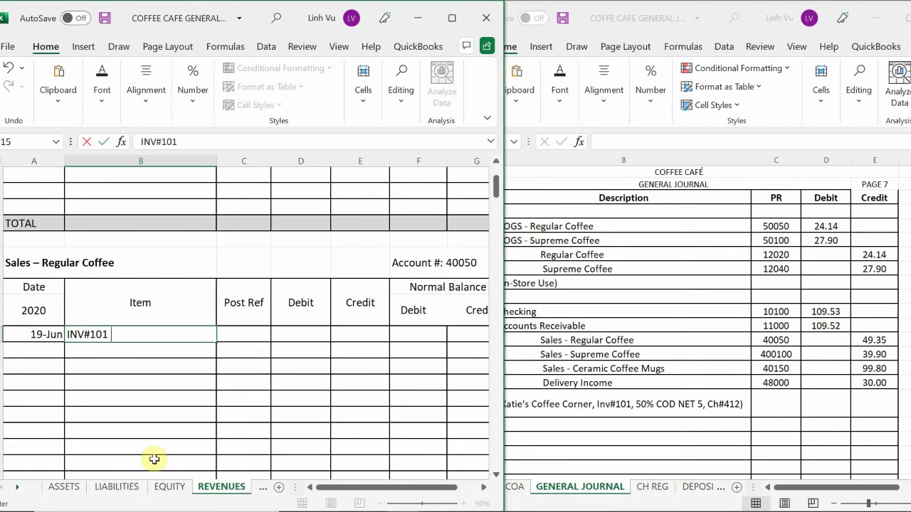
type(" 15 L")
key("BackSpace")
key("BackSpace")
key("BackSpace")
key("BackSpace")
type("Si")
key("BackSpace")
key("BackSpace")
type("15 KL")
key("BackSpace")
key("BackSpace")
type("LV")
key("BackSpace")
key("BackSpace")
type("BS")
key("BackSpace")
key("BackSpace")
type("LBS")
key("Tab")
Enter posting reference GJ7 and a credit of 49.35 in the 19 June row of Sales – Regular Coffee.
type("GJ7")
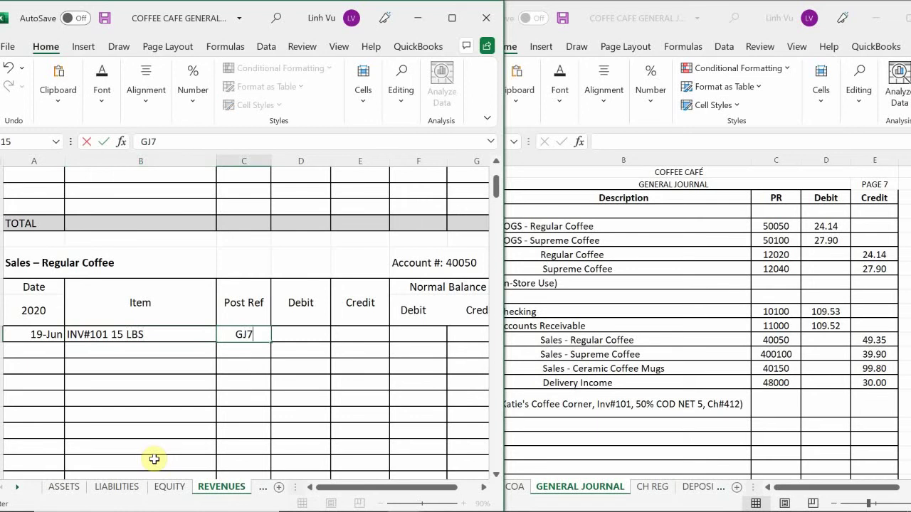
key("Tab")
key("Tab")
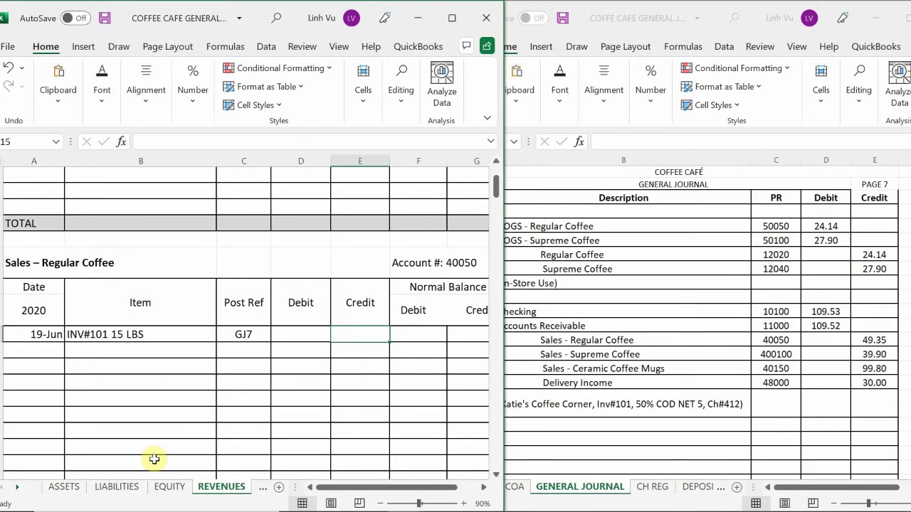
type("53.")
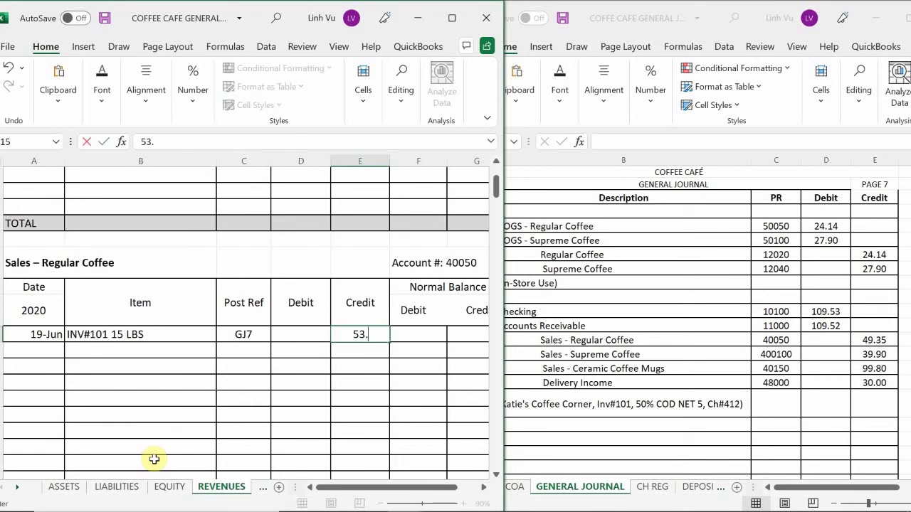
key("BackSpace")
key("BackSpace")
key("BackSpace")
type("39.")
type("35")
key("BackSpace")
key("BackSpace")
key("BackSpace")
key("BackSpace")
key("BackSpace")
type("49.35")
key("Return")
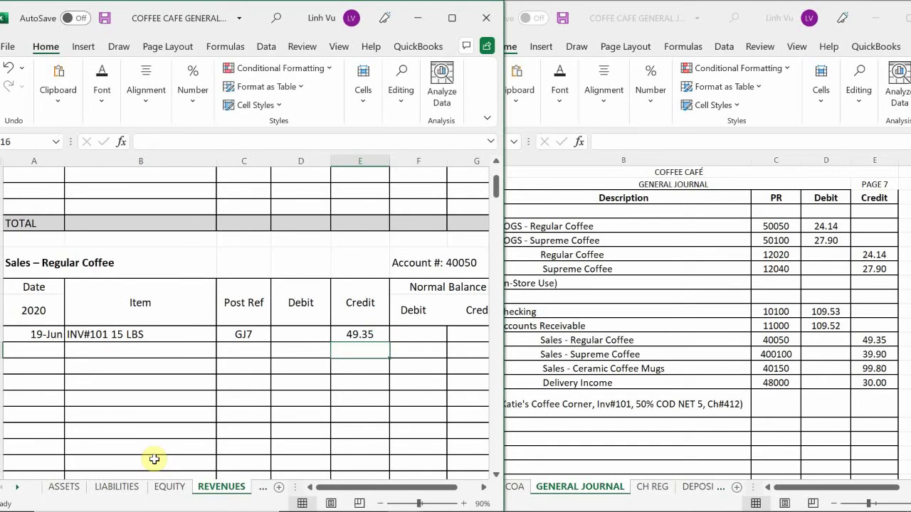
Set the credit balance of the 19 June Sales – Regular Coffee row with the formula =E15.
key("Right")
key("Up")
key("Right")
type("=")
key("Left")
key("Left")
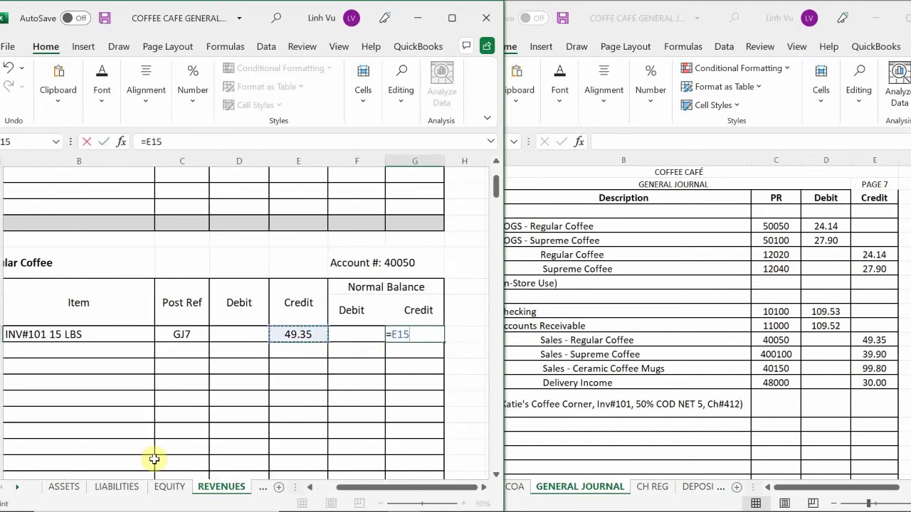
key("Return")
key("Home")
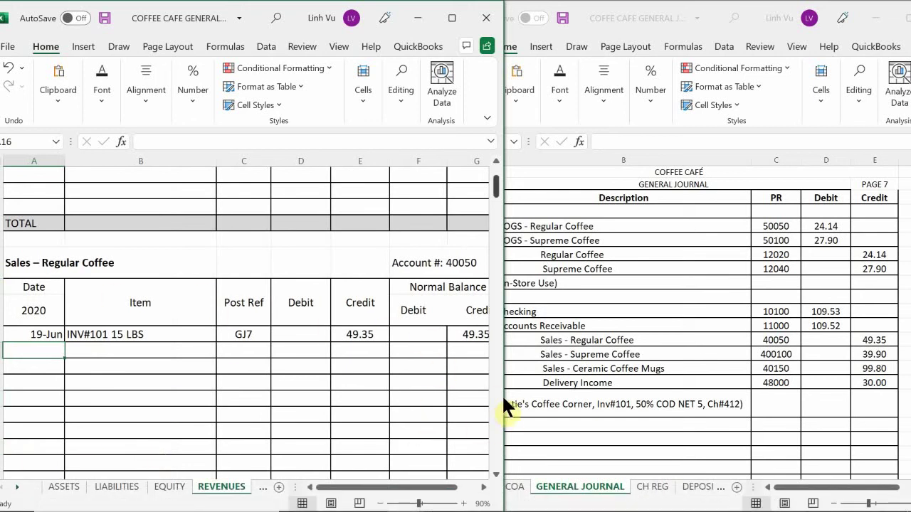
left_click_drag(504, 397, 500, 418)
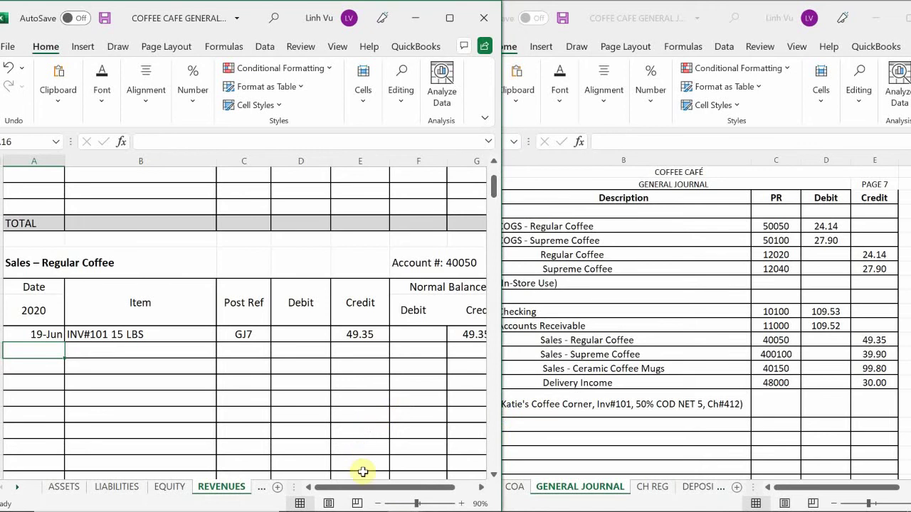
left_click(377, 504)
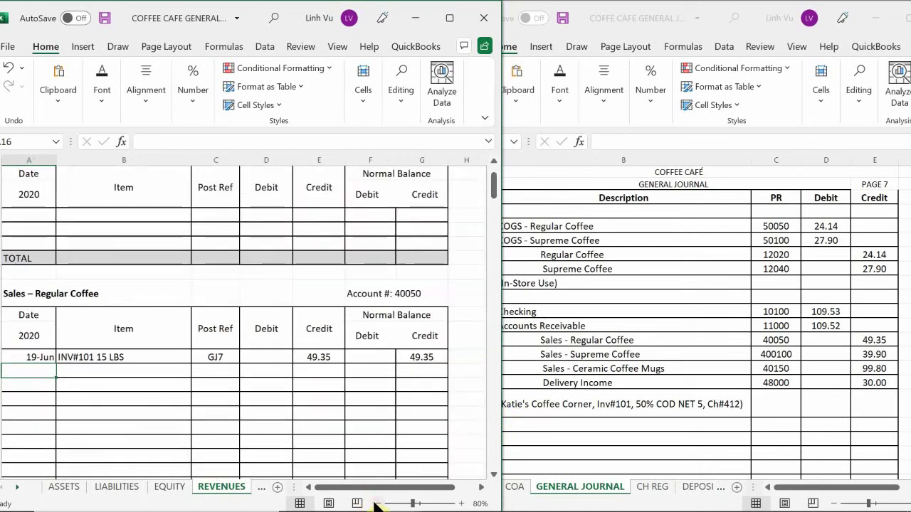
left_click(287, 370)
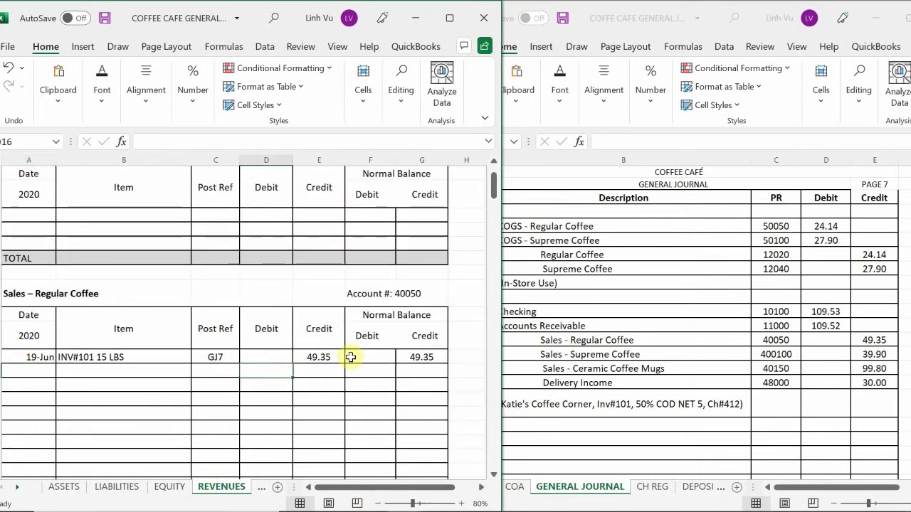
mouse_move(452, 506)
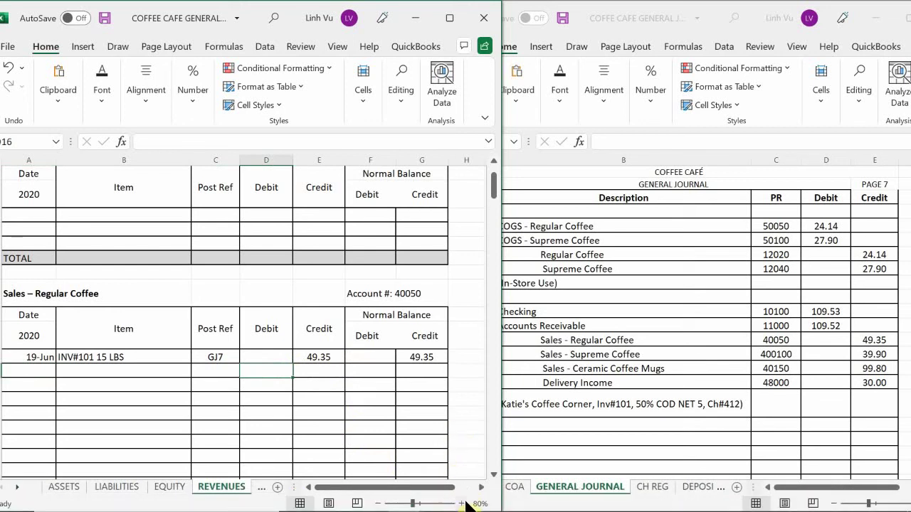
left_click(461, 504)
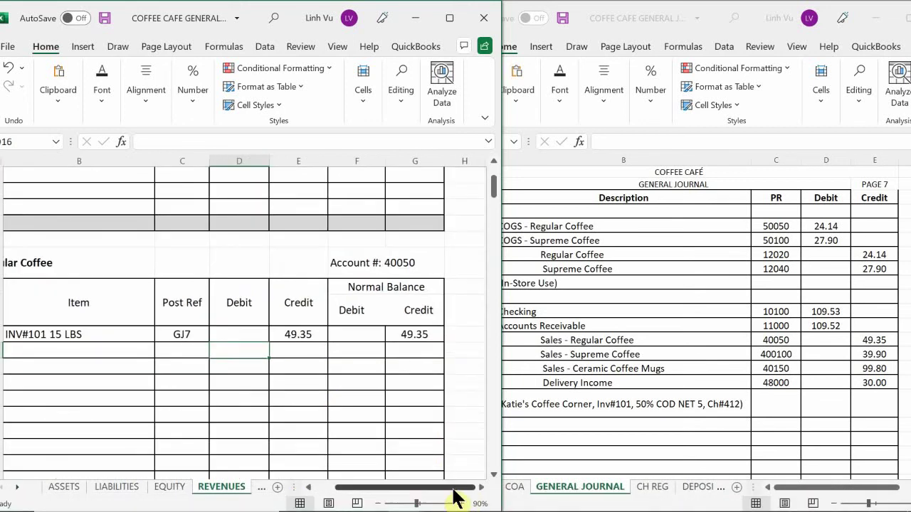
Narrow the Item column of the revenues sheet so that all ledger columns through the credit balance fit in view.
left_click_drag(456, 498, 396, 494)
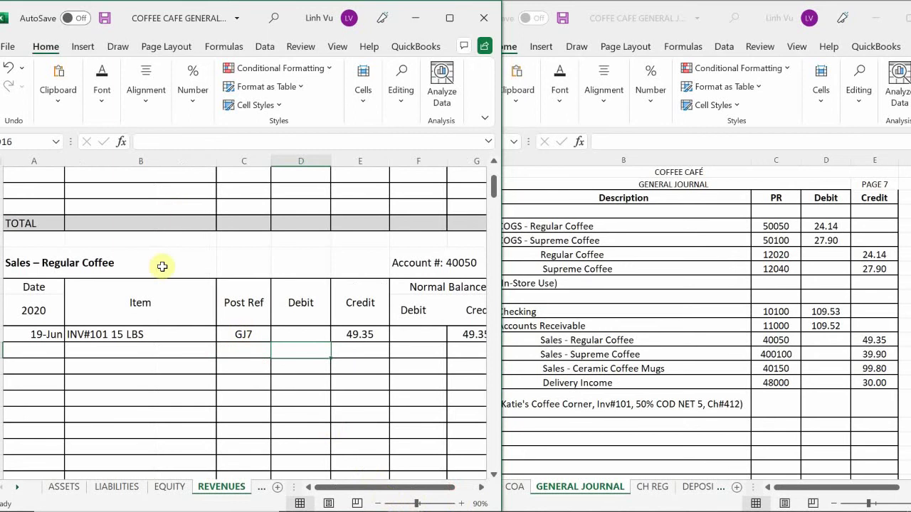
left_click(209, 161)
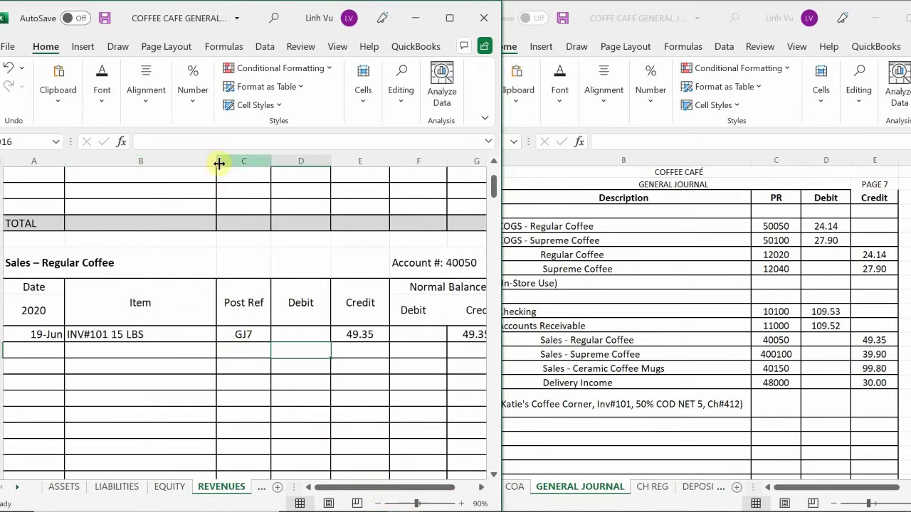
left_click_drag(214, 164, 196, 167)
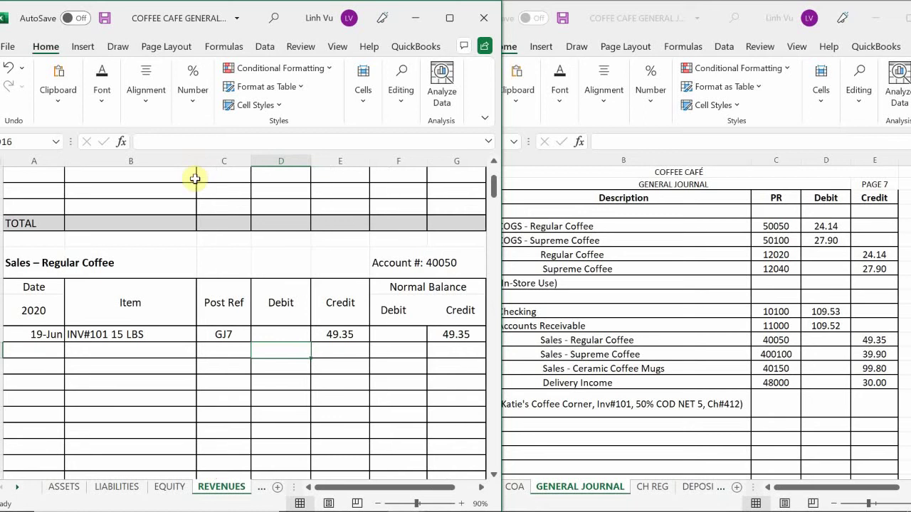
Go to the Sales – Supreme Coffee account (40100) and date its first row 6/19.
scroll(102, 315, "down", 8)
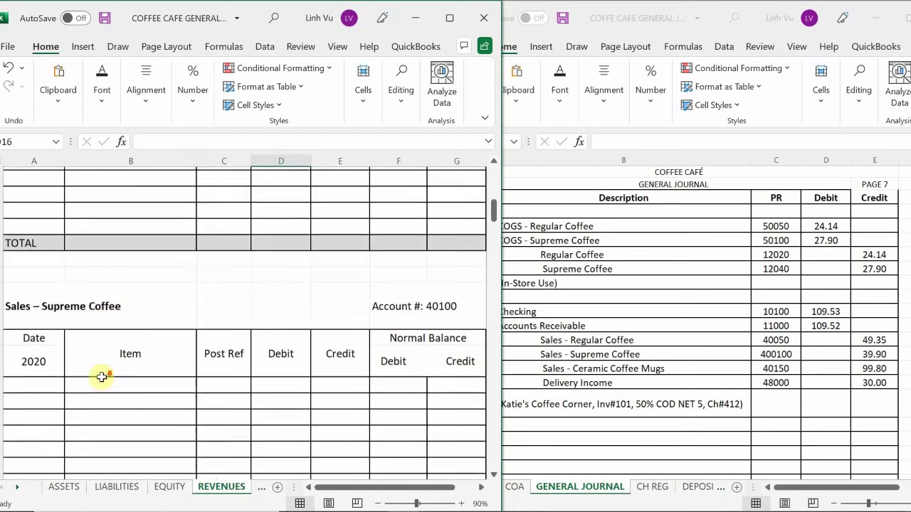
double_click(47, 317)
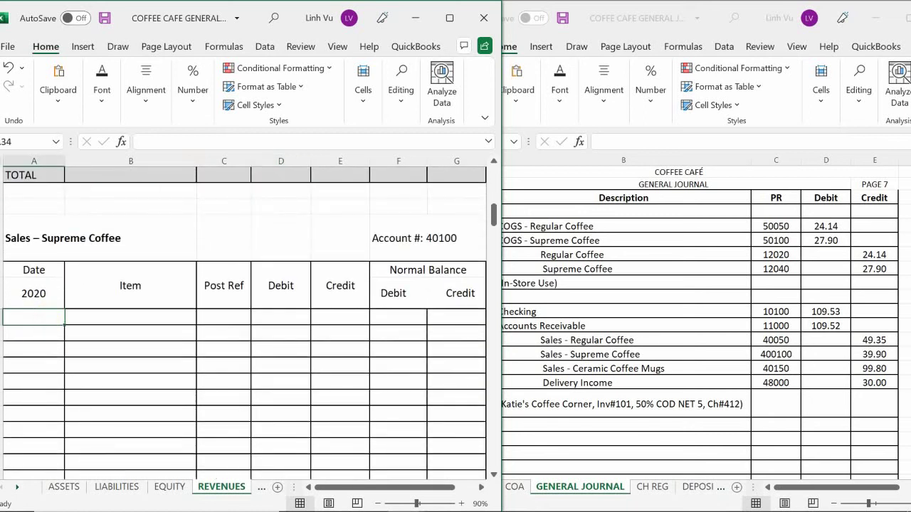
type("6/19")
key("Tab")
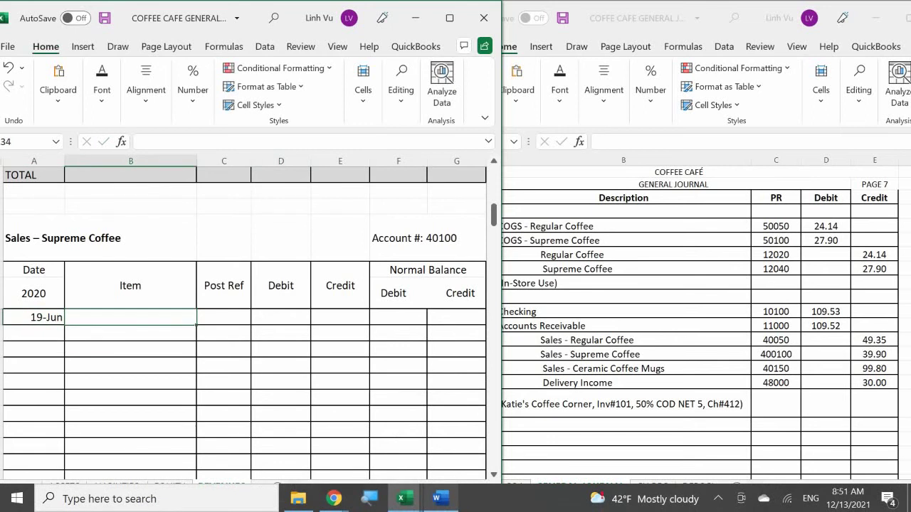
Enter the item "INV#101 10 LBS" in the 19 June row of Sales – Supreme Coffee.
type("UBV")
key("BackSpace")
key("BackSpace")
key("BackSpace")
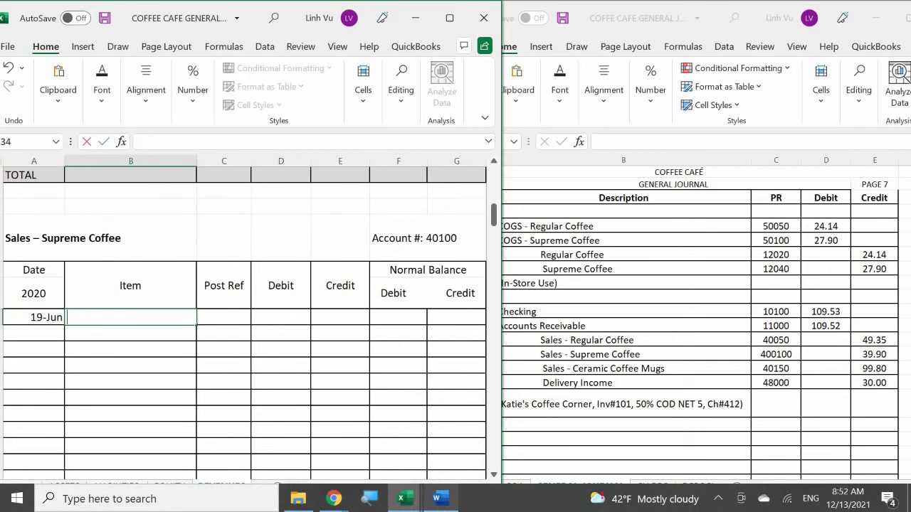
type("INV#101")
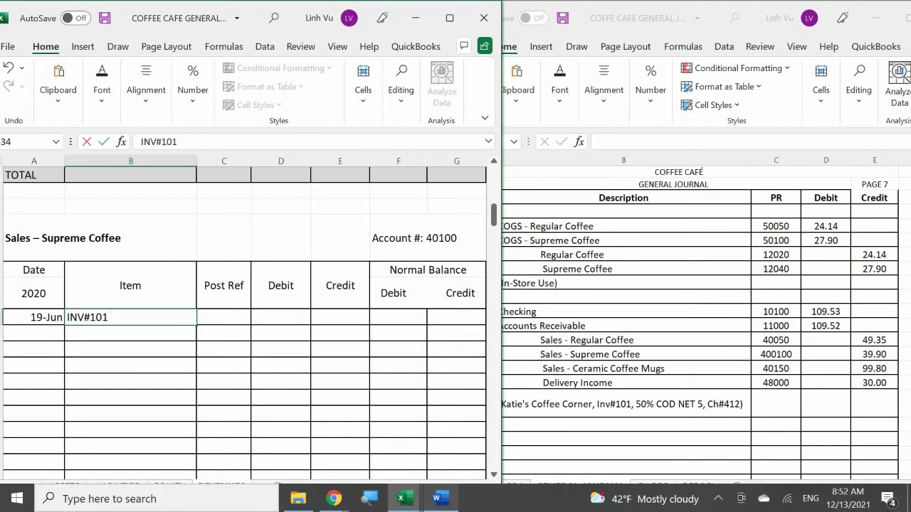
type(" 10 LVB")
key("BackSpace")
type("BS")
key("BackSpace")
key("BackSpace")
key("BackSpace")
type("BS")
key("Tab")
Enter posting reference GJ7 and a credit of 39.9 in the 19 June row of Sales – Supreme Coffee.
type("GJ7")
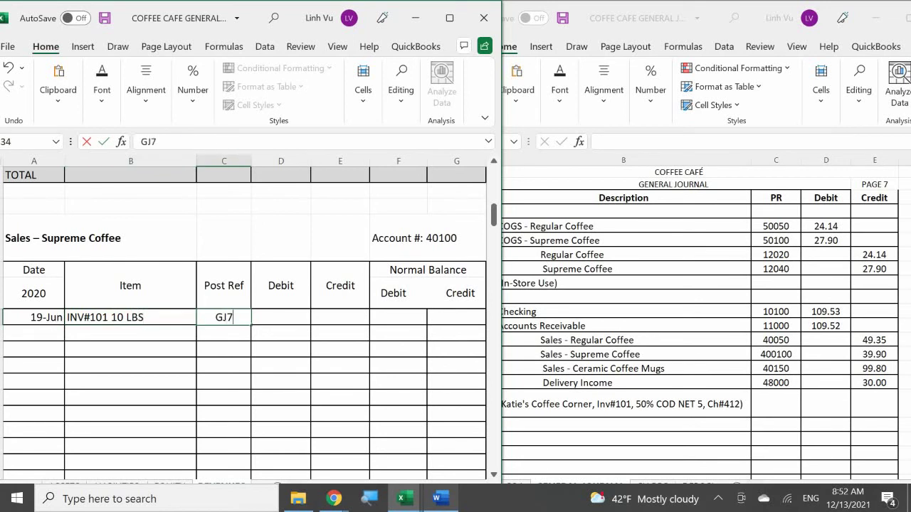
key("Tab")
key("Tab")
mouse_move(453, 506)
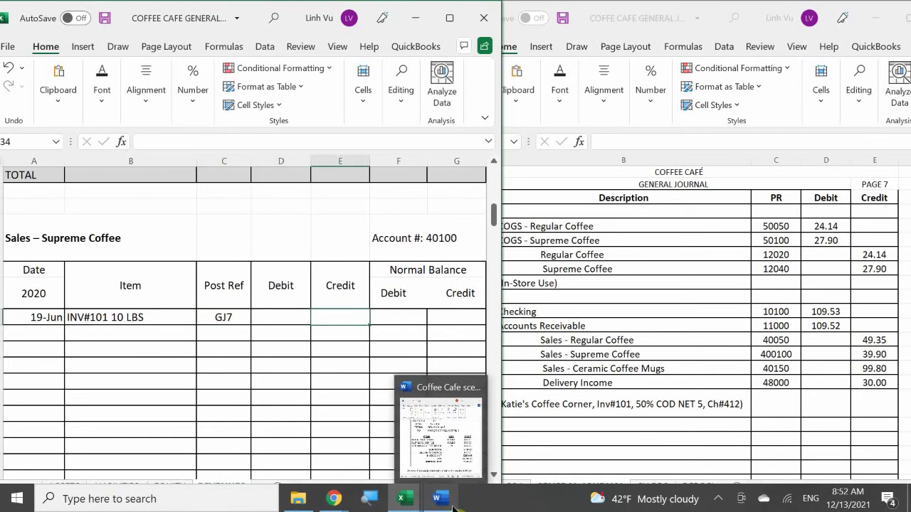
type("3")
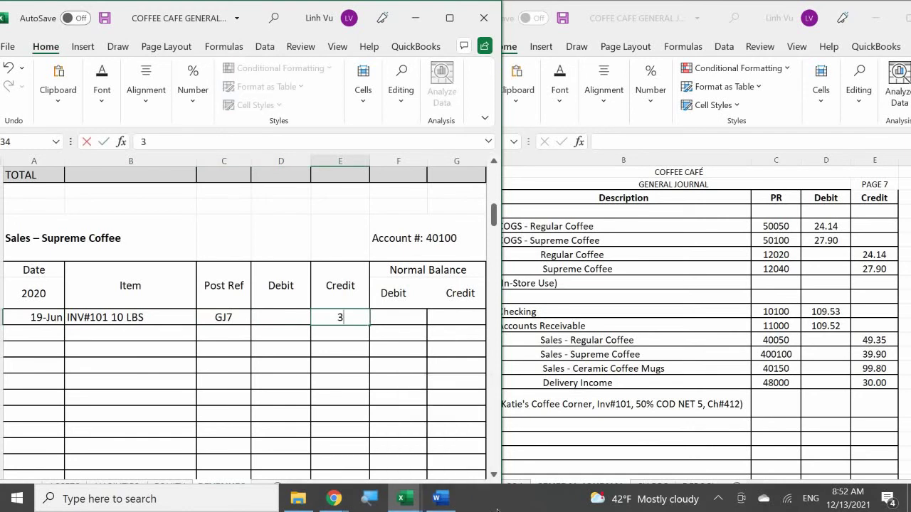
type("9.9")
key("Return")
Set the credit balance of the 19 June Sales – Supreme Coffee row with the formula =E34.
key("Right")
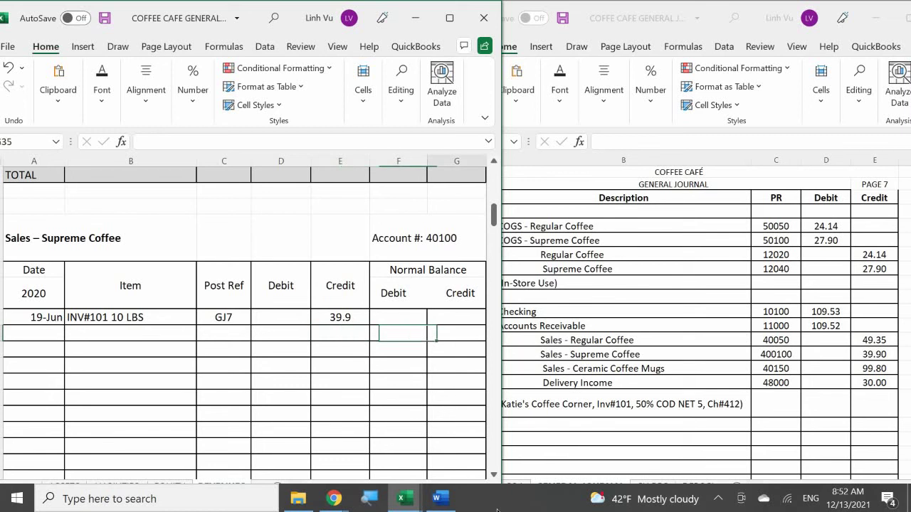
key("Up")
key("Right")
type("=")
key("Left")
key("Left")
key("Return")
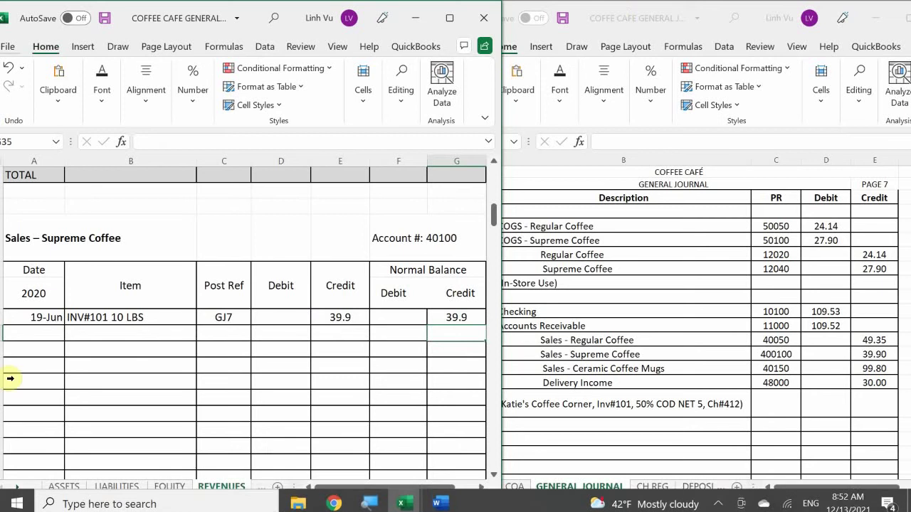
Go to the Sales – Ceramic Coffee Mugs account (40150) and date the row below the 18 June entry 6/19.
scroll(73, 338, "down", 3)
scroll(72, 343, "up", 2)
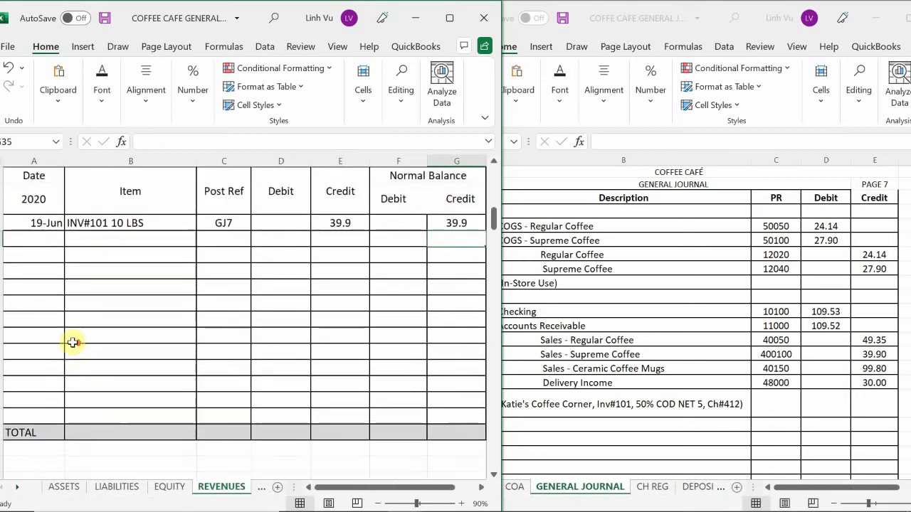
scroll(73, 343, "down", 6)
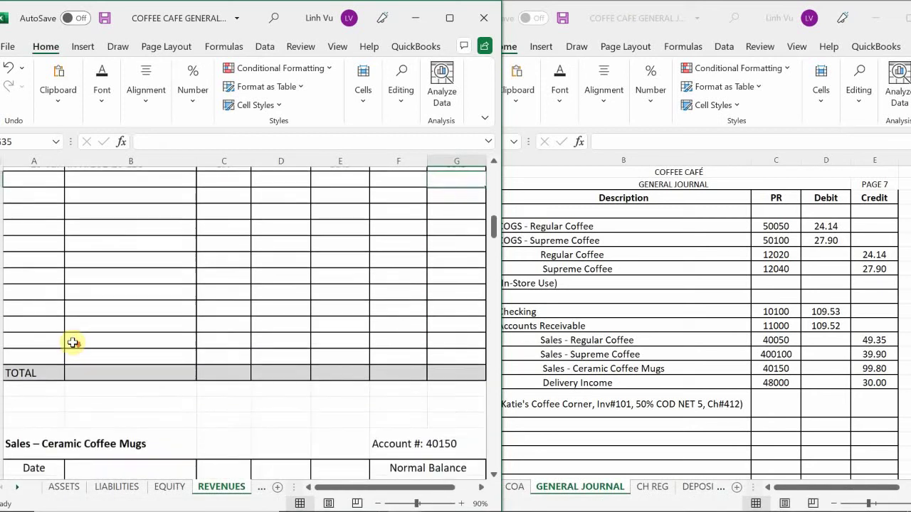
scroll(73, 342, "down", 1)
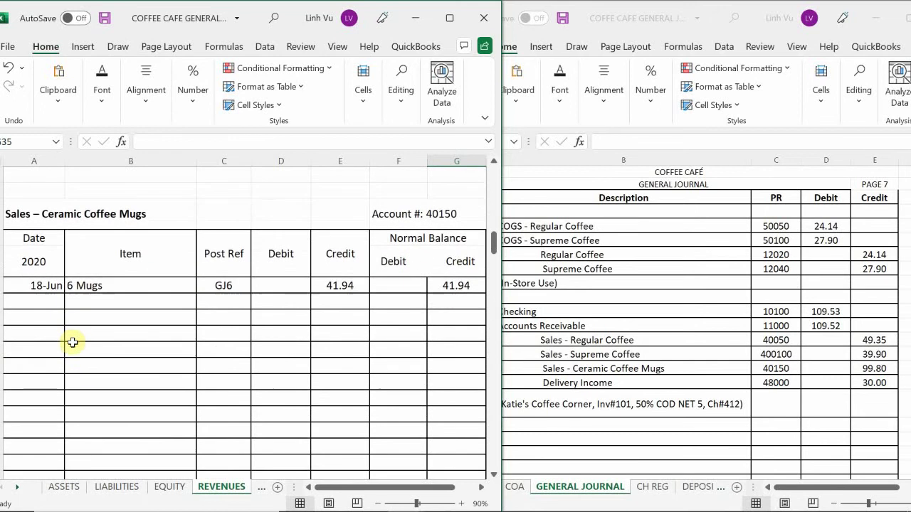
left_click(45, 304)
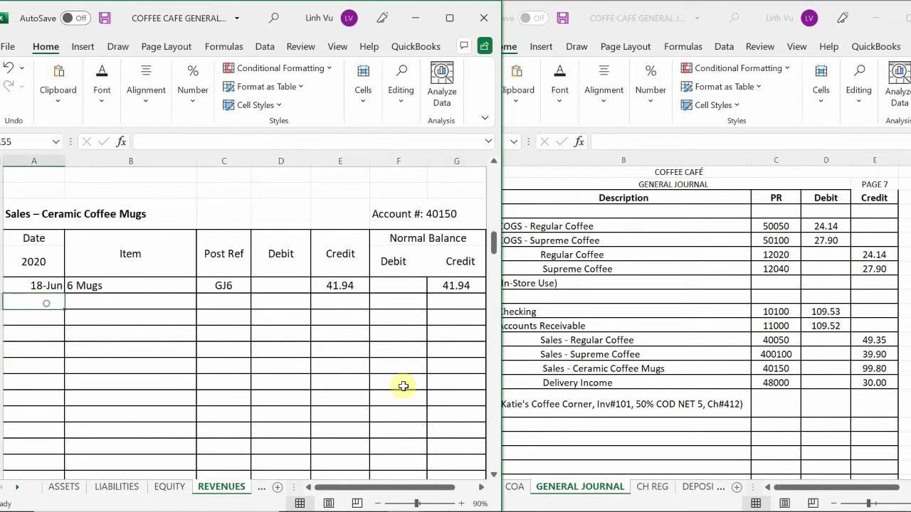
type("6/18")
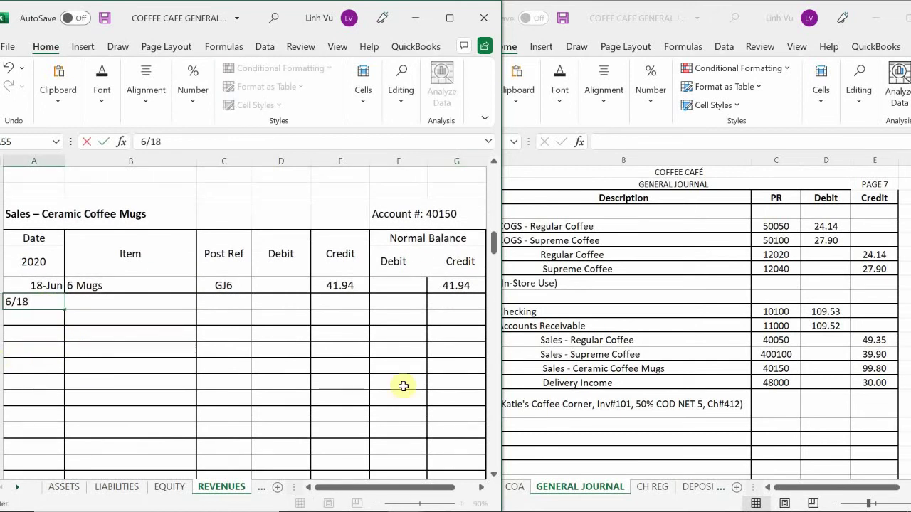
key("BackSpace")
type("9")
key("Tab")
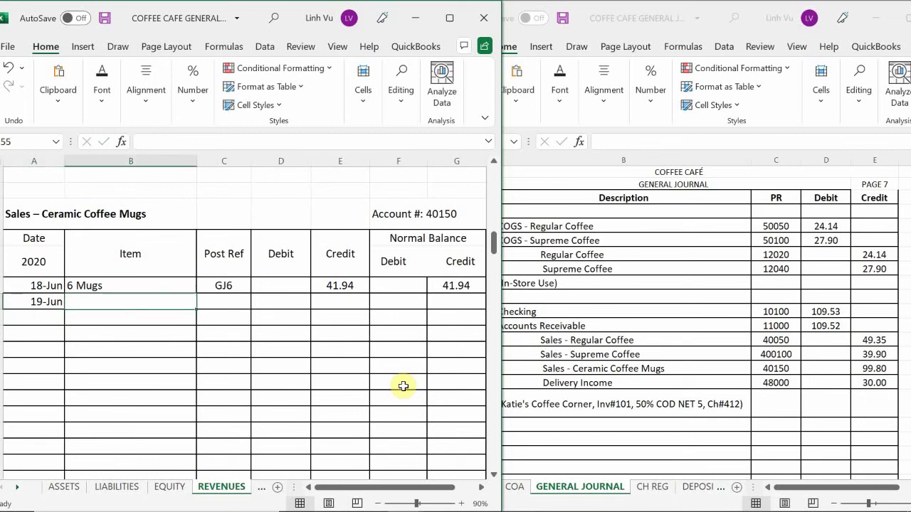
Enter the item "20 Mugs" in the 19 June row of Sales – Ceramic Coffee Mugs.
type("20")
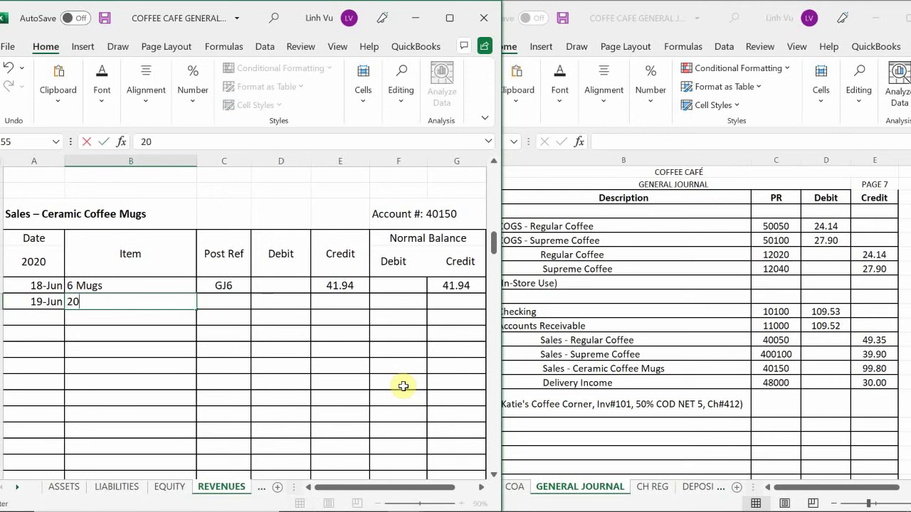
type(" Mug")
key("BackSpace")
key("BackSpace")
key("BackSpace")
type("y")
key("BackSpace")
type("My")
key("BackSpace")
type("ugs")
key("Tab")
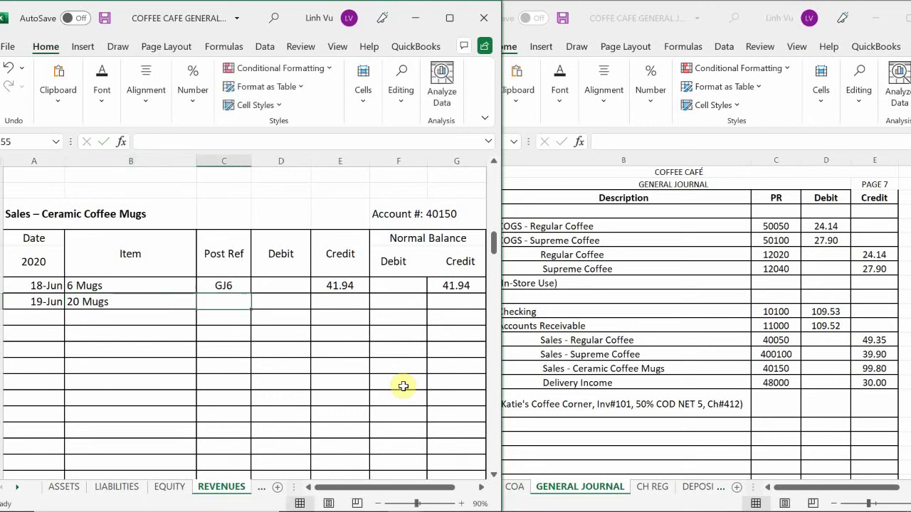
Enter posting reference GJ7 and a credit of 99.80 in the 19 June row of Sales – Ceramic Coffee Mugs.
type("GJ7")
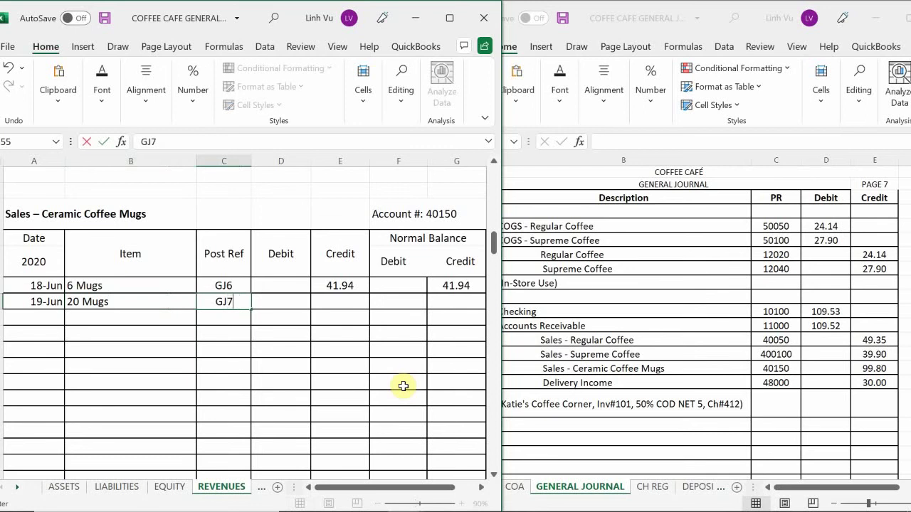
key("Tab")
key("Tab")
type("99.80")
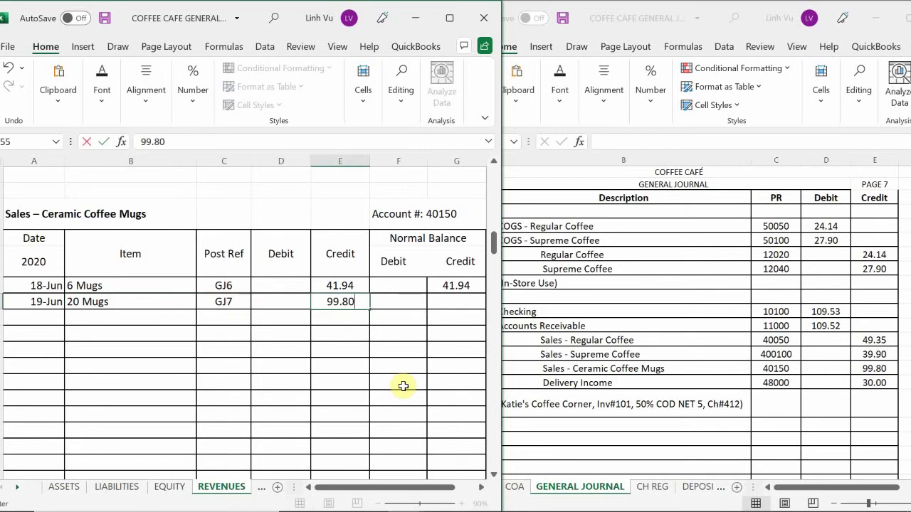
key("Return")
Set the credit balance of the 19 June Sales – Ceramic Coffee Mugs row with the formula =G54+E55-D55.
key("Right")
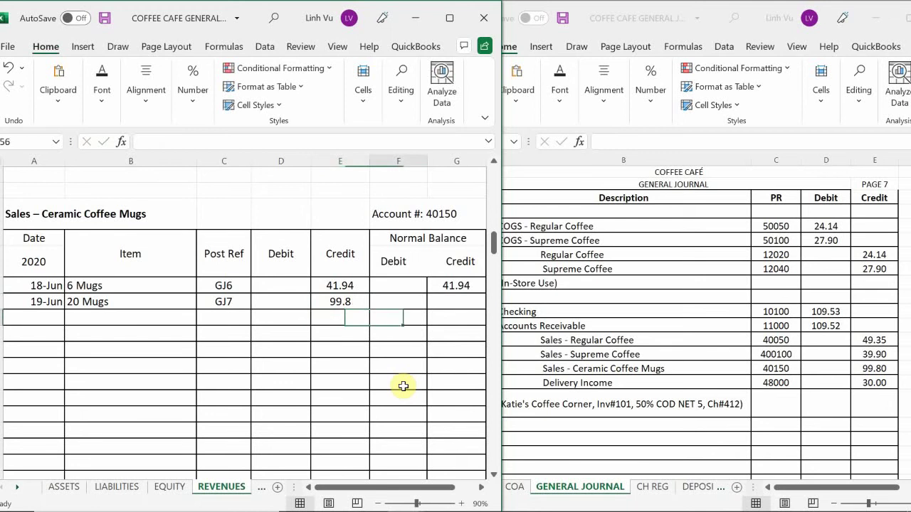
key("Right")
key("Up")
type("=")
key("Up")
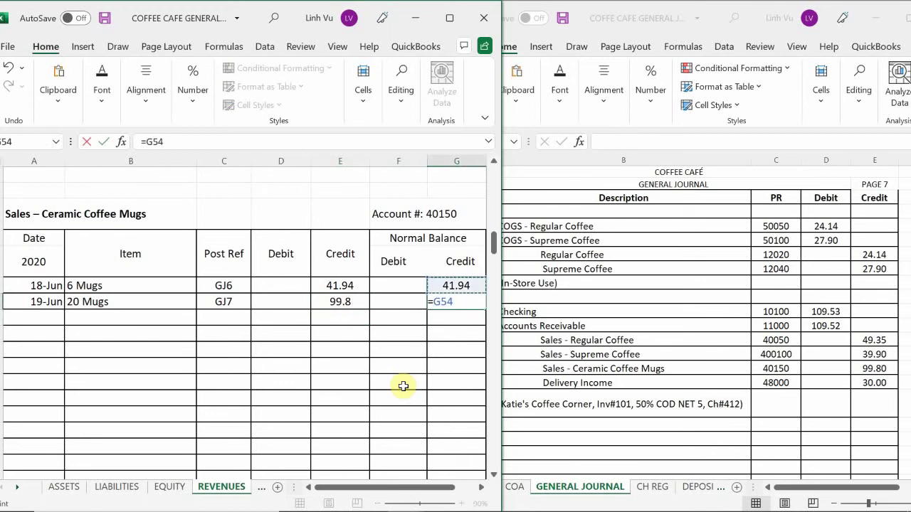
type("+")
key("Left")
key("Left")
type("-")
key("Left")
key("Left")
key("Left")
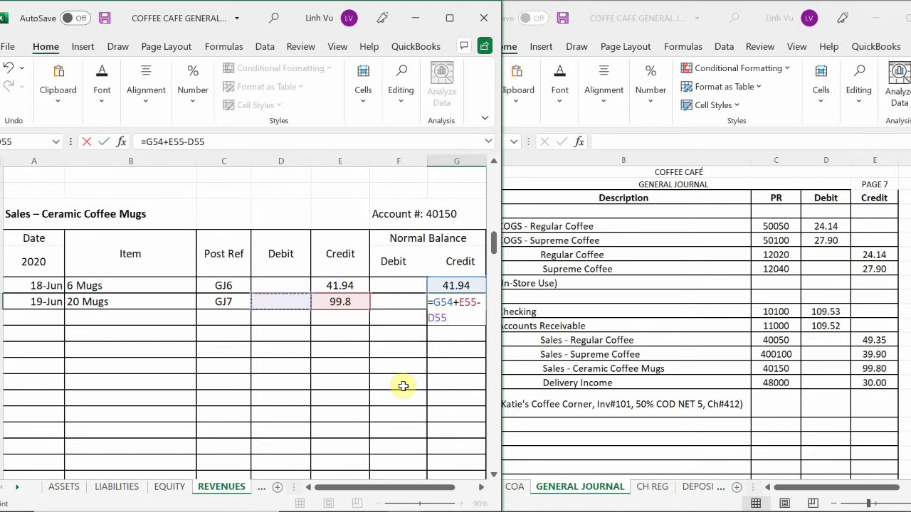
key("Return")
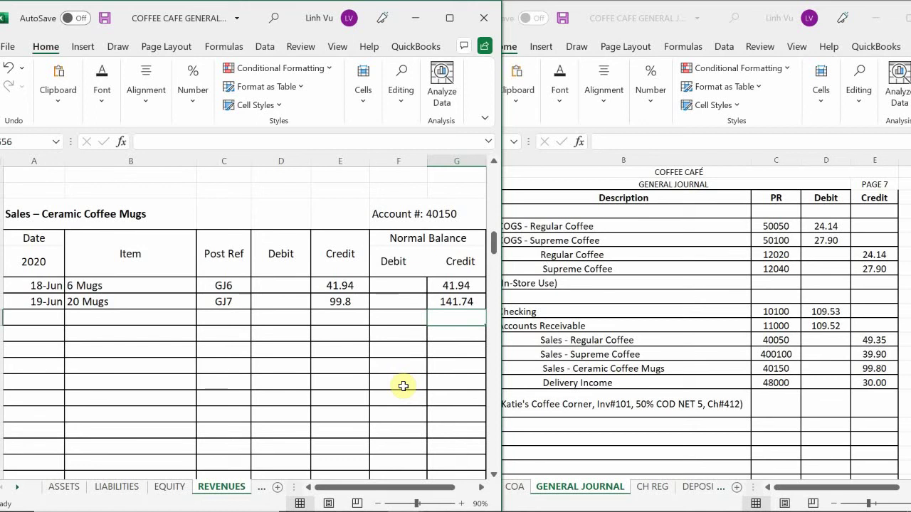
Go to the Delivery Income account (48000) and date its first row 6/19.
mouse_move(15, 505)
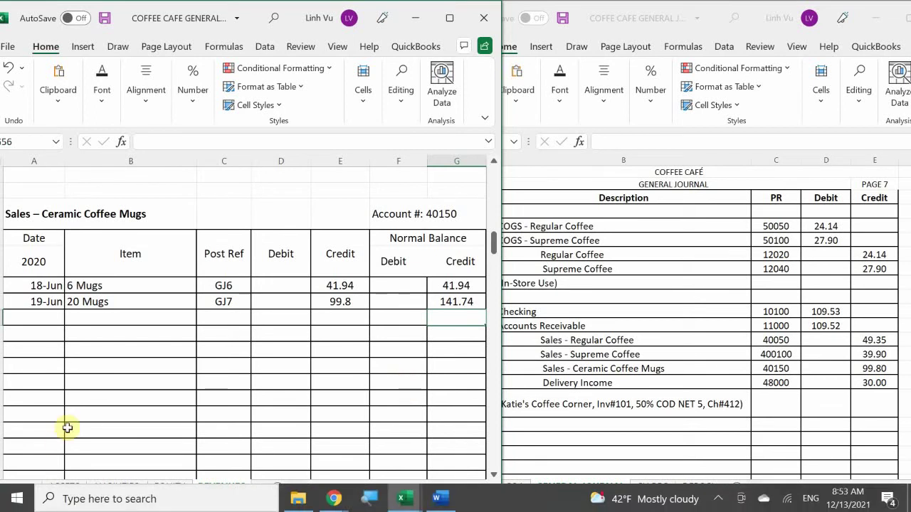
scroll(93, 393, "down", 5)
scroll(93, 393, "up", 2)
scroll(97, 396, "down", 4)
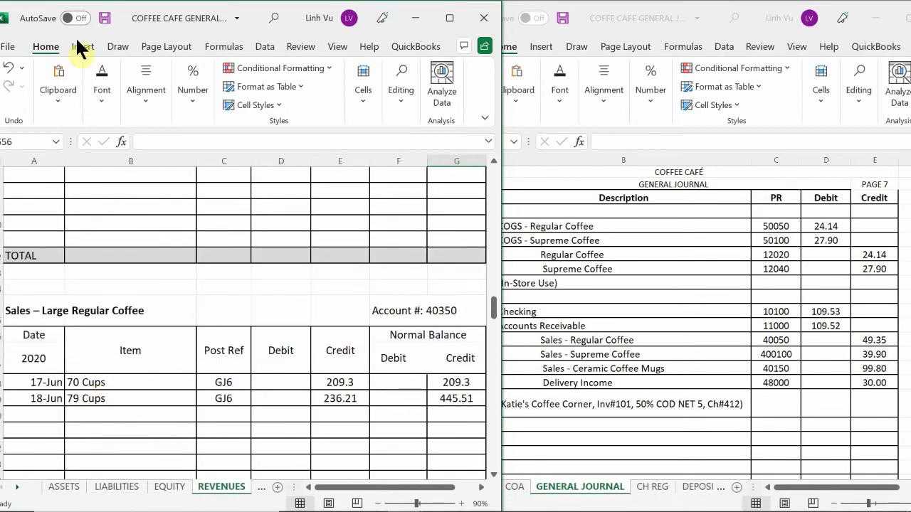
scroll(75, 376, "down", 10)
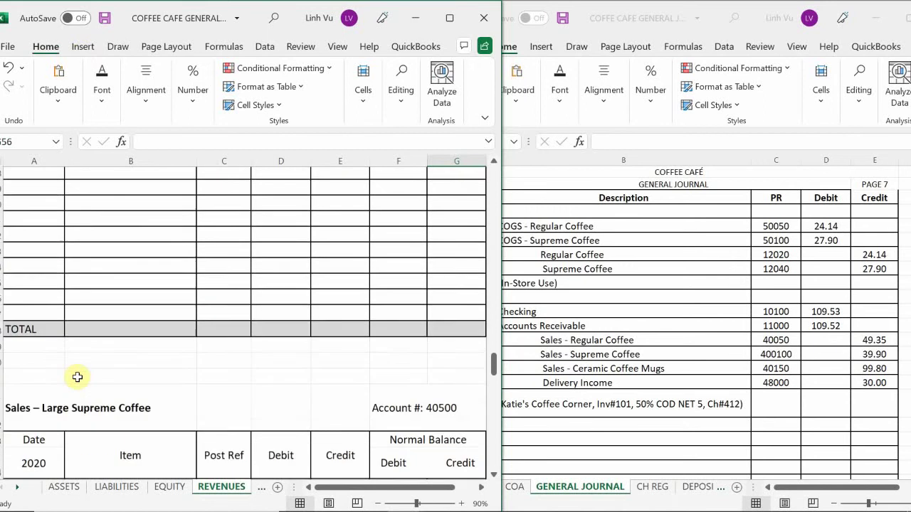
scroll(77, 377, "down", 14)
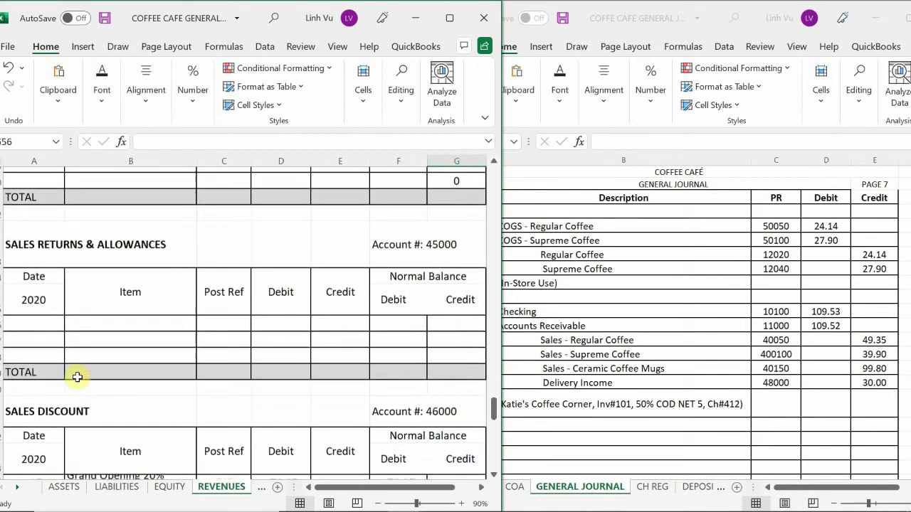
scroll(78, 378, "down", 8)
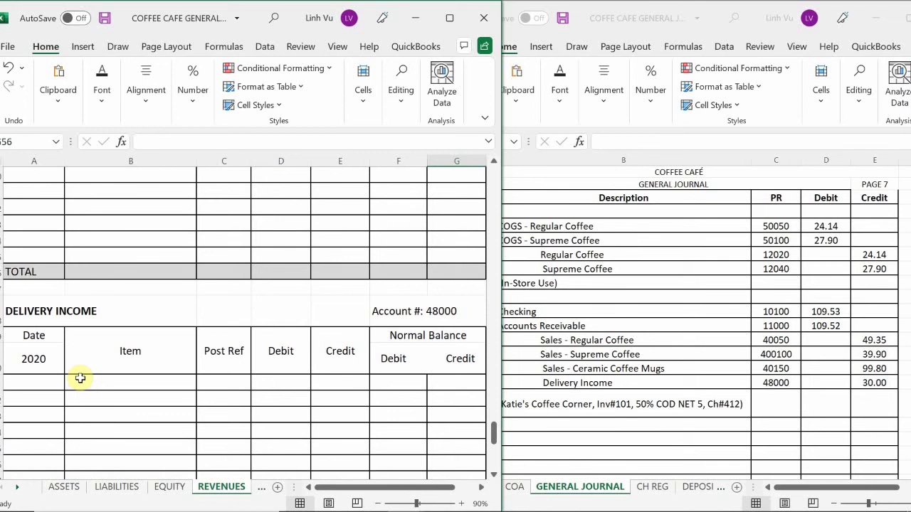
left_click(43, 383)
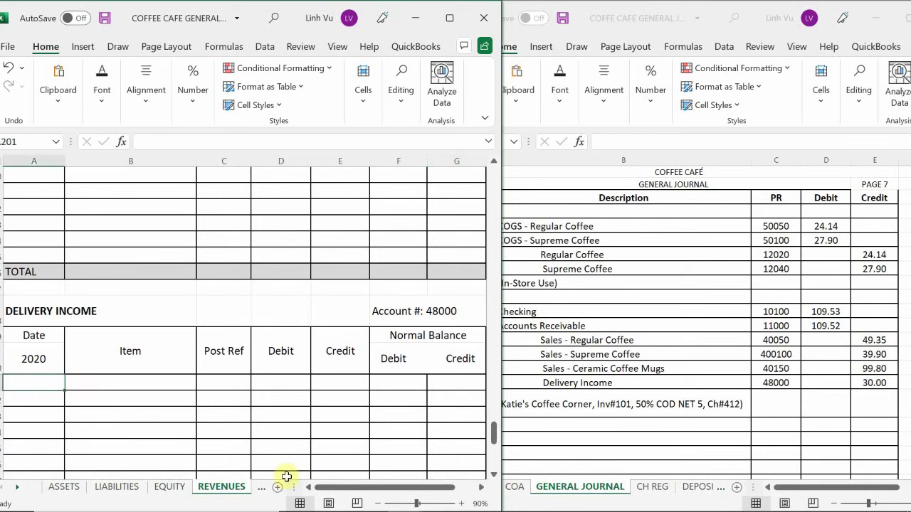
type("6/19")
key("Tab")
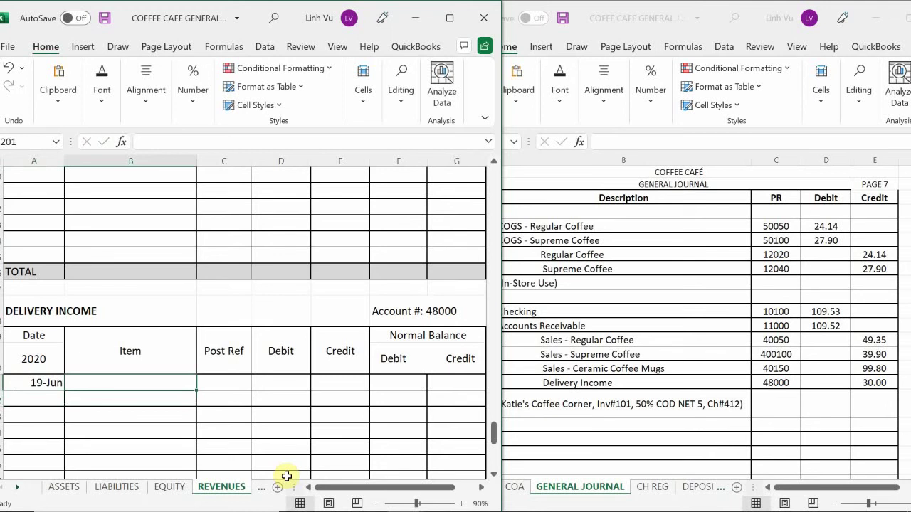
Enter the item INV#101 and posting reference GJ7 in the 19 June row of Delivery Income.
type("INV#")
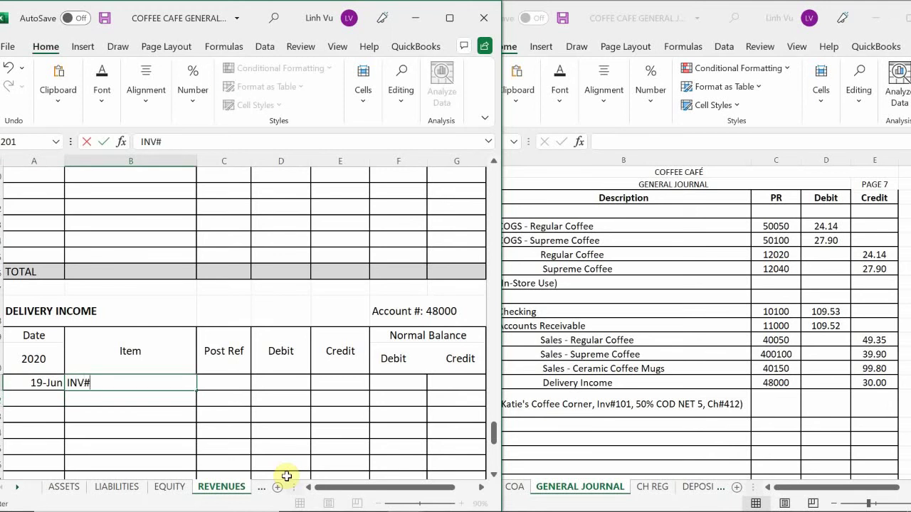
type("101")
key("Tab")
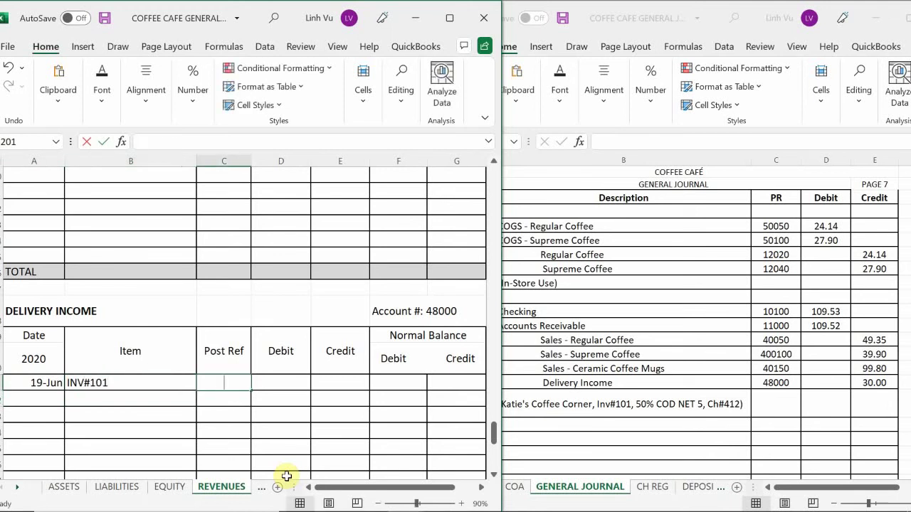
type("GJ7")
key("Tab")
key("Tab")
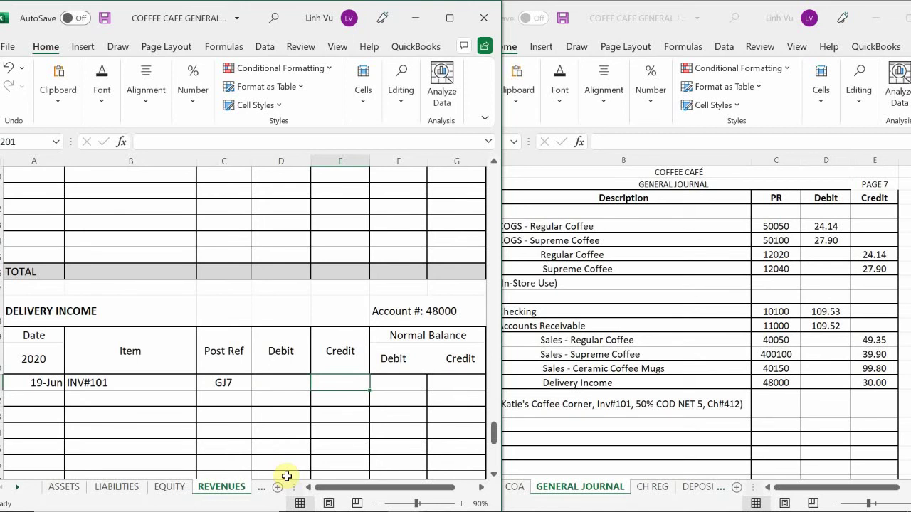
Enter a credit of 30 in the 19 June Delivery Income row and set its credit balance with the formula =E201.
type("30")
key("Tab")
key("Tab")
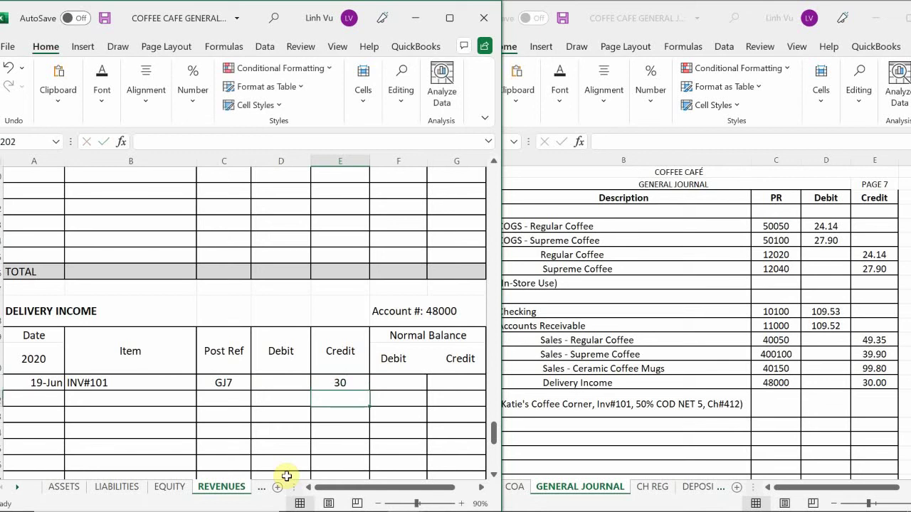
type("=")
key("Left")
key("Left")
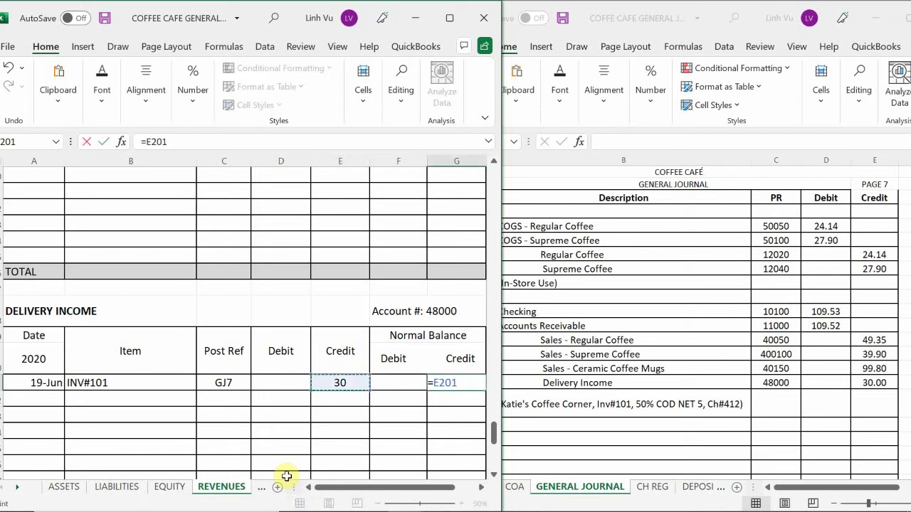
key("Return")
Apply the comma number style to Delivery Income's debit, credit and balance cells from the 19 June row through the TOTAL row.
left_click_drag(285, 382, 444, 372)
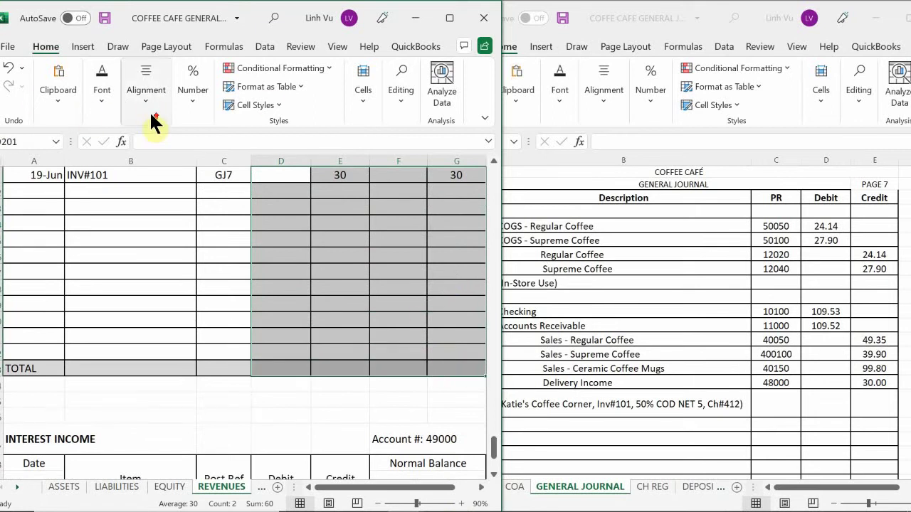
left_click(192, 96)
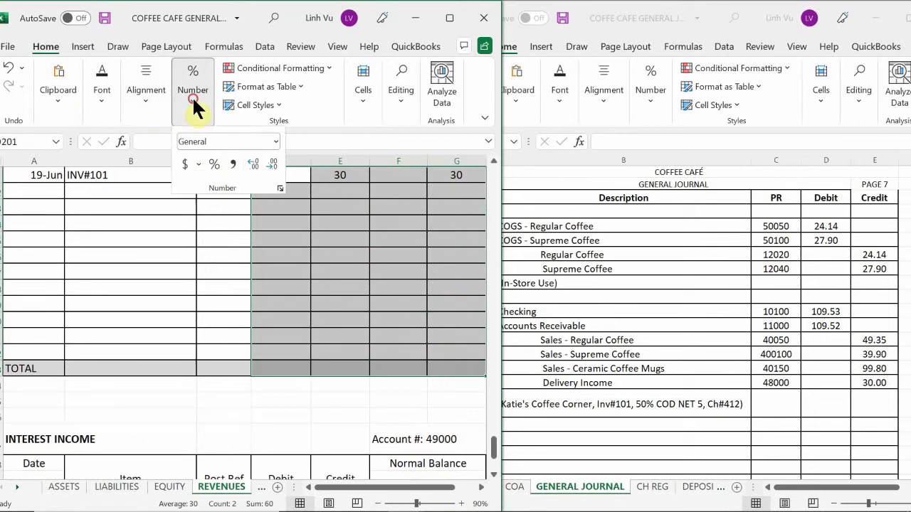
left_click(233, 163)
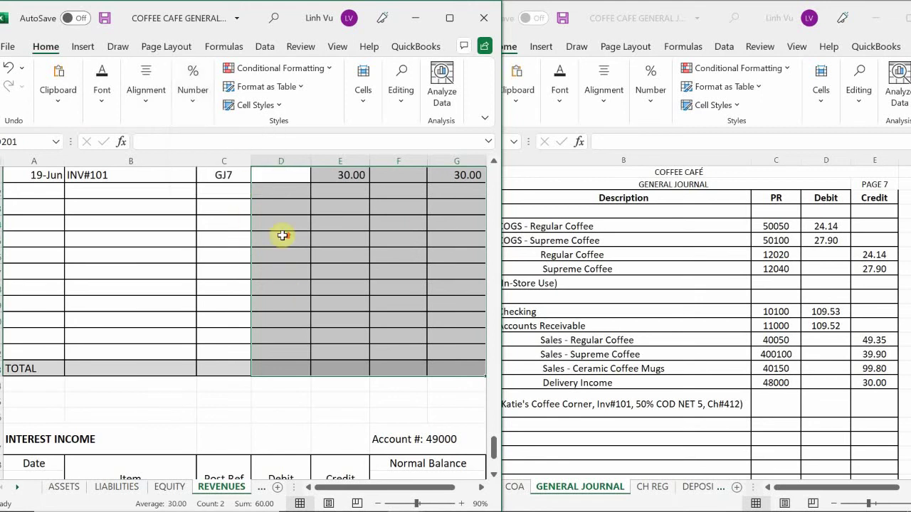
scroll(283, 235, "up", 2)
left_click(291, 379)
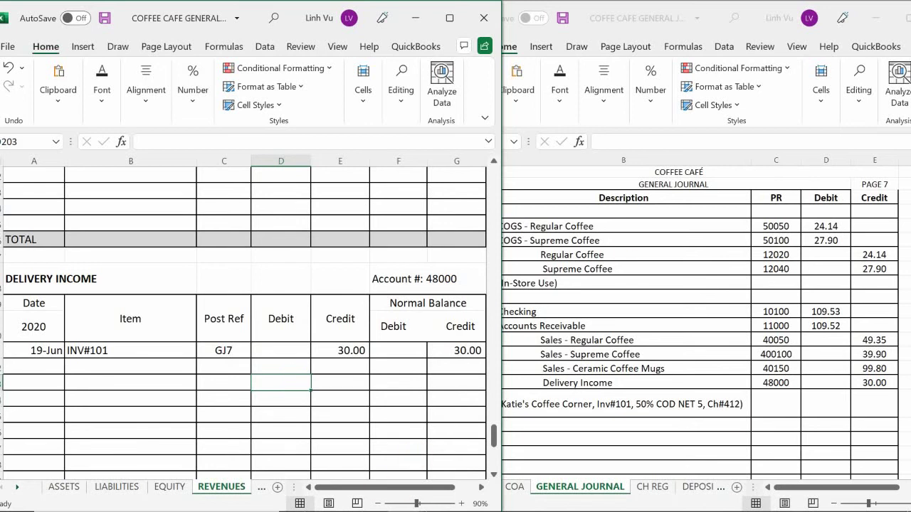
Switch to the COFFEE CAFE SUBSIDIARY LEDGER workbook and date the first Katie's Coffee Courner row on the CUSTOMERS sheet 6/19.
mouse_move(432, 505)
mouse_move(404, 498)
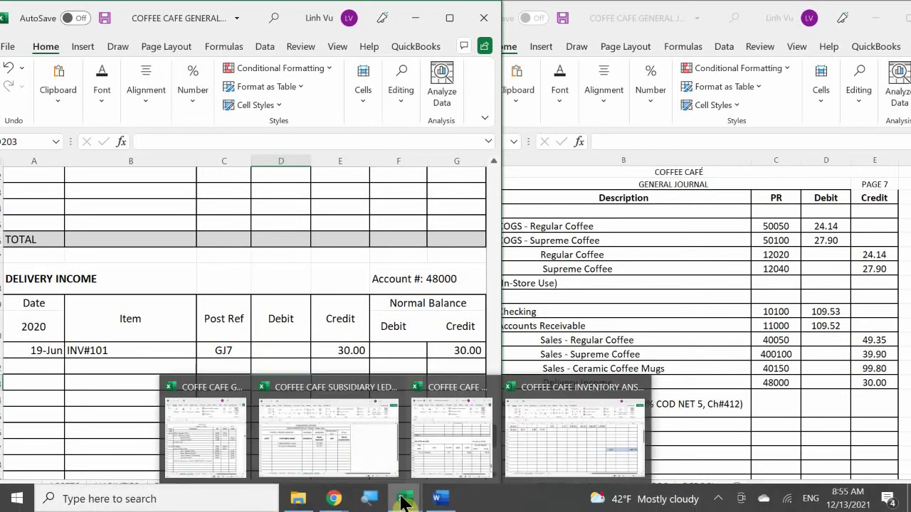
left_click(358, 454)
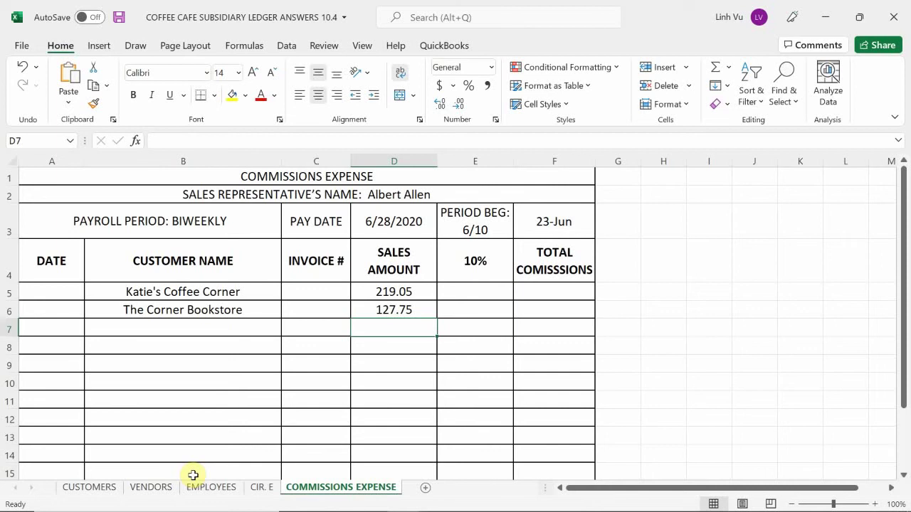
left_click(107, 491)
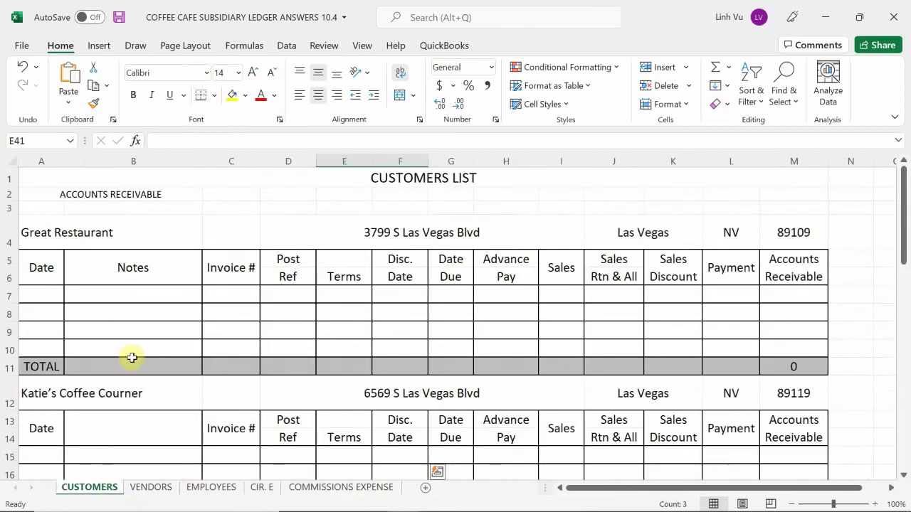
scroll(139, 354, "down", 1)
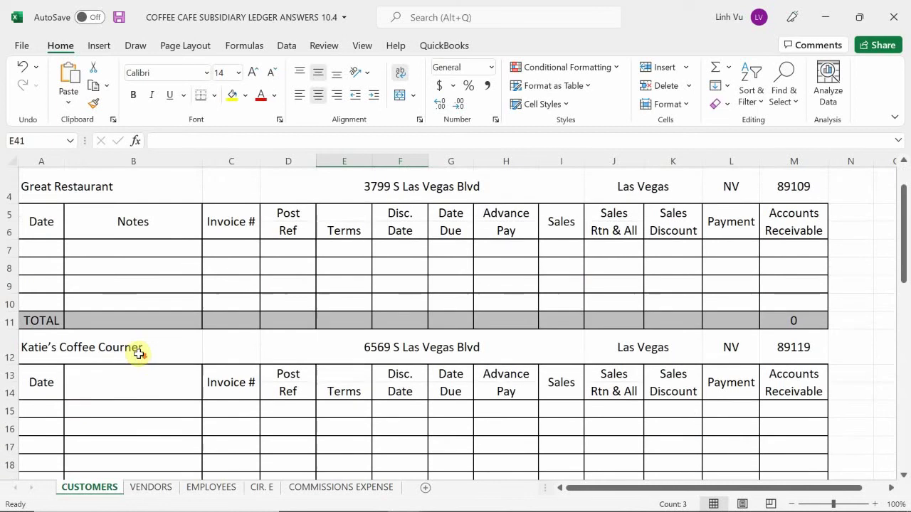
double_click(38, 409)
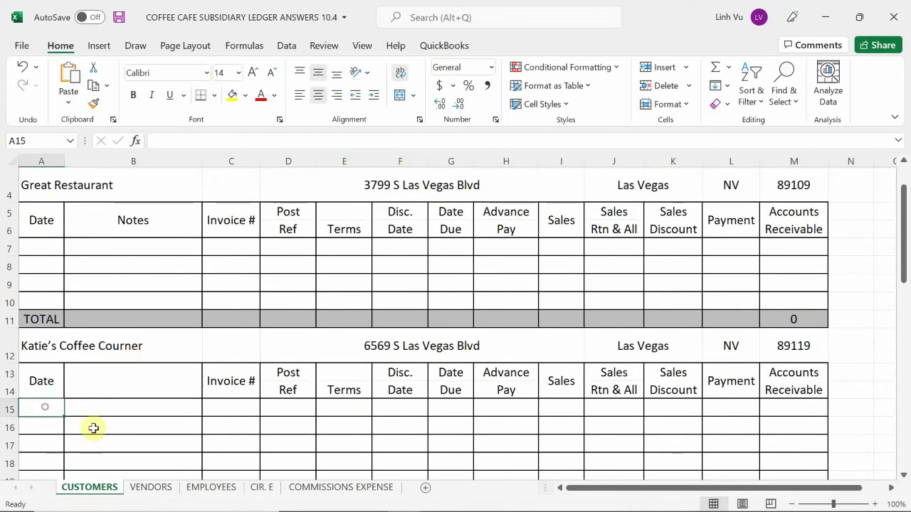
type("6/19")
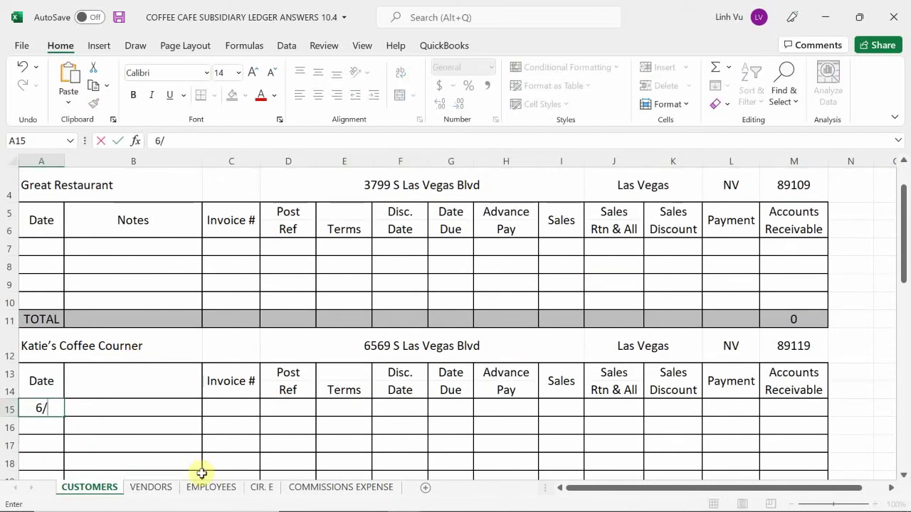
key("Return")
Enter the note "50% C.O.D. CH#412" in the 19 June row of Katie's Coffee Courner.
key("Right")
key("Up")
key("Up")
key("Down")
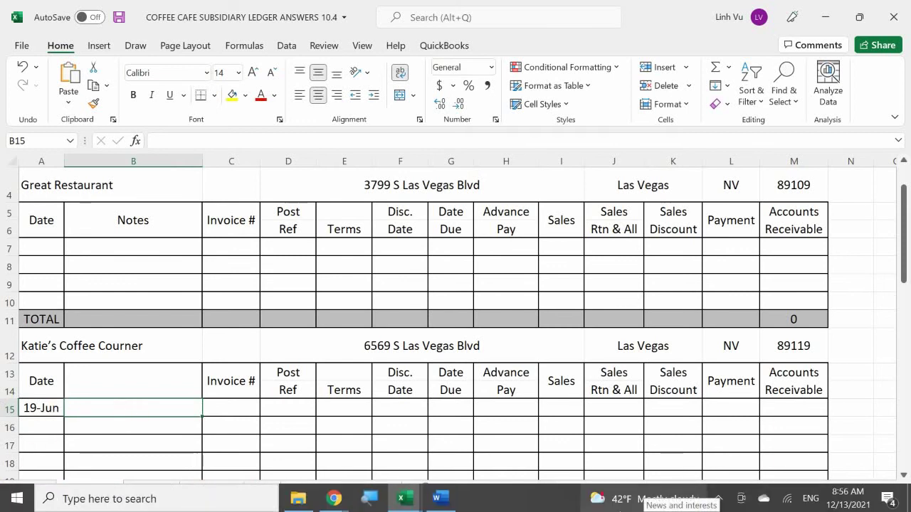
type("50")
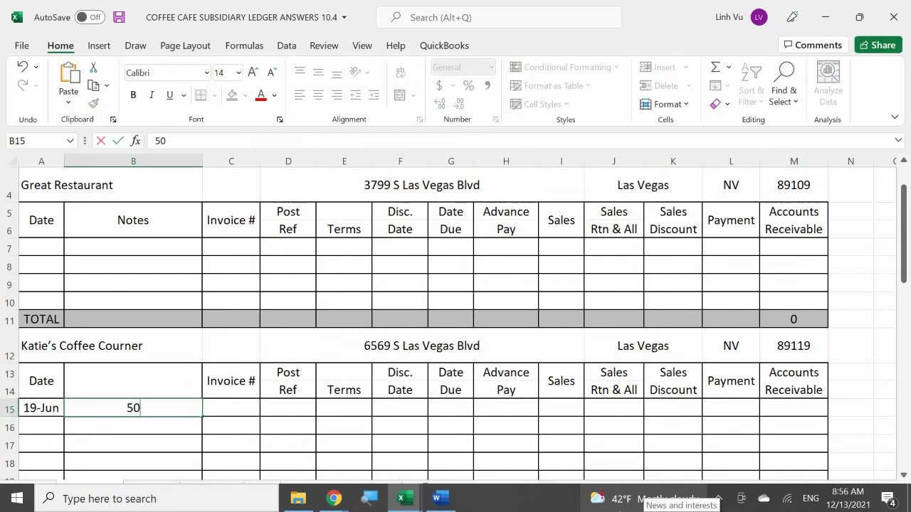
type("% C")
type(".IO")
key("BackSpace")
key("BackSpace")
type("O")
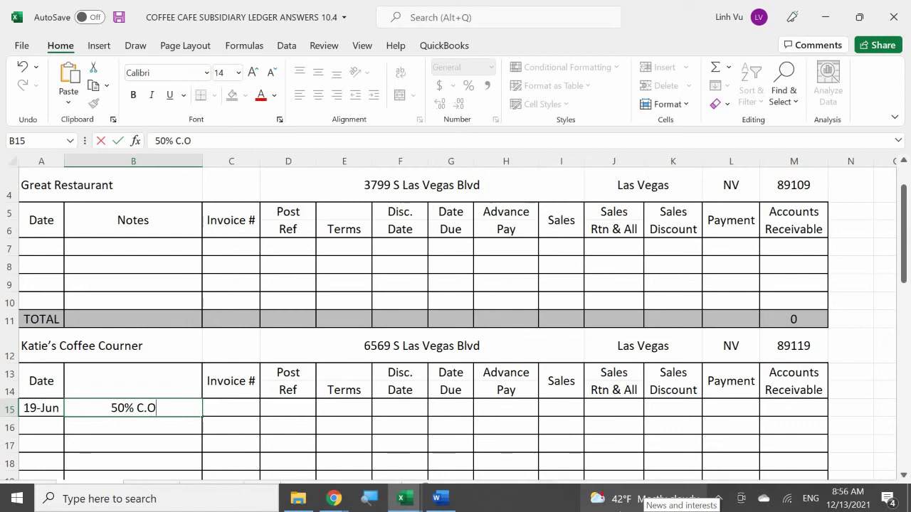
type(".D. CG")
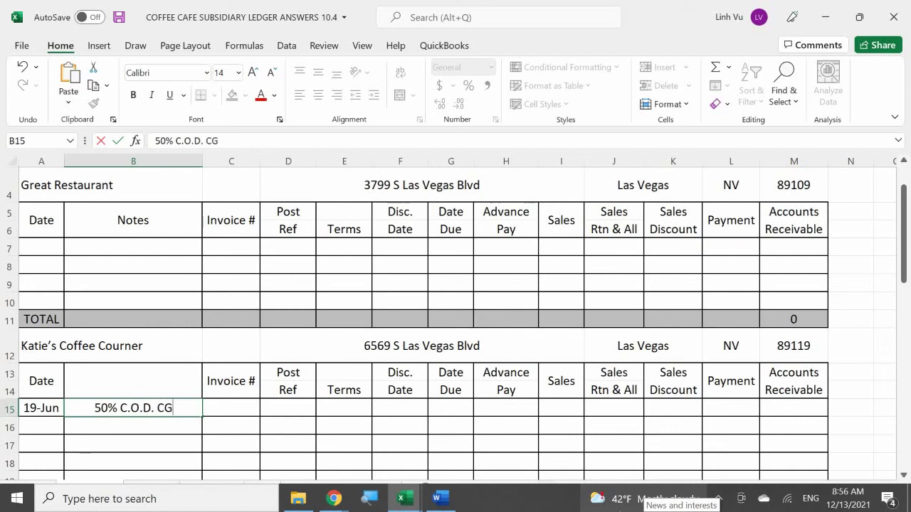
key("BackSpace")
type("H#")
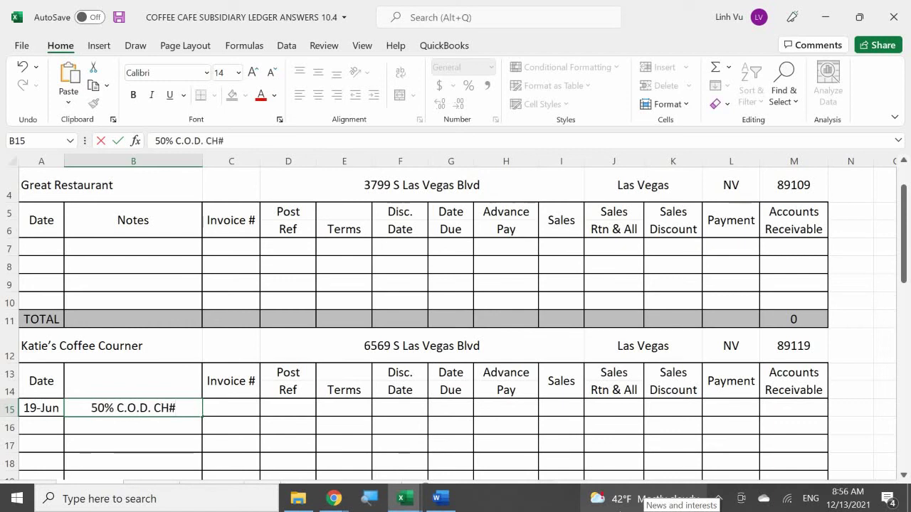
type("412")
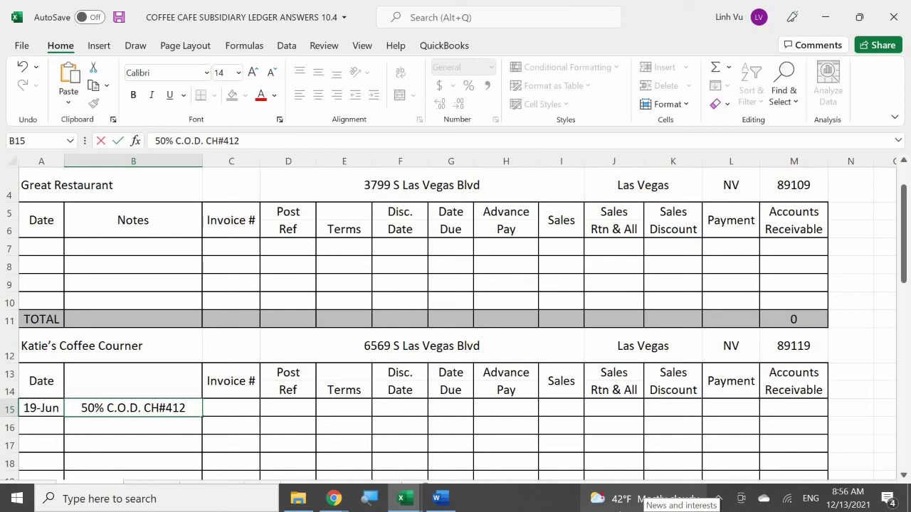
key("Return")
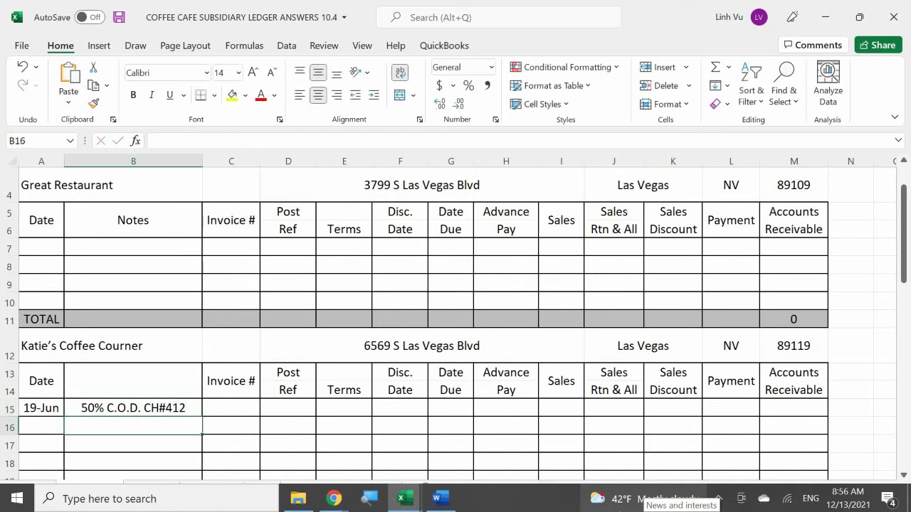
Enter invoice number 101 and posting reference GJ7 in the 19 June row of Katie's Coffee Courner.
key("Right")
key("Up")
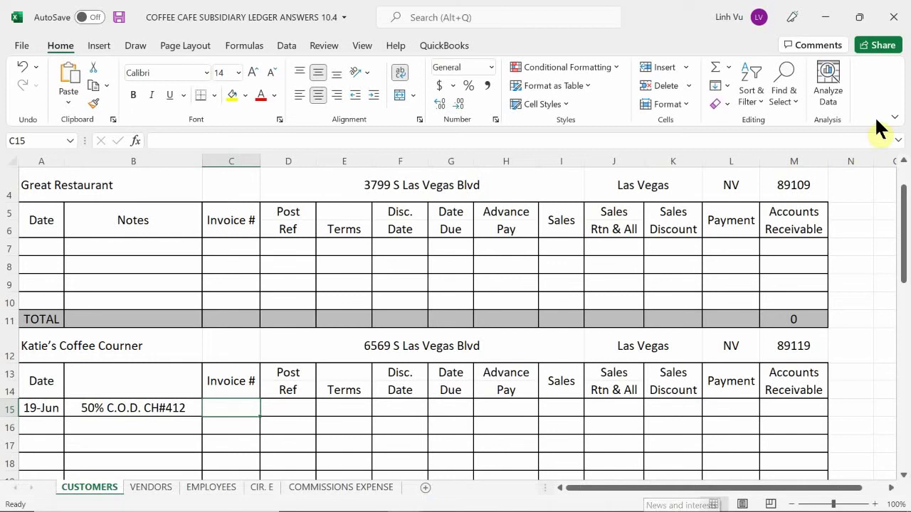
type("101")
key("Tab")
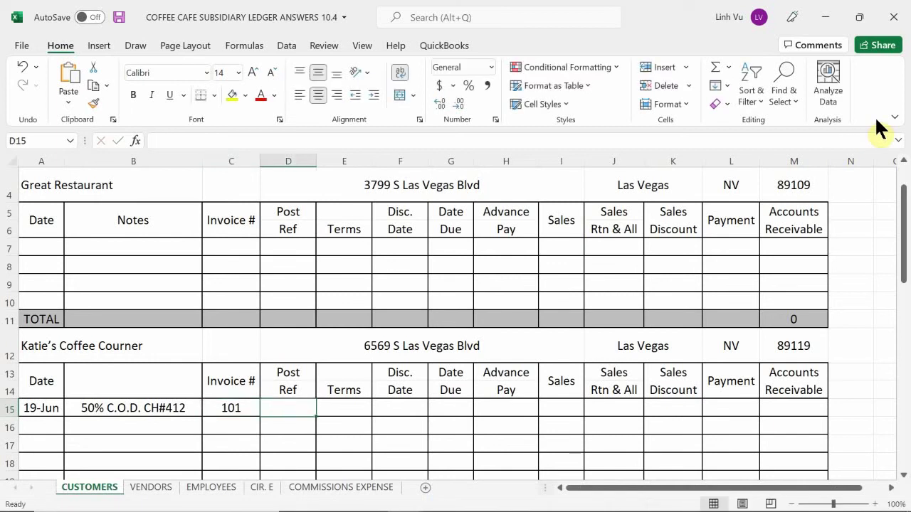
type("GJ7")
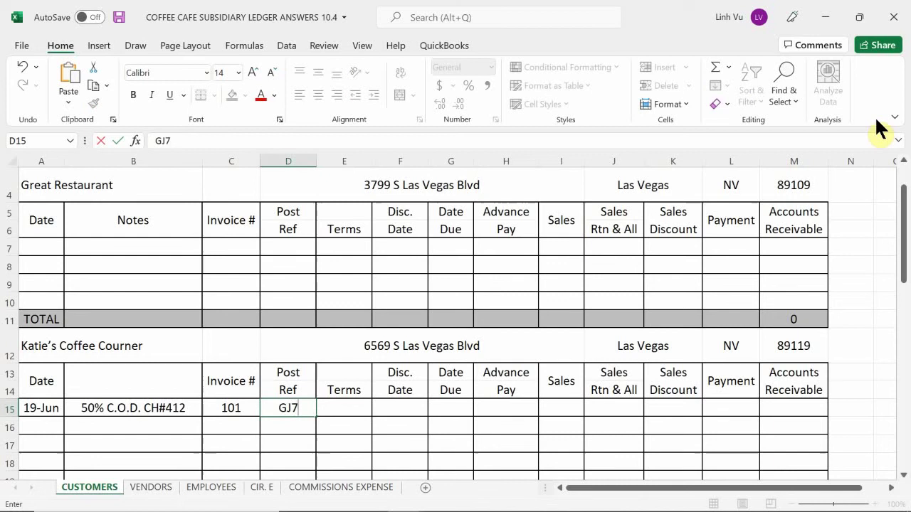
key("Tab")
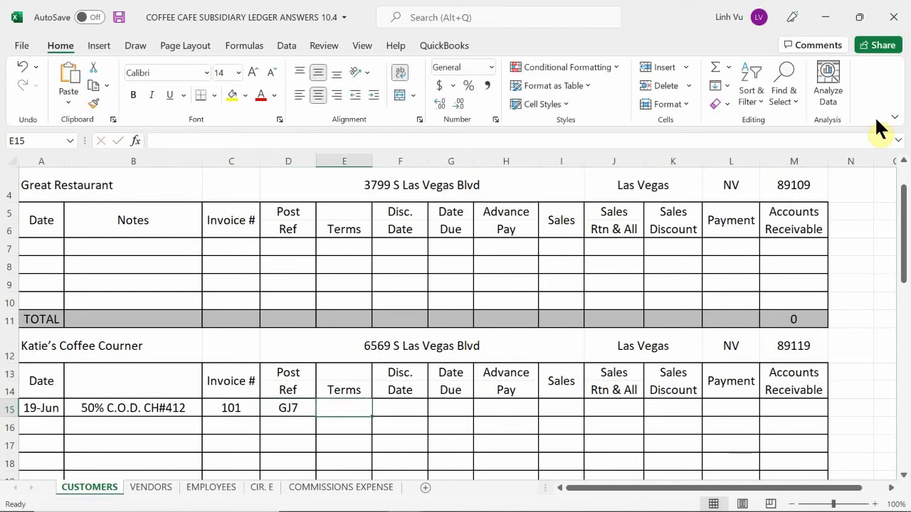
Enter the terms "50% C.O.D NET 5" in the 19 June row of Katie's Coffee Courner.
type("50%^")
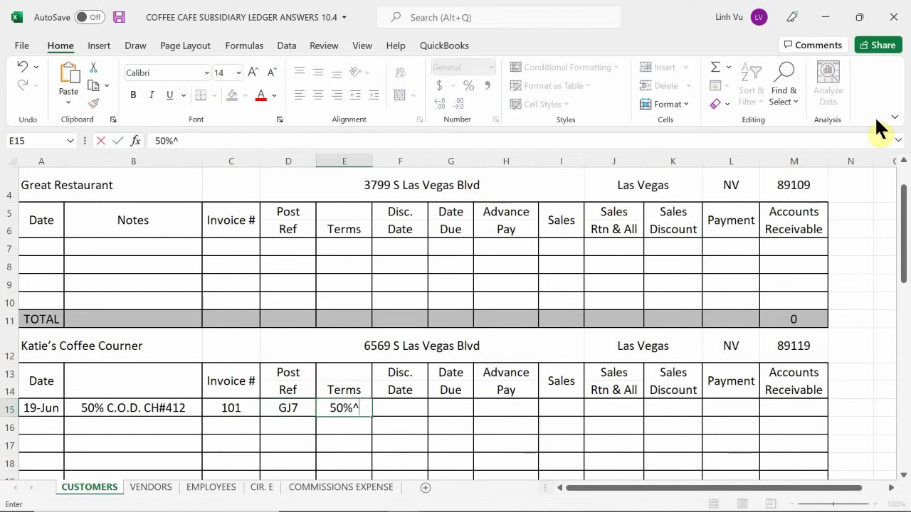
key("BackSpace")
type("C")
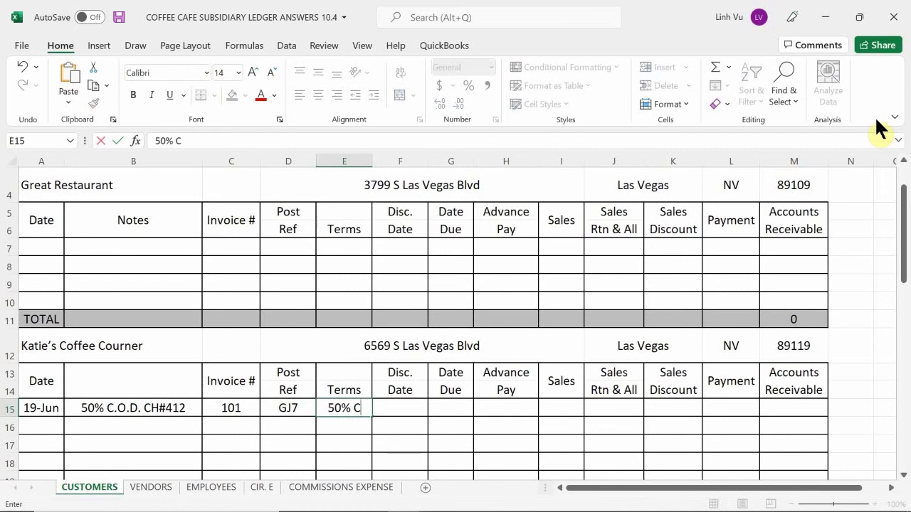
type(".O.D")
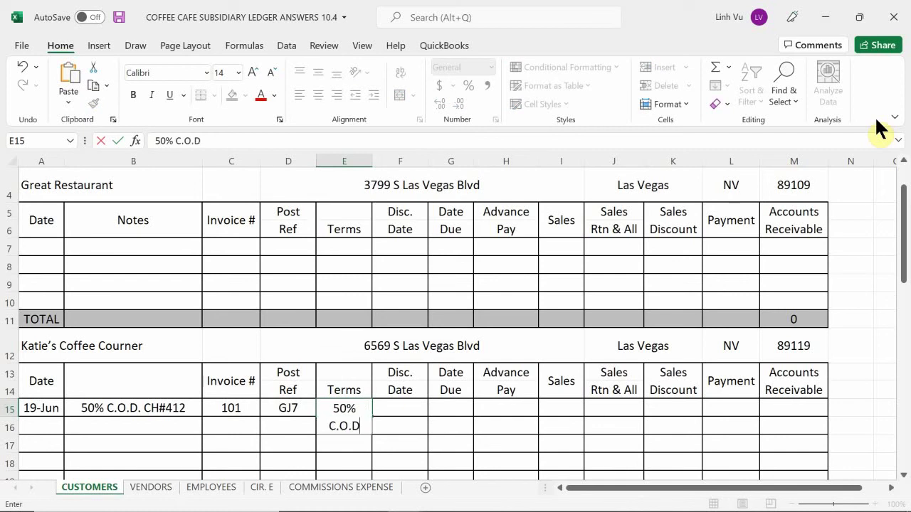
type(" NET")
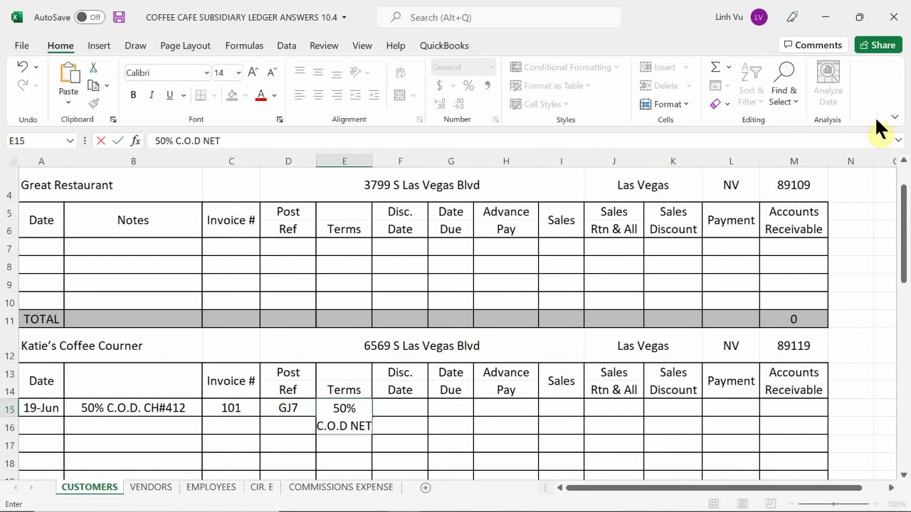
type("5")
key("Return")
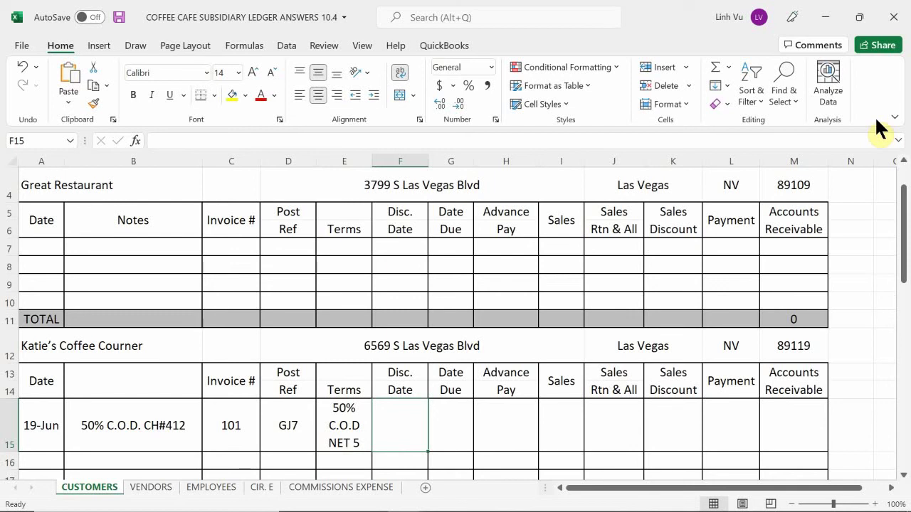
Set the due date of the 19 June Katie's Coffee Courner row with the formula =A15+5, leaving the discount date blank.
key("Right")
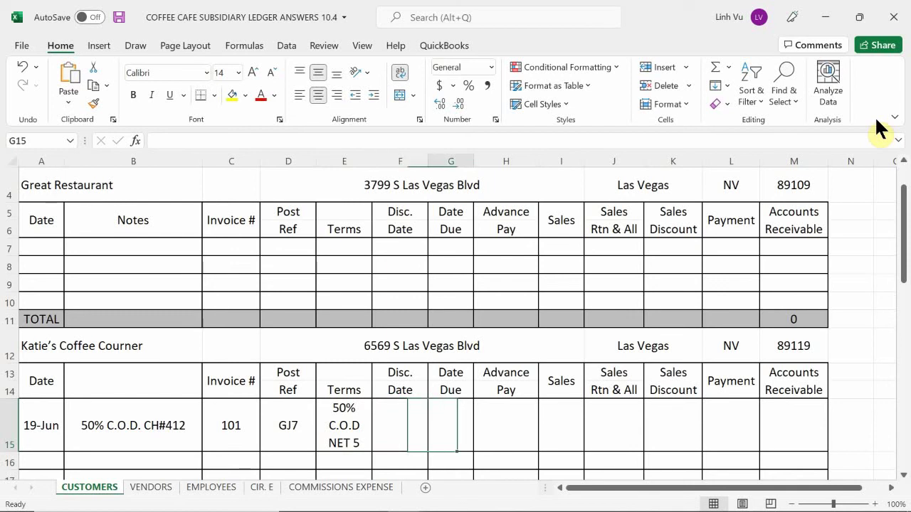
type("=")
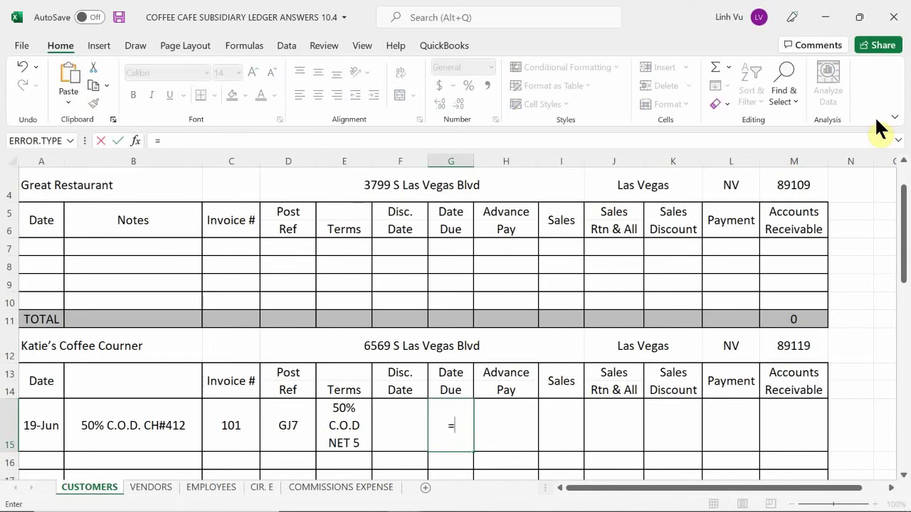
key("Left")
key("Left")
key("Left")
key("Left")
key("Left")
key("Left")
type("+5")
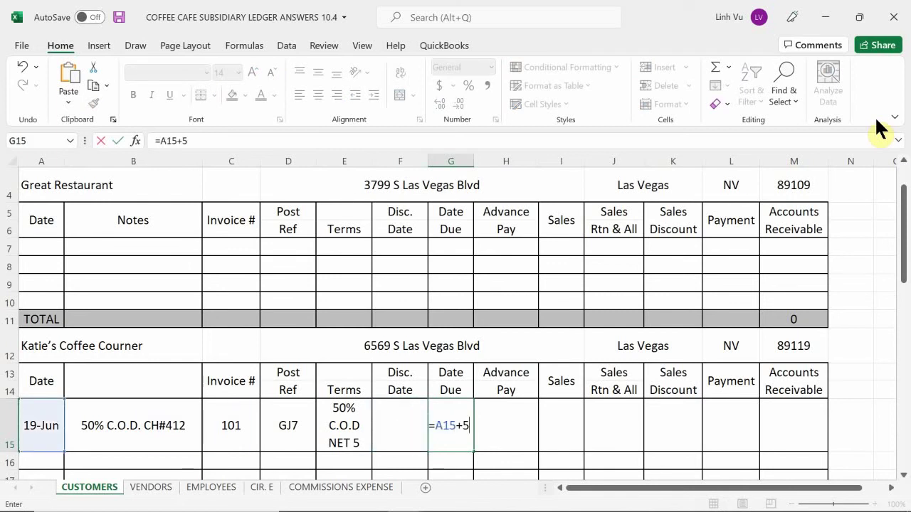
key("Return")
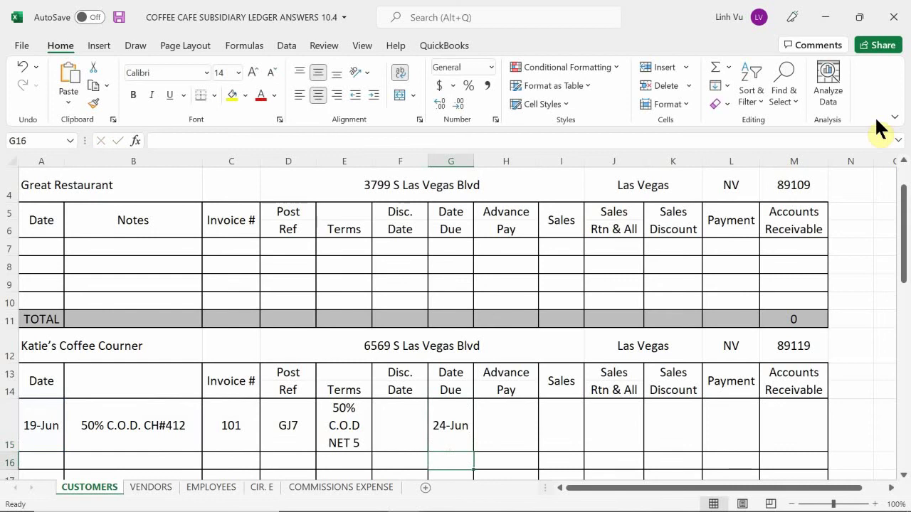
Check the invoice amount in the Word document and enter sales of 219.05 in the 19 June row of Katie's Coffee Courner.
key("Up")
key("Right")
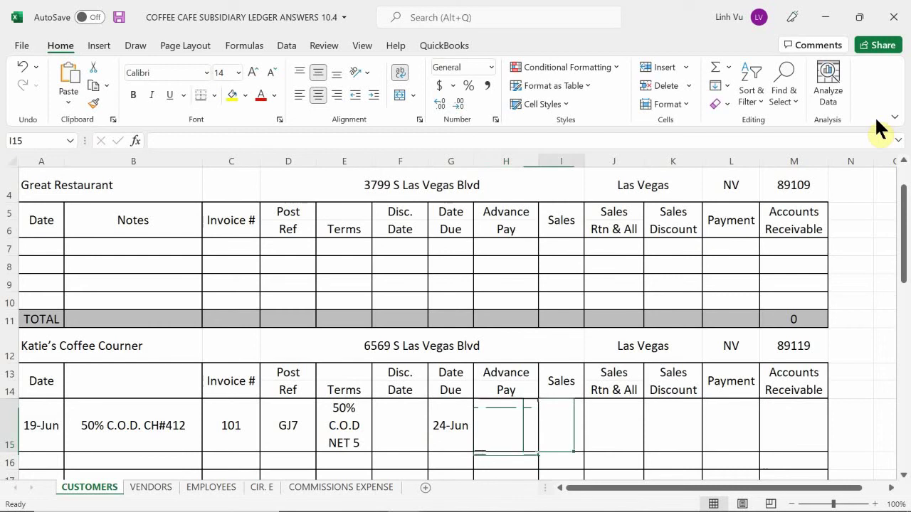
key("ctrl+c")
key("Right")
mouse_move(466, 511)
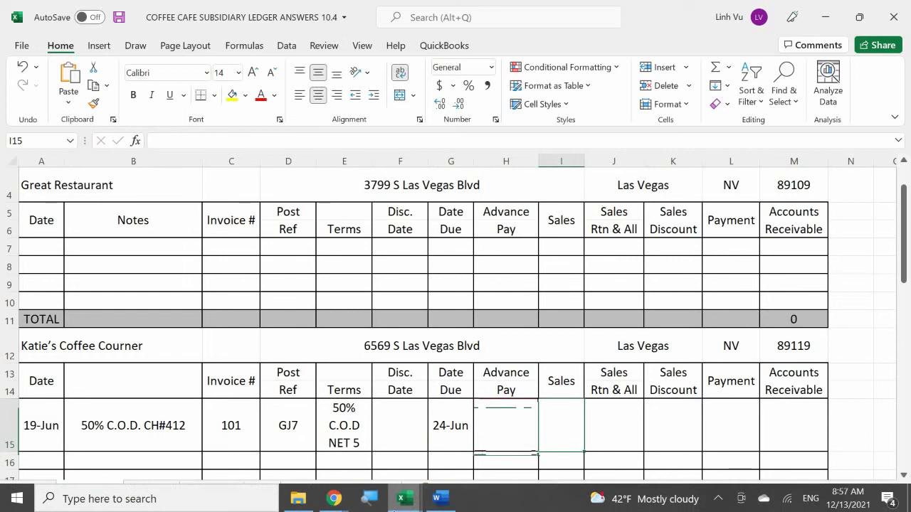
left_click(436, 496)
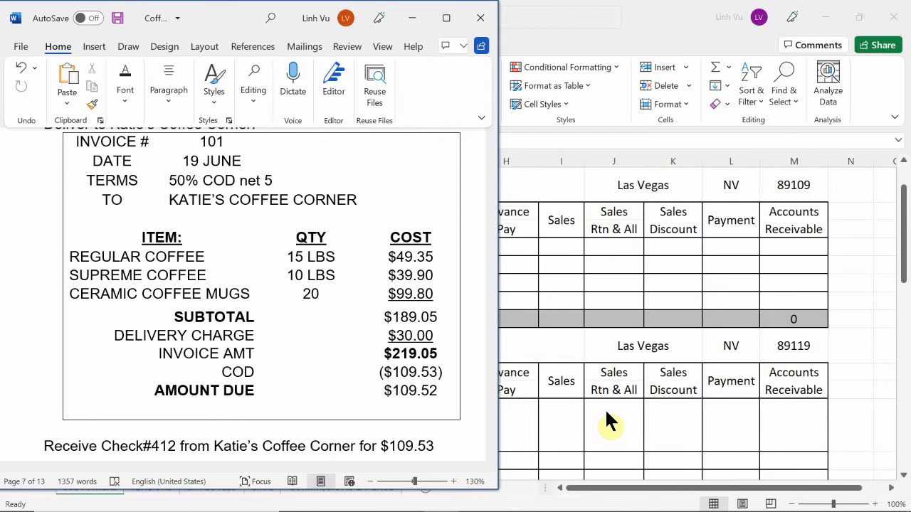
left_click(561, 416)
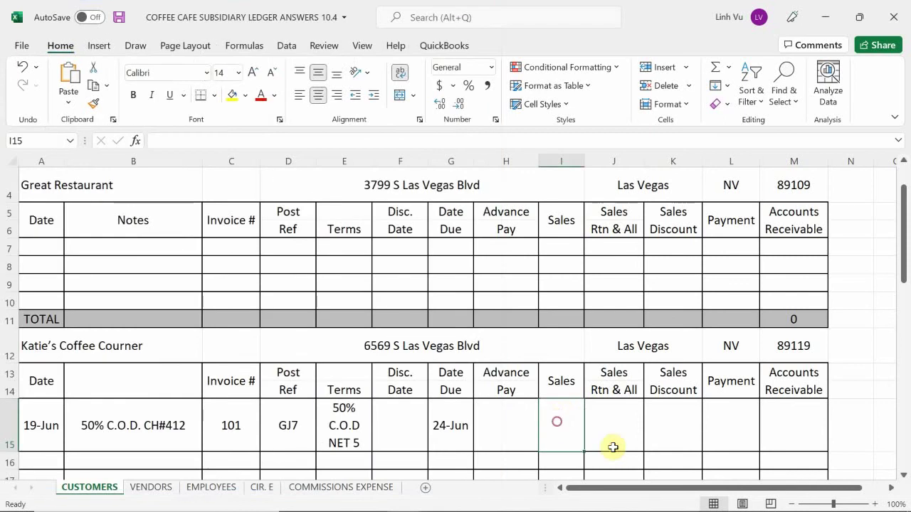
type("219.05")
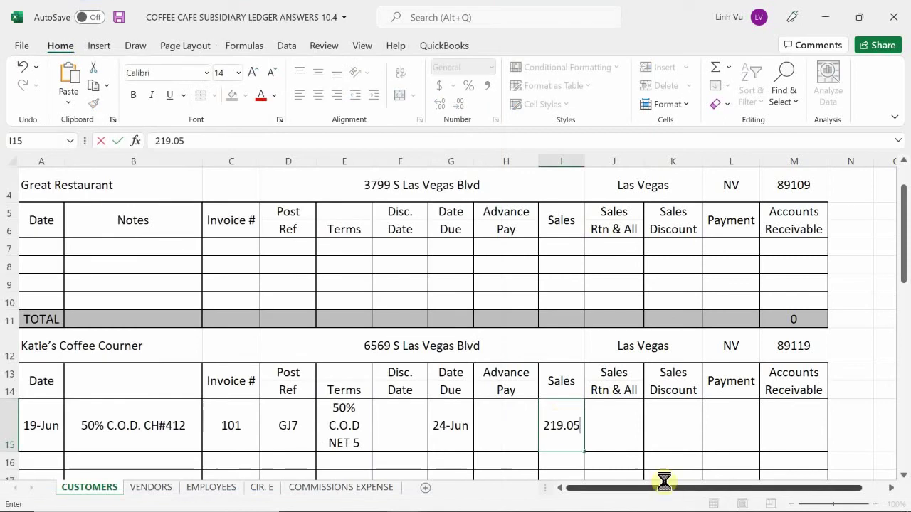
key("Return")
Enter a payment of 109.53 in the 19 June row of Katie's Coffee Courner.
key("Right")
key("Up")
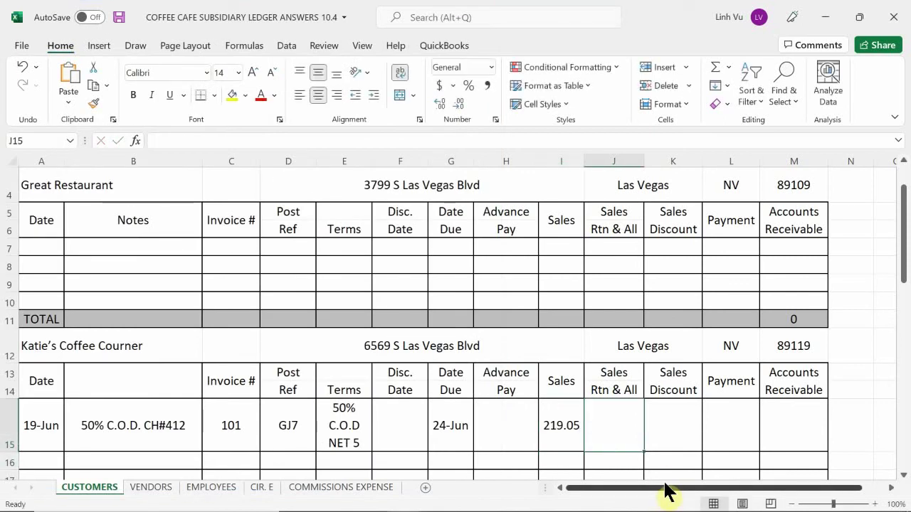
key("Right")
key("Right")
key("Right")
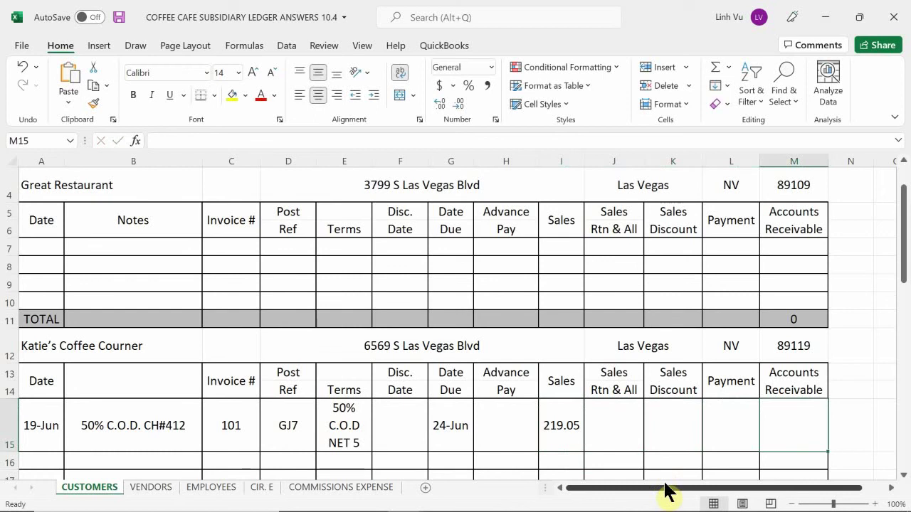
key("Left")
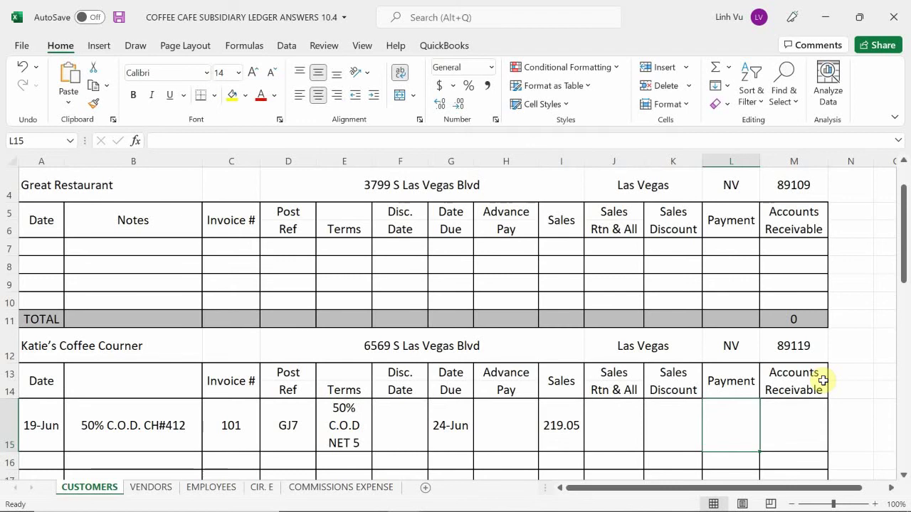
type("109.")
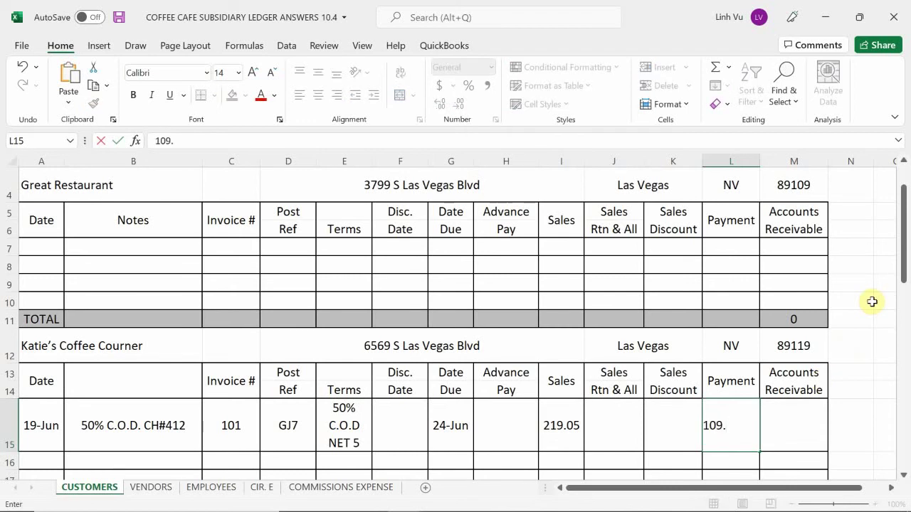
type("53")
key("Tab")
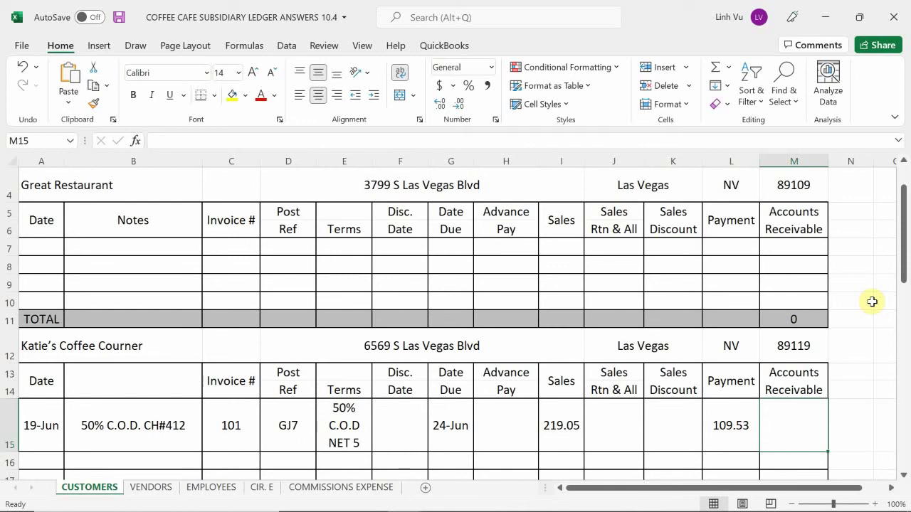
Calculate accounts receivable in the 19 June row of Katie's Coffee Courner with the formula =I15-H15-J15-K15-L15.
type("=")
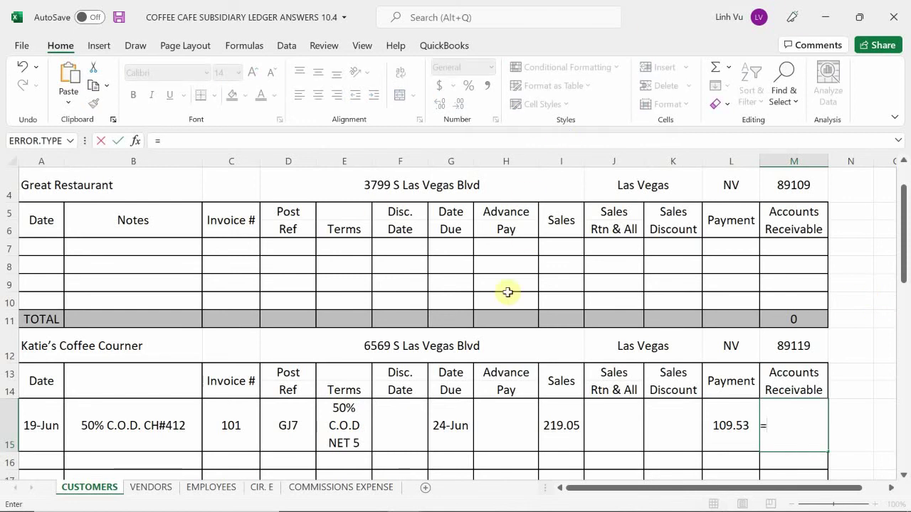
left_click(547, 421)
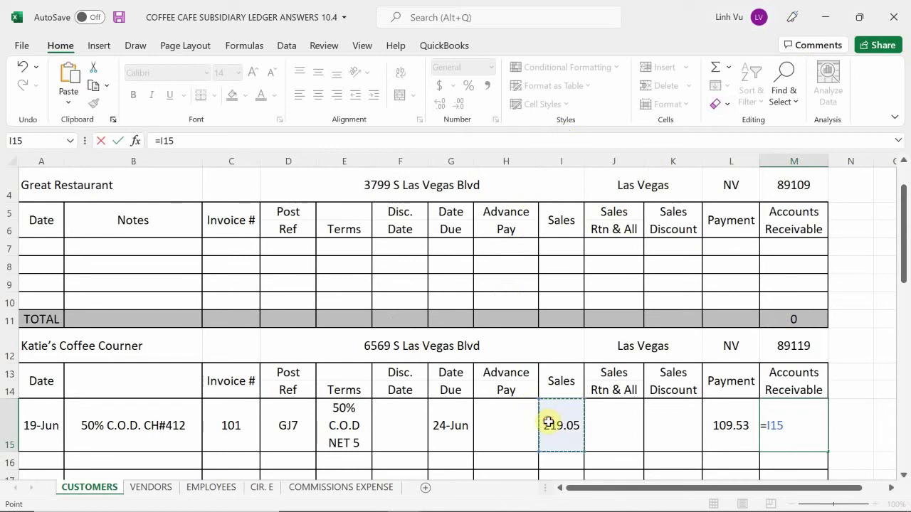
type("-")
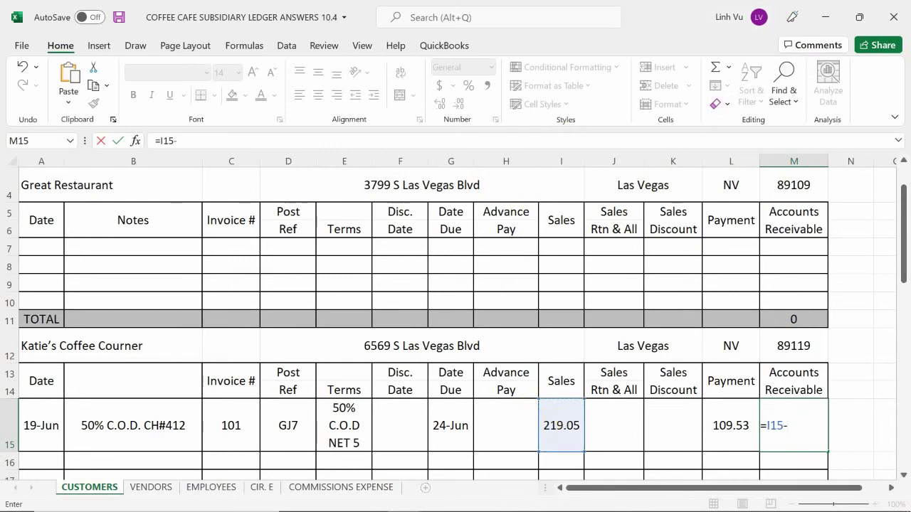
left_click(520, 425)
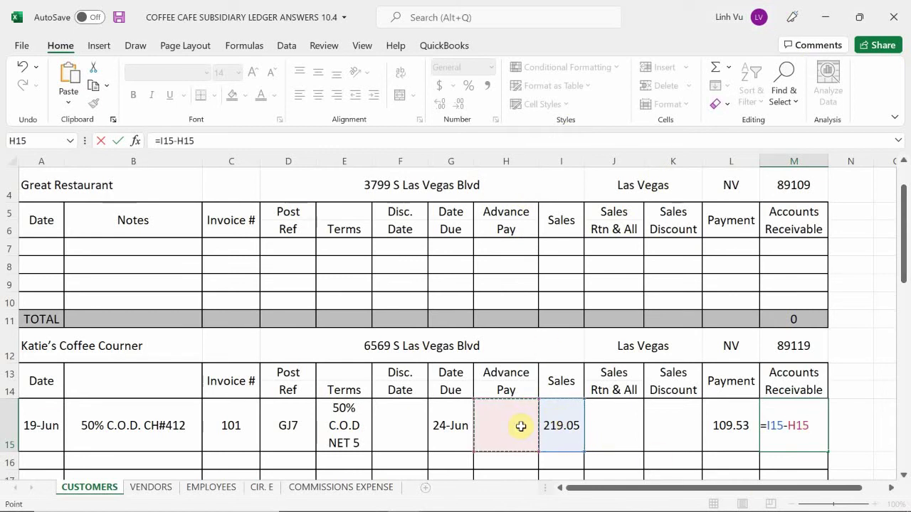
type("-")
left_click(622, 416)
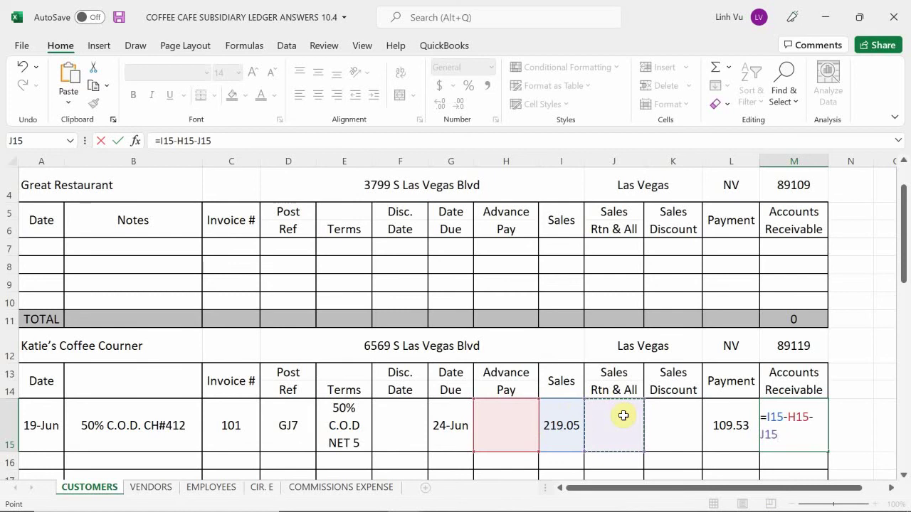
type("-")
left_click(684, 414)
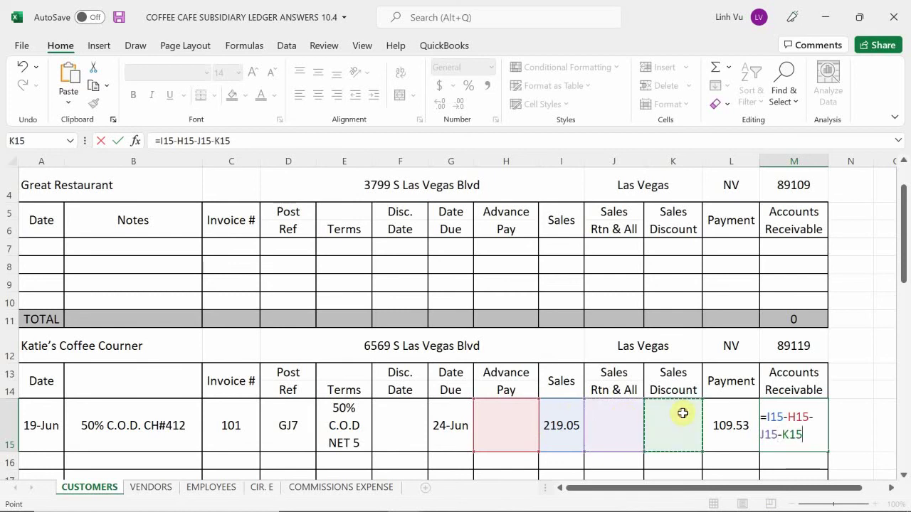
type("-")
left_click(729, 425)
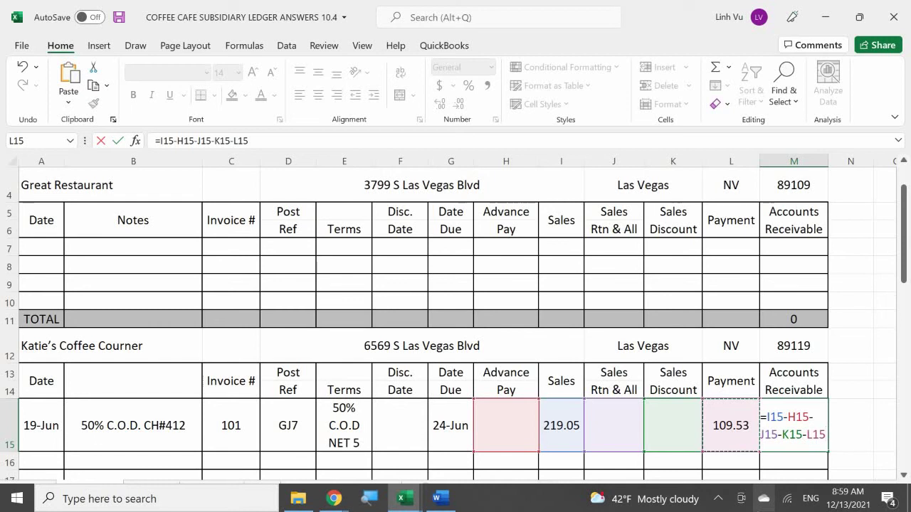
key("Return")
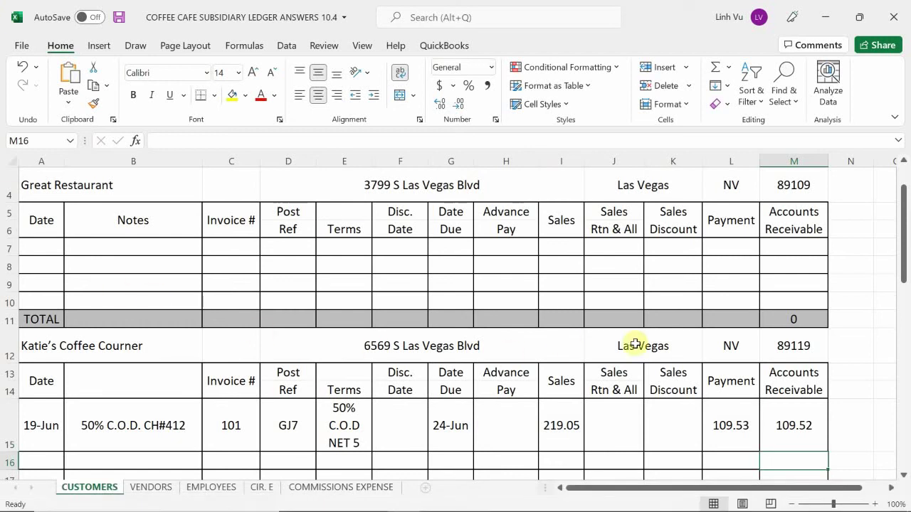
scroll(627, 346, "down", 1)
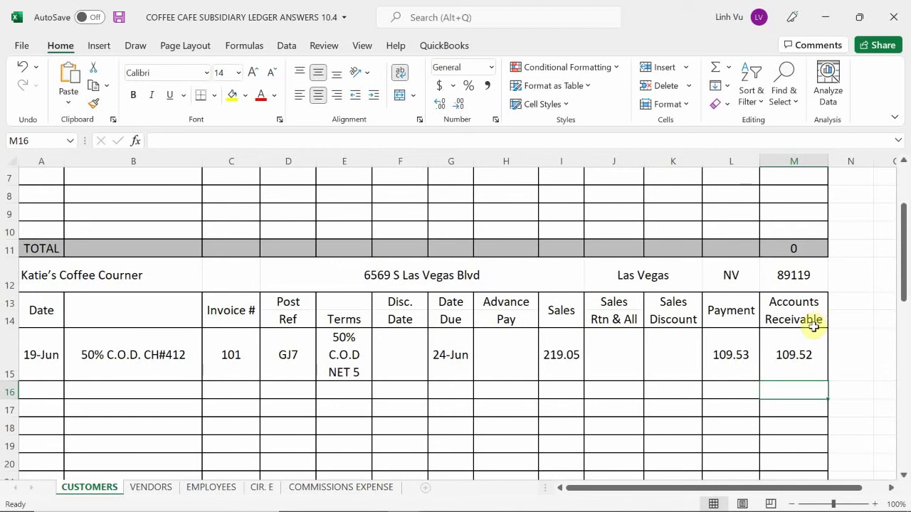
mouse_move(331, 498)
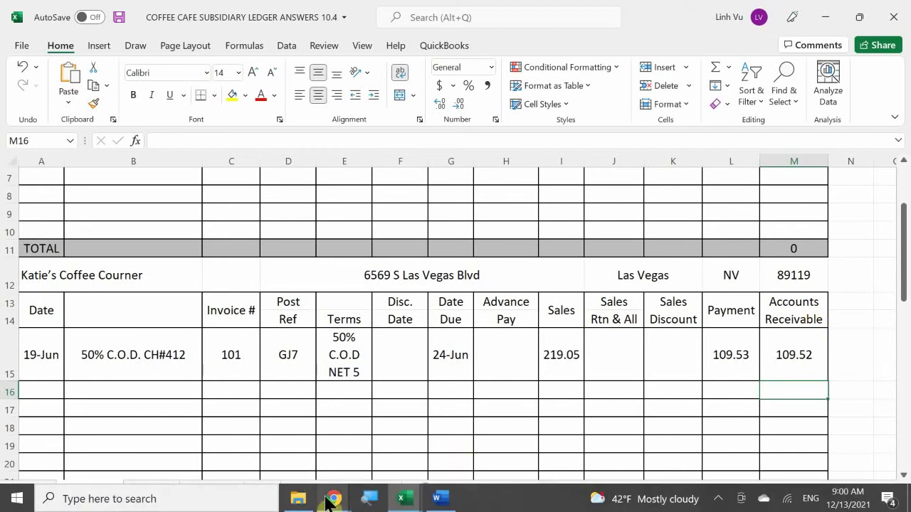
mouse_move(407, 498)
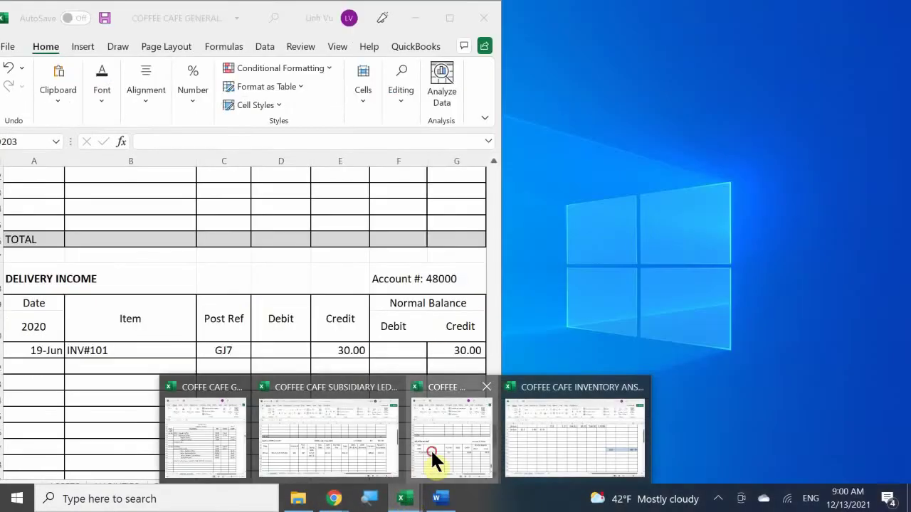
left_click(431, 449)
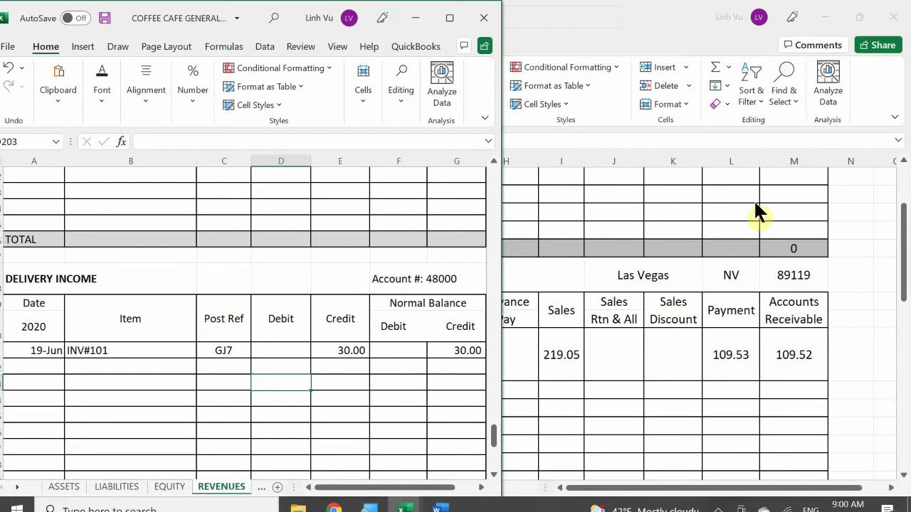
left_click(716, 388)
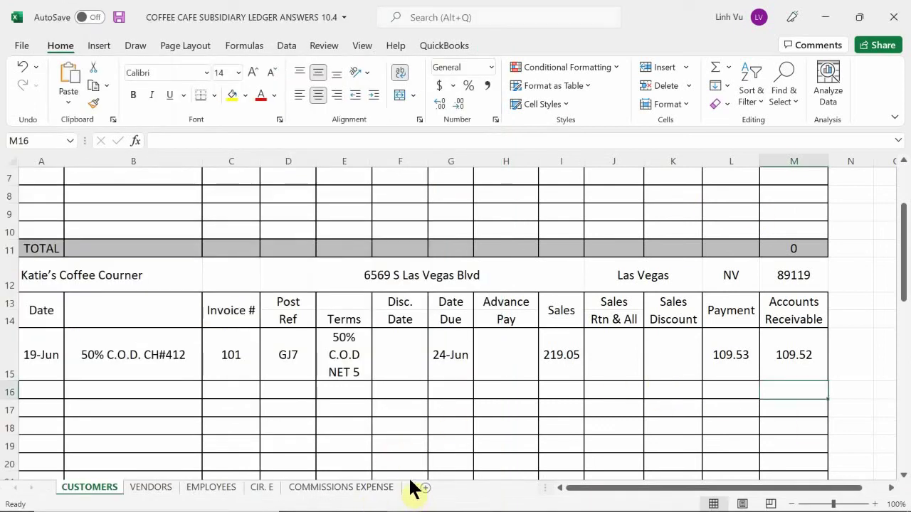
On the COMMISSIONS EXPENSE sheet, enter the date 6/19 in the Katie's Coffee Corner row.
left_click(288, 488)
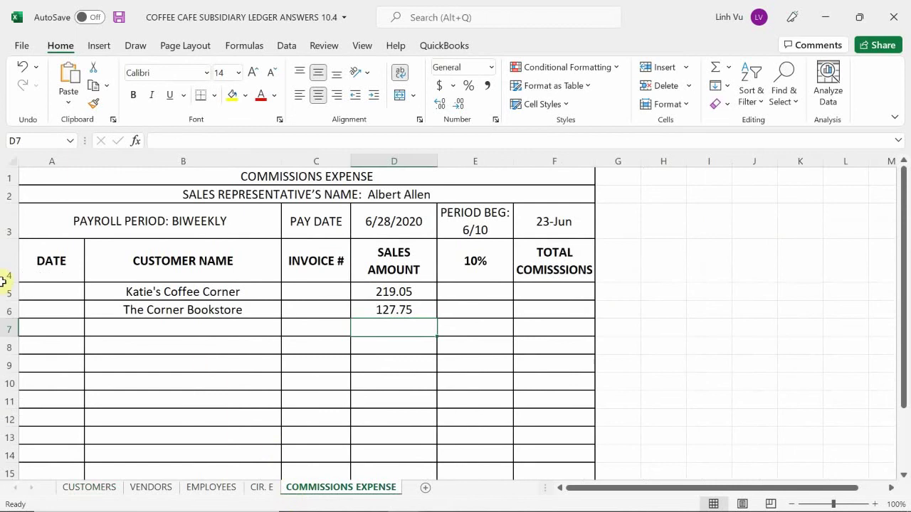
left_click(40, 294)
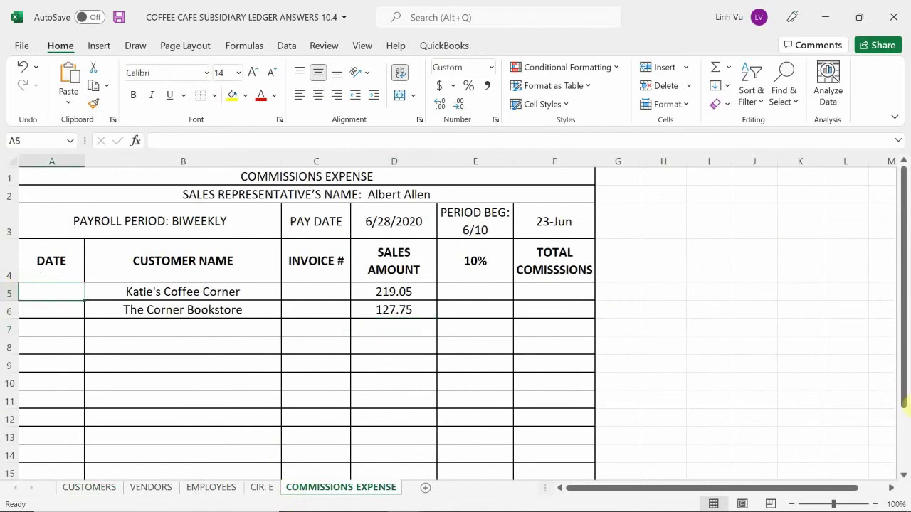
type("6/19")
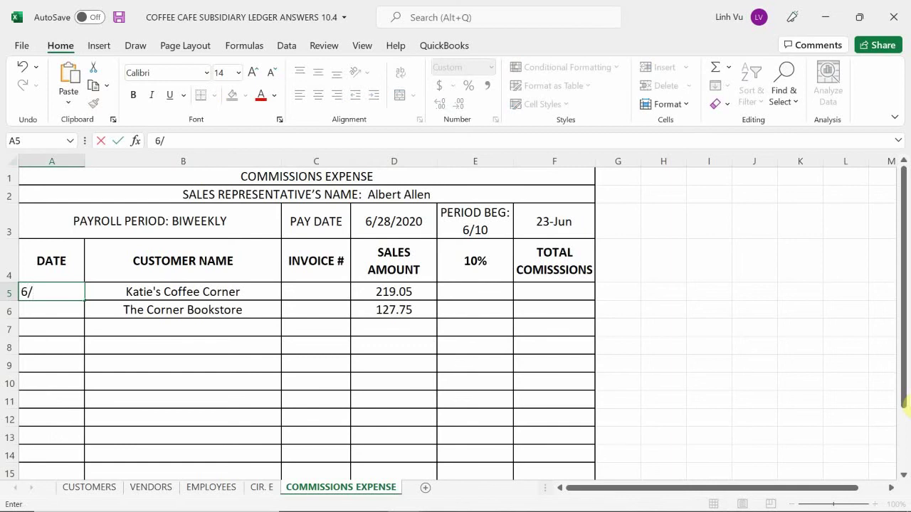
key("Return")
Enter invoice number 101 in the Katie's Coffee Corner row of the commissions expense table.
key("Right")
key("Right")
key("Right")
key("Up")
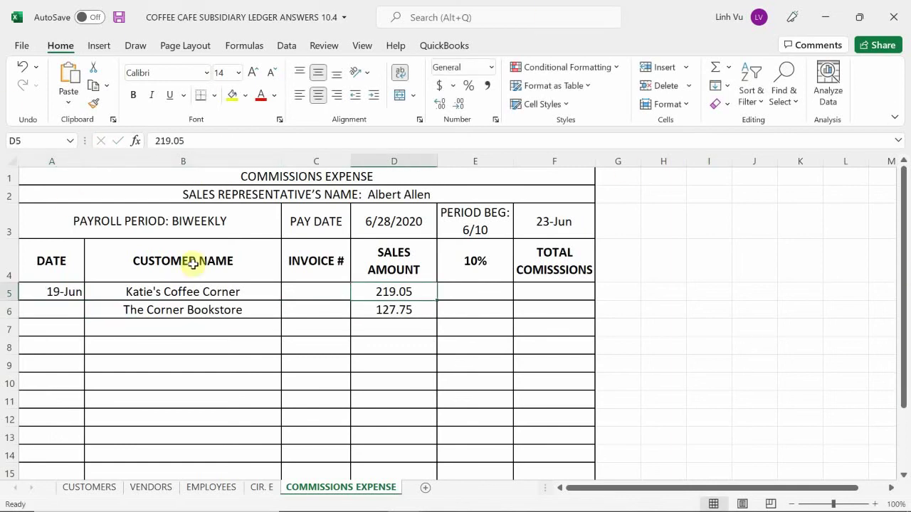
left_click(316, 288)
type("10")
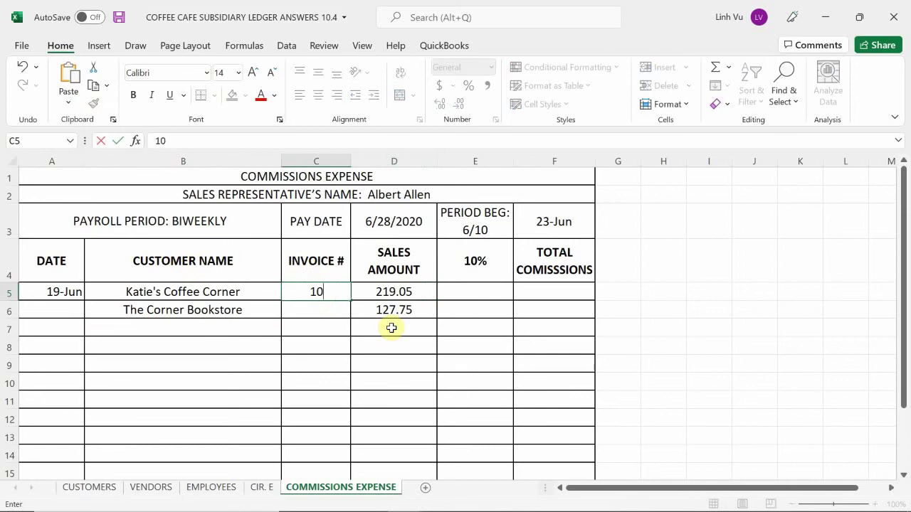
type("1")
key("Return")
Calculate the 10% commission in the Katie's Coffee Corner row with the formula =ROUND(D5*E4,2).
key("Right")
key("Right")
key("Up")
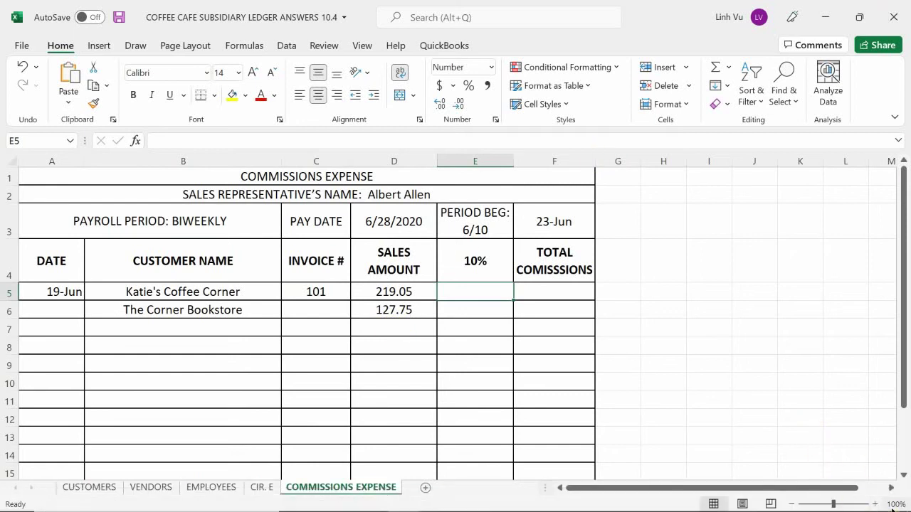
left_click(875, 504)
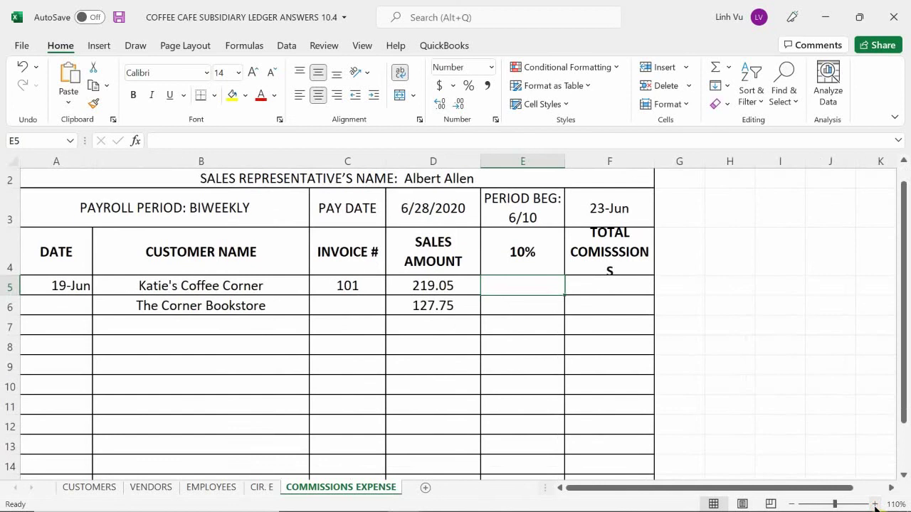
scroll(206, 249, "up", 1)
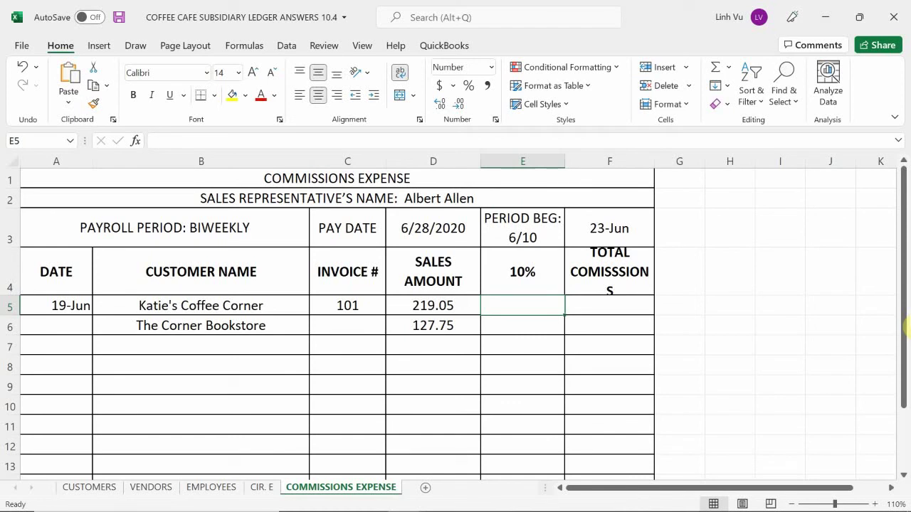
type("=round)")
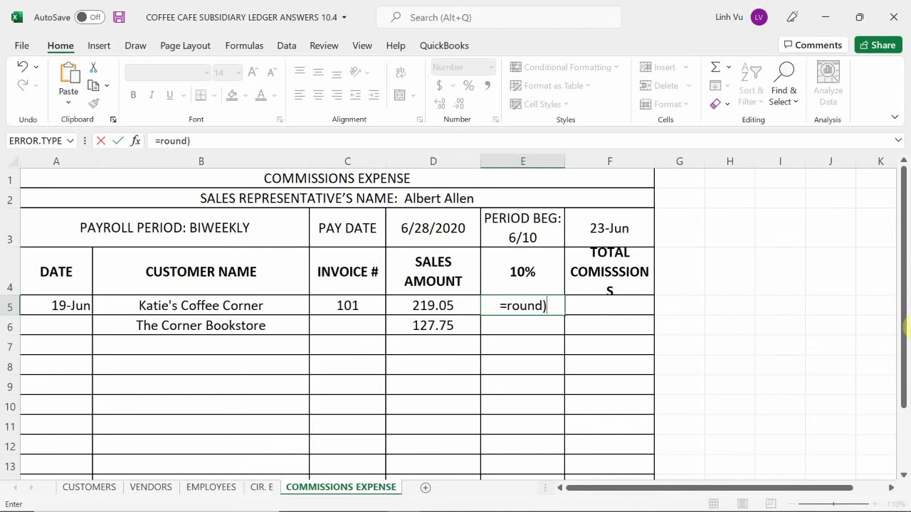
key("BackSpace")
type(")")
key("BackSpace")
type("(")
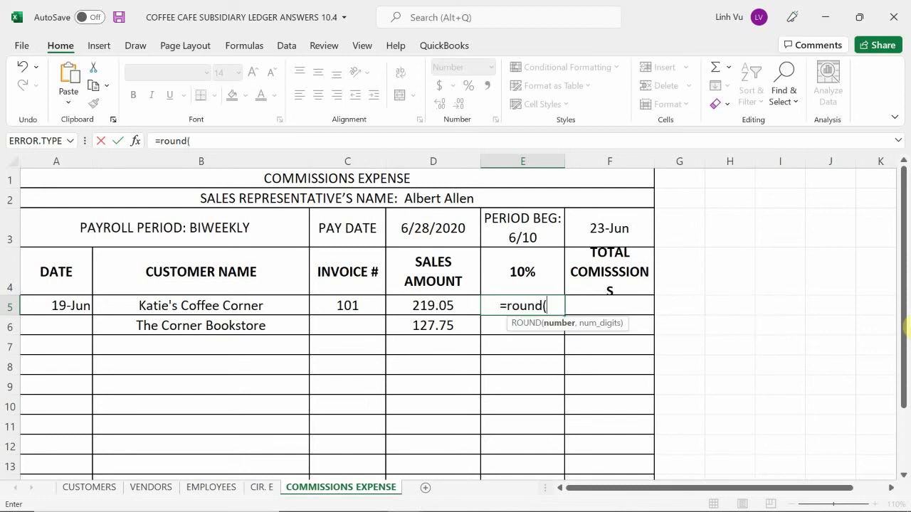
key("Left")
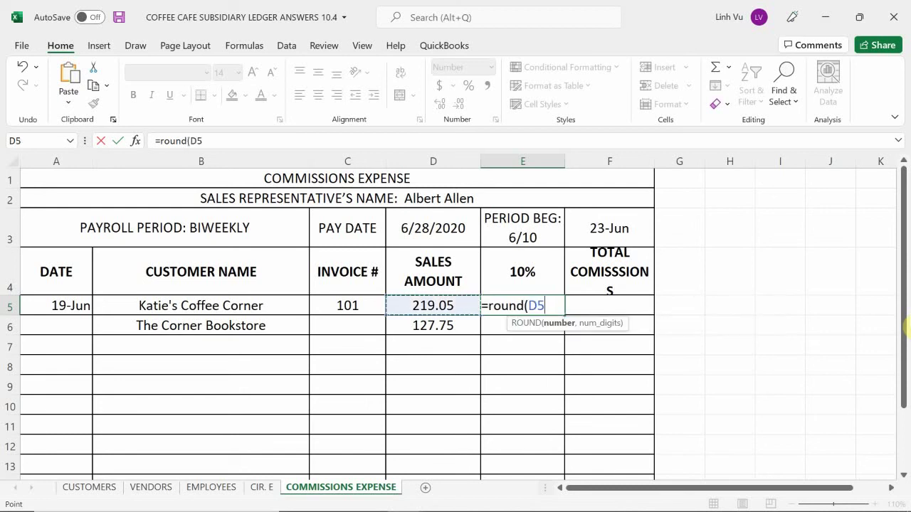
type("*")
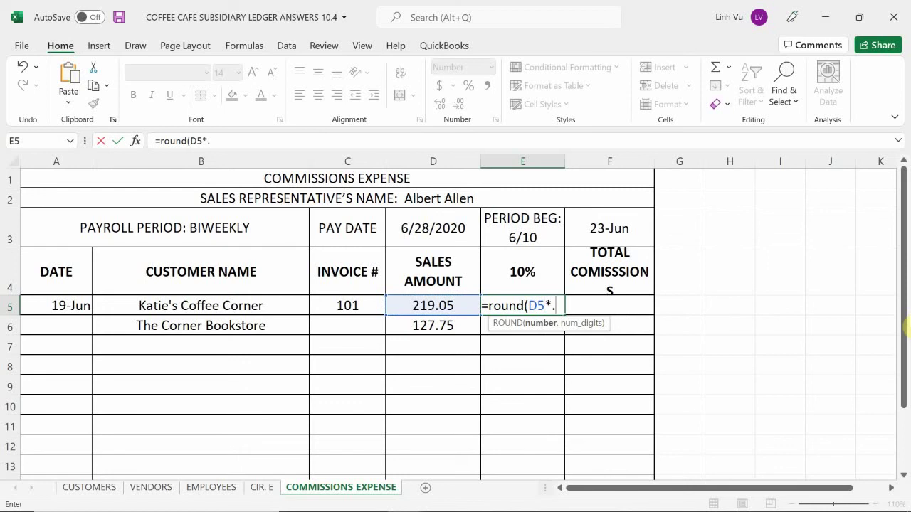
key("BackSpace")
key("Up")
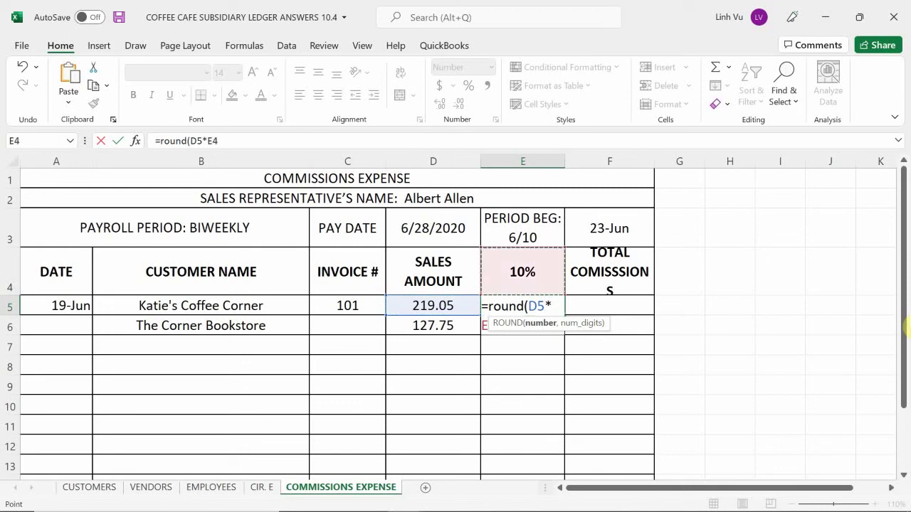
type(",")
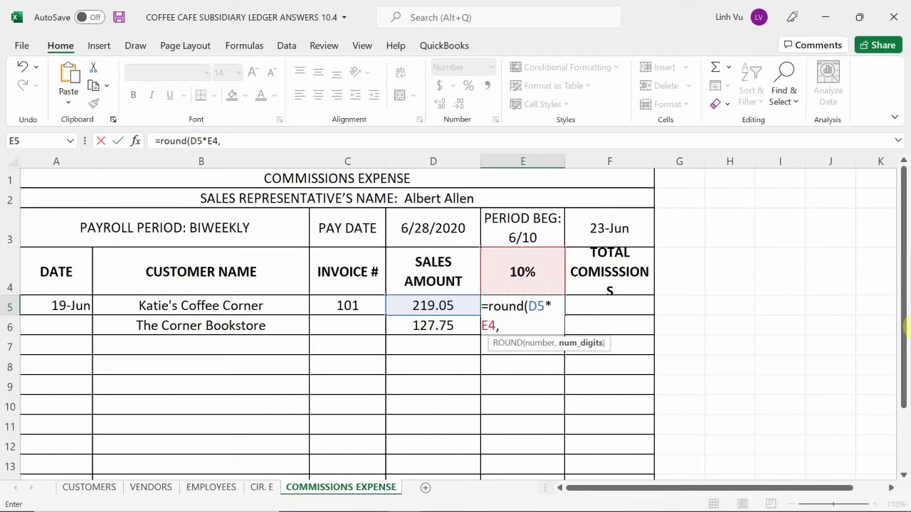
type("2)")
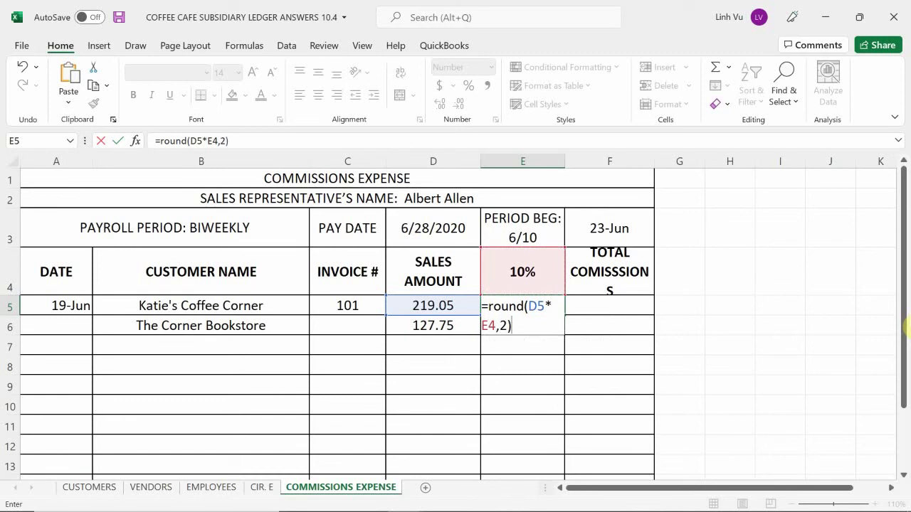
key("Return")
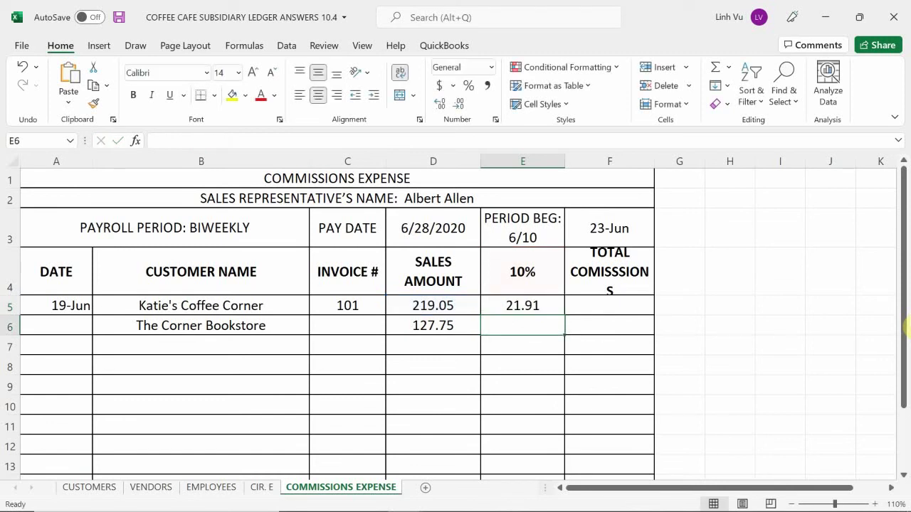
Fill the total commissions cell of the Katie's Coffee Corner row with the formula =E5.
key("Right")
key("Up")
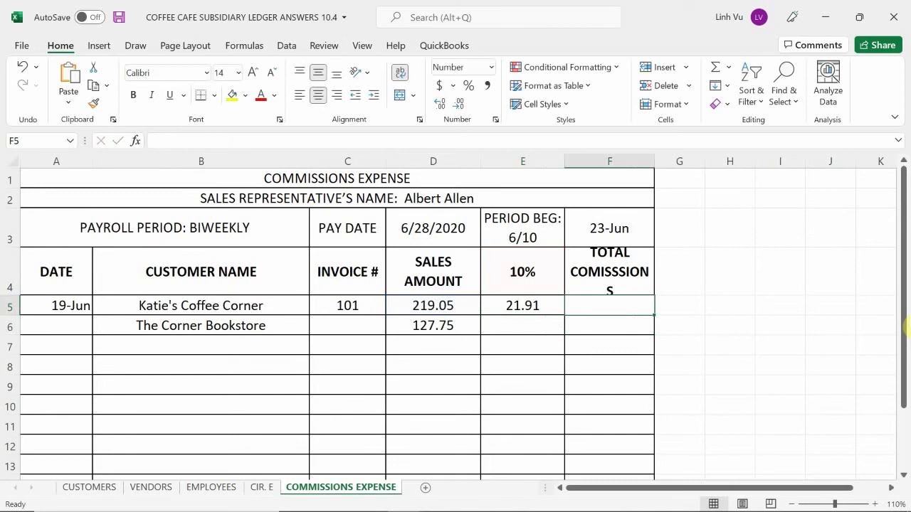
type("=")
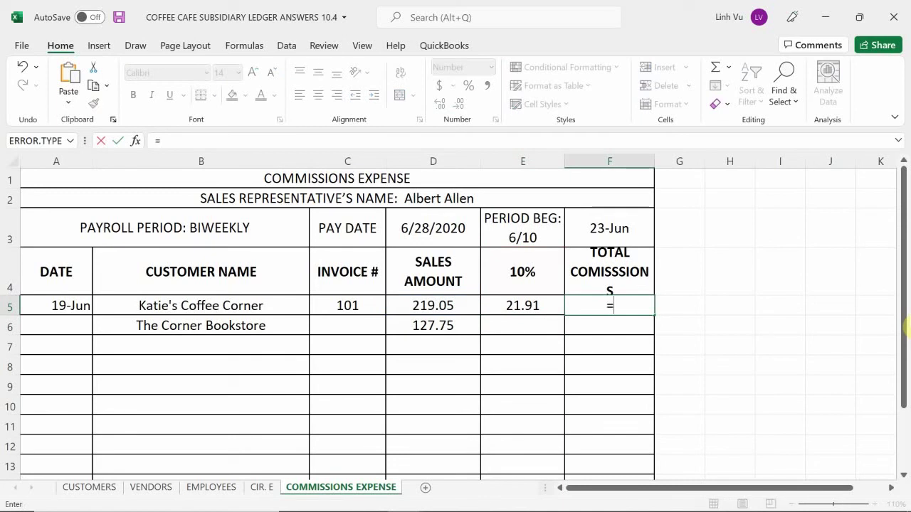
key("Left")
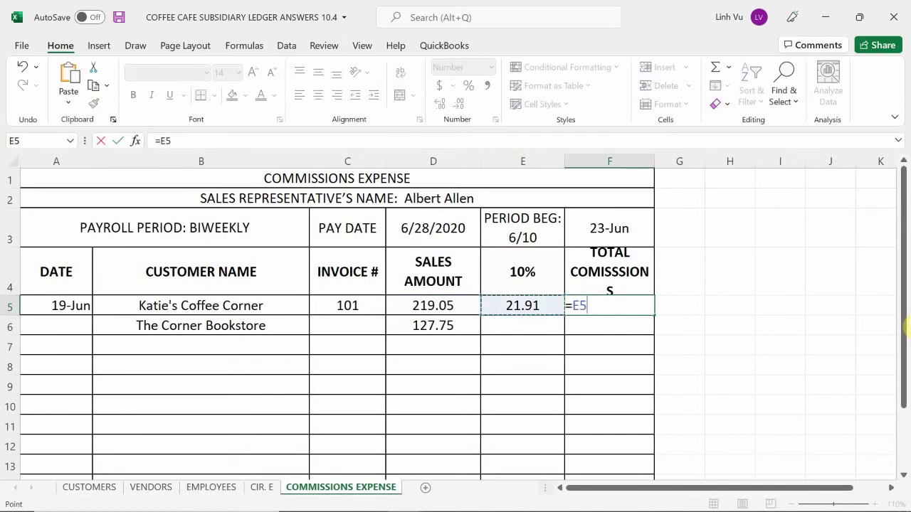
key("Return")
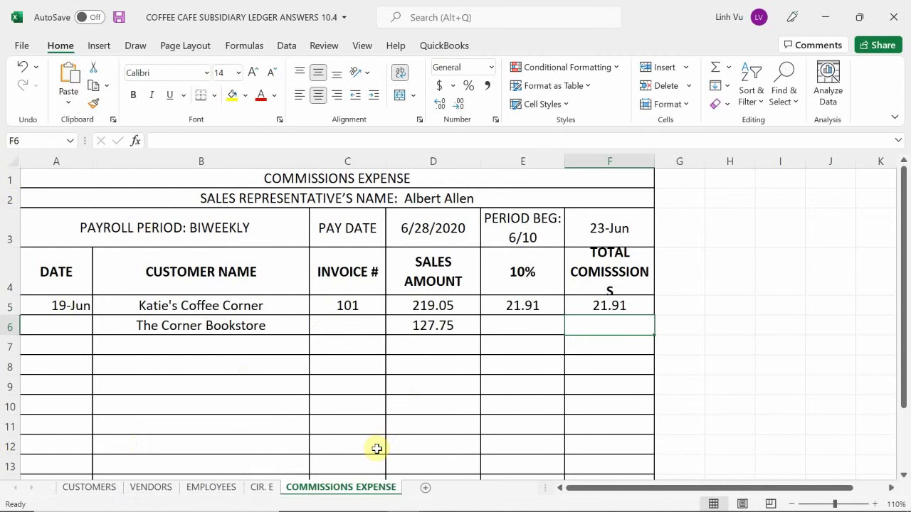
Switch to the general journal workbook and enter a receipt of 109.53 in row 8 of the DEPOSITS sheet.
mouse_move(416, 503)
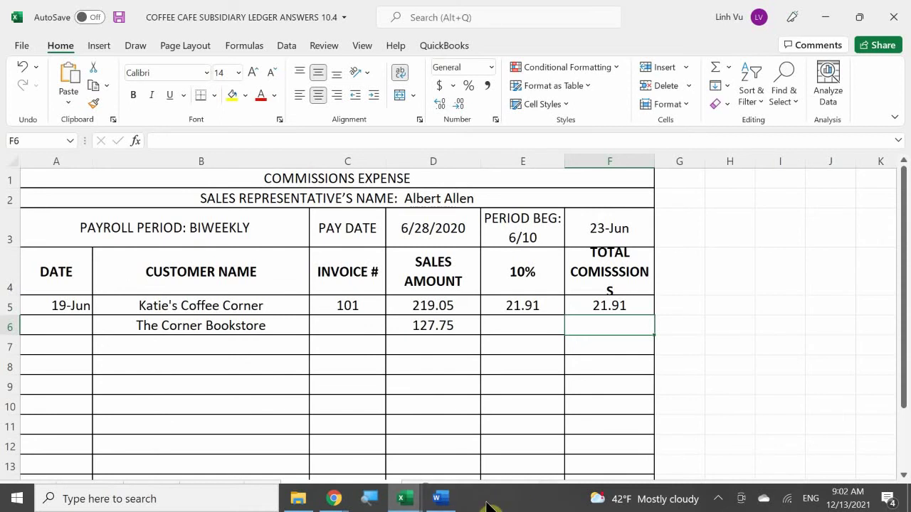
left_click(402, 498)
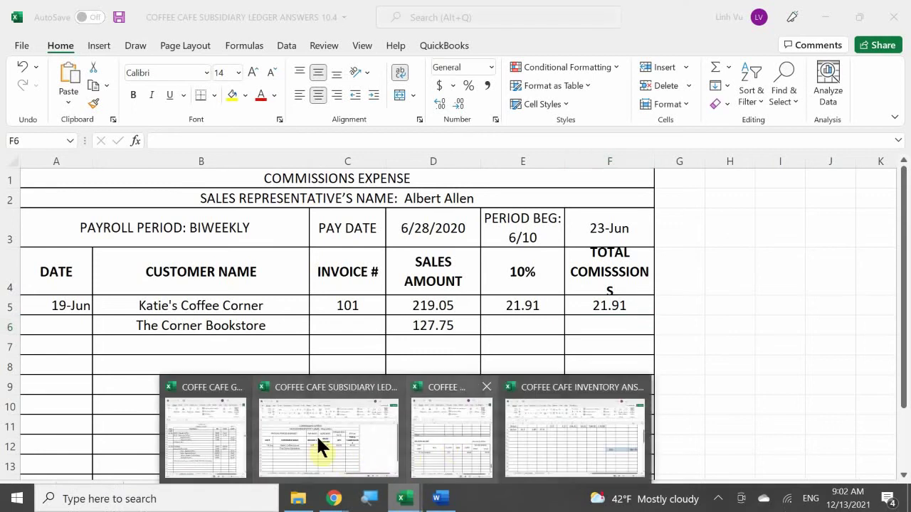
left_click(238, 438)
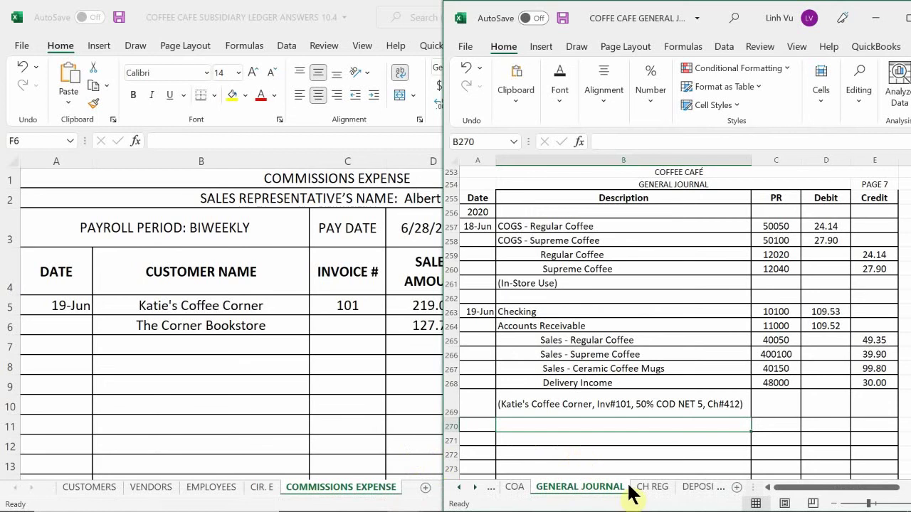
left_click(686, 491)
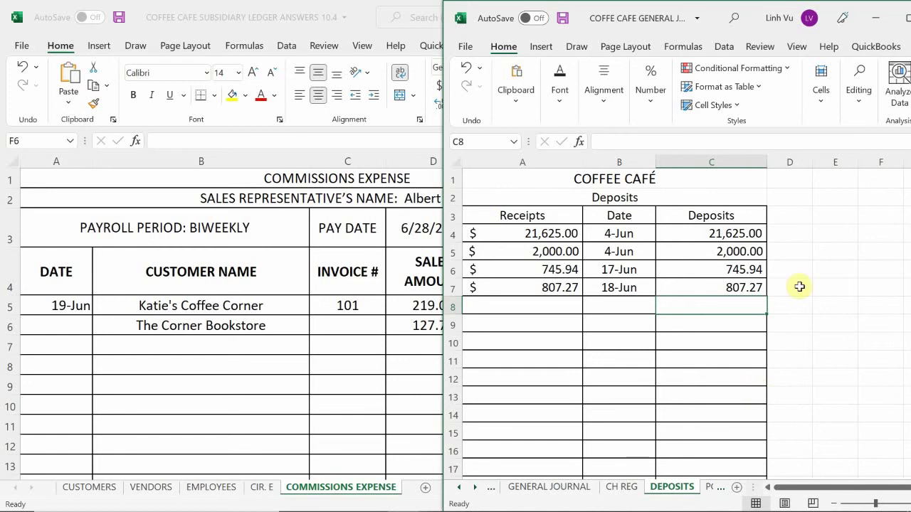
left_click(534, 302)
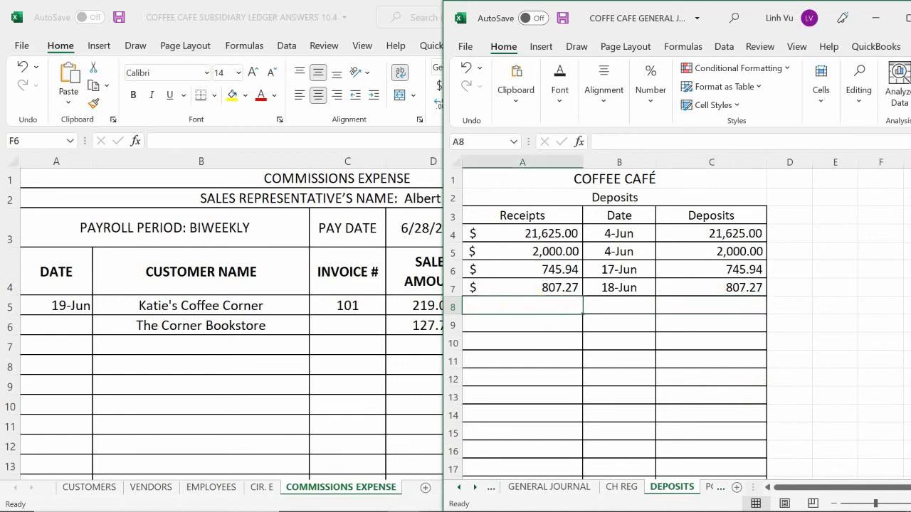
type("109.53")
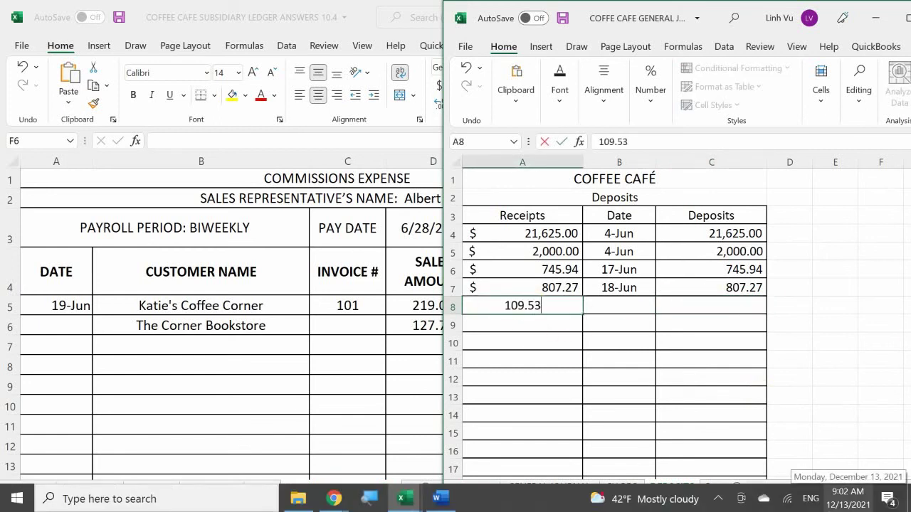
key("Return")
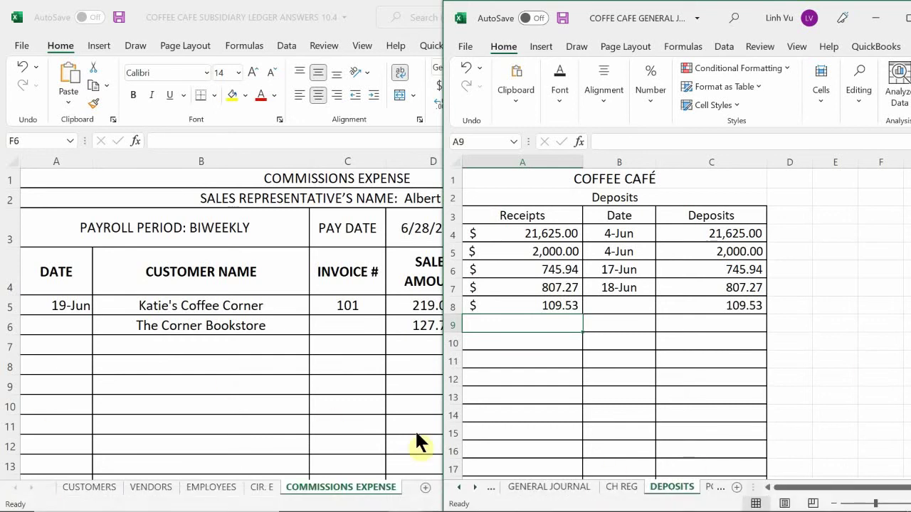
Show the Word invoice beside the workbook and enter the date 6/19 in row 271 of the GENERAL JOURNAL sheet.
left_click(436, 502)
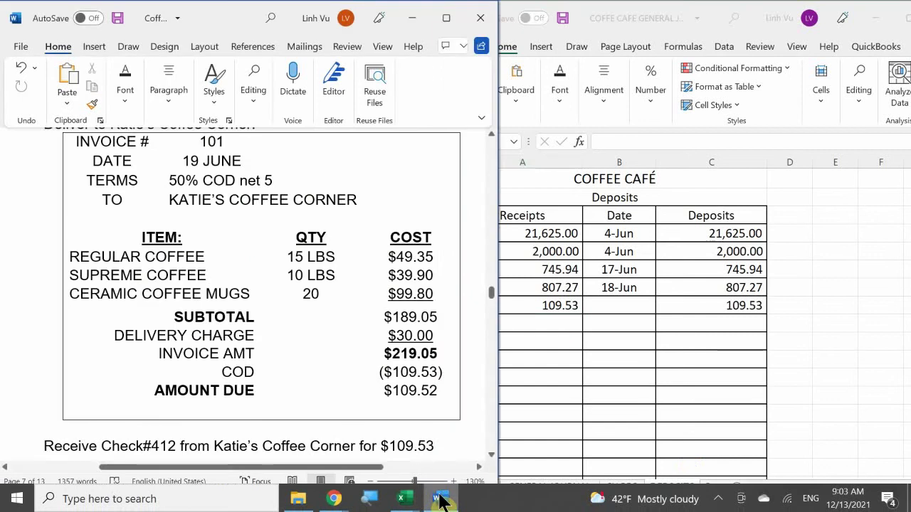
left_click(523, 438)
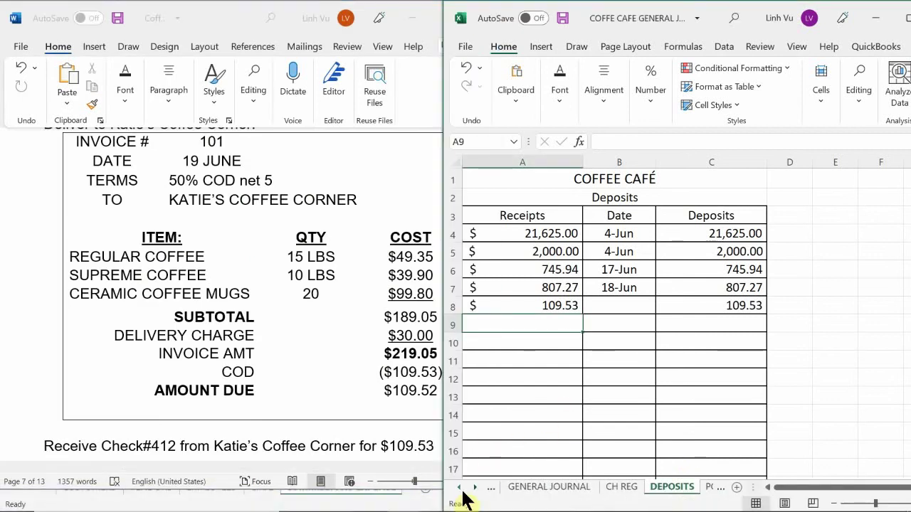
left_click(533, 488)
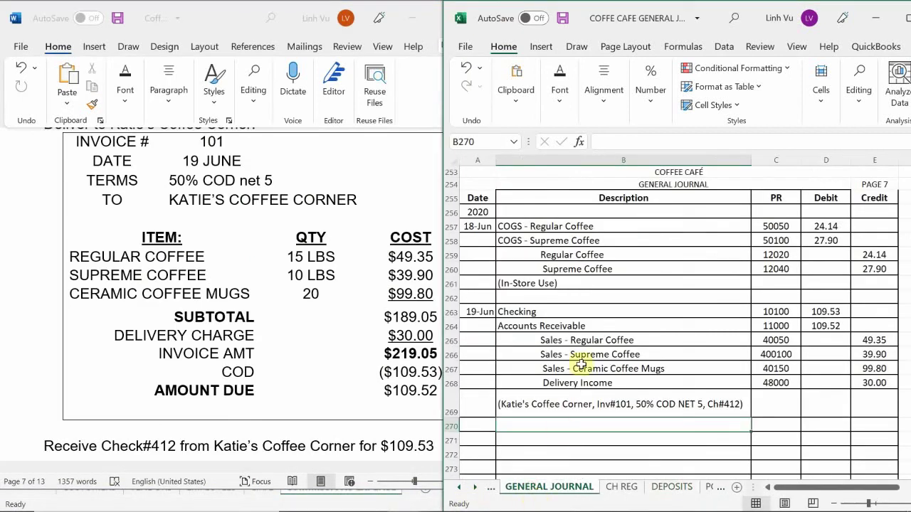
scroll(582, 361, "down", 1)
scroll(582, 362, "down", 1)
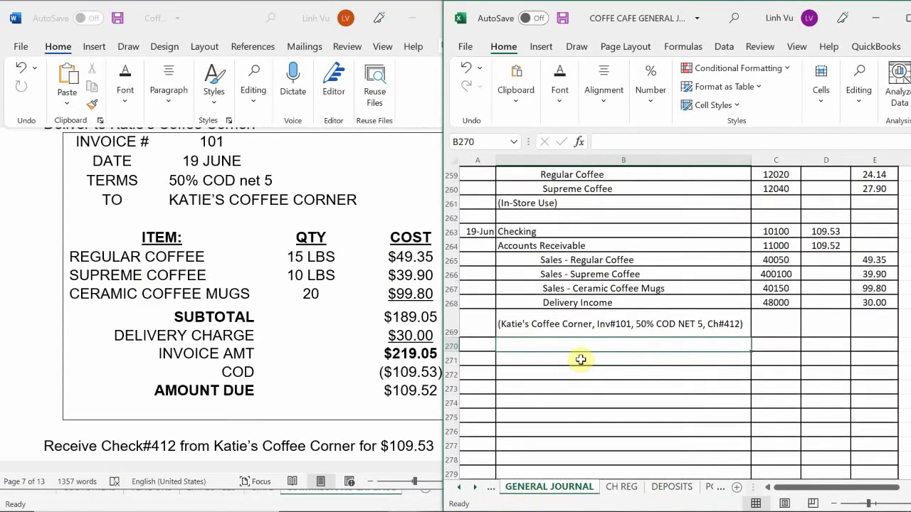
left_click(473, 359)
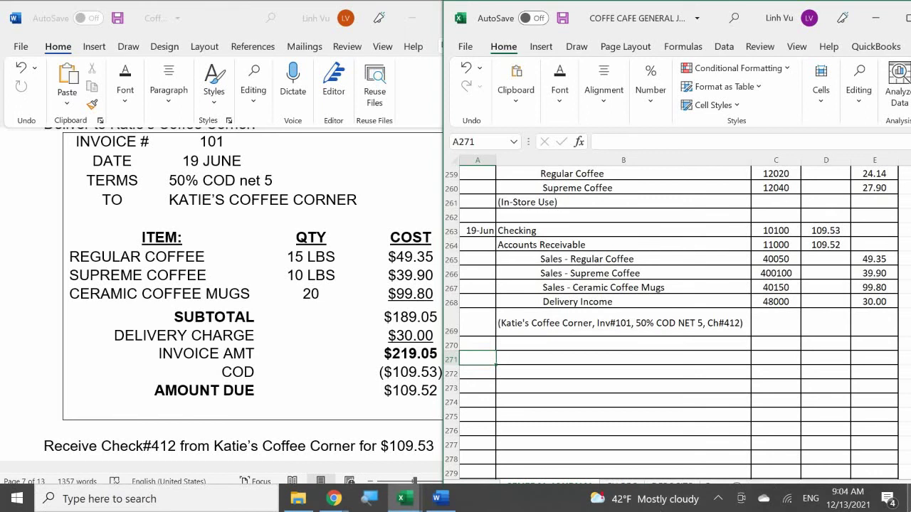
type("6/19")
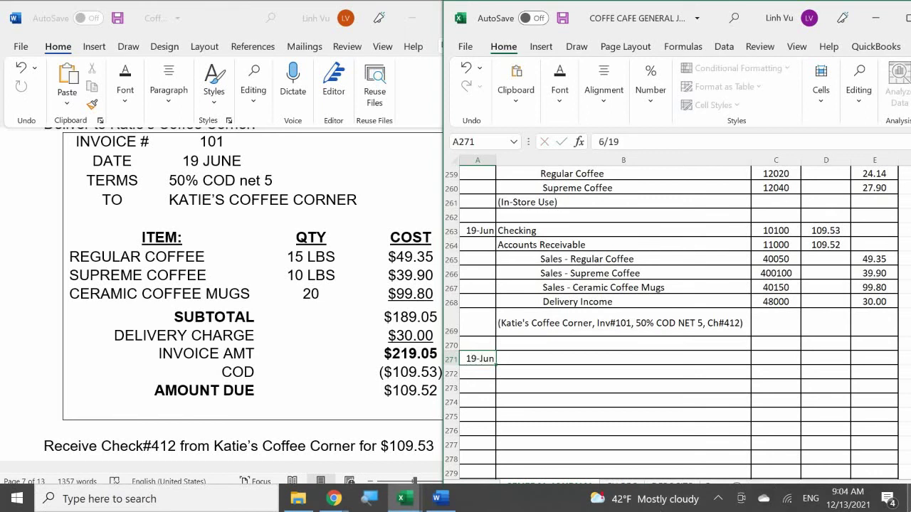
key("Return")
key("Tab")
left_click(623, 358)
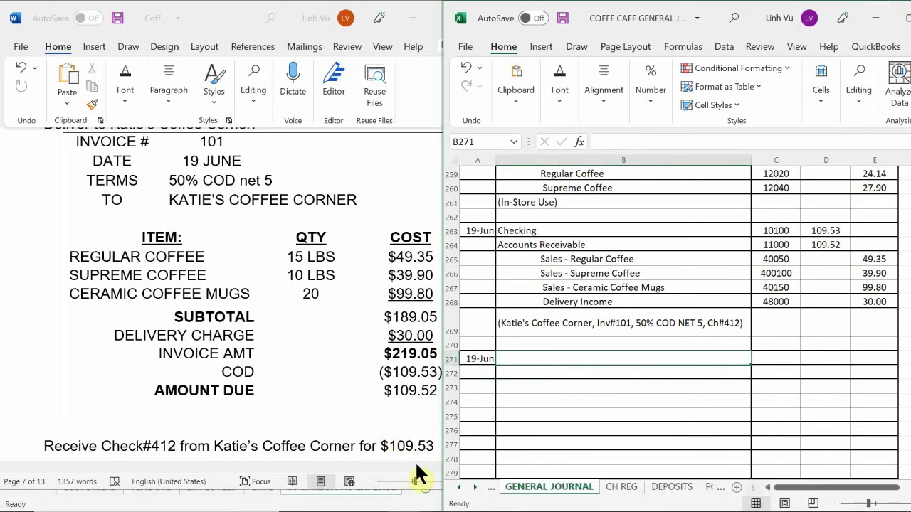
Switch to the inventory workbook and enter the date 6/19 and a sold quantity of 15 in row 9 of the REG COFFEE sheet.
mouse_move(417, 498)
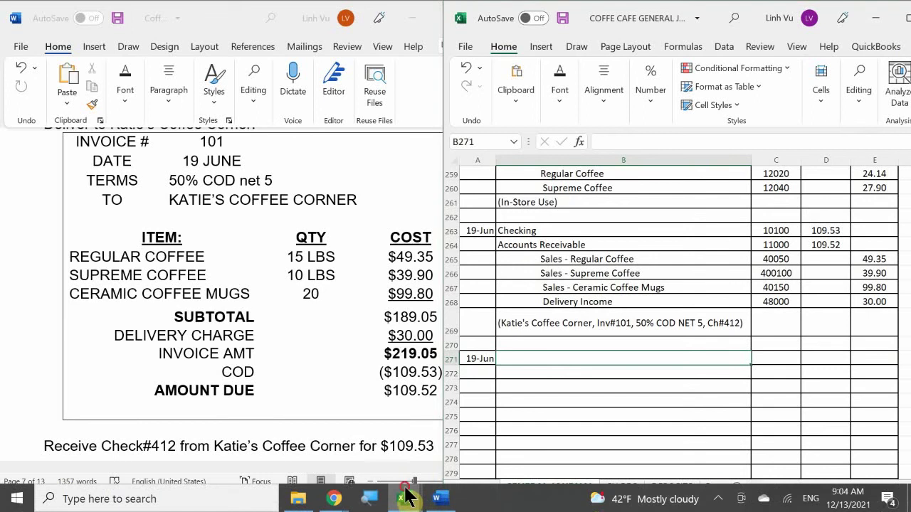
left_click(604, 455)
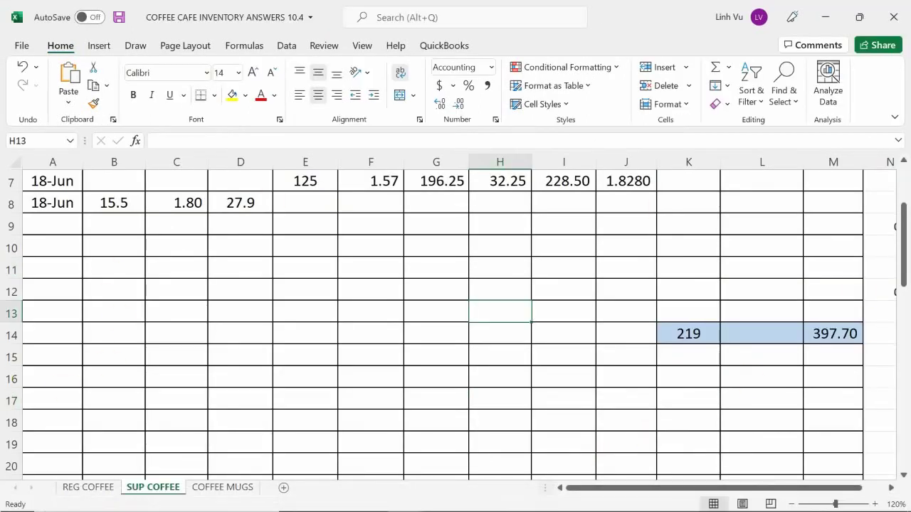
left_click(91, 489)
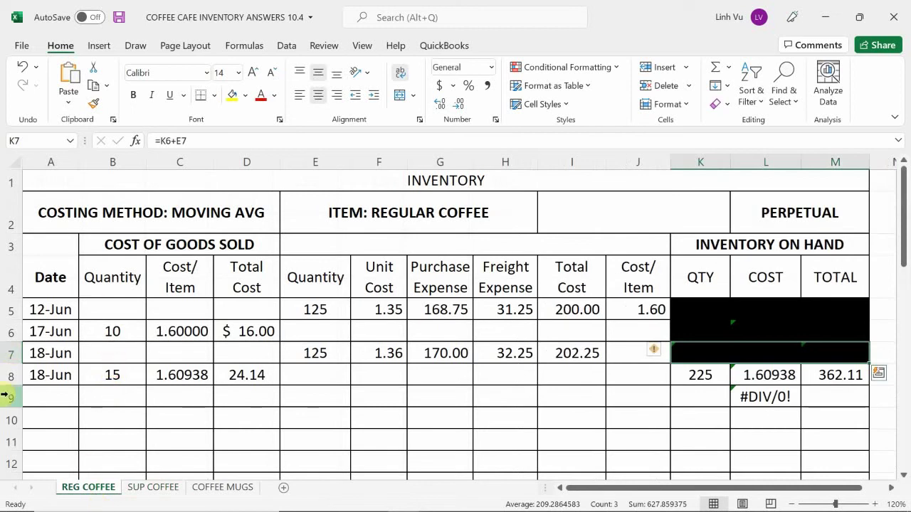
left_click(55, 396)
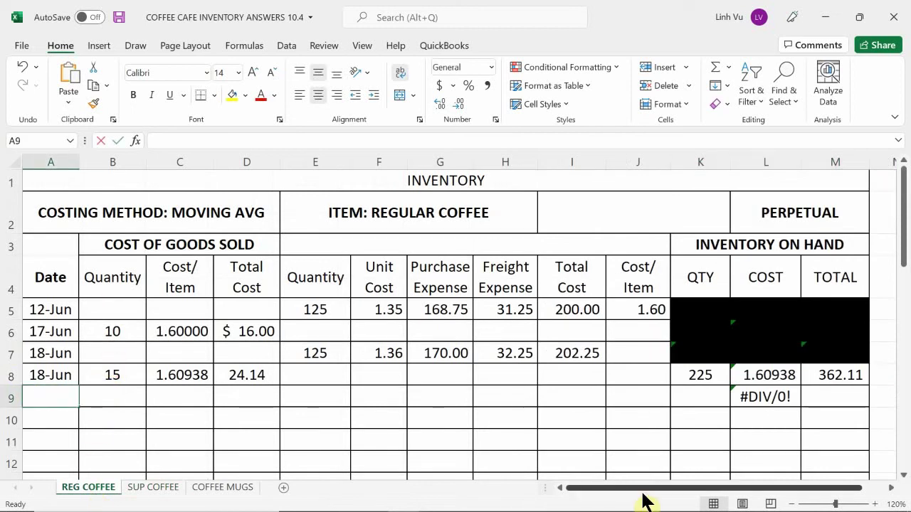
type("6/19")
key("Return")
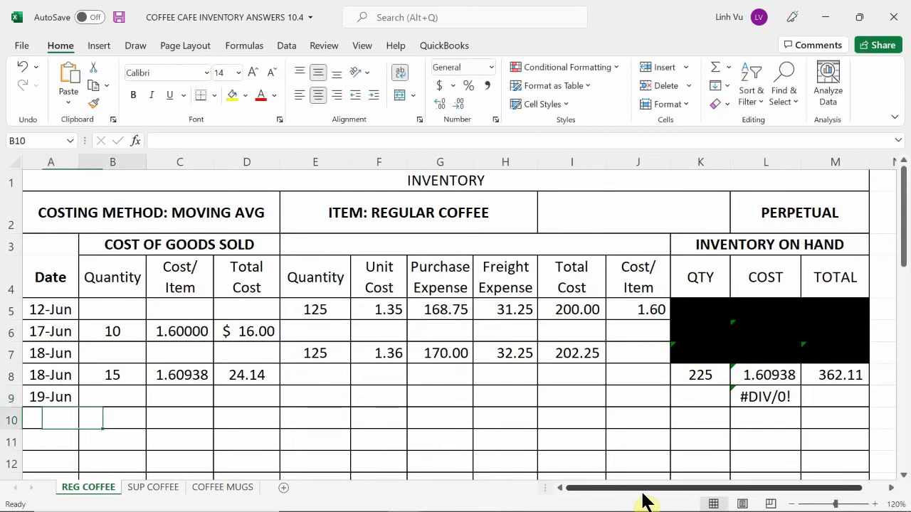
key("Up")
type("15")
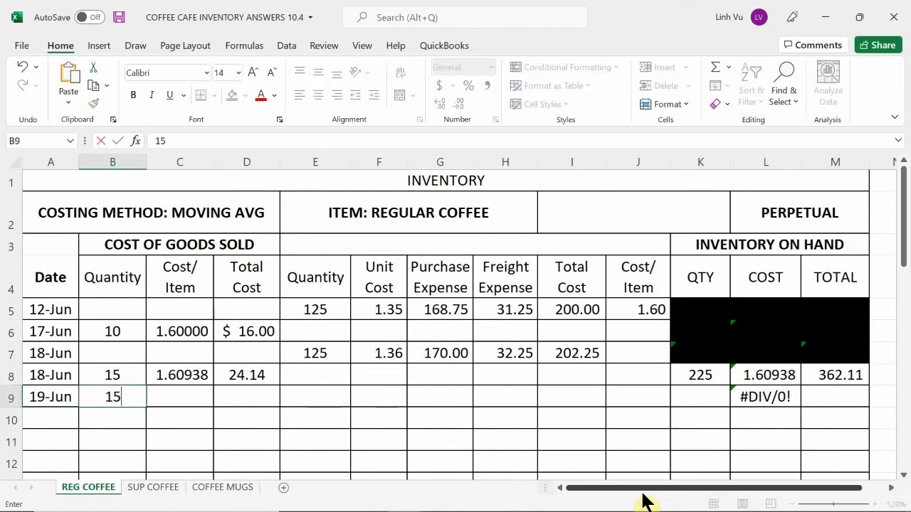
key("Return")
Fill the cost of goods sold cost per item in row 9 with the formula =L8.
key("Right")
key("Up")
type("=")
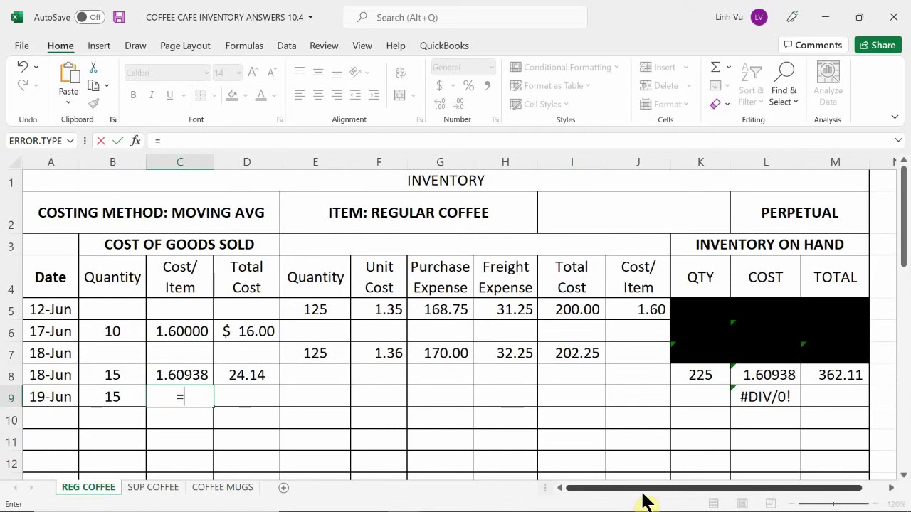
left_click(769, 372)
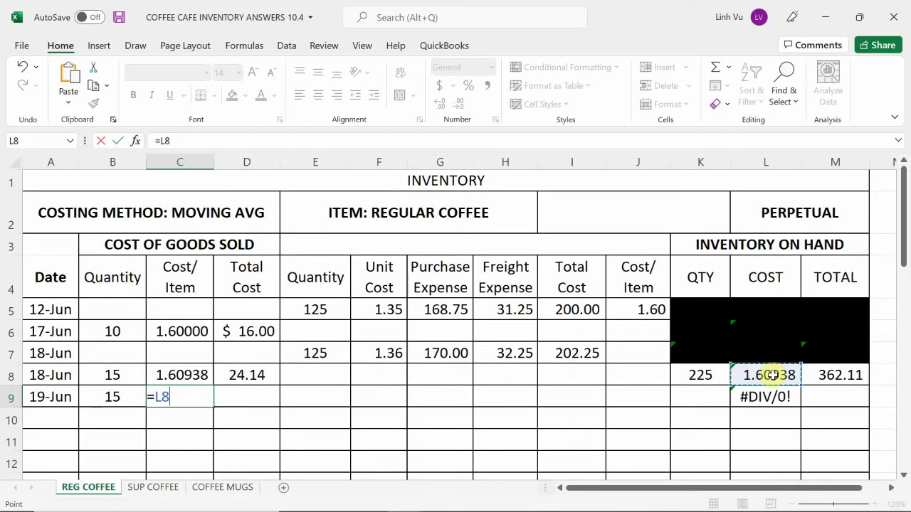
key("Return")
Copy the total cost formula from D8 down into D9 for the 19-Jun regular coffee sale.
key("Right")
key("Up")
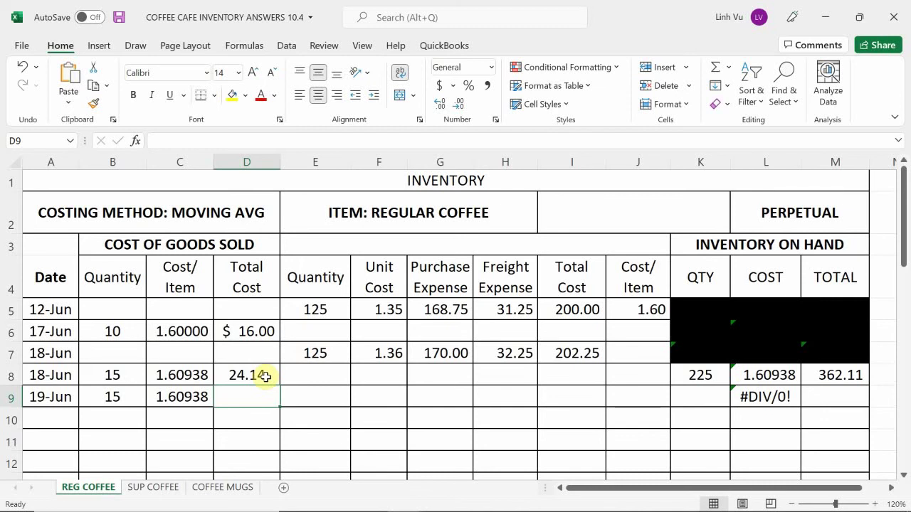
left_click(265, 376)
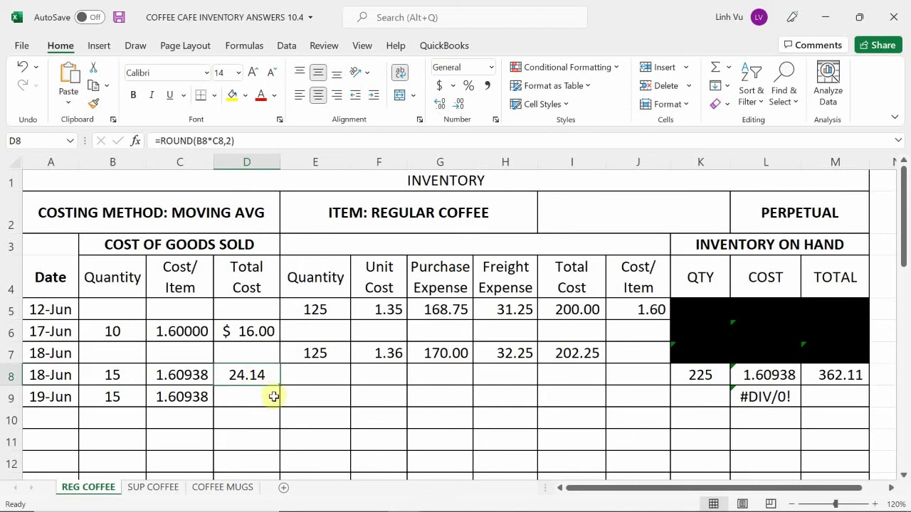
left_click_drag(279, 386, 278, 399)
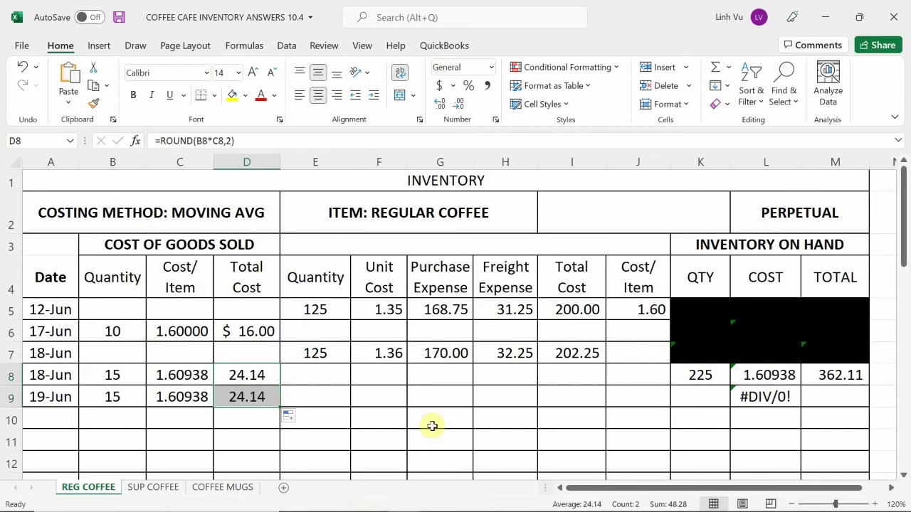
Calculate the regular coffee quantity on hand in K9 with the formula =K8-B9.
scroll(498, 286, "down", 1)
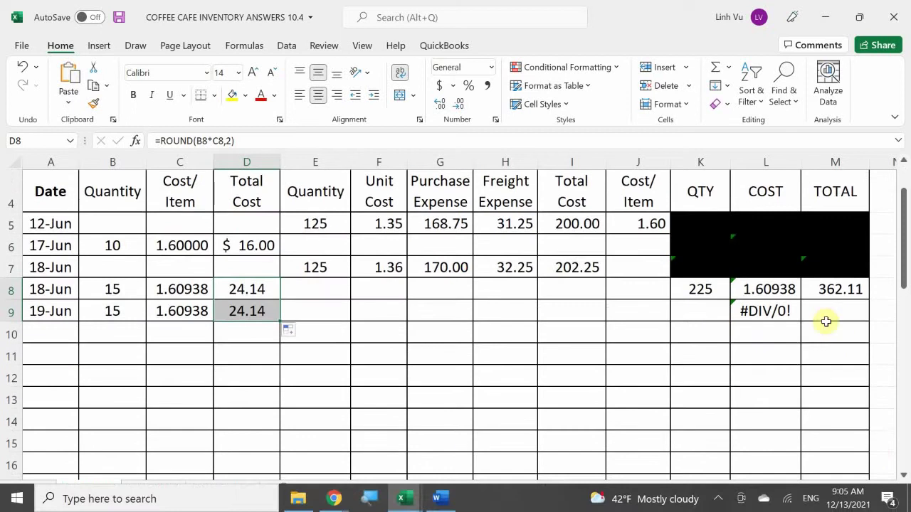
scroll(833, 313, "up", 1)
left_click(699, 400)
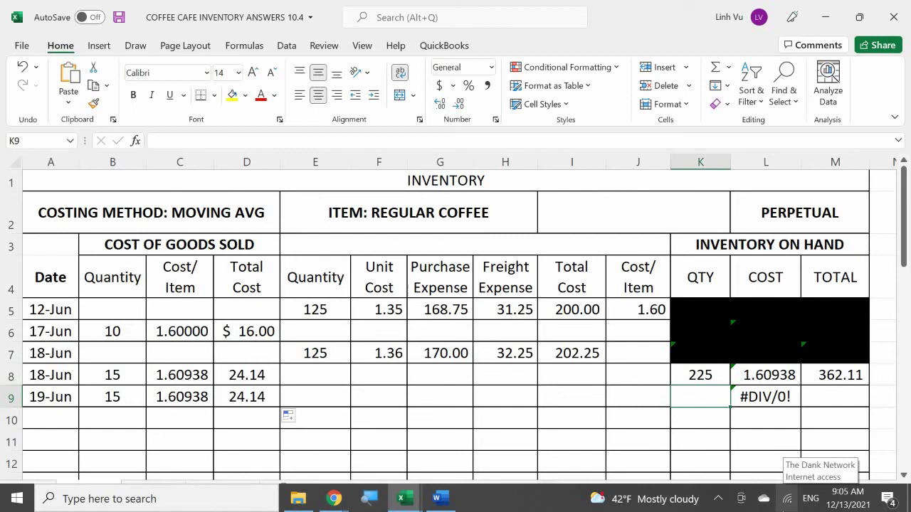
type("=")
key("Up")
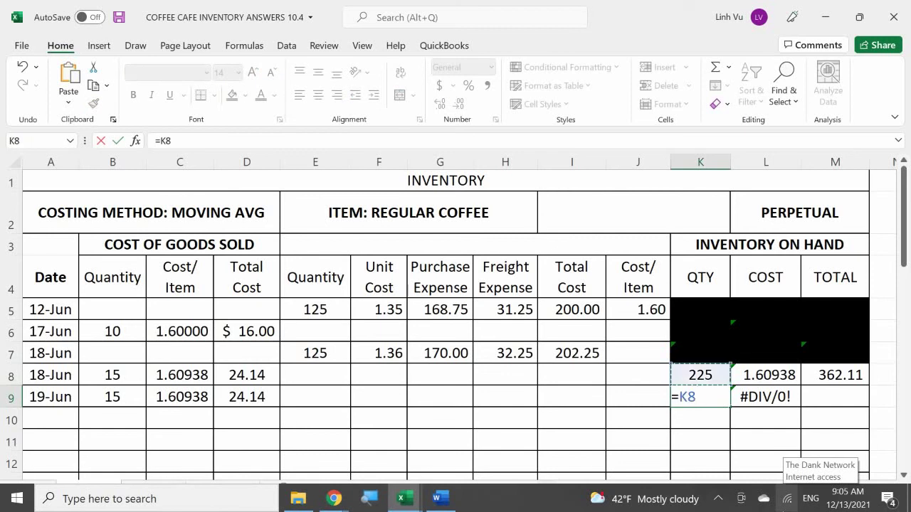
type("-")
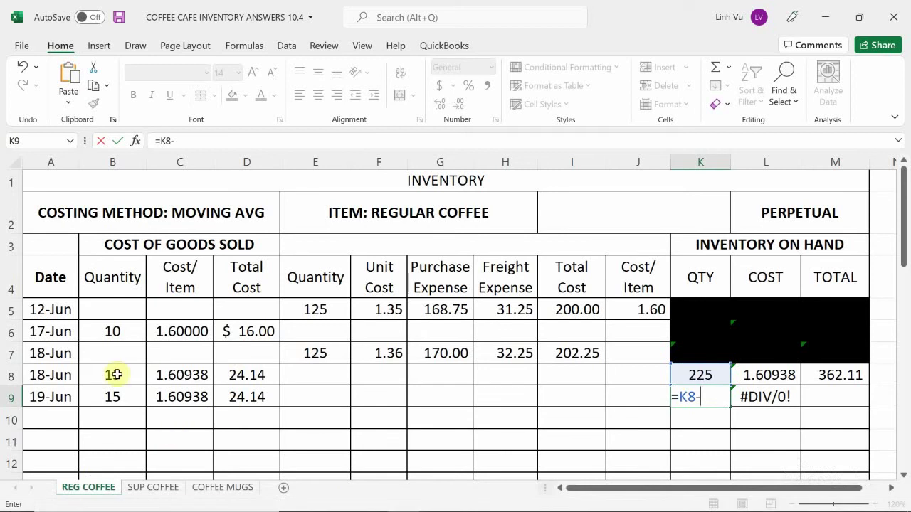
left_click(114, 402)
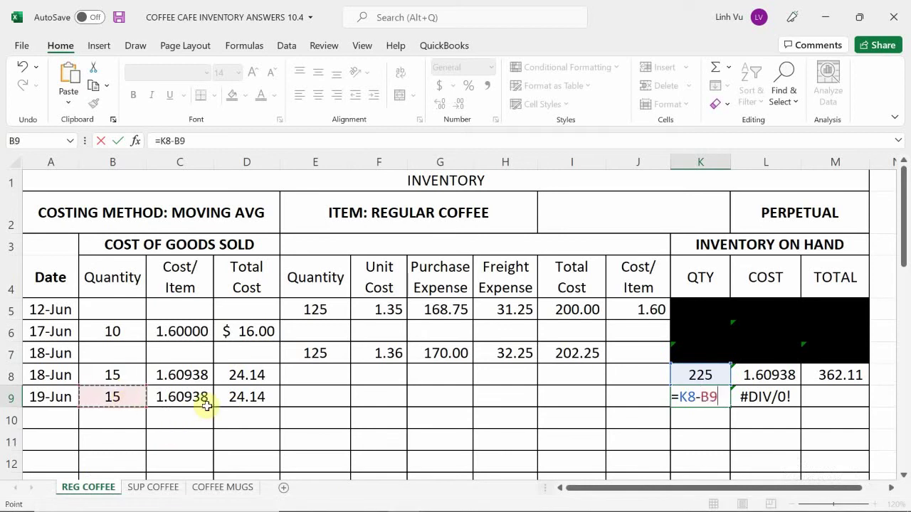
key("Return")
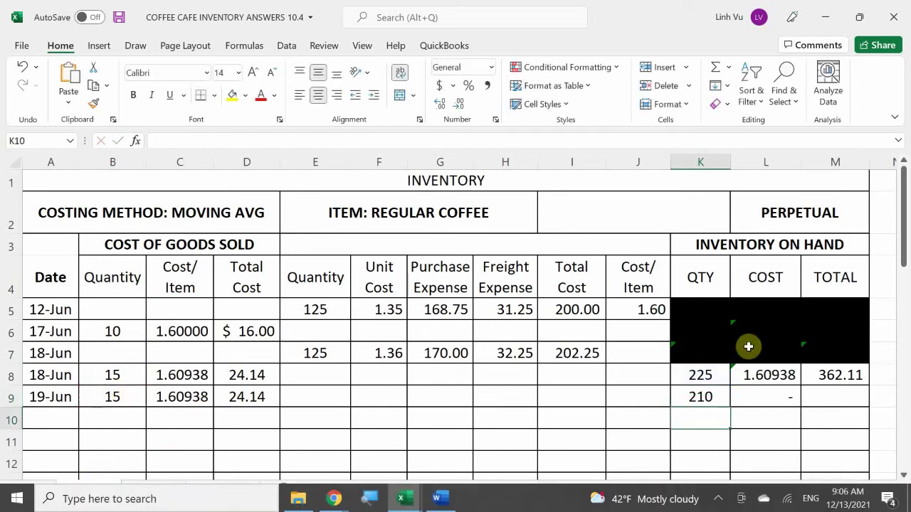
Calculate the regular coffee inventory total in M9 with the formula =M8-D9.
left_click(836, 381)
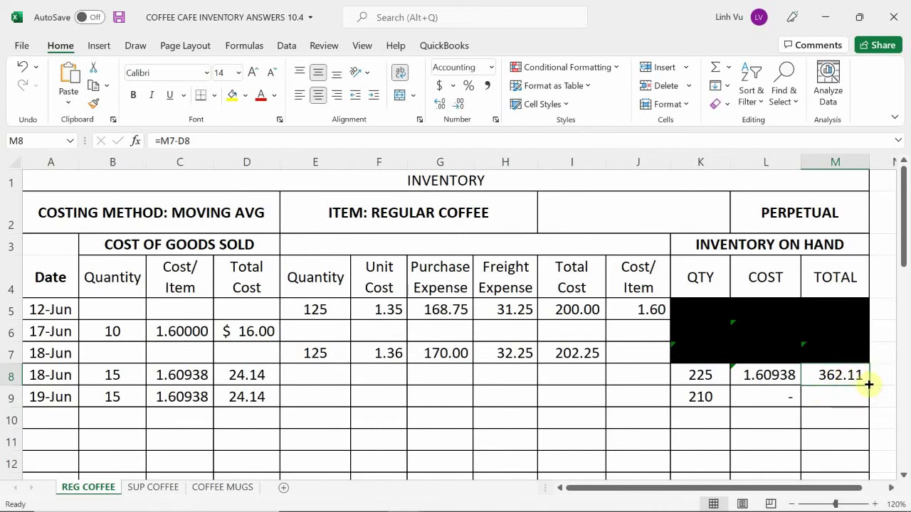
left_click(831, 394)
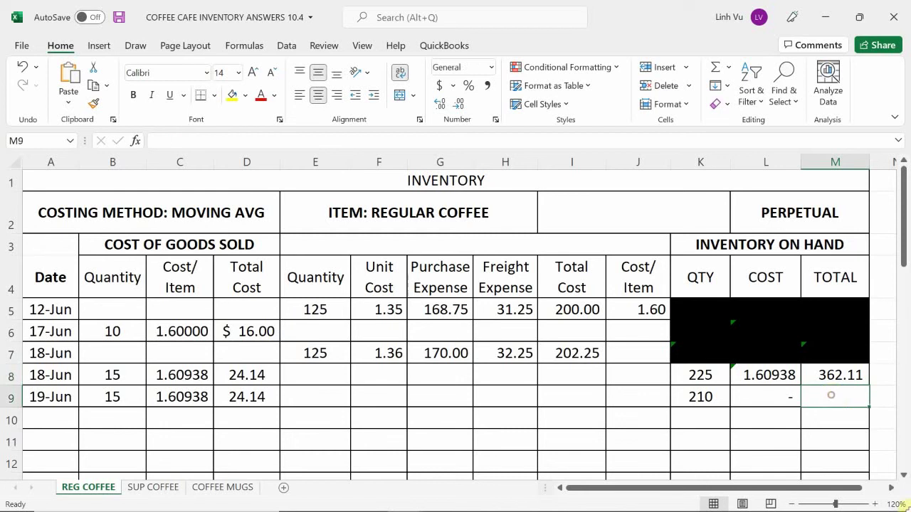
type("=")
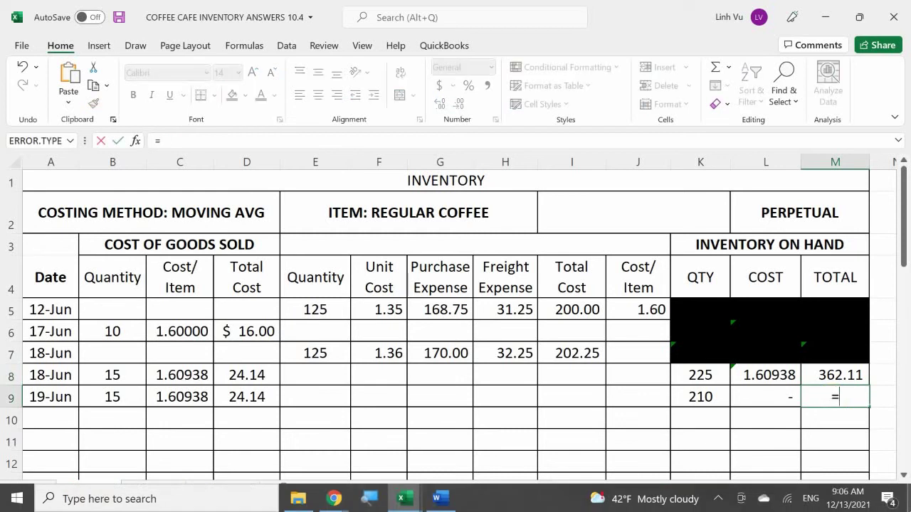
type("M8-")
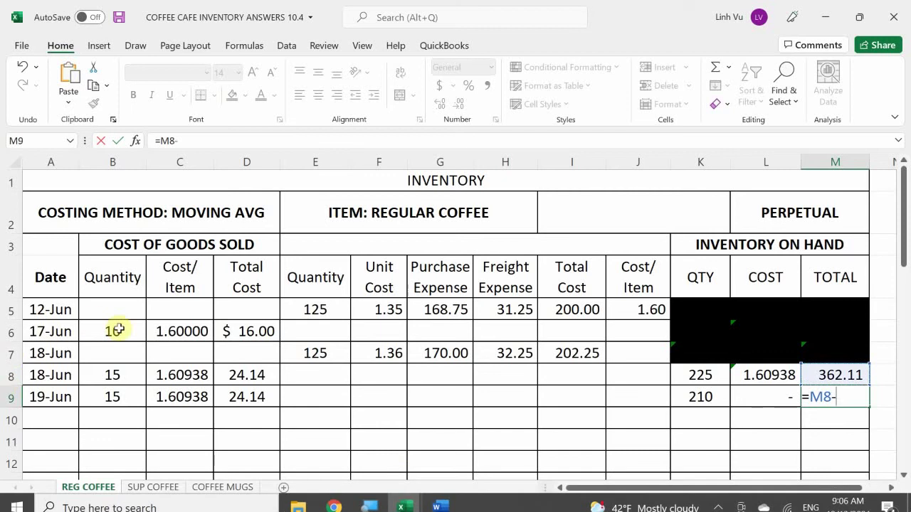
left_click(260, 398)
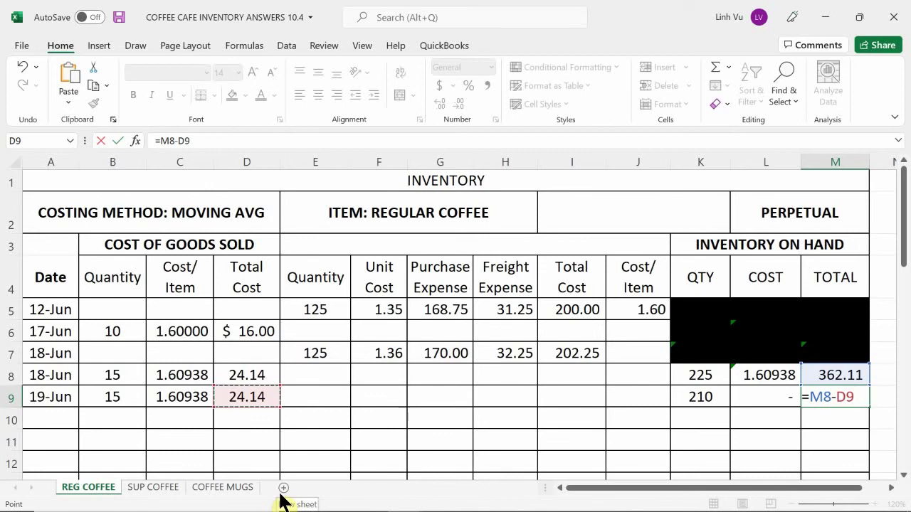
key("Return")
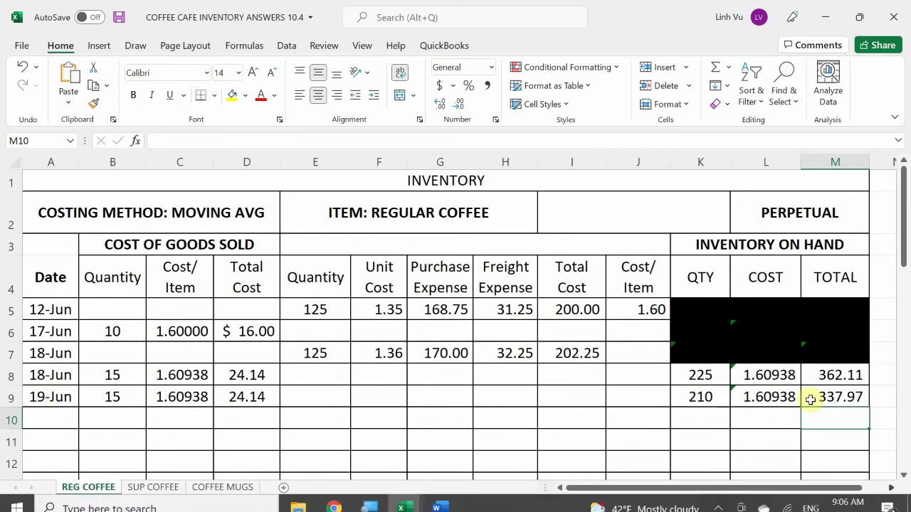
Copy the on-hand unit cost formula =M9/K9 from L9 down into the empty cells below it.
left_click(763, 396)
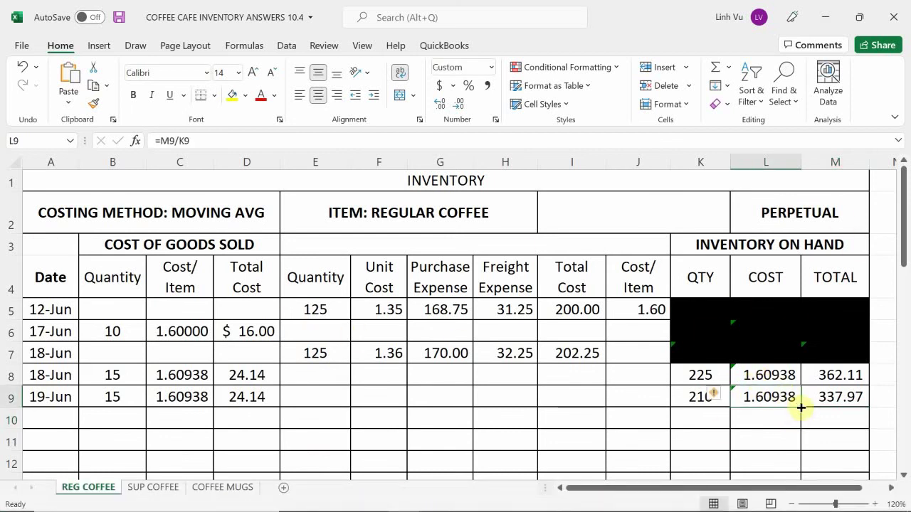
left_click_drag(802, 407, 789, 431)
scroll(767, 420, "up", 2)
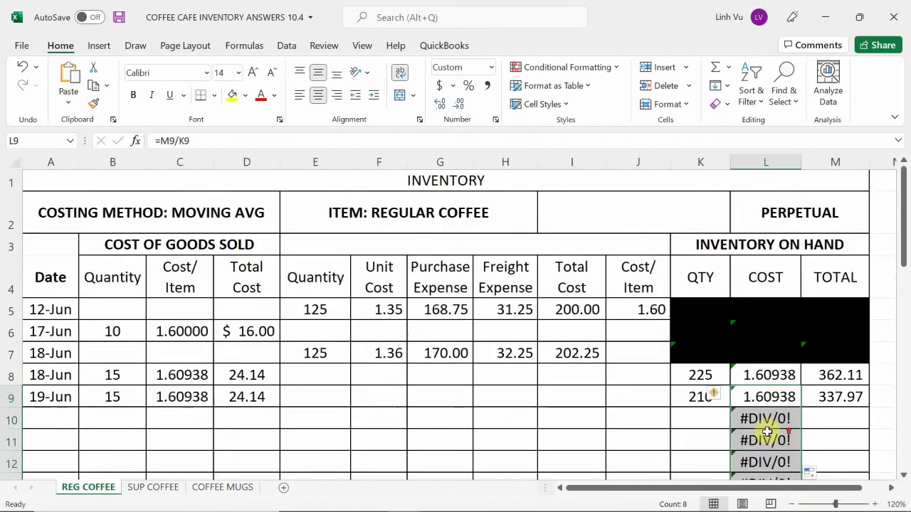
Black out the superseded 18-Jun inventory on hand cells K8:M8 with a black fill.
left_click(691, 373)
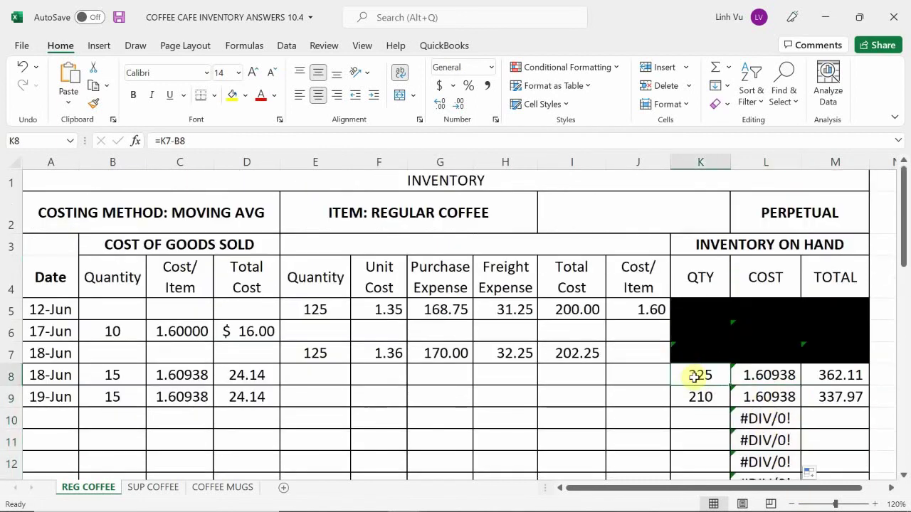
left_click_drag(729, 382, 814, 372)
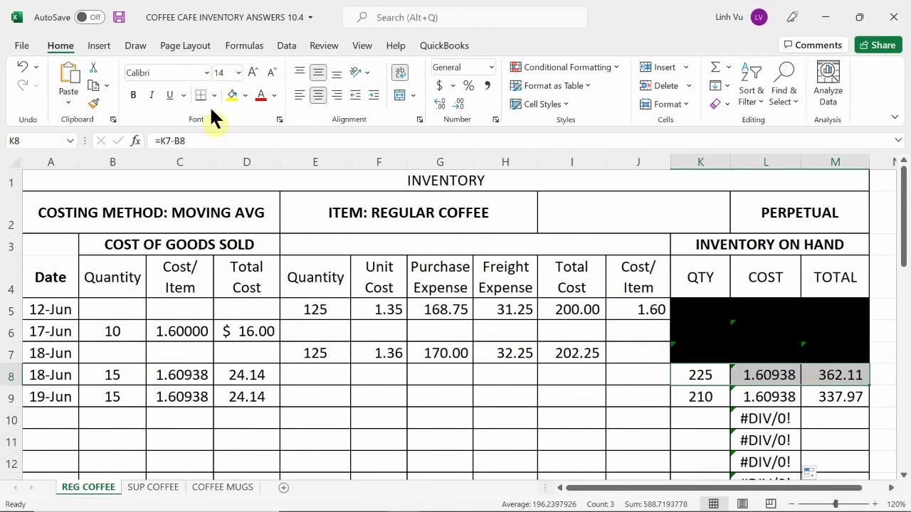
left_click(245, 95)
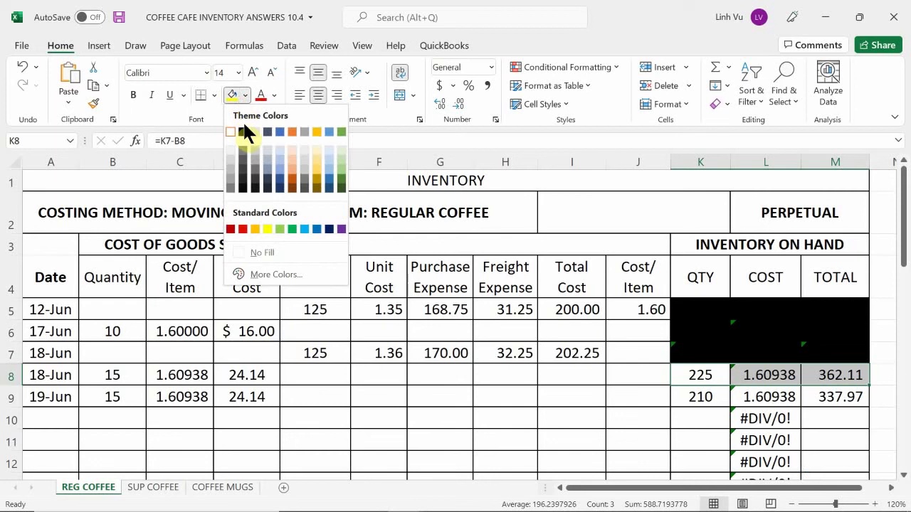
left_click(243, 131)
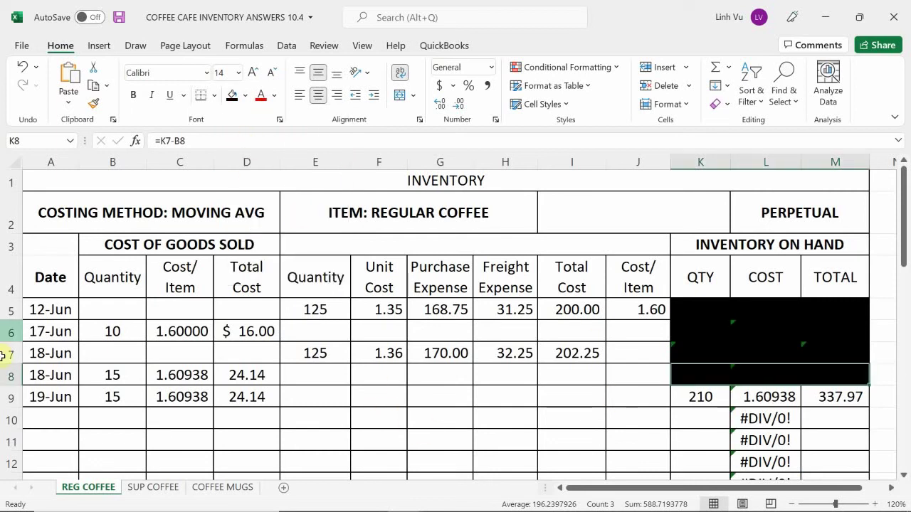
left_click(221, 419)
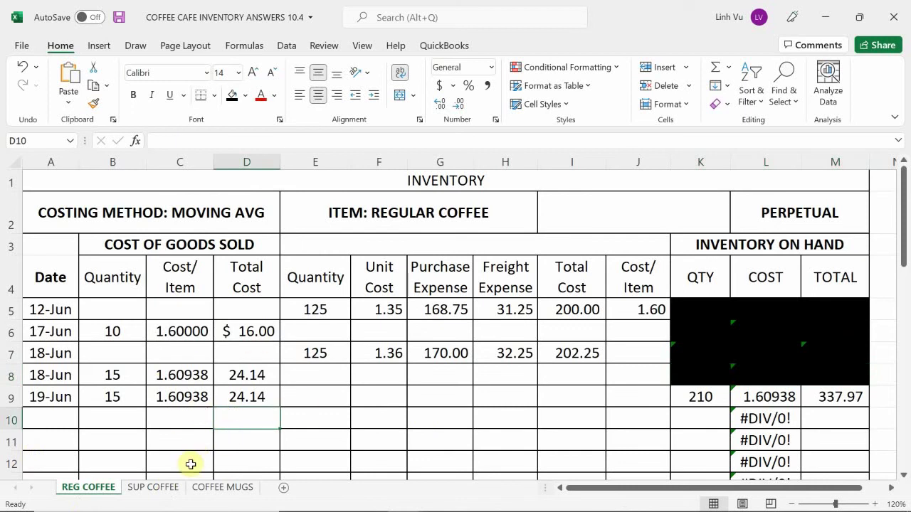
Enter the date 6/19 and a sold quantity of 10 in row 9 of the SUP COFFEE sheet.
left_click(159, 491)
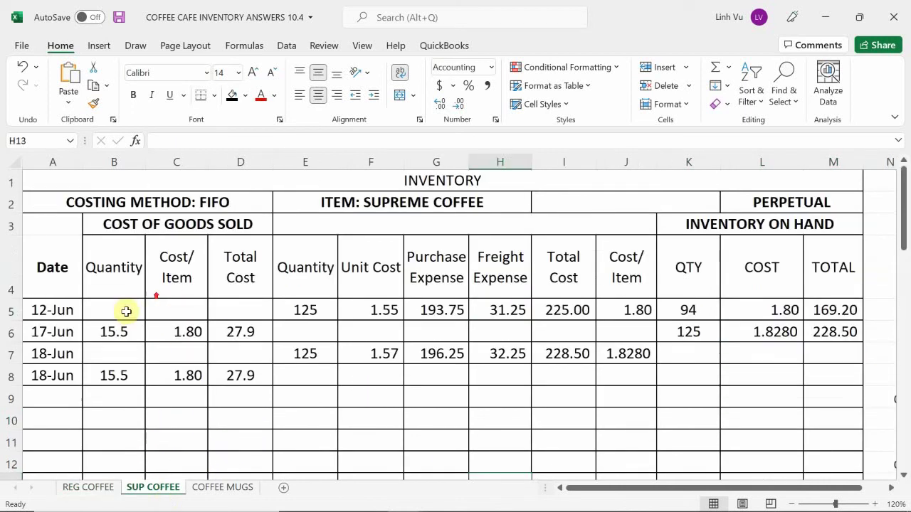
scroll(179, 311, "up", 2)
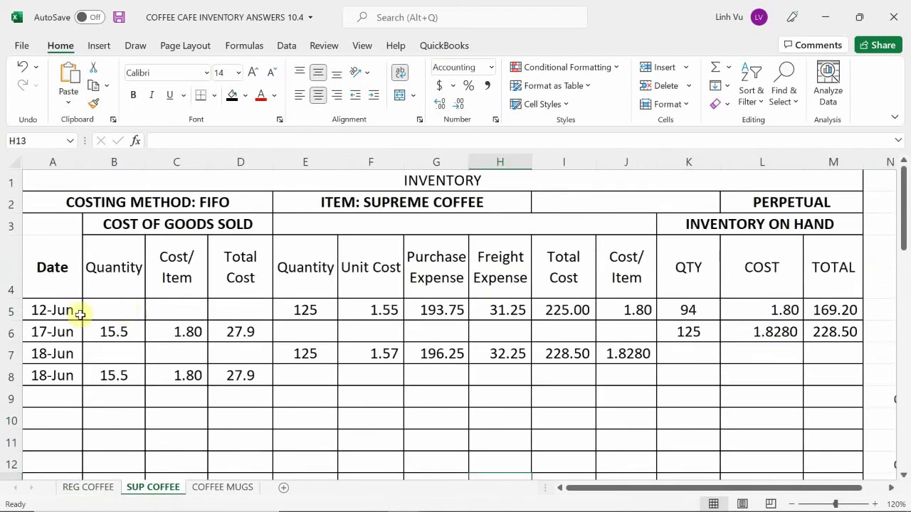
left_click(45, 398)
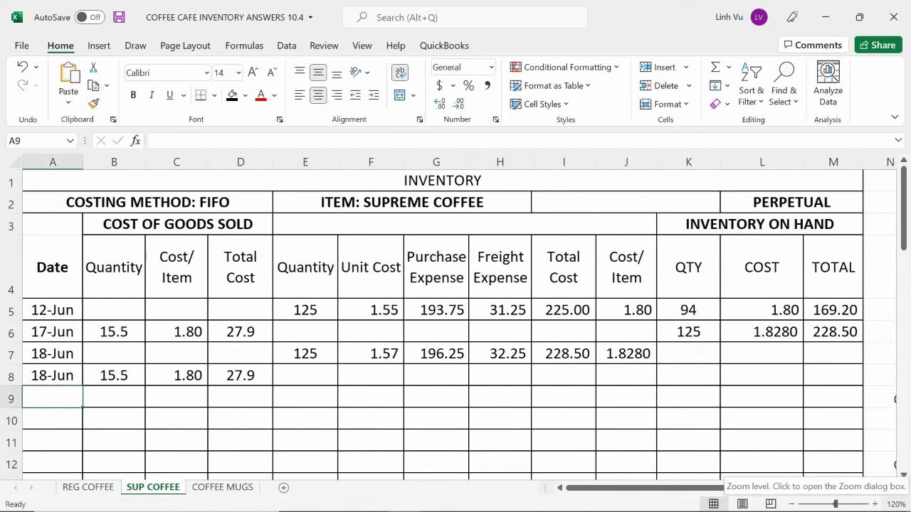
type("6/19")
key("Return")
key("Right")
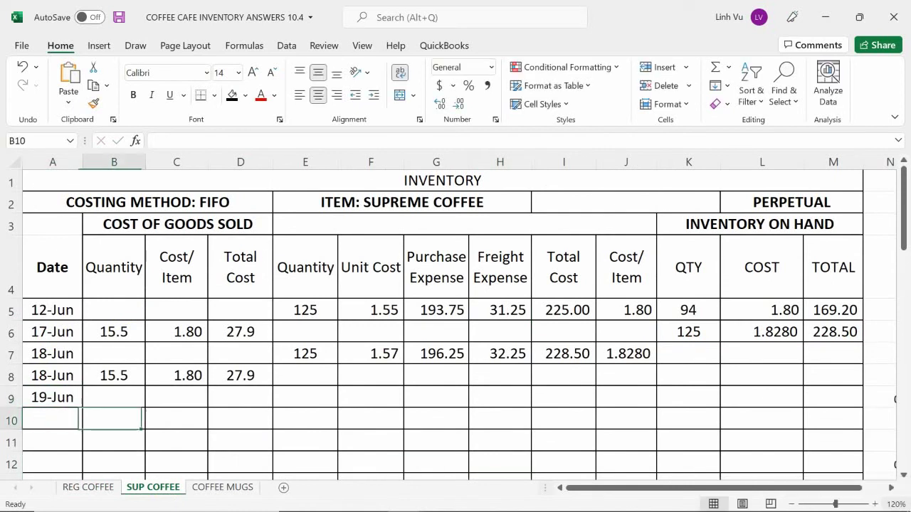
key("Up")
type("10")
key("Return")
key("Right")
key("Up")
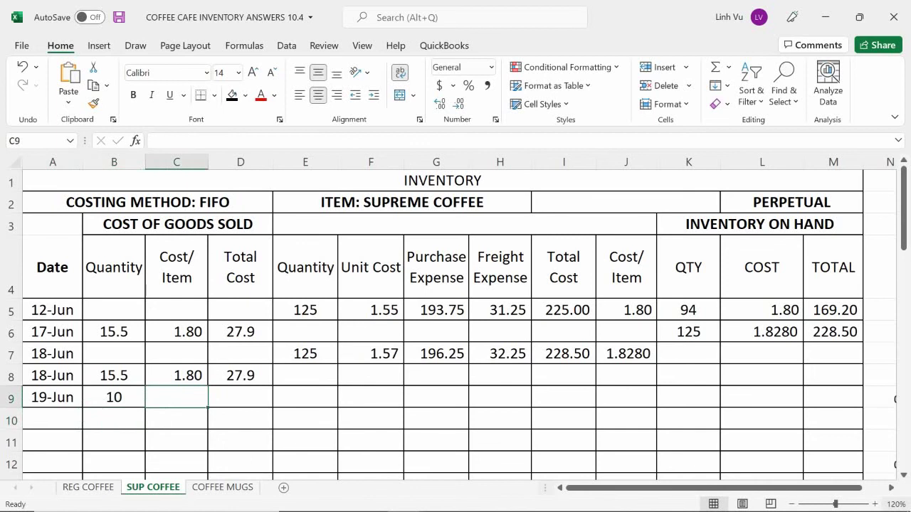
Set the 19-Jun supreme coffee cost per item in C9 to =L5 and copy the total cost formula from D8 into D9.
type("=")
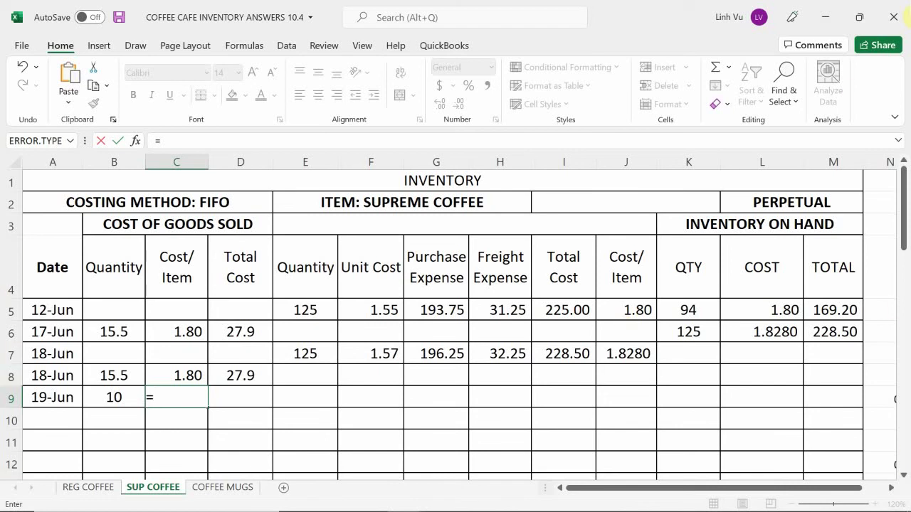
left_click(758, 311)
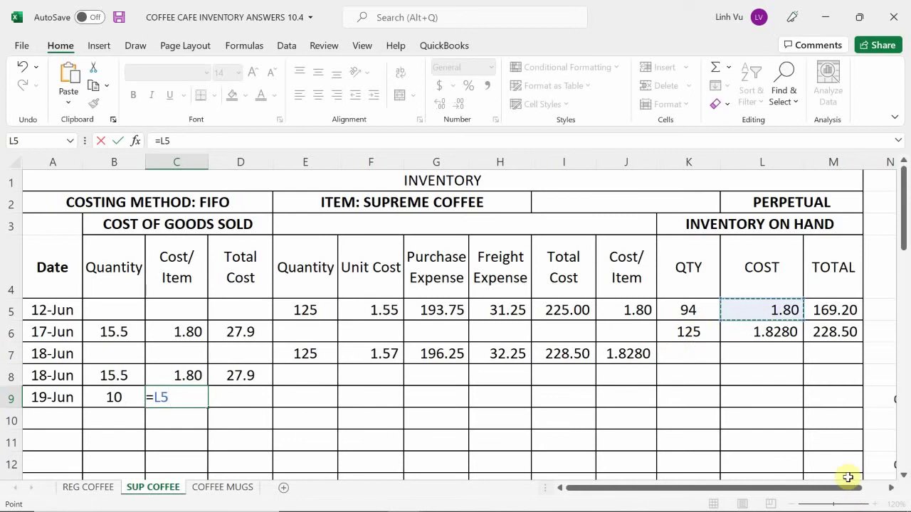
key("Return")
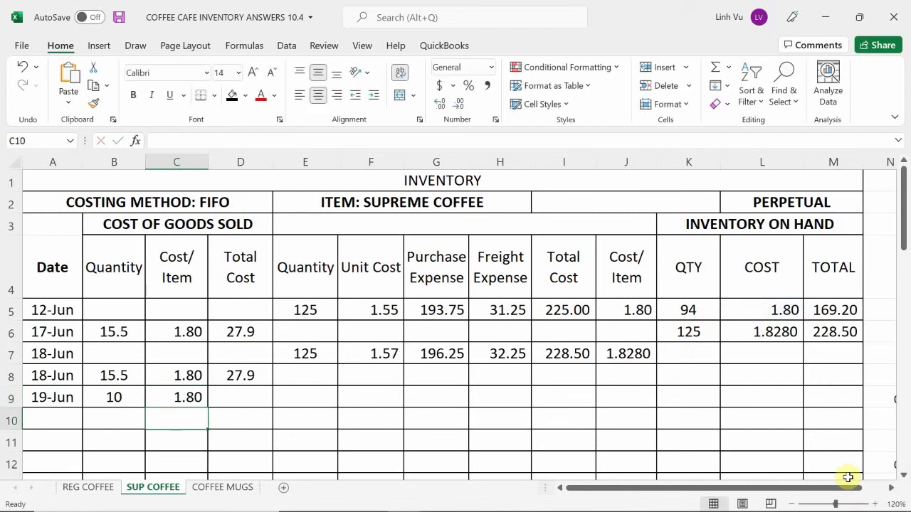
key("Right")
key("Up")
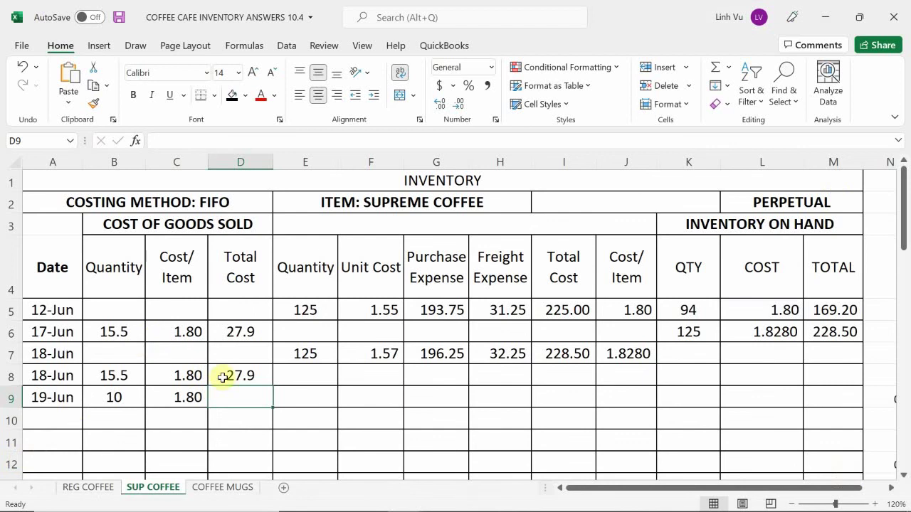
left_click(250, 377)
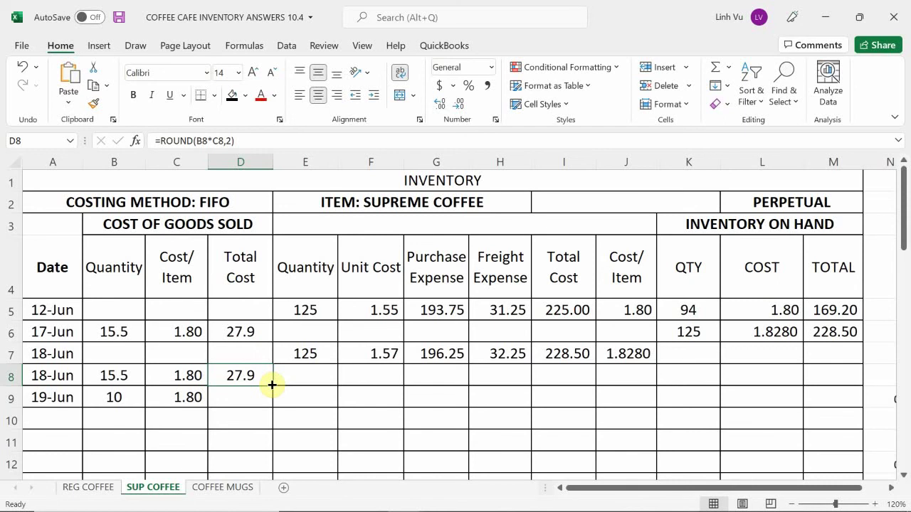
left_click_drag(272, 385, 270, 427)
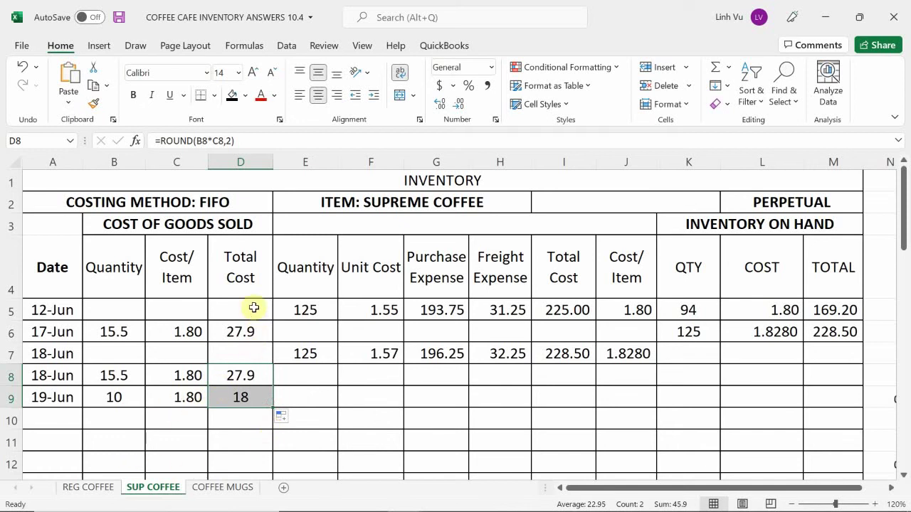
Apply the comma number style to the cost of goods sold Total Cost cells from D5 downward.
left_click_drag(254, 307, 248, 456)
scroll(244, 392, "up", 10)
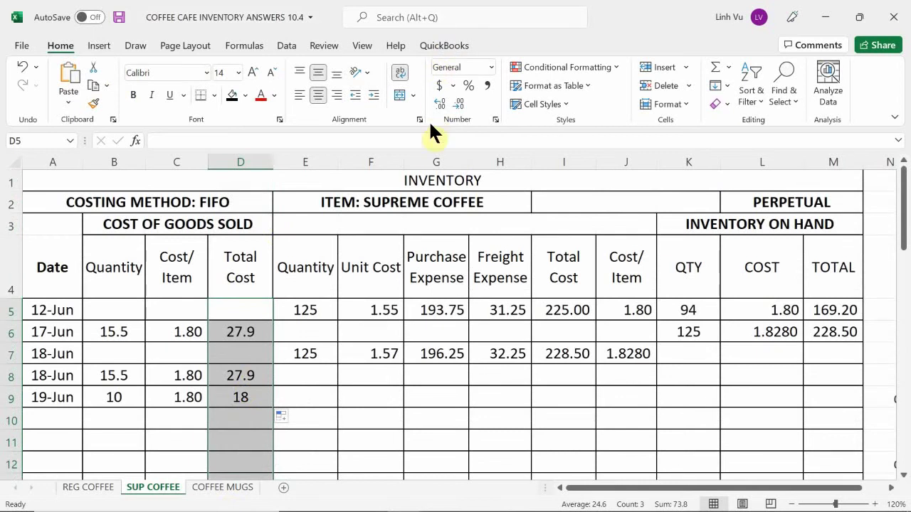
left_click(487, 85)
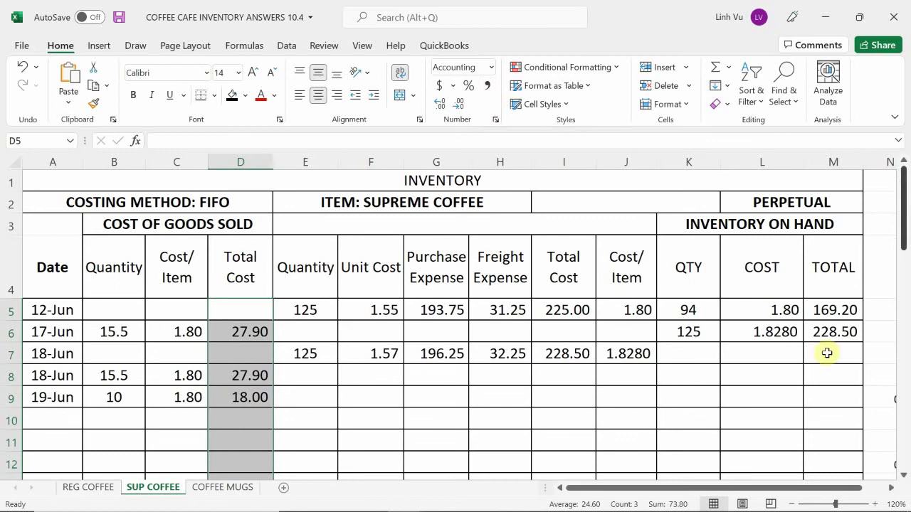
Set the supreme coffee inventory on hand quantity in K5 to 84.
left_click(688, 311)
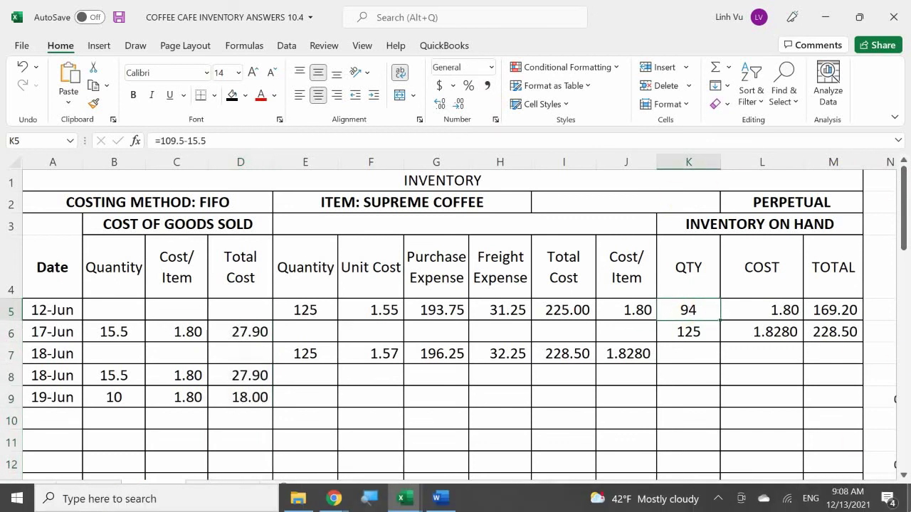
type("84")
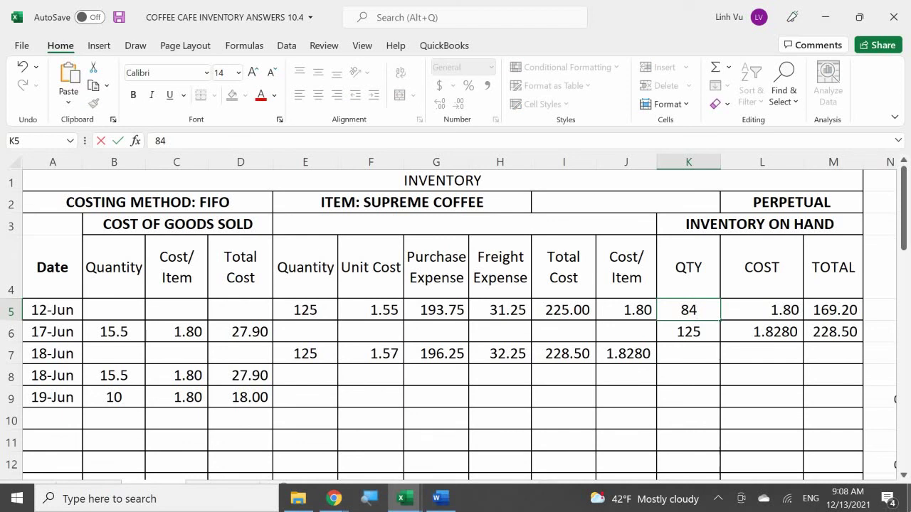
key("Return")
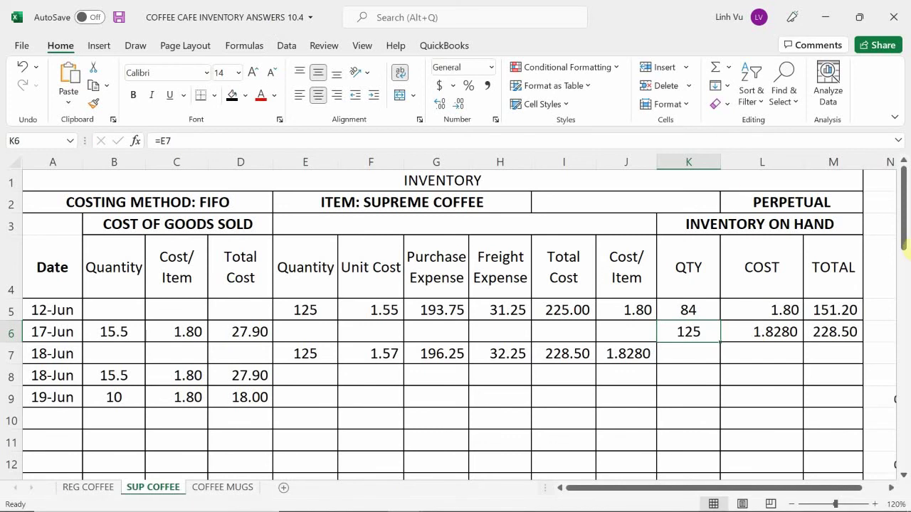
scroll(750, 287, "down", 1)
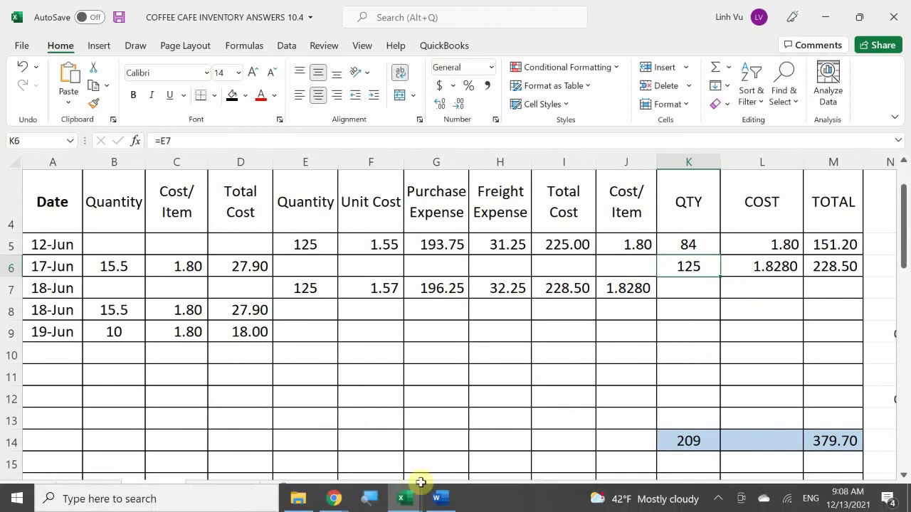
Switch to the general journal workbook and copy the COGS and inventory account lines with their PR numbers from B257:C260 to the 19-Jun entry at B271.
mouse_move(409, 498)
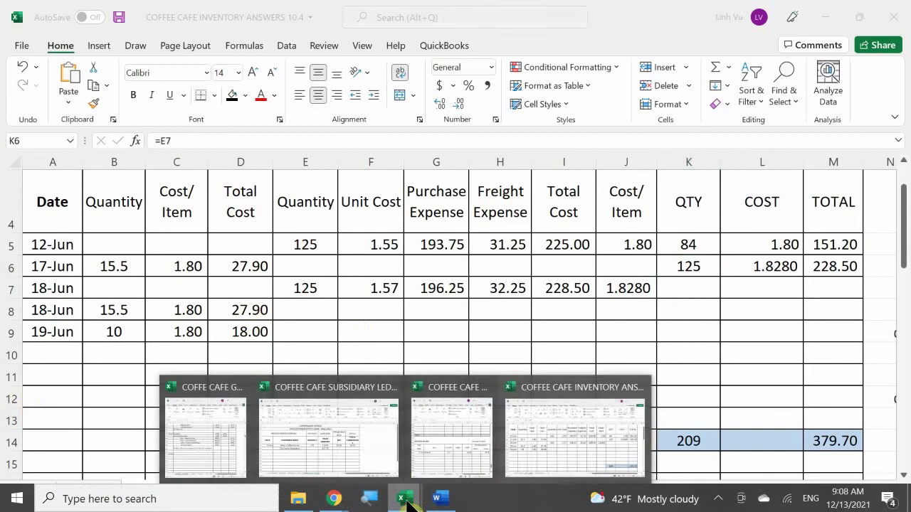
left_click(218, 460)
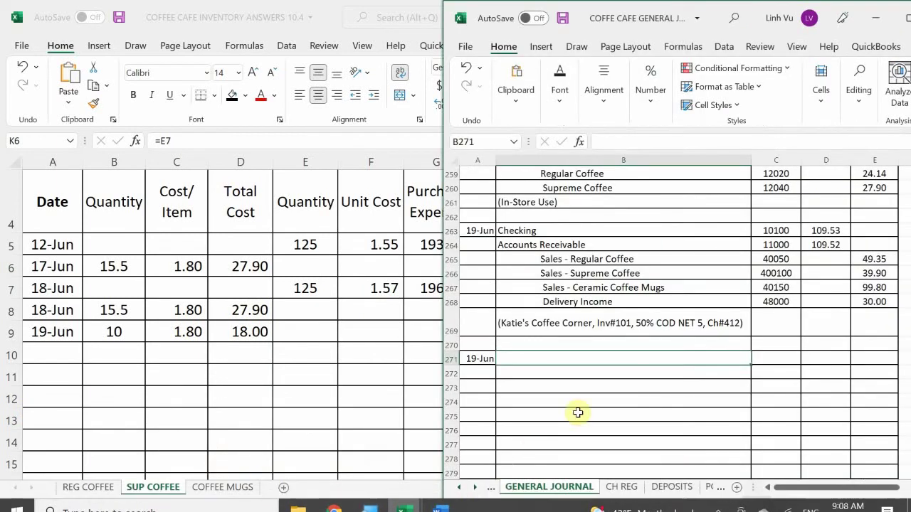
left_click(572, 376)
scroll(566, 384, "up", 1)
scroll(567, 384, "up", 4)
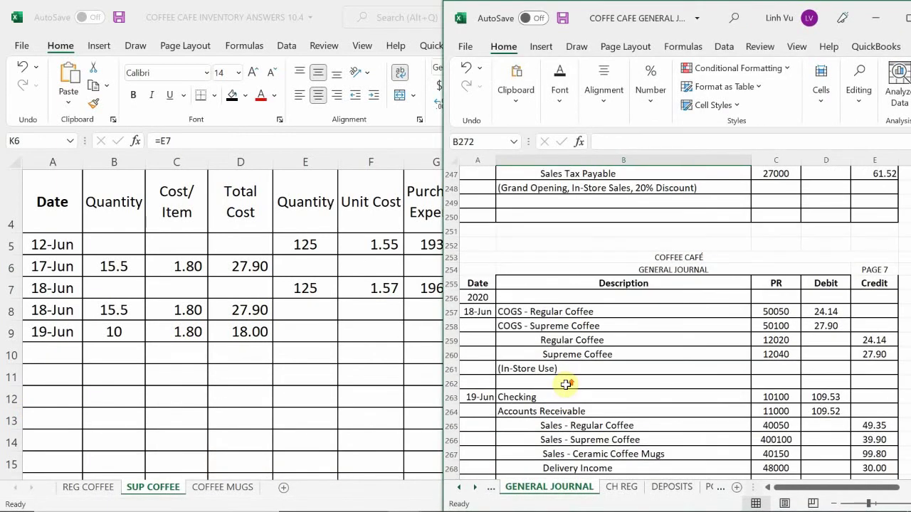
scroll(565, 384, "down", 3)
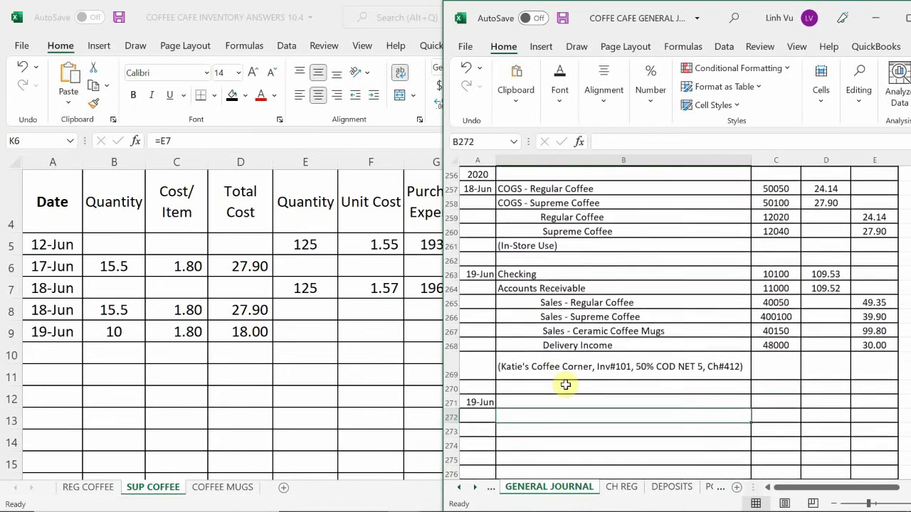
scroll(566, 384, "down", 1)
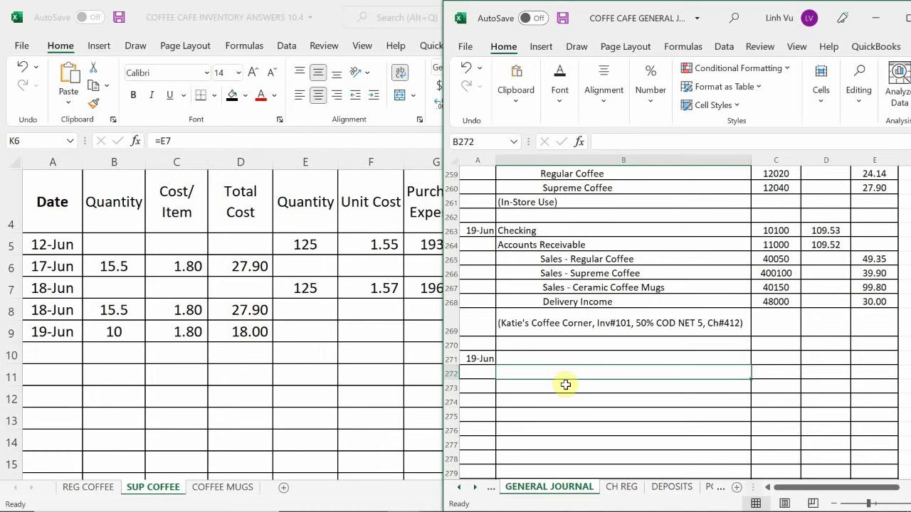
scroll(566, 384, "up", 6)
scroll(566, 384, "down", 2)
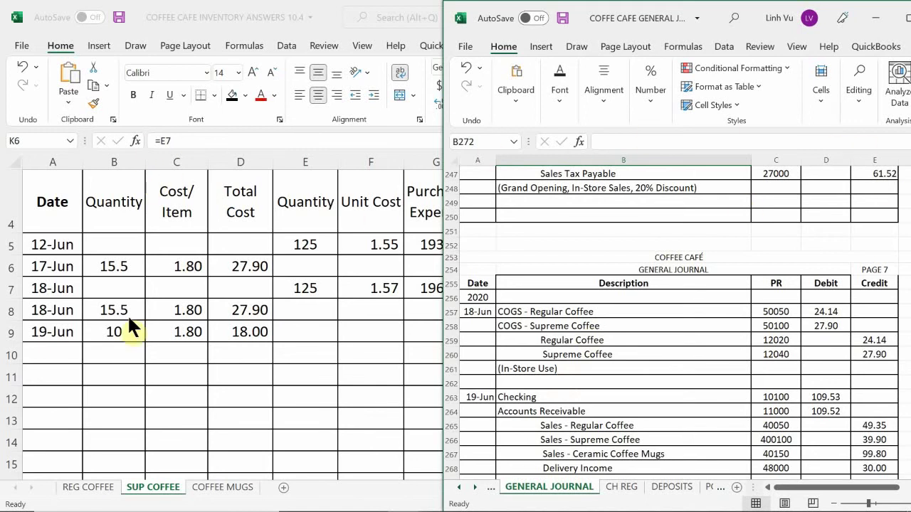
left_click_drag(594, 309, 757, 348)
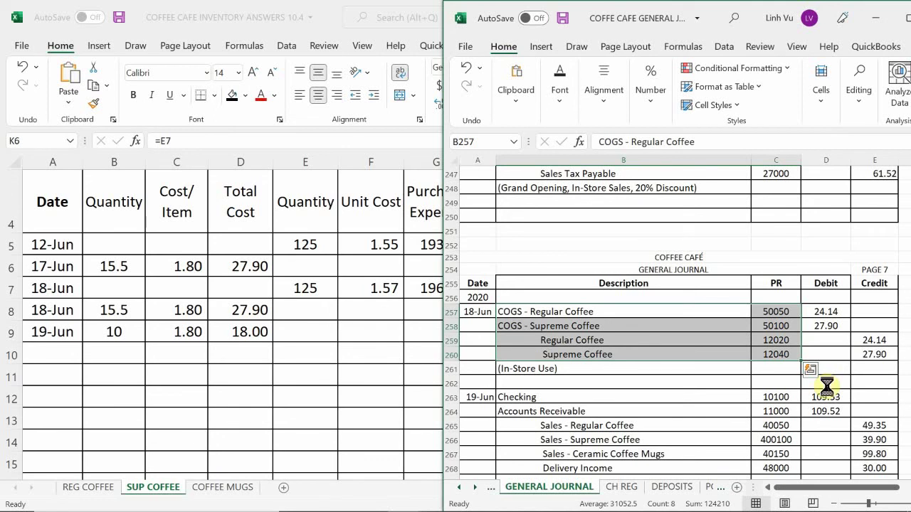
key("ctrl+c")
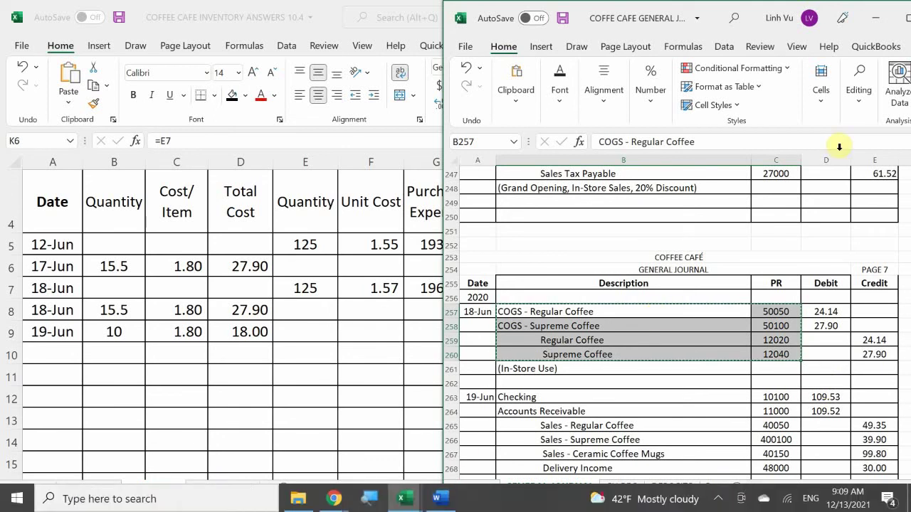
scroll(539, 382, "down", 3)
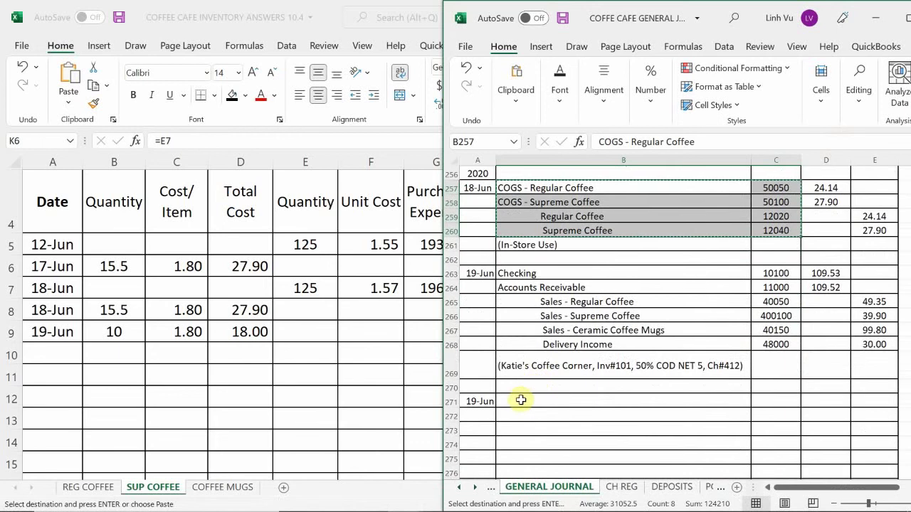
left_click(530, 402)
key("ctrl+v")
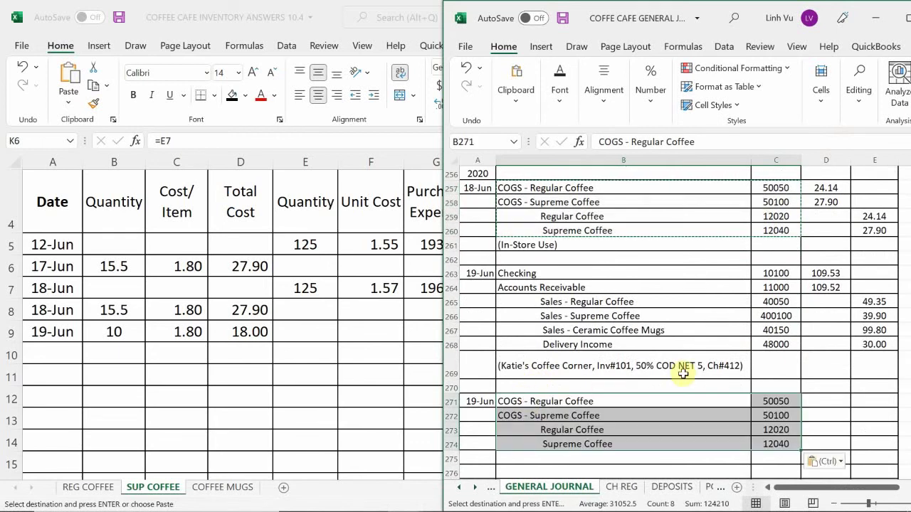
Enter the 19-Jun debits of 24.14 for COGS - Regular Coffee in D271 and 18 for COGS - Supreme Coffee in D272.
scroll(682, 373, "down", 2)
scroll(712, 374, "up", 1)
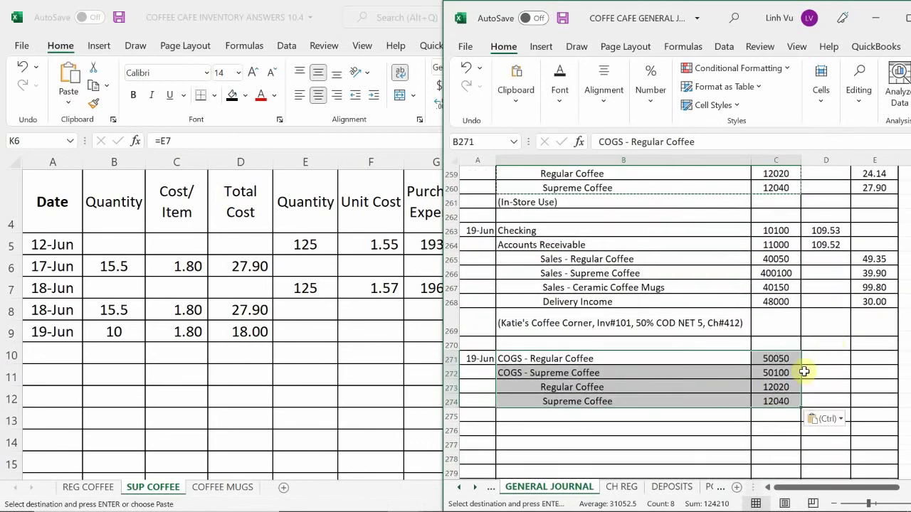
left_click(824, 358)
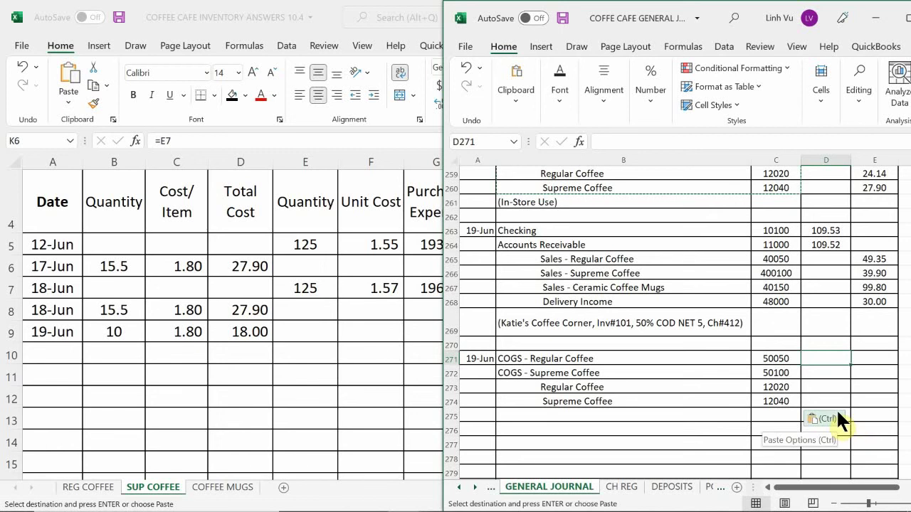
key("Escape")
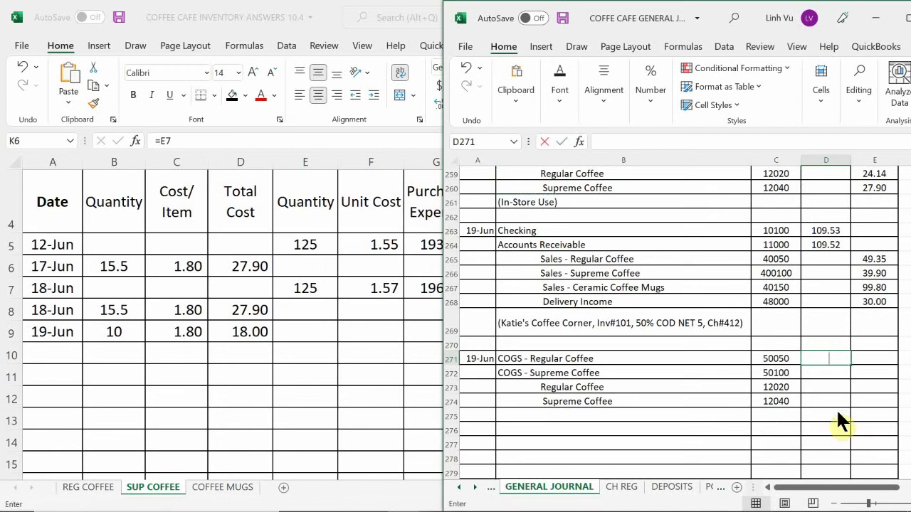
type("24.14")
key("Return")
type("18")
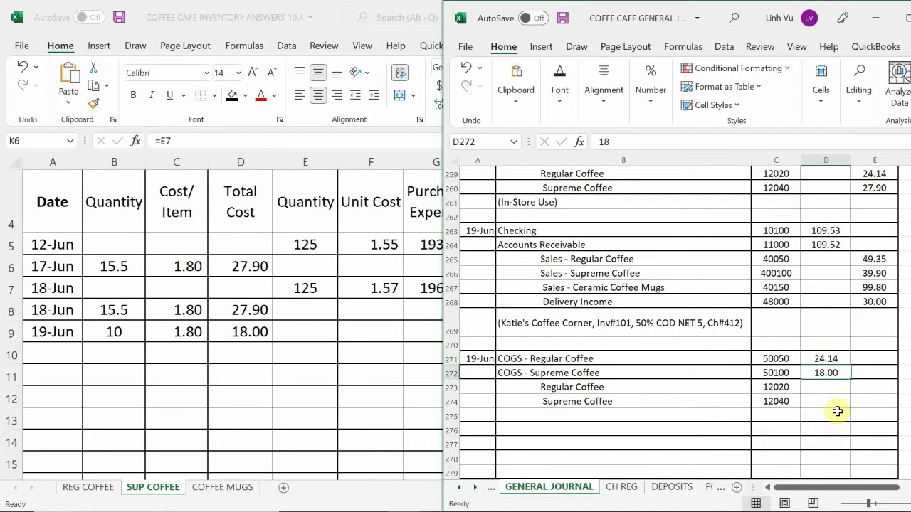
key("Return")
Credit Regular Coffee in E273 with =D271 and Supreme Coffee in E274 with =D272.
key("Right")
type("=")
key("Up")
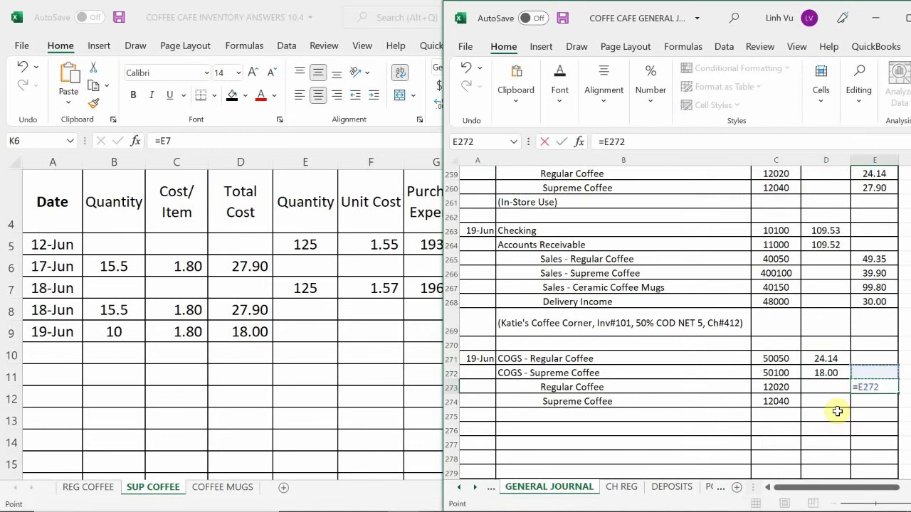
key("Up")
key("Left")
key("Return")
type("=")
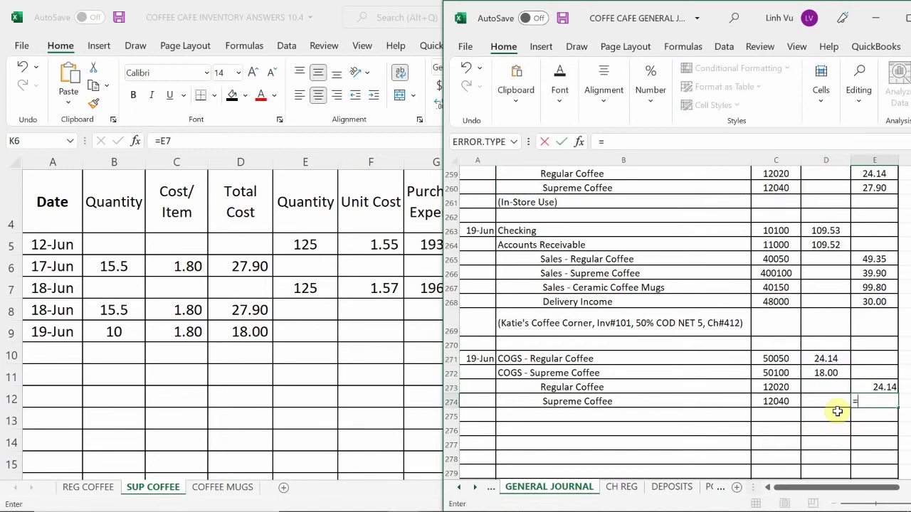
key("Up")
key("Up")
key("Left")
key("Return")
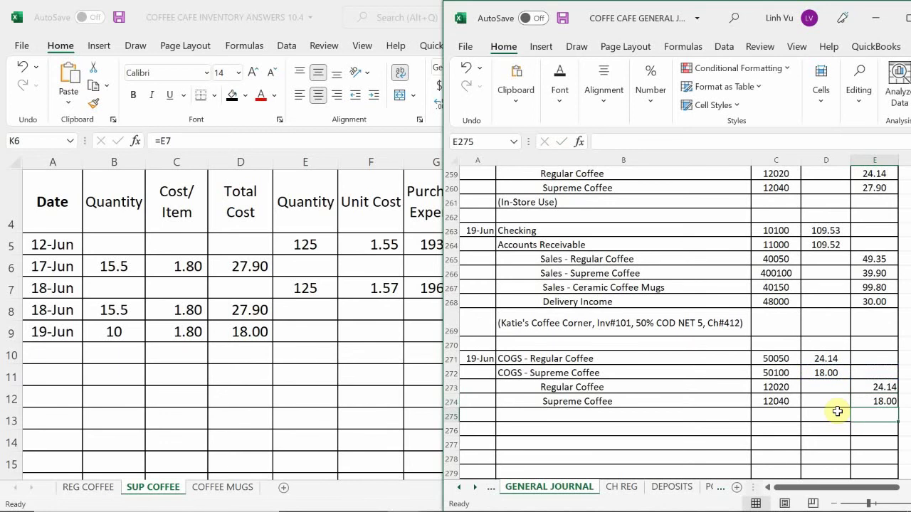
Select journal cell B275, bring up the Katie's Coffee Corner invoice in Word for reference, and return to the general journal.
left_click(527, 416)
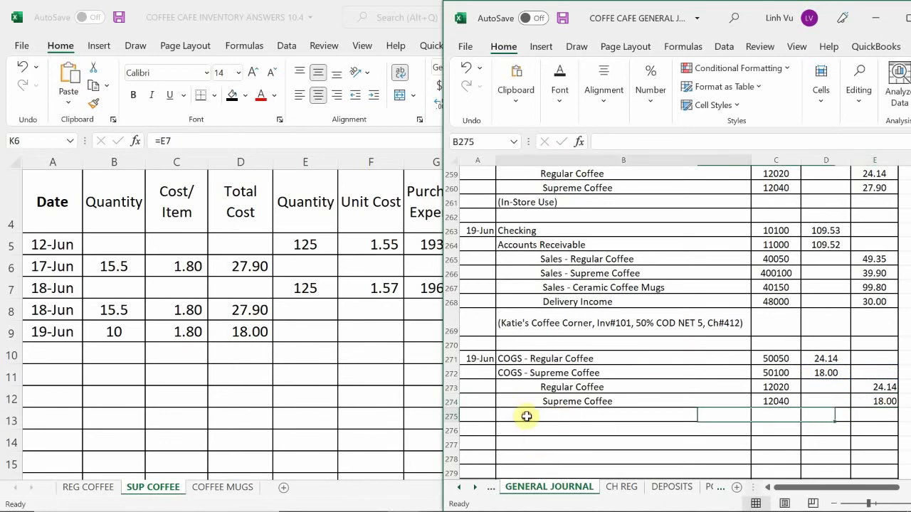
mouse_move(719, 499)
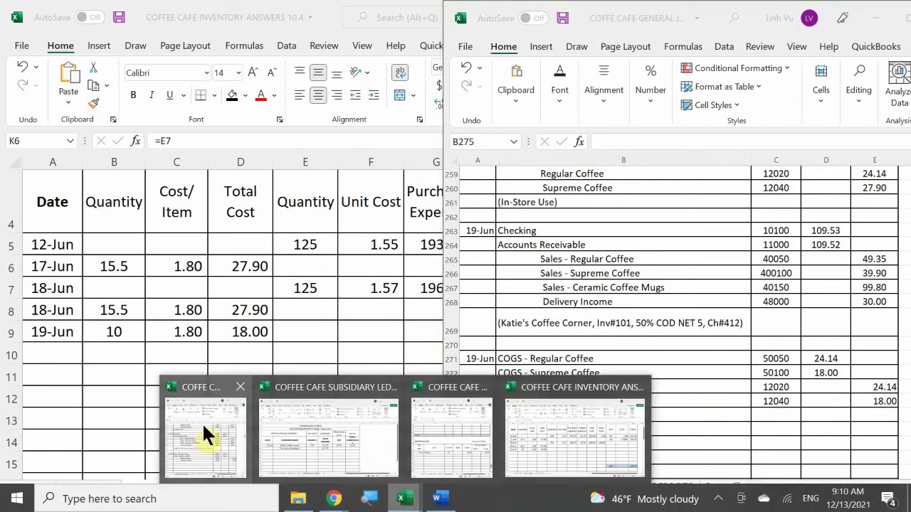
left_click(436, 498)
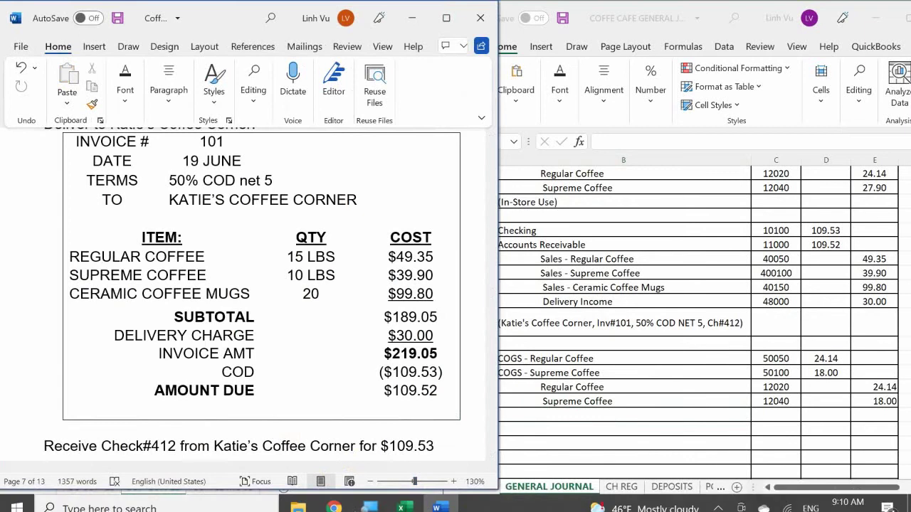
mouse_move(402, 499)
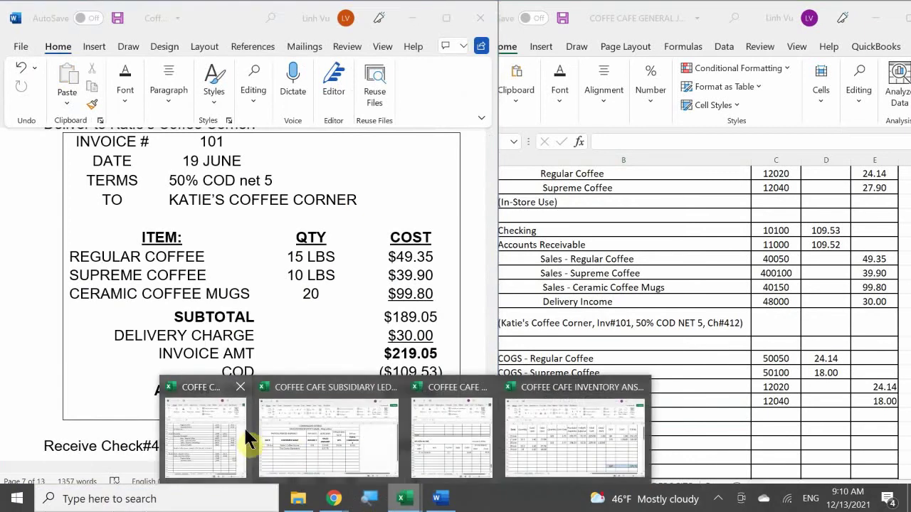
left_click(222, 436)
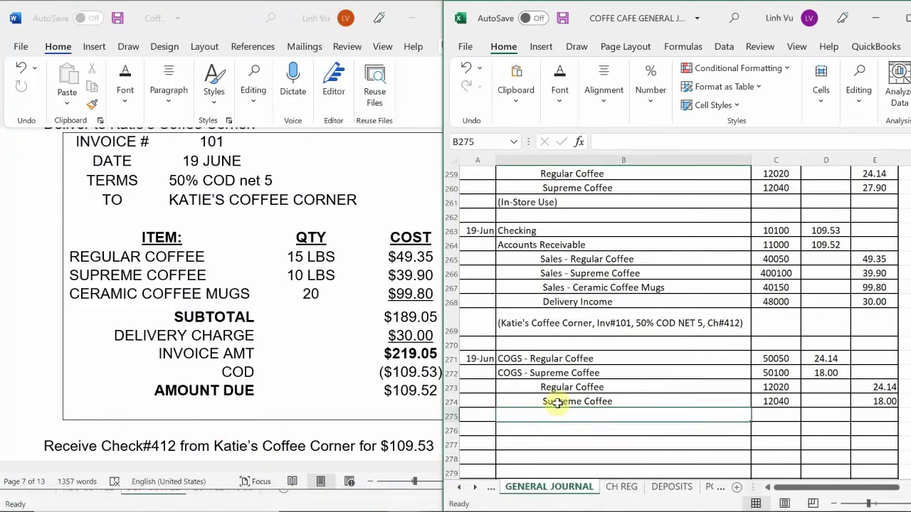
Enter the explanation "(Sold To Katie's Coffee Corner, INV#101)" in B275, below the 19 June COGS journal entry.
left_click(549, 404)
left_click(545, 417)
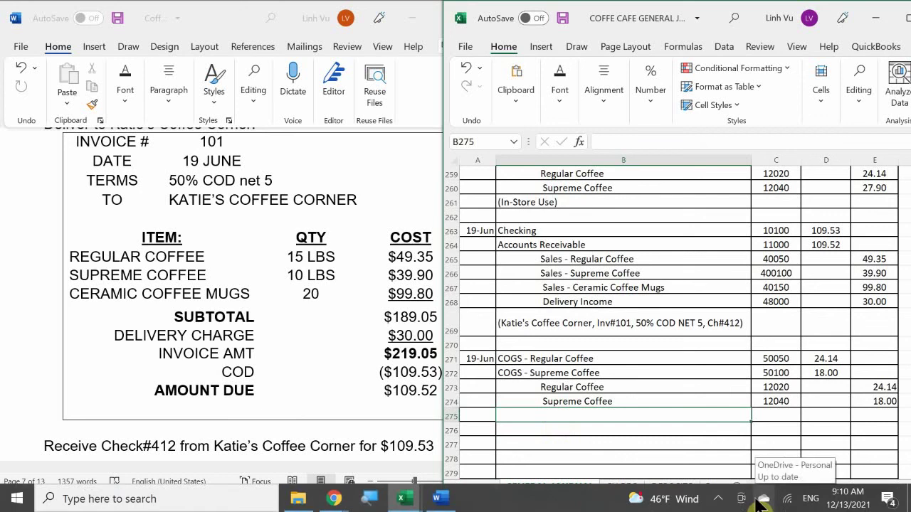
type("(SD")
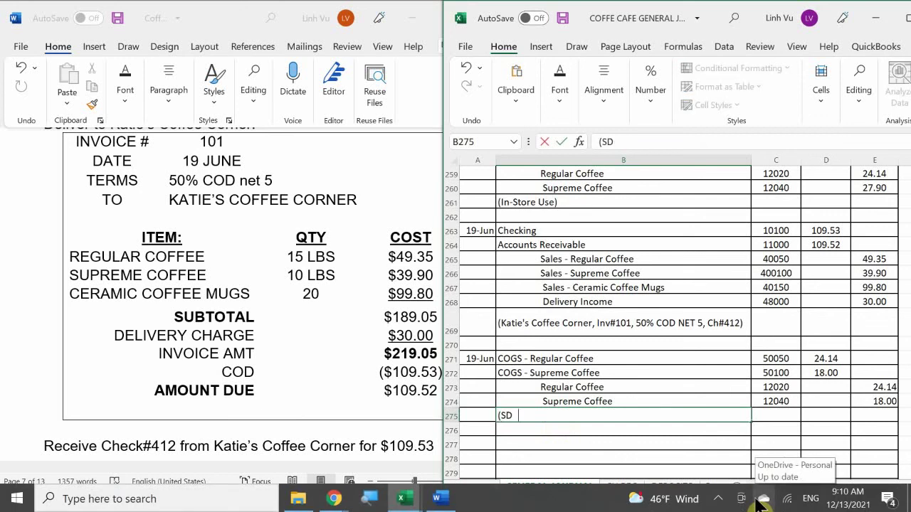
key("BackSpace")
key("BackSpace")
type("o")
key("BackSpace")
type("old To Kati")
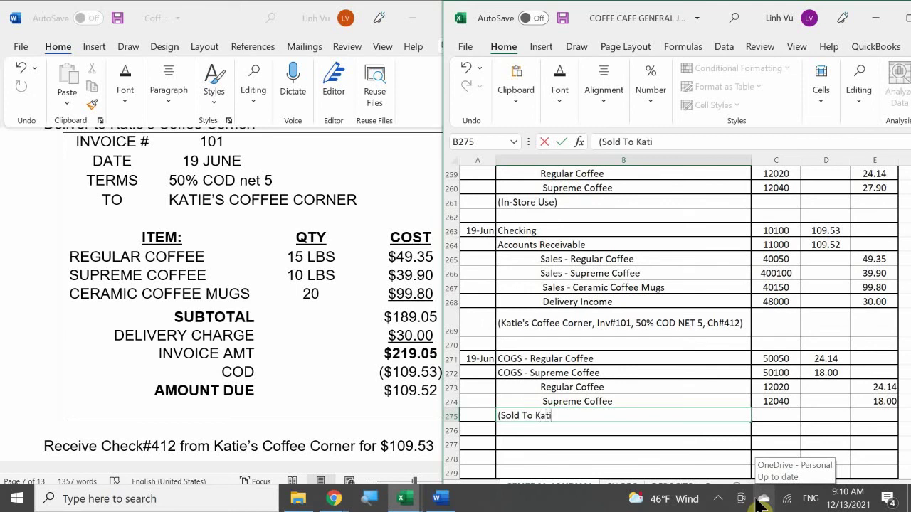
type("e's Coffee ")
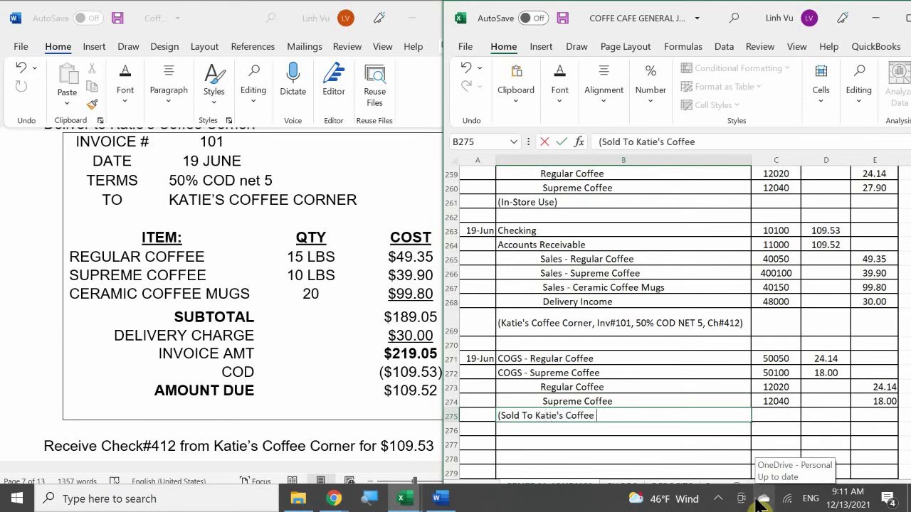
type("Corner")
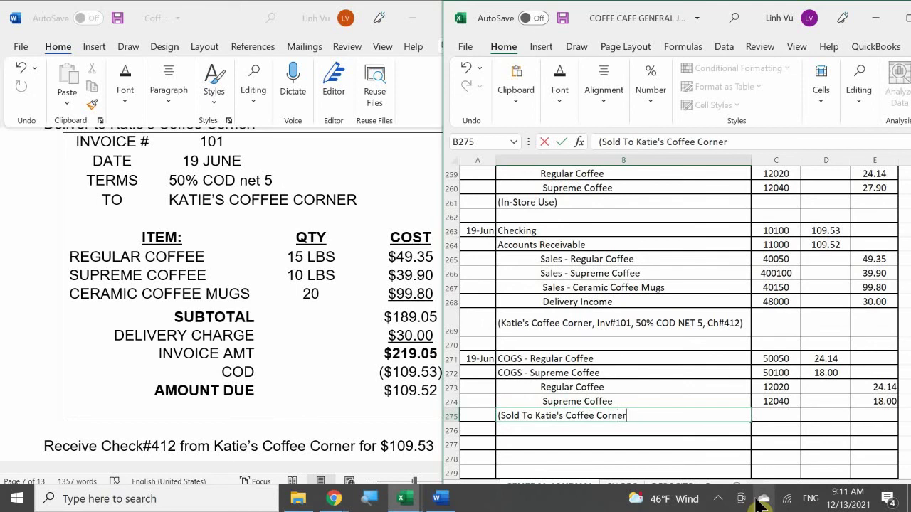
type(", INV#101)")
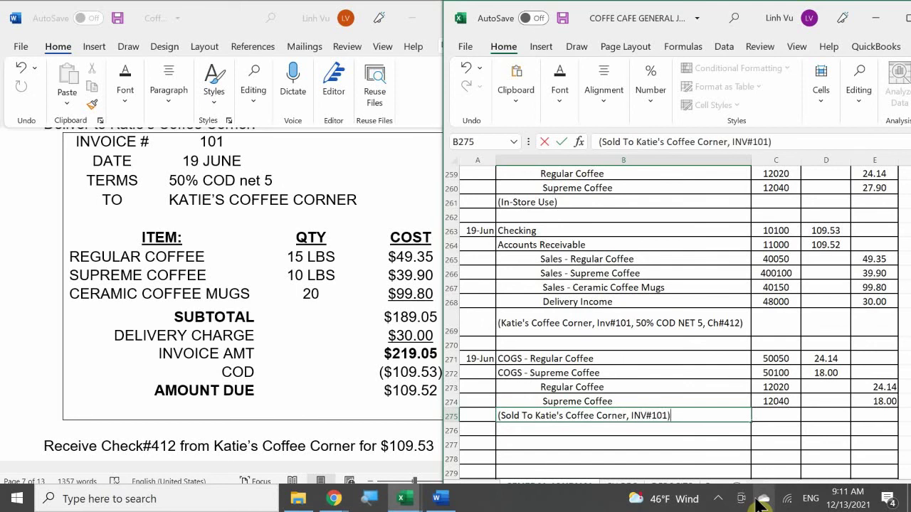
key("Return")
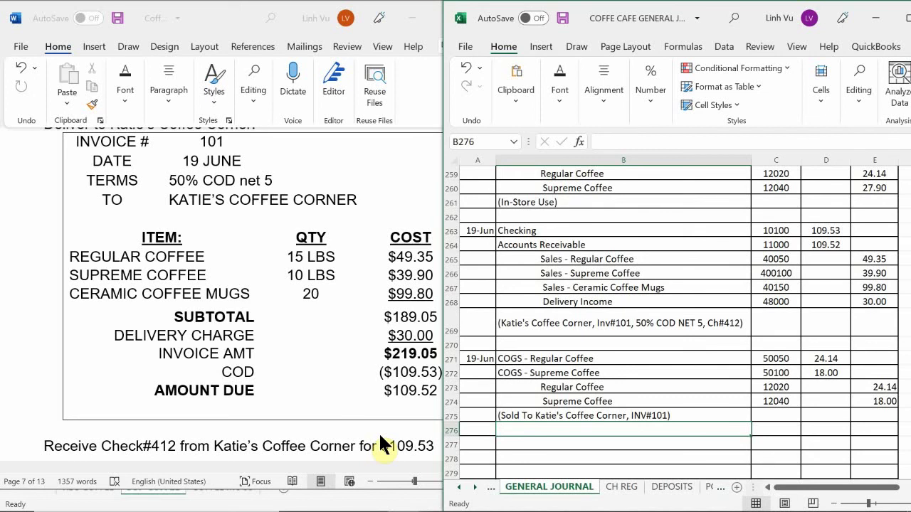
Switch to the general ledger workbook and review the 19 June postings in the Revenues sheet's coffee and mug sales accounts.
mouse_move(356, 509)
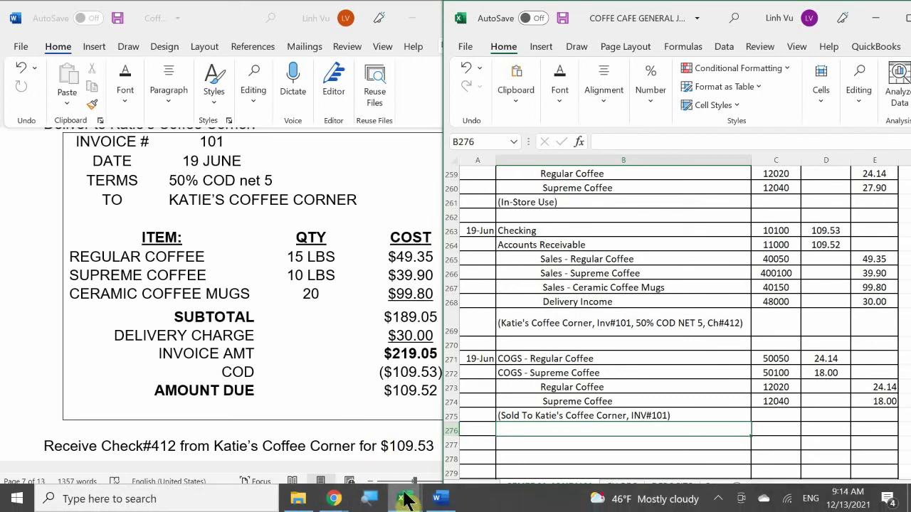
mouse_move(403, 503)
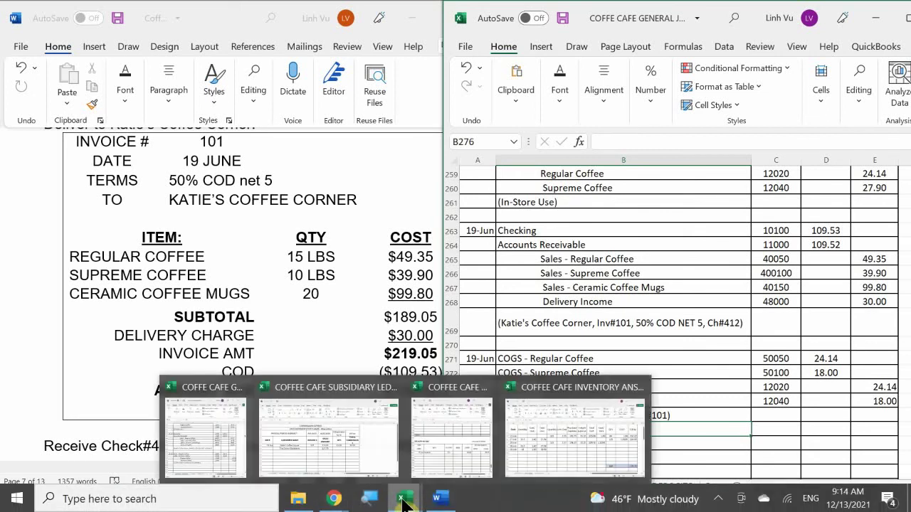
left_click(455, 438)
scroll(201, 329, "up", 2)
scroll(201, 330, "up", 15)
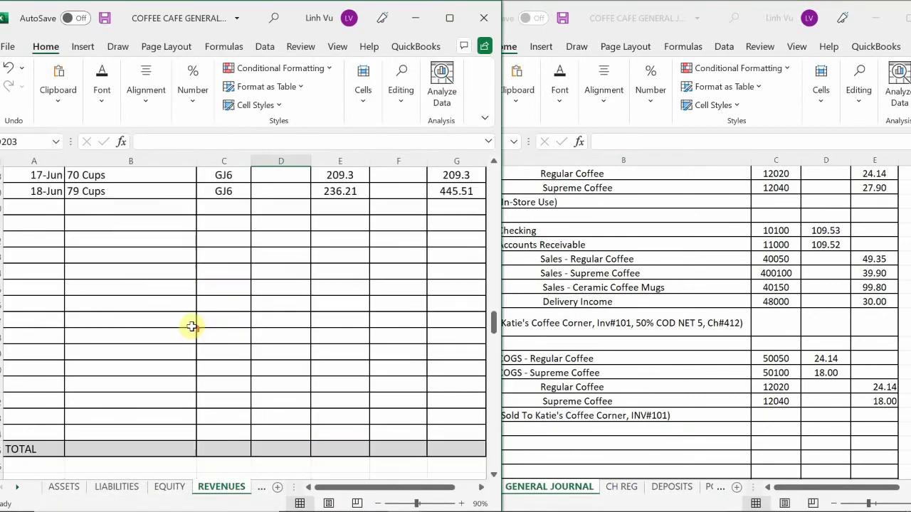
scroll(191, 328, "up", 2)
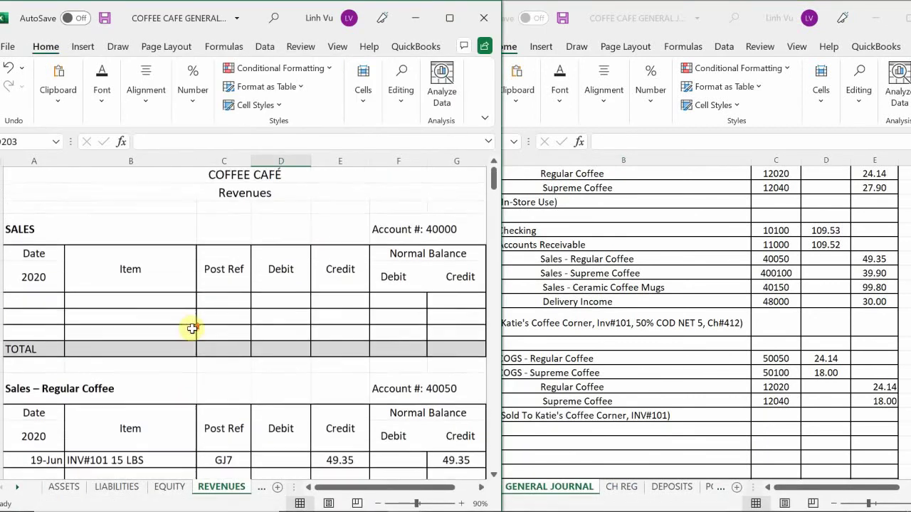
scroll(191, 330, "down", 7)
scroll(190, 335, "down", 11)
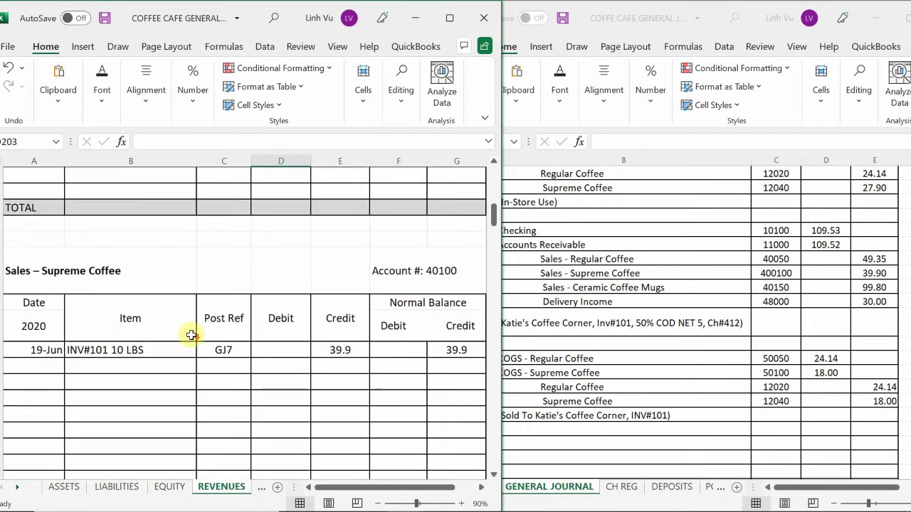
scroll(191, 335, "down", 1)
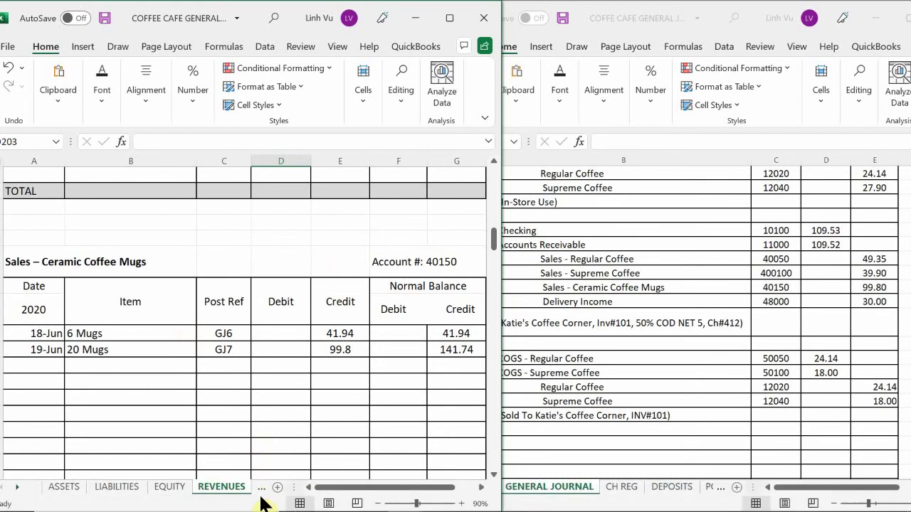
On the COGS sheet, start a new row in the COGS – Regular Coffee account with the date 6/19.
left_click(262, 488)
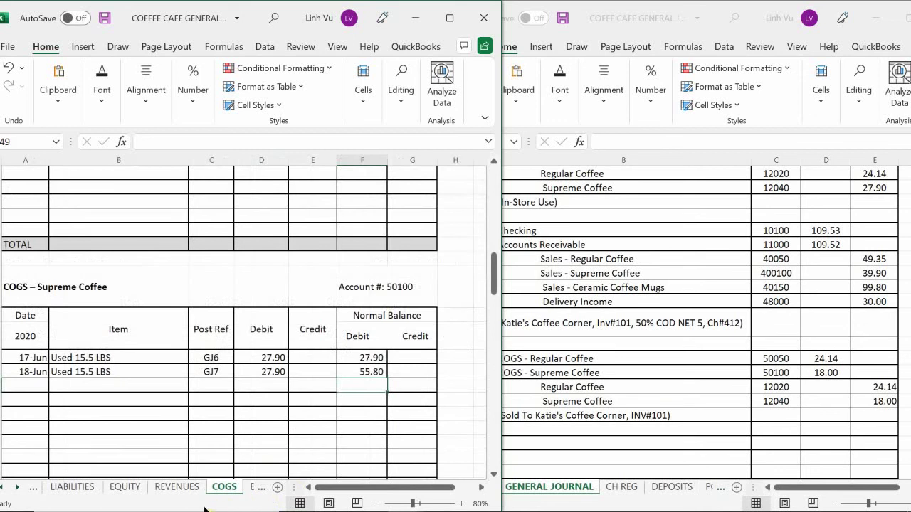
scroll(175, 329, "up", 10)
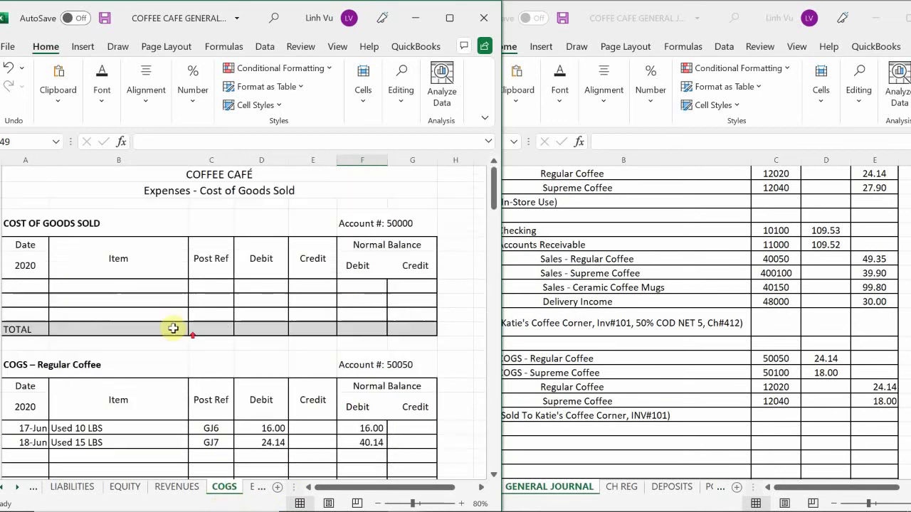
scroll(100, 326, "down", 2)
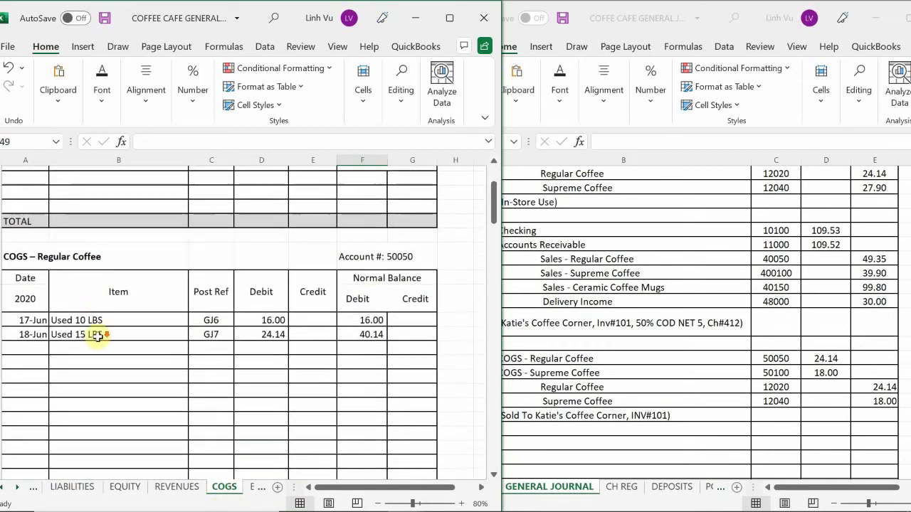
scroll(91, 346, "up", 1)
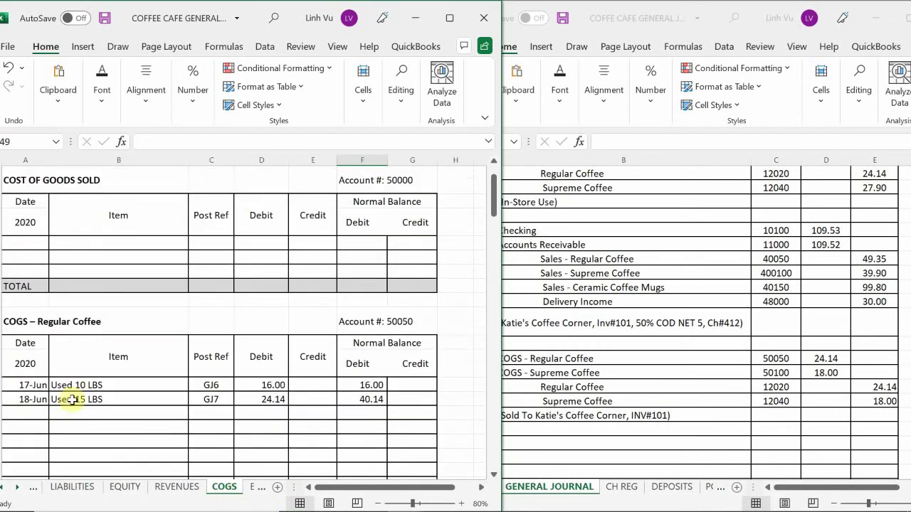
left_click(29, 414)
type("6/19")
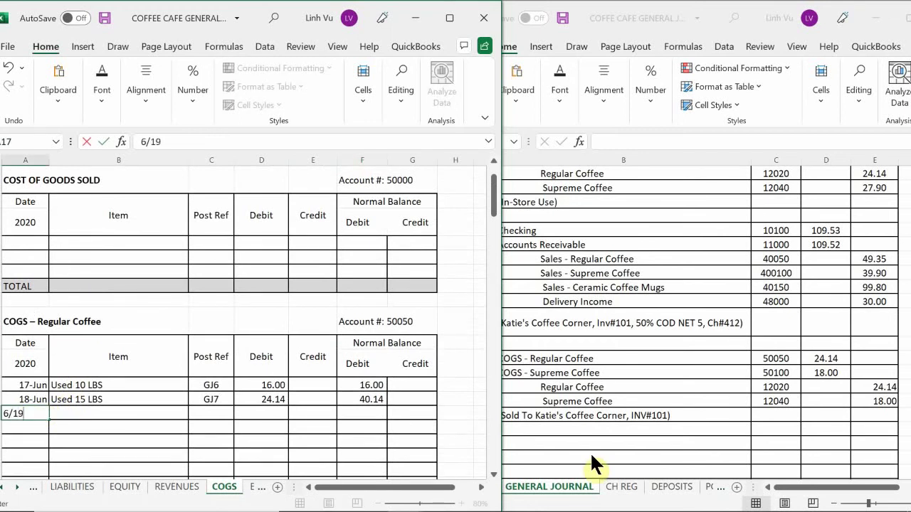
key("Return")
key("Up")
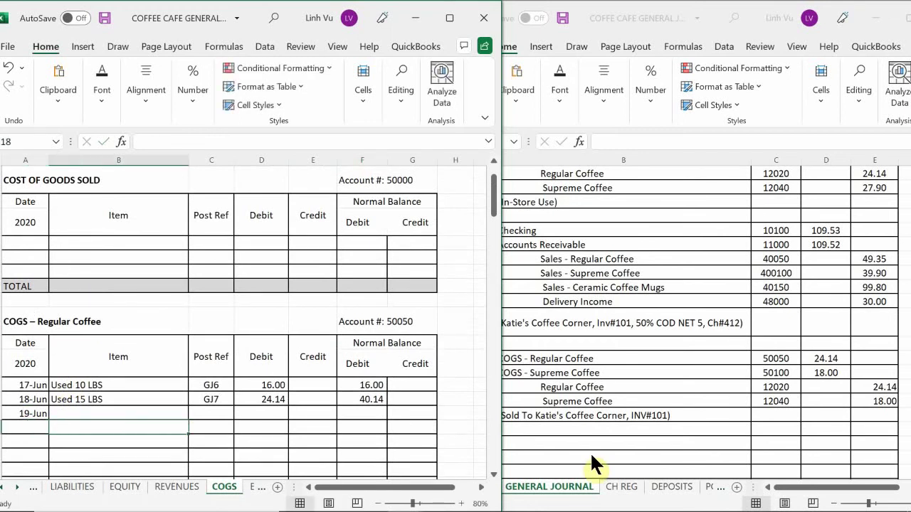
key("Right")
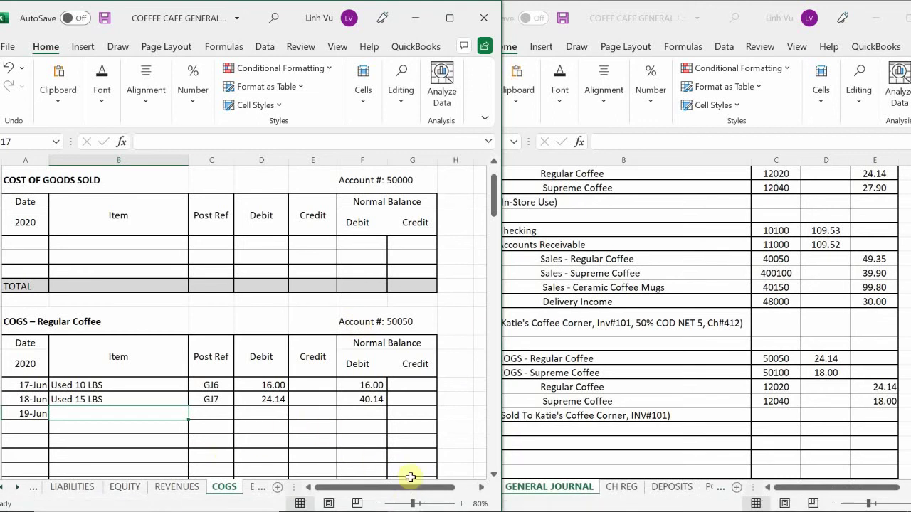
Enlarge the COGS sheet to 90% and narrow the Item column so the whole ledger table fits in view.
left_click(461, 504)
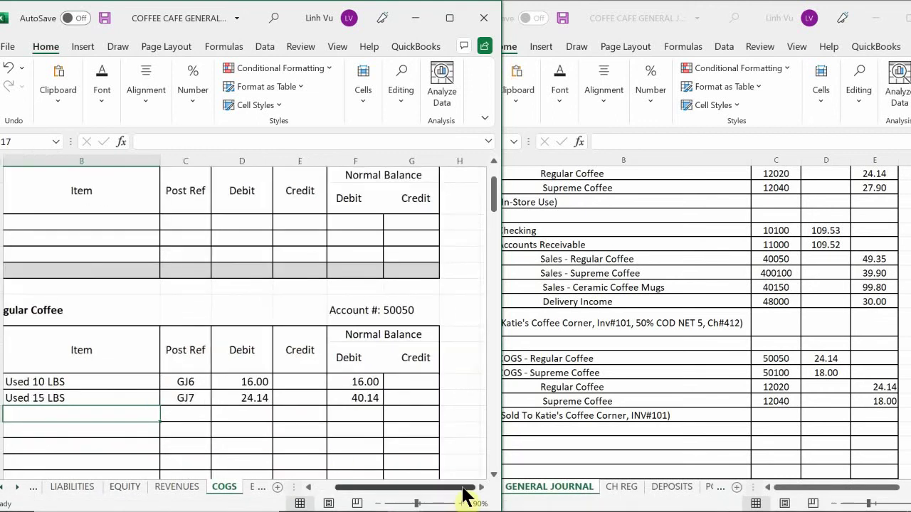
scroll(398, 499, "left", 1)
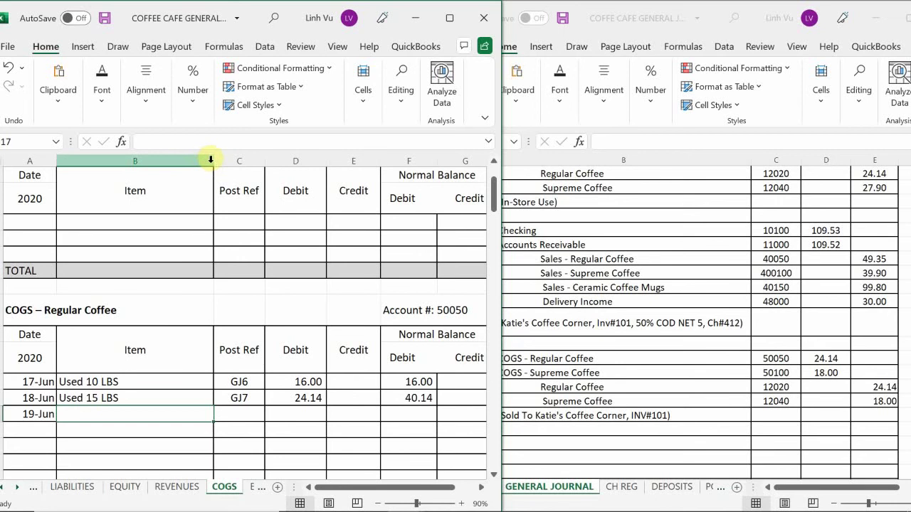
left_click_drag(213, 161, 197, 163)
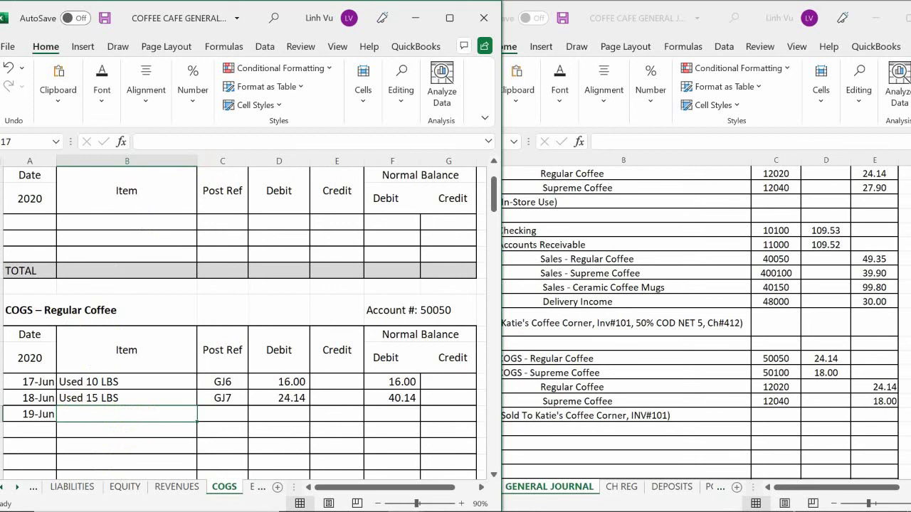
Complete the 19 June Regular Coffee row with item "Sold 15 LBS", post reference GJ7 and debit 24.14.
type("Sold")
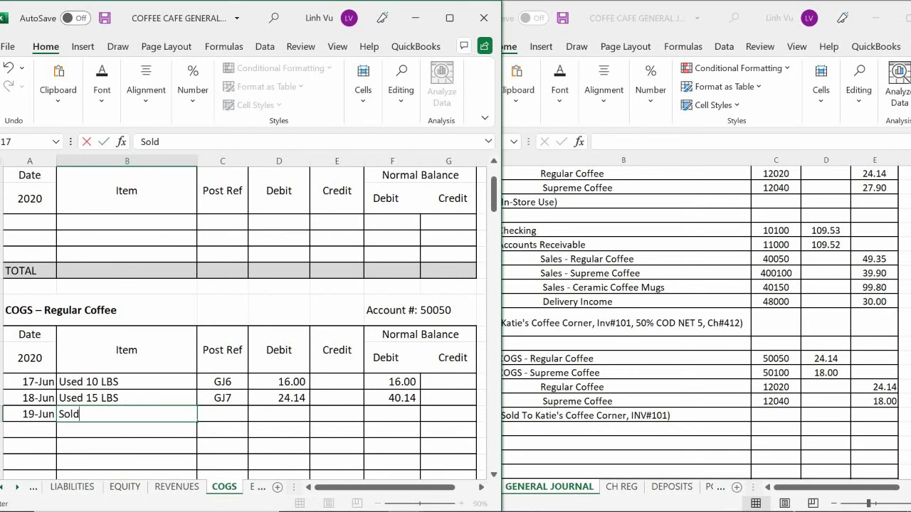
type(" 15 LBS")
key("Tab")
type("GJ")
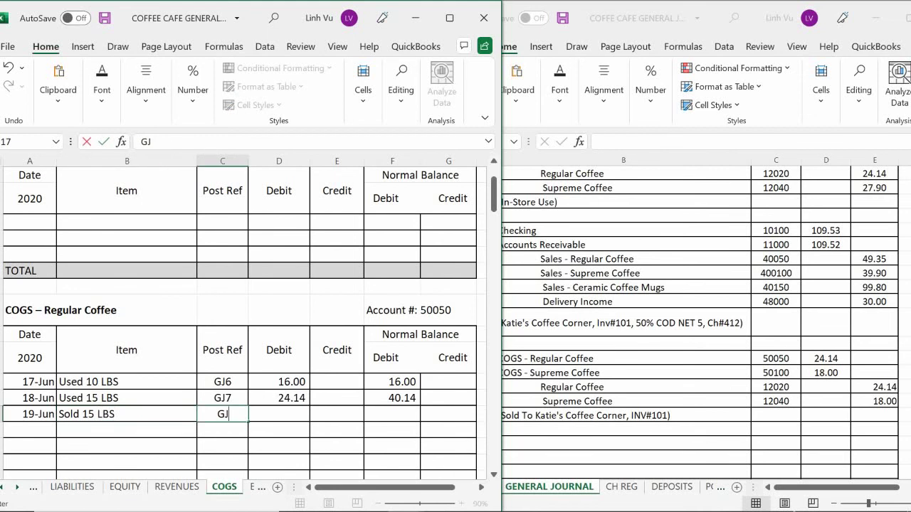
type("7")
key("Tab")
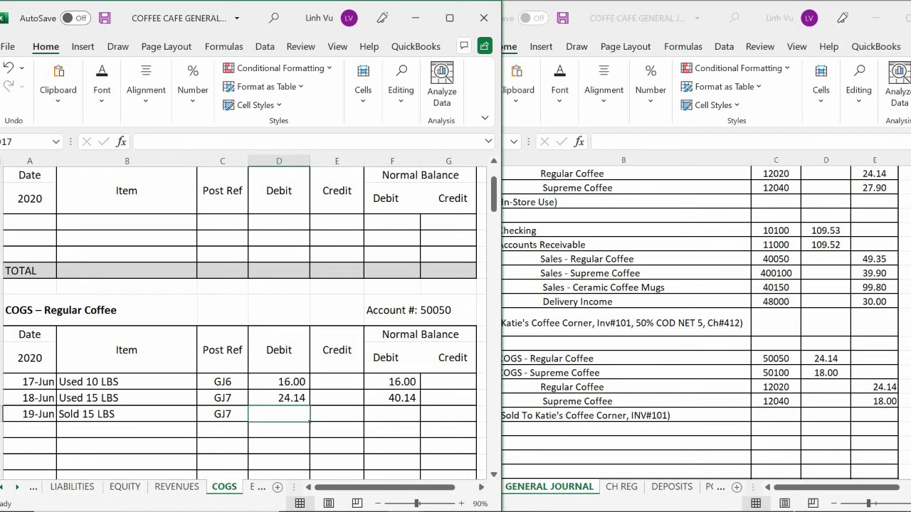
type("24.14")
key("Return")
Fill the running debit balance formula from the 18 June row down to the 19 June row of COGS – Regular Coffee.
left_click(392, 414)
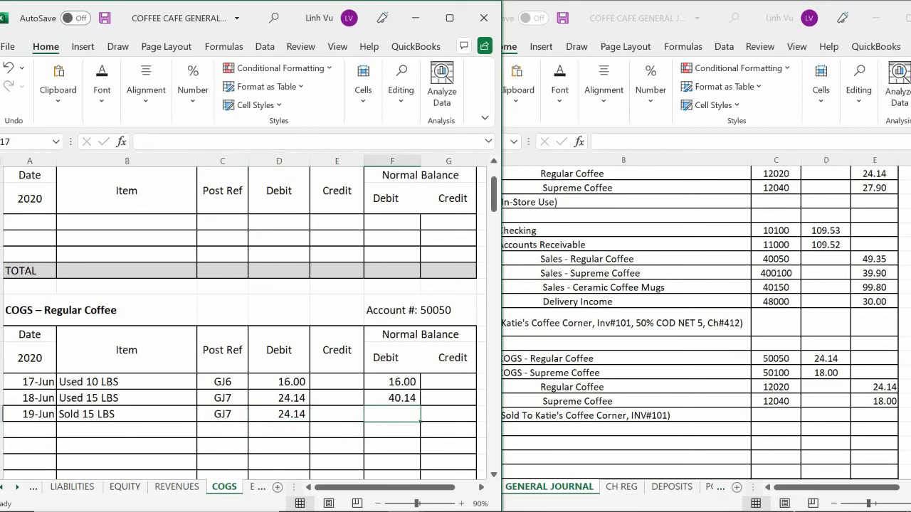
type("=")
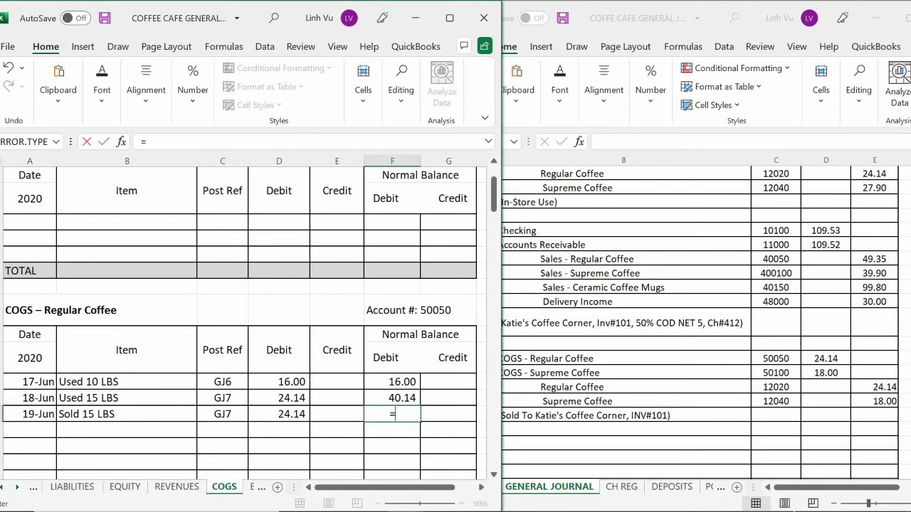
key("BackSpace")
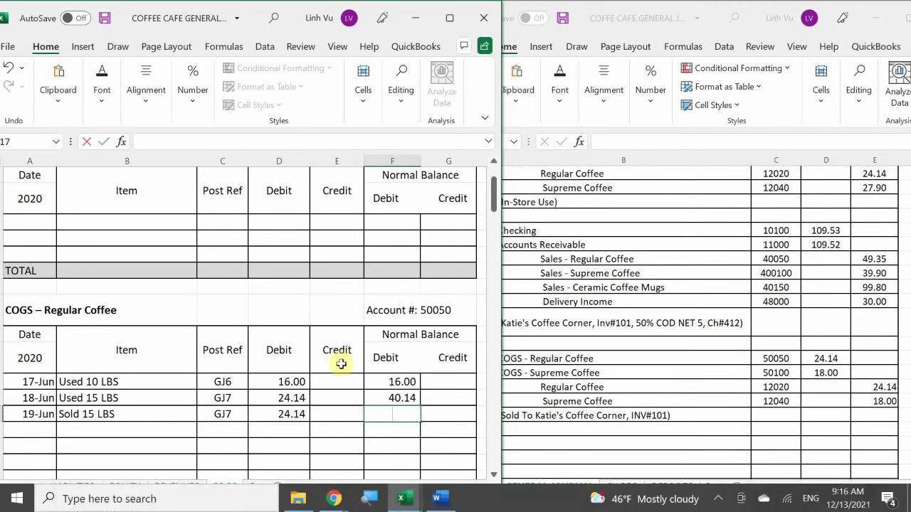
left_click(401, 399)
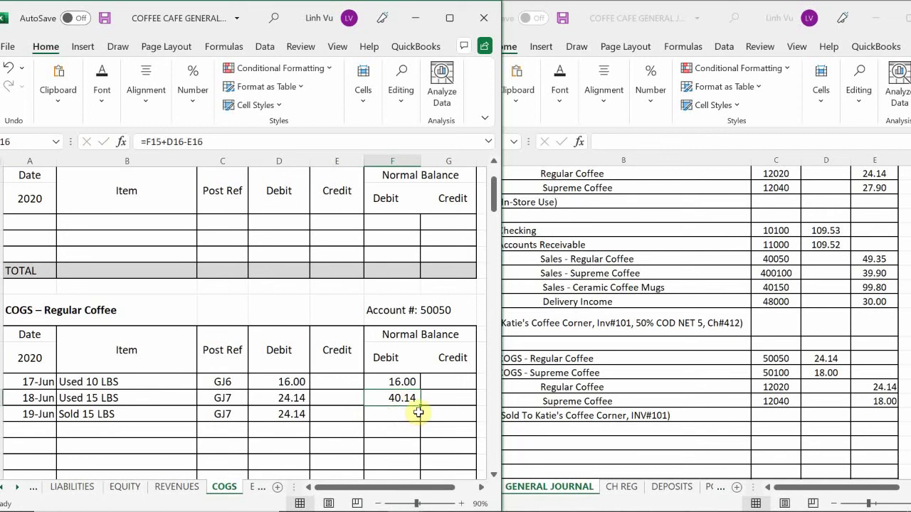
left_click_drag(419, 407, 420, 423)
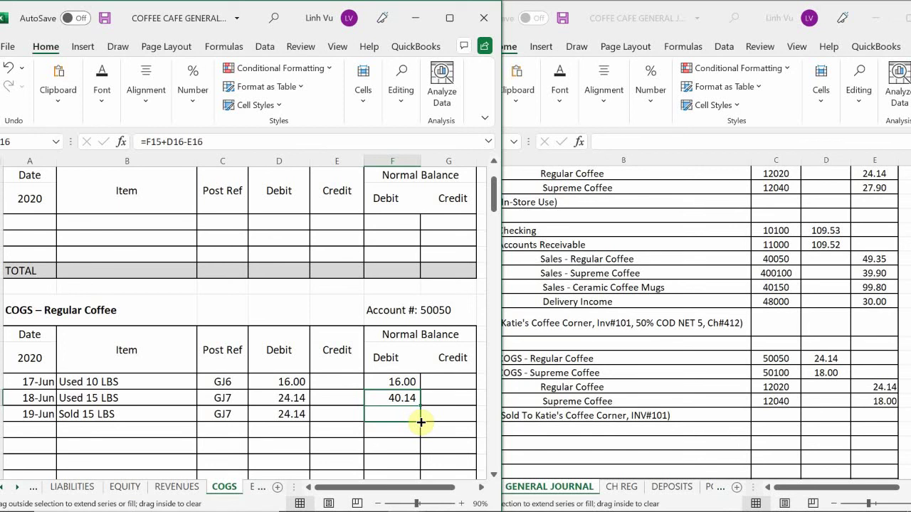
left_click_drag(420, 423, 419, 421)
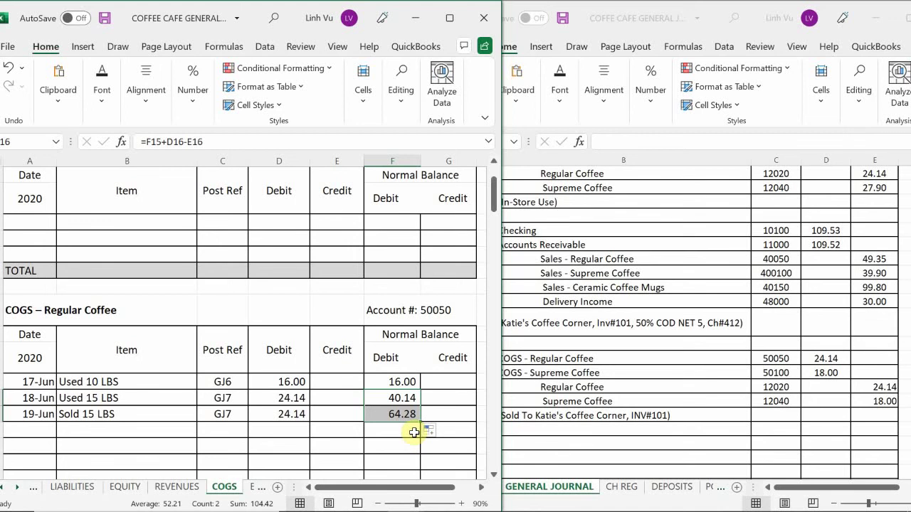
Start a new row in the COGS – Supreme Coffee account with the date 6/19.
scroll(175, 397, "down", 10)
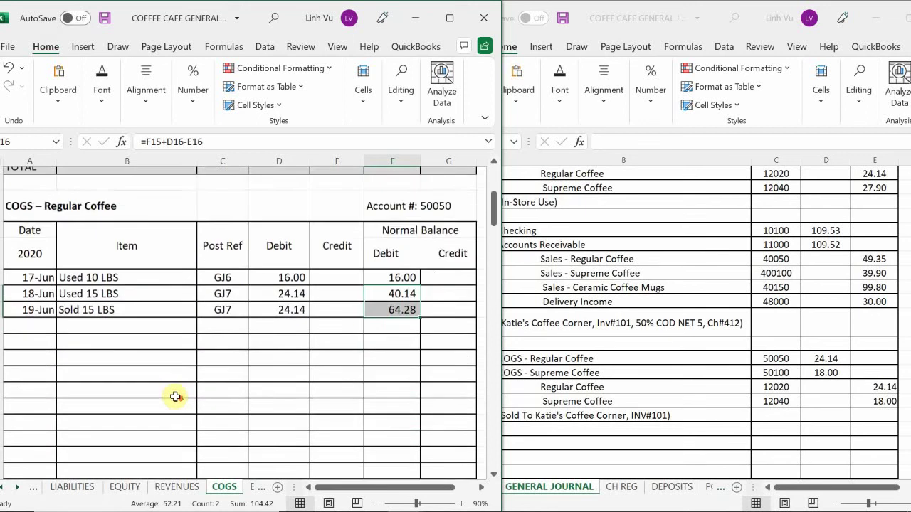
scroll(175, 396, "down", 7)
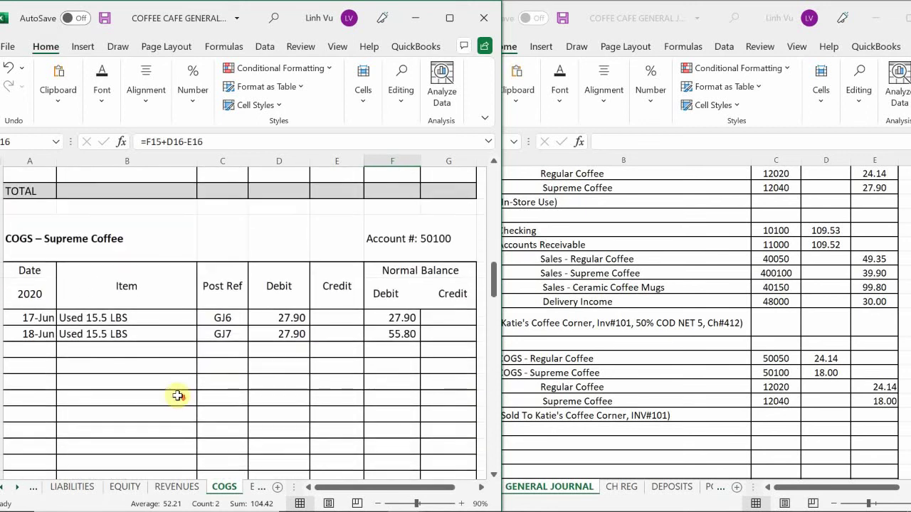
scroll(177, 396, "up", 1)
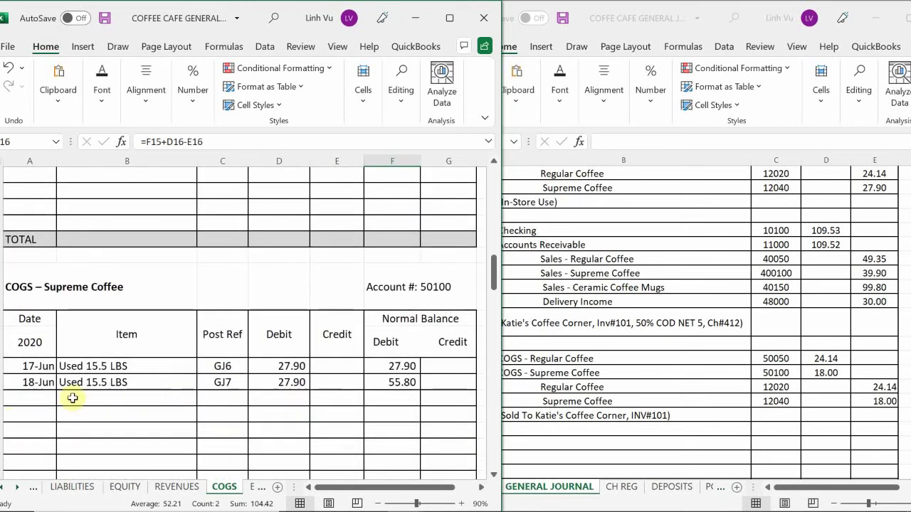
left_click(32, 399)
type("6/")
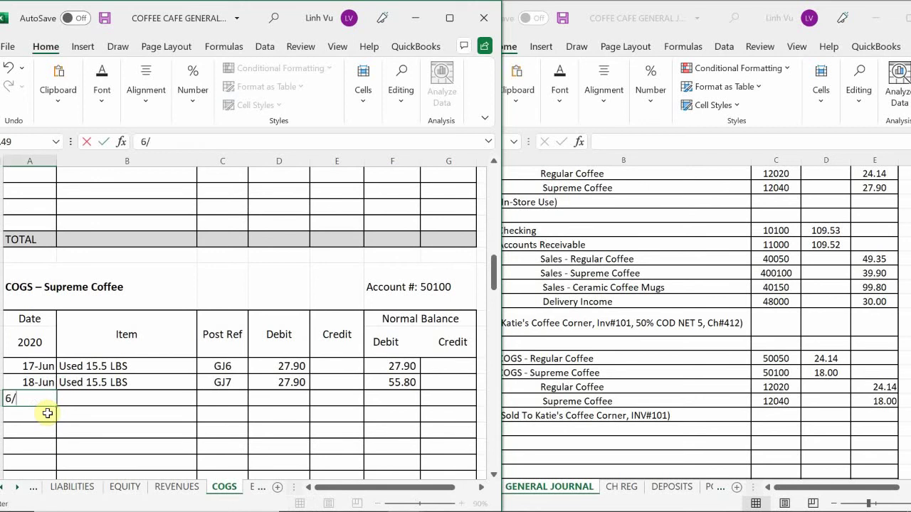
type("19")
key("Return")
key("Up")
key("Right")
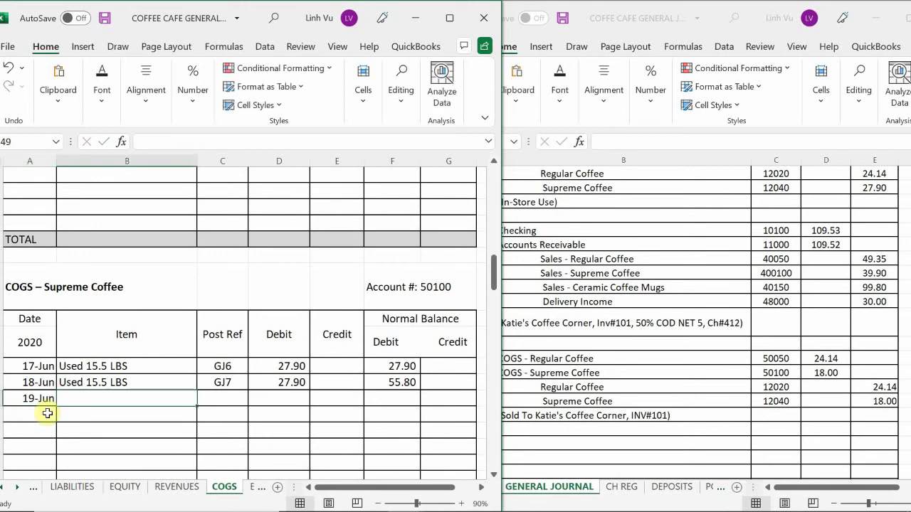
Complete the 19 June COGS – Supreme Coffee row with item "Sold 10 LBS", post reference GJ7 and debit 18.
type("S")
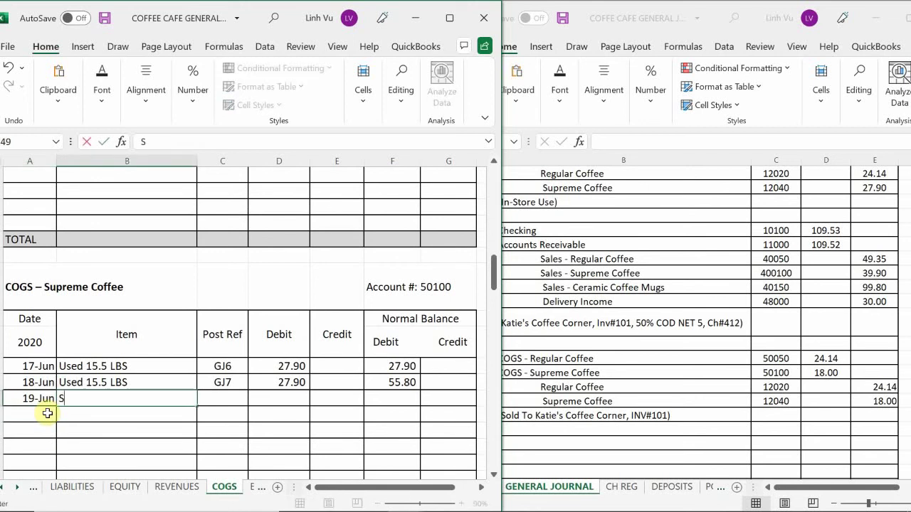
type("old 10 LBS")
key("Tab")
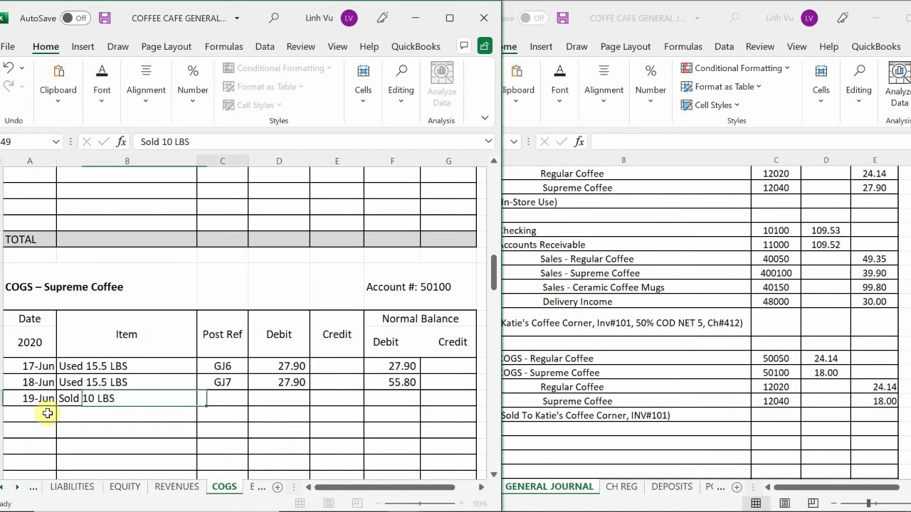
type("GJ7")
key("Tab")
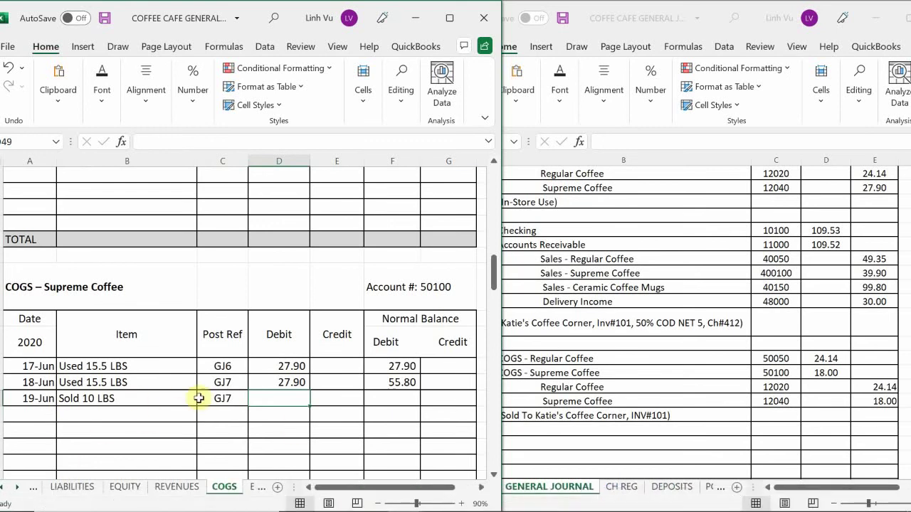
type("18")
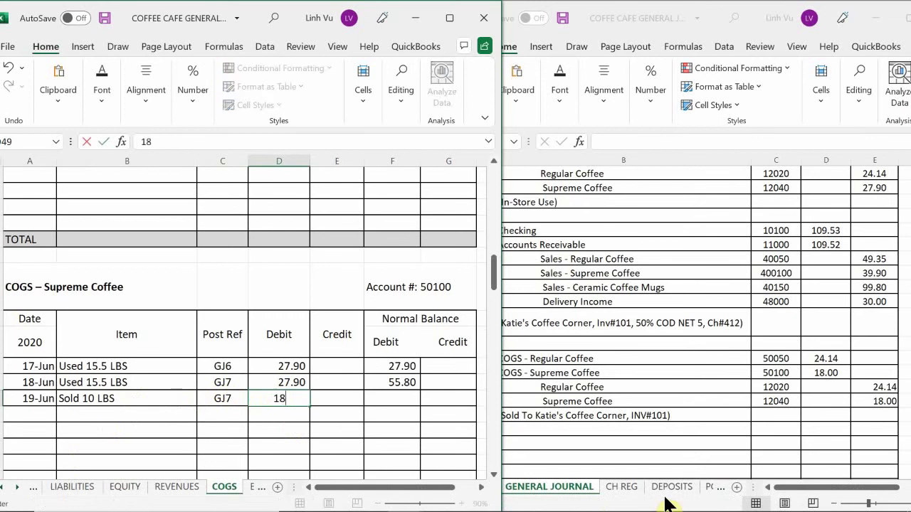
key("Return")
Fill the running debit balance formula from the 18 June row down to the 19 June row of COGS – Supreme Coffee.
key("Right")
key("Right")
key("Up")
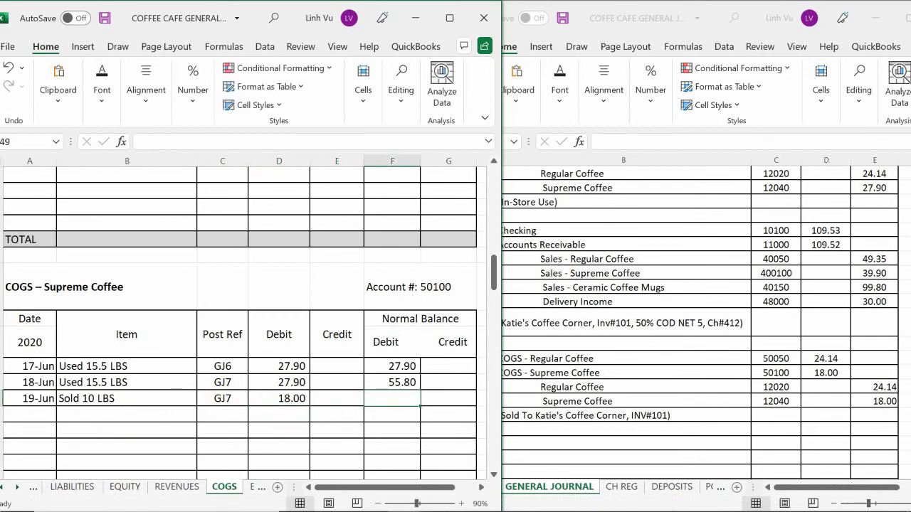
left_click(406, 382)
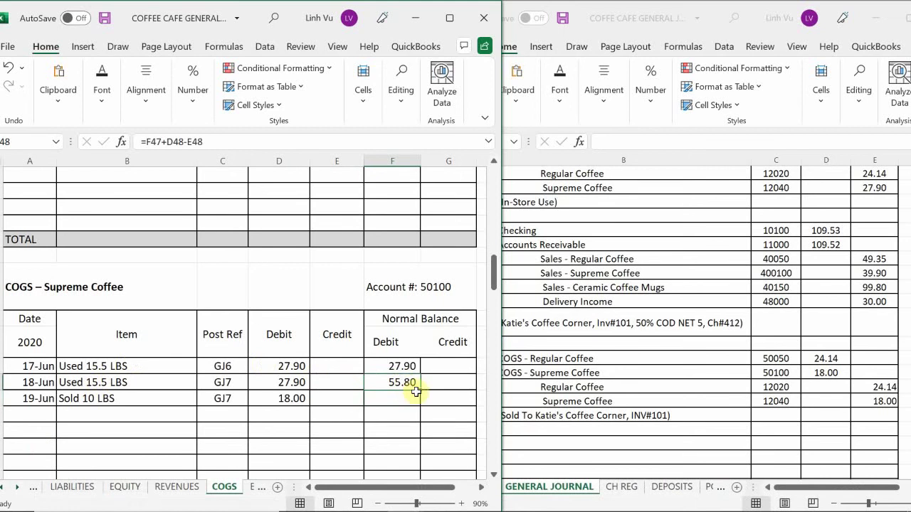
left_click_drag(419, 389, 421, 407)
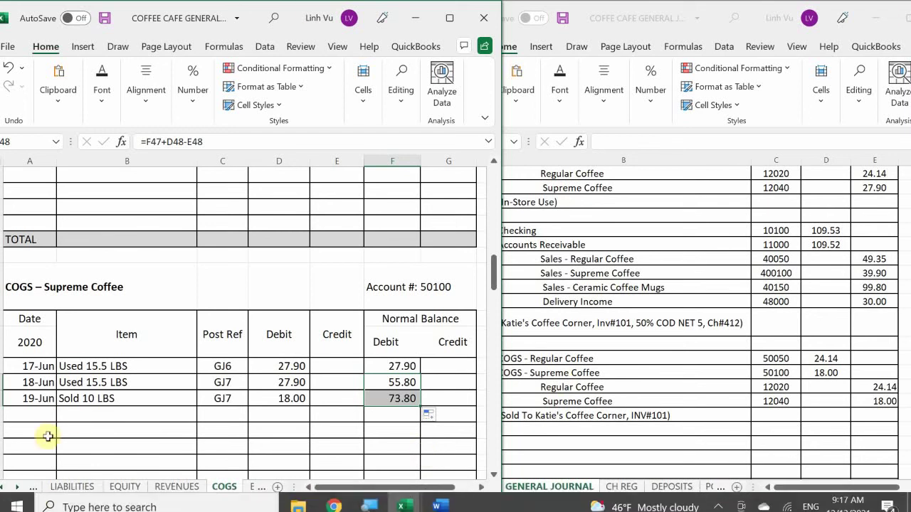
On the ASSETS sheet, start a new row in the Regular Coffee account with the date 6/19.
left_click(12, 488)
left_click(12, 488)
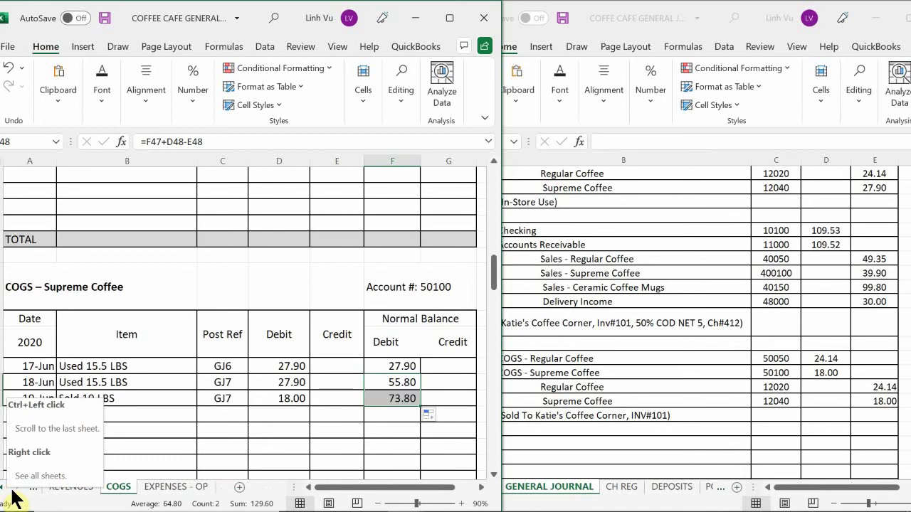
left_click(183, 416)
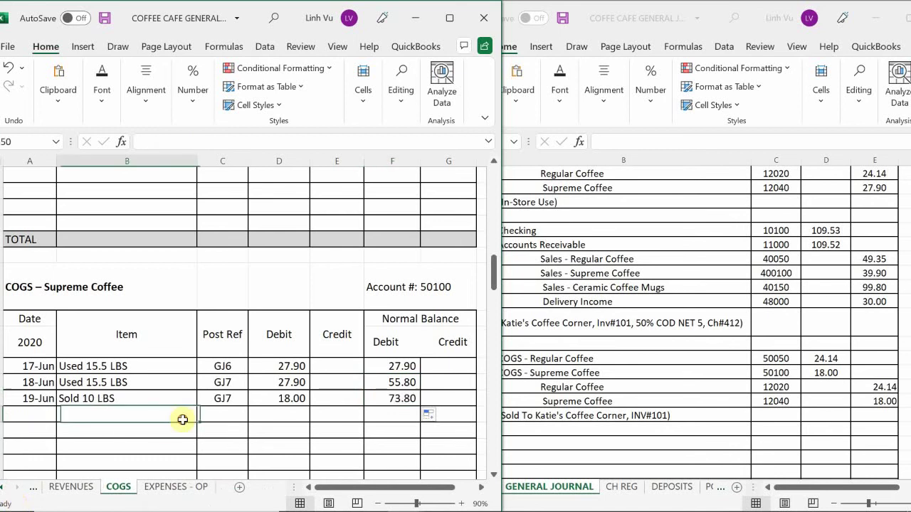
left_click(9, 488)
left_click(9, 488)
left_click(9, 488)
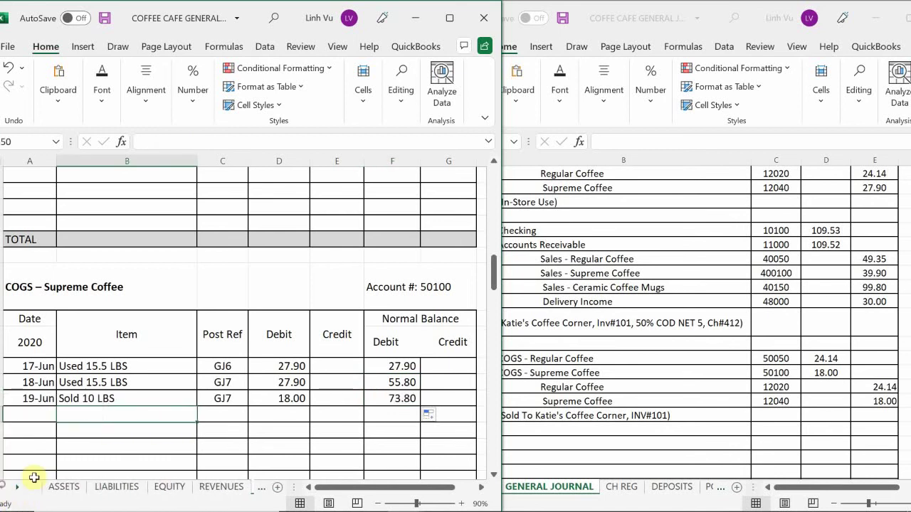
left_click(69, 488)
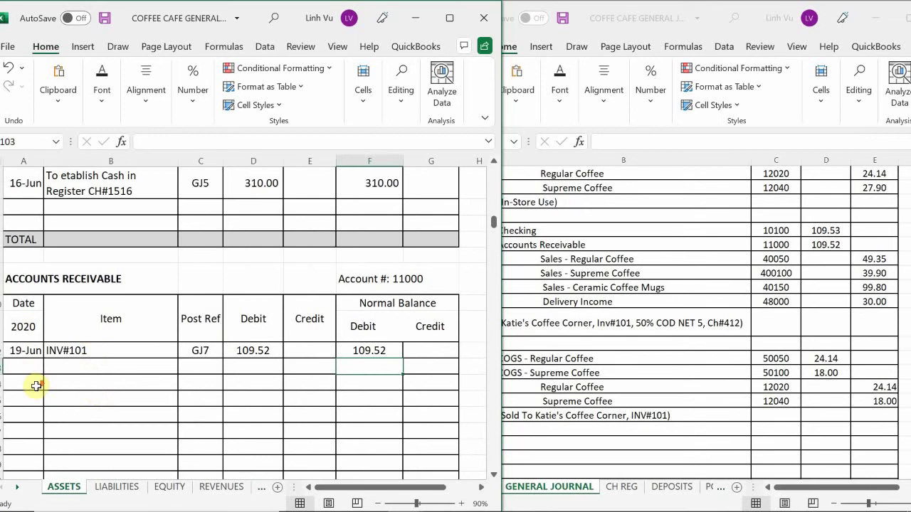
scroll(35, 386, "down", 20)
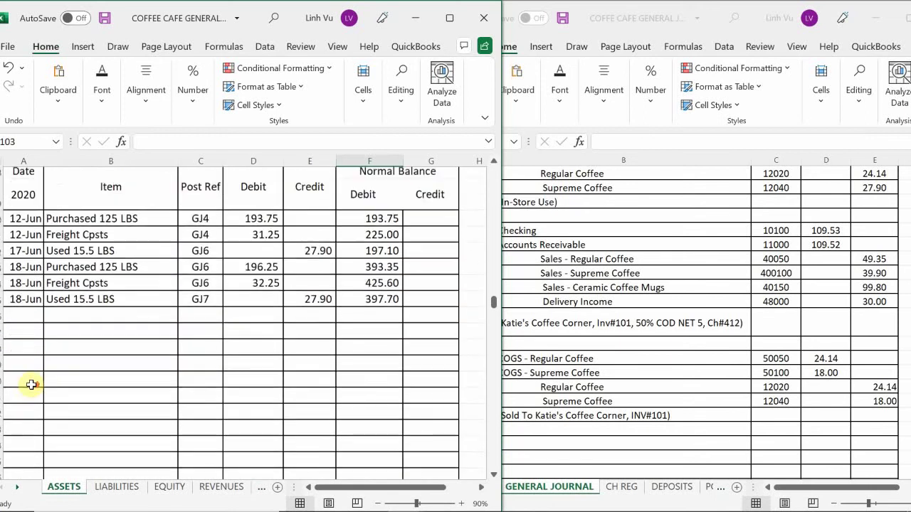
scroll(31, 385, "down", 15)
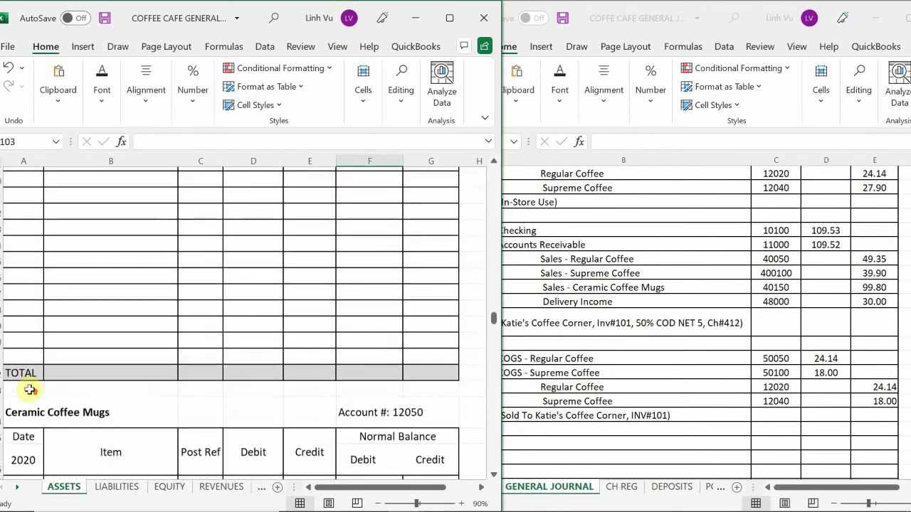
scroll(30, 390, "up", 10)
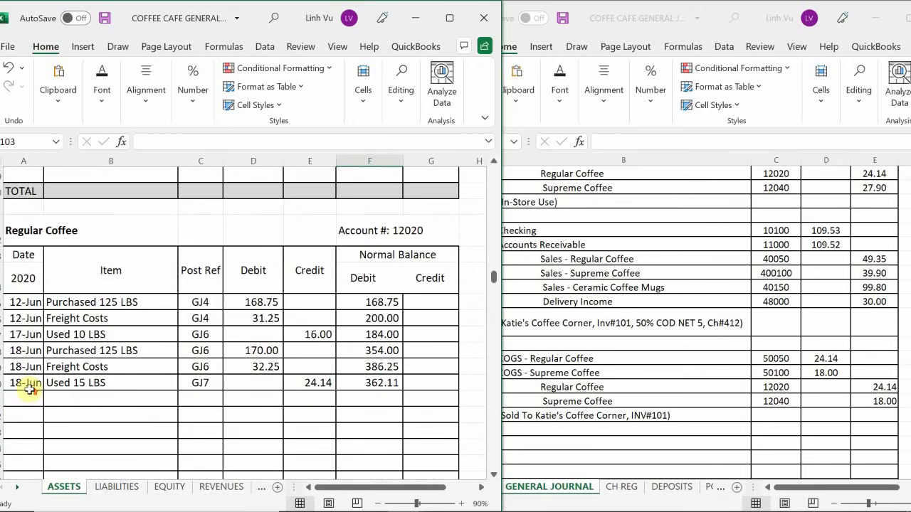
double_click(22, 398)
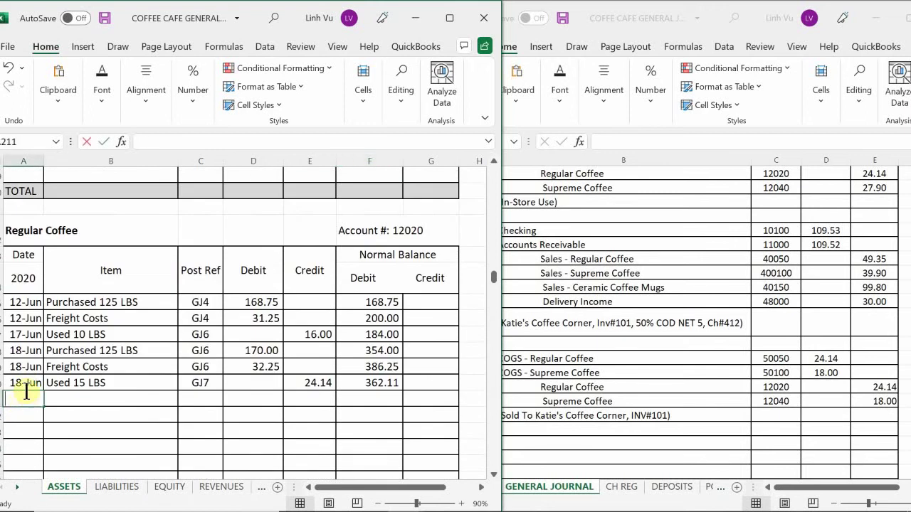
type("6/19")
key("Tab")
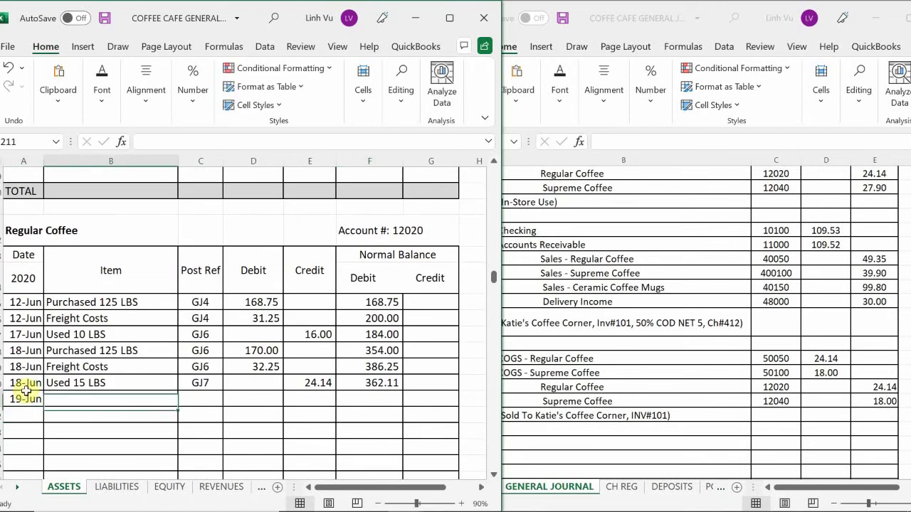
Enter item "Sold 15 LBS" and post reference GJ7 in the 19 June row of the Regular Coffee asset account.
type("S")
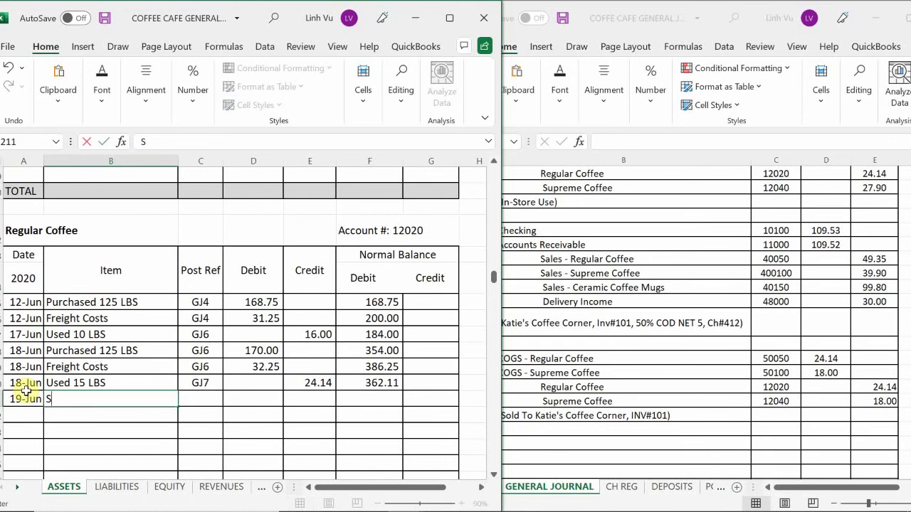
type("old 1")
type("5 LBS")
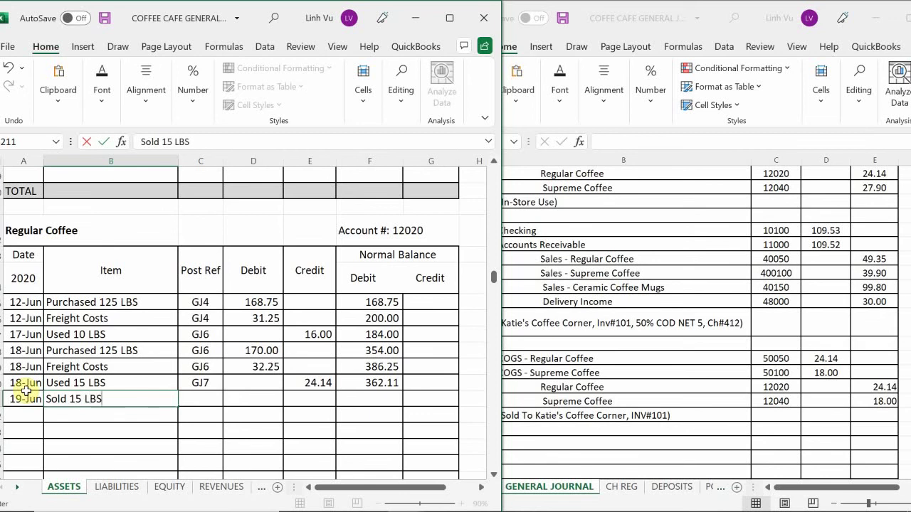
key("Tab")
type("GJ7")
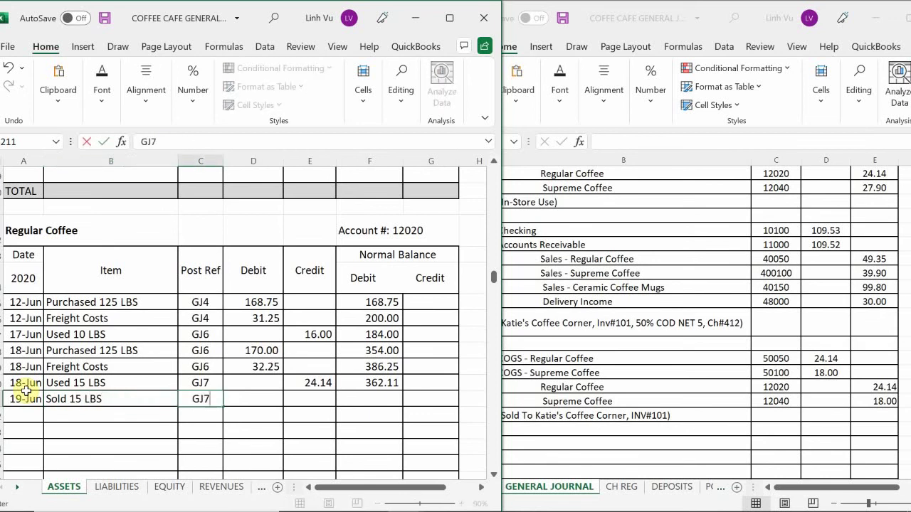
key("Return")
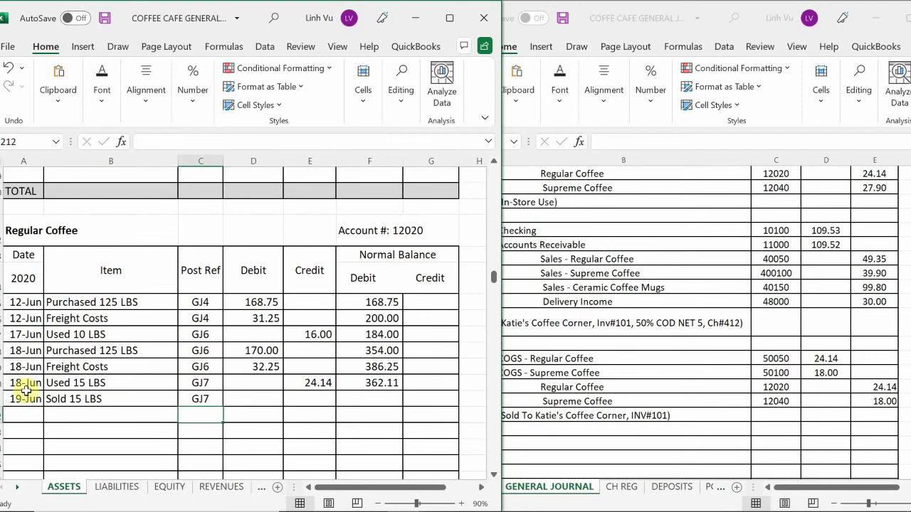
Credit 24.14 in the 19 June Regular Coffee asset row and fill the running balance formula down from the 18 June row.
key("Right")
key("Up")
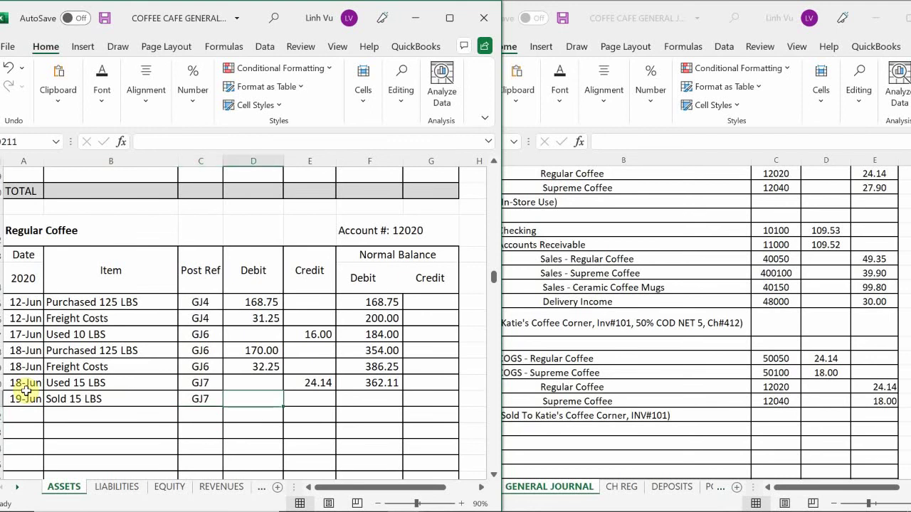
key("Right")
type("24.14")
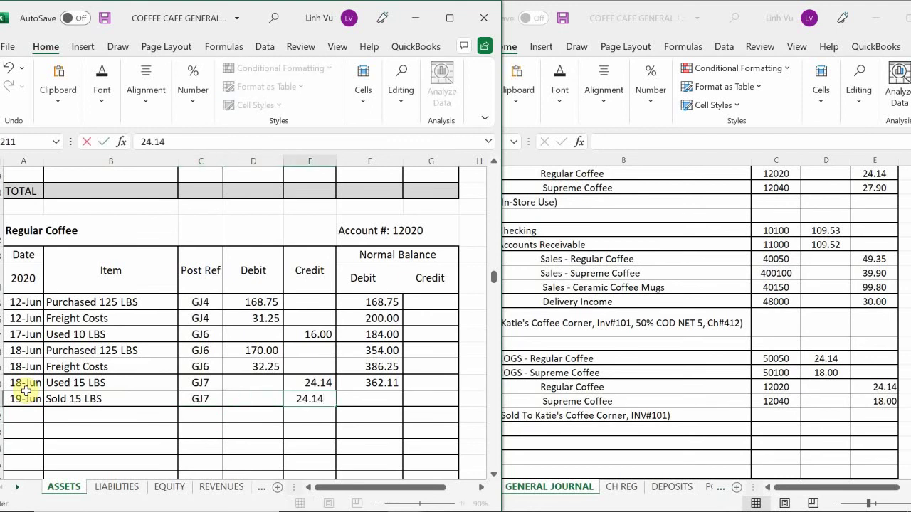
key("Return")
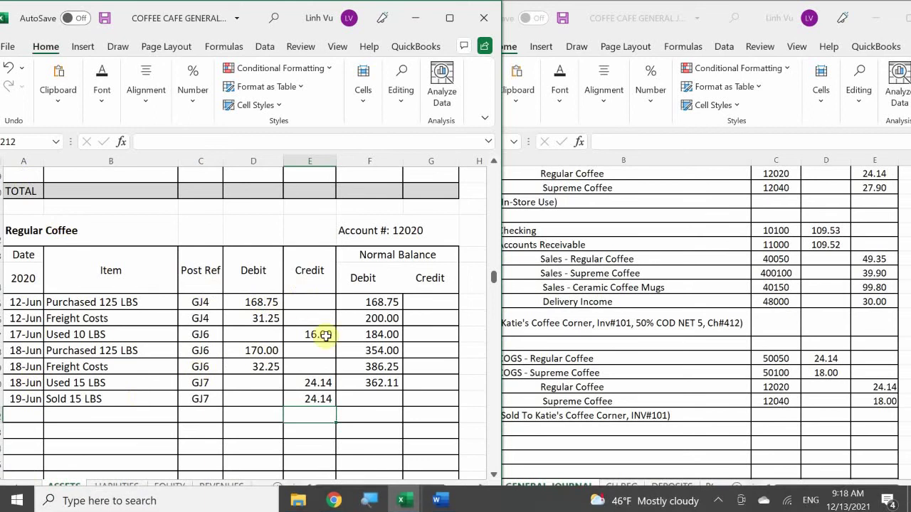
left_click(375, 382)
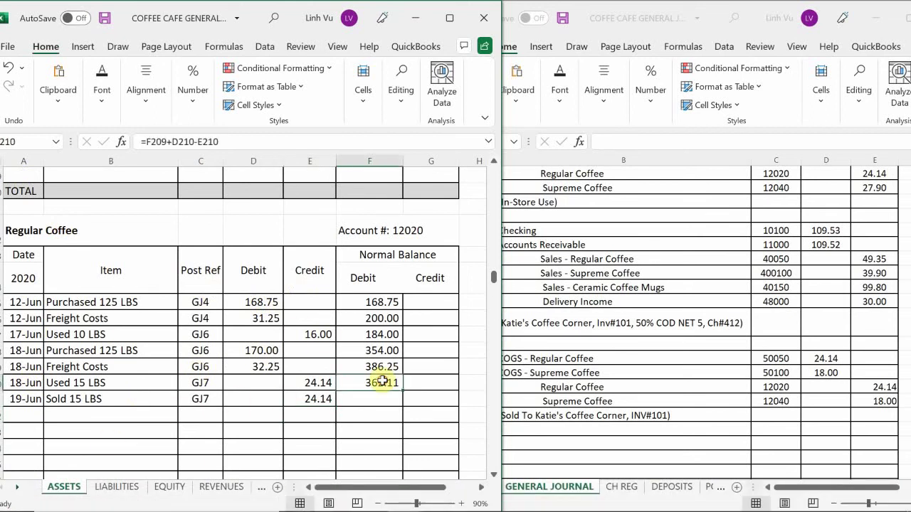
left_click_drag(404, 390, 402, 406)
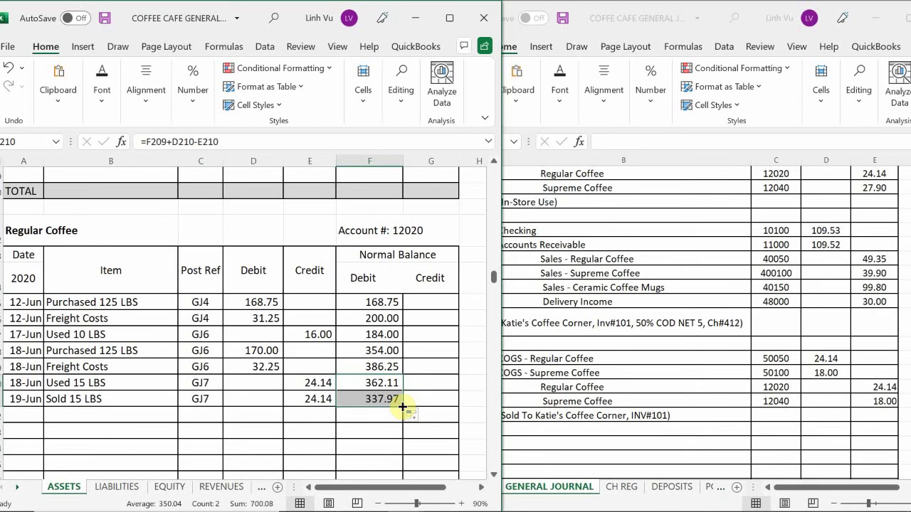
Switch to the COFFEE CAFE INVENTORY ANSWERS 10.4 workbook and check the inventory on hand for Regular Coffee and Supreme Coffee.
left_click(403, 499)
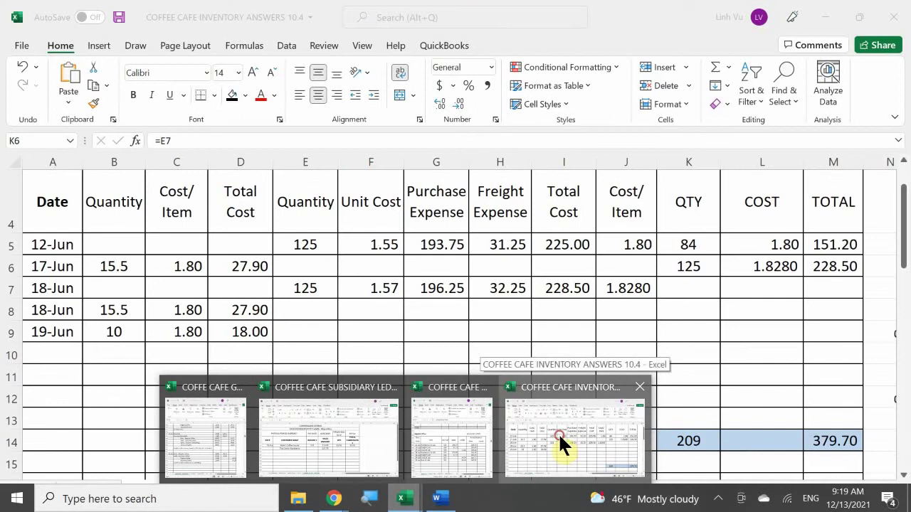
left_click(559, 434)
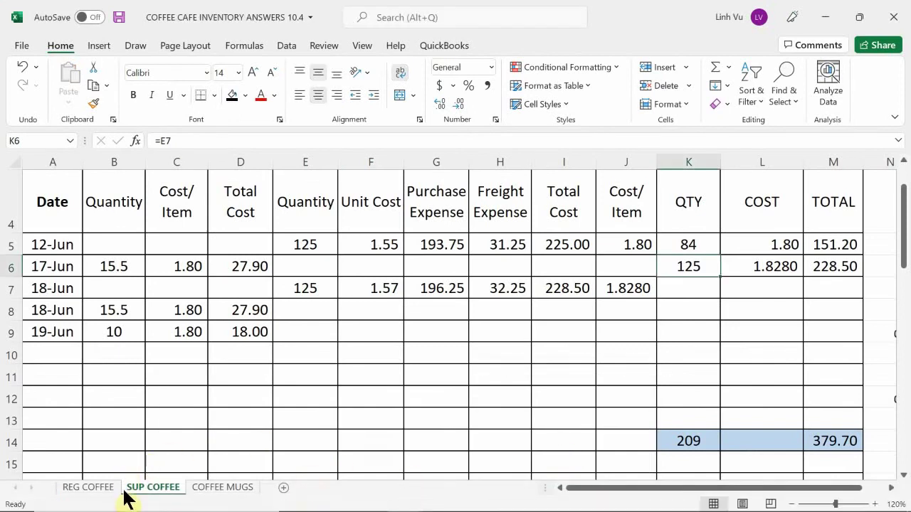
left_click(88, 488)
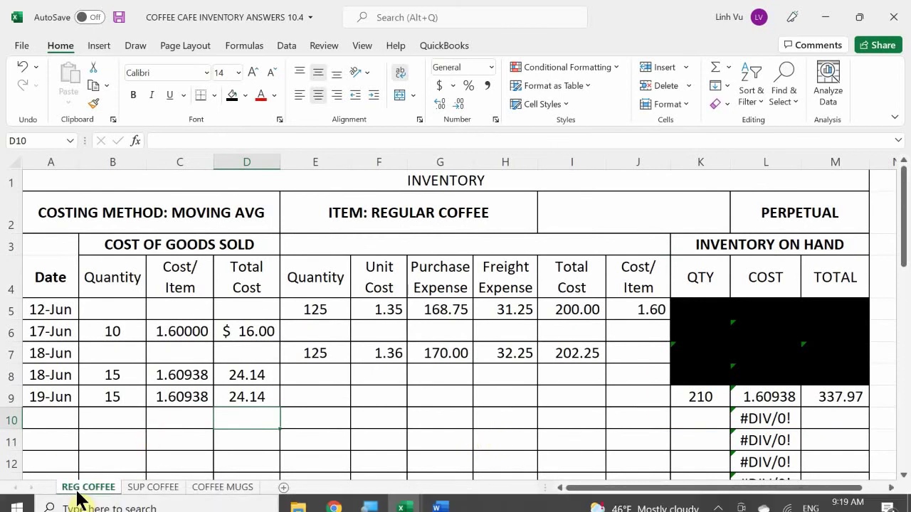
left_click(145, 484)
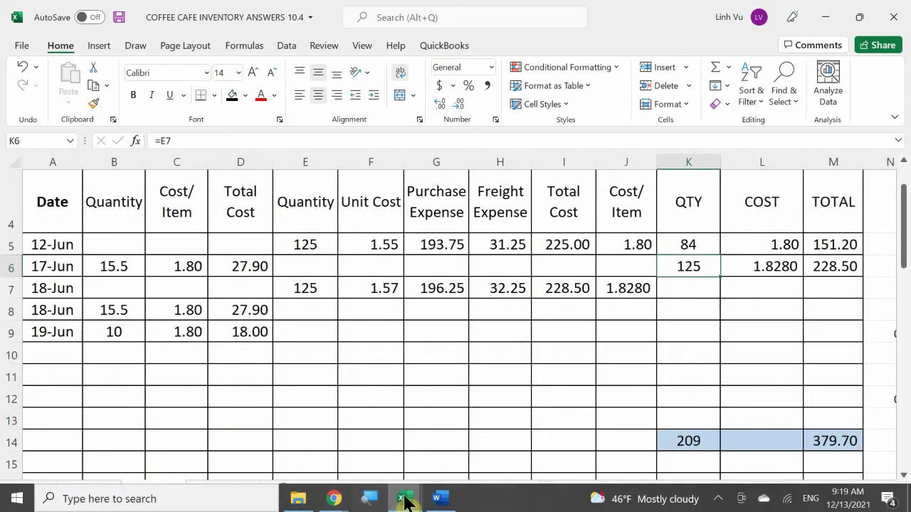
Bring the COFFE CAFE GENERAL JOURNAL ANSWERS 10.4 and COFFEE CAFE GENERAL LEDGER ANSWERS 10.4 workbooks back into view side by side.
left_click(403, 499)
mouse_move(221, 437)
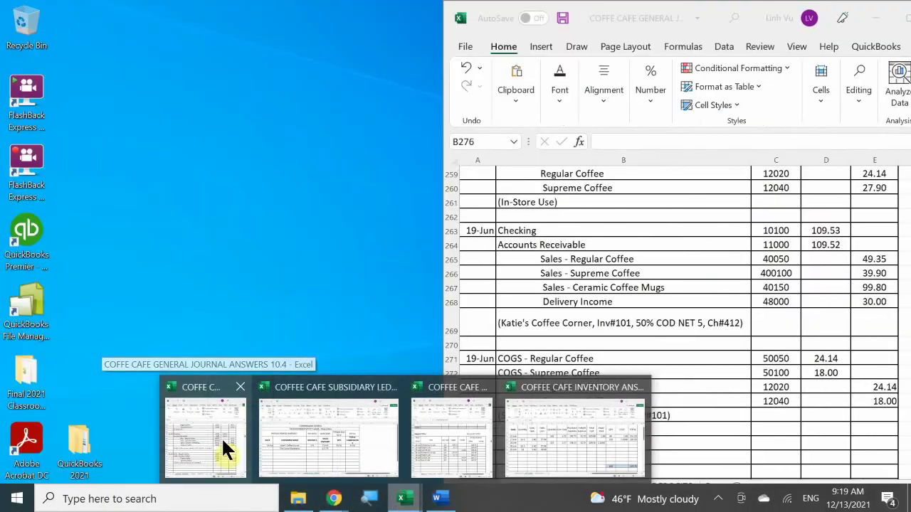
left_click(222, 437)
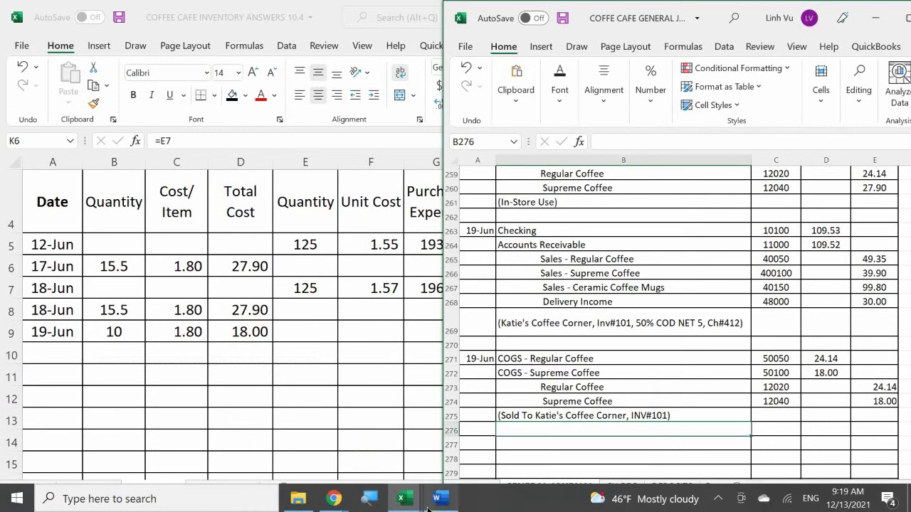
left_click(402, 502)
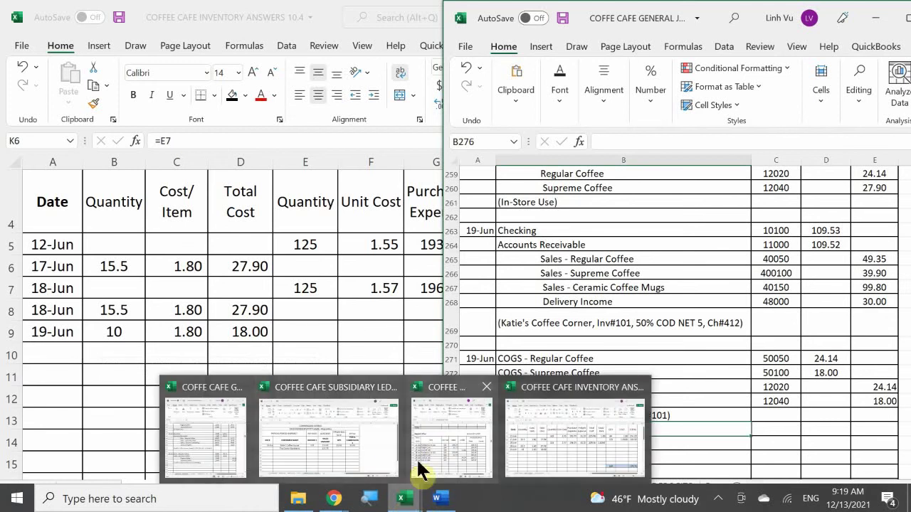
mouse_move(431, 433)
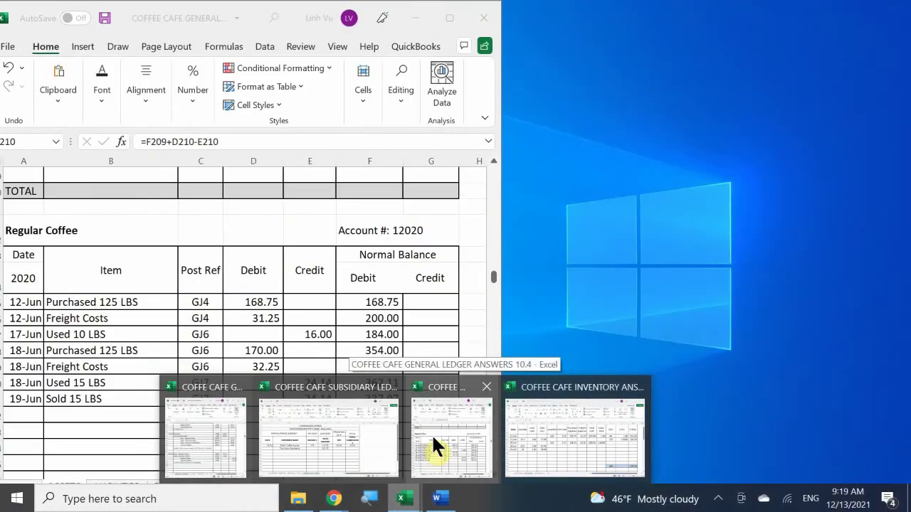
left_click(431, 434)
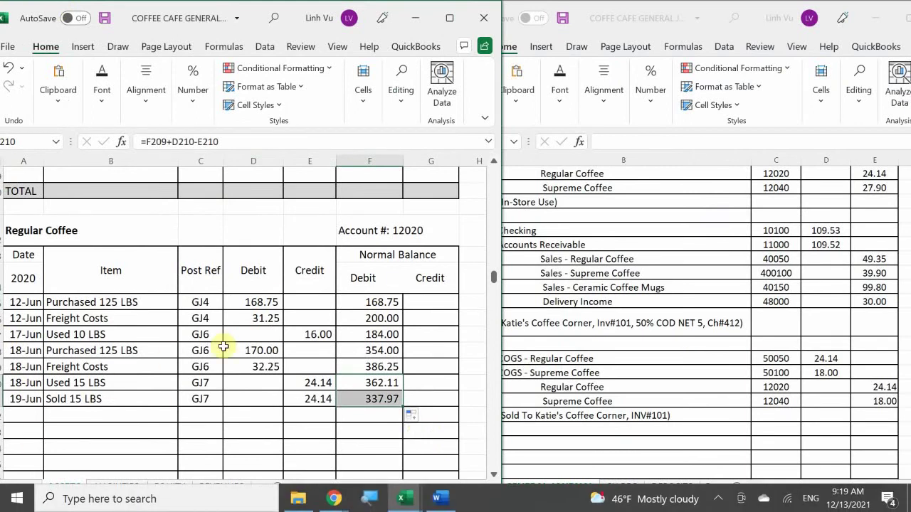
On the ASSETS sheet, start a new row in the Supreme Coffee account with the date 6/19.
left_click(267, 381)
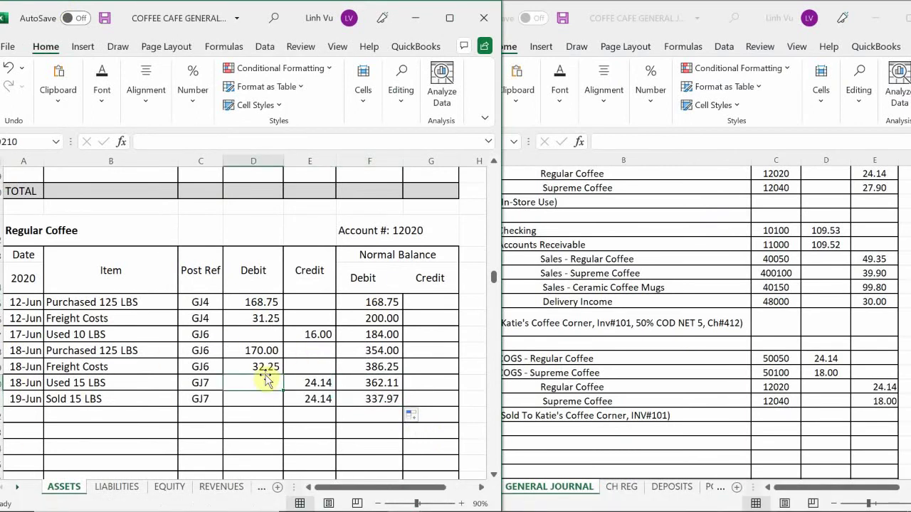
scroll(264, 374, "down", 1)
scroll(109, 376, "down", 5)
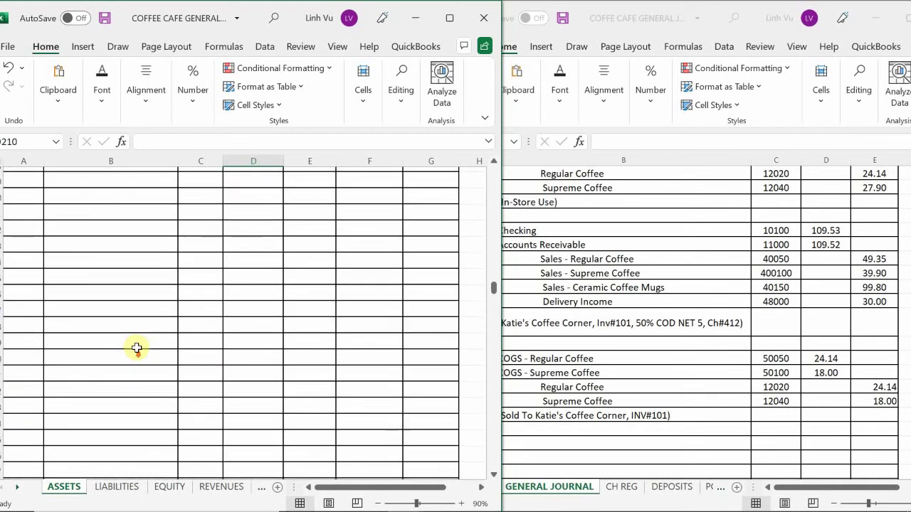
scroll(136, 348, "down", 7)
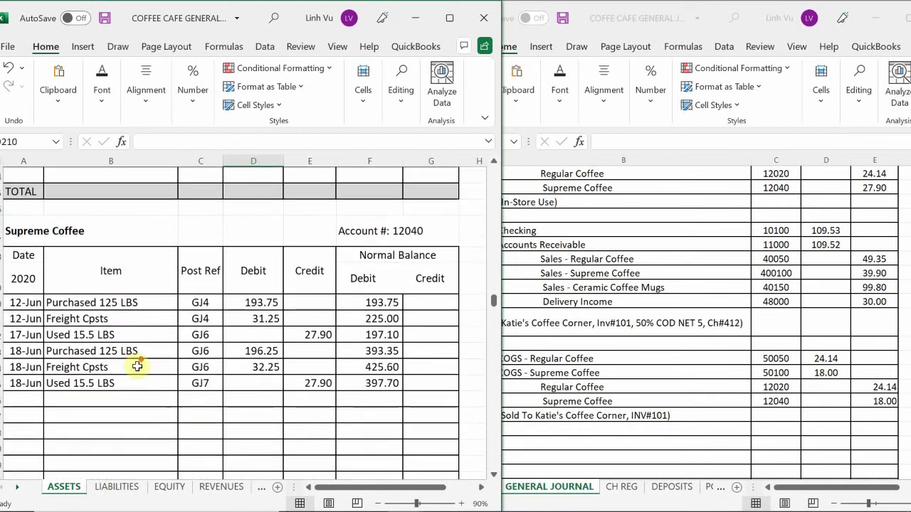
left_click(25, 402)
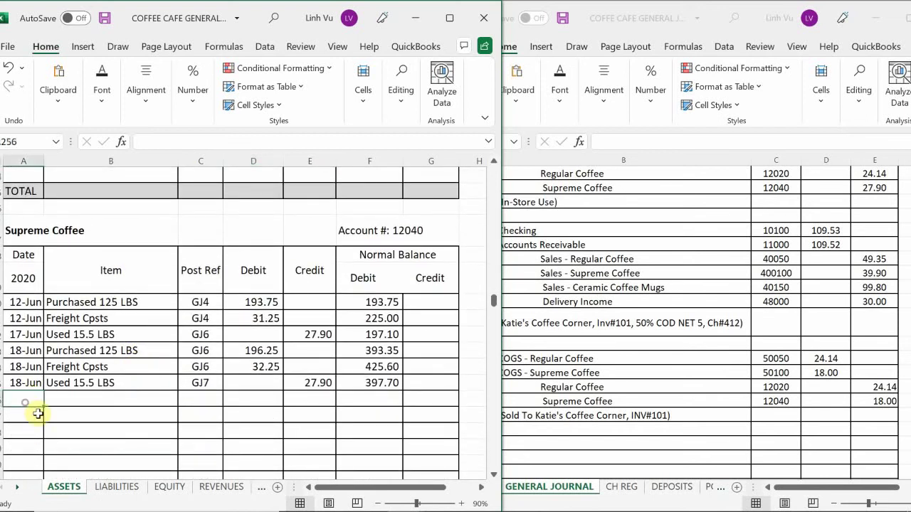
type("6/19")
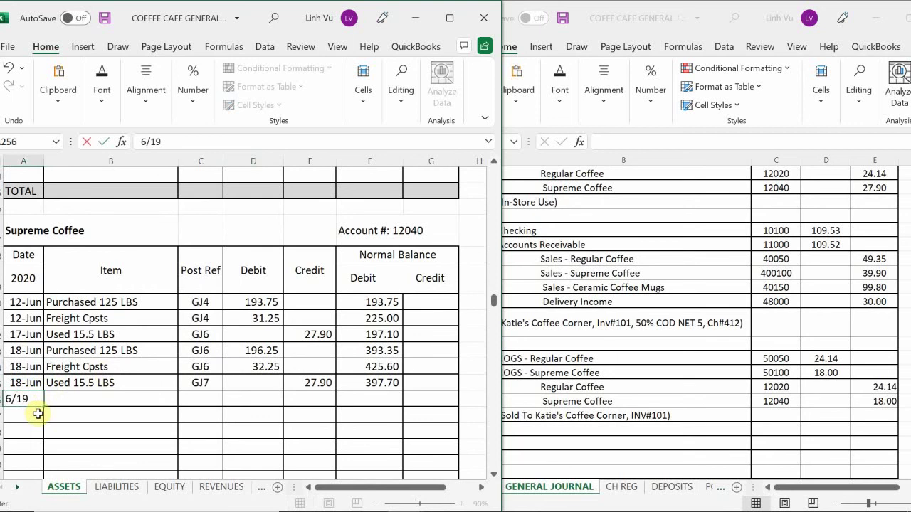
key("Return")
Enter item "Sold 10 LBS" and post reference GJ7 in the 19 June row of the Supreme Coffee asset account.
key("Right")
key("Right")
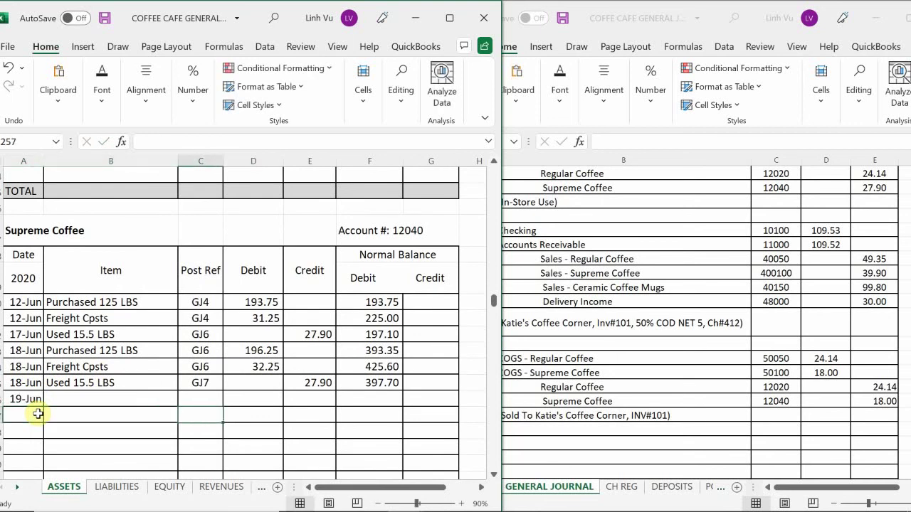
key("Up")
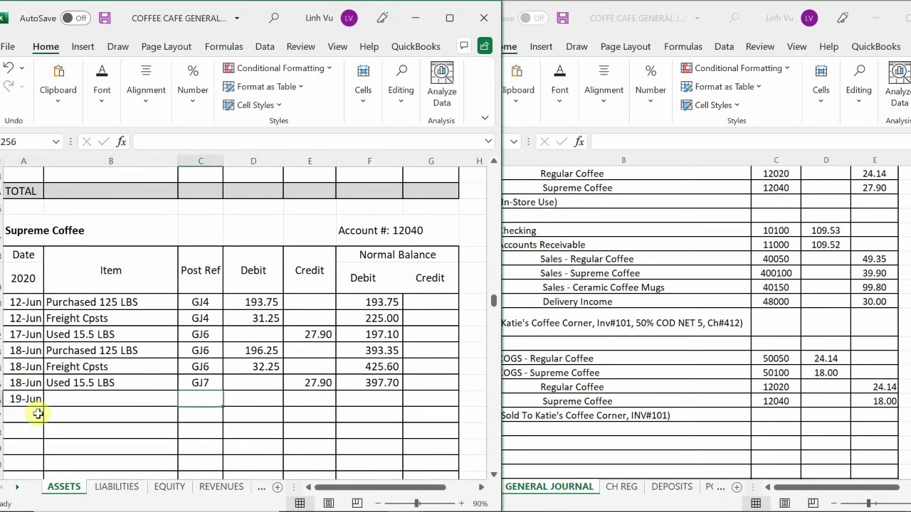
left_click(86, 398)
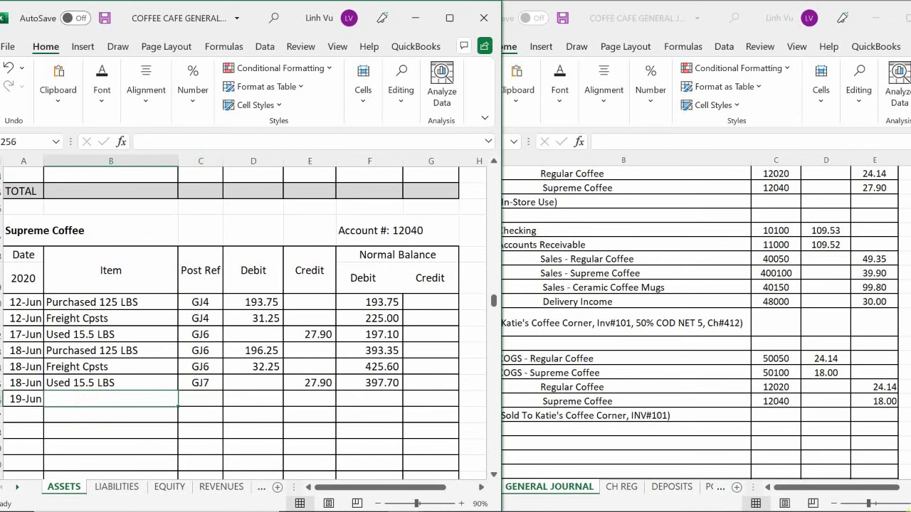
type("Sol")
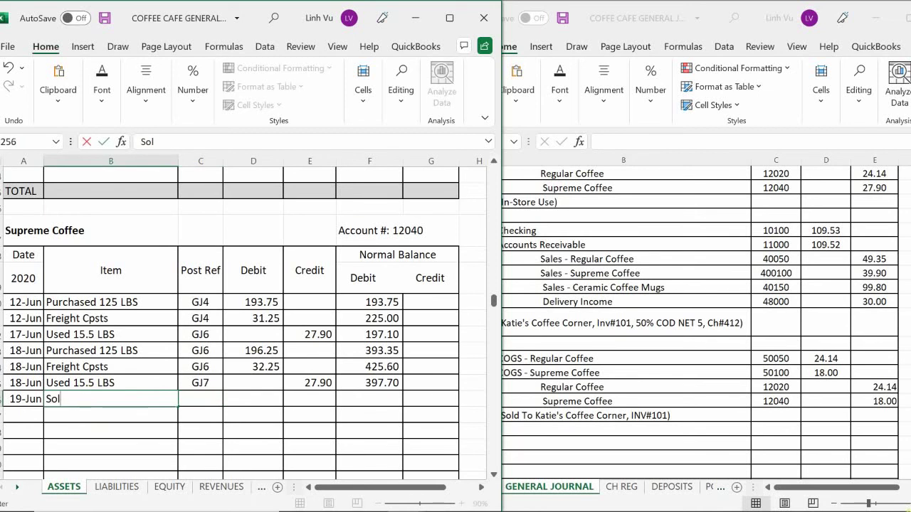
type("d 10 LBS")
key("Tab")
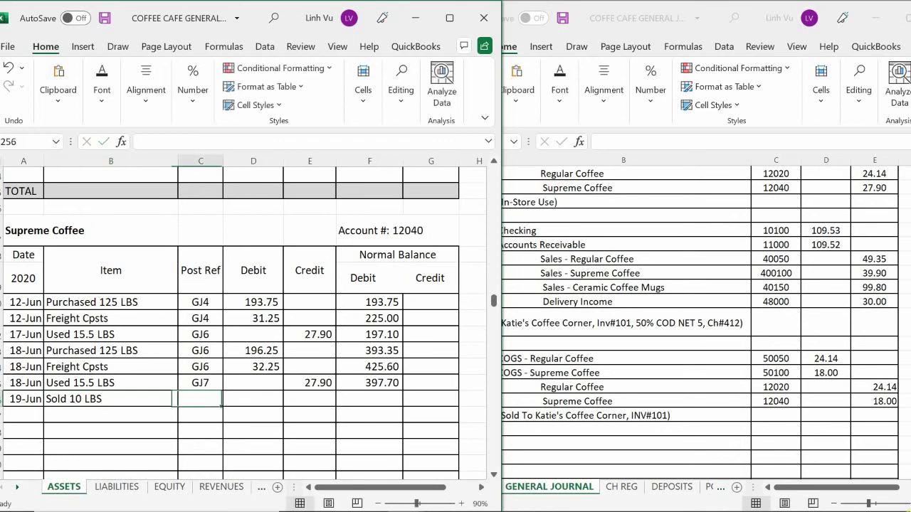
type("GJ7")
key("Tab")
Credit 18.00 in the 19 June Supreme Coffee asset row and fill the running balance formula down from the 18 June row.
key("Tab")
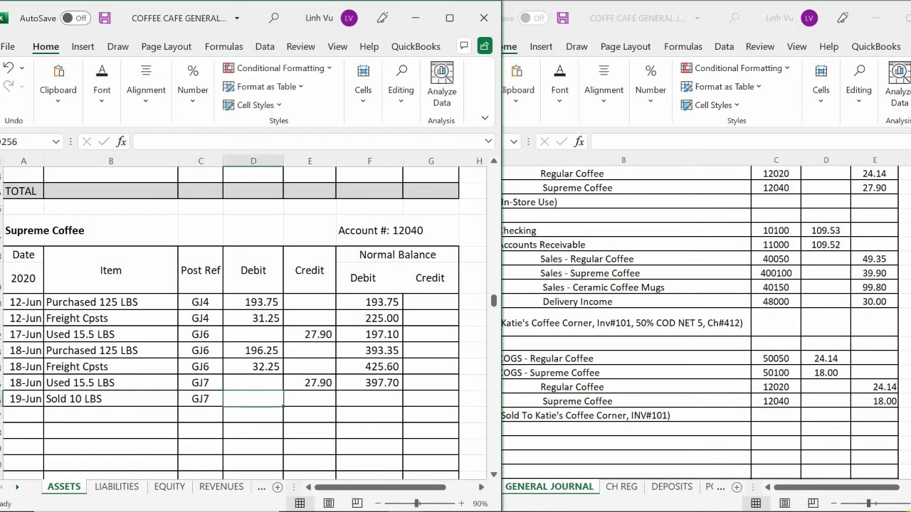
type("18")
key("Return")
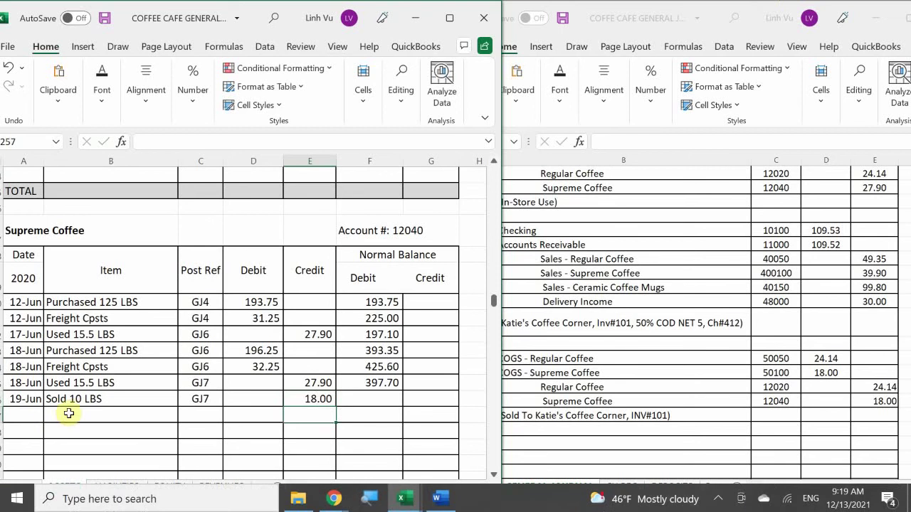
left_click(384, 383)
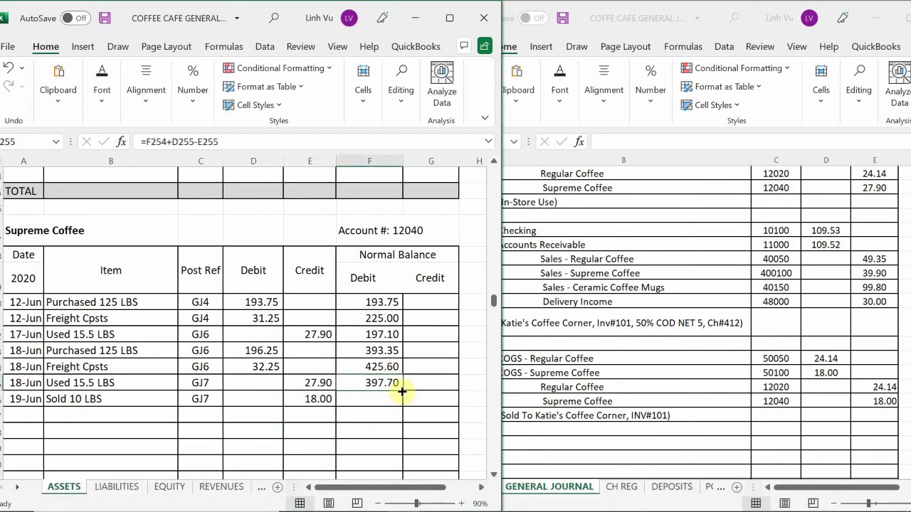
left_click_drag(403, 390, 401, 402)
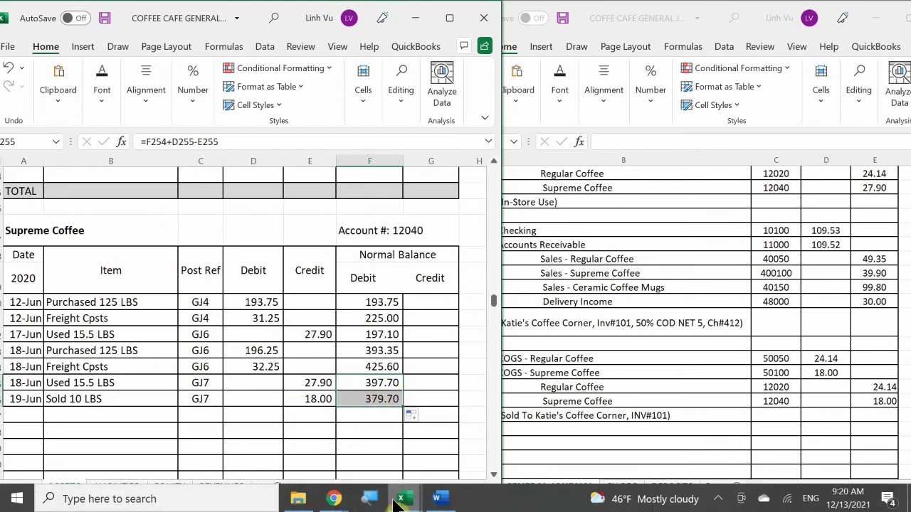
Check the Supreme Coffee total in the COFFEE CAFE INVENTORY ANSWERS 10.4 workbook and return to the general journal beside the Word transaction document.
left_click(417, 504)
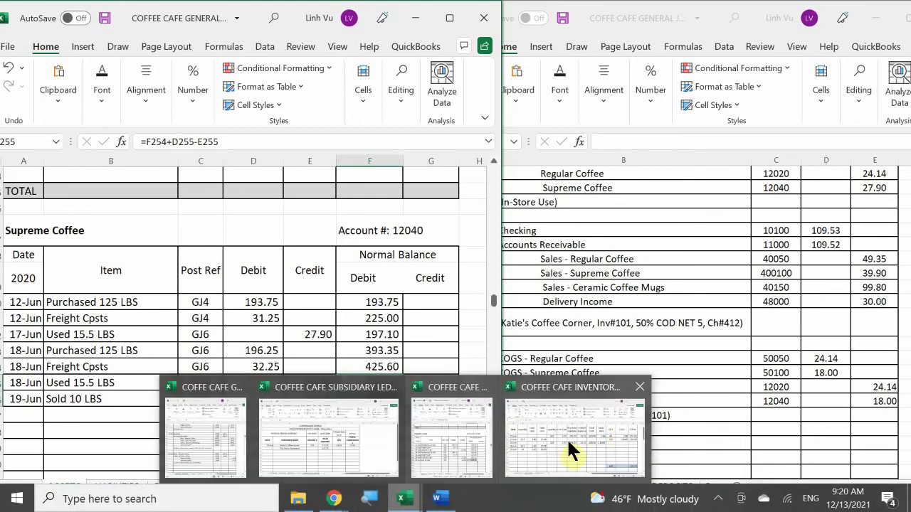
left_click(568, 438)
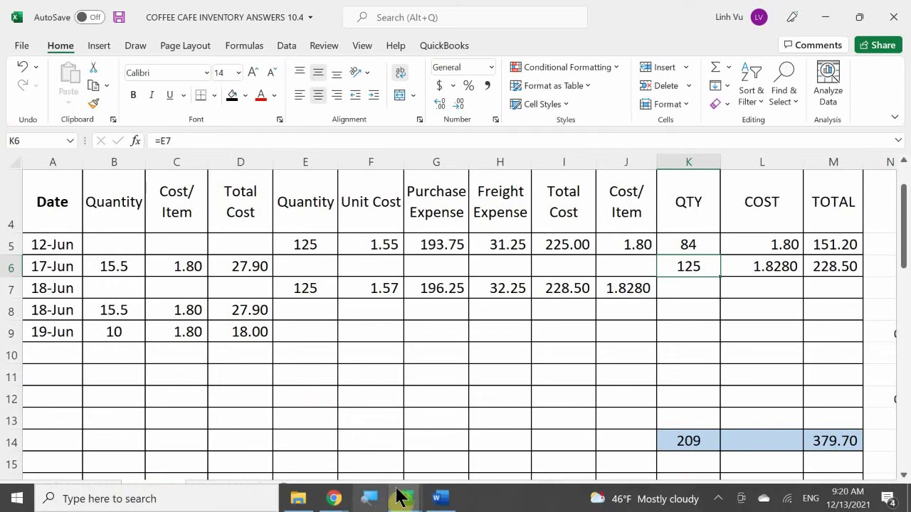
left_click(403, 499)
left_click(246, 461)
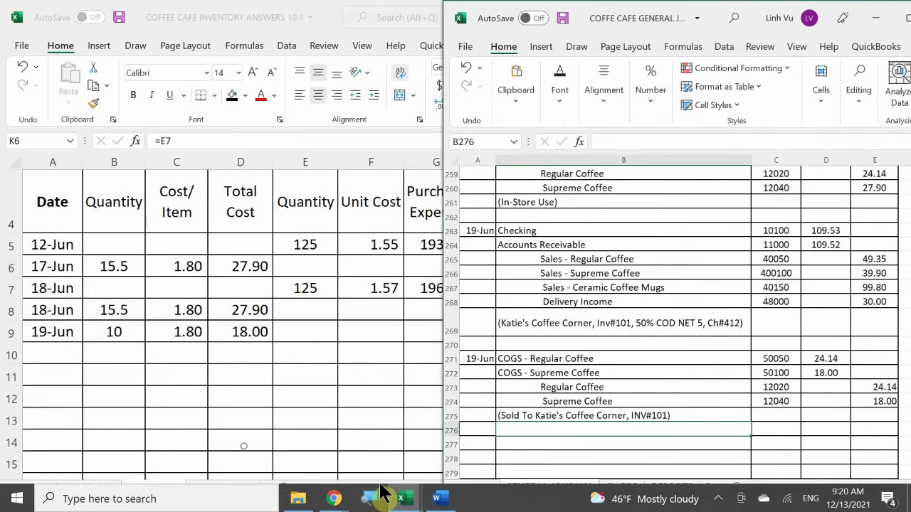
left_click(438, 499)
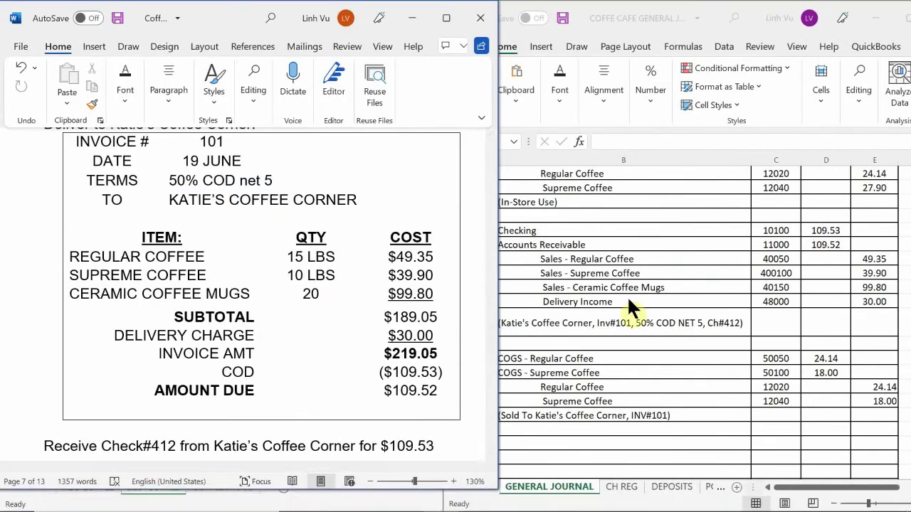
left_click(555, 394)
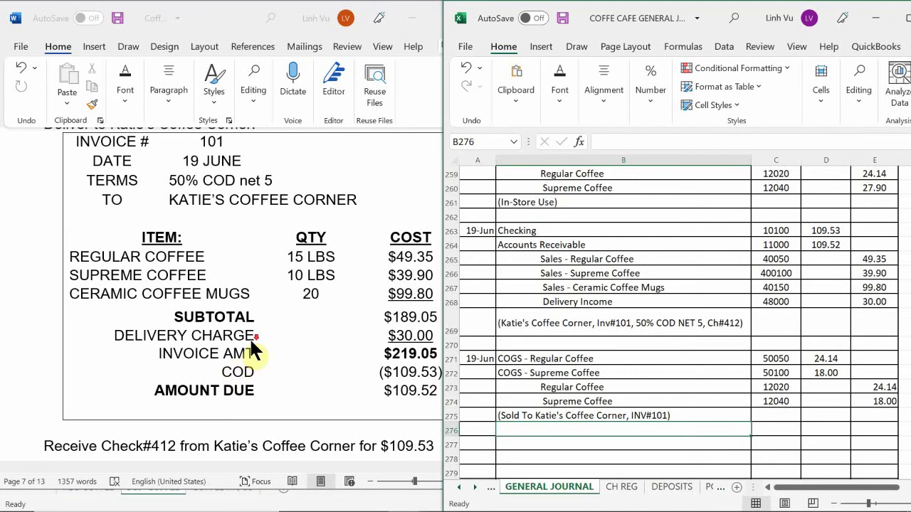
In the Word document, review the Restaurant Supplies purchase of medium and large coffee cups, with its costs, sales tax and payment method.
scroll(250, 342, "down", 6)
scroll(250, 341, "up", 1)
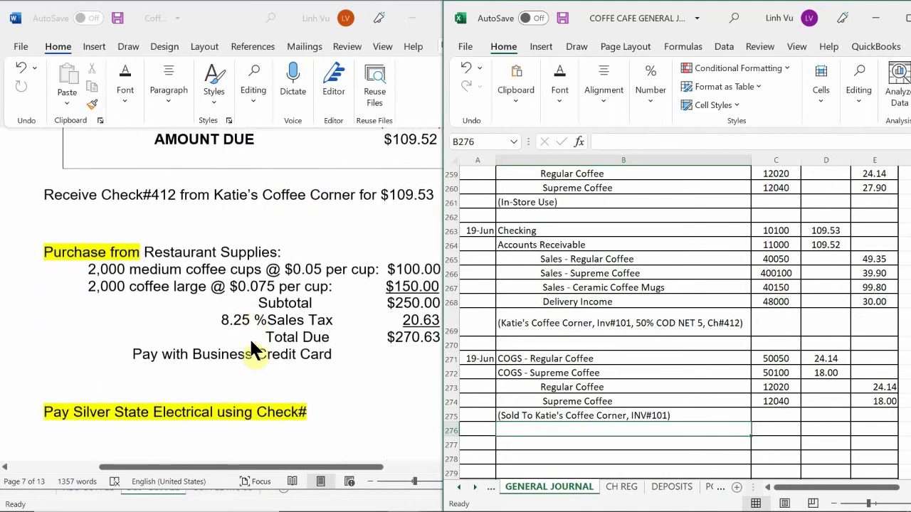
scroll(250, 341, "down", 1)
scroll(250, 342, "down", 1)
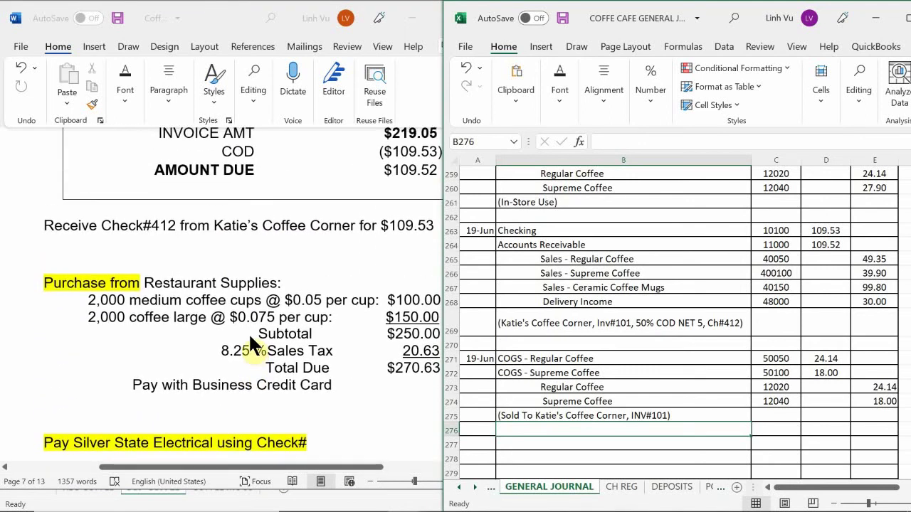
left_click(140, 470)
left_click_drag(141, 467, 156, 467)
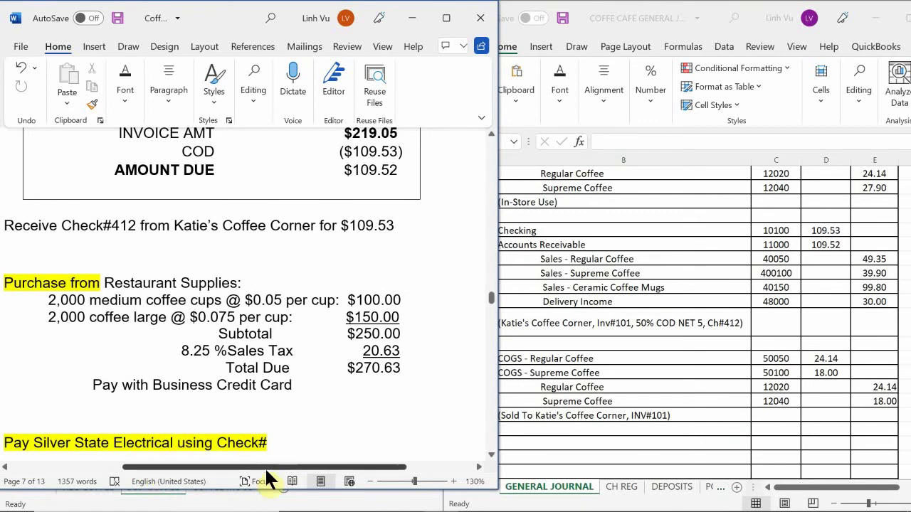
left_click_drag(267, 468, 261, 468)
left_click(626, 308)
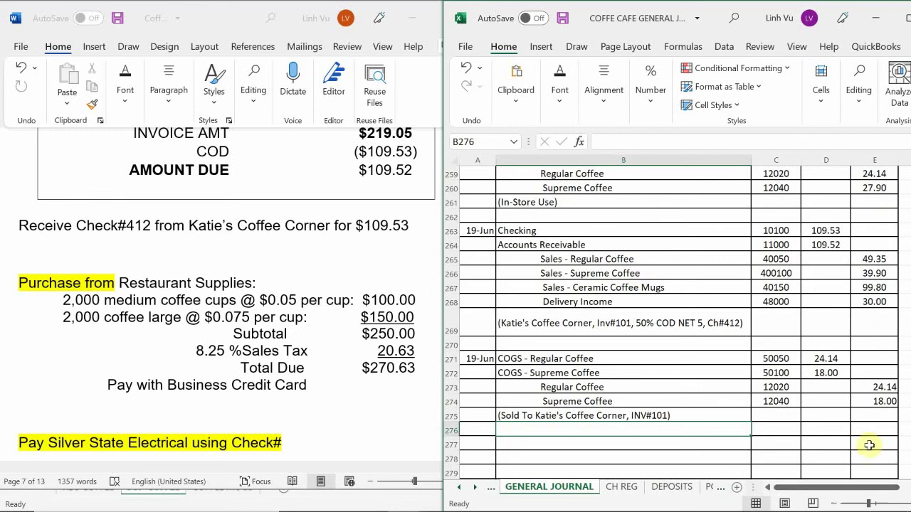
Start a new general journal entry below the Katie's Coffee Corner cost entry, in row 277, with the date 6/19.
left_click(540, 381)
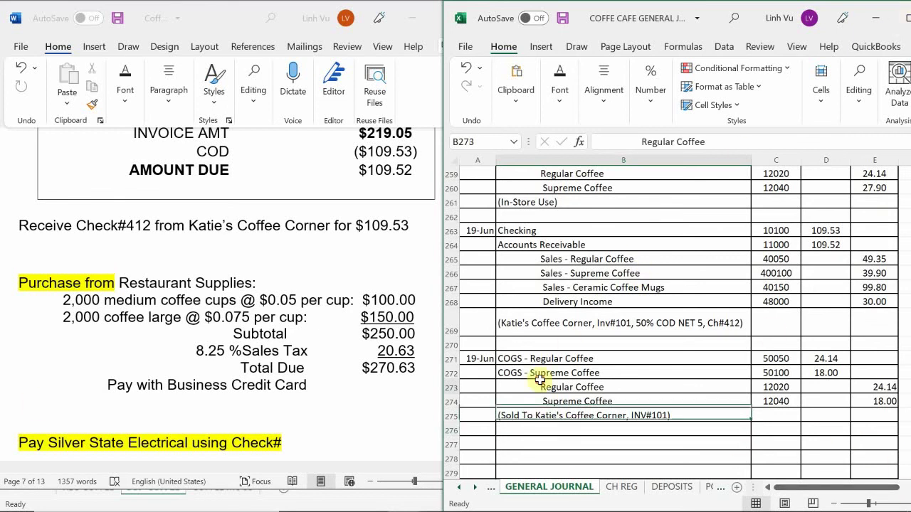
scroll(540, 383, "down", 2)
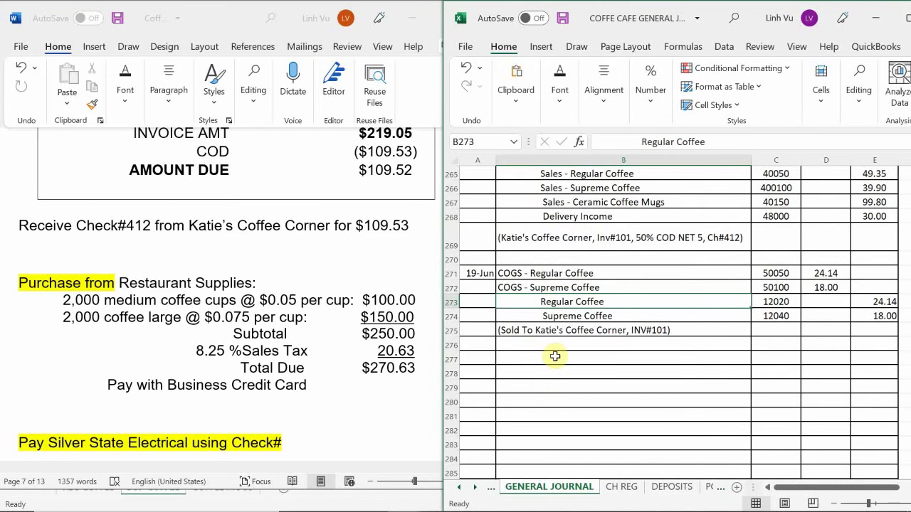
left_click(481, 358)
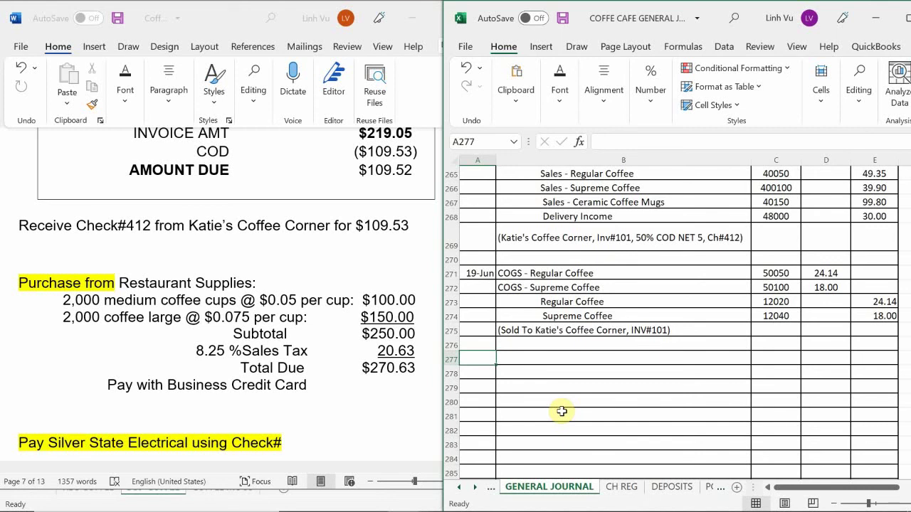
type("6/")
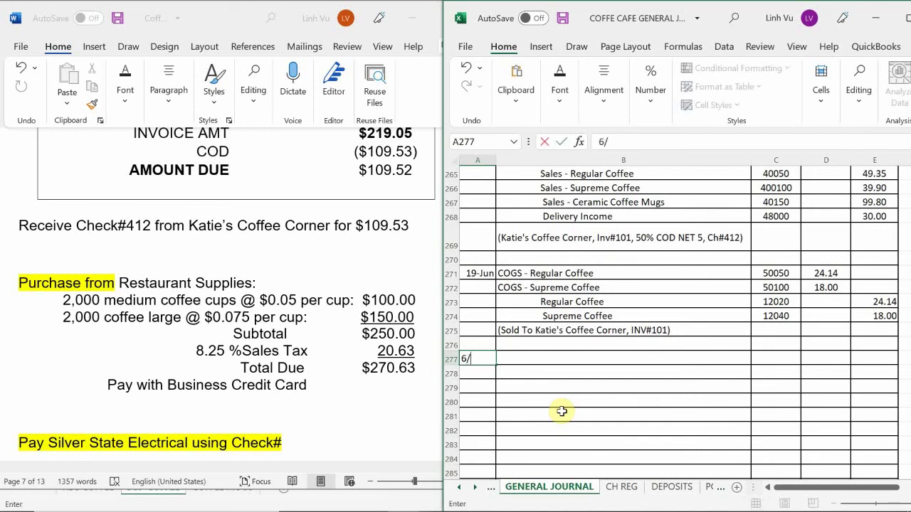
type("19")
key("Return")
Enter the accounts Medium Coffee Cups, Large Coffee Cups and an indented VISA Payable in rows 277 to 279 of the 19-Jun entry.
key("Right")
key("Up")
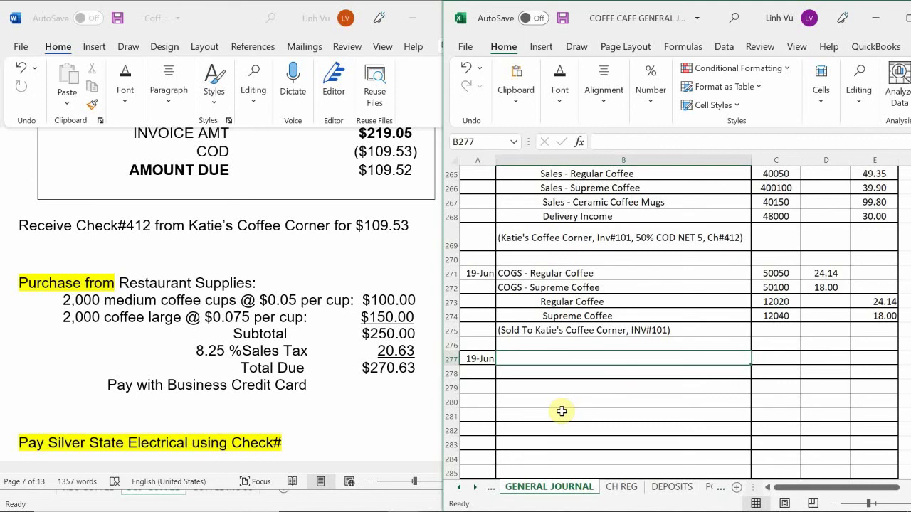
type("M")
key("BackSpace")
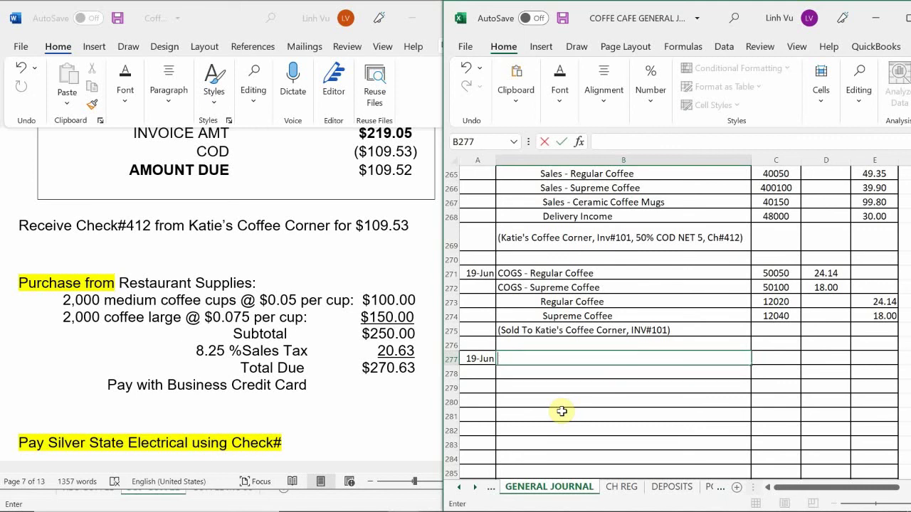
type("Medium Coffee Cup")
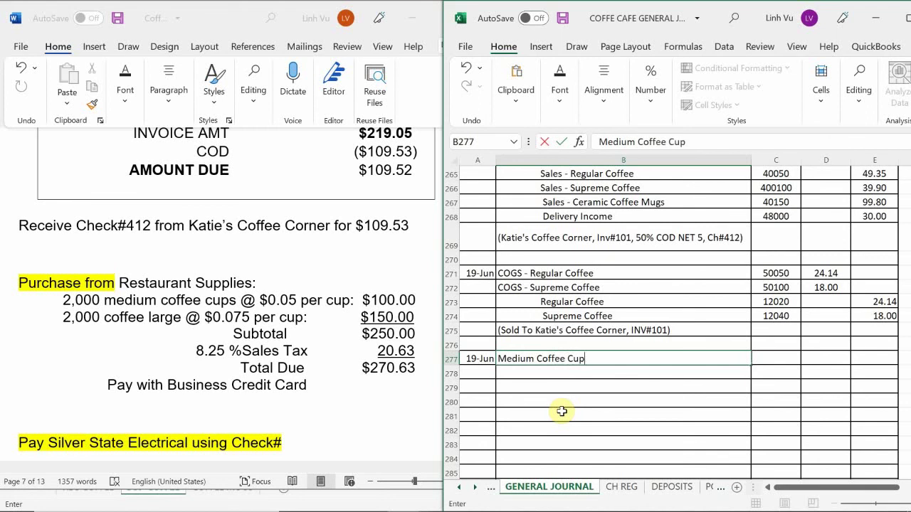
type("s")
key("Return")
type("La")
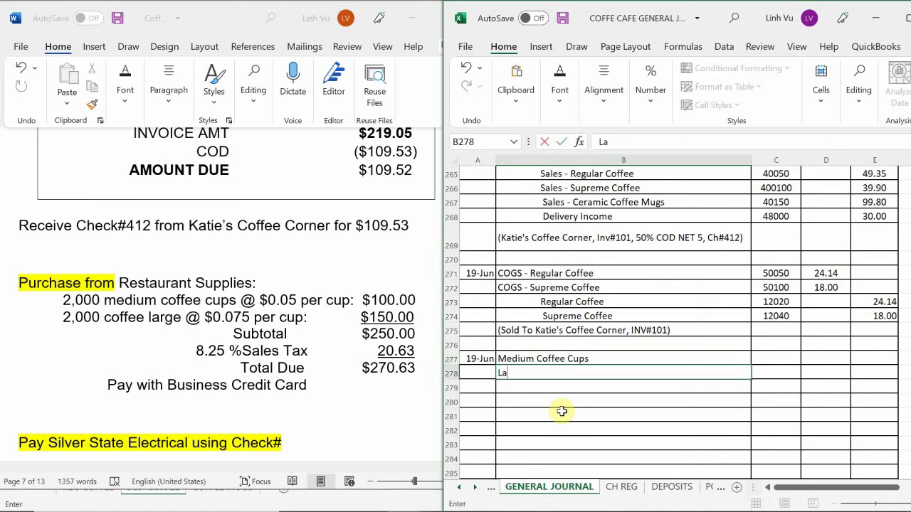
type("rge Coffee Cu")
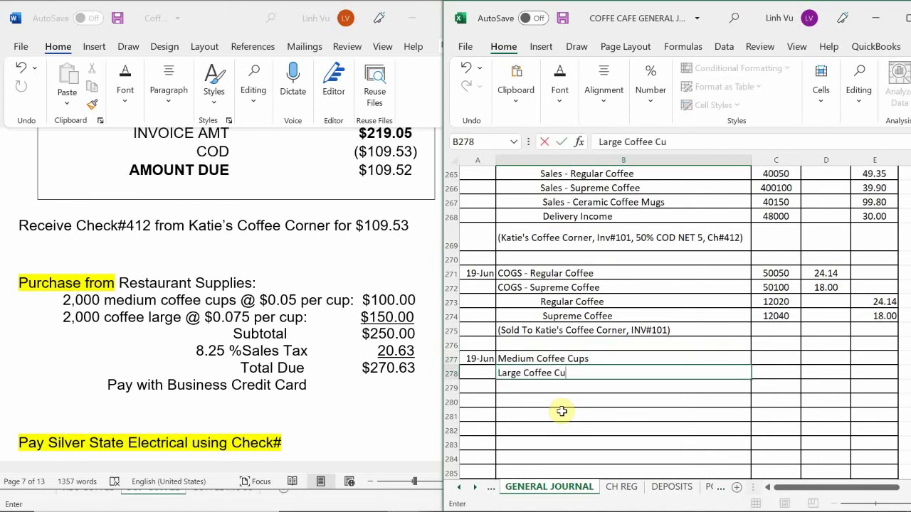
type("ps")
key("Return")
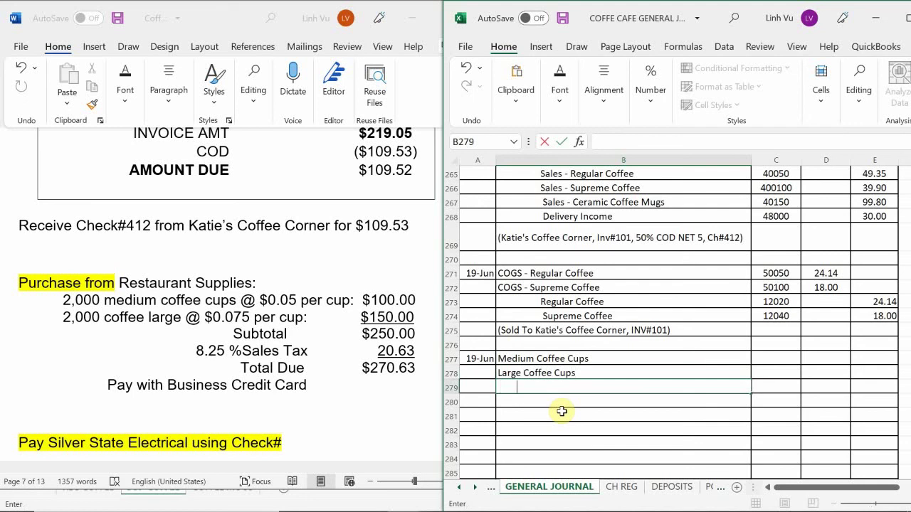
type("VISA Payable")
key("Tab")
Enter the ledger codes 11760 for Medium Coffee Cups, 11765 for Large Coffee Cups and 22000 for VISA Payable.
key("Up")
key("Up")
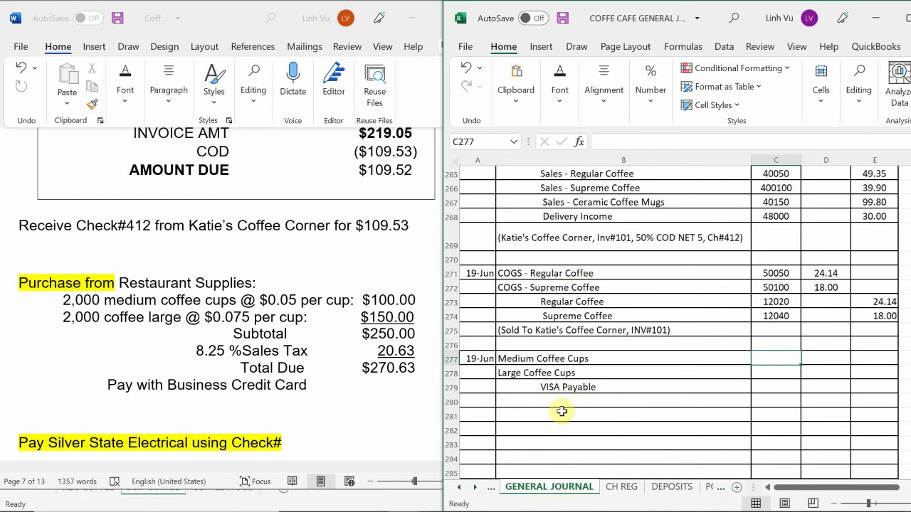
type("11")
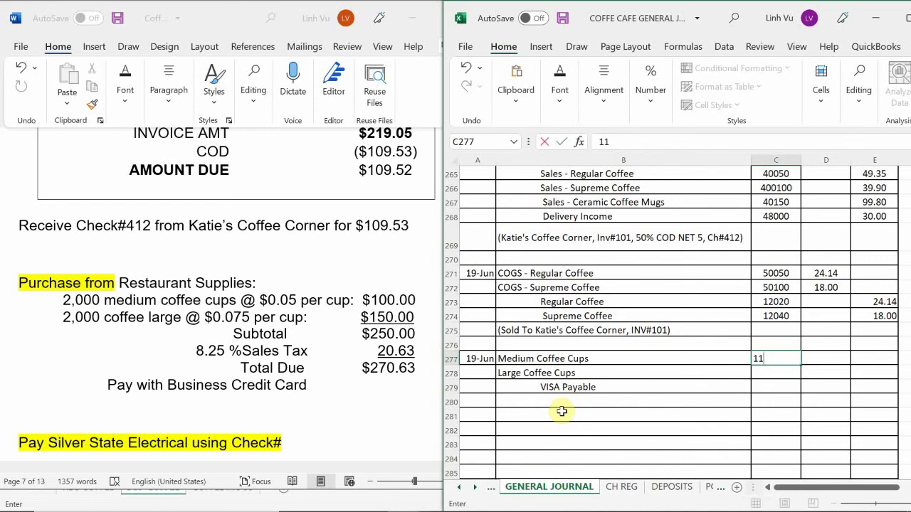
type("760")
key("Return")
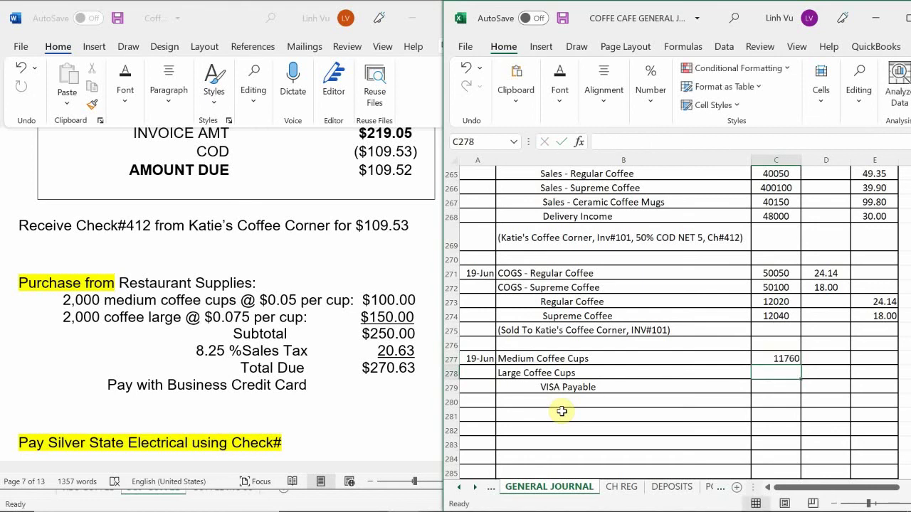
type("117")
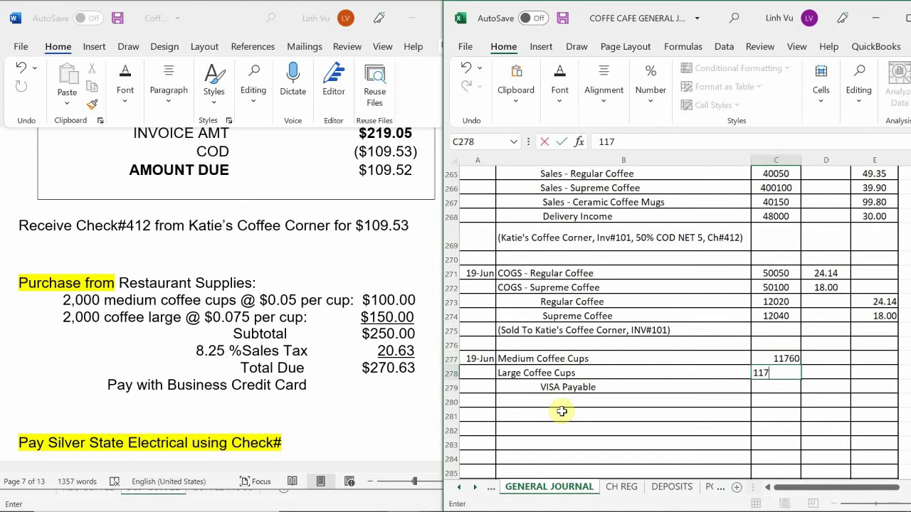
type("65")
key("ctrl+Return")
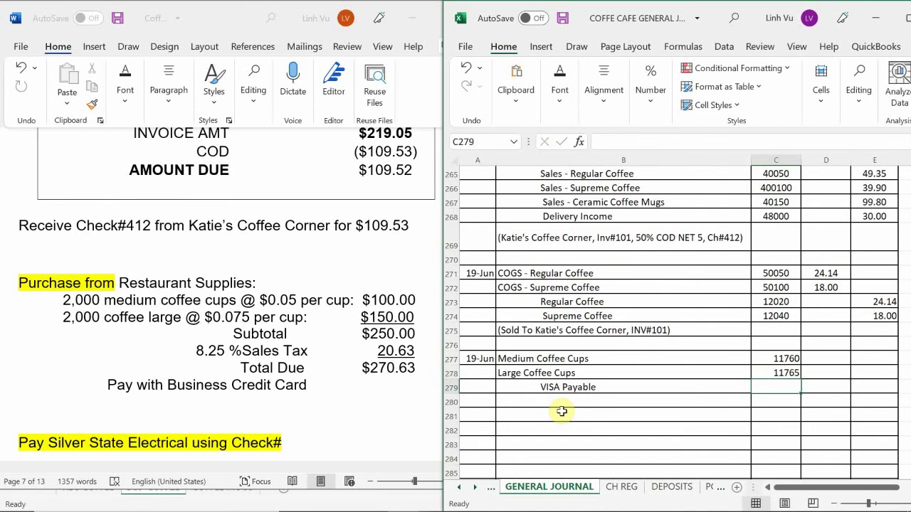
type("22000")
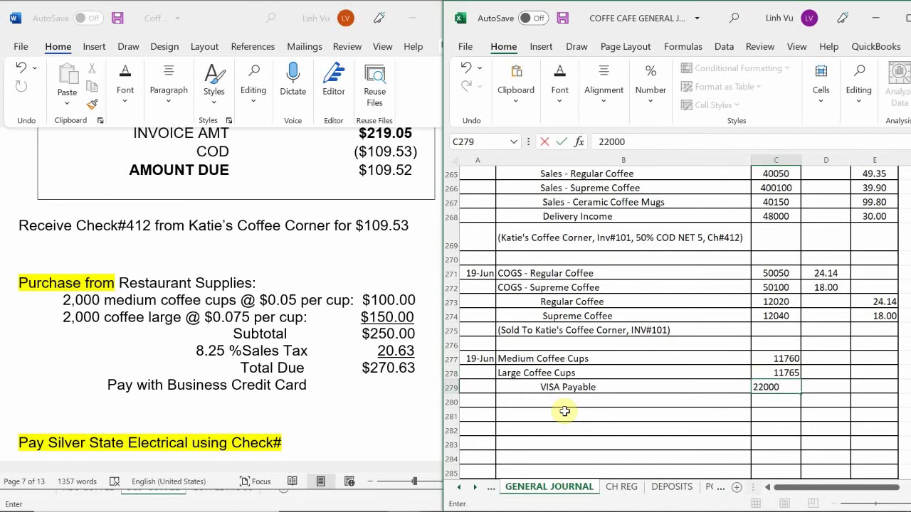
key("Return")
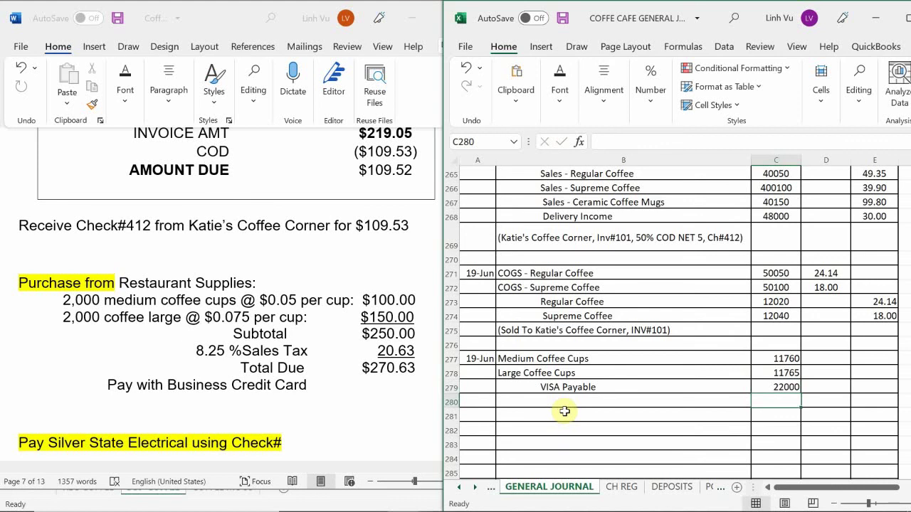
In scratch cells F277 and F278 beside the journal, enter the medium cups' cost of 100 and their sales tax of 8.25.
key("Right")
key("Up")
key("Up")
key("Up")
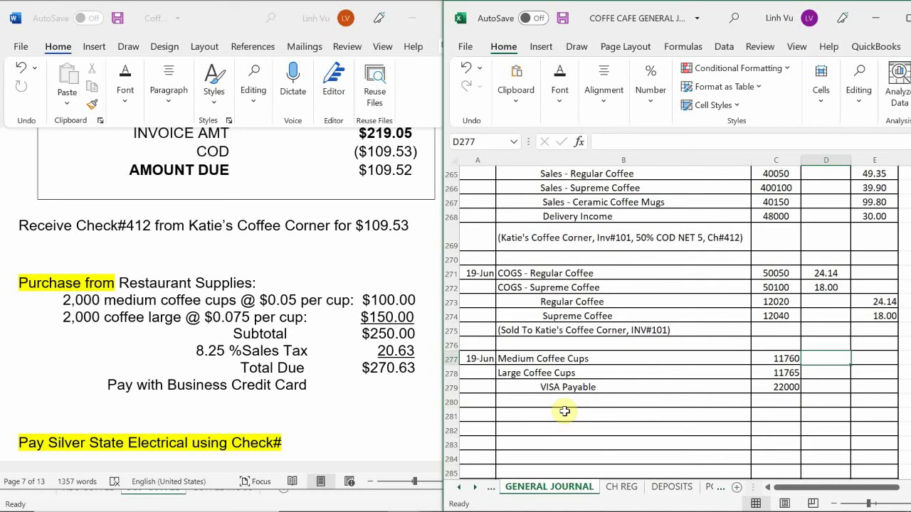
key("Right")
key("Right")
key("Right")
key("Right")
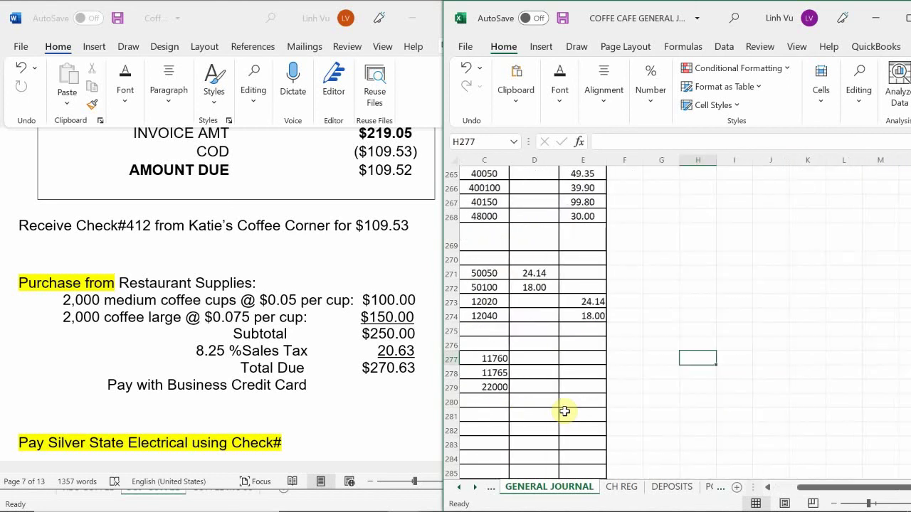
key("Left")
key("Left")
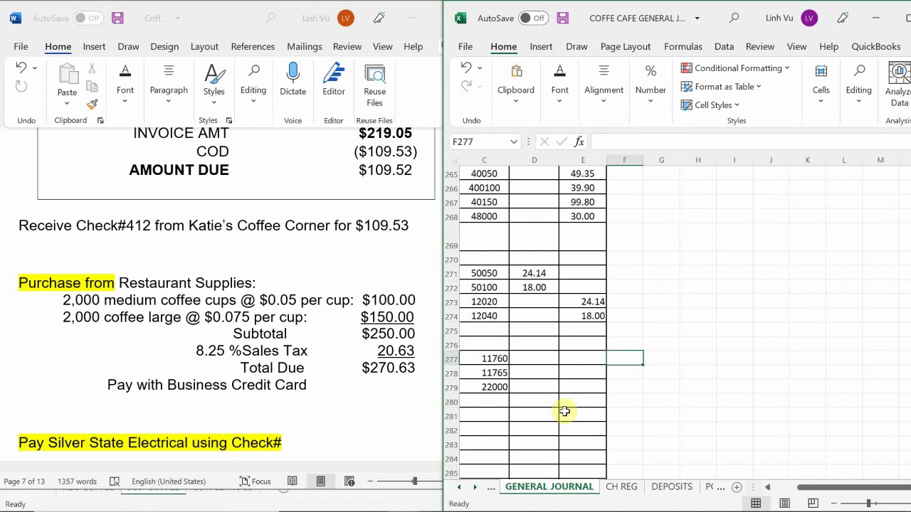
type("100")
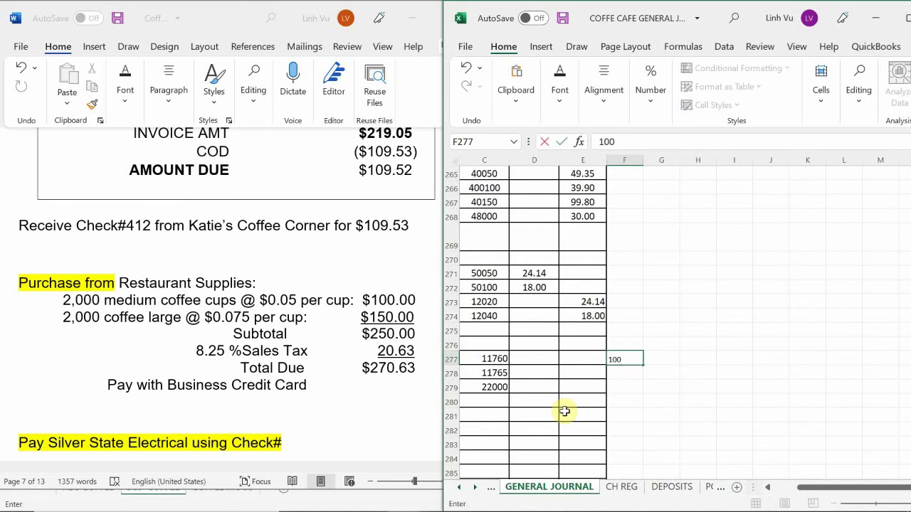
key("Return")
key("Right")
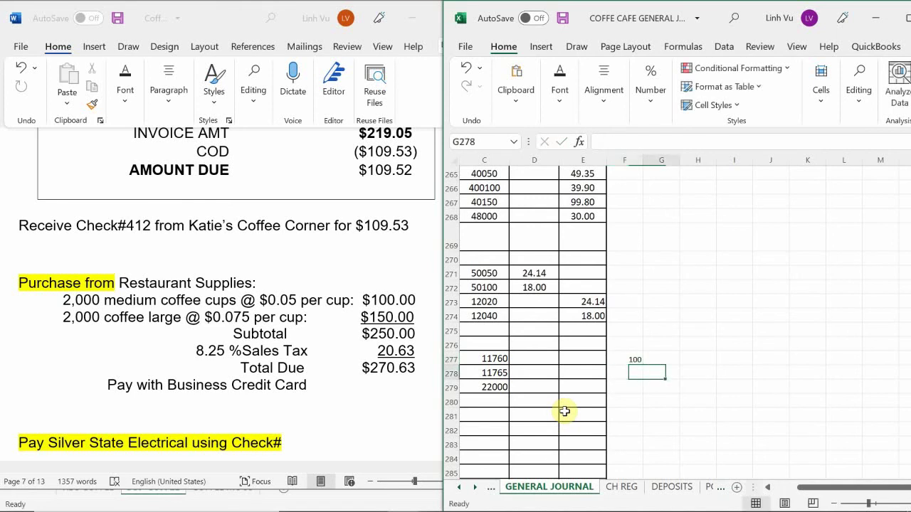
key("Up")
key("Down")
key("Left")
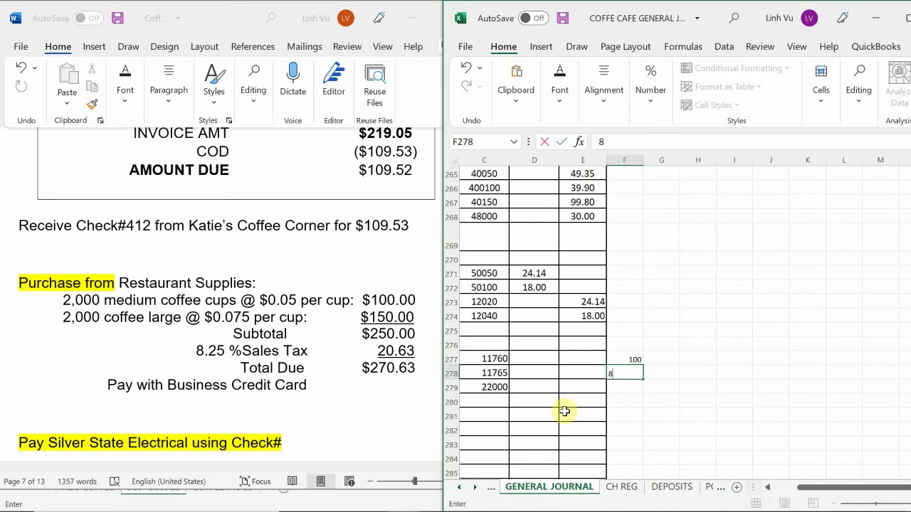
type("8.25")
key("Return")
Add the medium cups' cost and sales tax in F279 with a formula summing F277 and F278.
type("=")
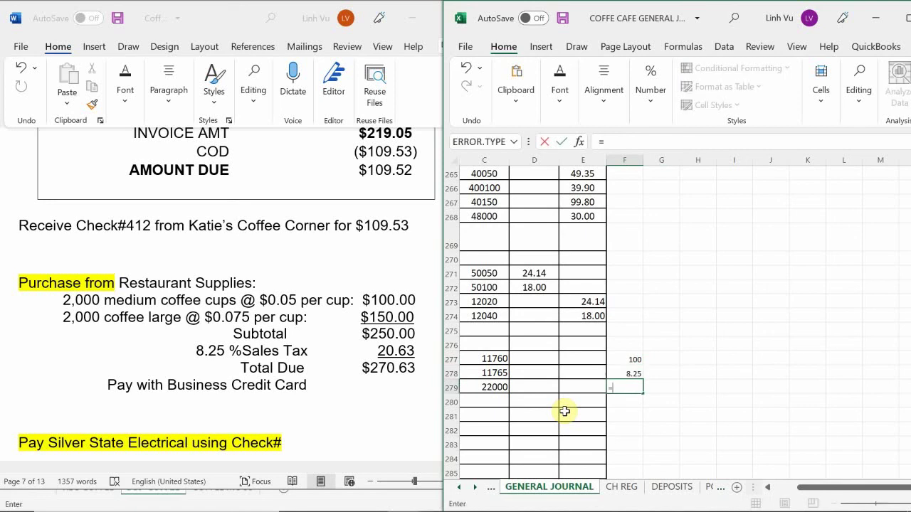
key("Up")
key("Up")
type("+")
key("Up")
key("Return")
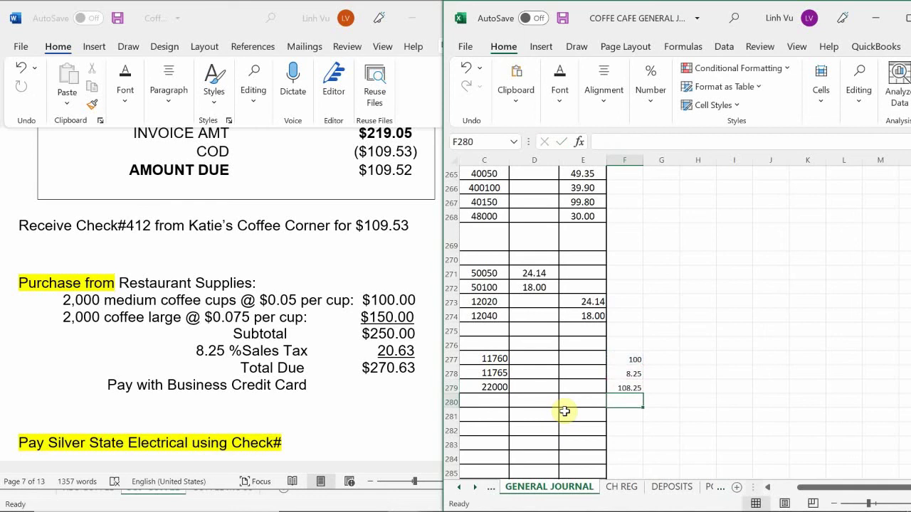
Enter the large cups' cost of 150 in G277 and calculate its sales tax in G278 with =G277*0.0825.
key("Up")
key("Up")
key("Right")
key("Up")
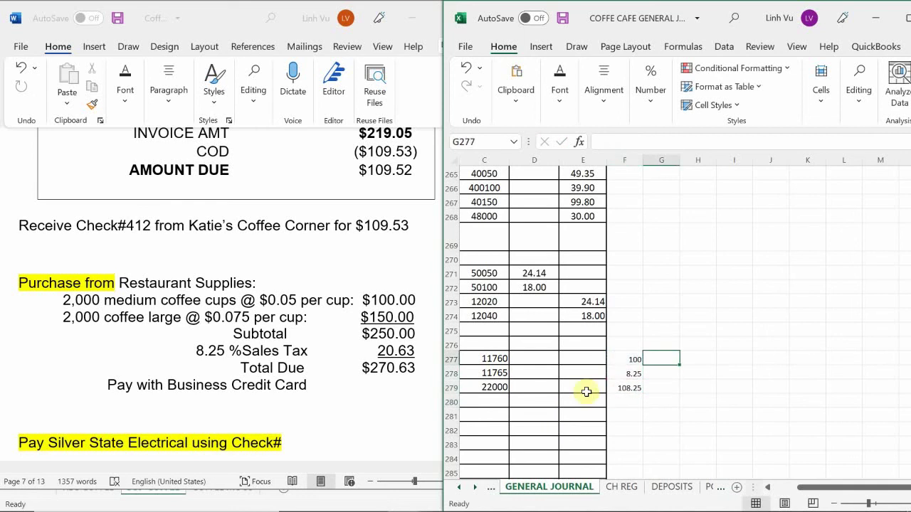
type("150")
key("Return")
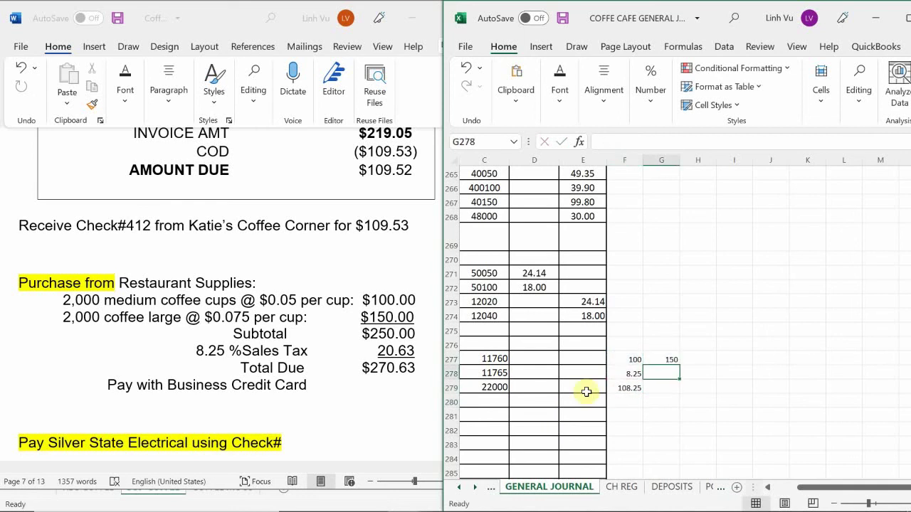
type("=")
key("Up")
type("*")
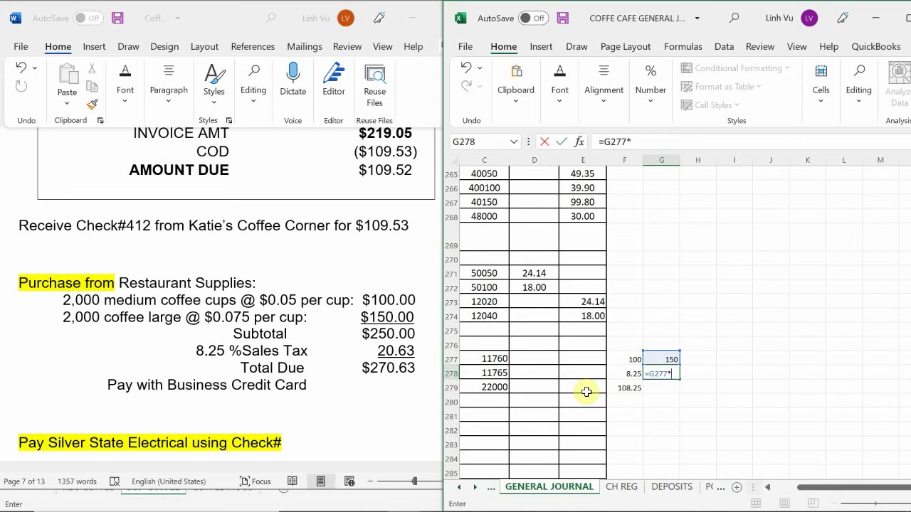
type("1")
key("BackSpace")
type("0.0825")
key("Return")
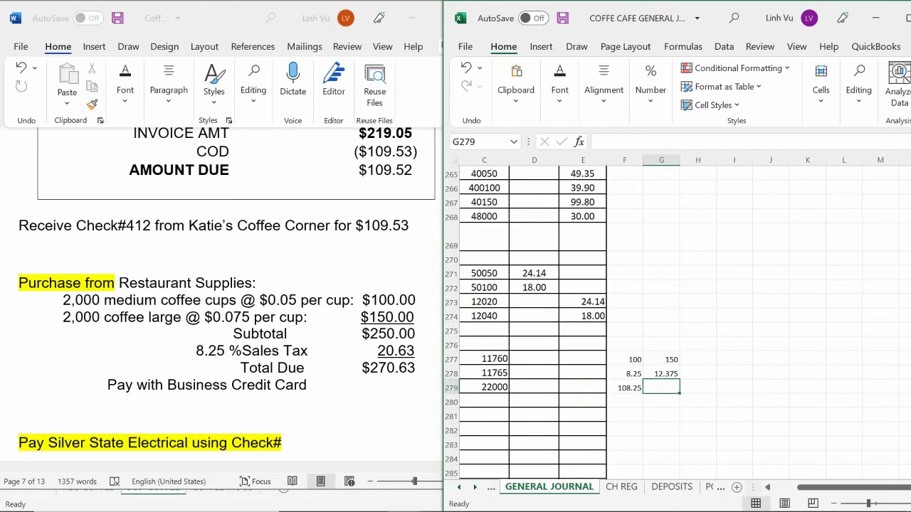
Debit Medium Coffee Cups 108.25 in D277 and Large Coffee Cups with the formula =150+12.38 in D278.
left_click(533, 358)
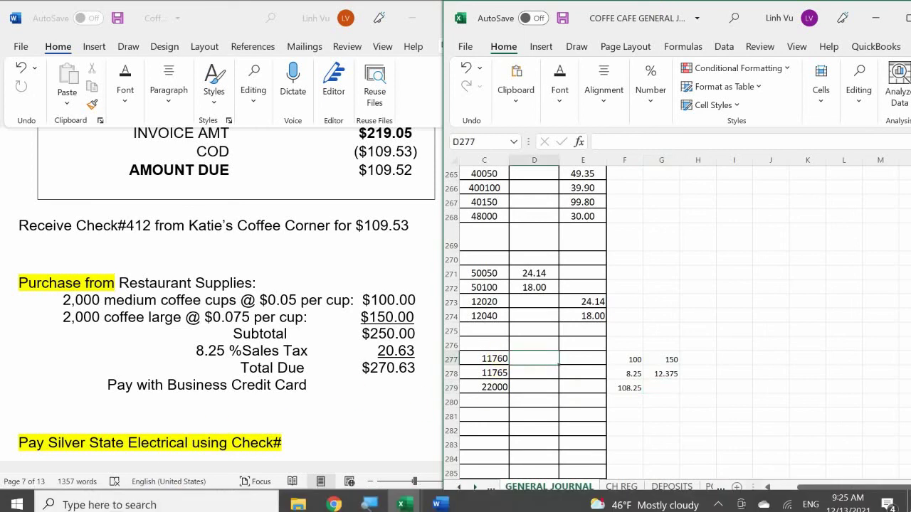
type("108.25")
key("Return")
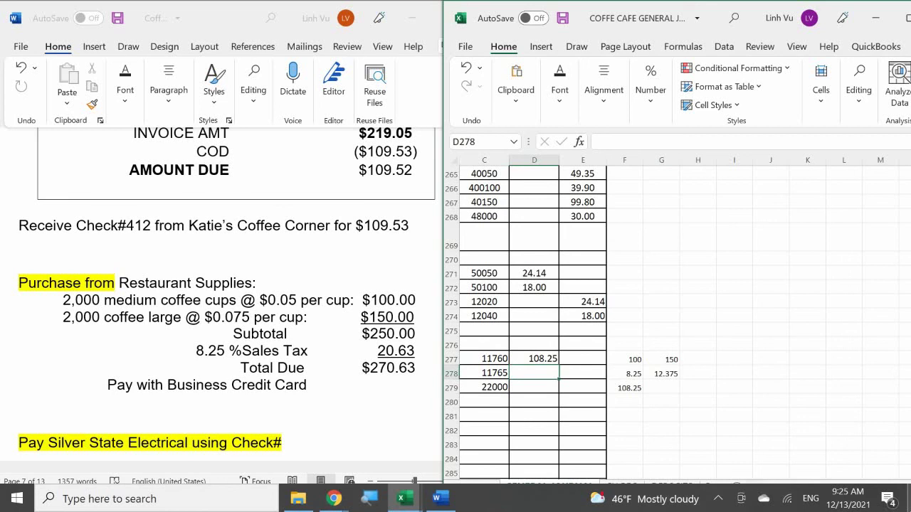
type("=")
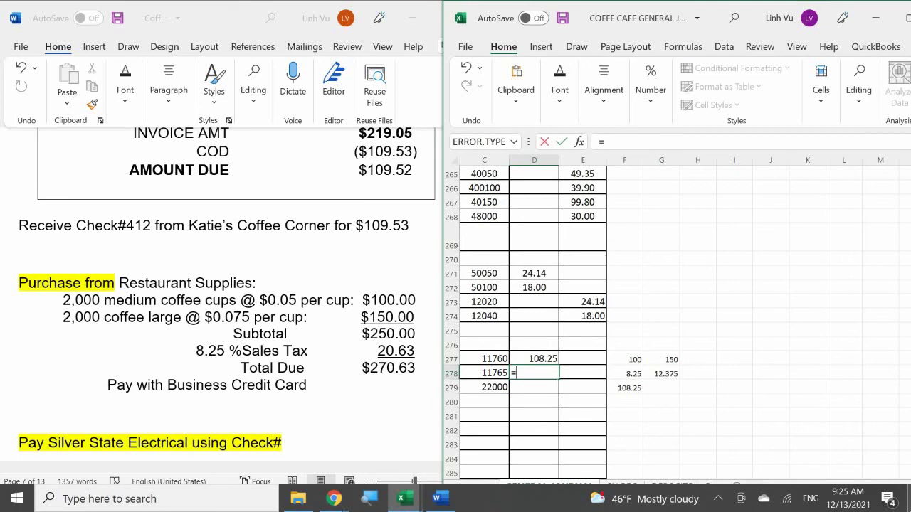
type("150+12.38")
key("Return")
Credit VISA Payable in E279 with a formula adding the two coffee cup debits in D277 and D278.
left_click(582, 387)
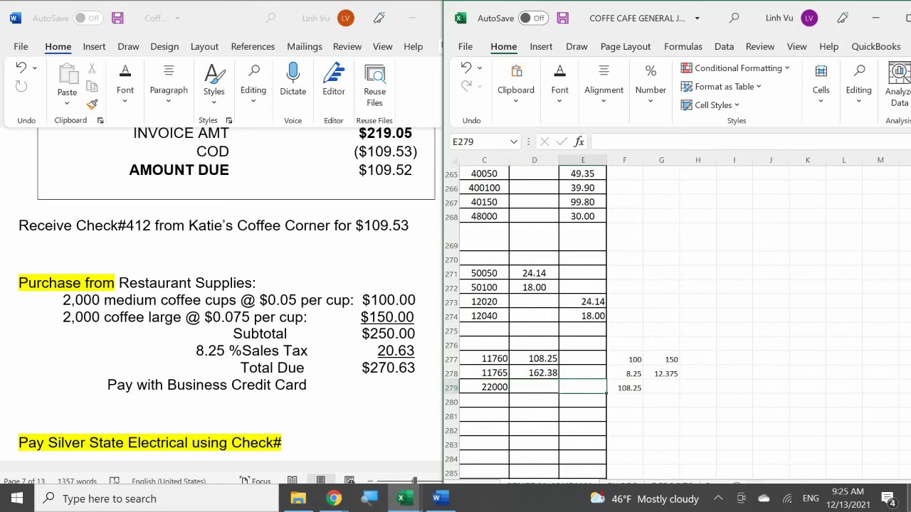
type("=")
key("Up")
key("Up")
key("Left")
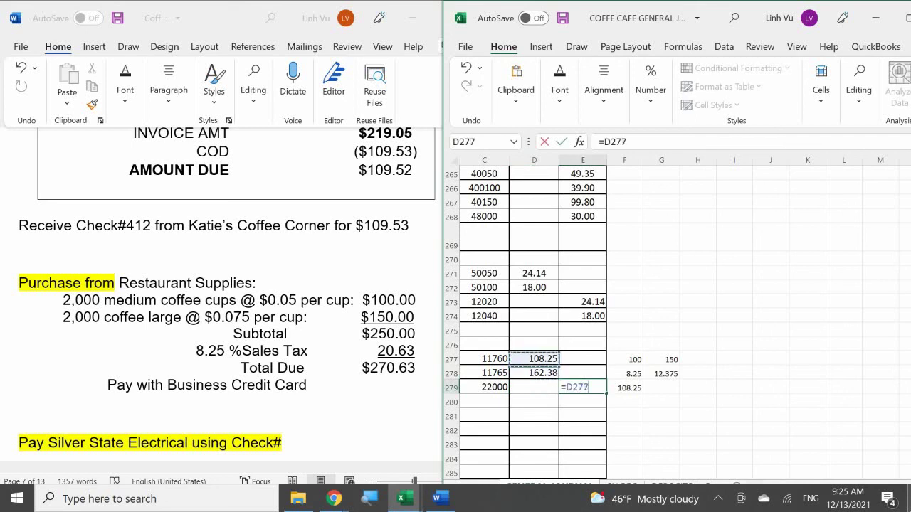
type("+")
key("Up")
key("Left")
key("Return")
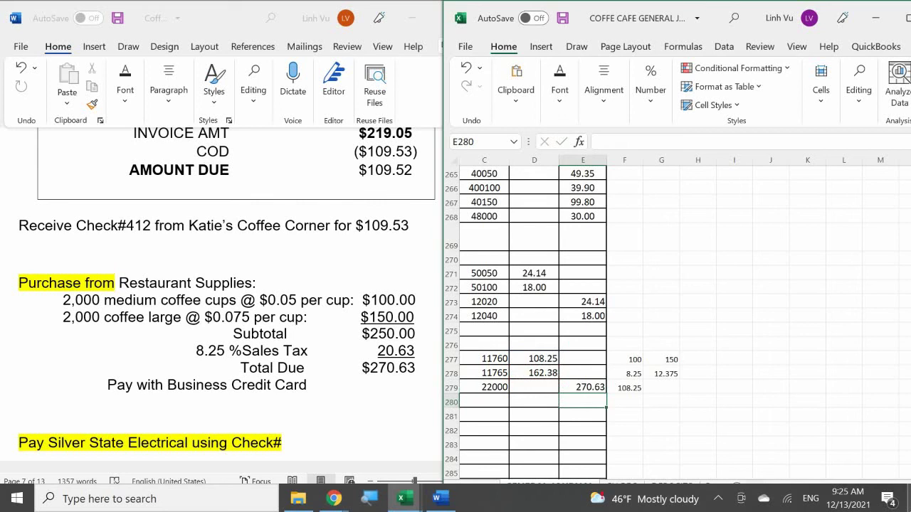
Enter the explanation "(Restaurant Supplies, 4000 Cups)" in B280 beneath the VISA Payable line of the coffee cup purchase entry.
key("Left")
key("Left")
key("Left")
key("Left")
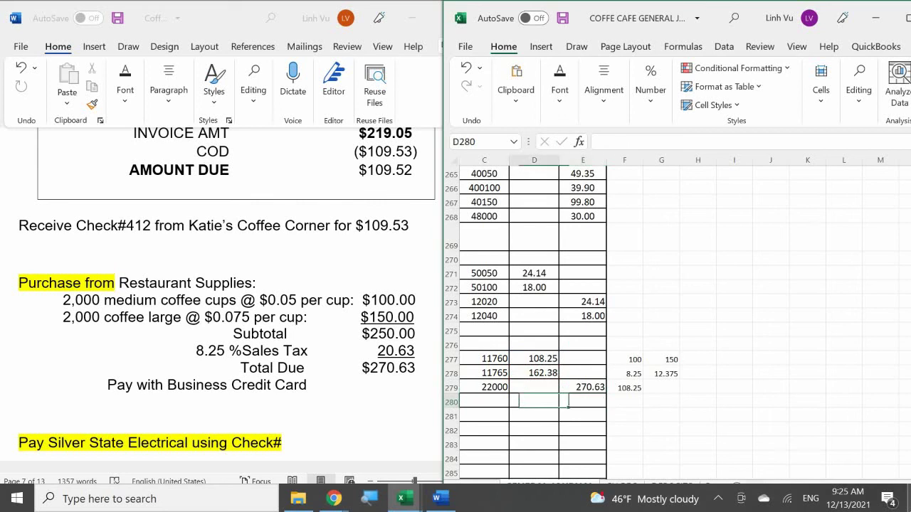
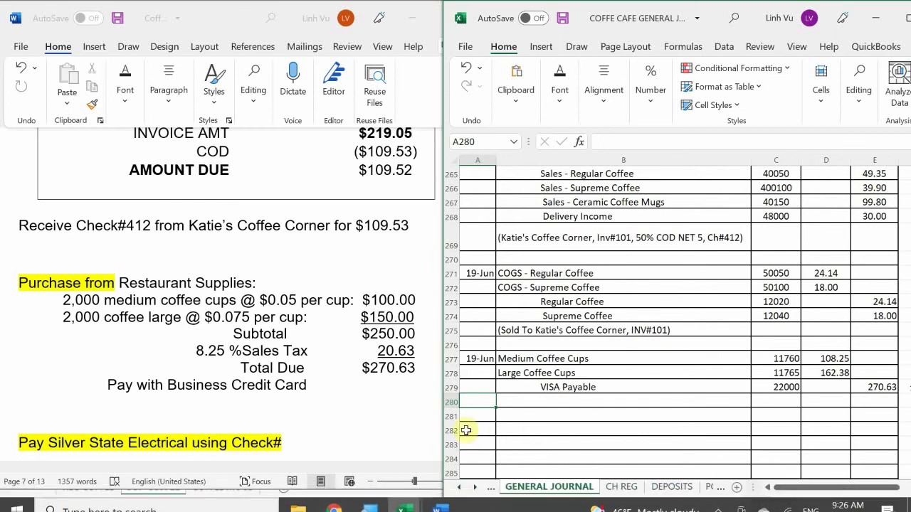
left_click(533, 400)
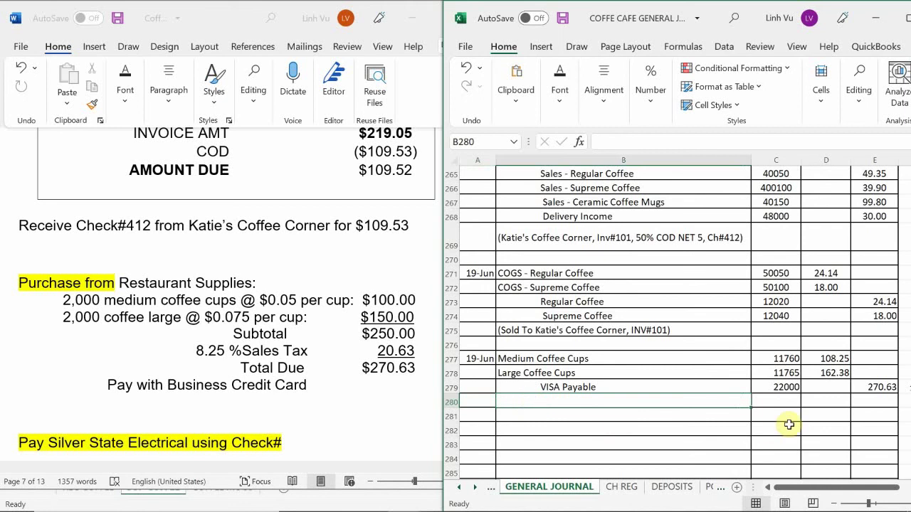
type("(")
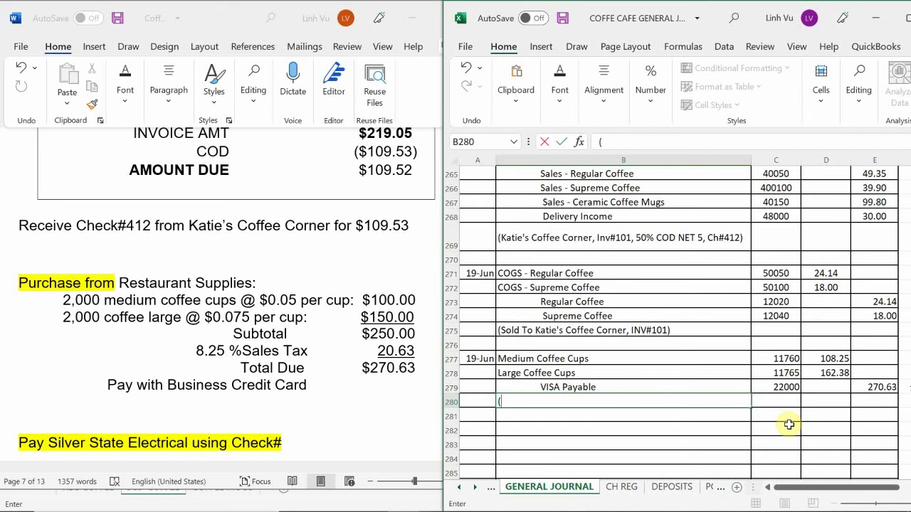
type("Restaurant S")
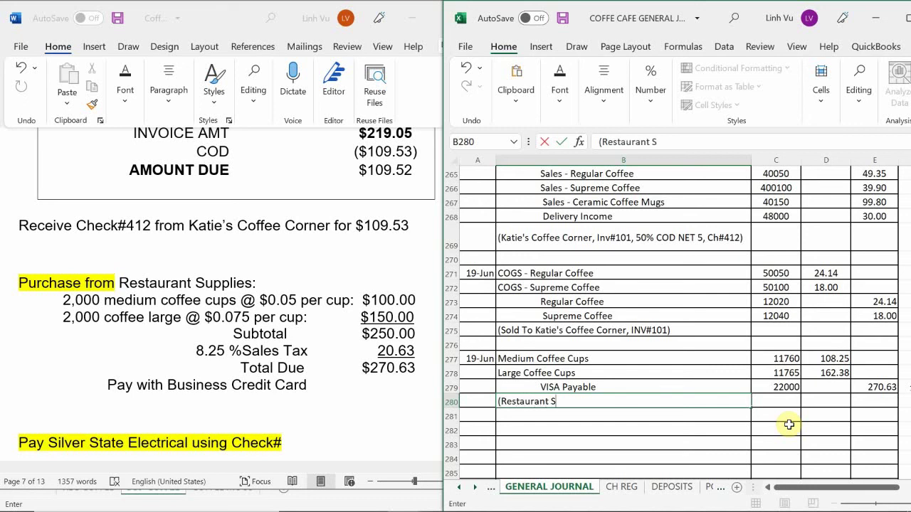
type("upplies.")
key("BackSpace")
type(",")
type("4000 Cu")
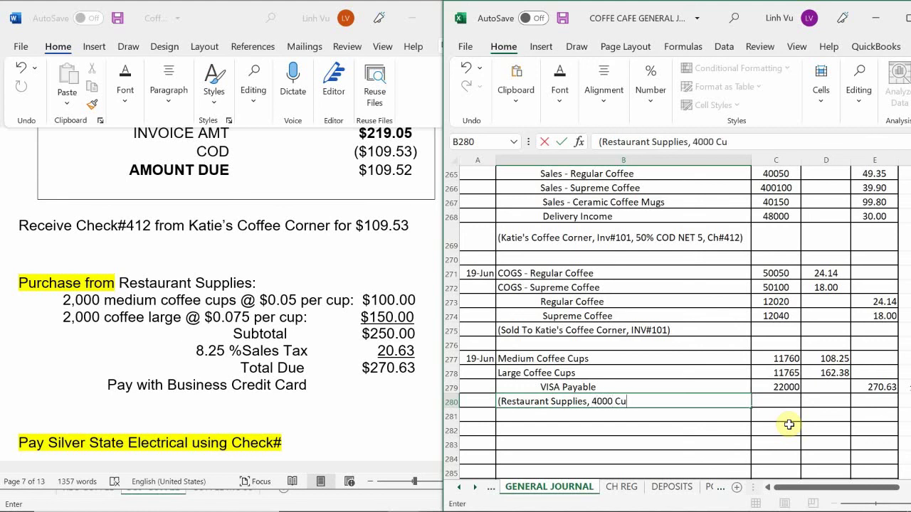
type("ps)")
key("Return")
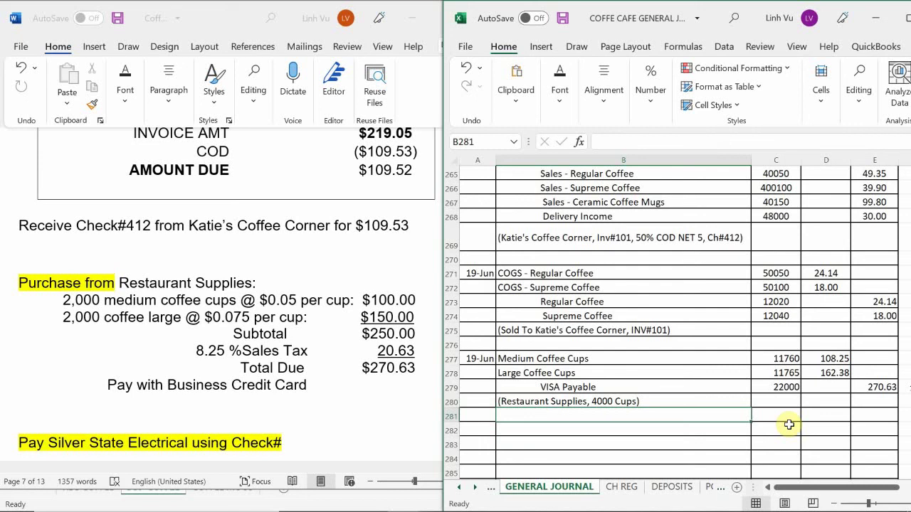
Switch to the Coffee Cafe general ledger workbook and date a new Medium Coffee Cups row 6/19 on the ASSETS sheet.
mouse_move(436, 502)
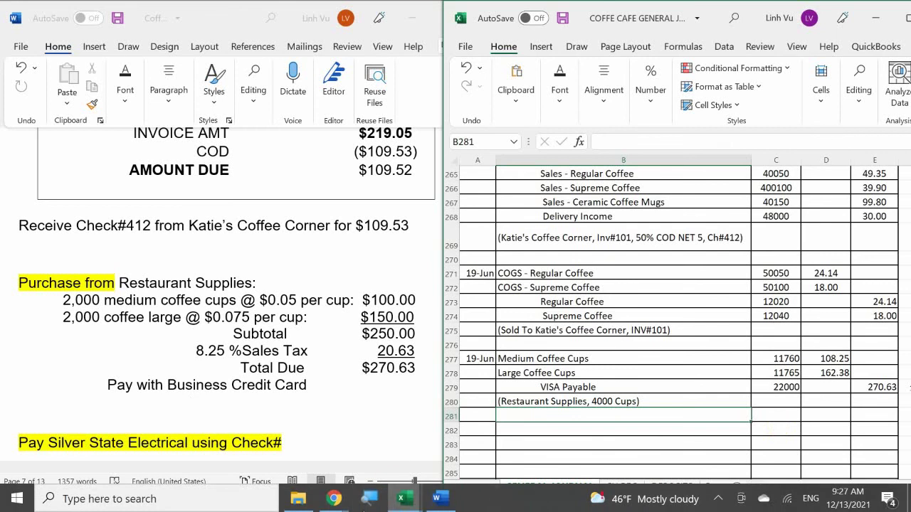
left_click(402, 499)
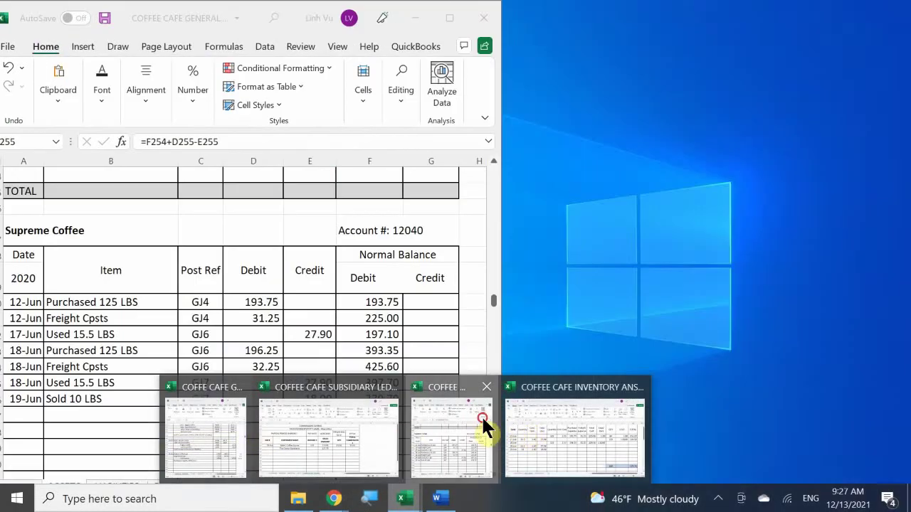
left_click(481, 419)
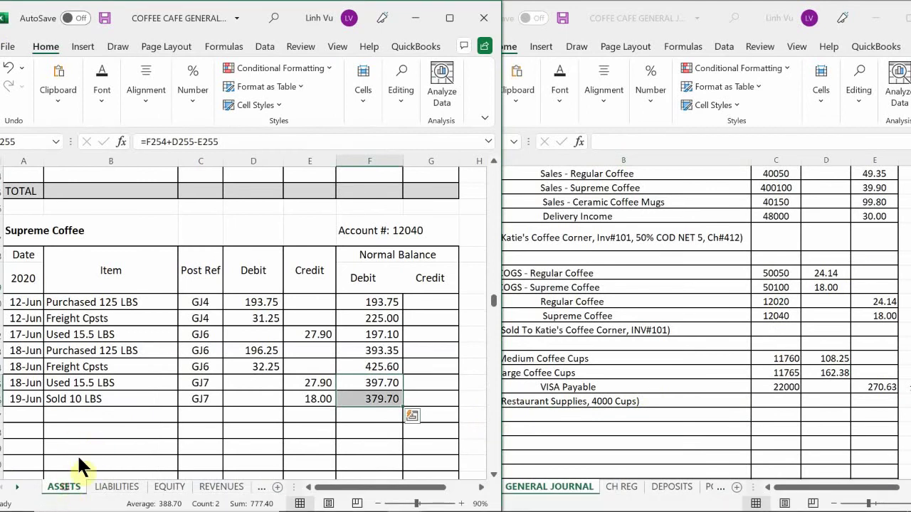
scroll(94, 365, "down", 10)
scroll(94, 364, "up", 20)
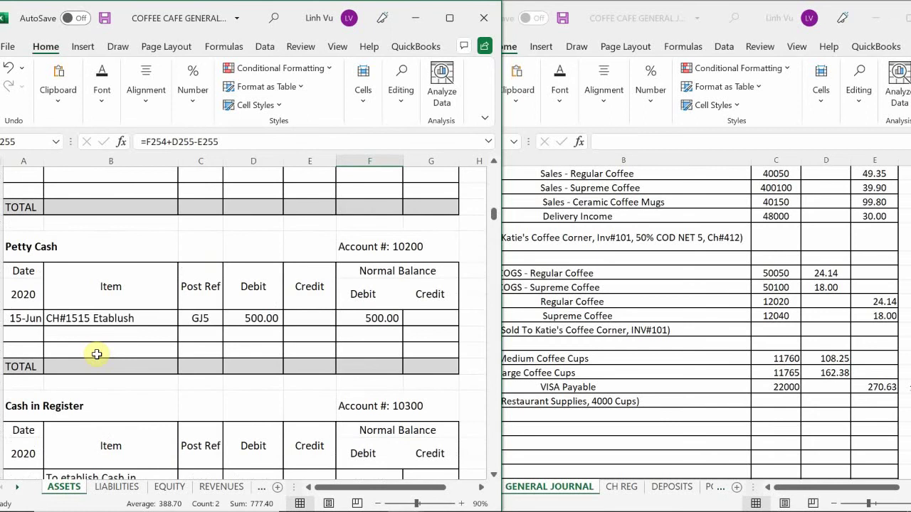
scroll(97, 356, "down", 15)
scroll(97, 363, "down", 8)
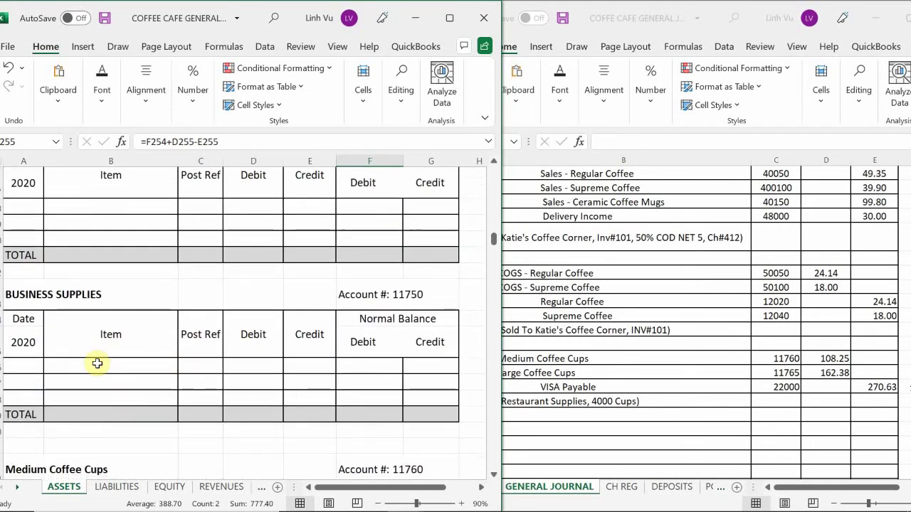
scroll(95, 366, "down", 4)
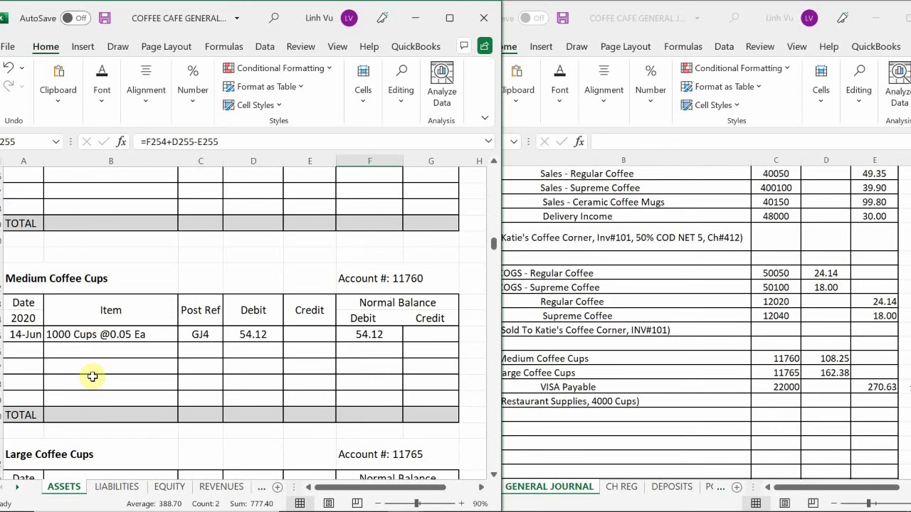
left_click(28, 350)
mouse_move(277, 507)
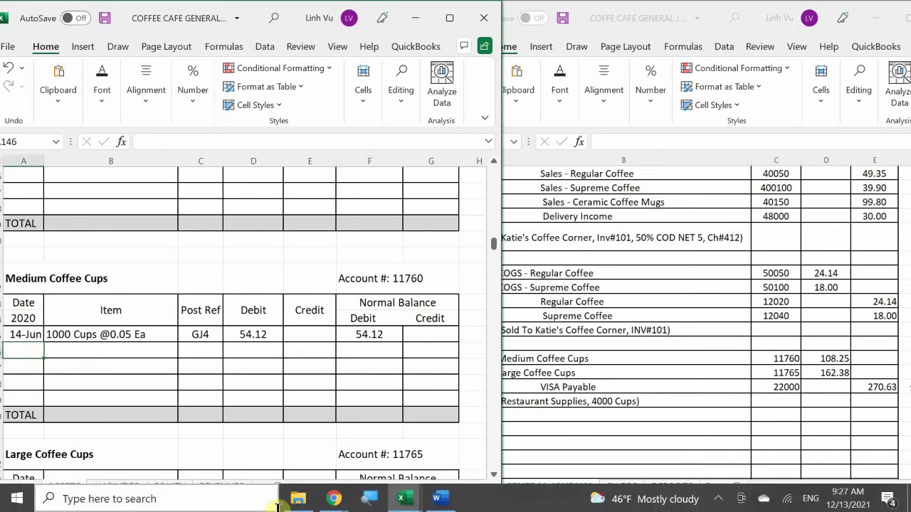
type("6/19")
key("Return")
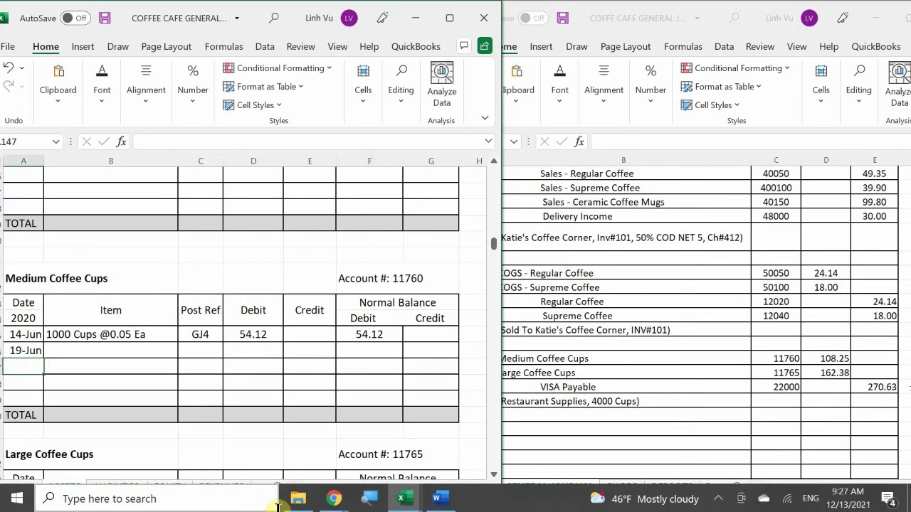
Describe the 19-Jun Medium Coffee Cups posting as "2000 Cups @0.05 Ea" in the Item column.
key("Up")
key("Right")
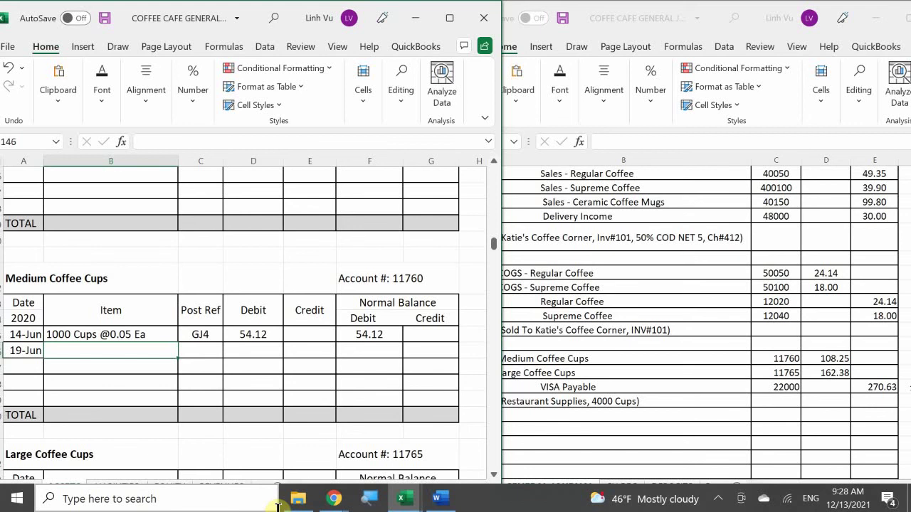
type("2000")
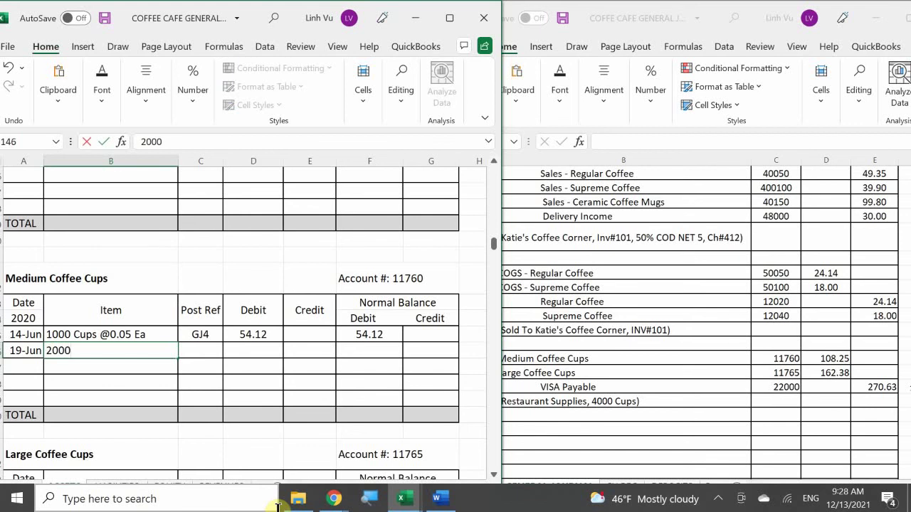
type(" Cups @0.05")
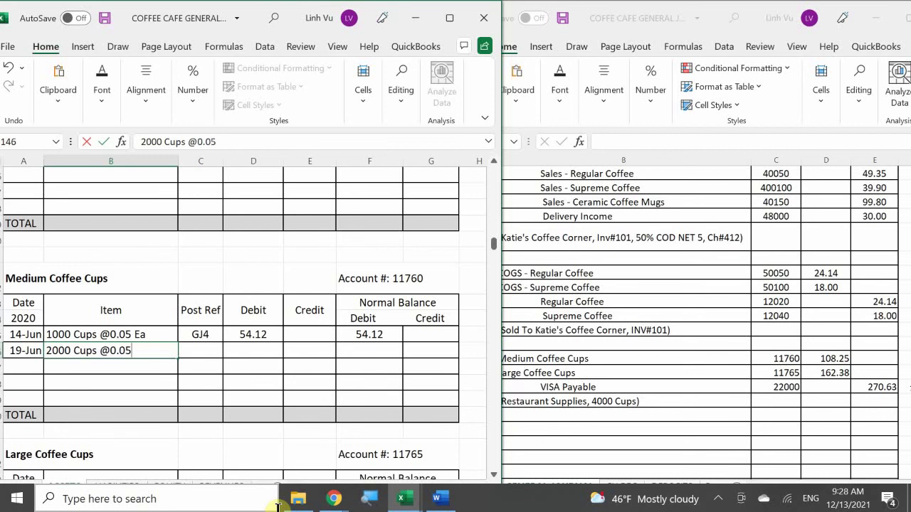
type(" Ea")
key("Tab")
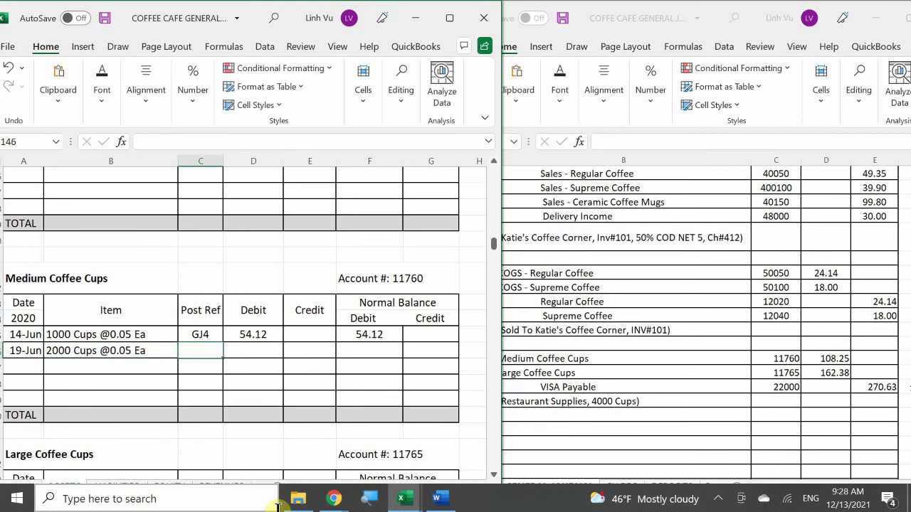
Enter post reference GJ7 and a debit of 108.25 for the 19-Jun Medium Coffee Cups posting.
type("GJ4")
type("7")
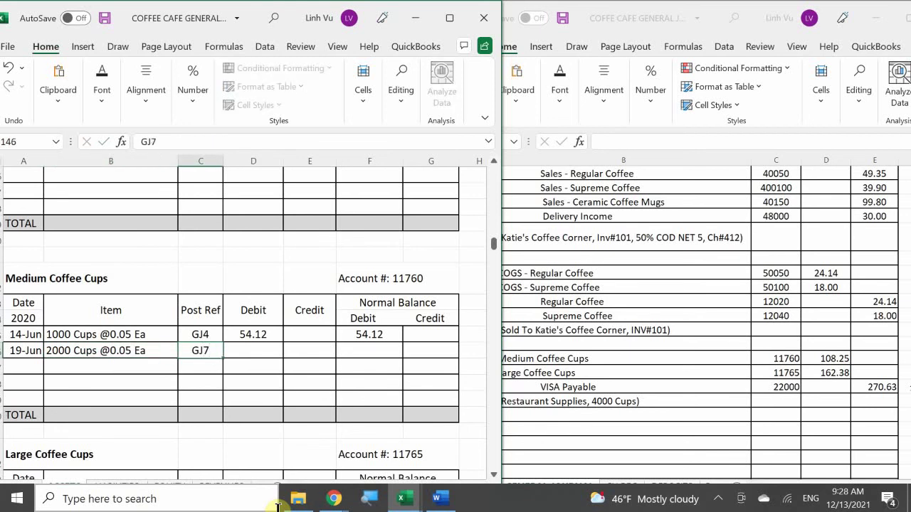
key("Tab")
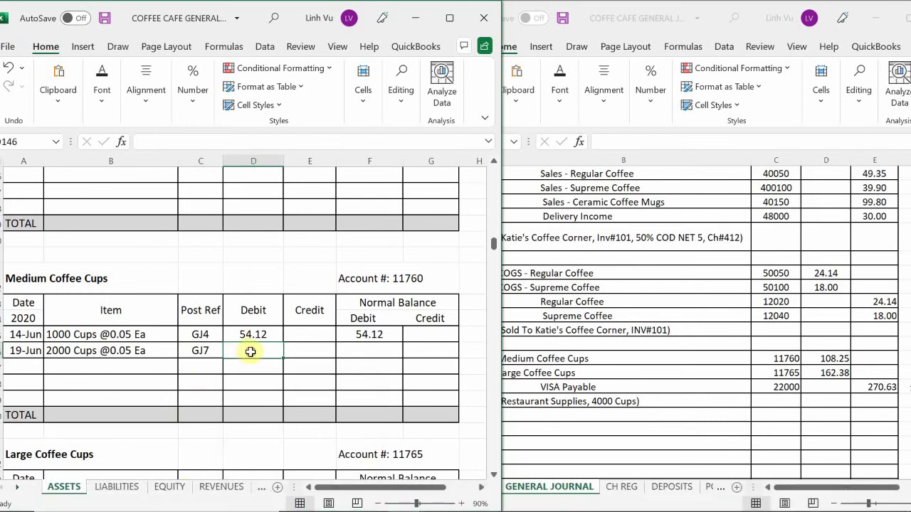
type("108.25")
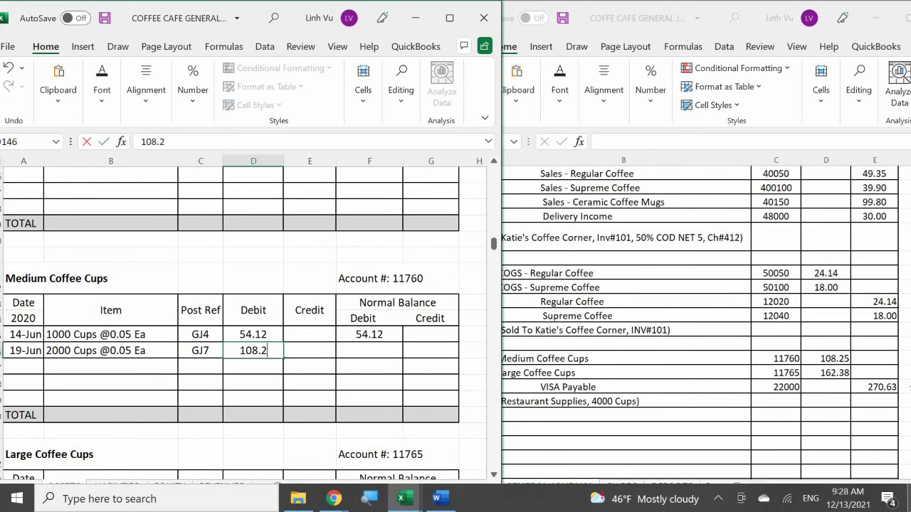
key("Tab")
key("Tab")
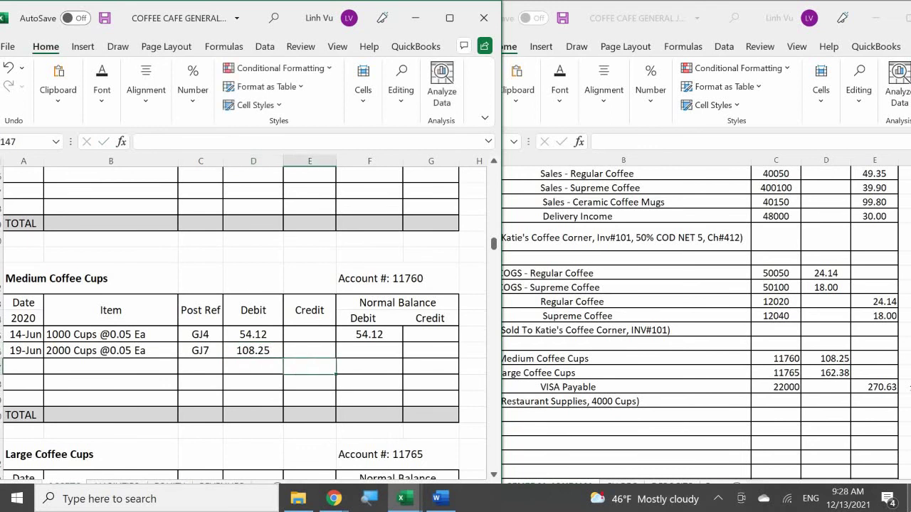
Calculate the Medium Coffee Cups debit balance for 19-Jun in F146 with the formula =F145+D146-E146.
type("=")
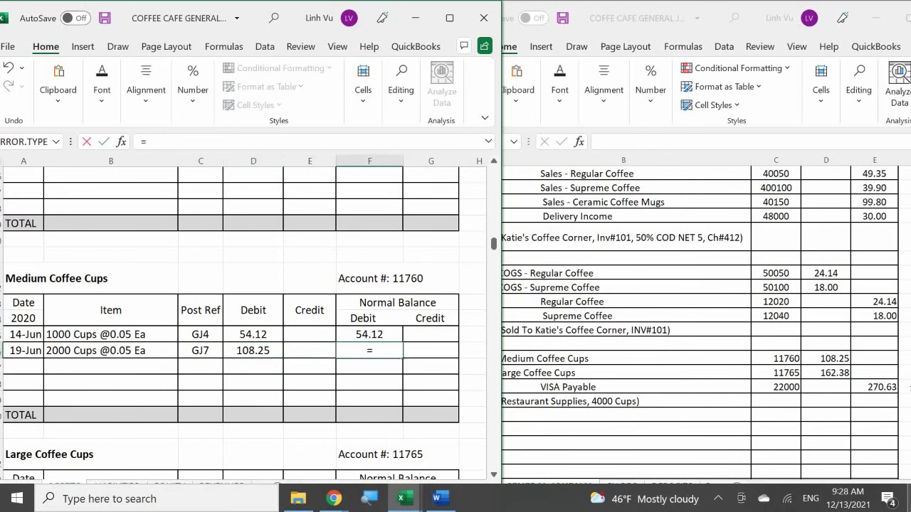
key("Up")
type("+")
key("Left")
key("Left")
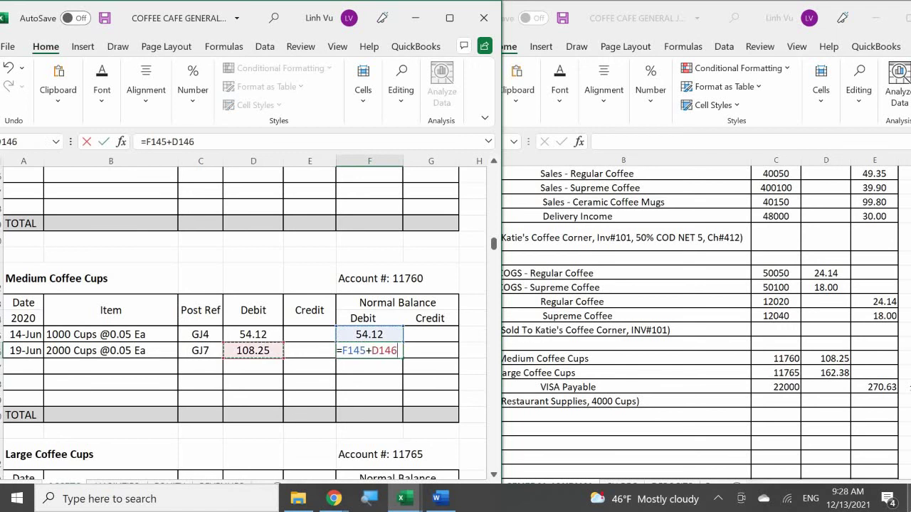
type("-")
key("Left")
key("Left")
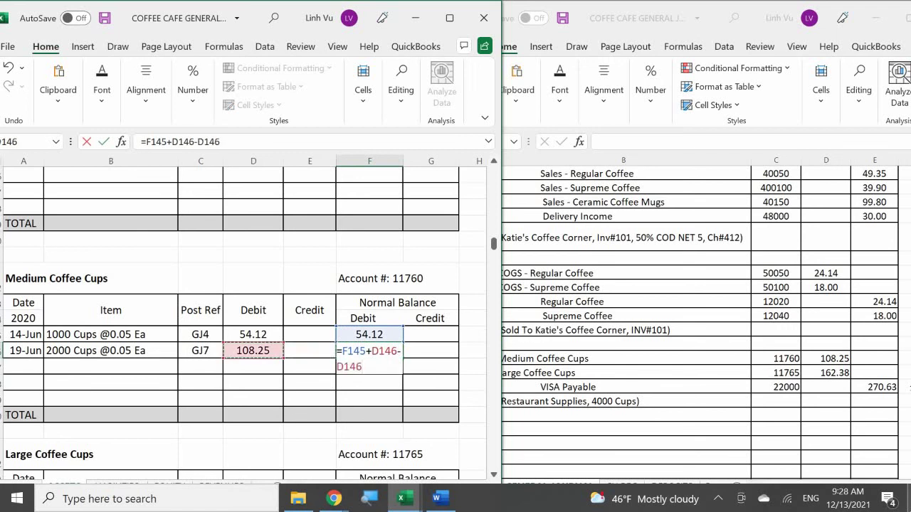
key("Right")
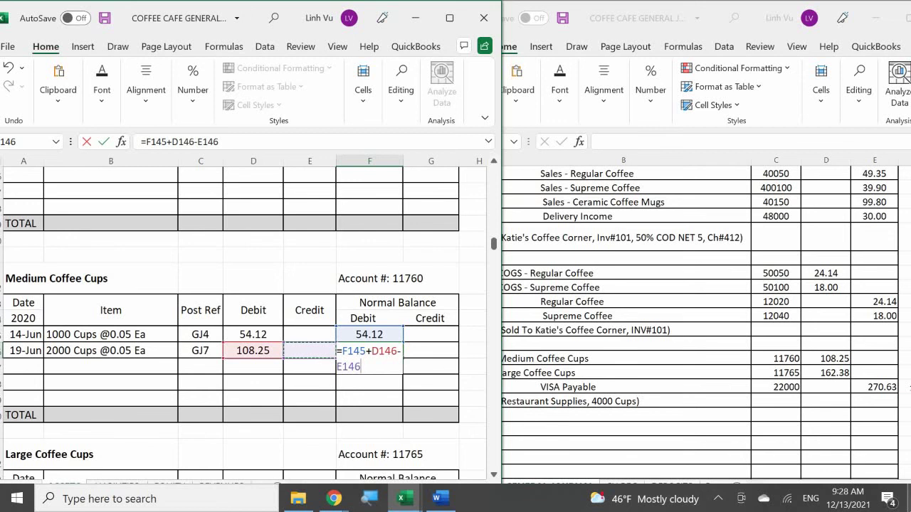
key("Return")
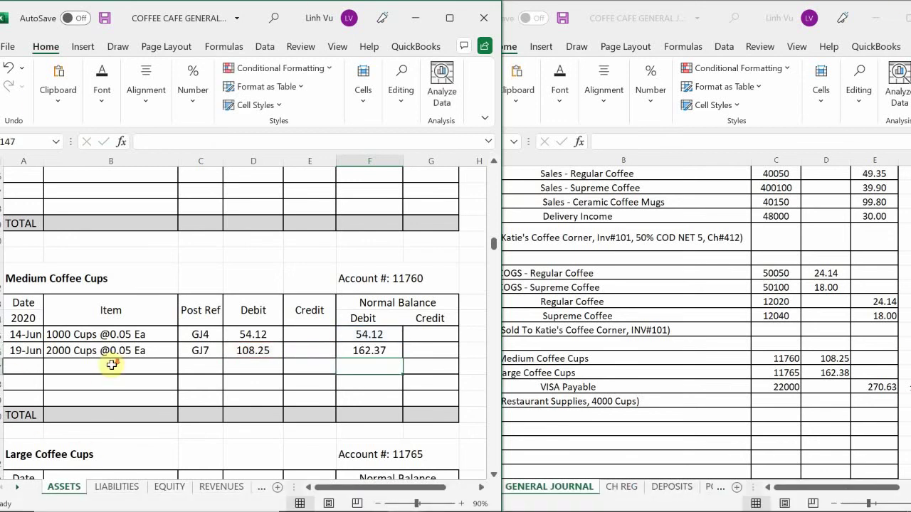
Date a new row 6/19 in the Large Coffee Cups ledger account, below its 14-Jun posting.
scroll(111, 365, "down", 3)
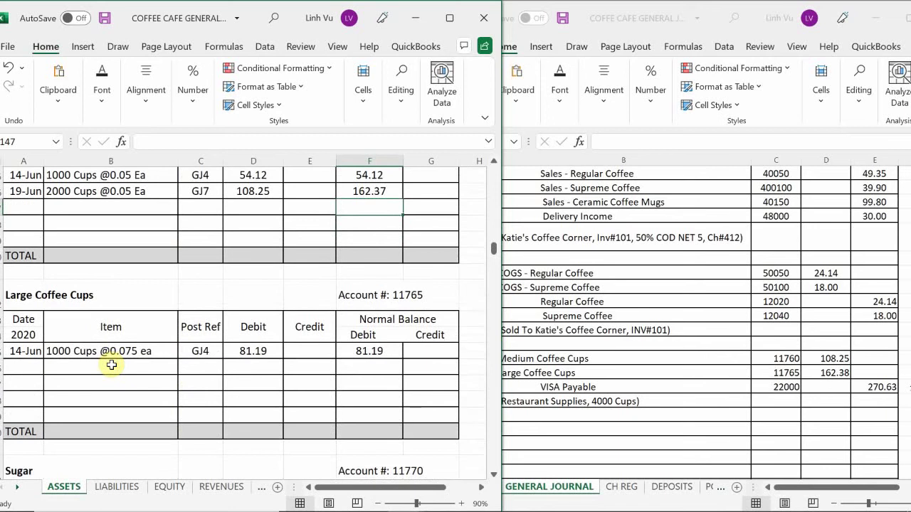
left_click(22, 367)
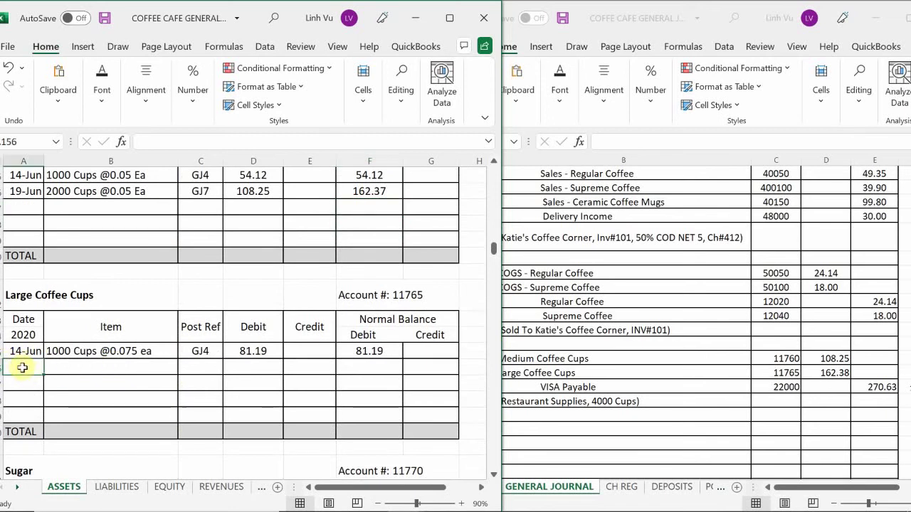
type("6/")
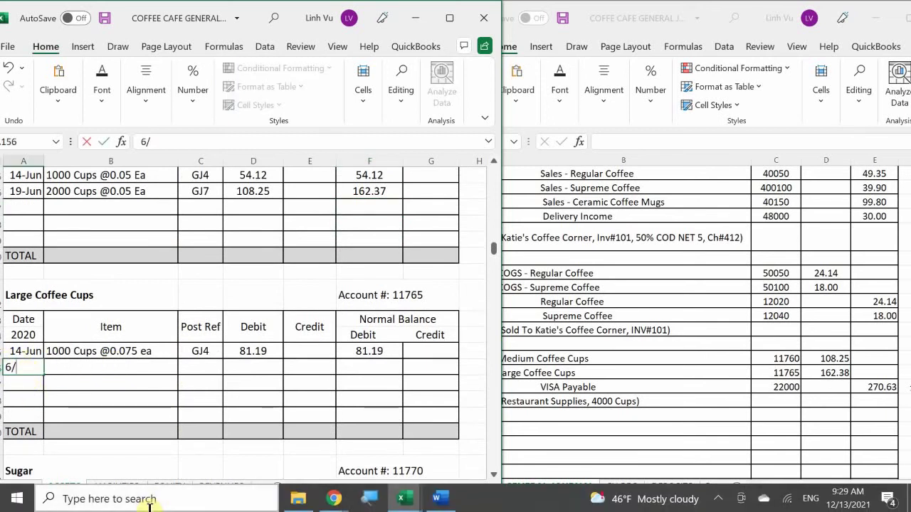
type("19")
key("Return")
key("Up")
key("Right")
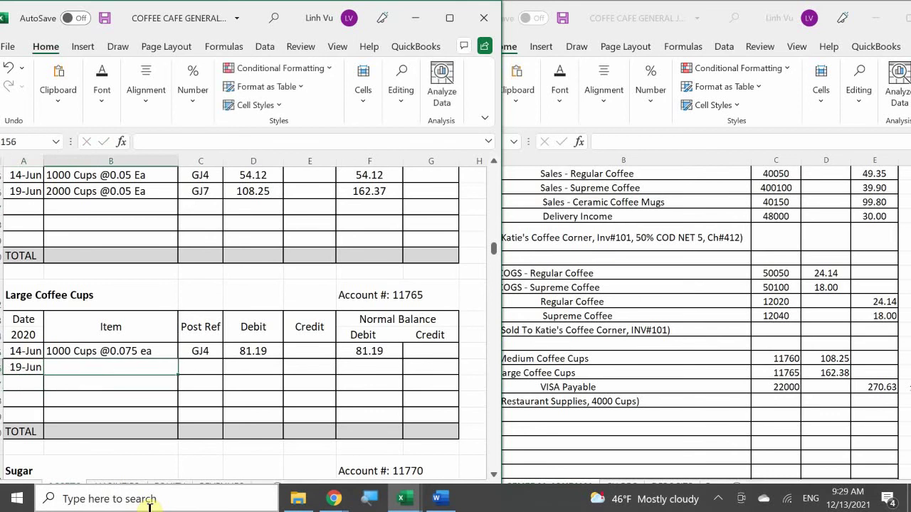
Describe the 19-Jun Large Coffee Cups posting as "2000 Cups @0.075 ea" and enter post reference GJ7.
type("2000")
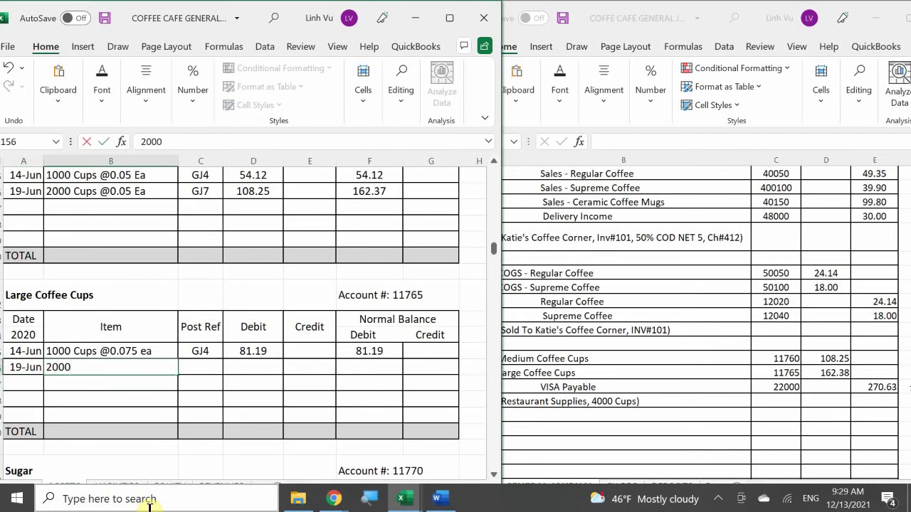
type(" Cups @0.075")
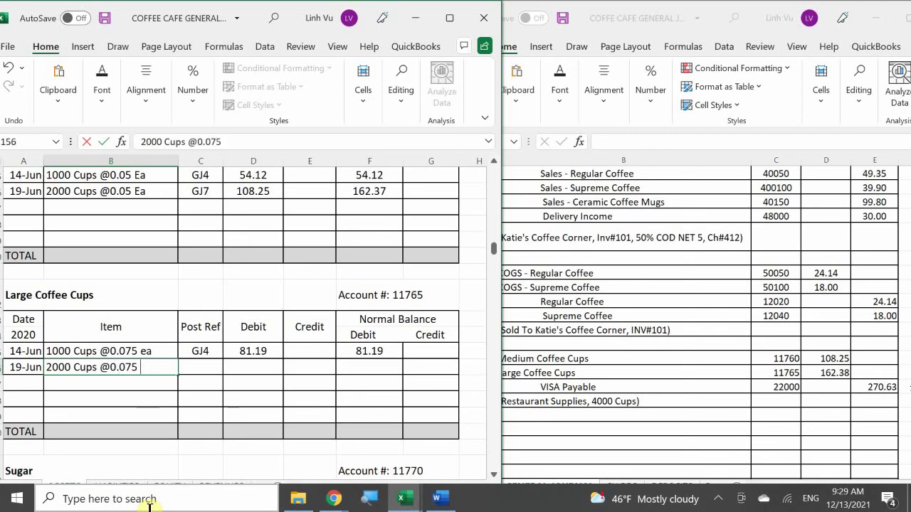
type(" ea")
key("Tab")
type("GJ7")
key("Tab")
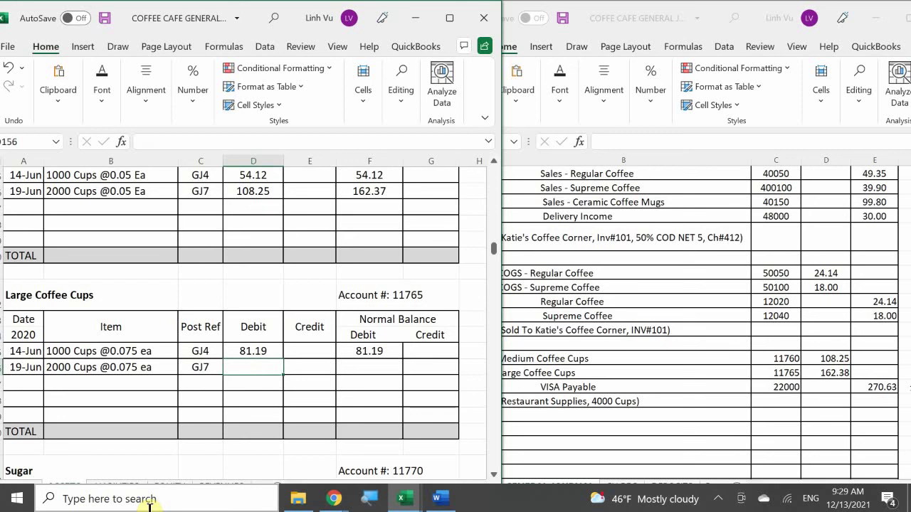
Enter a 162.38 debit for the 19-Jun Large Coffee Cups posting and calculate its debit balance in F156 with =F155+D156-E156.
type("162.38")
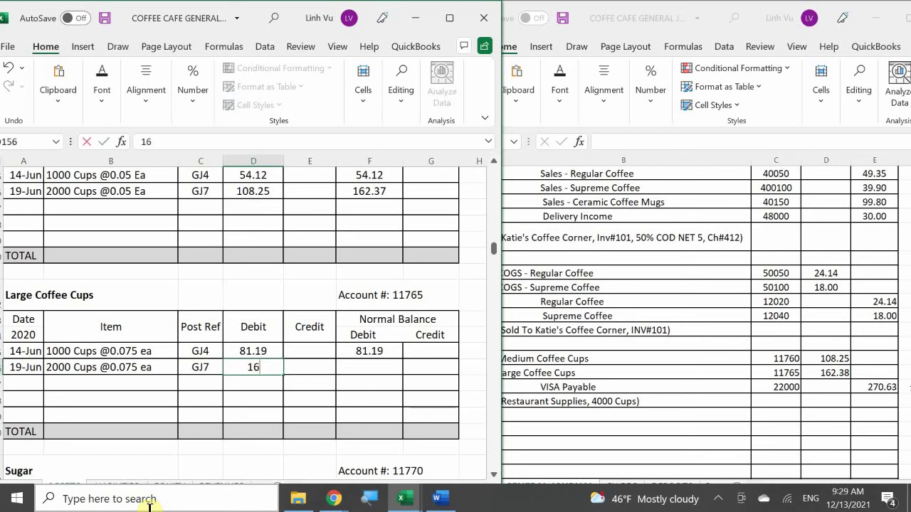
key("Return")
key("Up")
key("Right")
key("Right")
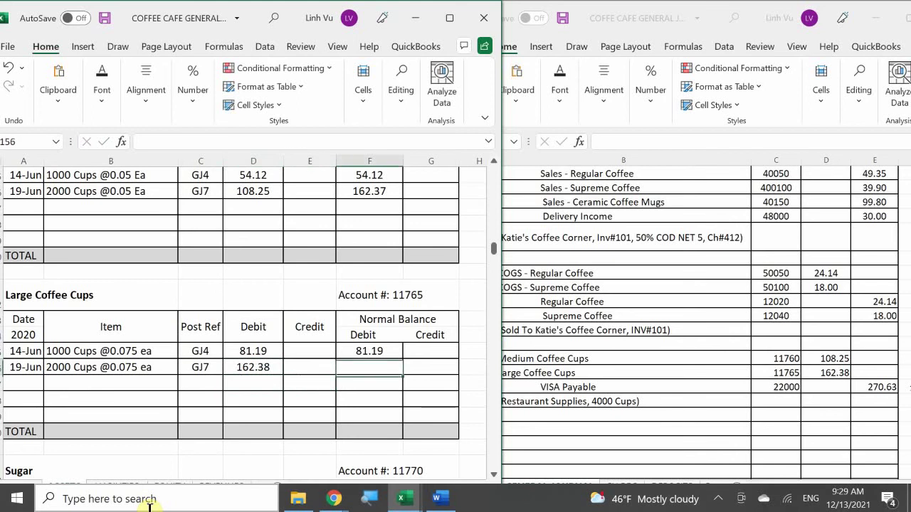
type("=")
key("Up")
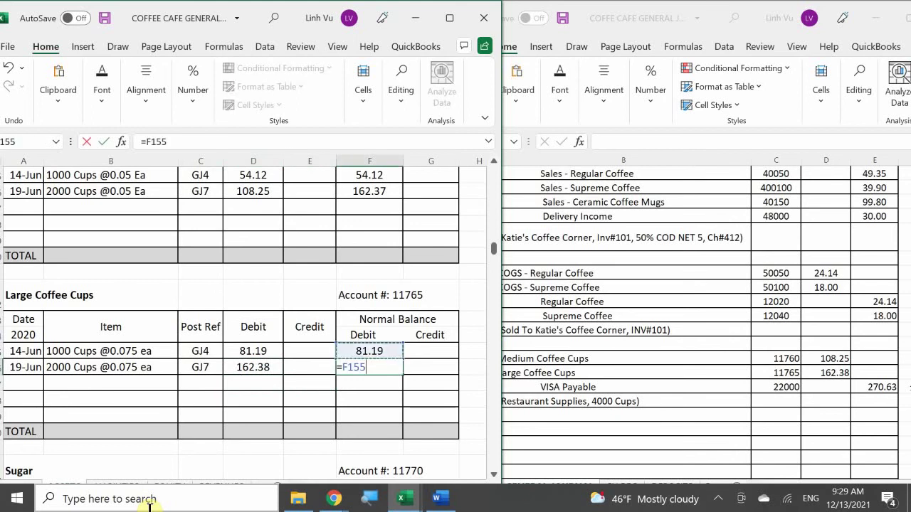
type("+")
key("Left")
key("Left")
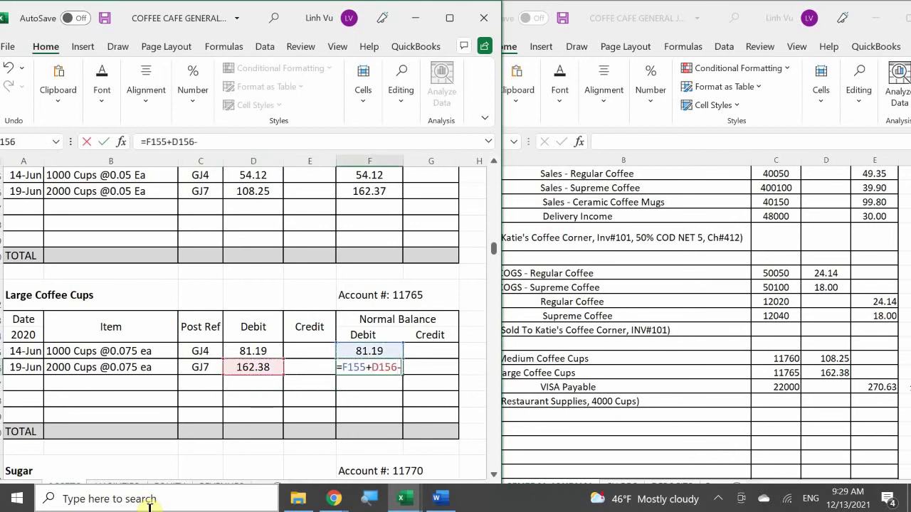
type("-")
key("Left")
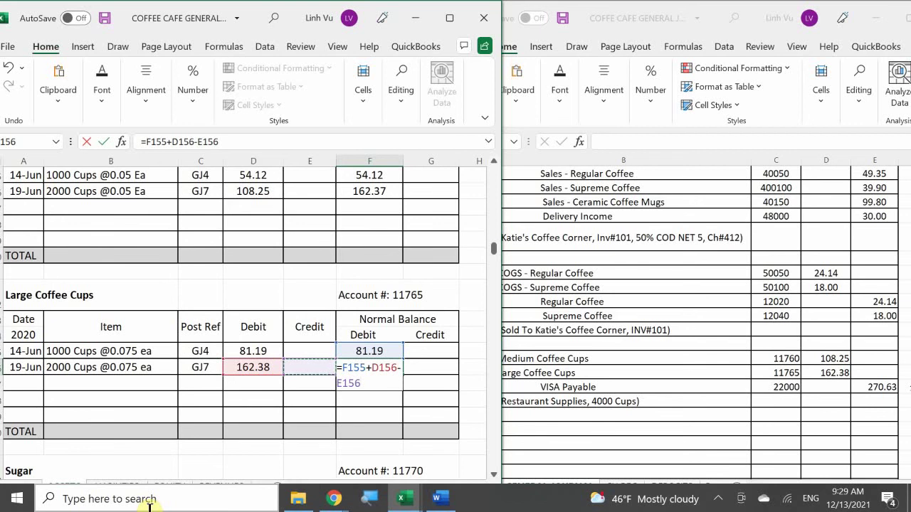
key("Return")
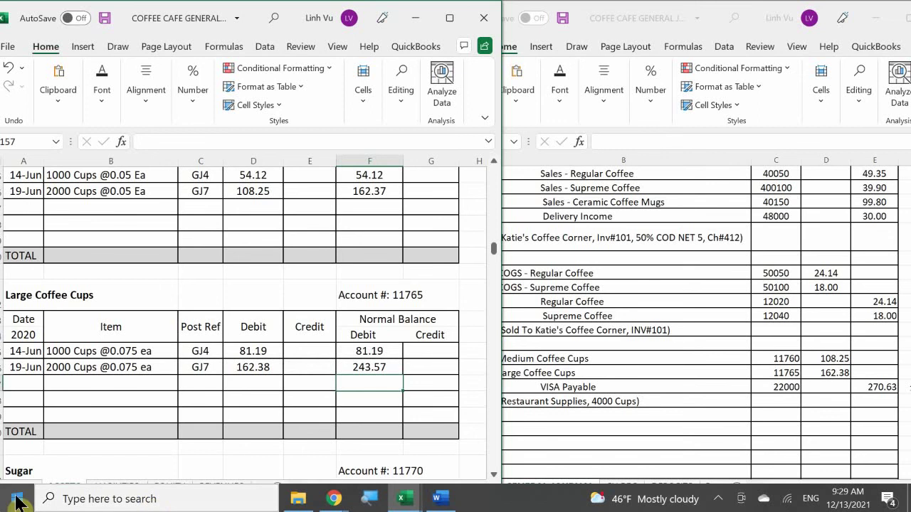
Date a new row 6/19 in the VISA Payable account on the LIABILITIES sheet, below the Wholesale Foods posting.
left_click(117, 486)
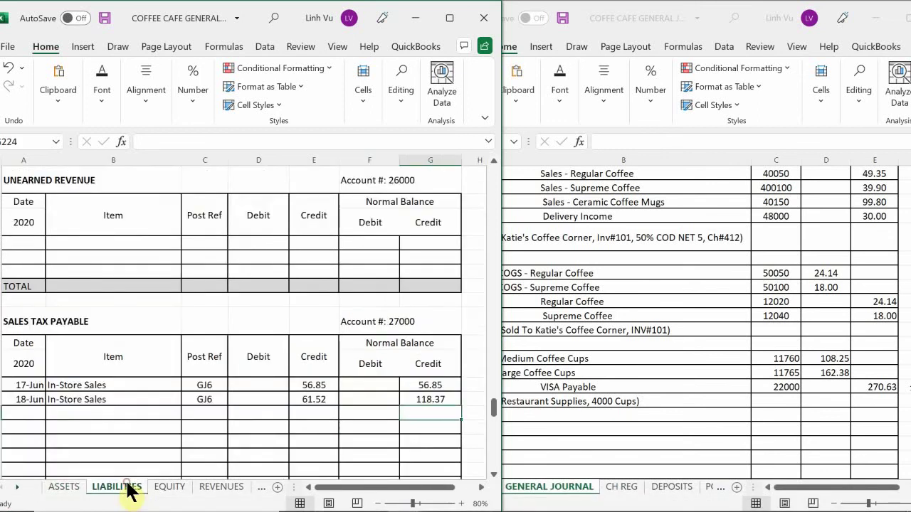
scroll(130, 407, "up", 10)
scroll(131, 404, "up", 10)
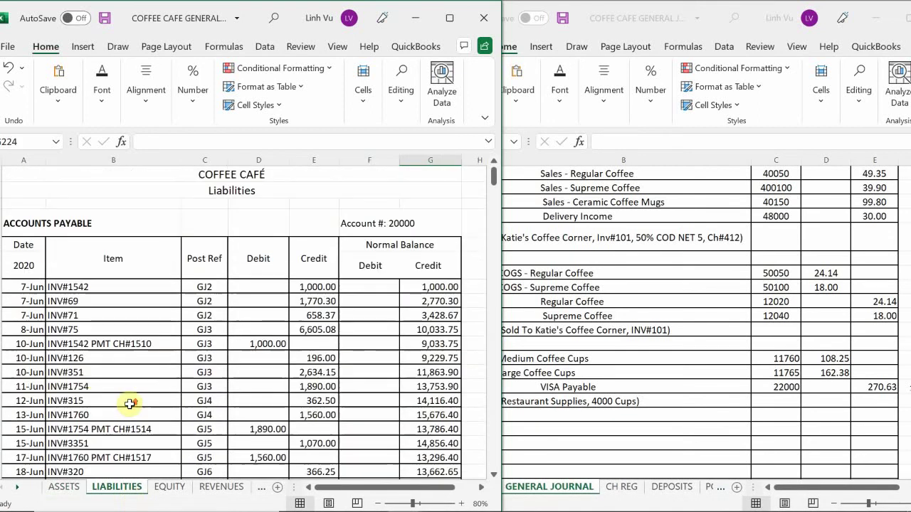
scroll(3, 340, "down", 10)
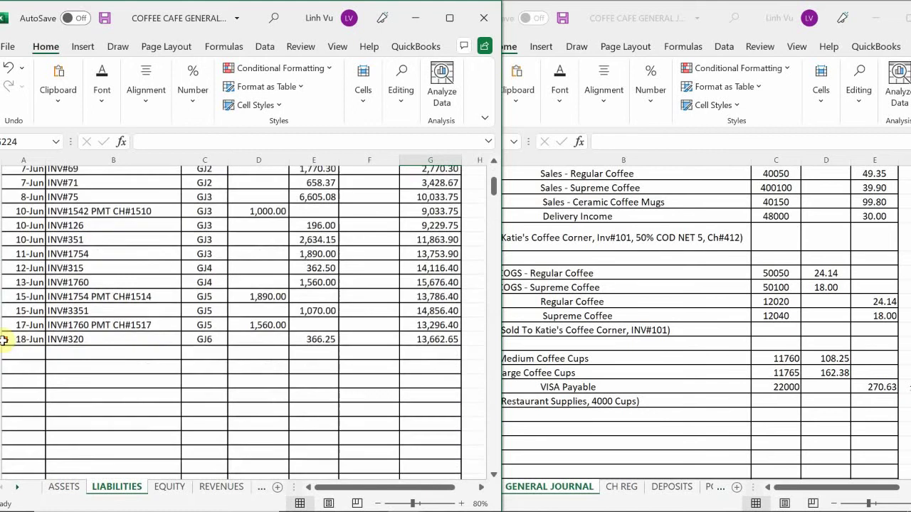
scroll(4, 340, "down", 4)
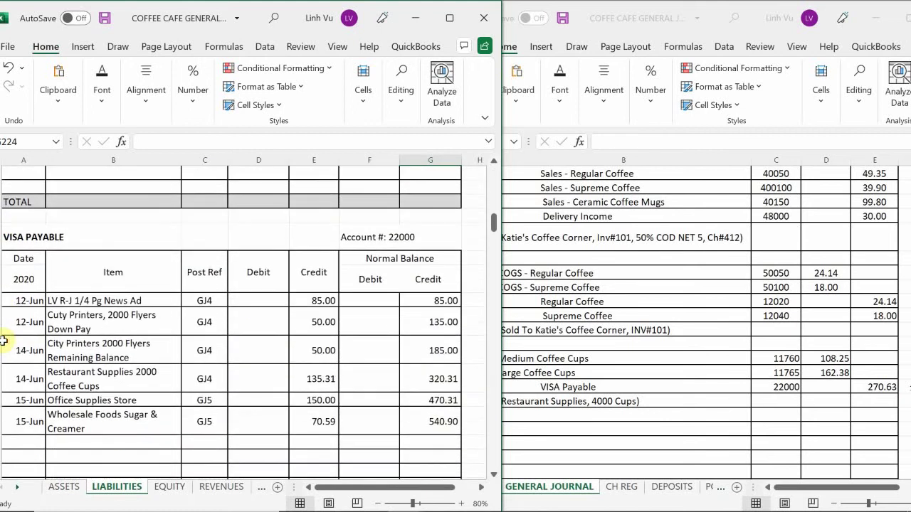
scroll(3, 340, "down", 1)
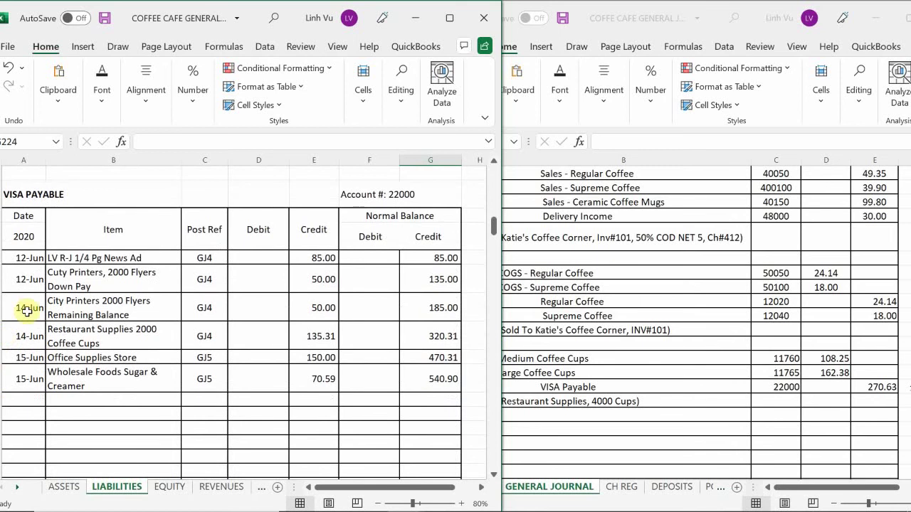
left_click(19, 409)
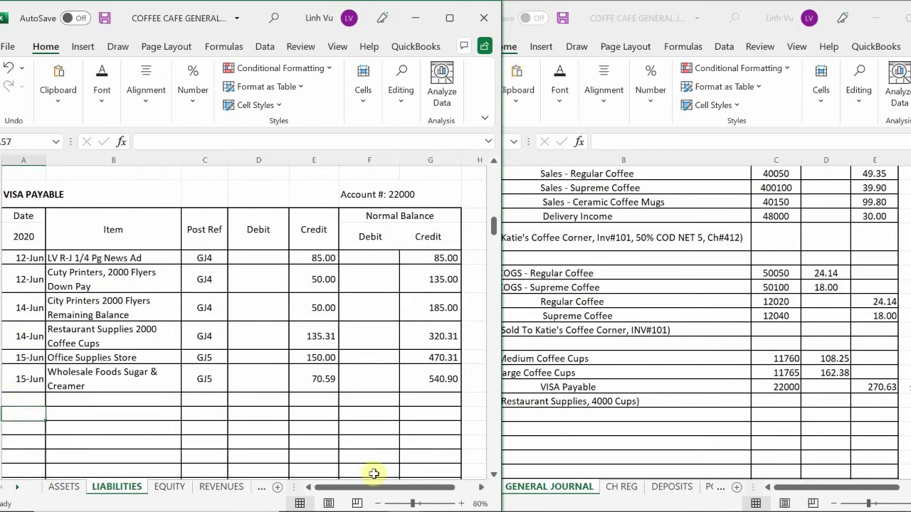
key("Up")
type("6/19")
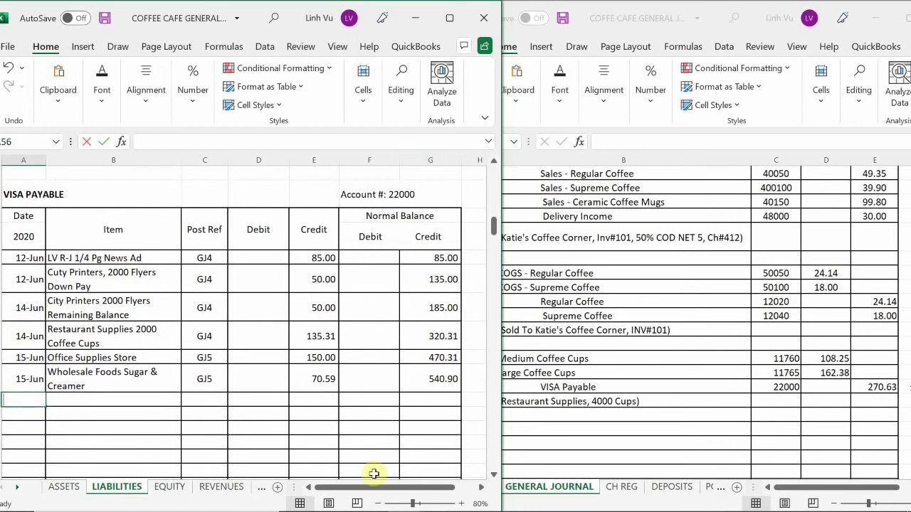
key("Return")
Describe the 19-Jun VISA Payable posting as "Restaurant Supplies 4000 Coffee Cups".
key("Right")
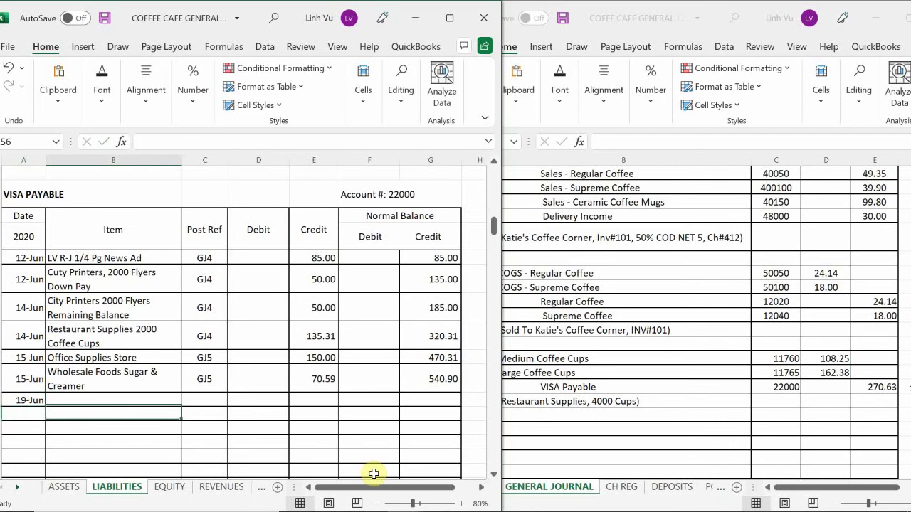
key("Up")
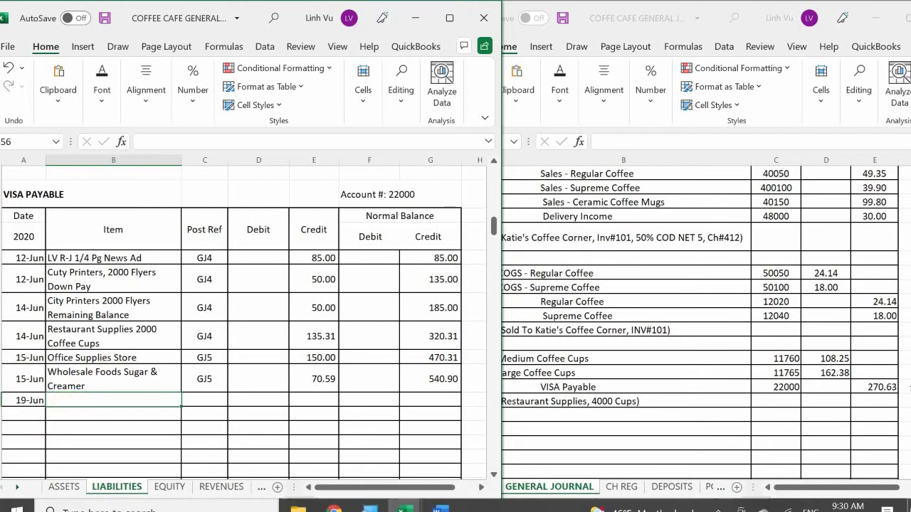
type("Re")
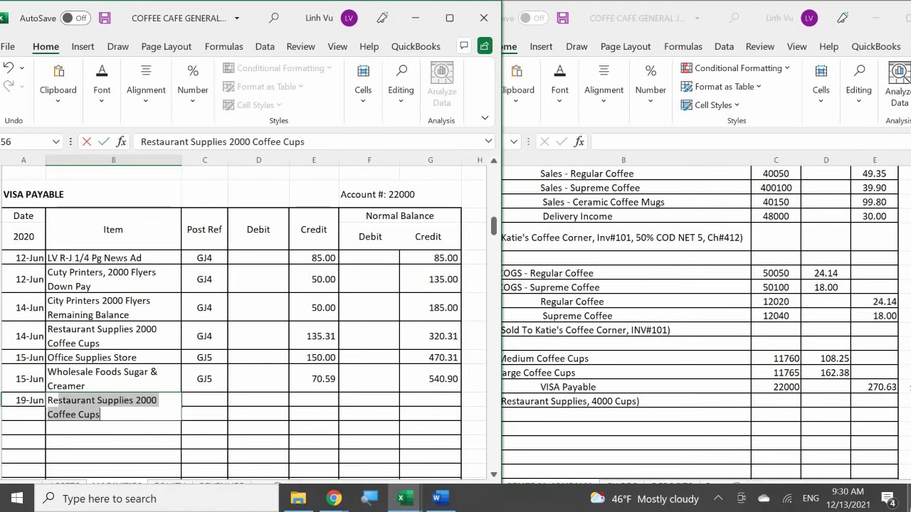
type("stau")
key("Return")
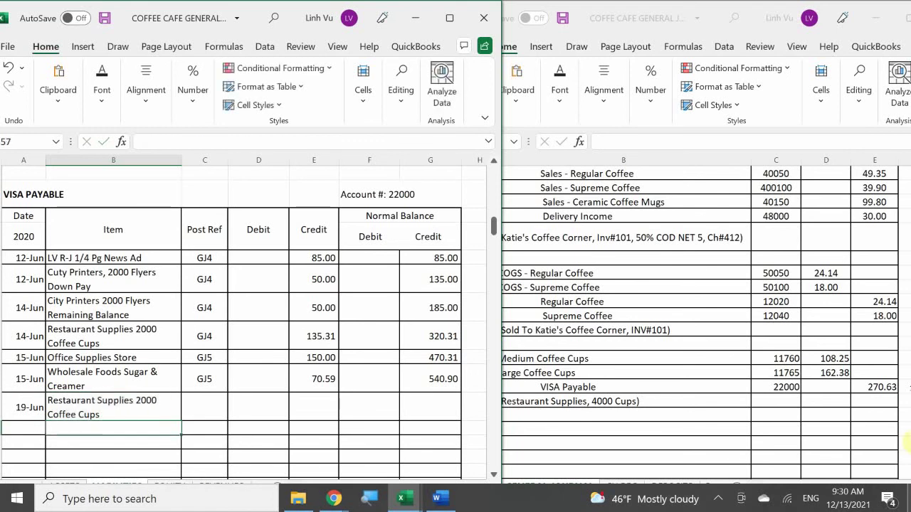
double_click(150, 402)
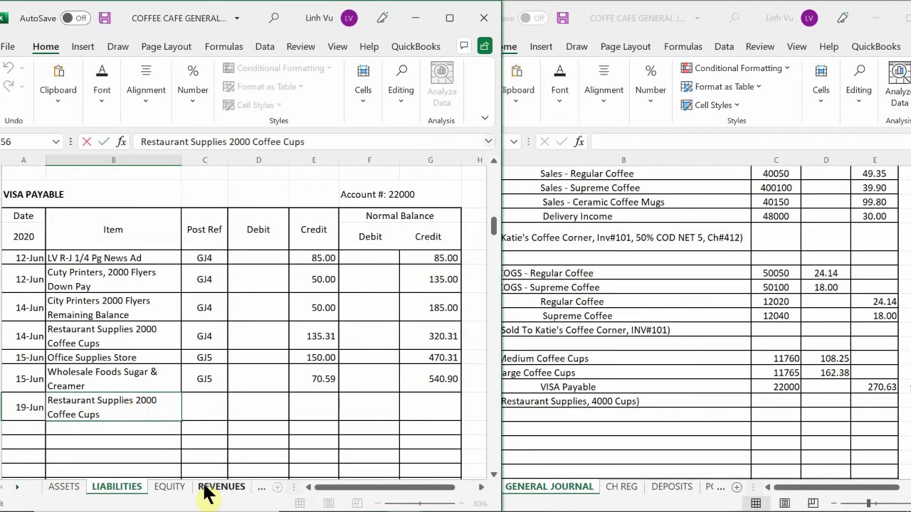
key("BackSpace")
type("4")
key("Return")
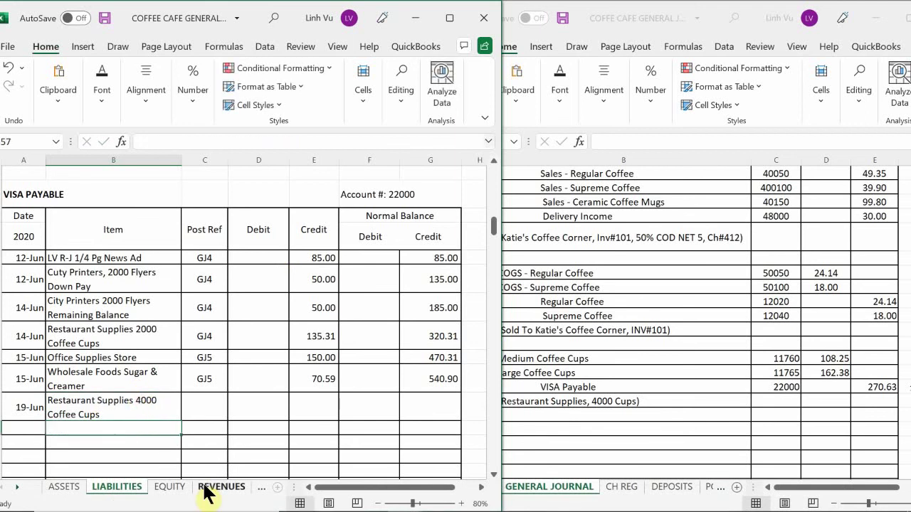
Enter post reference GJ7 for the 19-Jun VISA Payable posting.
key("Right")
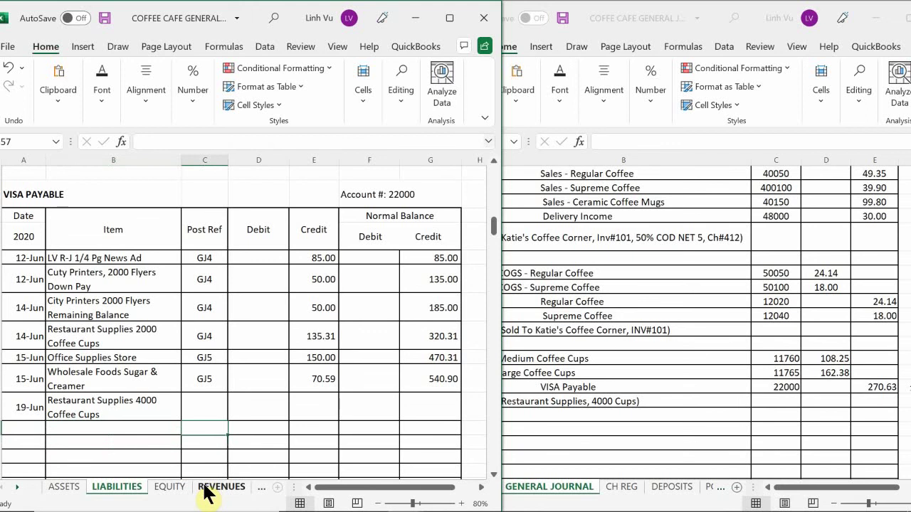
key("Up")
type("GJ7")
key("Tab")
Credit VISA Payable 270.63 for 19-Jun and extend the credit balance formula from the 15-Jun Wholesale Foods row to this row.
key("Tab")
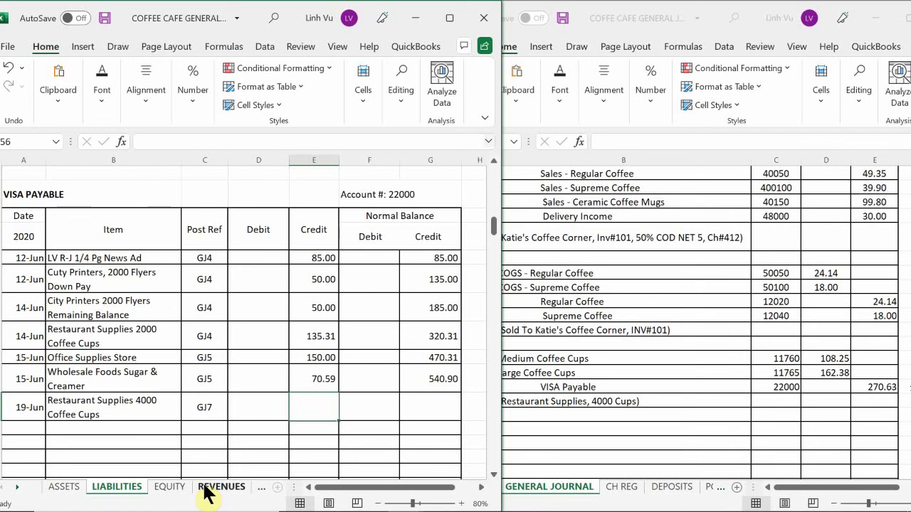
type("270.63")
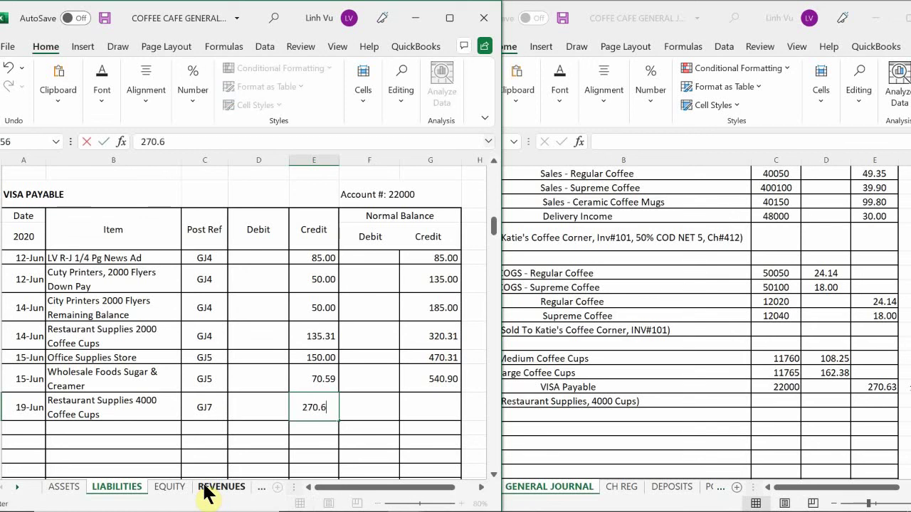
key("Return")
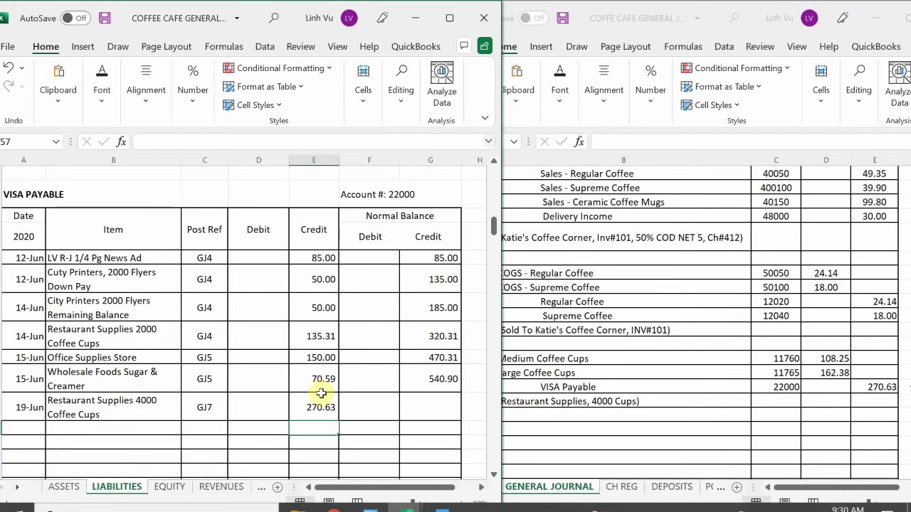
left_click(434, 378)
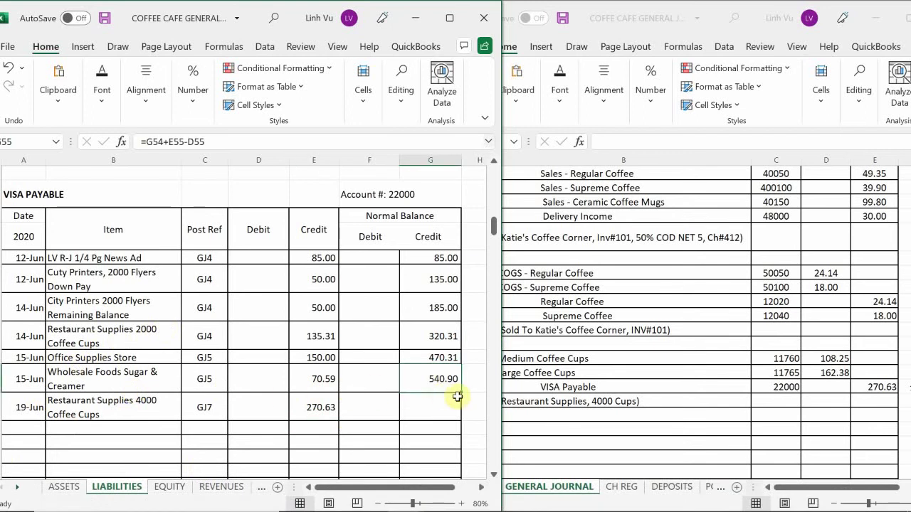
left_click_drag(463, 394, 462, 420)
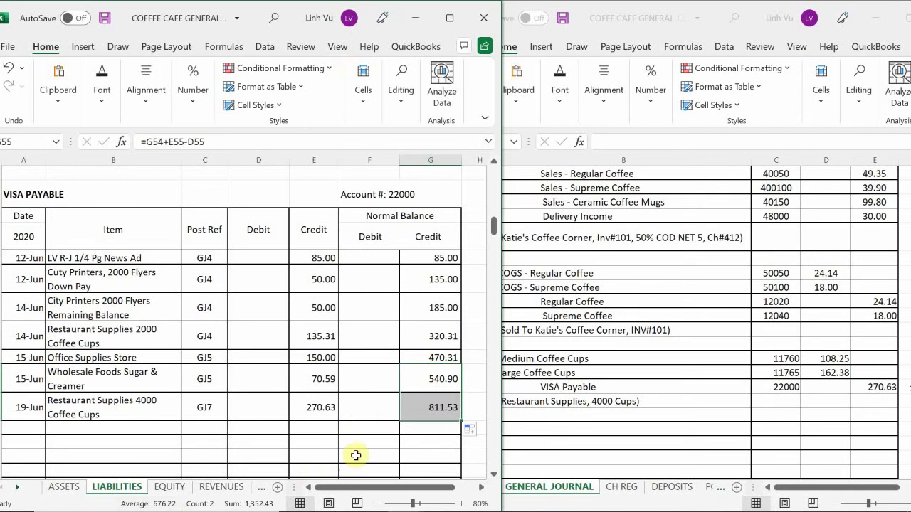
Switch to the COFFEE CAFE SUBSIDIARY LEDGER ANSWERS 10.4 workbook and open its VENDORS sheet.
mouse_move(400, 505)
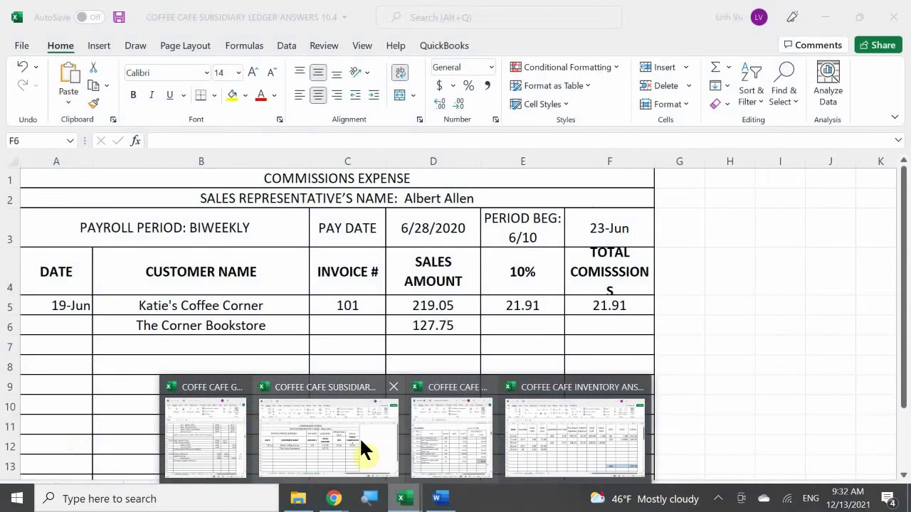
left_click(360, 442)
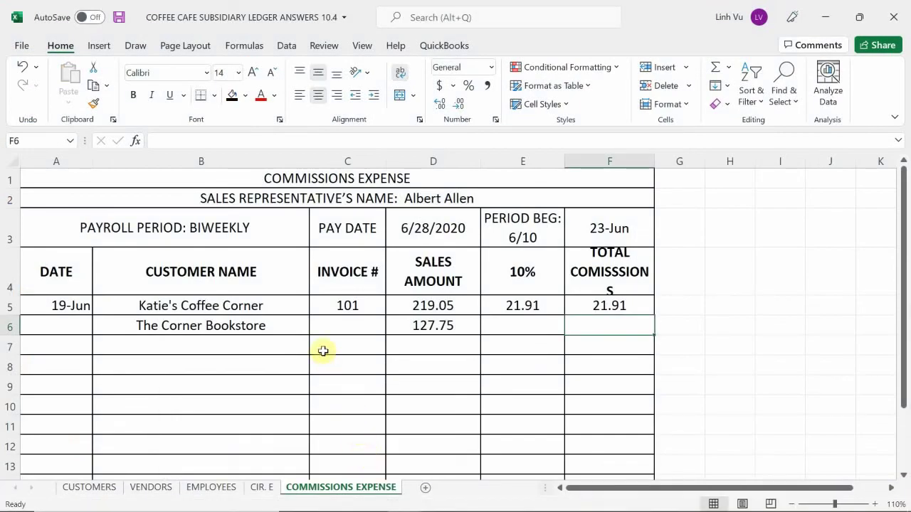
left_click(149, 487)
Date a new row 6/19 in the Restaurant Supplies, Inc. vendor account, below its 14-Jun entry.
scroll(157, 417, "down", 10)
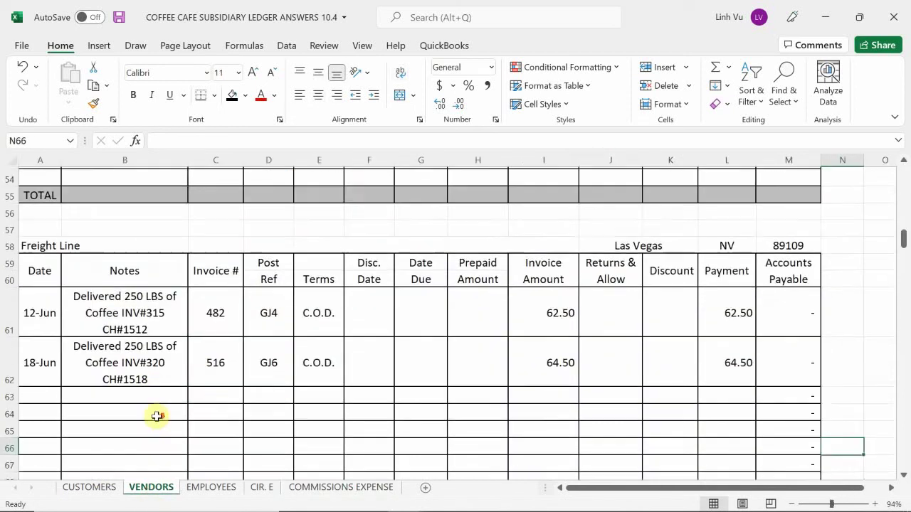
scroll(157, 417, "down", 18)
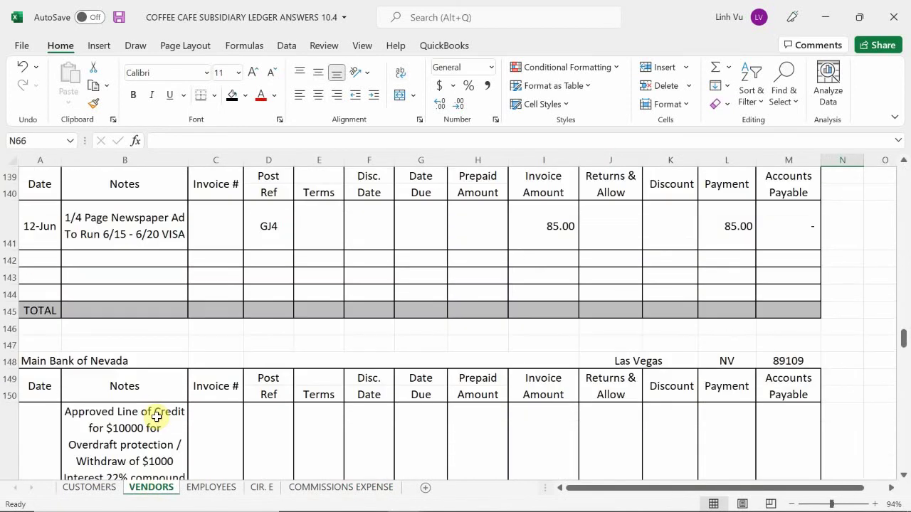
scroll(156, 417, "down", 9)
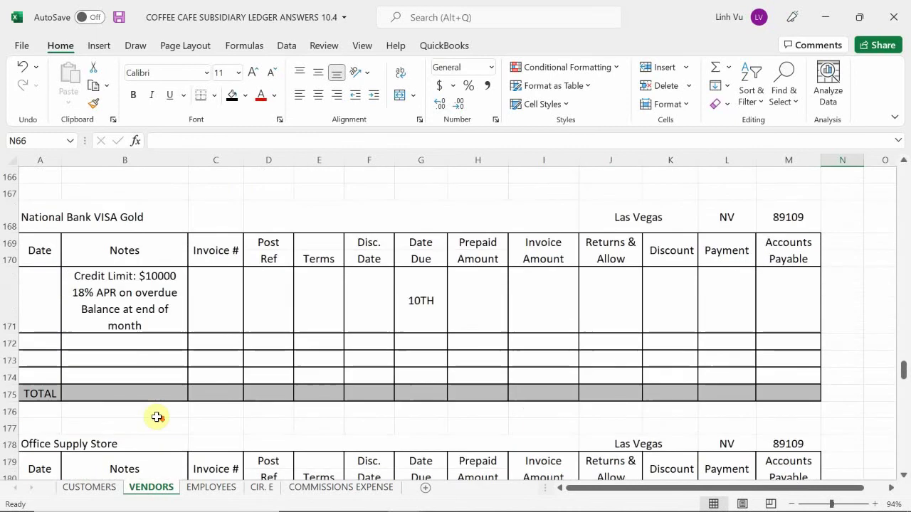
scroll(157, 417, "up", 2)
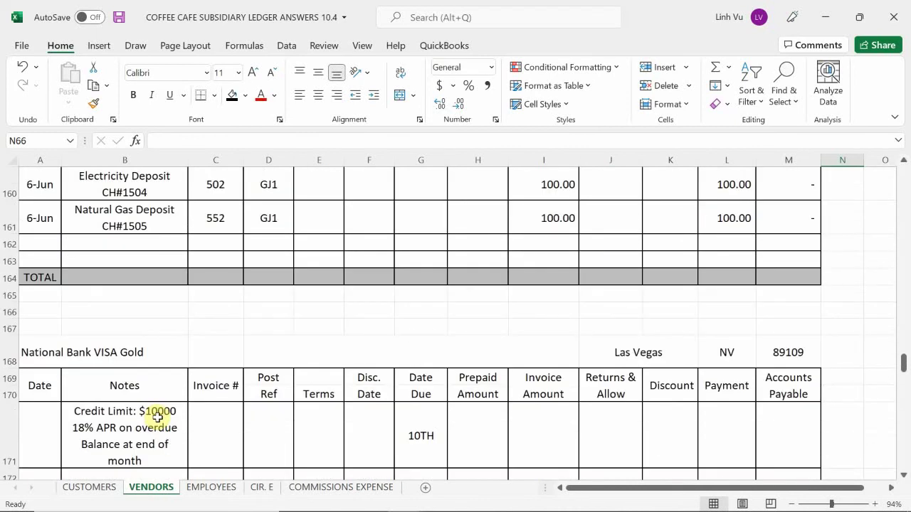
scroll(157, 417, "down", 4)
scroll(158, 418, "down", 4)
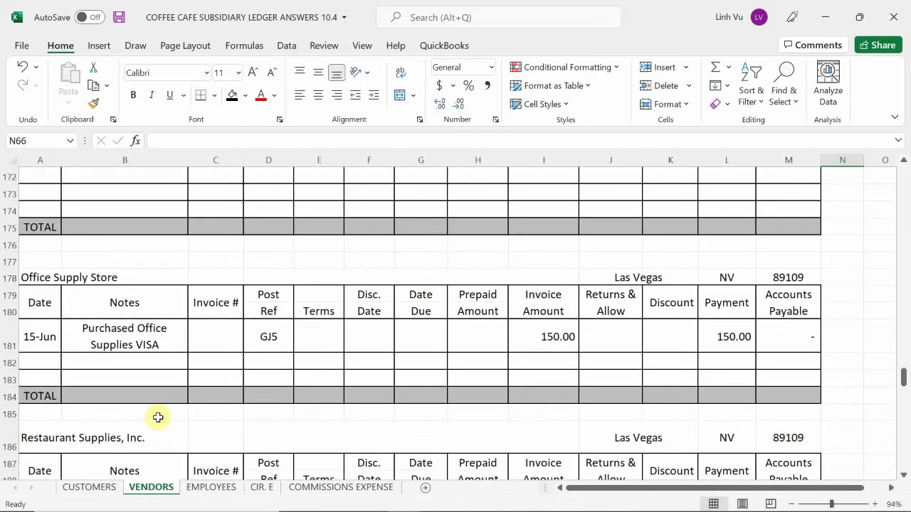
scroll(158, 418, "down", 1)
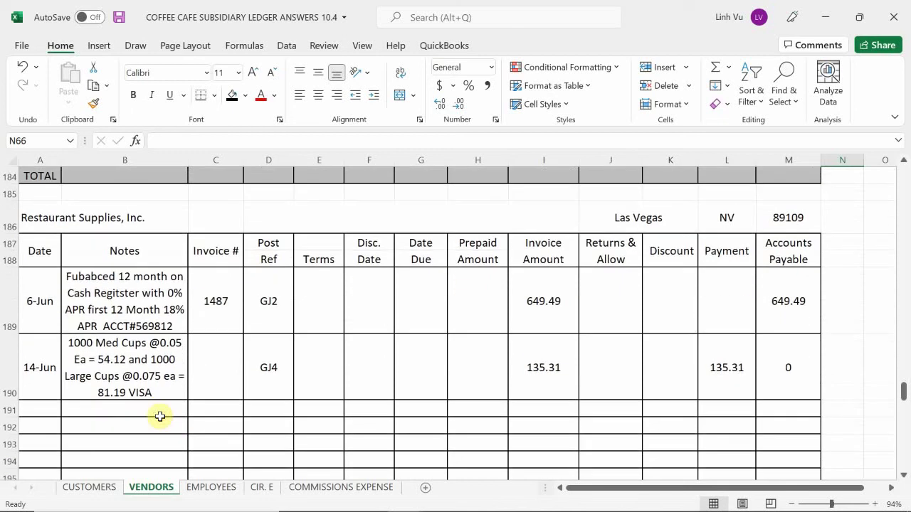
left_click(43, 407)
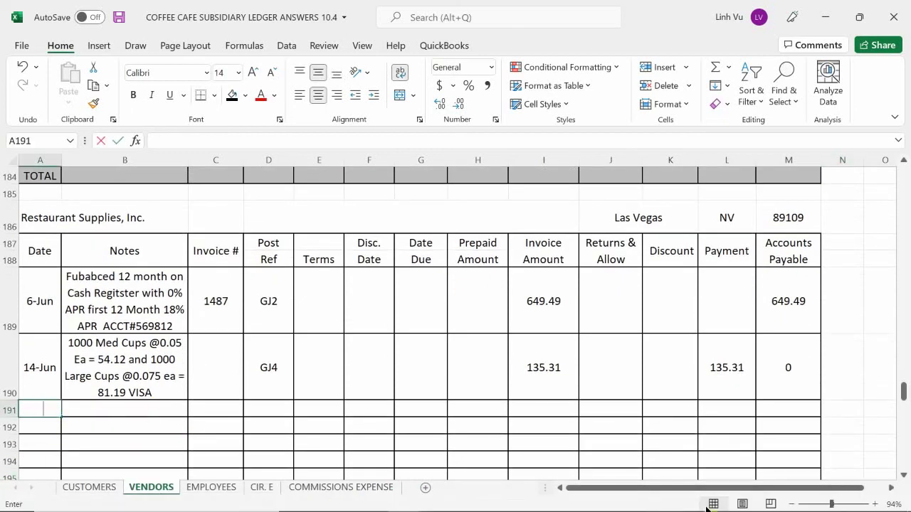
type("6/19")
key("Return")
key("Up")
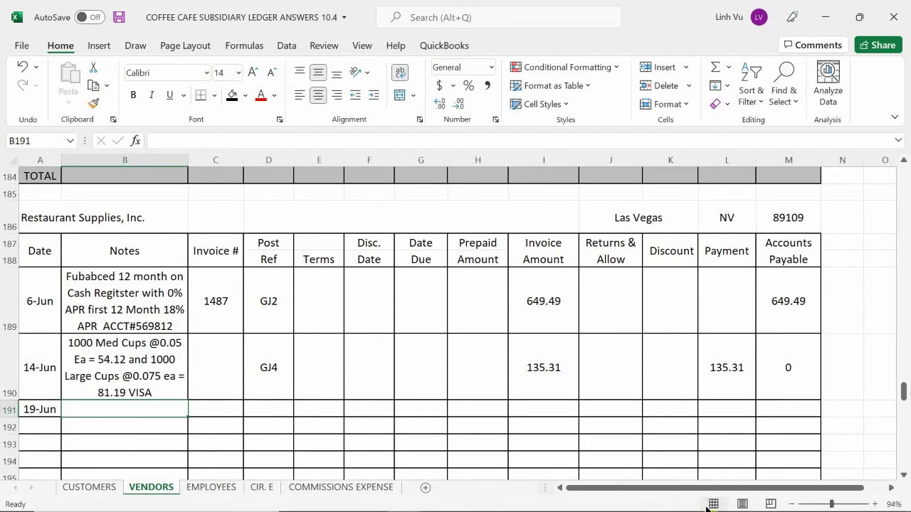
Enter the 19-Jun note "2000 Med Cups @0.05 Ea = 108.25 + 2000 Large Cups @0.075 Ea = 162.38 VISA" for Restaurant Supplies, Inc.
type("2000")
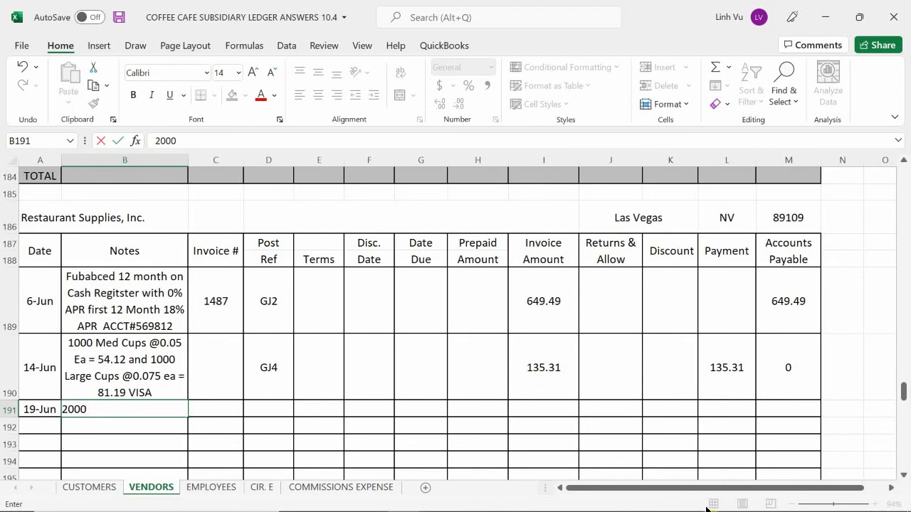
type(" Med Cup")
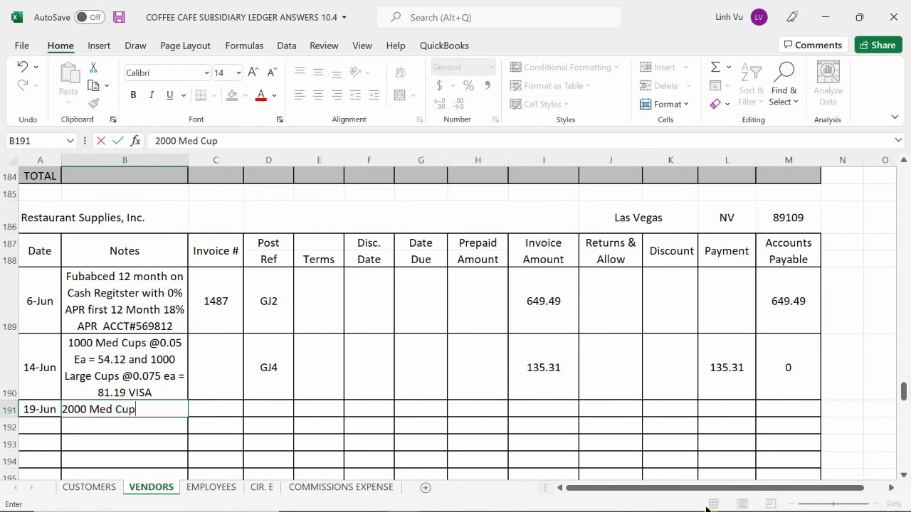
type("s @0.05 Ea an")
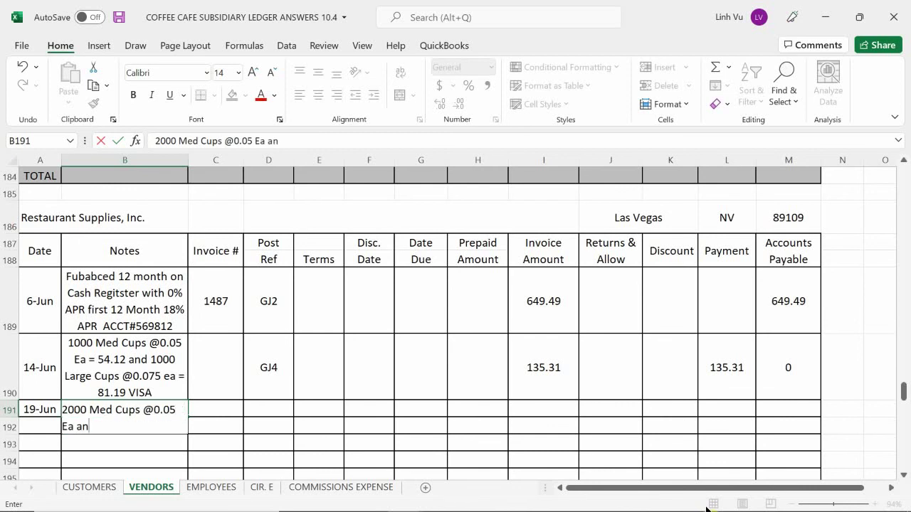
key("BackSpace")
key("BackSpace")
type("=108.25")
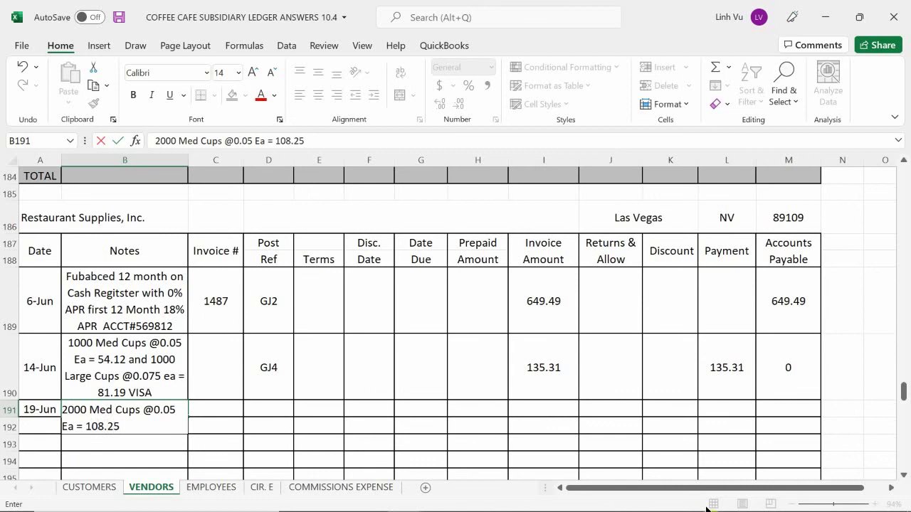
type(" + 2000 Large Cy")
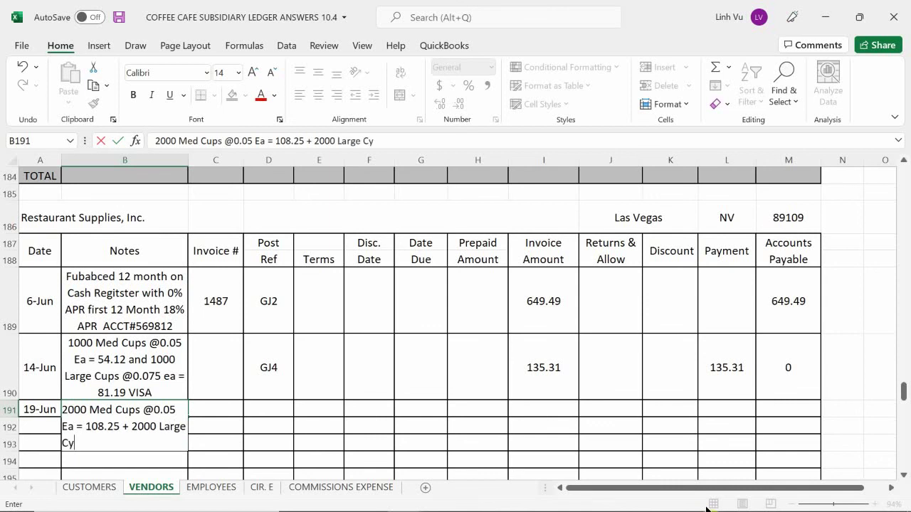
key("BackSpace")
type("ups #")
key("BackSpace")
type("@0.07")
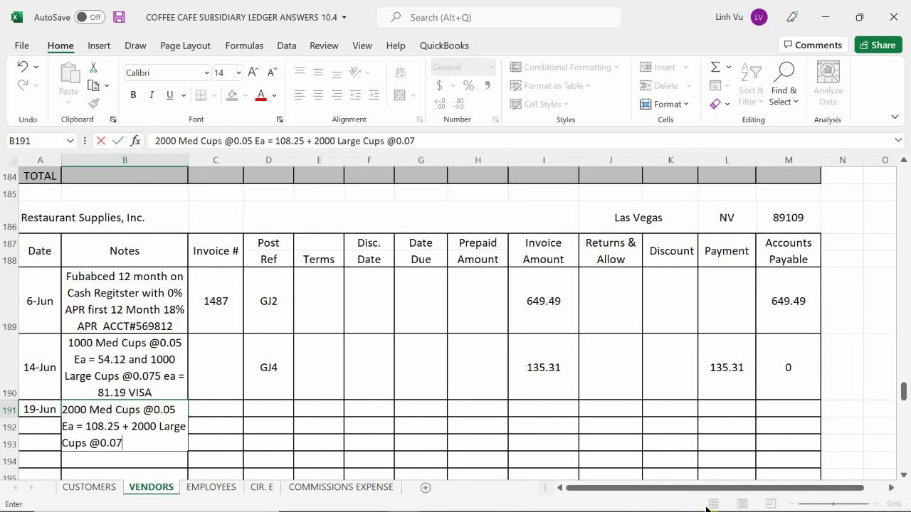
type("5 Ea = 162.38")
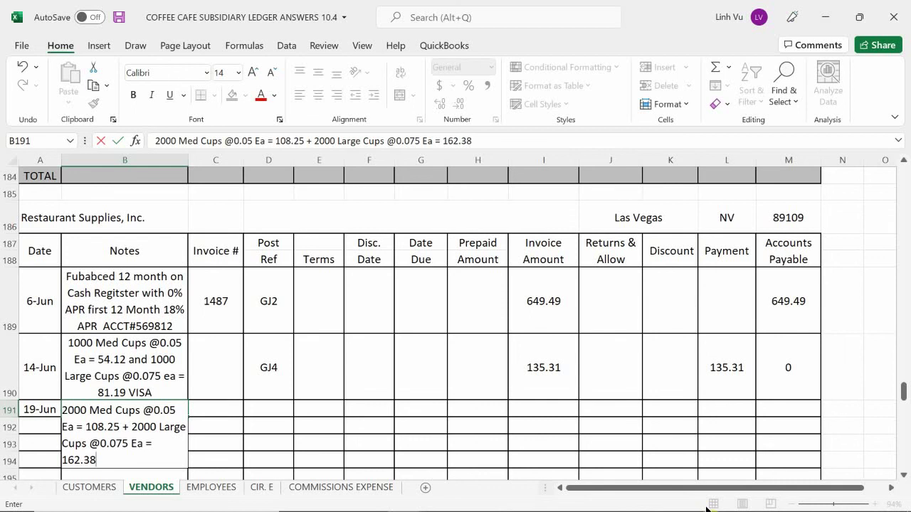
type(" VISA")
key("Return")
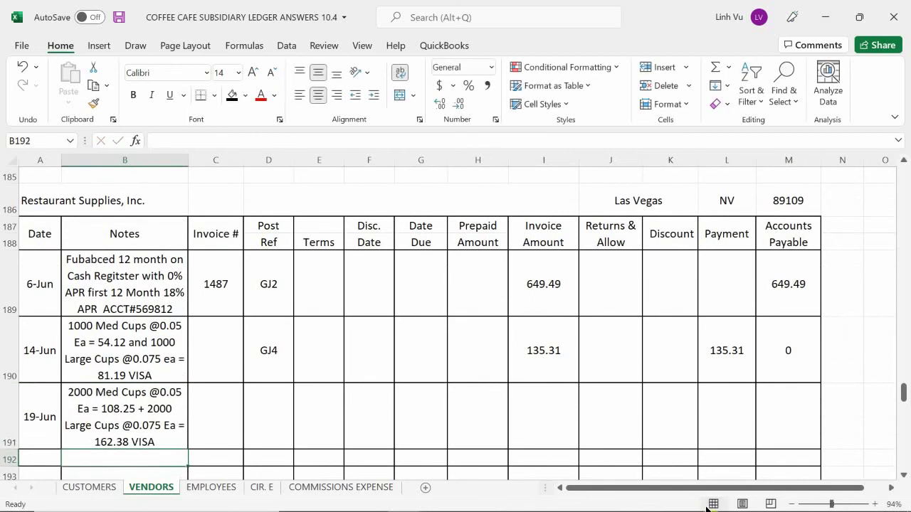
Enter post reference GJ7 for the 19-Jun entry in the Restaurant Supplies, Inc. vendor account.
key("Up")
key("Right")
key("Right")
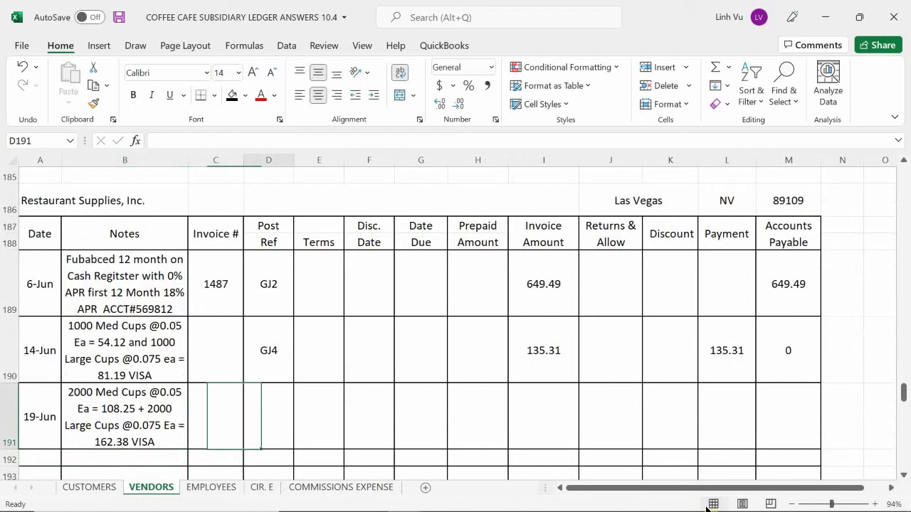
type("GK")
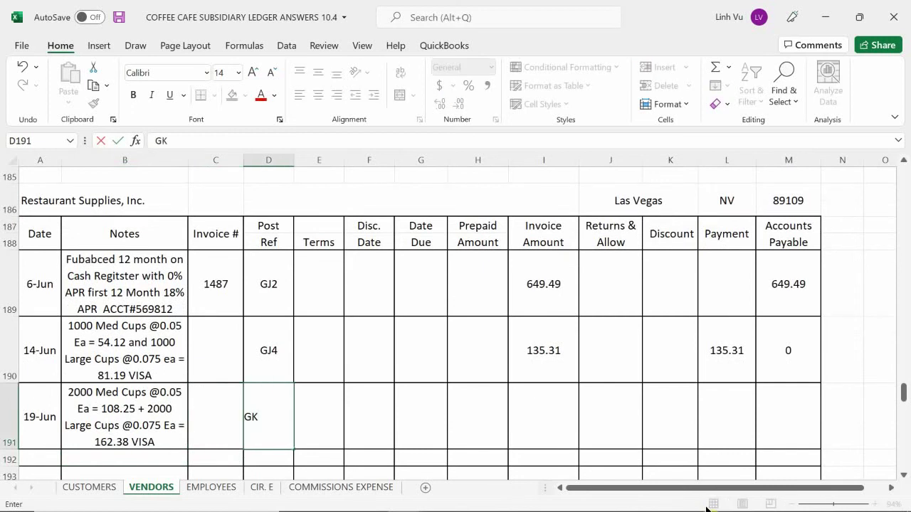
key("BackSpace")
type("J7")
key("Return")
Enter an invoice amount of 270.63 for the 19-Jun Restaurant Supplies, Inc. entry.
key("Right")
key("Right")
key("Right")
key("Right")
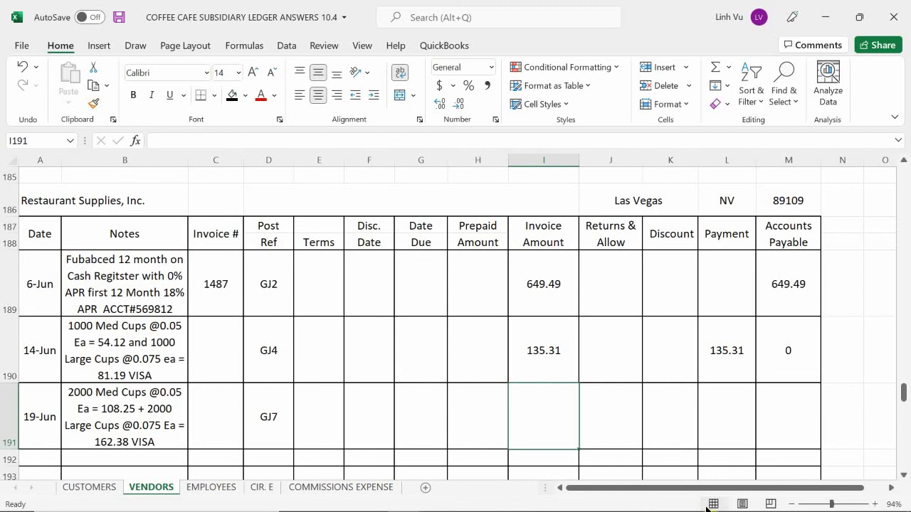
type("270.")
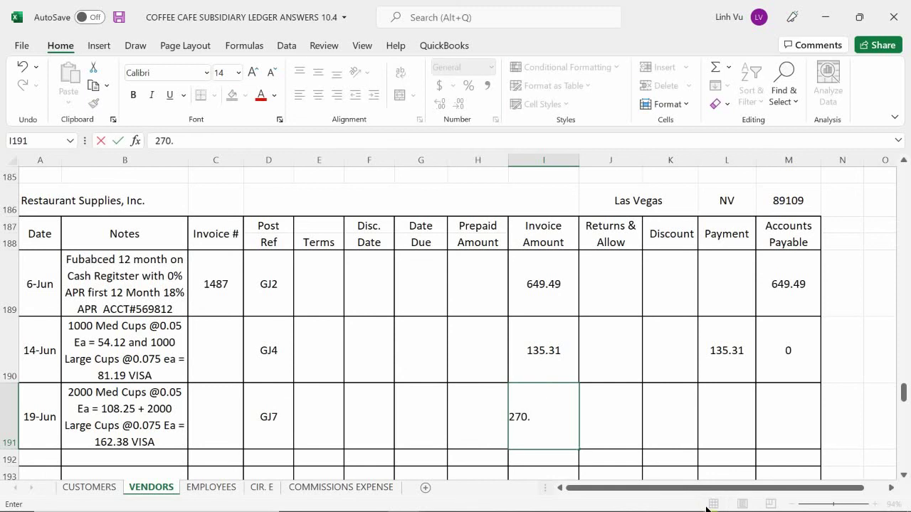
type("63")
Set the 19-Jun payment equal to its invoice amount by formula and extend the 14-Jun Accounts Payable formula to that row.
key("Right")
key("Right")
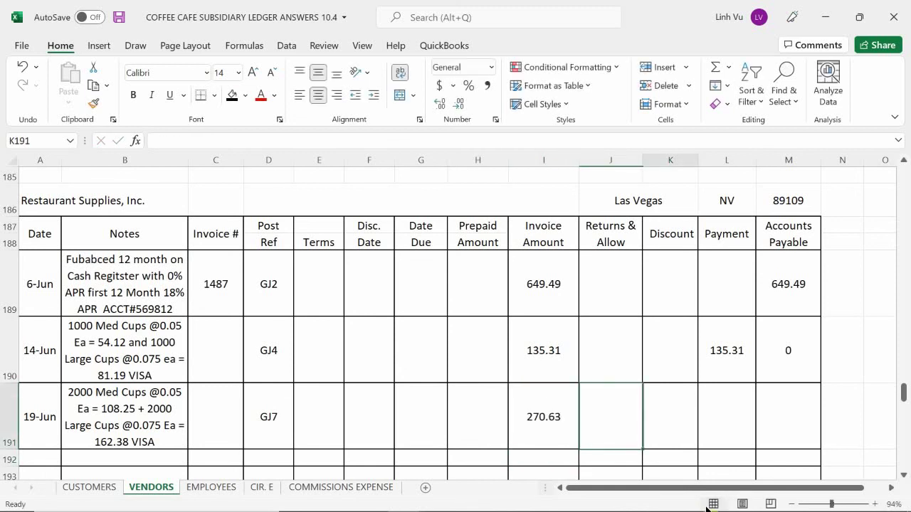
key("Right")
type("=")
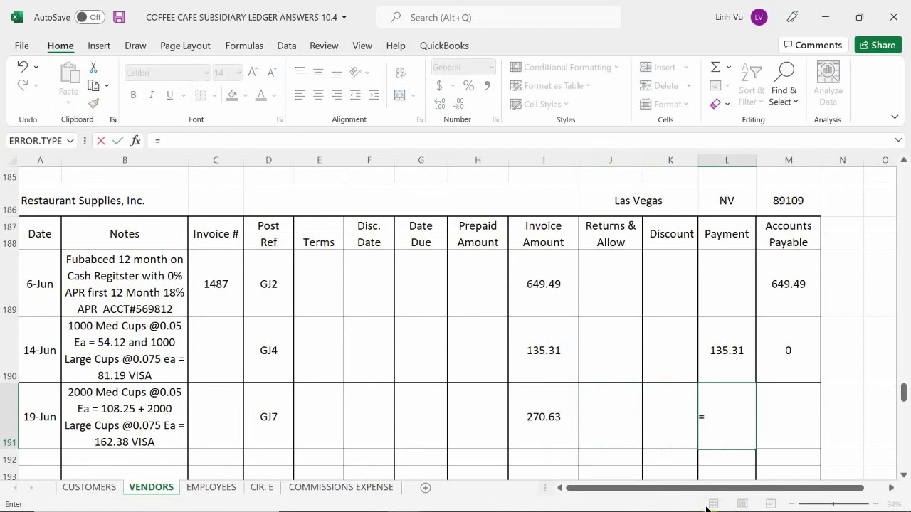
key("Left")
key("Left")
key("Left")
key("Return")
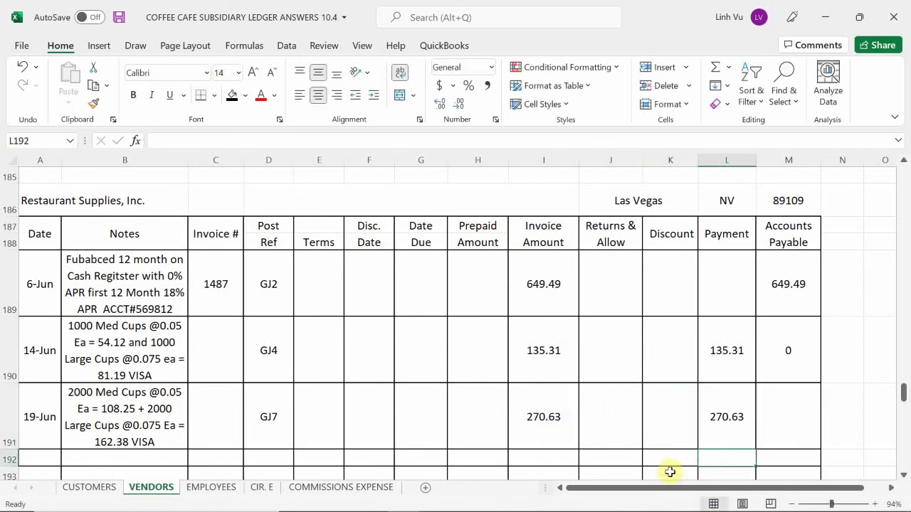
left_click(783, 342)
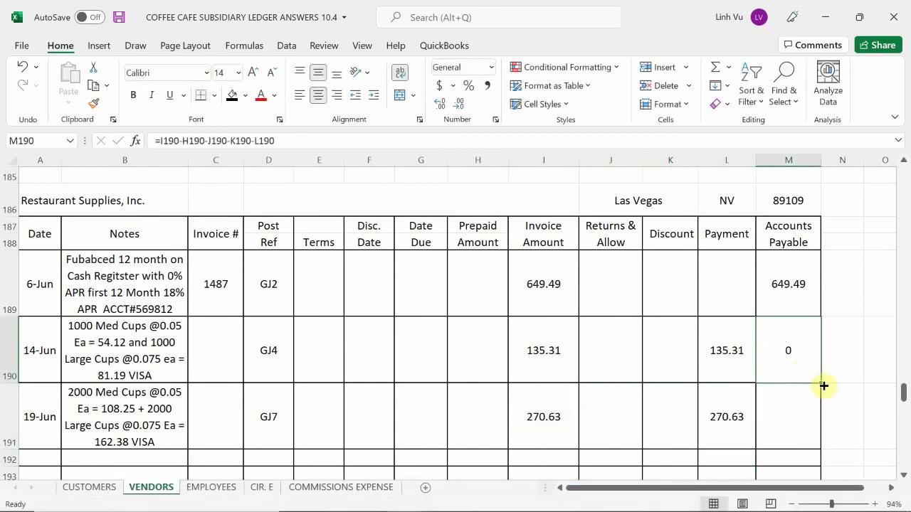
left_click_drag(819, 384, 825, 442)
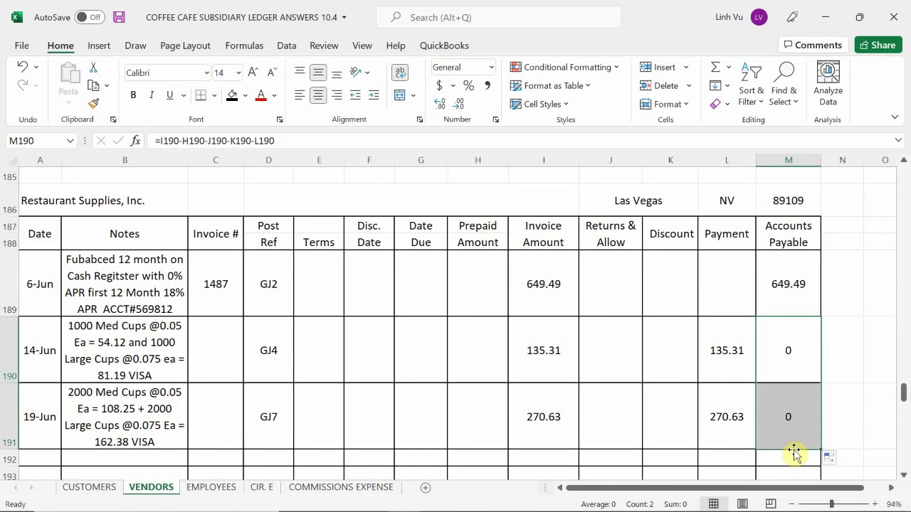
Switch to the Word transaction document with the general journal workbook alongside and read the transaction following the Restaurant Supplies purchase.
mouse_move(370, 506)
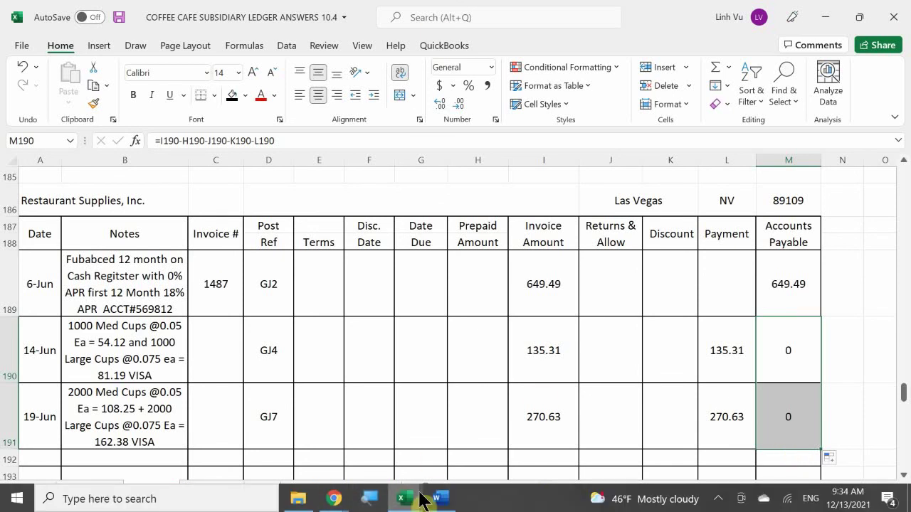
mouse_move(441, 498)
left_click(439, 476)
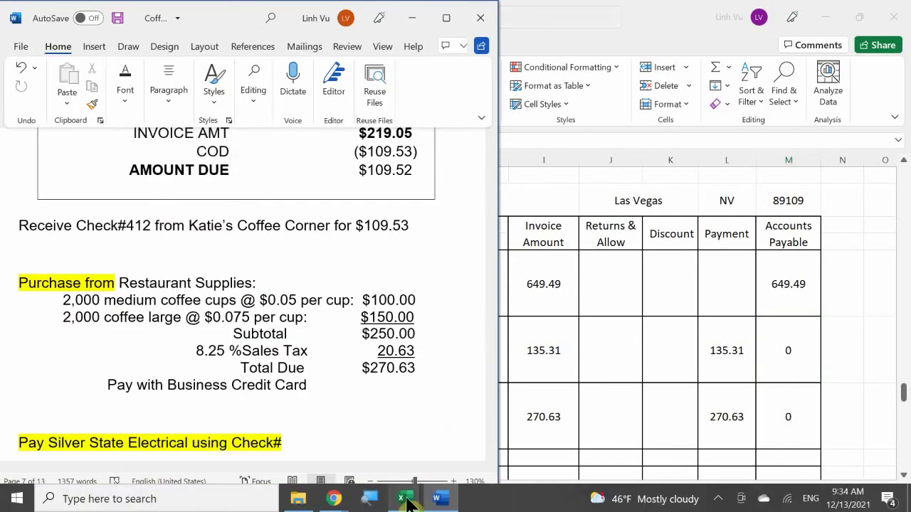
mouse_move(407, 502)
left_click(230, 444)
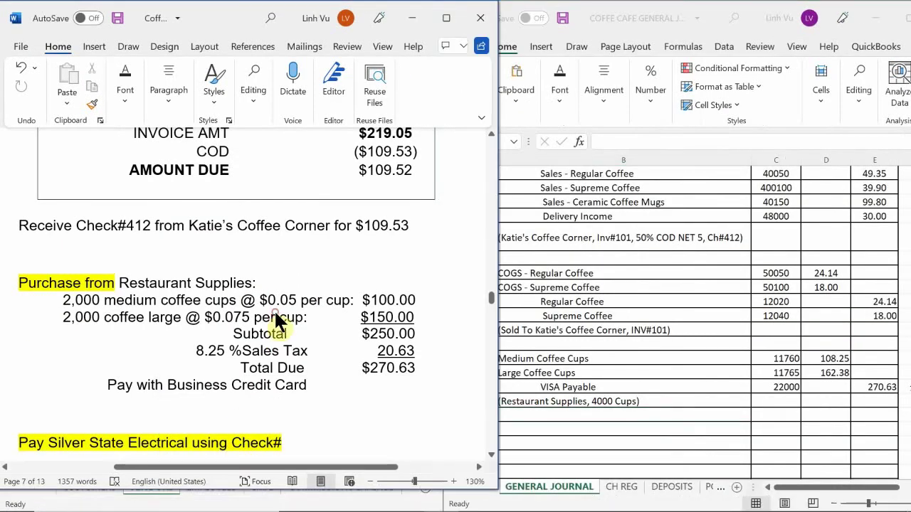
scroll(298, 302, "down", 4)
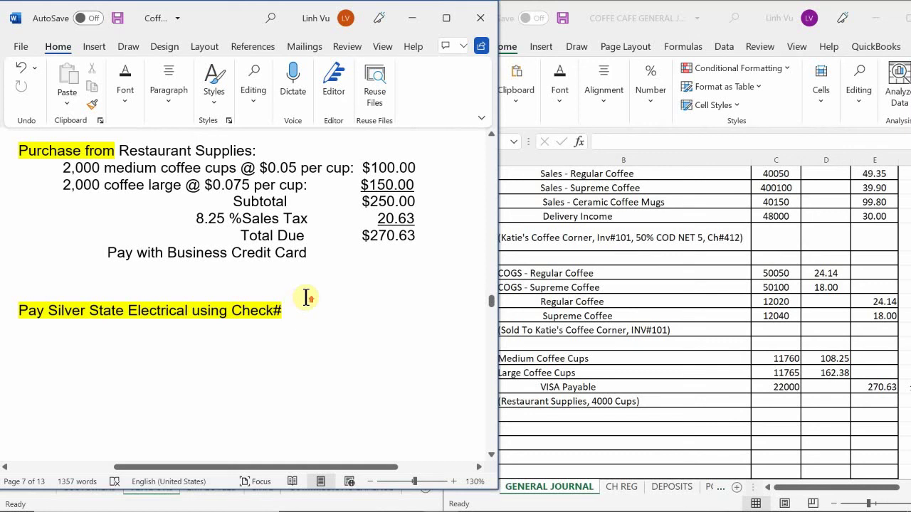
scroll(305, 297, "up", 1)
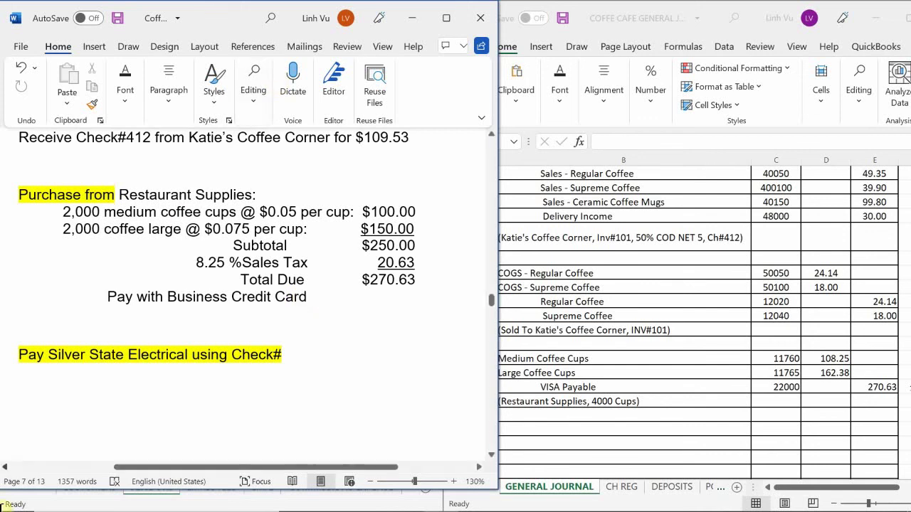
Switch to the COFFEE CAFE SUBSIDIARY LEDGER ANSWERS 10.4 workbook and locate the Silver state Electrical vendor account.
mouse_move(425, 496)
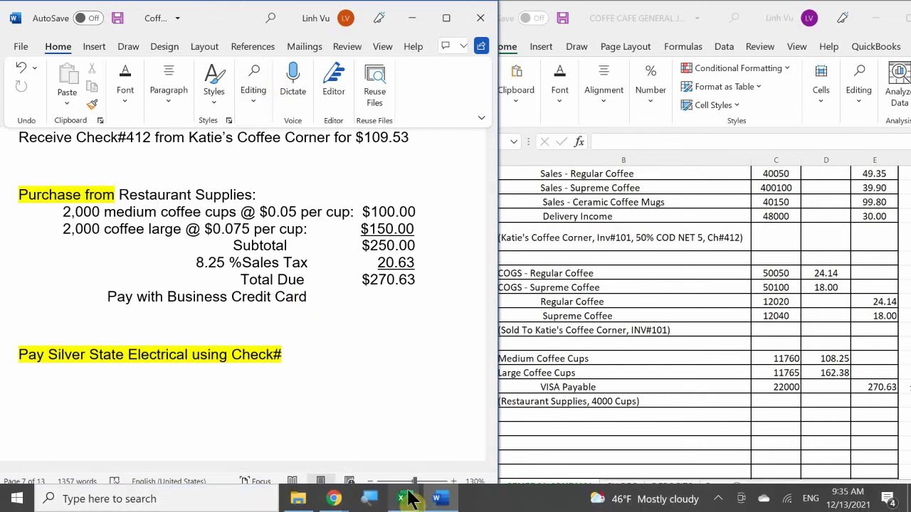
left_click(370, 450)
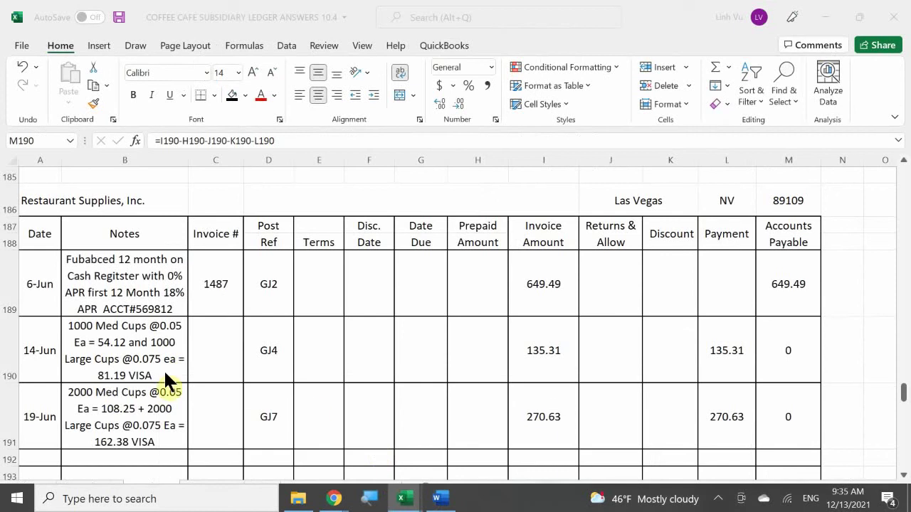
scroll(87, 385, "down", 1)
scroll(87, 385, "down", 5)
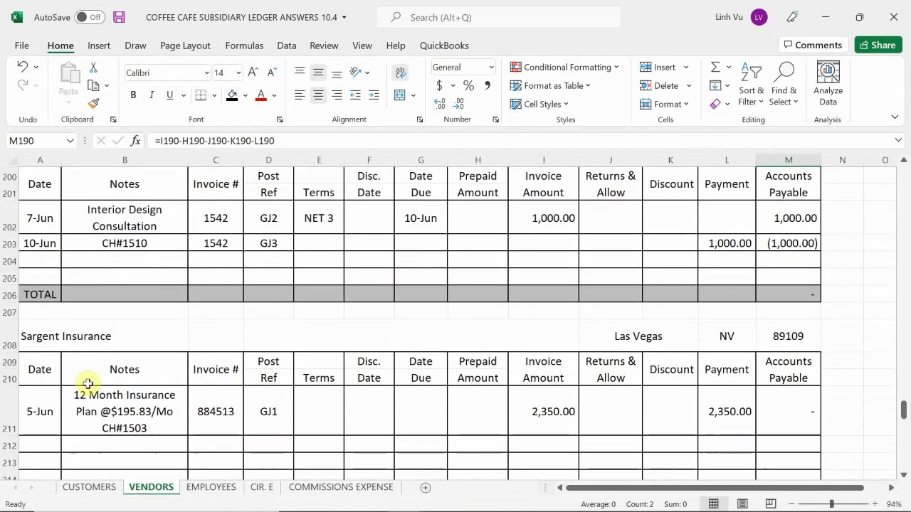
scroll(96, 370, "down", 1)
scroll(96, 370, "down", 4)
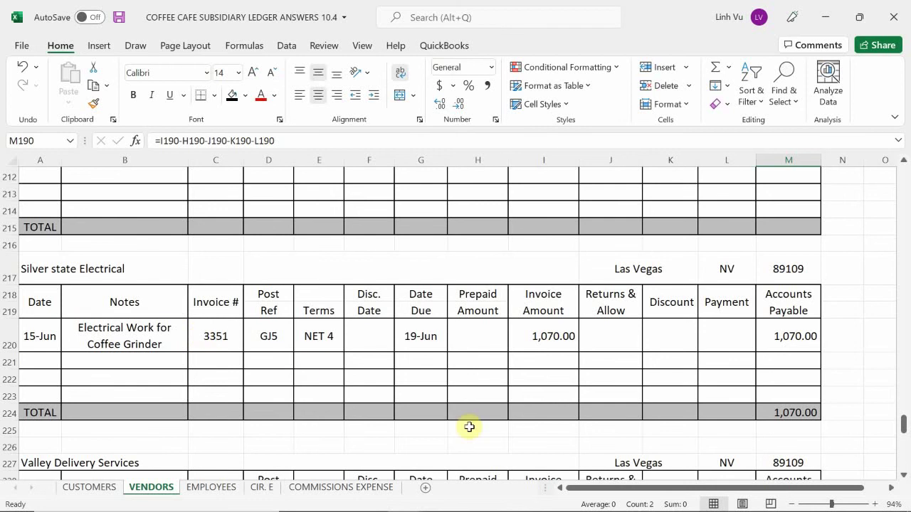
Bring up the general journal workbook beside the subsidiary ledger and date a new journal entry 6/19 in row 282.
mouse_move(411, 507)
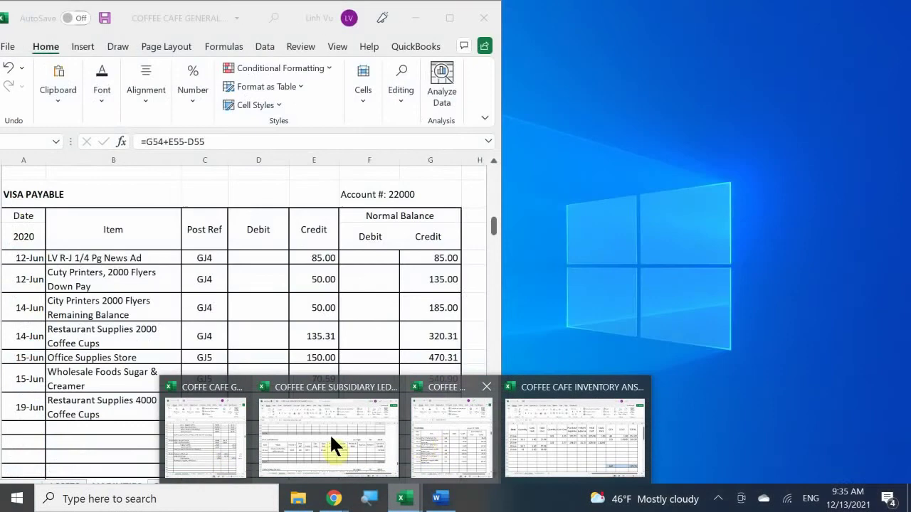
left_click(329, 433)
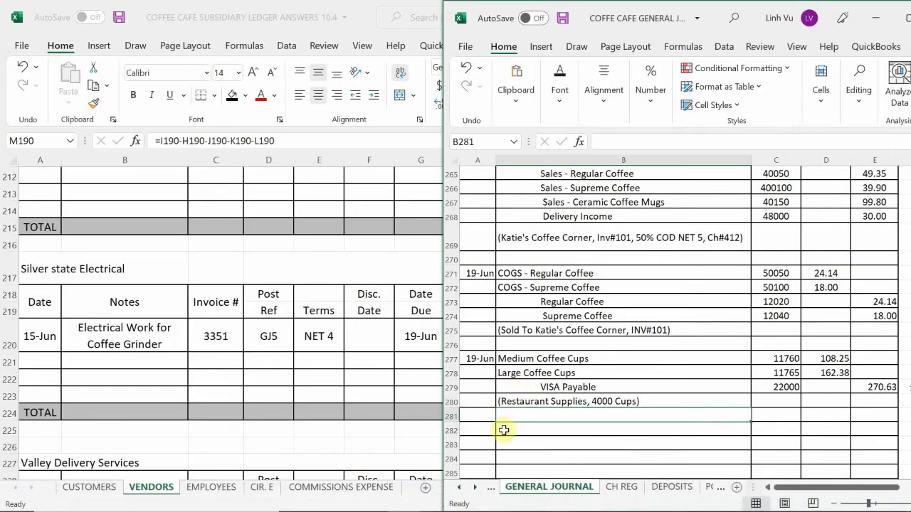
left_click(533, 429)
scroll(533, 430, "down", 1)
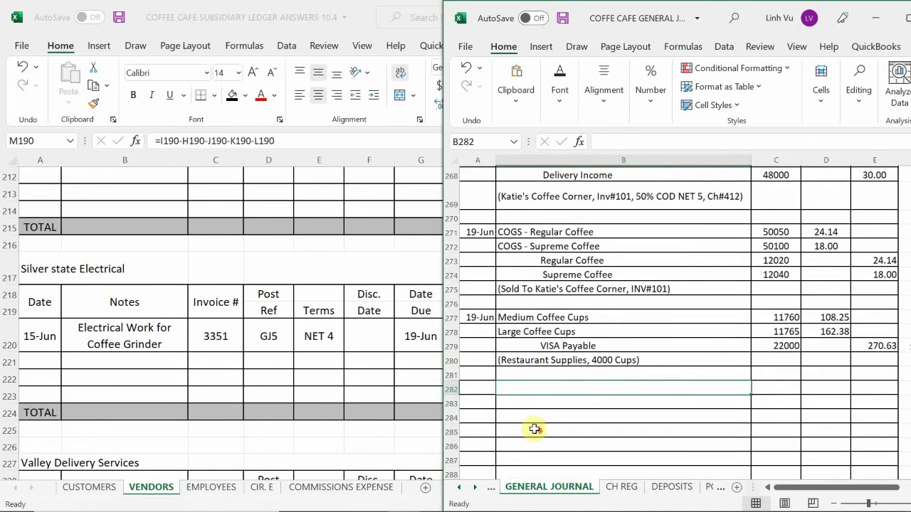
left_click(484, 391)
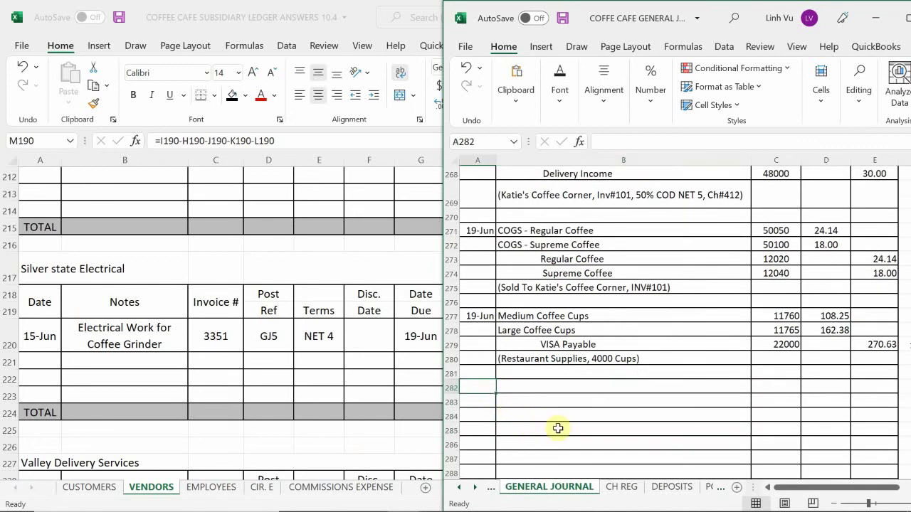
type("6/19")
key("Tab")
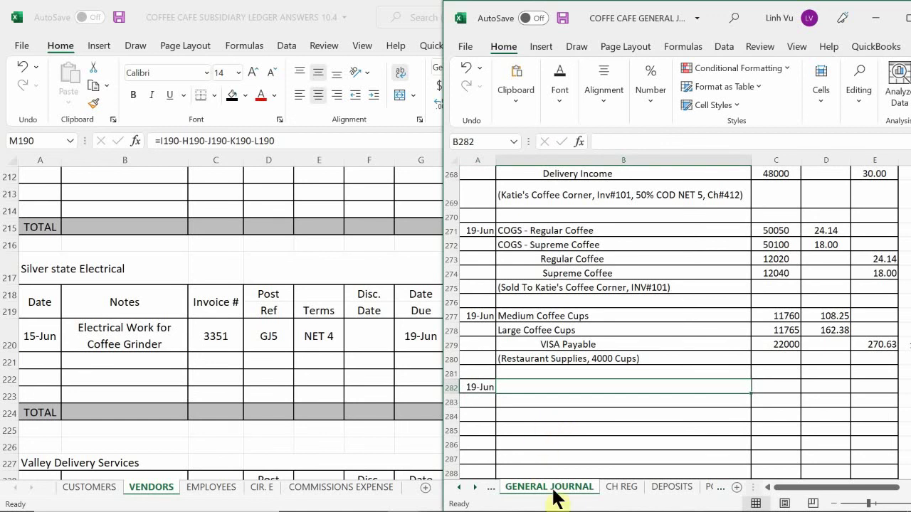
Open the CH REG sheet and date check 1519 as 6/19.
left_click(617, 491)
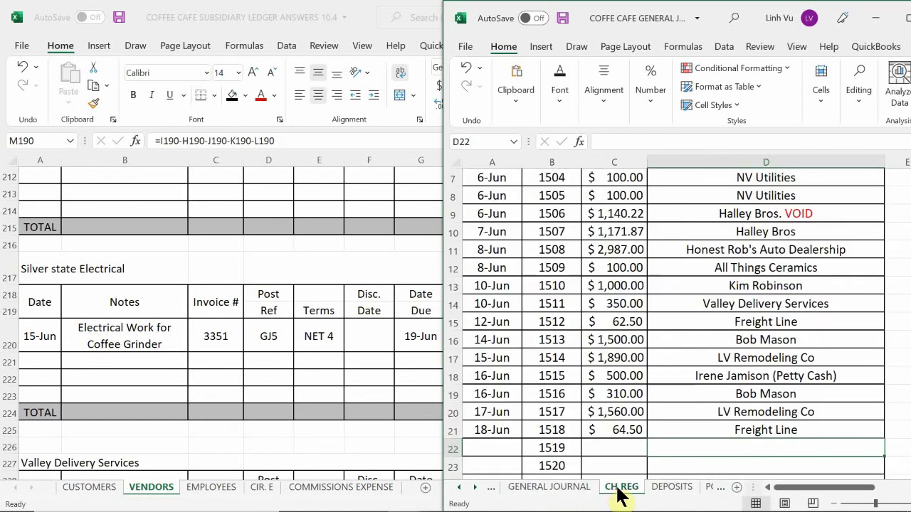
scroll(592, 374, "down", 1)
scroll(592, 374, "down", 1)
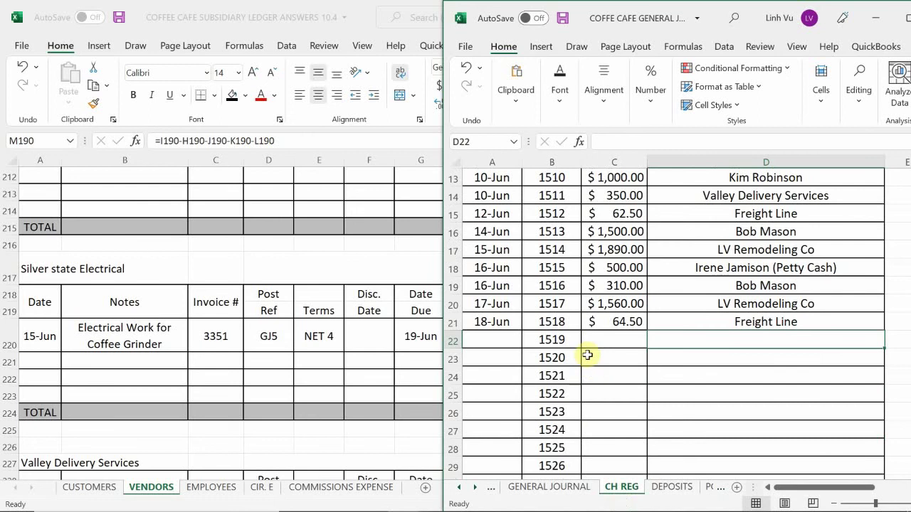
left_click(488, 339)
type("6/19")
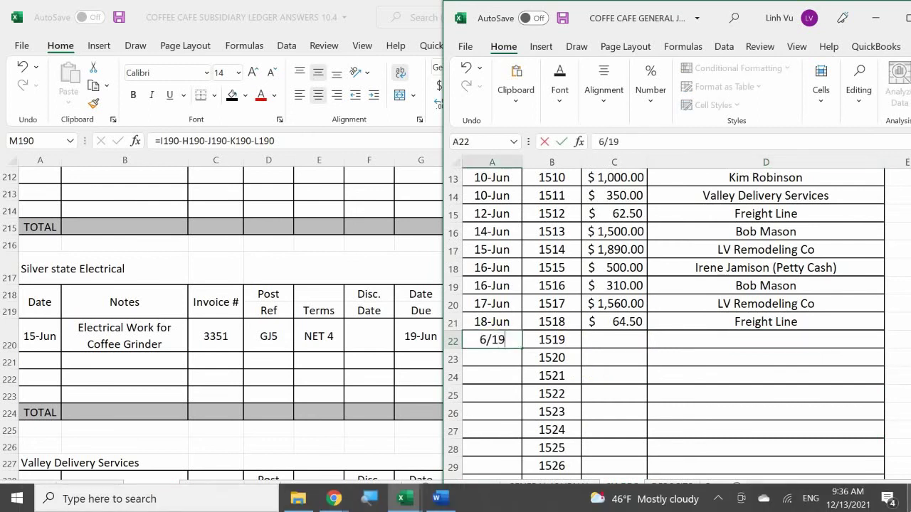
key("Return")
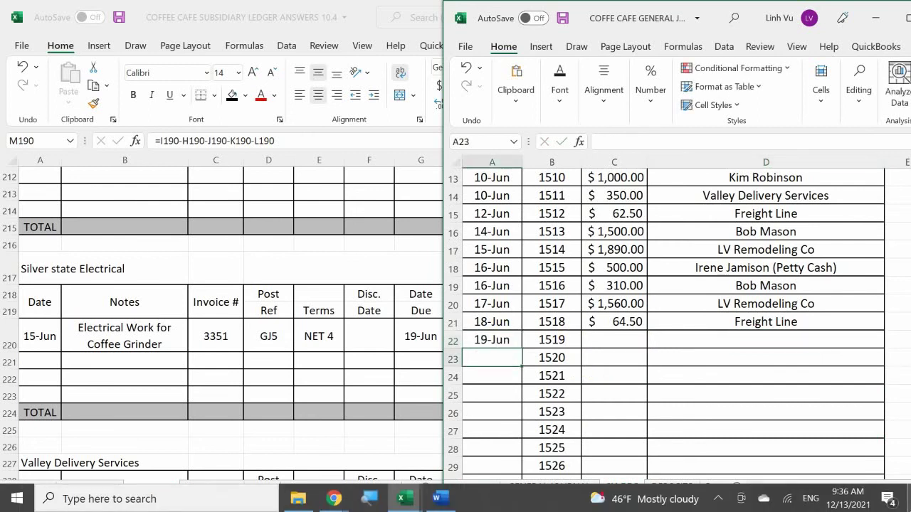
Enter 1070 as the amount of check 1519 in the check register.
left_click(551, 358)
left_click(552, 339)
left_click(614, 339)
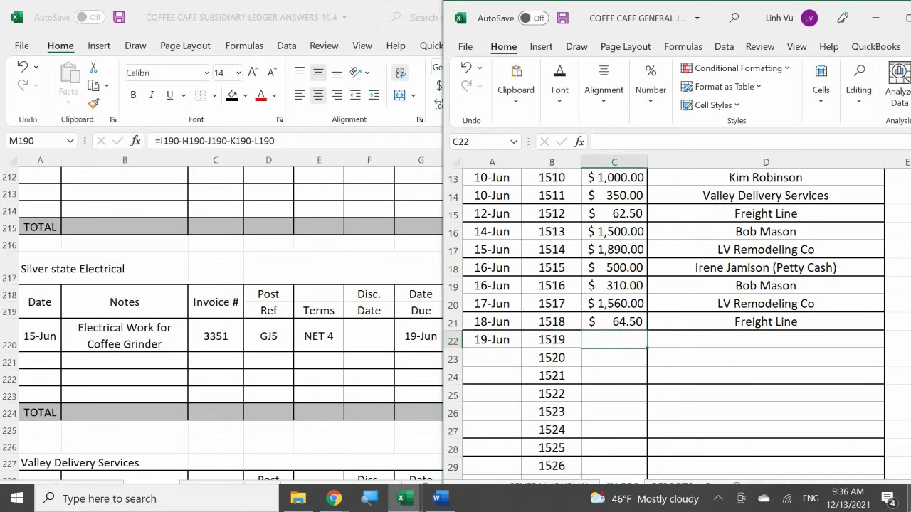
type("1070")
key("Return")
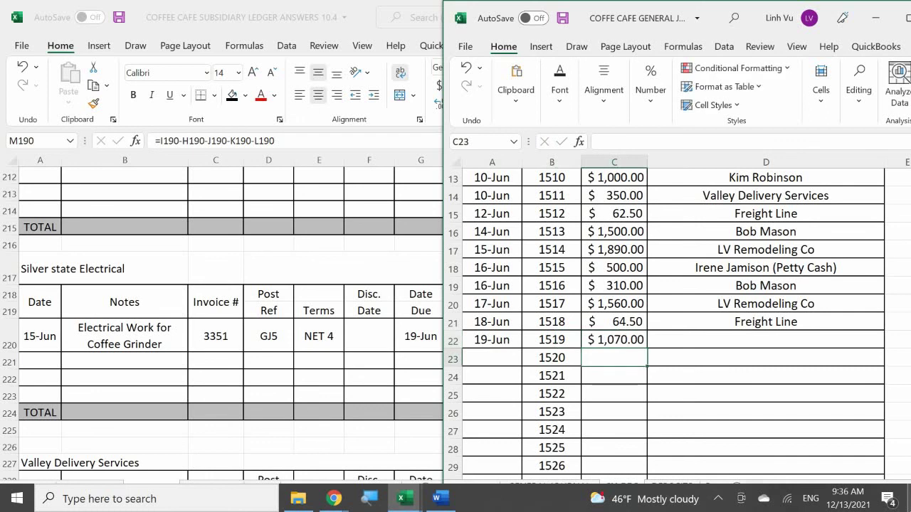
Enter Silver State Electrical as the payee of check 1519 in the check register.
left_click(766, 358)
left_click(765, 339)
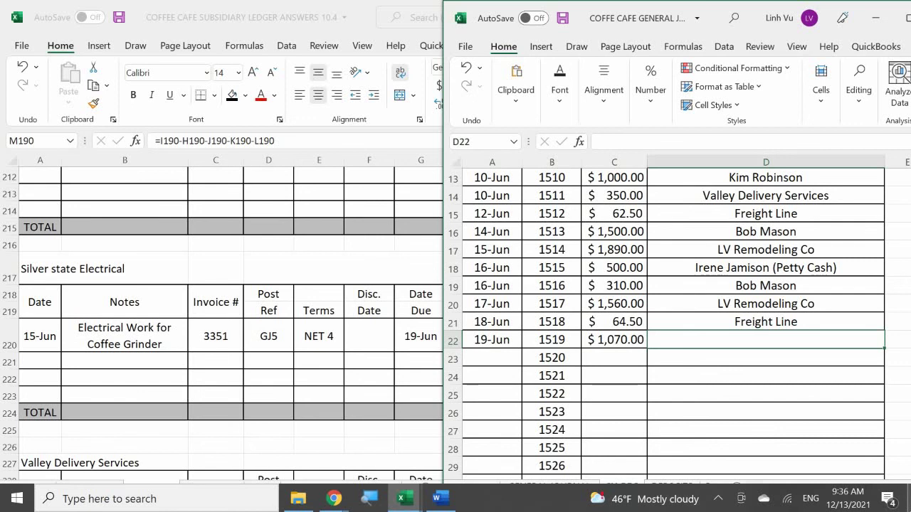
type("So;")
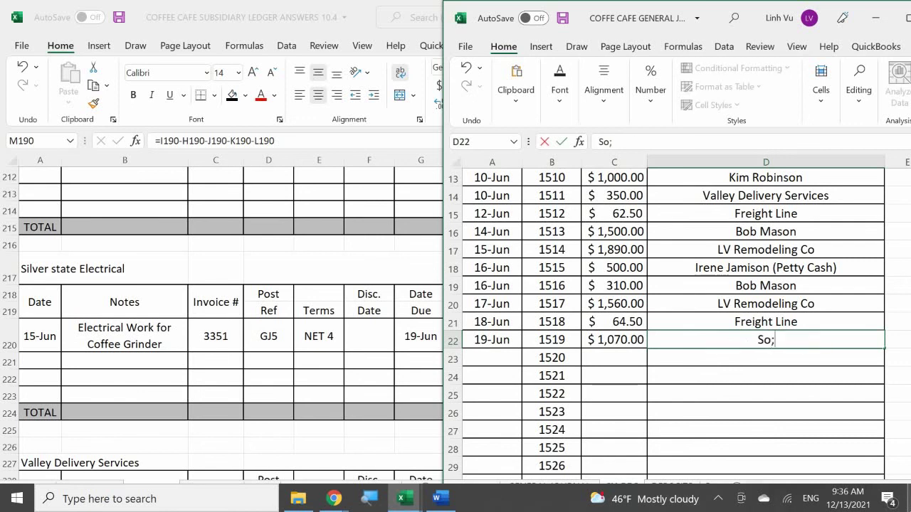
key("BackSpace")
key("BackSpace")
type("ilver State E")
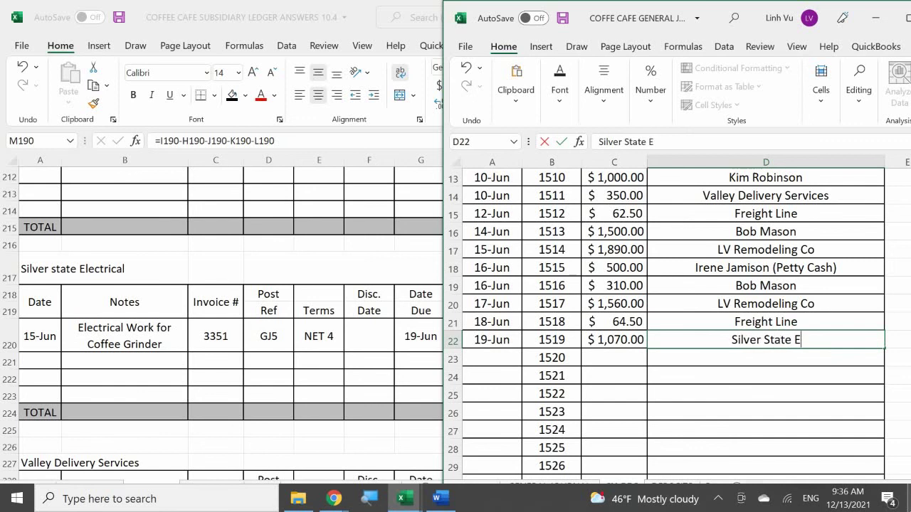
type("lectrical")
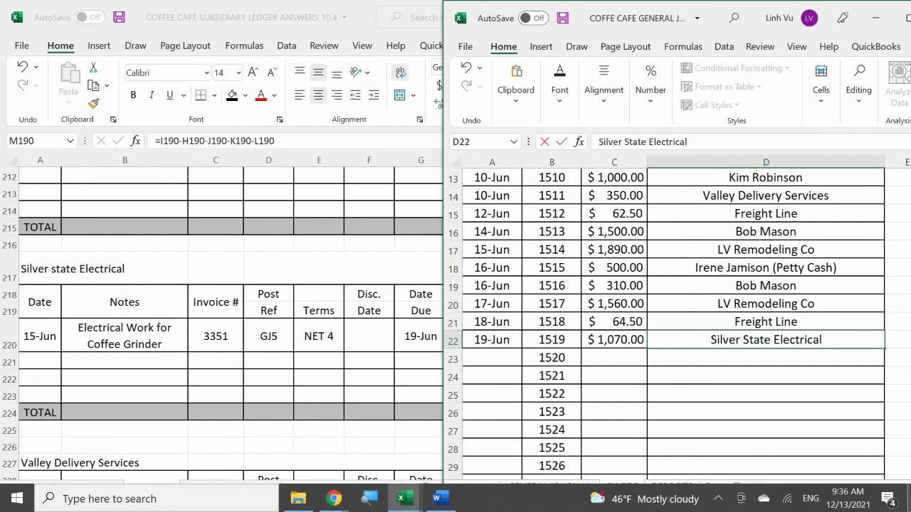
key("Return")
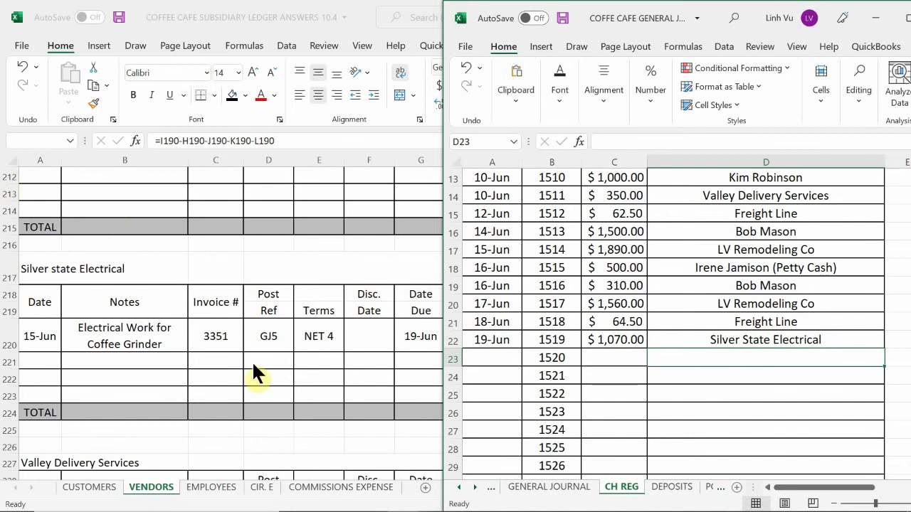
Return to the GENERAL JOURNAL sheet and enter Accounts Payable with account number 20000 in row 282.
left_click(542, 486)
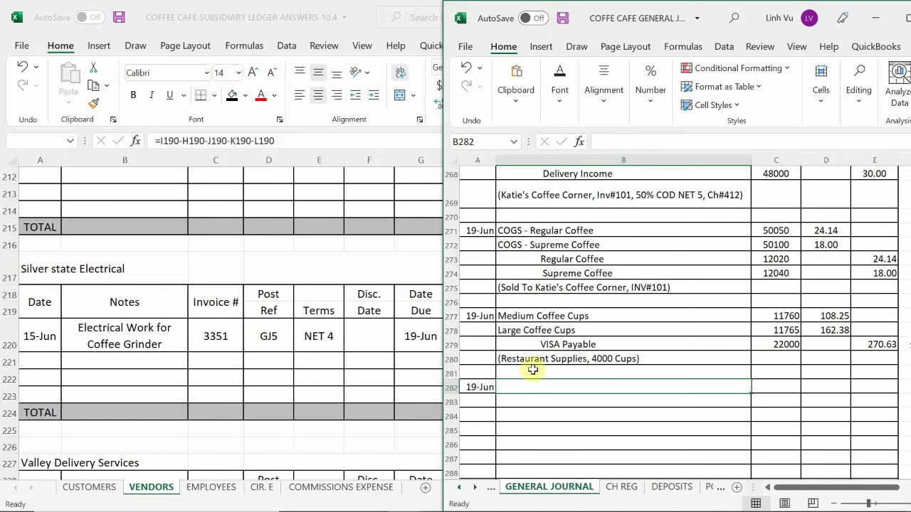
scroll(533, 367, "down", 1)
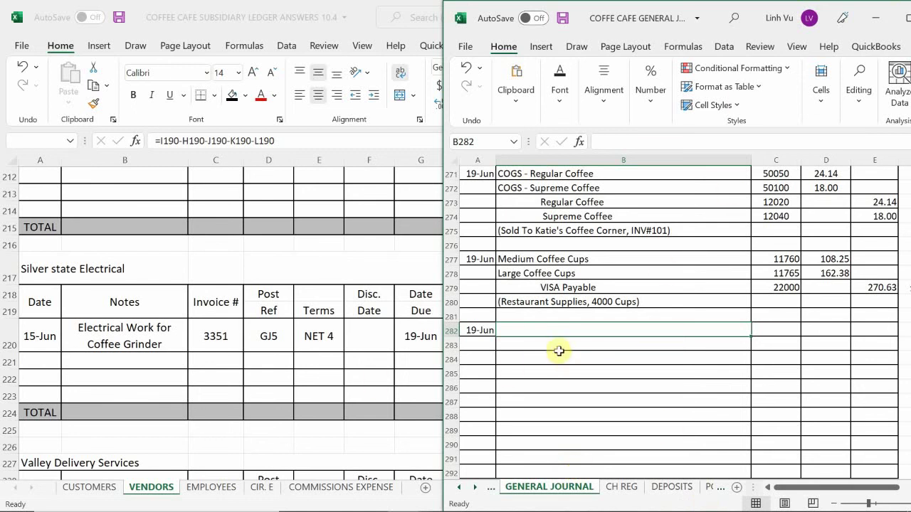
type("Acc")
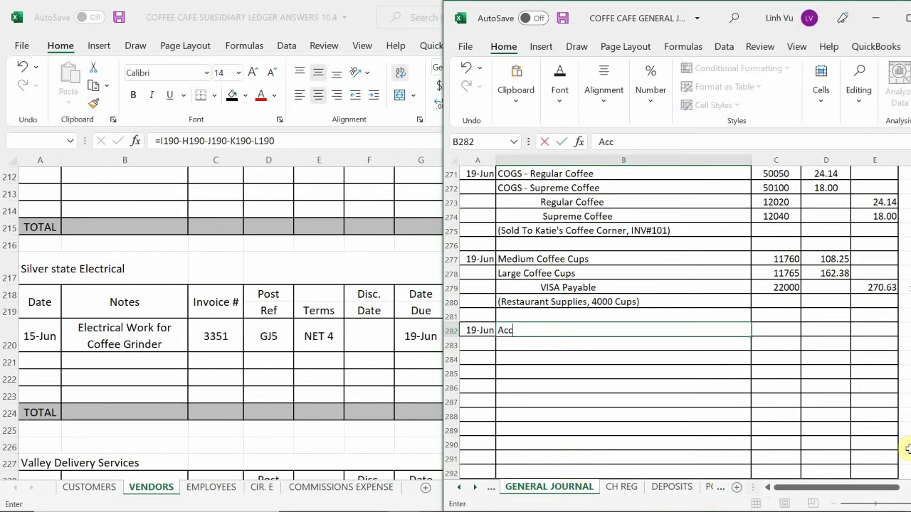
type("ounts Payab")
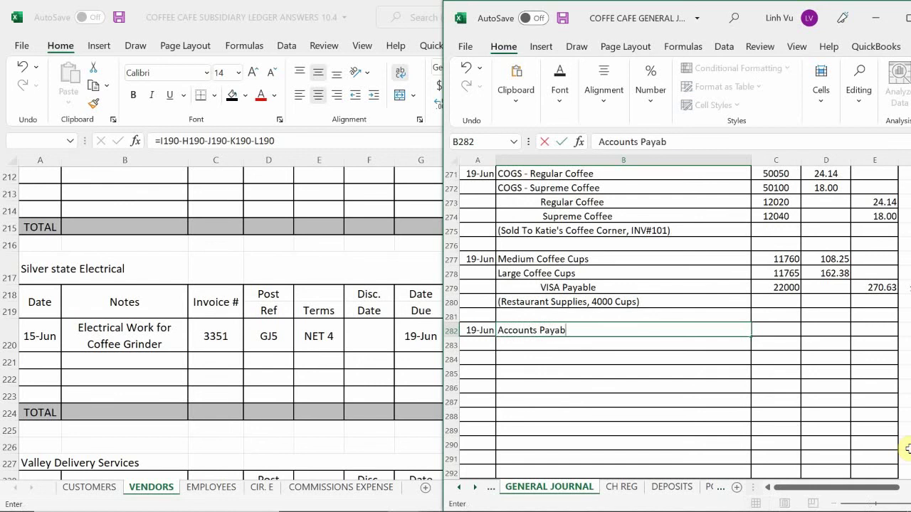
type("le")
key("Tab")
type("20")
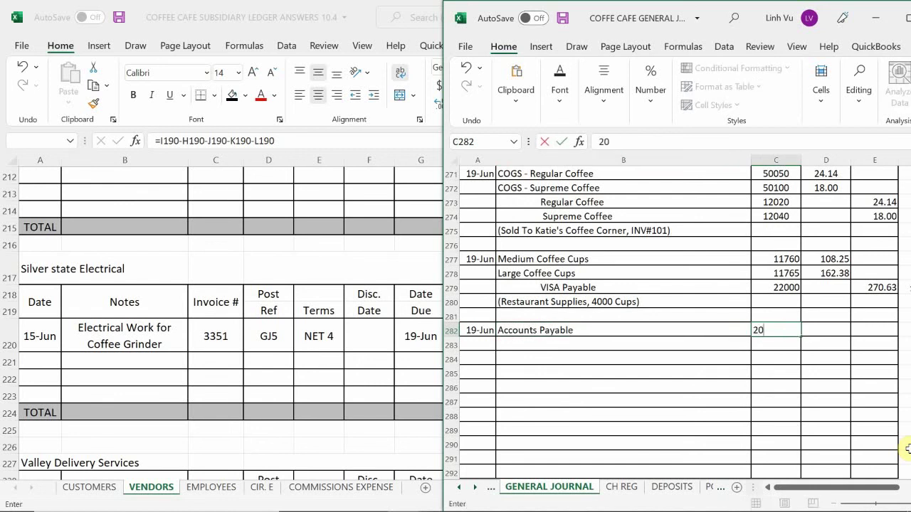
type("000")
key("Return")
key("Left")
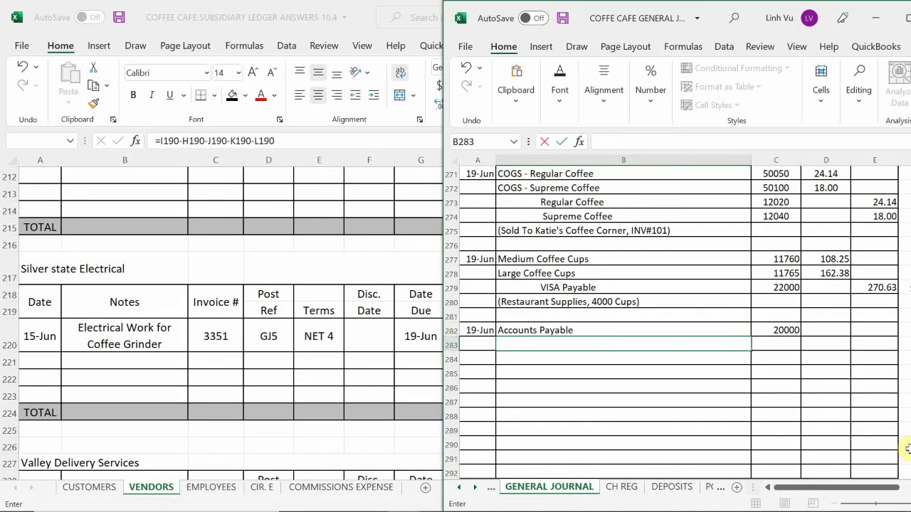
Enter Checking, indented as the credit account, with account number 10100 in row 283.
type("Cjclosm")
key("BackSpace")
key("BackSpace")
key("BackSpace")
key("BackSpace")
key("BackSpace")
key("BackSpace")
type("a")
key("BackSpace")
key("BackSpace")
type("jCh")
key("BackSpace")
key("BackSpace")
key("BackSpace")
type("Checking")
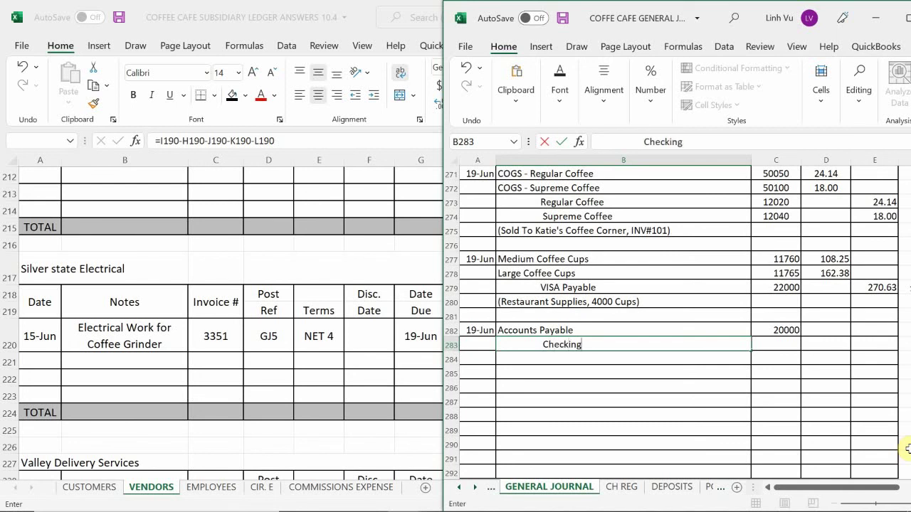
key("Tab")
type("10100")
key("Return")
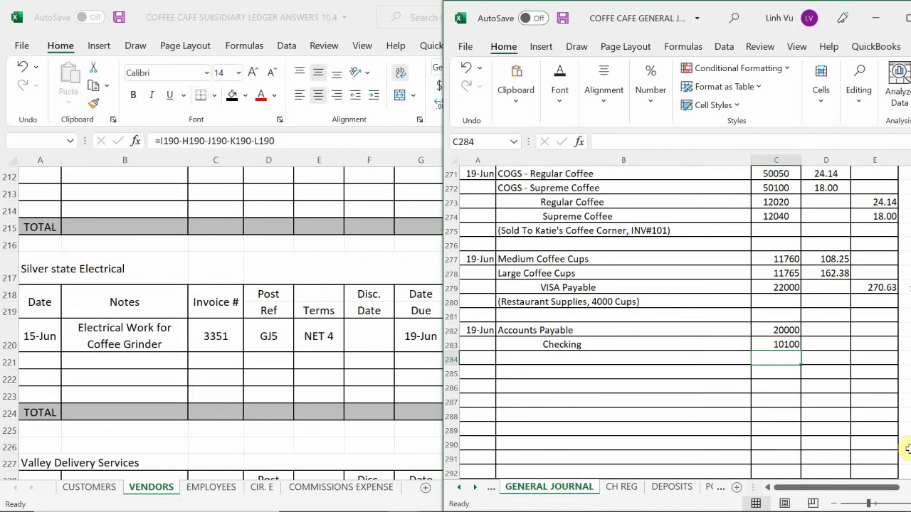
Debit Accounts Payable 1070 in D282 and credit Checking in E283 with a formula that references that debit.
key("Right")
key("Up")
key("Up")
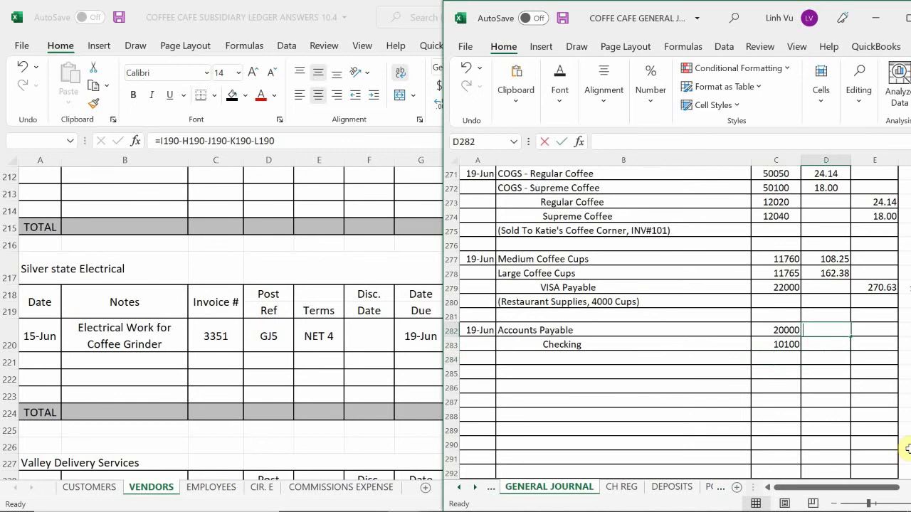
type("1070")
key("Return")
key("Right")
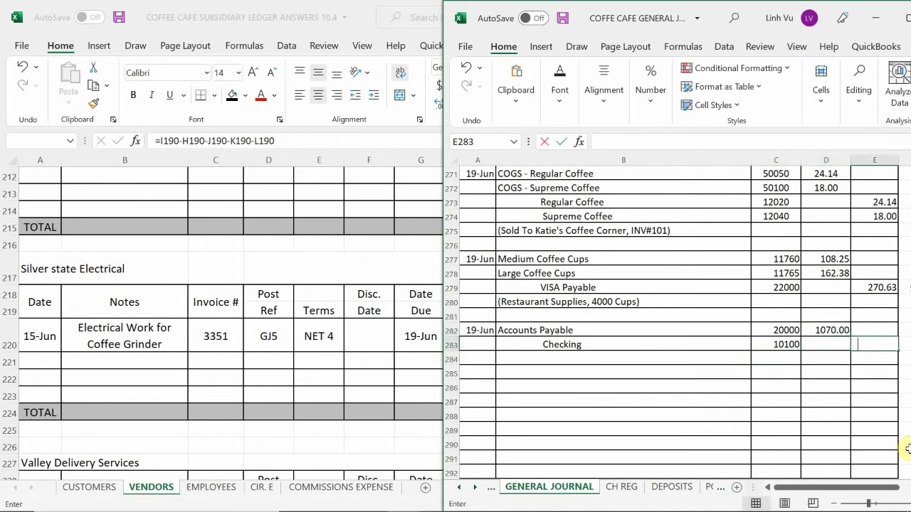
type("=")
key("Up")
key("Up")
key("Left")
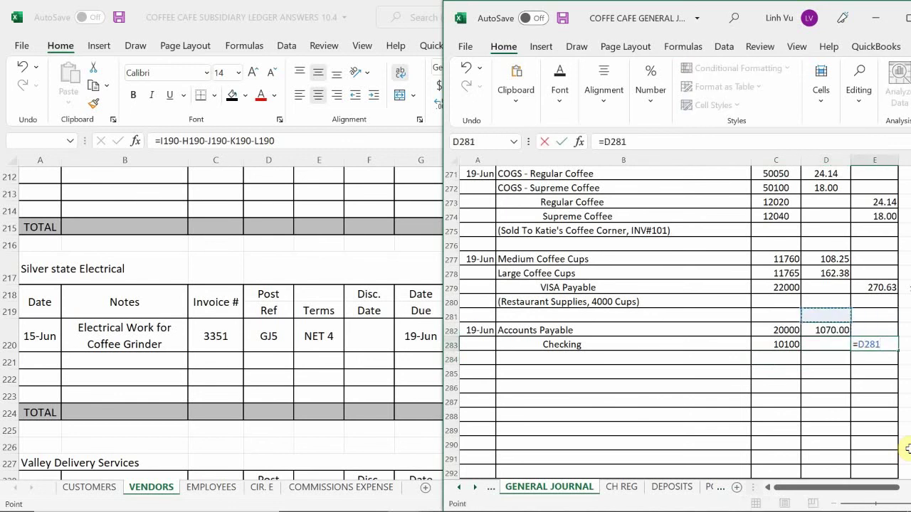
key("Down")
key("Return")
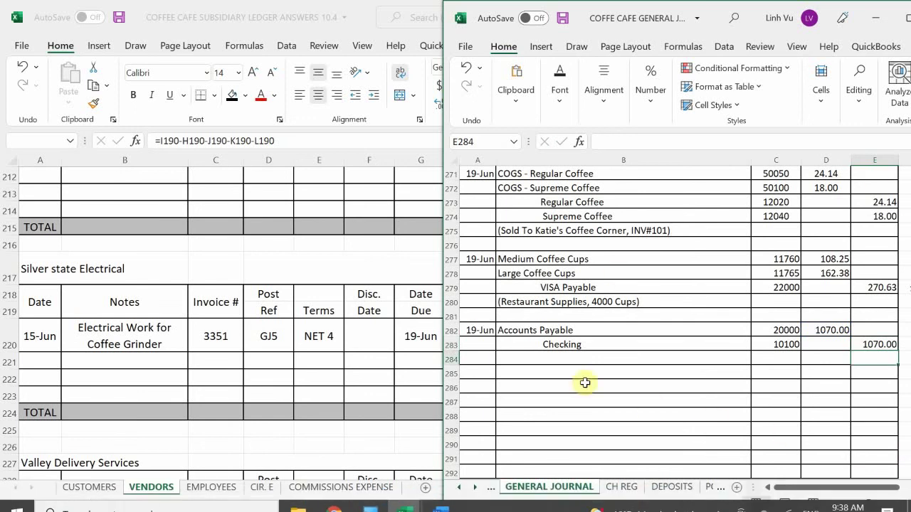
Add the explanation "(Silver State Electrical, INV#3351, CH#1519)" below the journal entry in B284.
left_click(521, 357)
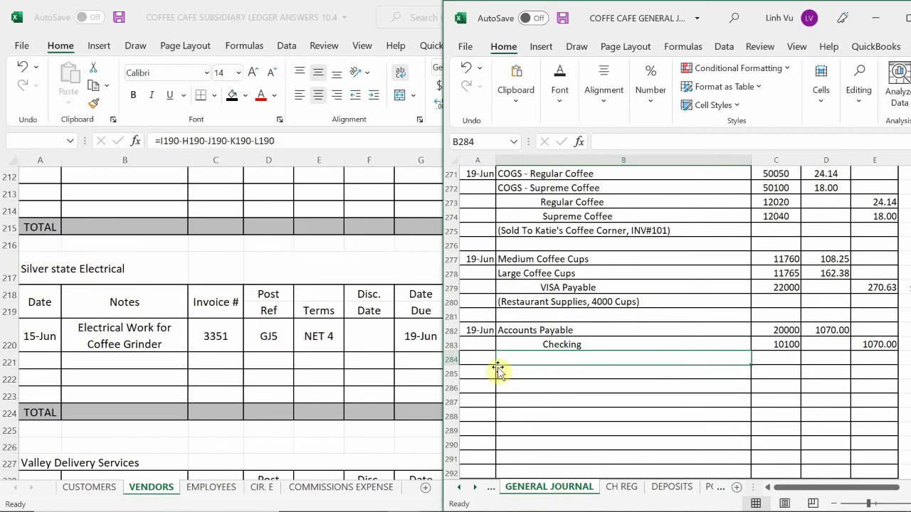
type("(")
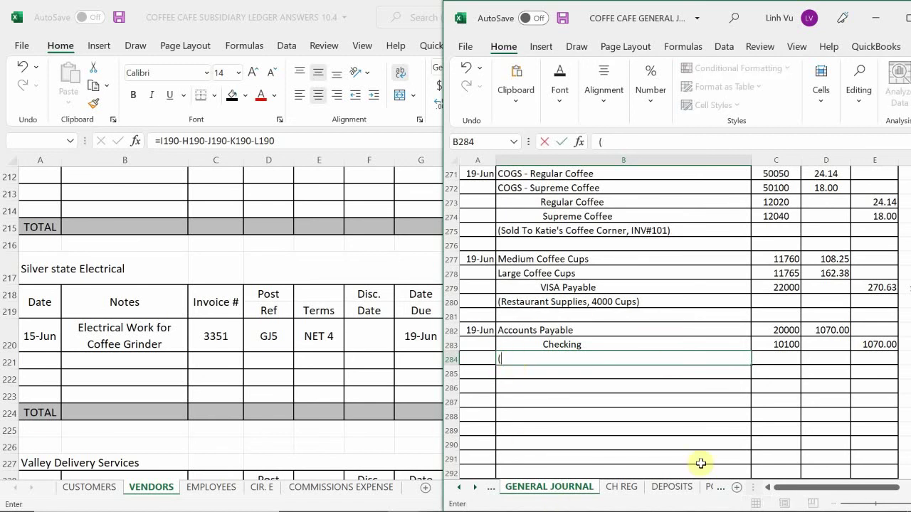
type("Silver State Elec")
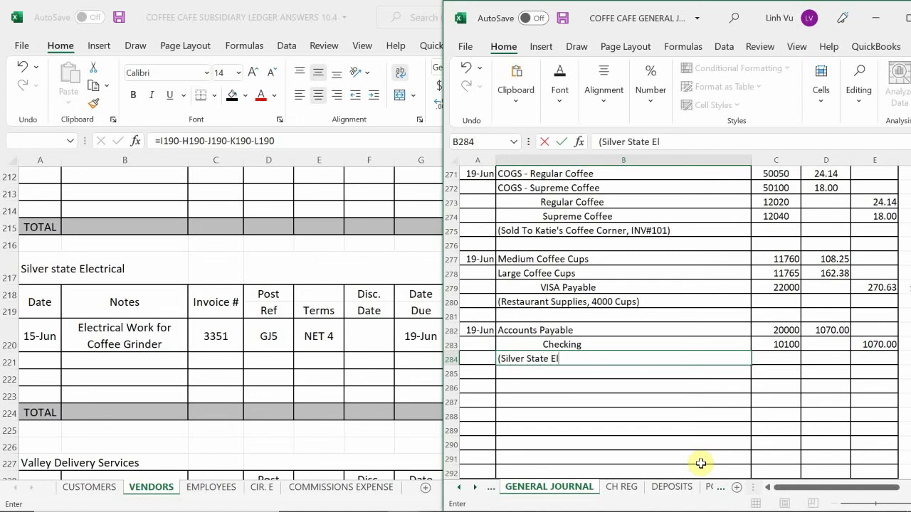
key("BackSpace")
type("ct")
key("BackSpace")
type("trical, INV#3")
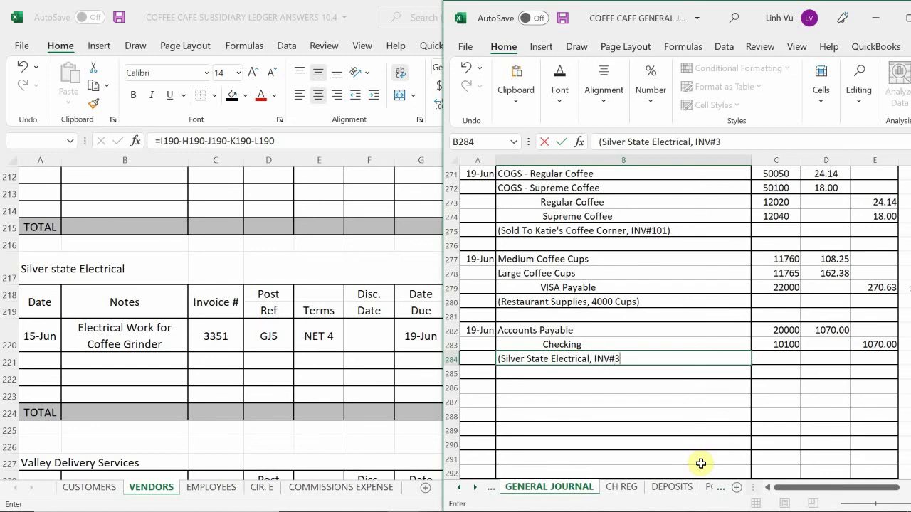
type("351, CH#1519")
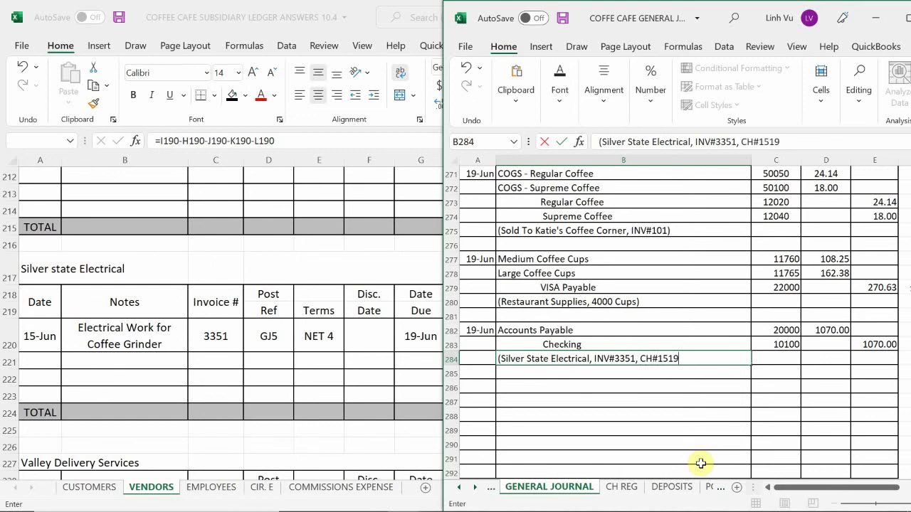
type("_")
key("BackSpace")
type(")")
key("Return")
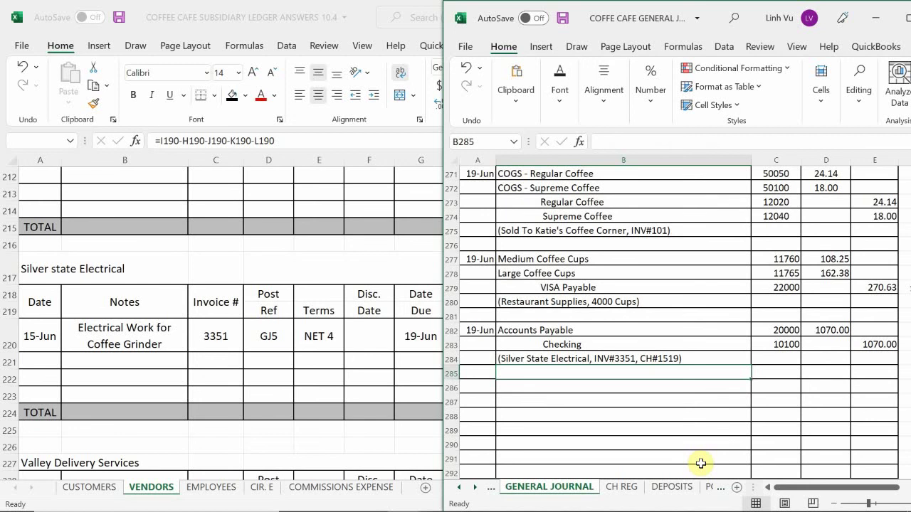
Switch to the general ledger workbook and date a new Accounts Payable posting 6/19 below the 18-Jun INV#320 row.
mouse_move(278, 502)
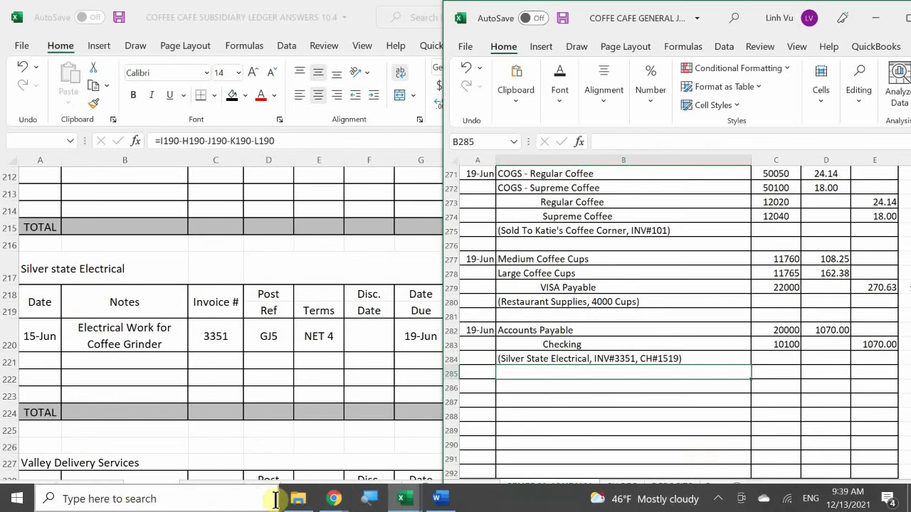
mouse_move(405, 501)
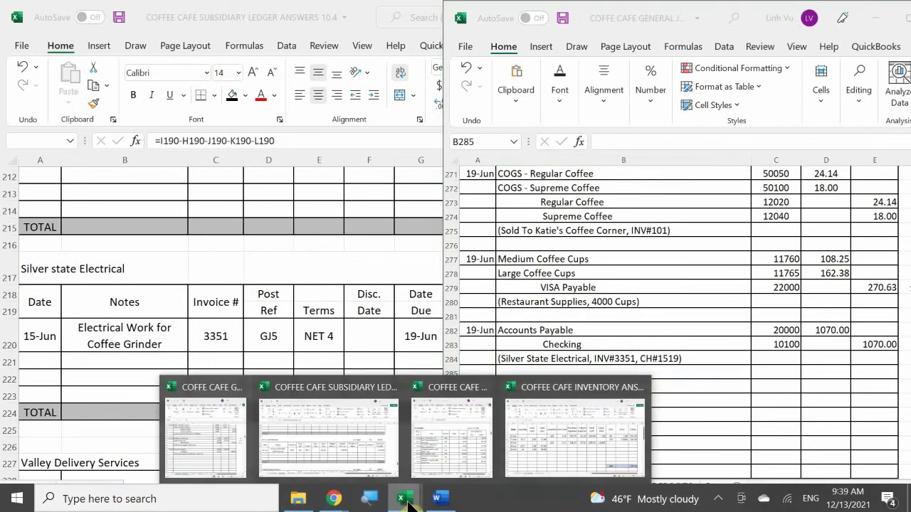
left_click(446, 442)
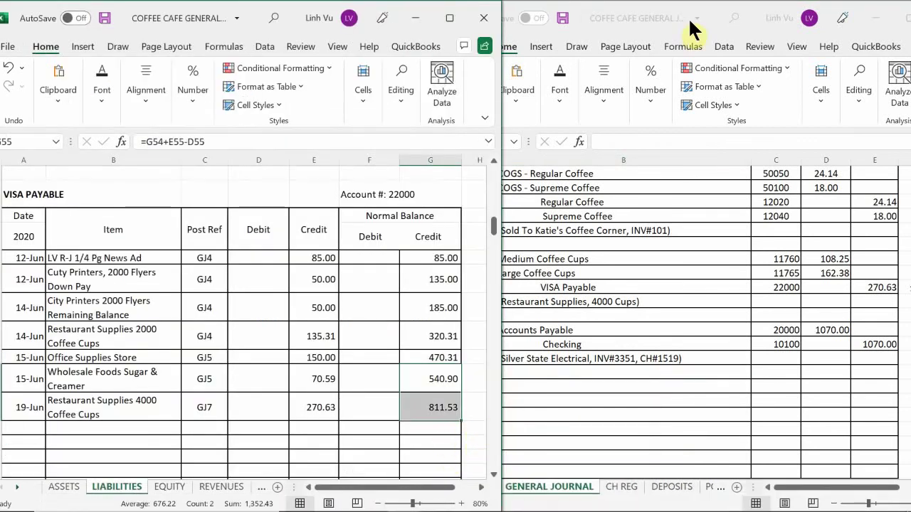
left_click(106, 430)
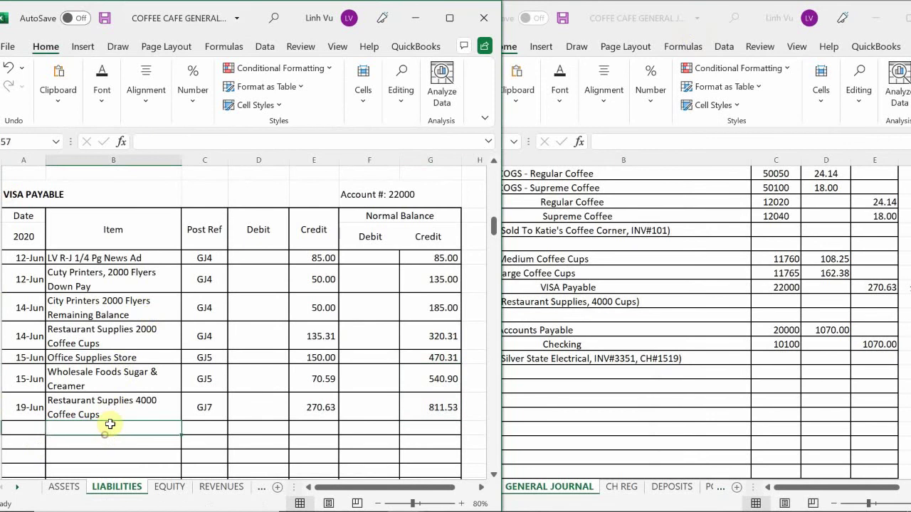
scroll(112, 422, "up", 10)
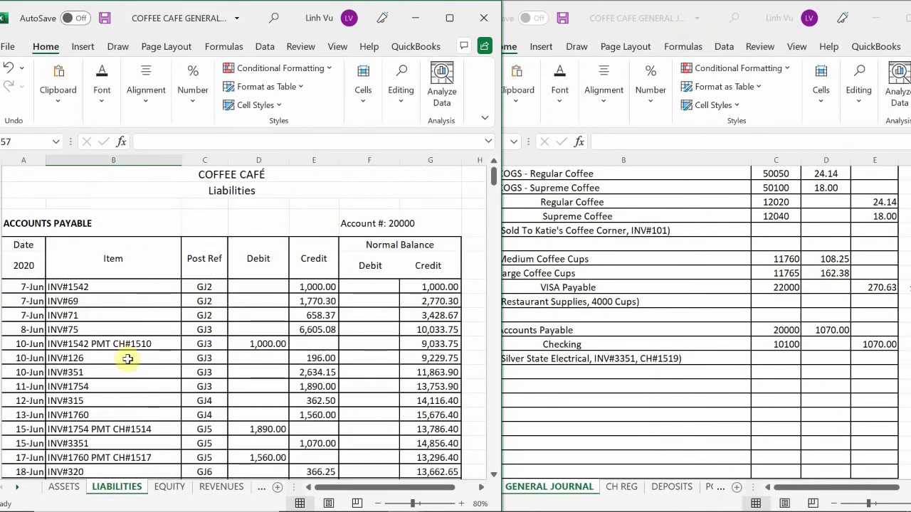
scroll(127, 359, "down", 3)
scroll(127, 360, "down", 1)
scroll(107, 363, "up", 1)
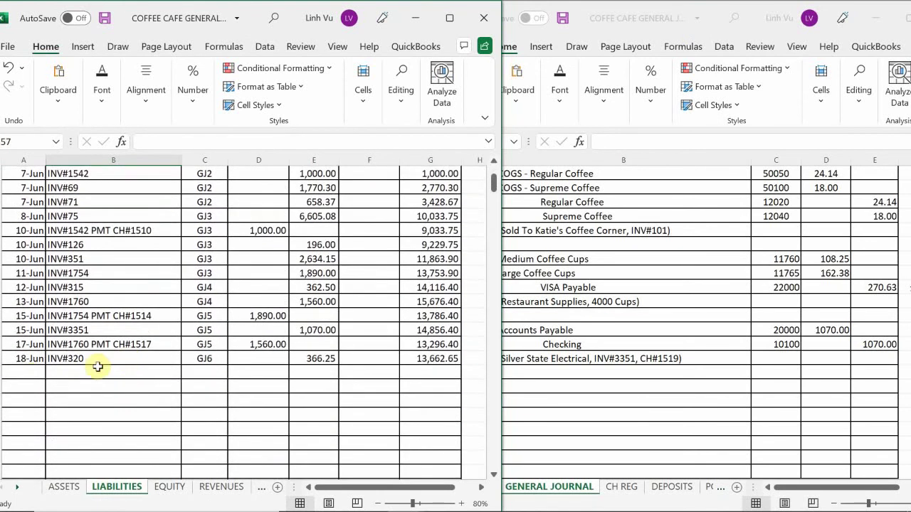
left_click(31, 377)
type("6/19")
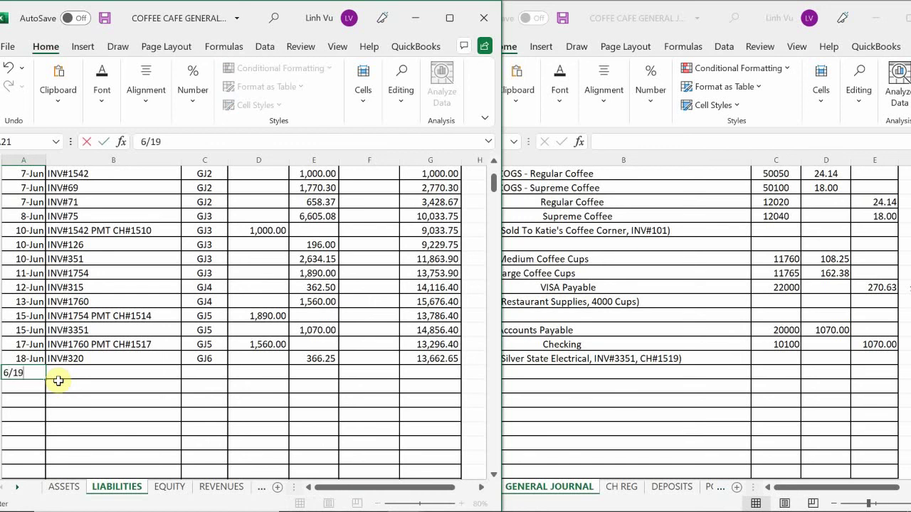
key("Tab")
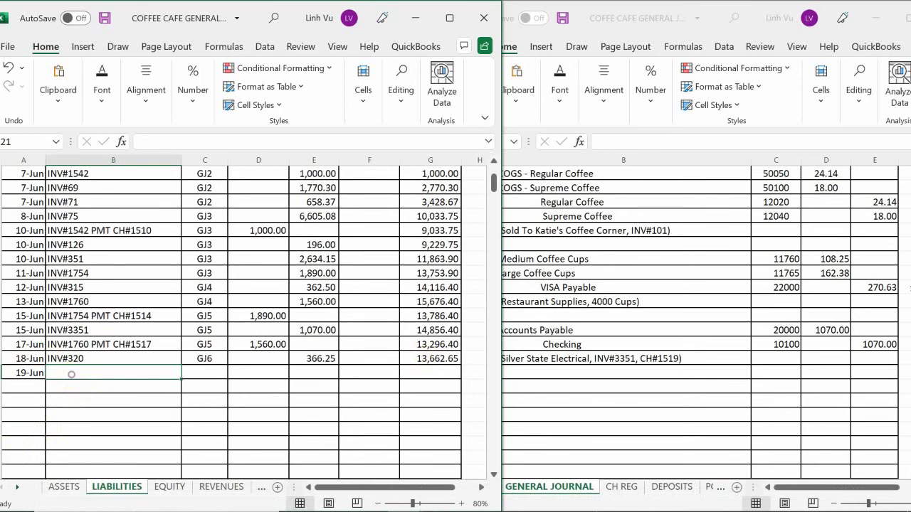
Describe the 19-Jun Accounts Payable posting as "INV#3351 PMT CH#1519" in the Item column.
type("INV#")
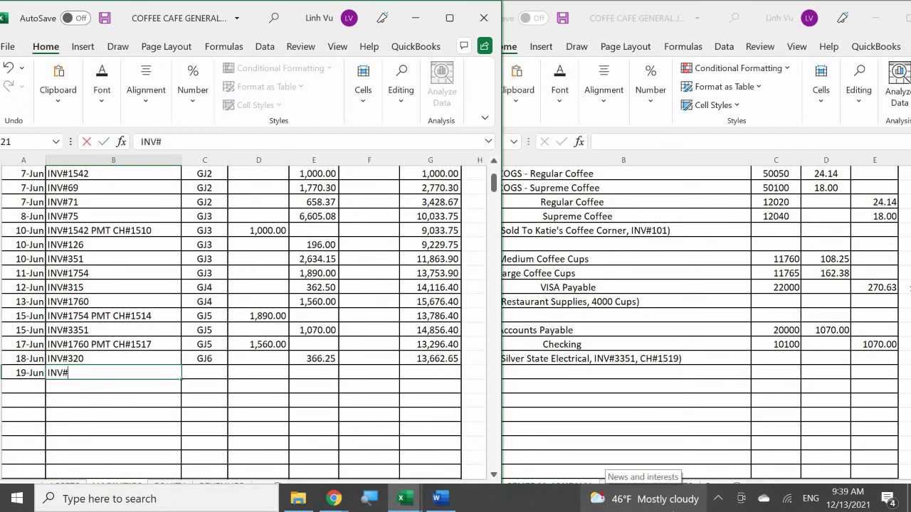
type("3351")
type(" CG#")
key("BackSpace")
key("BackSpace")
type("H#")
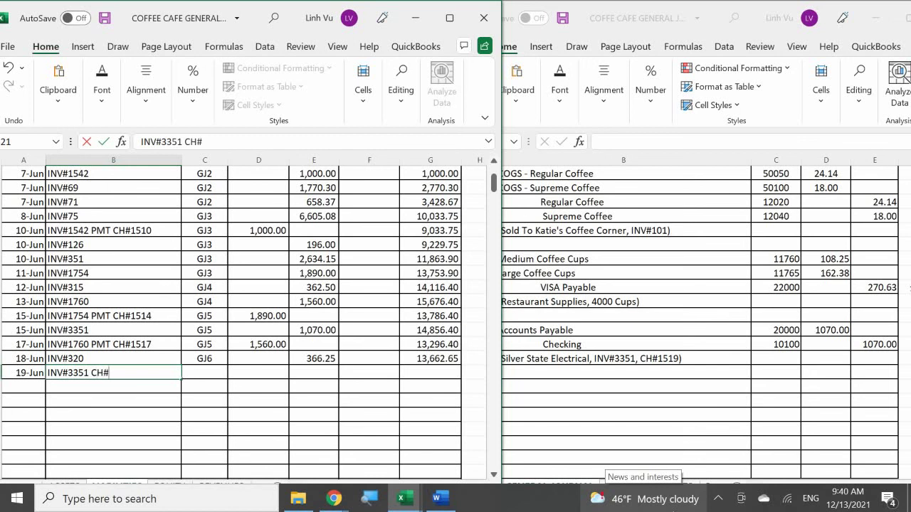
key("BackSpace")
key("BackSpace")
key("BackSpace")
type("PMY")
key("BackSpace")
type("T CH#1519")
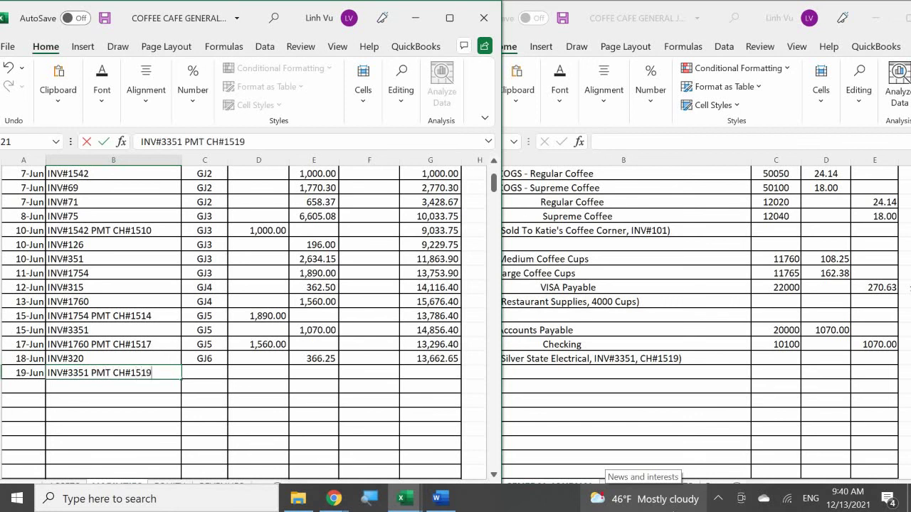
key("Return")
Give the 19-Jun Accounts Payable posting the reference GJ7 and debit it 1070.
type("GJ7")
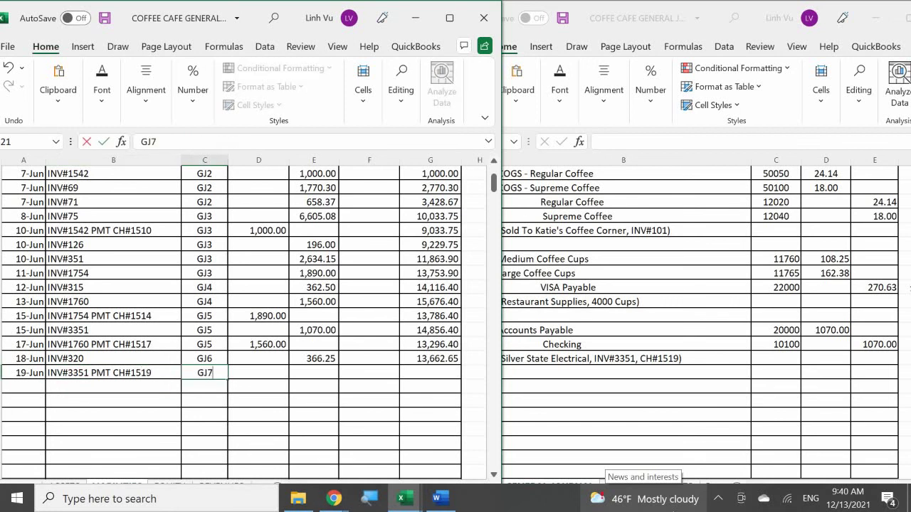
key("Tab")
key("Tab")
key("Tab")
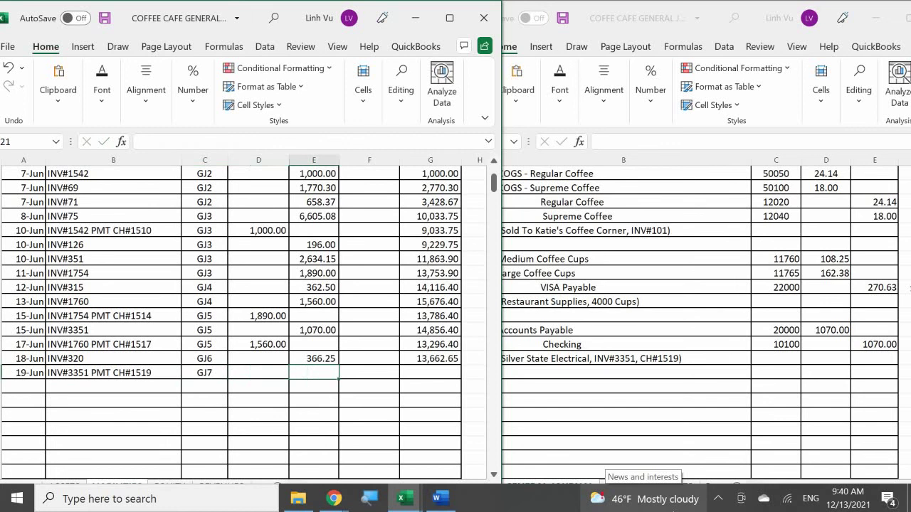
left_click(258, 373)
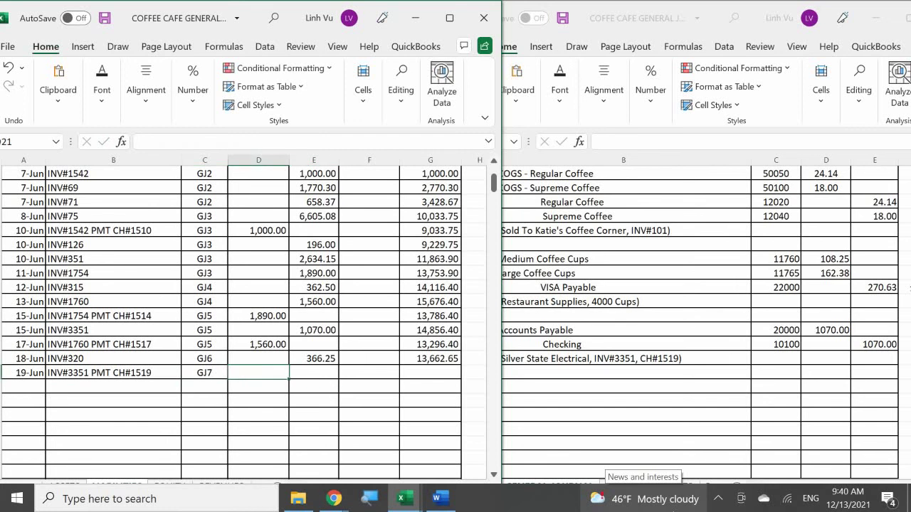
type("1070")
key("Return")
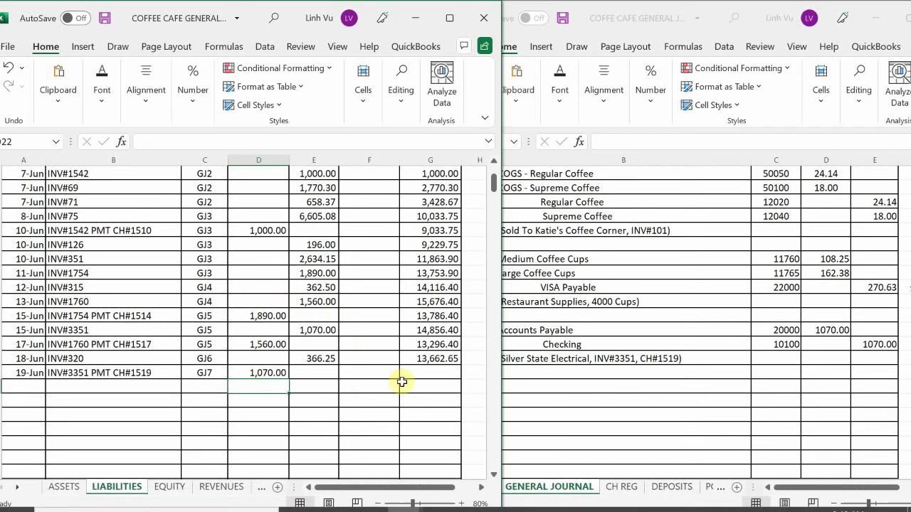
Extend the Accounts Payable running balance formula from the 18-Jun row down to the 19-Jun row.
left_click(429, 358)
left_click_drag(460, 366, 462, 380)
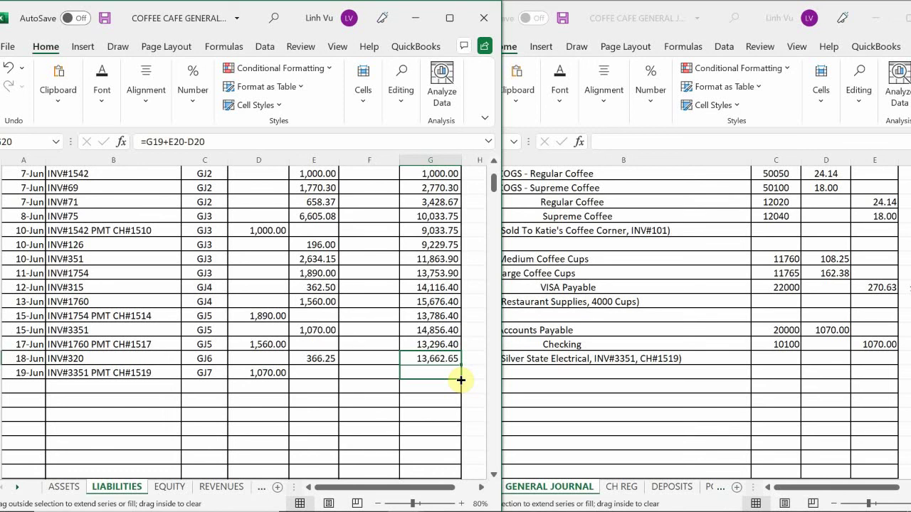
left_click_drag(461, 380, 461, 380)
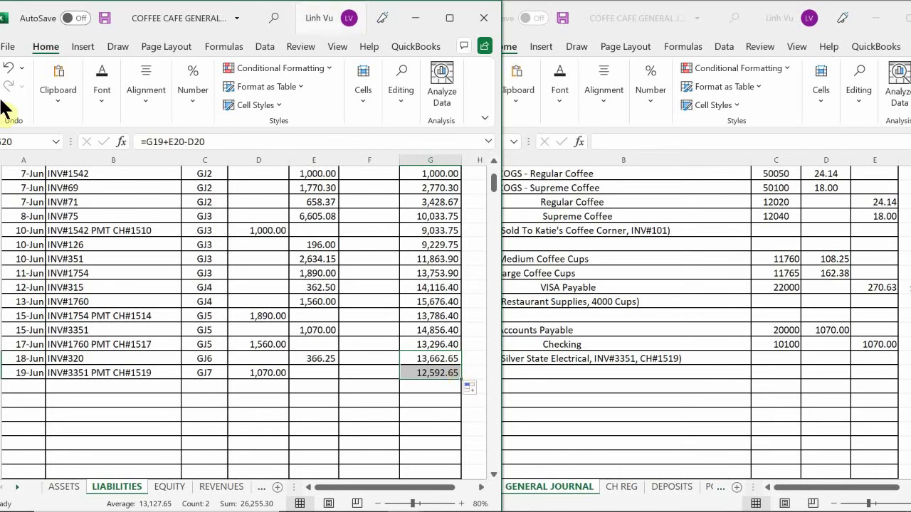
Find the Checking account on the ASSETS sheet and date a new posting 6/19 below the CH#412 row.
left_click(63, 487)
scroll(31, 371, "up", 10)
scroll(31, 371, "up", 8)
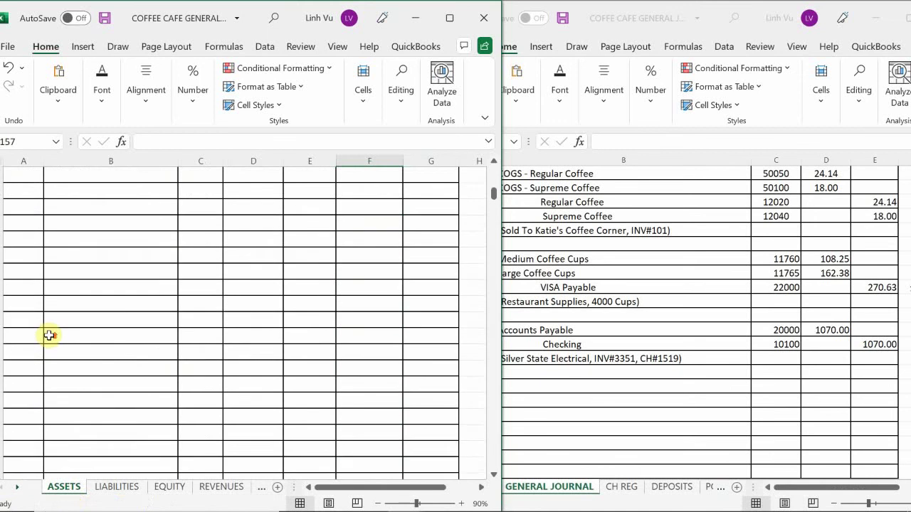
scroll(49, 335, "down", 5)
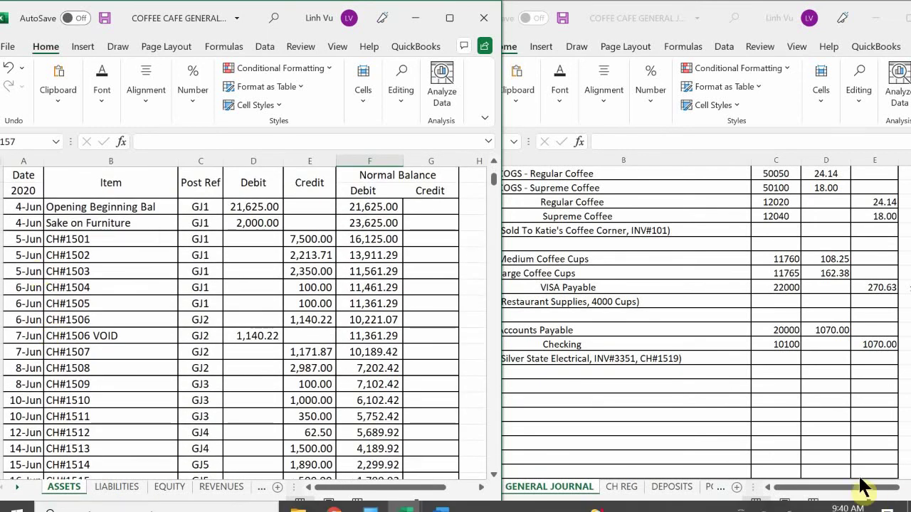
left_click(718, 500)
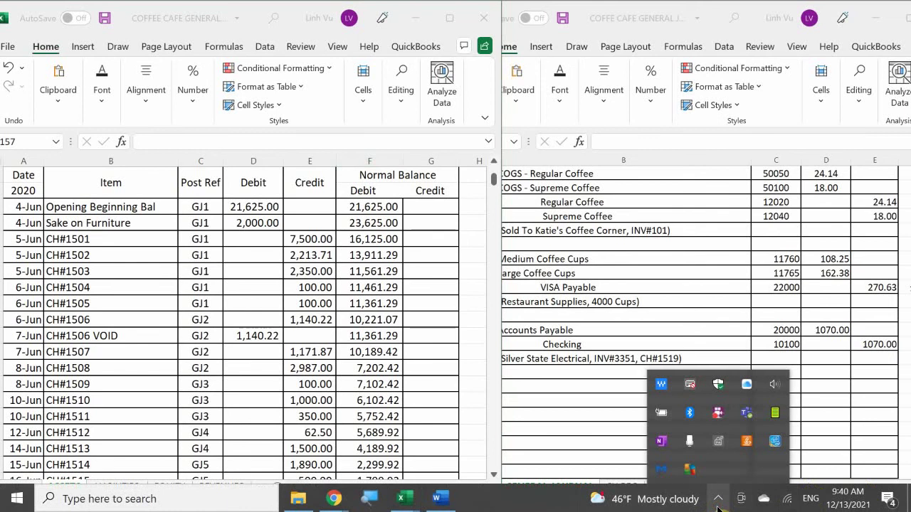
left_click(718, 501)
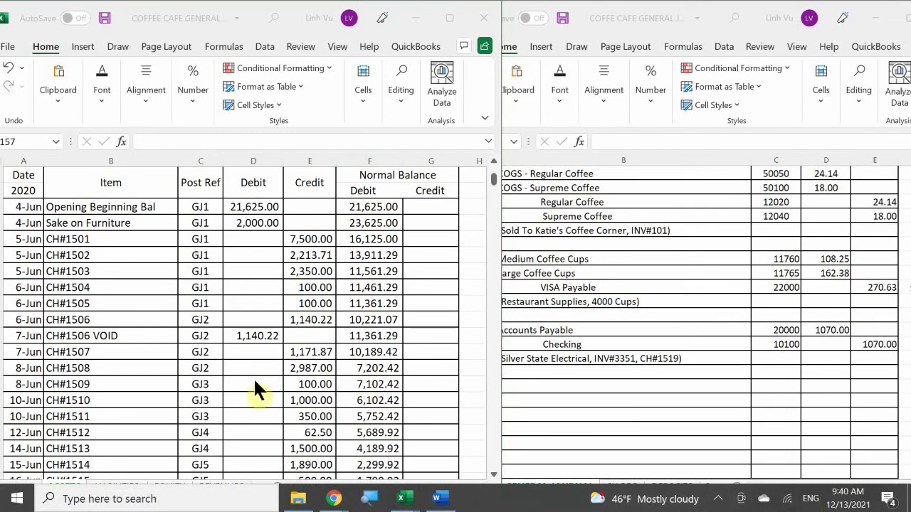
scroll(57, 321, "up", 5)
scroll(64, 335, "down", 4)
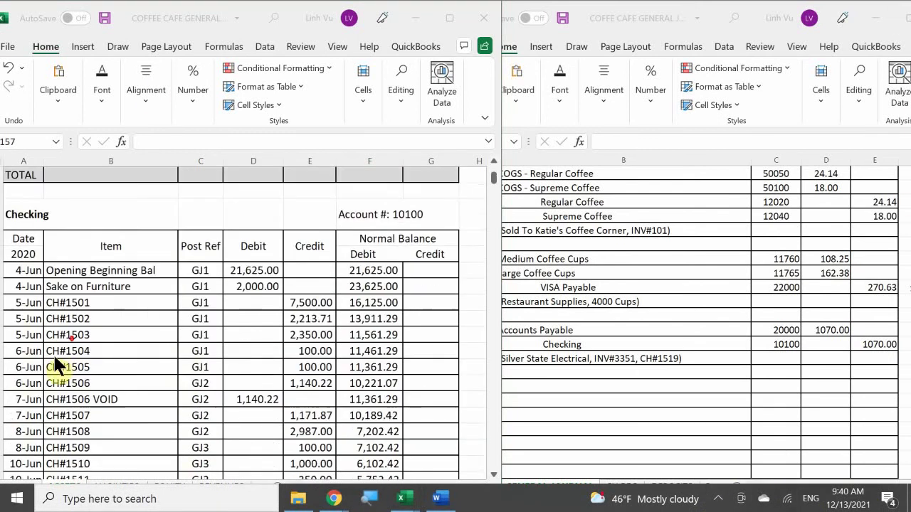
scroll(55, 359, "down", 6)
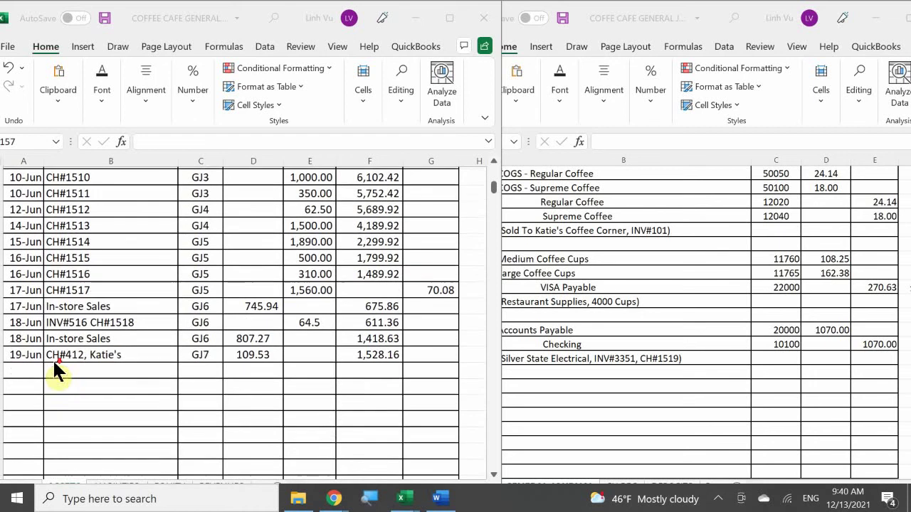
left_click(17, 354)
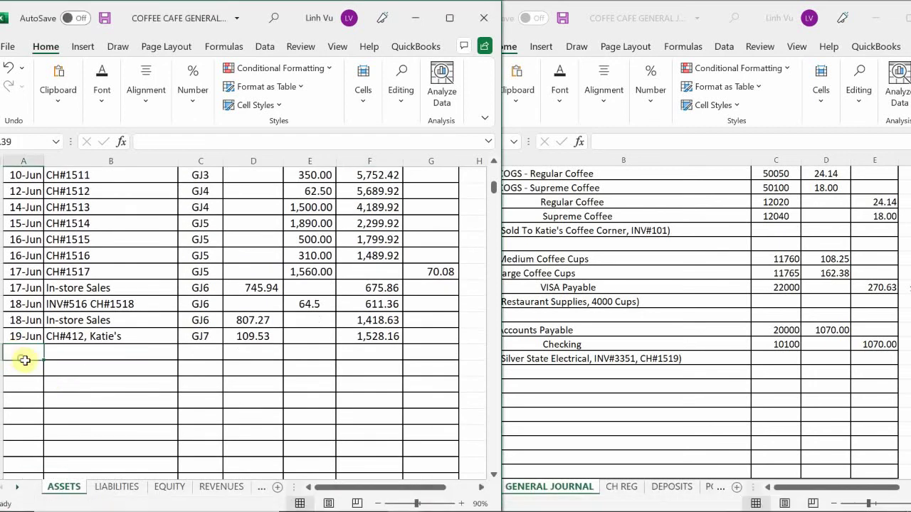
type("6/19")
key("Return")
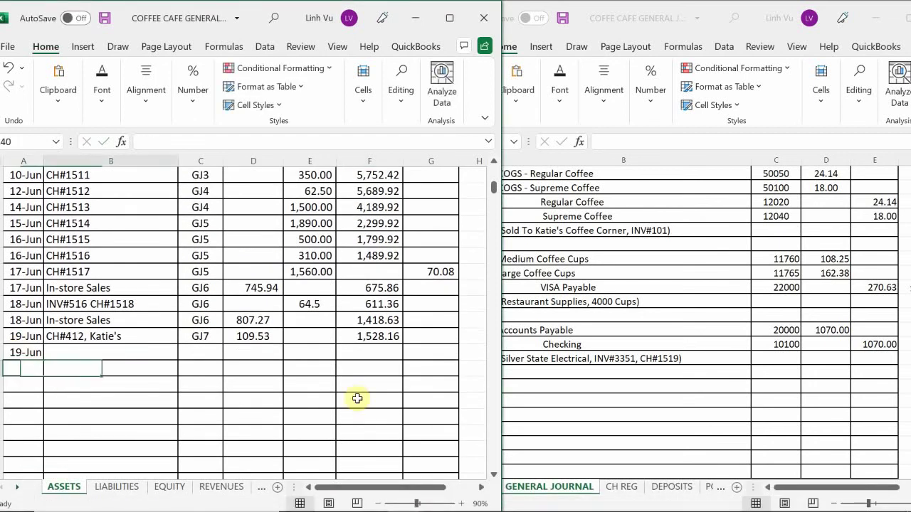
Enter CH#1519 as the new Checking item and fill its post reference with a formula pointing to the GJ7 above.
key("Up")
key("Right")
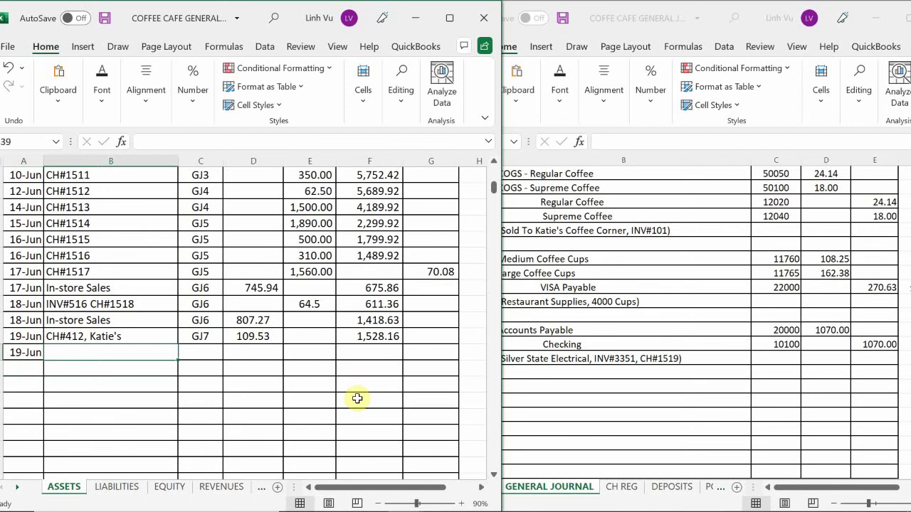
type("CH#1519")
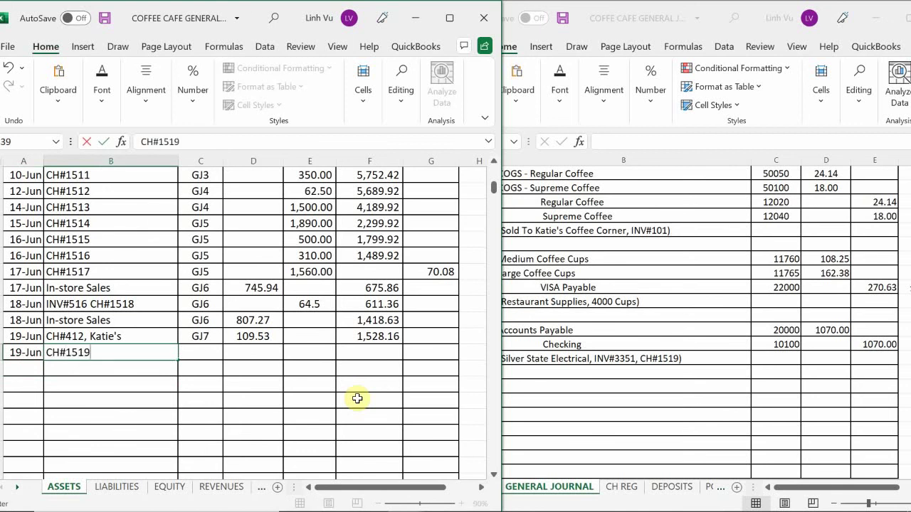
key("Return")
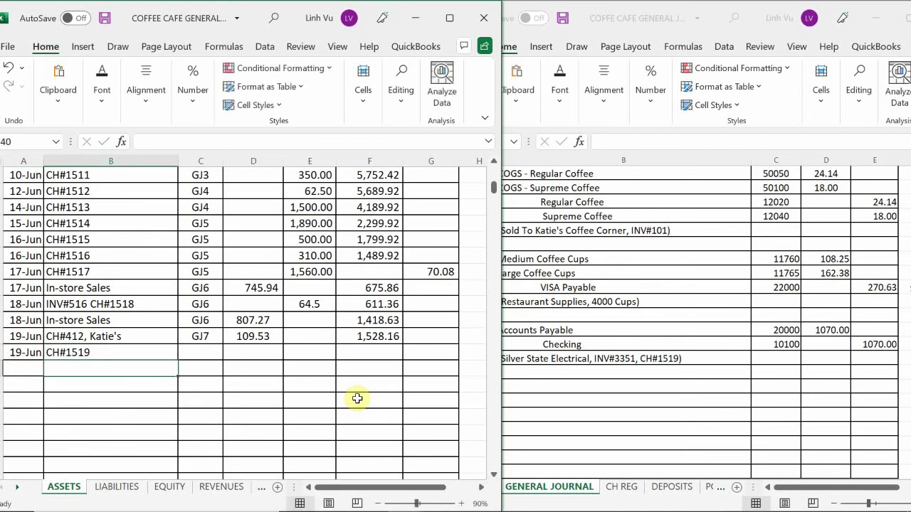
key("Right")
key("Up")
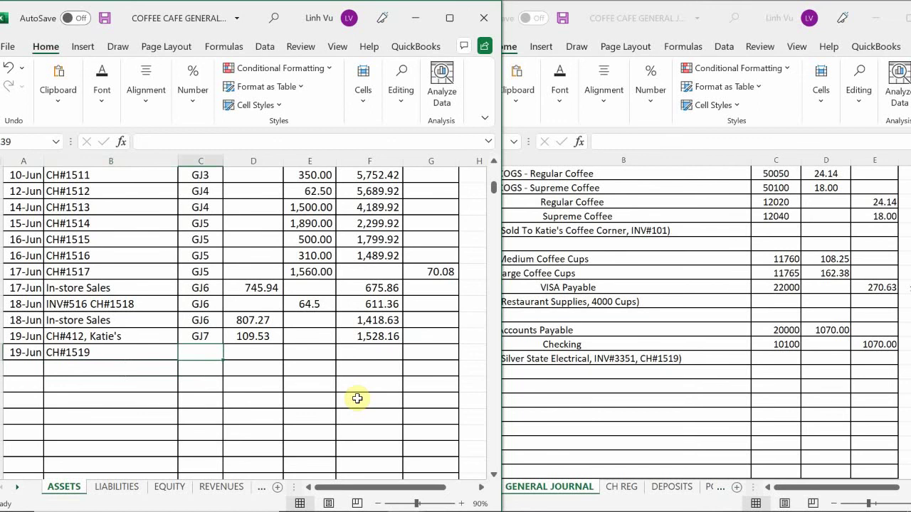
type("=")
key("Up")
key("Tab")
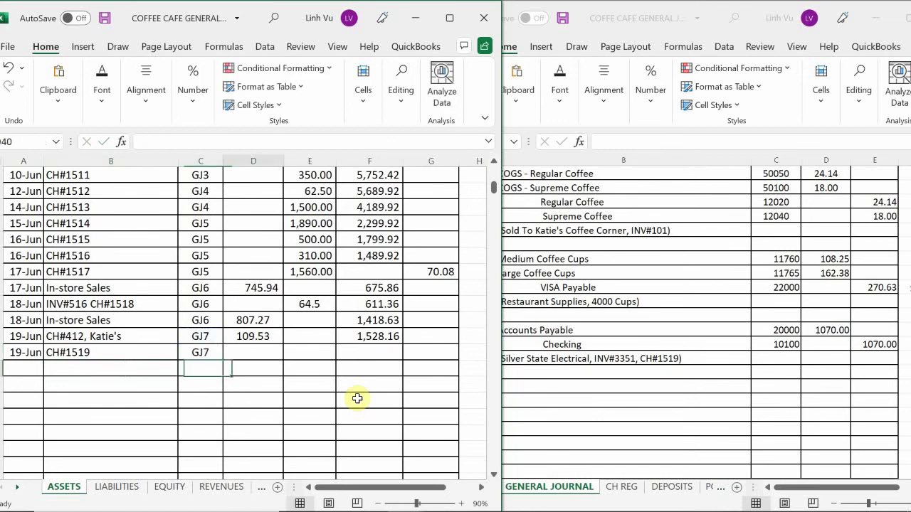
Credit 1070 on the CH#1519 row of the Checking account.
key("Right")
type("1070")
key("Return")
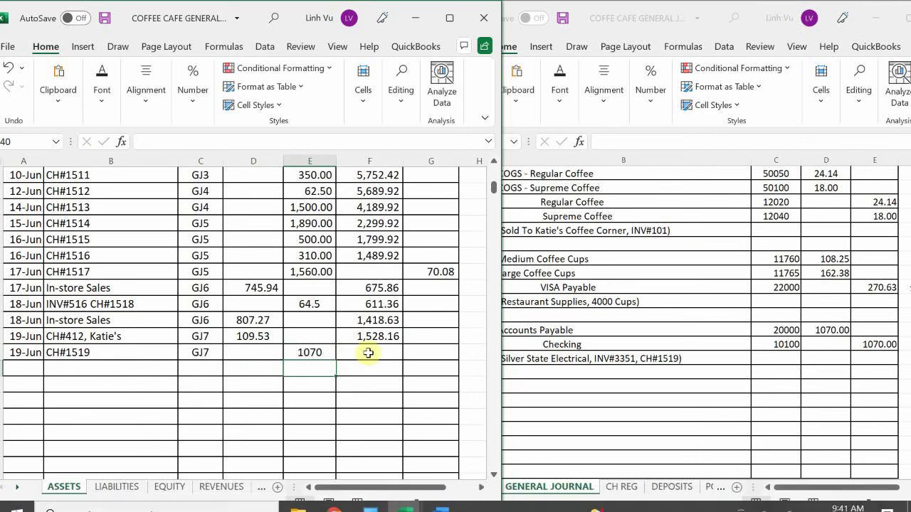
Apply the comma number format to the credit and balance columns from the CH#1519 row downward.
left_click(382, 337)
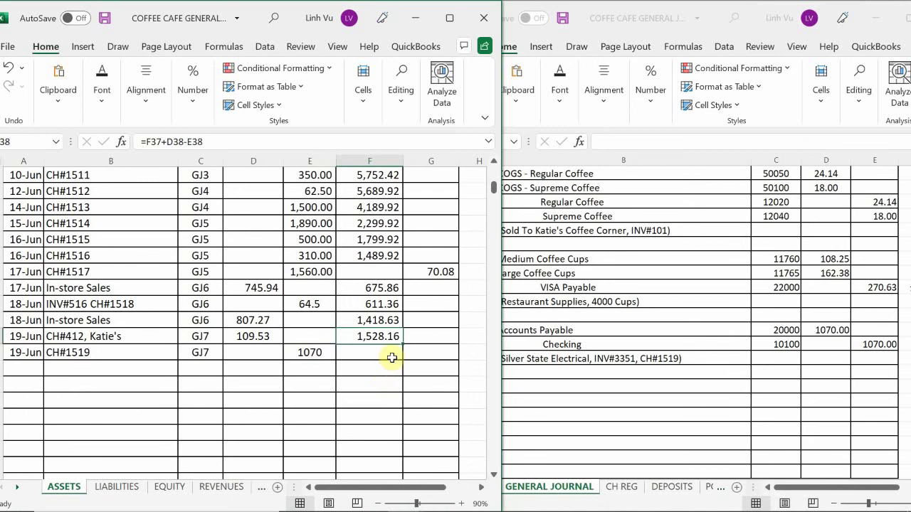
left_click_drag(292, 352, 218, 237)
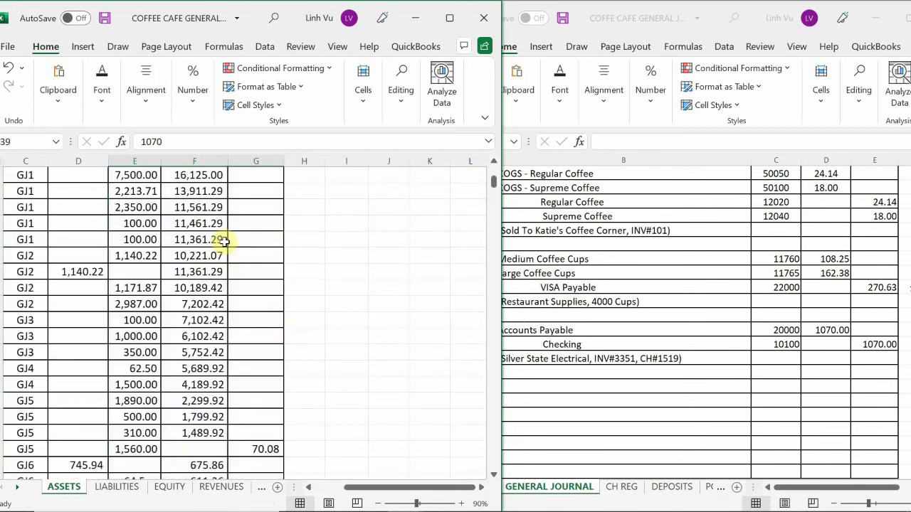
left_click(206, 80)
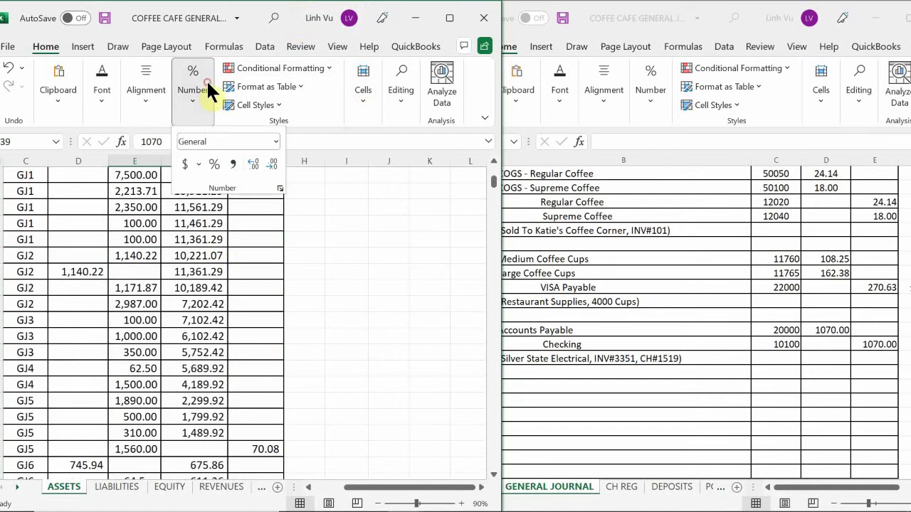
left_click(233, 165)
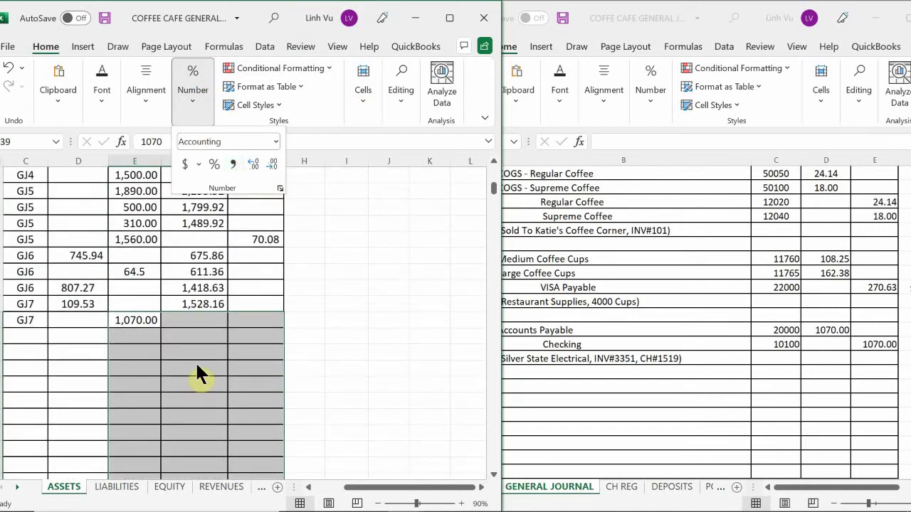
Extend the Checking running balance formula from the CH#412 row down to the CH#1519 row.
key("Left")
key("Left")
key("Left")
key("Left")
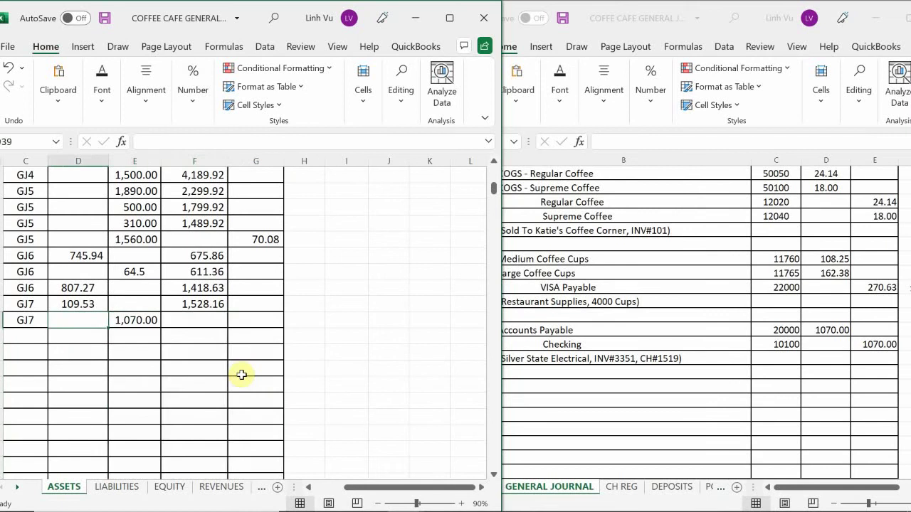
mouse_move(10, 502)
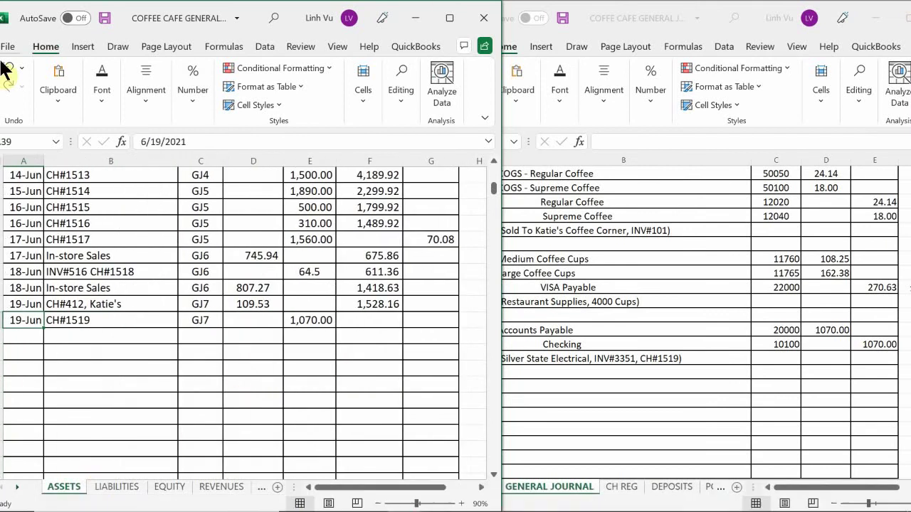
left_click(359, 306)
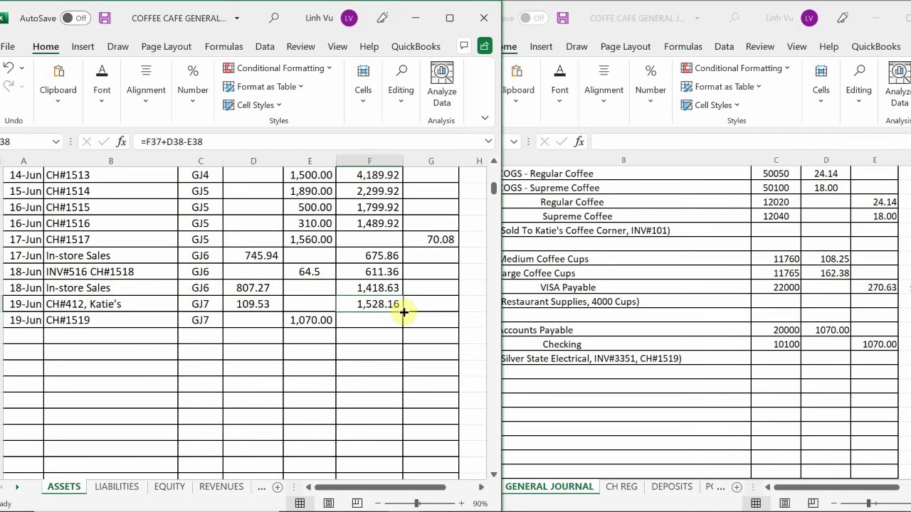
left_click_drag(402, 311, 403, 328)
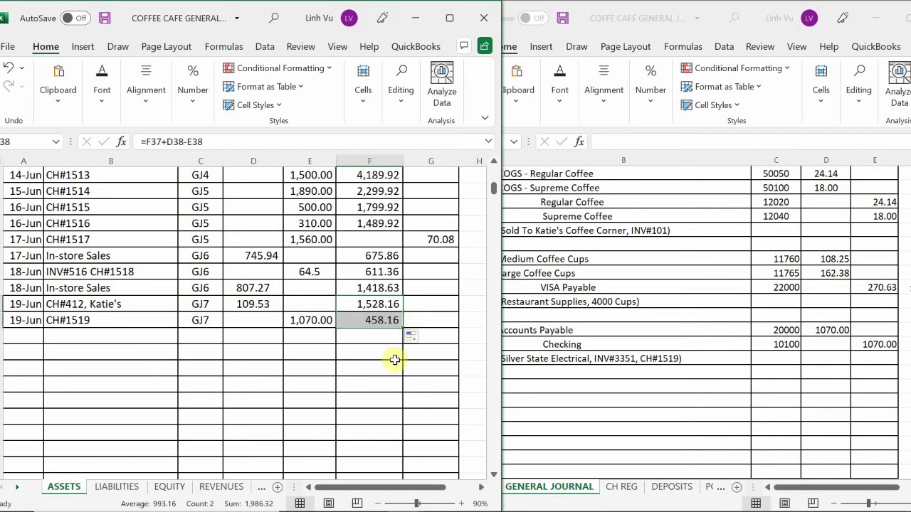
left_click(367, 366)
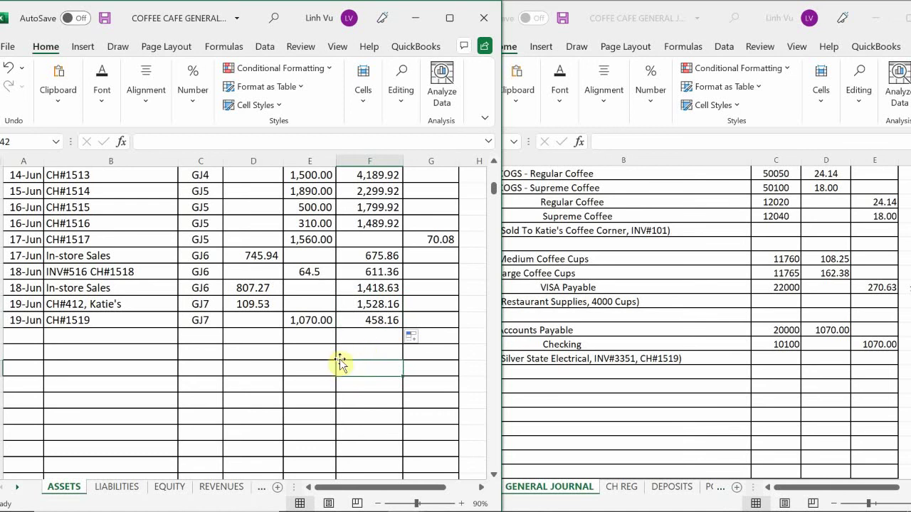
Switch to the subsidiary ledger workbook and start a 6/19 row with the note CH#1519 in Silver State Electrical's vendor account.
mouse_move(394, 509)
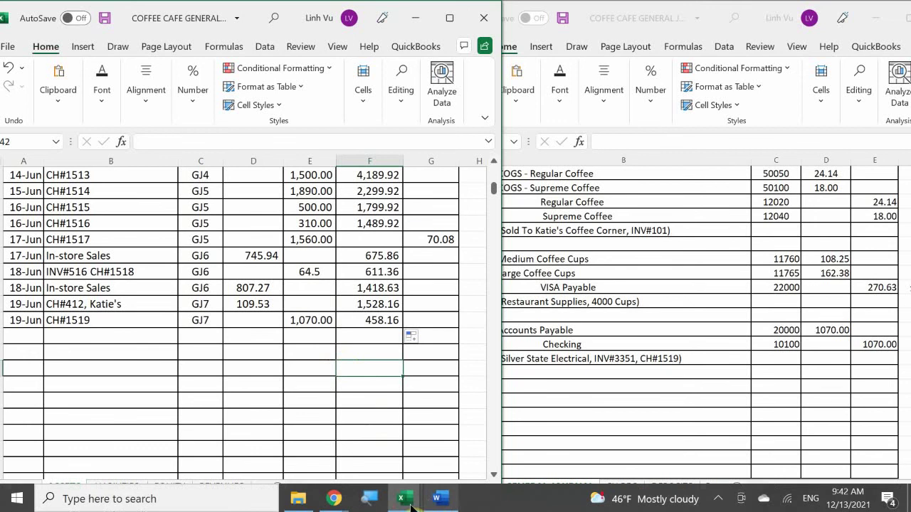
left_click(349, 459)
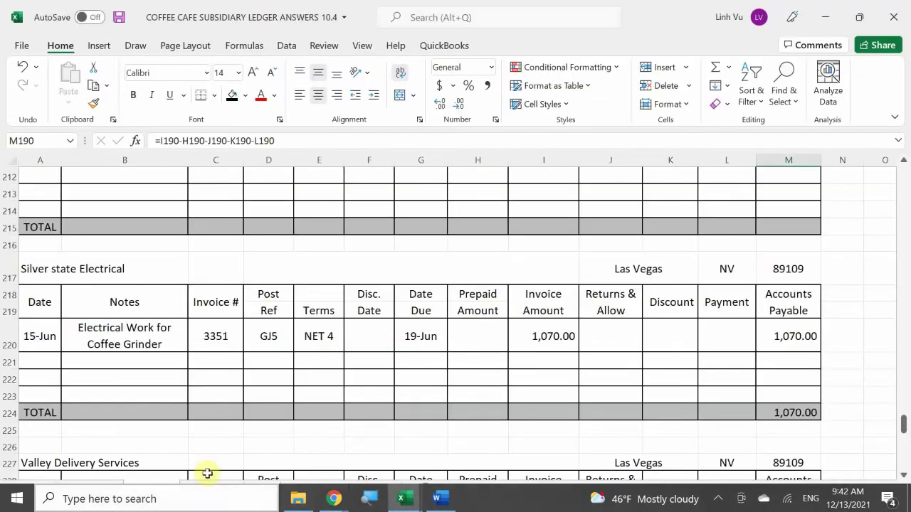
left_click(46, 364)
type("6/19")
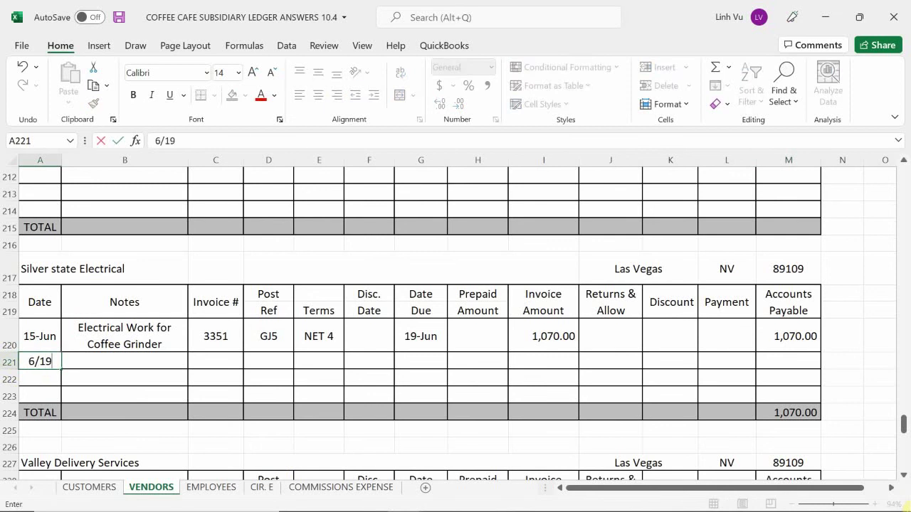
key("Return")
left_click(125, 361)
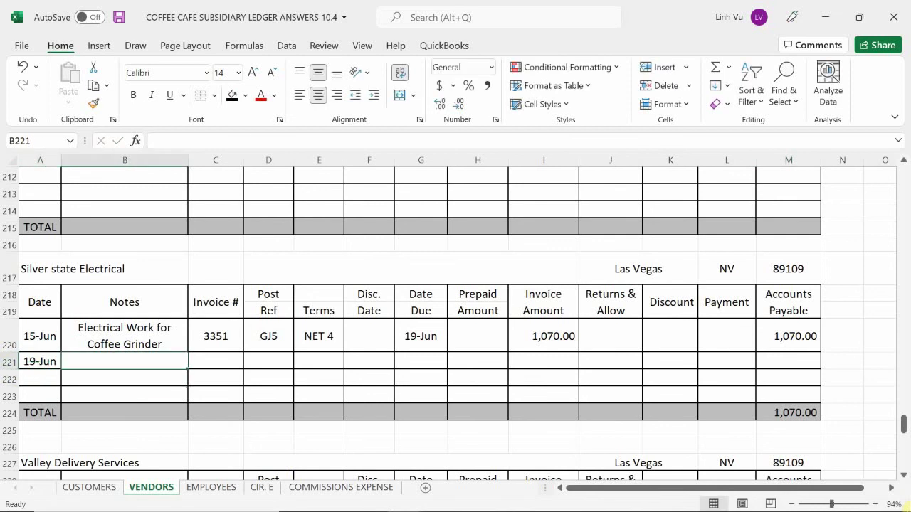
type("CH")
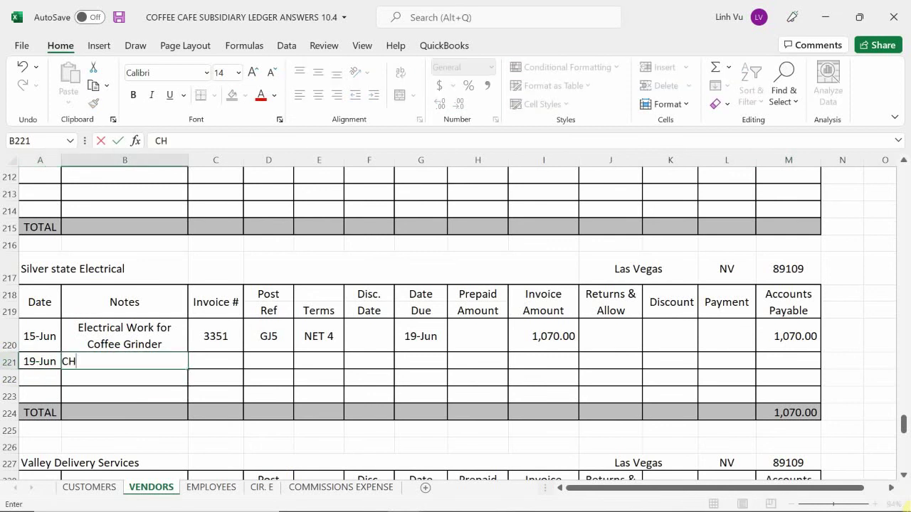
key("BackSpace")
type("H#1519")
key("Return")
Enter invoice number 3351 and post reference GJ7 on Silver State Electrical's CH#1519 row.
left_click(216, 362)
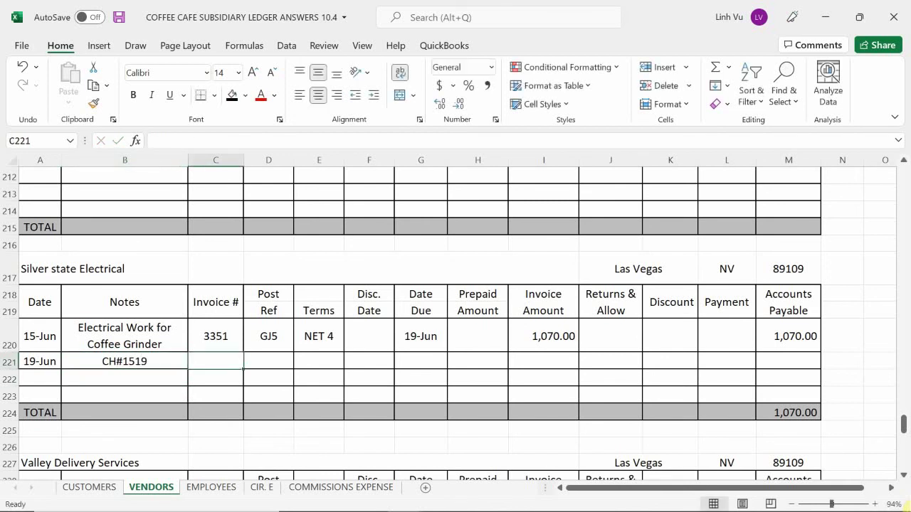
type("3351")
key("Return")
left_click(268, 362)
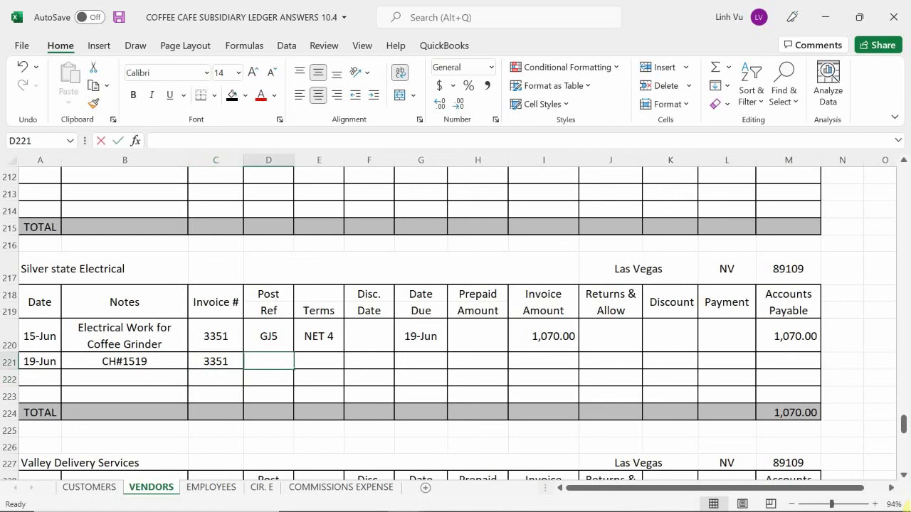
type("GJ5")
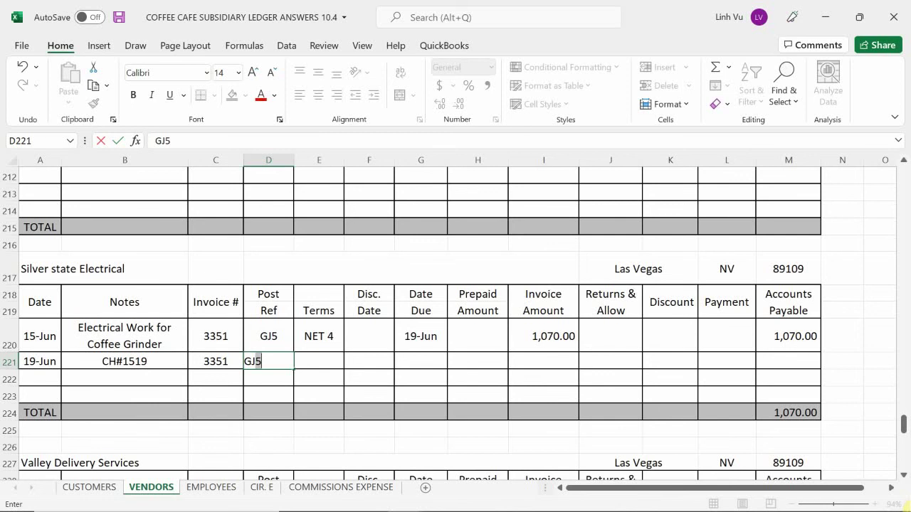
type("7")
key("Return")
Record a 1070 payment on Silver State Electrical's CH#1519 row and extend the Accounts Payable formula down to that row.
key("Right")
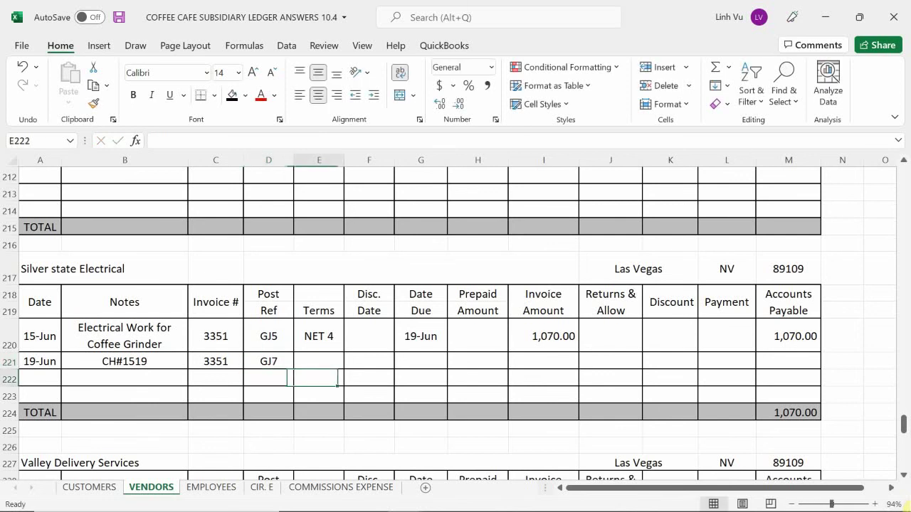
key("Up")
key("Right")
key("Right")
key("Right")
key("Right")
key("Right")
key("Right")
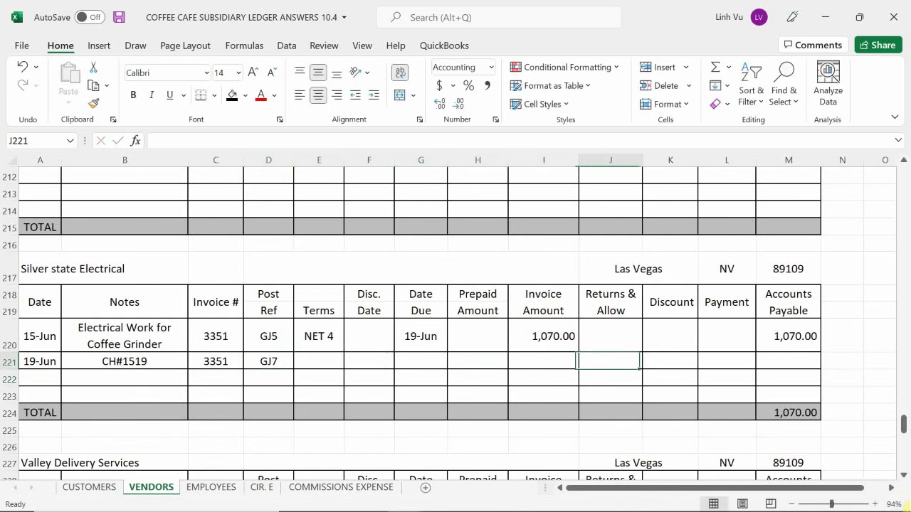
key("Right")
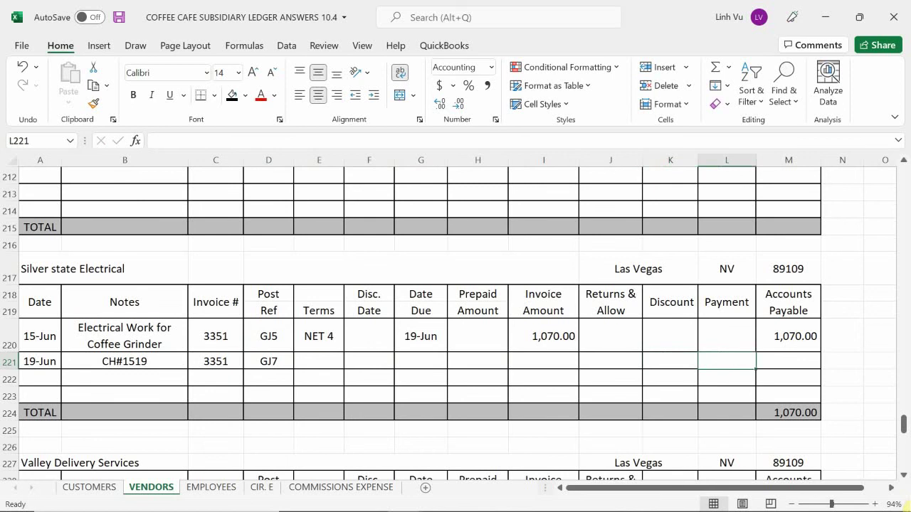
type("1070")
key("Return")
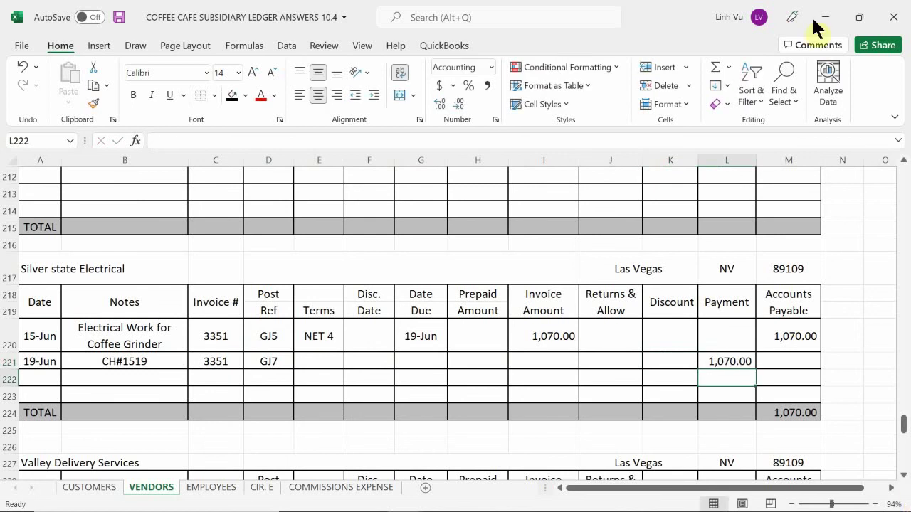
left_click(806, 340)
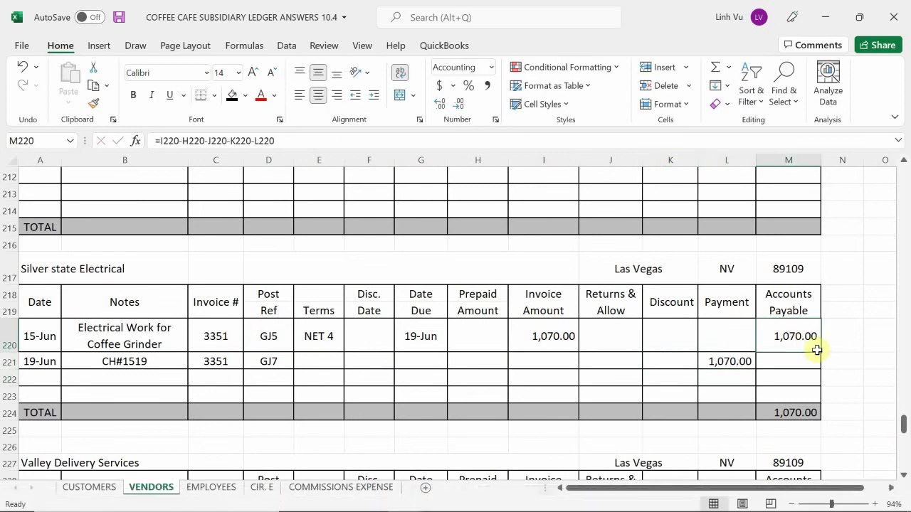
left_click_drag(820, 352, 821, 369)
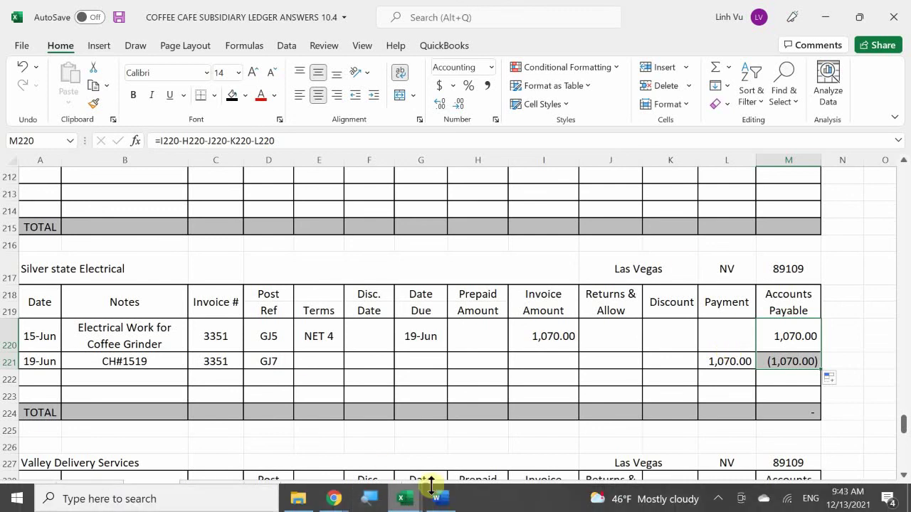
Switch to the Word assignment document and read the Wednesday order for Super "A" Market, including its items, terms and estimated total due.
left_click(440, 500)
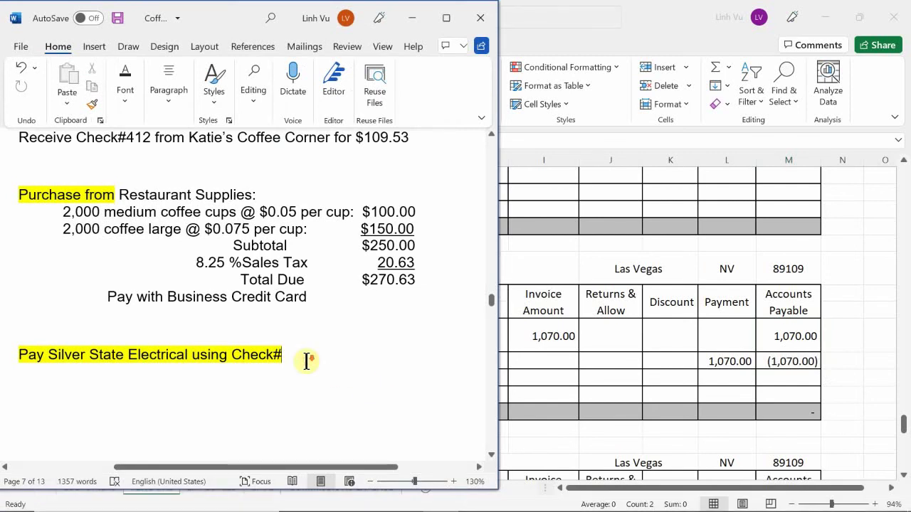
scroll(306, 361, "down", 4)
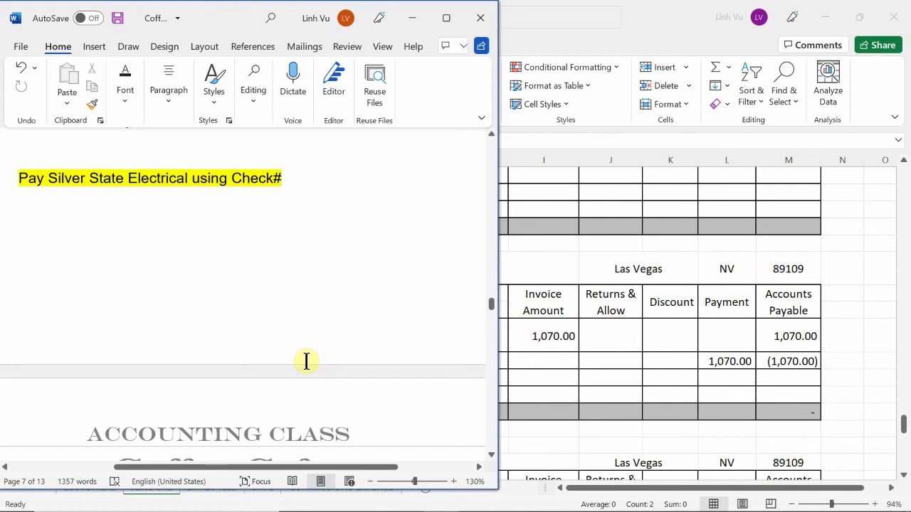
scroll(306, 363, "down", 8)
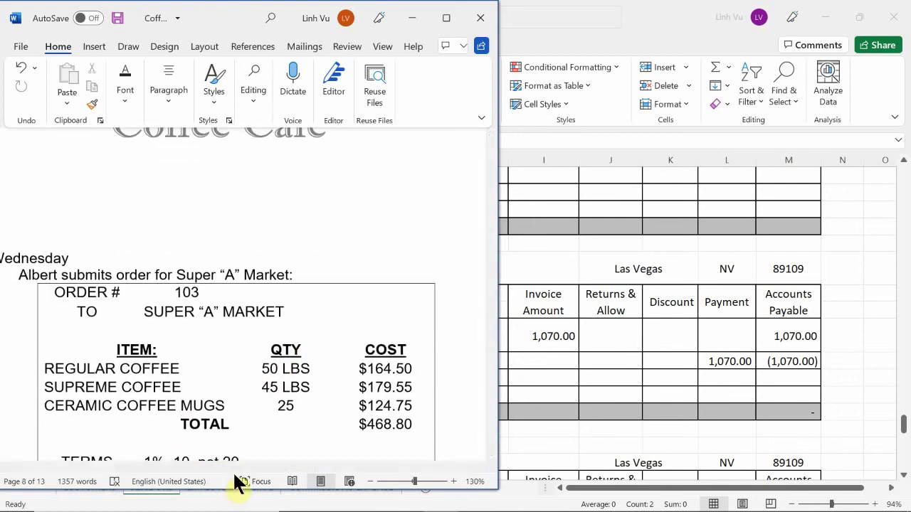
left_click_drag(236, 467, 240, 499)
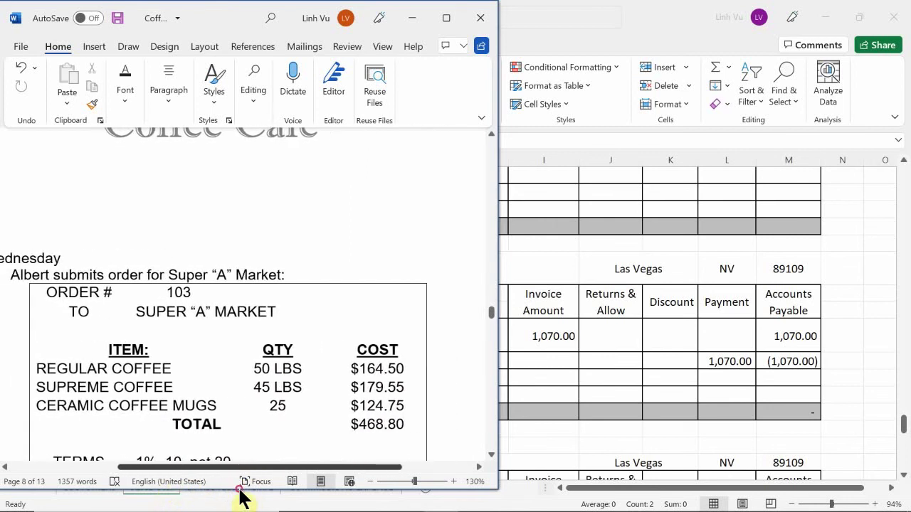
scroll(240, 373, "down", 3)
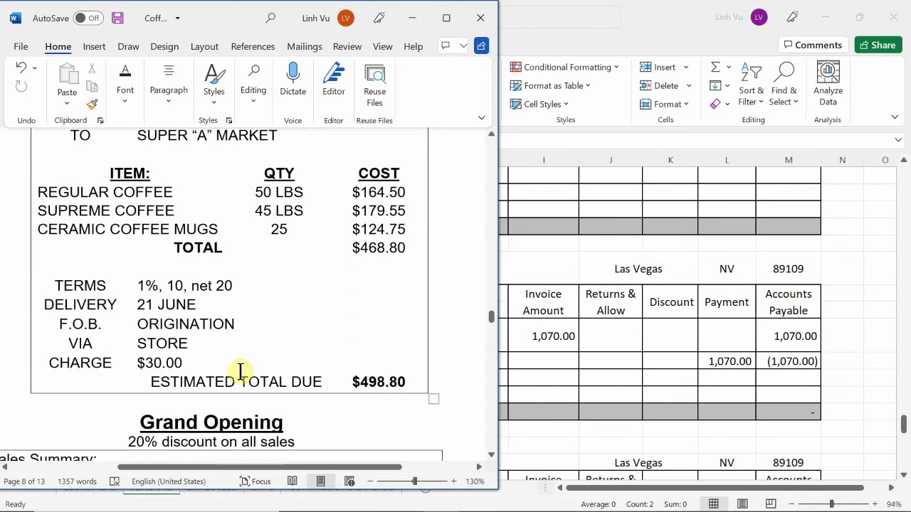
scroll(240, 371, "up", 1)
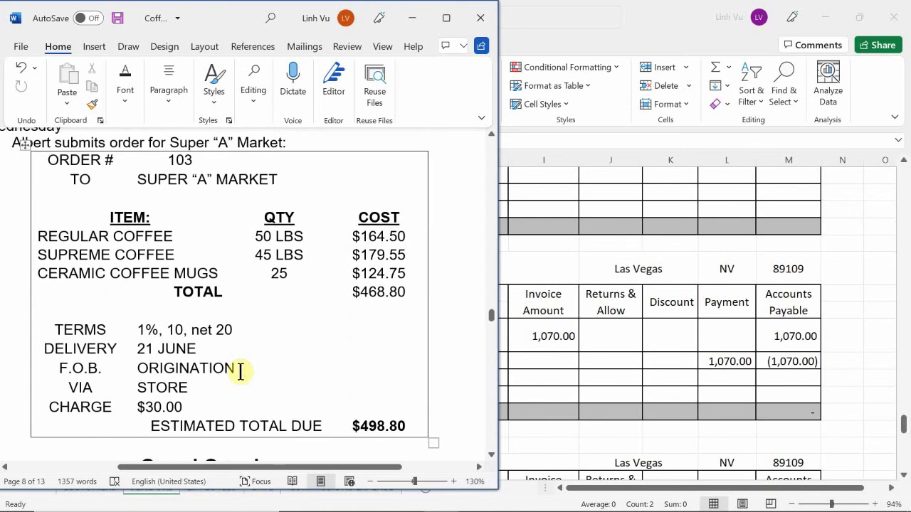
scroll(241, 371, "up", 1)
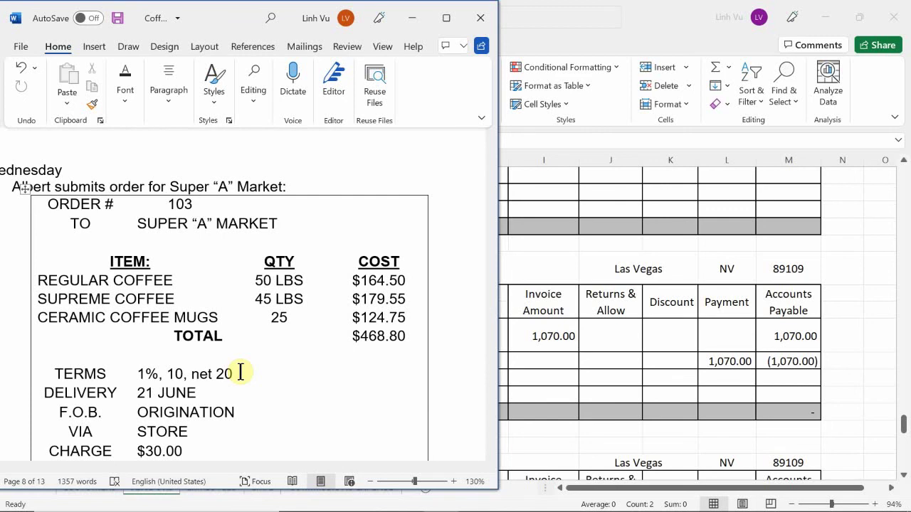
scroll(292, 387, "down", 1)
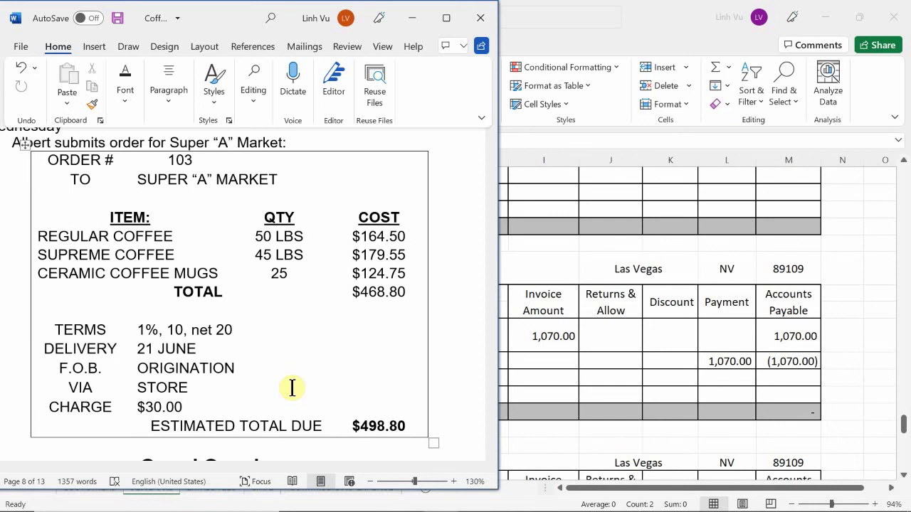
Return to the subsidiary ledger workbook and enter Super A Marker as the next customer on the COMMISSIONS EXPENSE sheet.
mouse_move(442, 509)
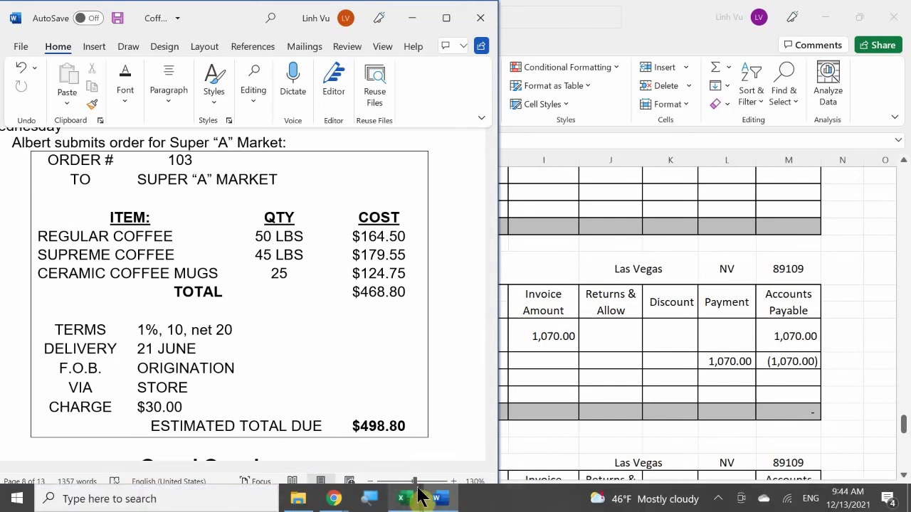
mouse_move(406, 492)
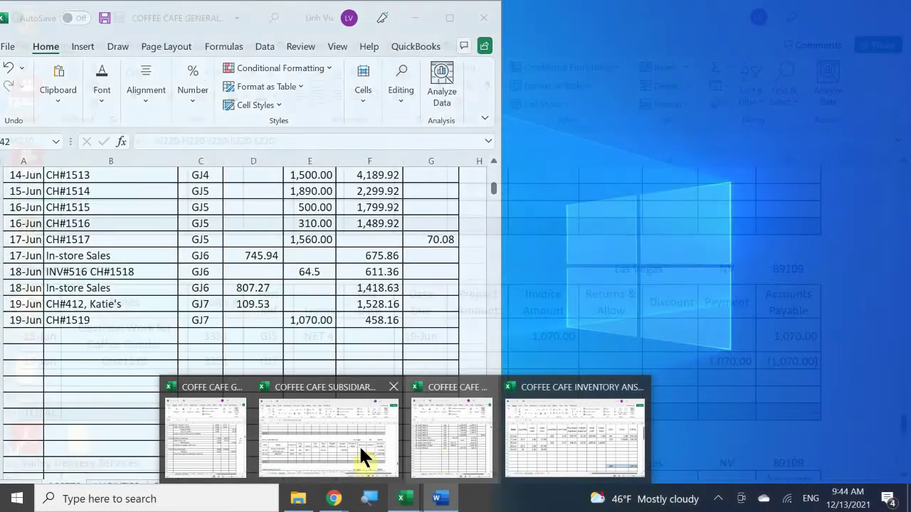
left_click(356, 445)
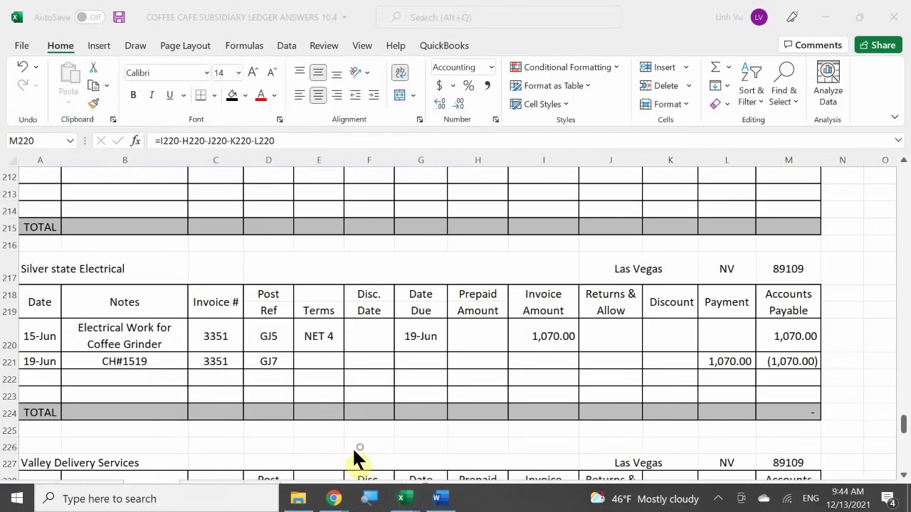
left_click(310, 490)
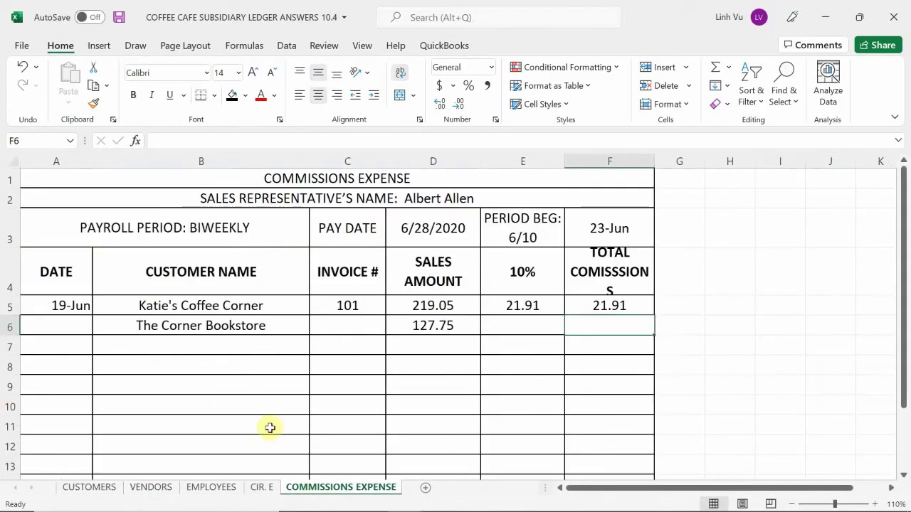
left_click(202, 349)
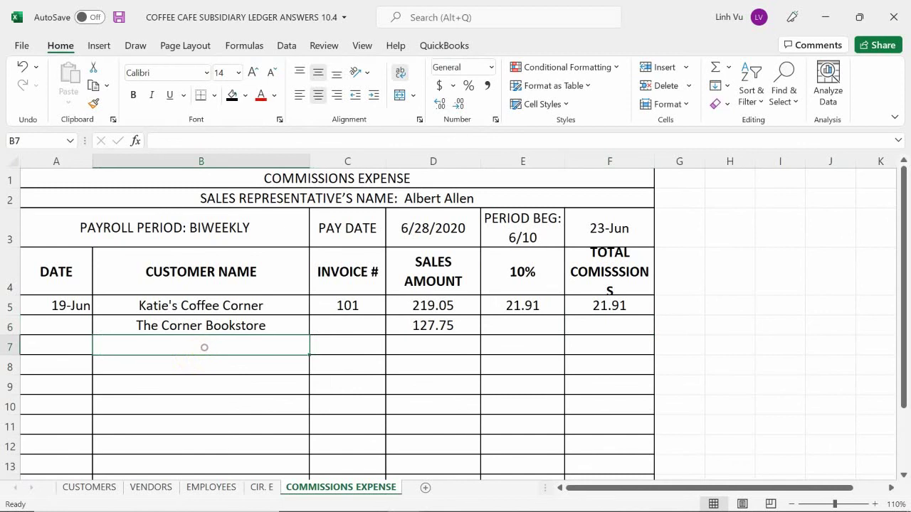
type("ny")
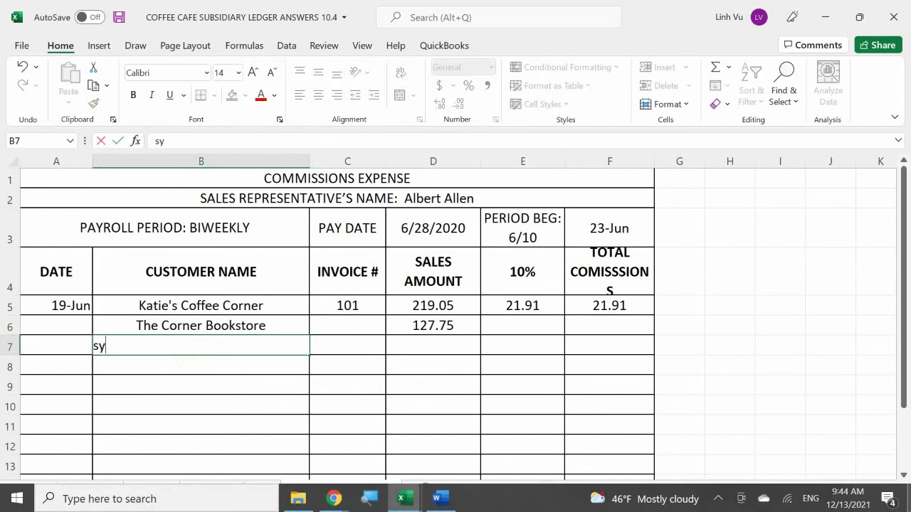
key("BackSpace")
key("BackSpace")
type("Si")
key("BackSpace")
type("uper A M")
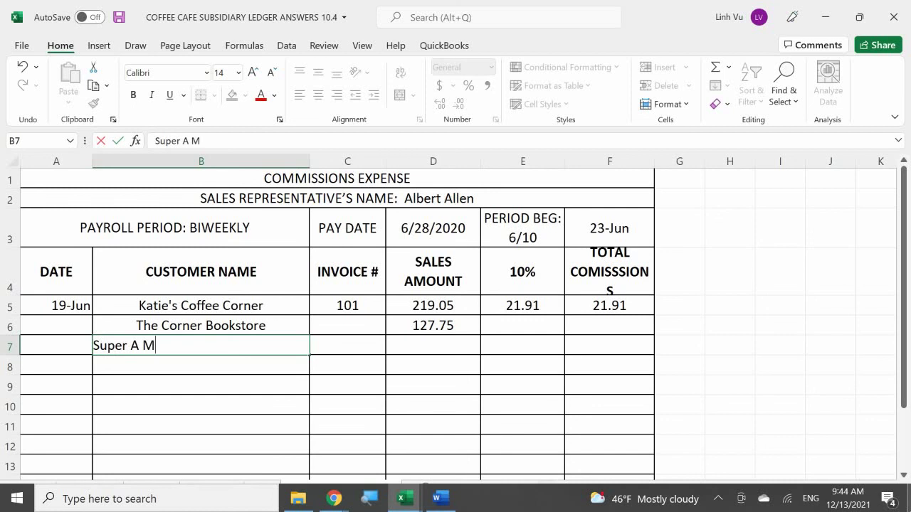
type("arker")
key("Tab")
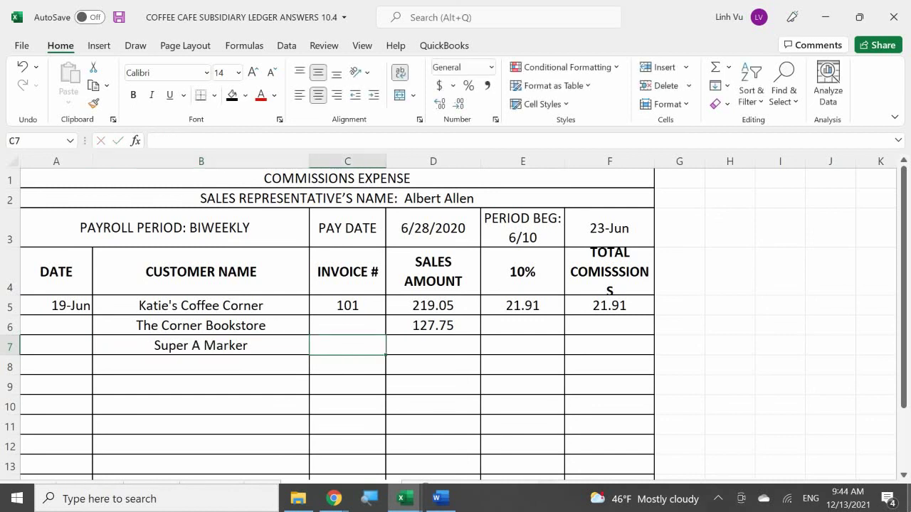
Enter 498.8 as the sales amount on the Super A Marker row.
key("Tab")
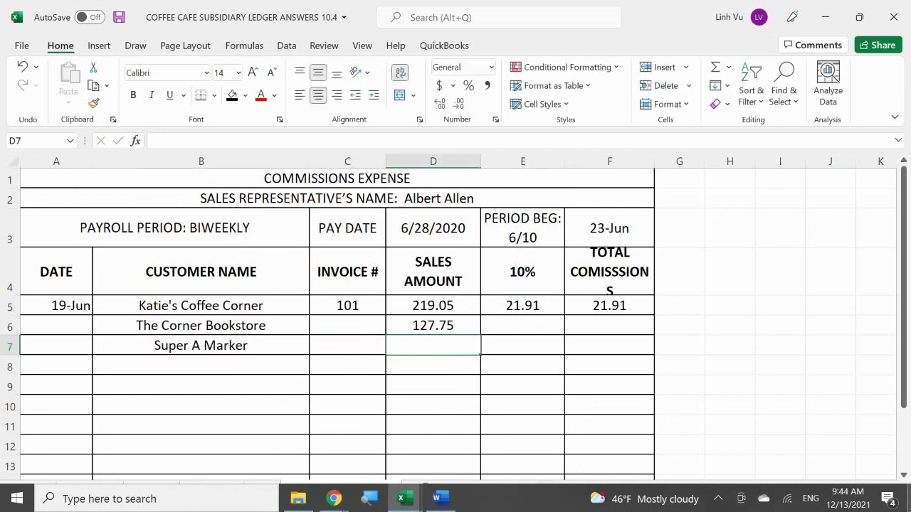
type("498.")
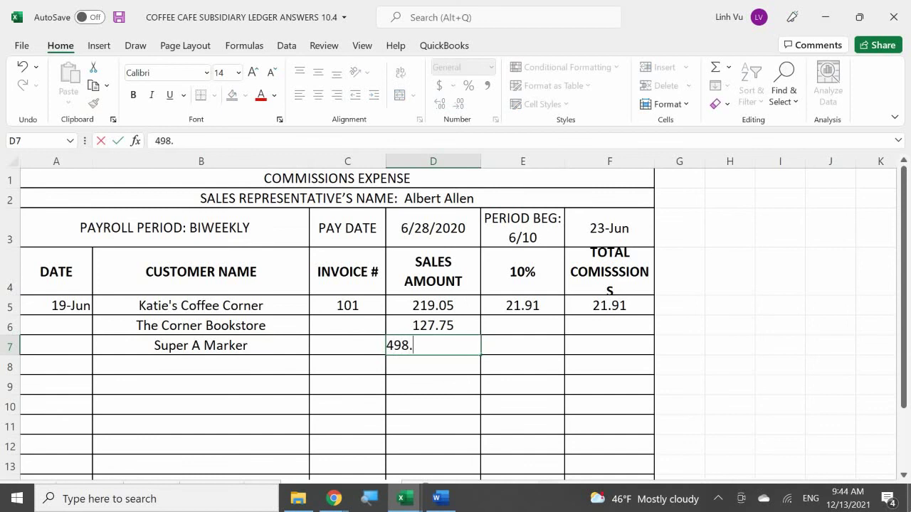
type("8")
key("Return")
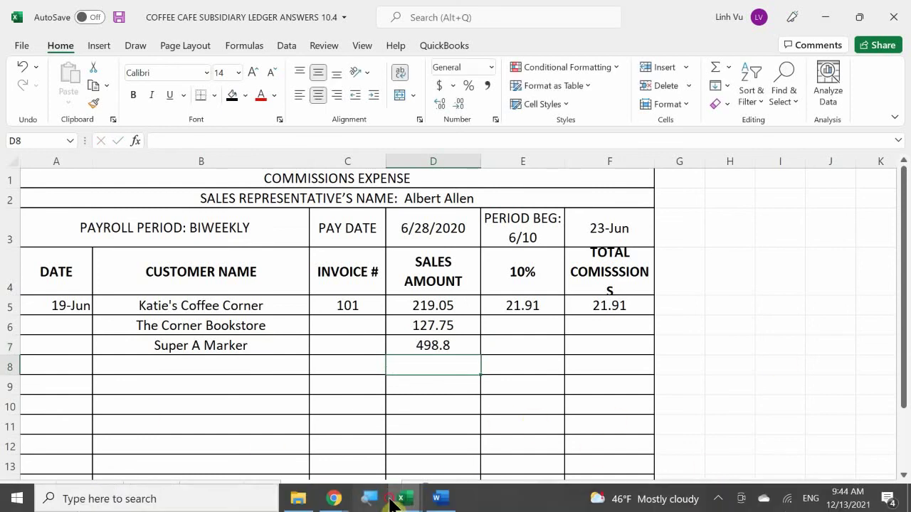
Switch to the Word document and review the Grand Opening sales summary, including its quantities, discount, sales tax and total.
left_click(425, 504)
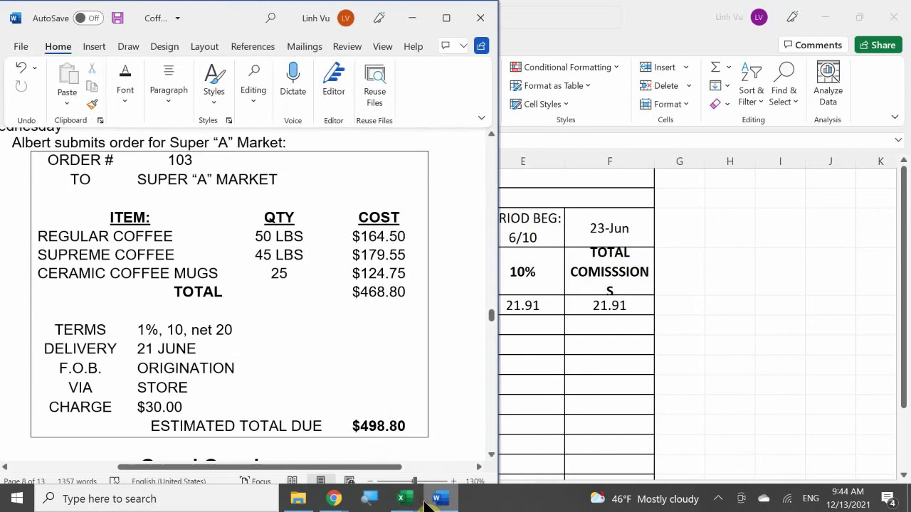
scroll(318, 337, "down", 1)
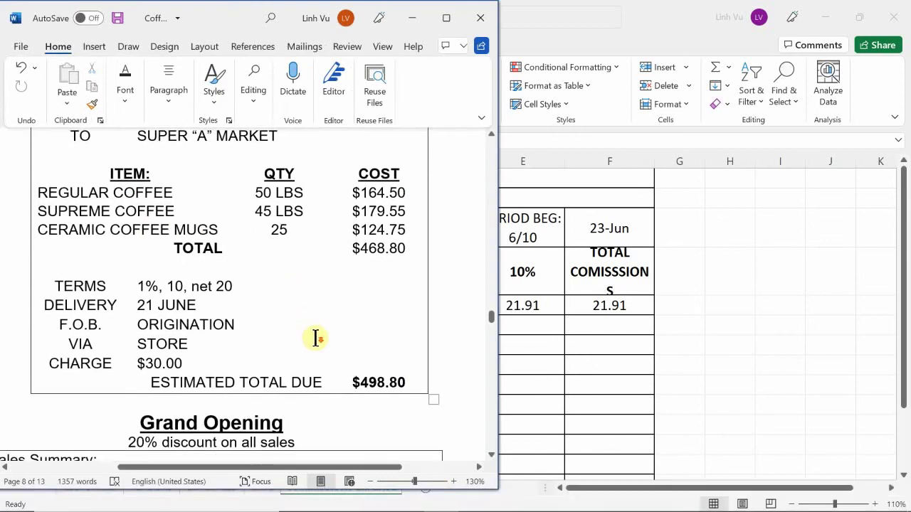
scroll(316, 338, "down", 6)
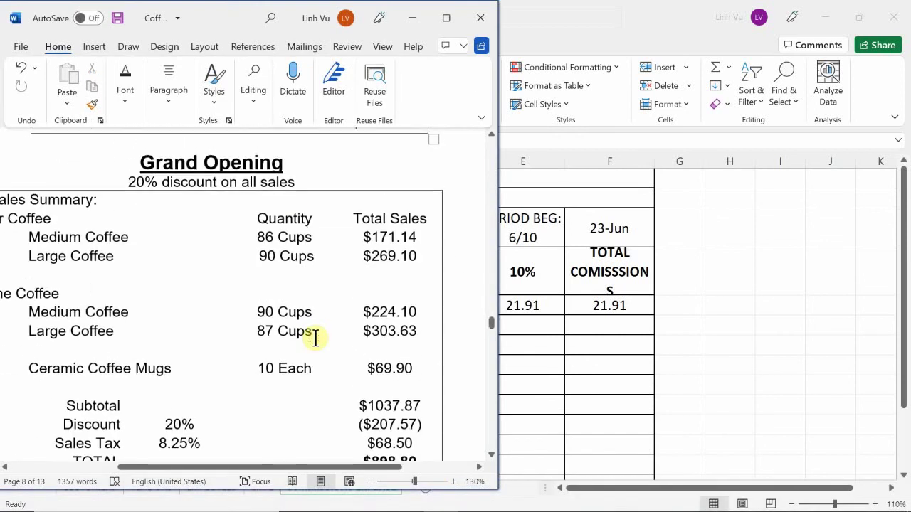
scroll(315, 337, "down", 1)
scroll(315, 337, "up", 1)
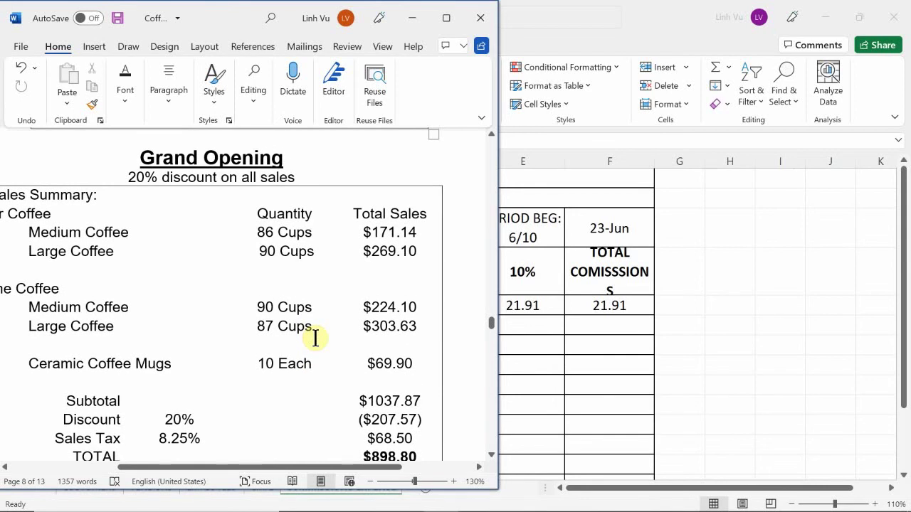
scroll(180, 271, "down", 1)
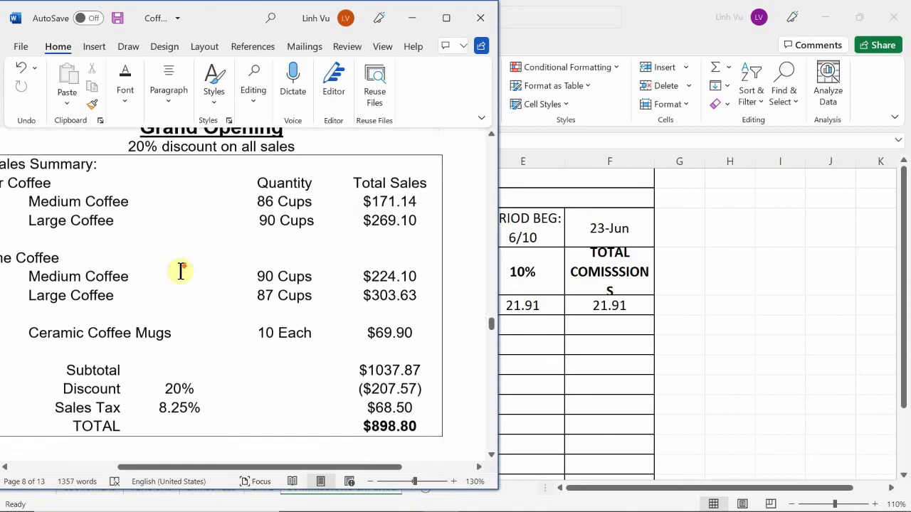
scroll(181, 271, "down", 5)
scroll(333, 321, "up", 3)
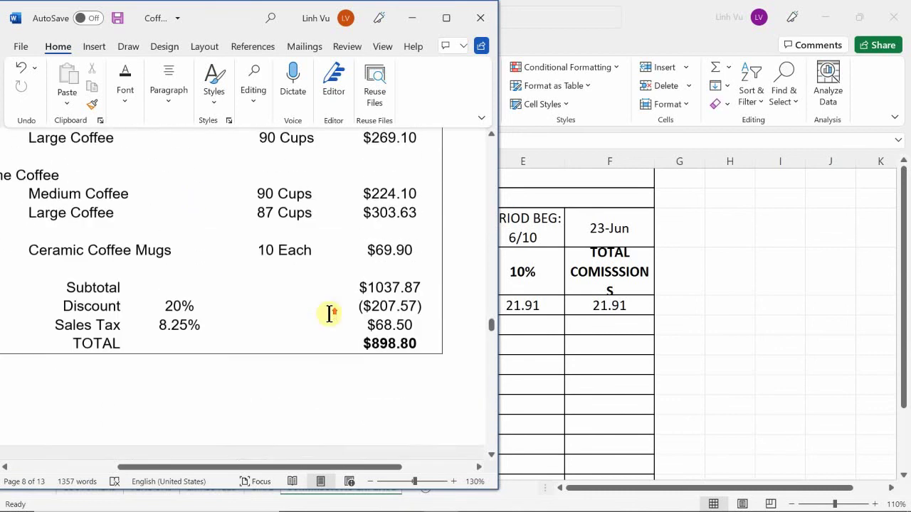
scroll(330, 314, "up", 5)
scroll(329, 314, "down", 1)
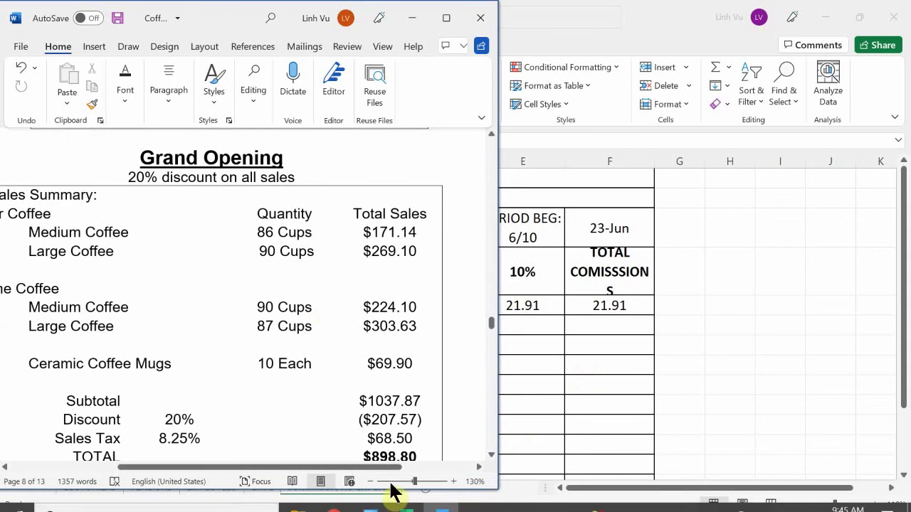
Switch to the general journal workbook in Excel and check the blank rows 285 to 292 at the end of the journal page.
left_click(402, 498)
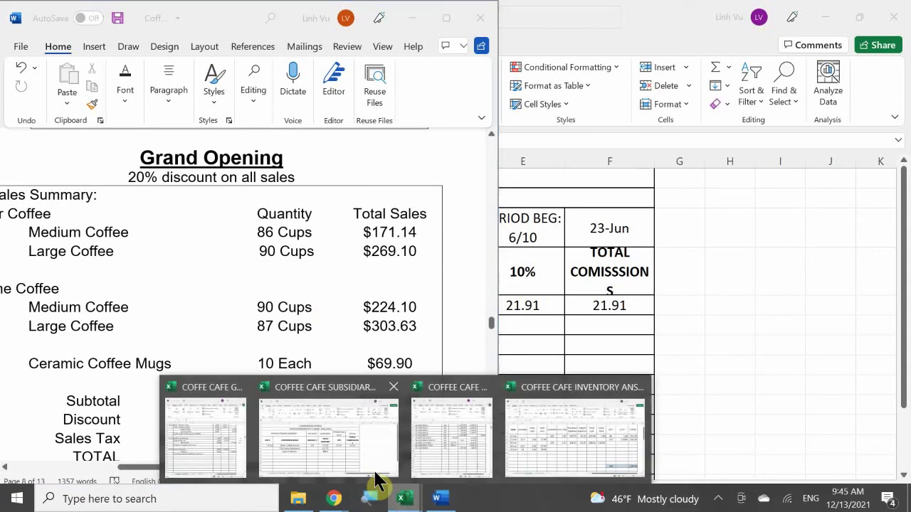
left_click(229, 431)
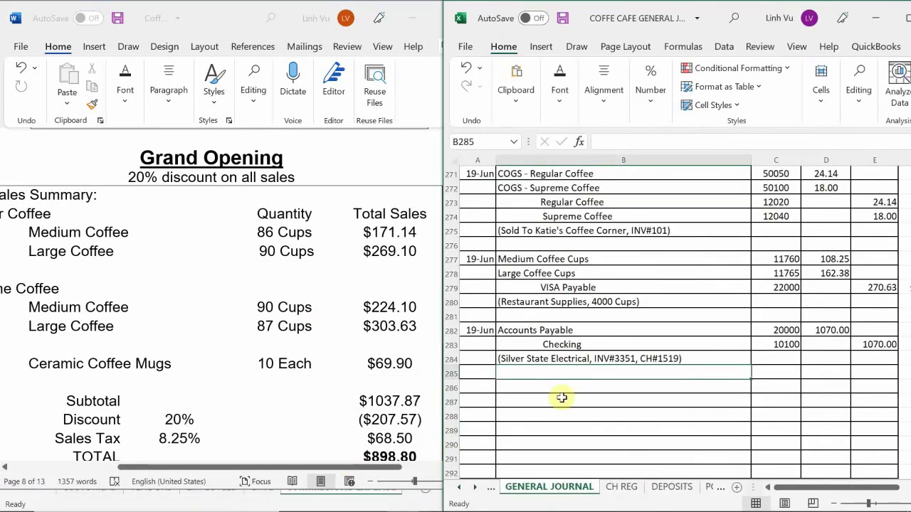
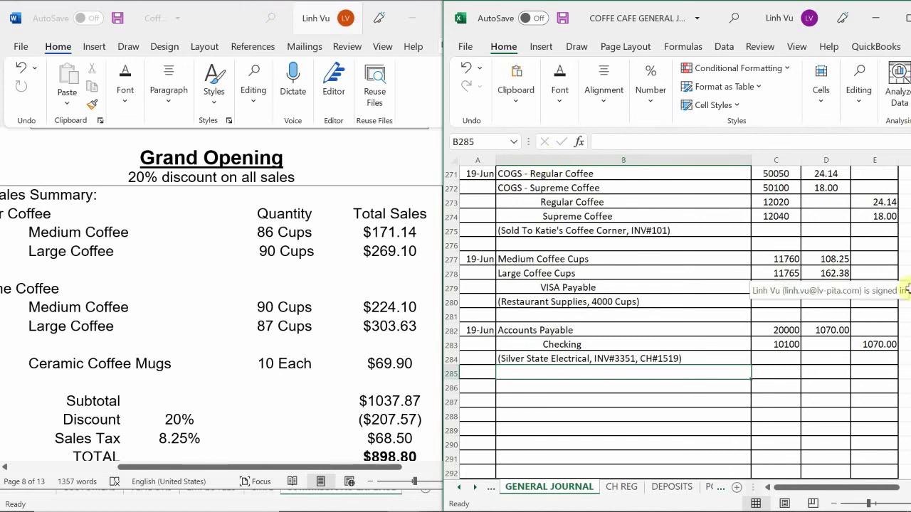
left_click(633, 402)
scroll(633, 401, "down", 2)
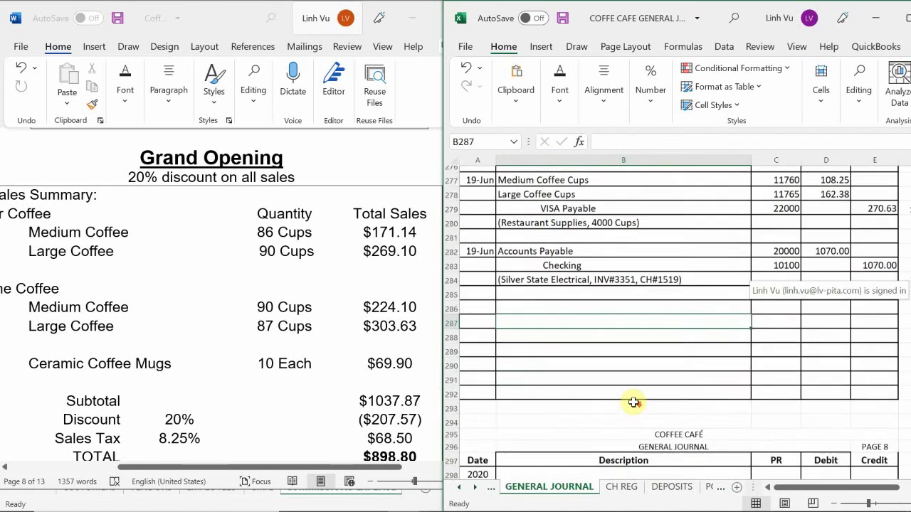
left_click(511, 301)
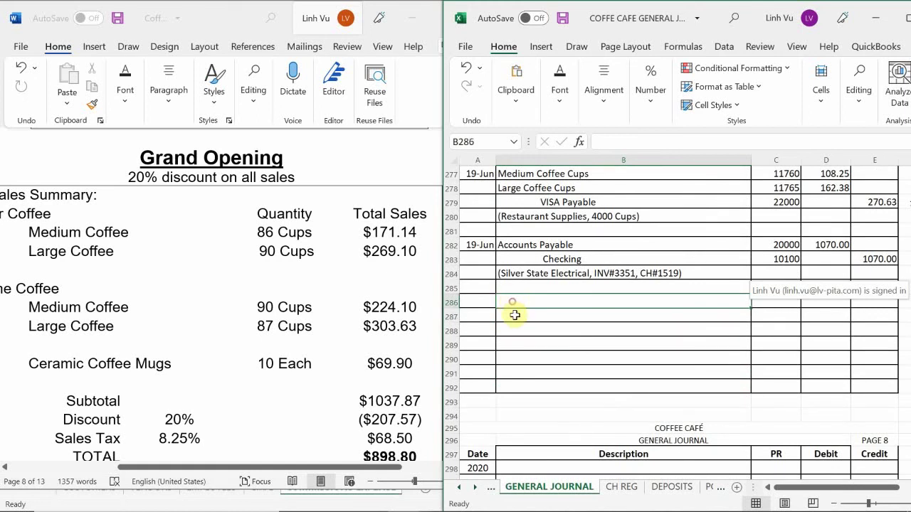
left_click(515, 314)
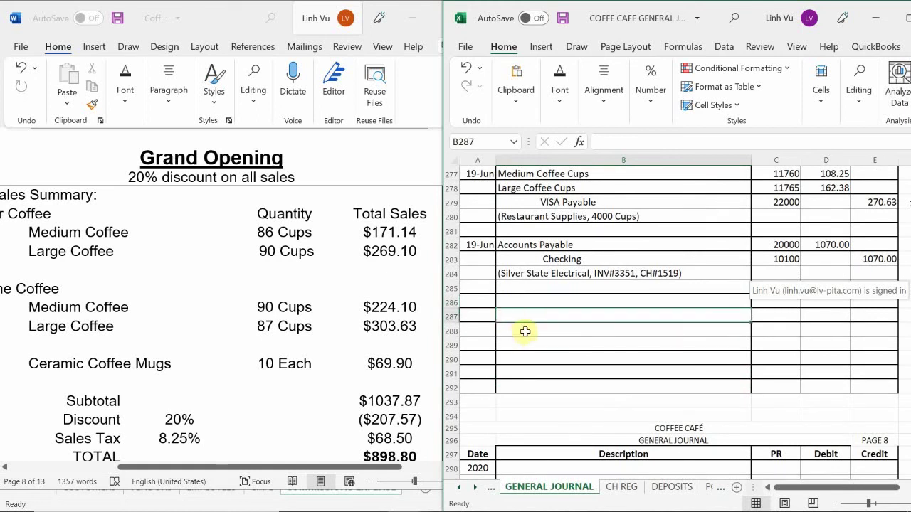
left_click(527, 332)
left_click(537, 345)
left_click(541, 361)
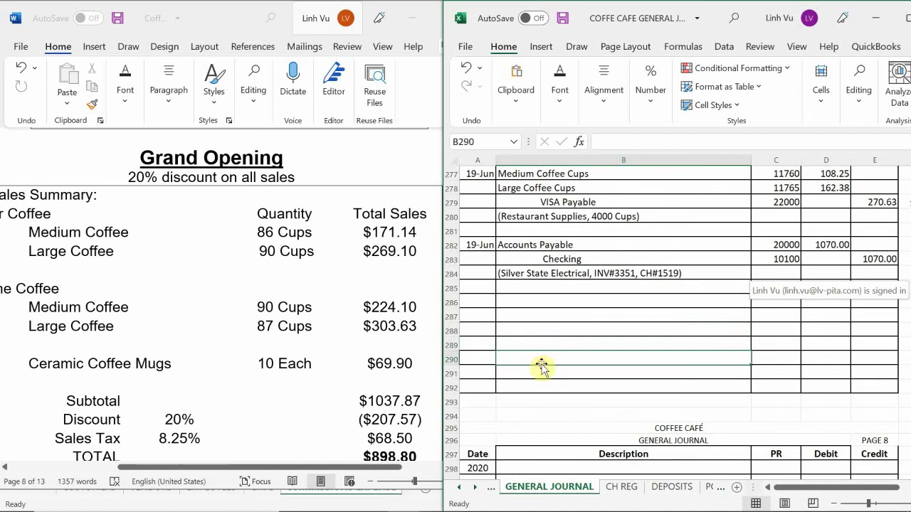
left_click(553, 387)
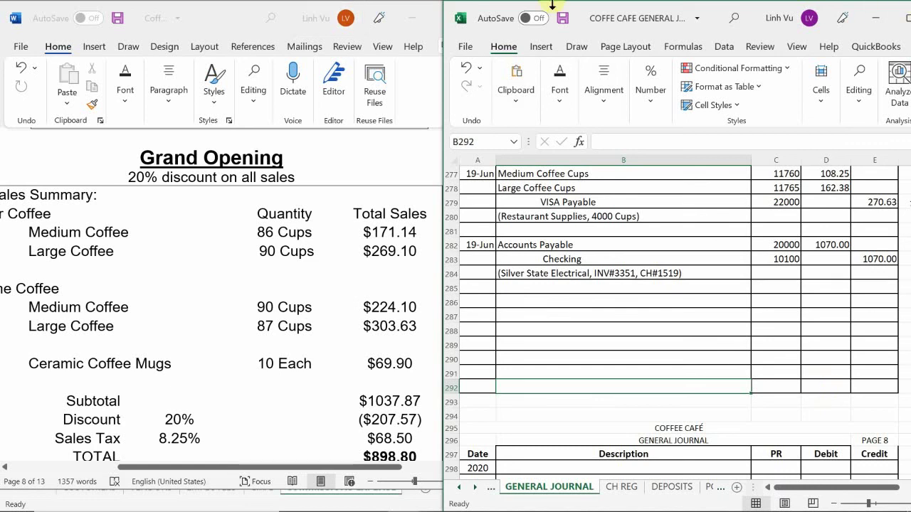
Draw a straight diagonal line across the unused journal rows, from the Date column in row 285 to the Credit column in row 292.
left_click(563, 44)
left_click(545, 48)
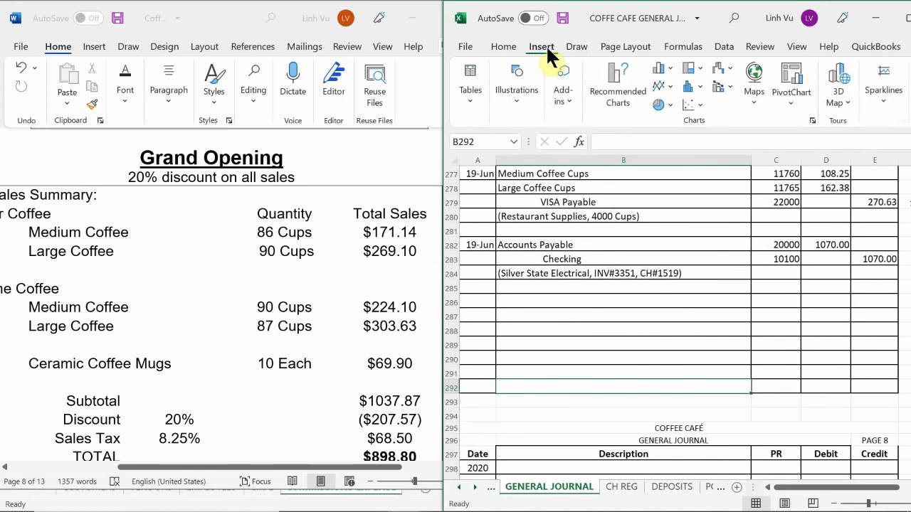
left_click(523, 101)
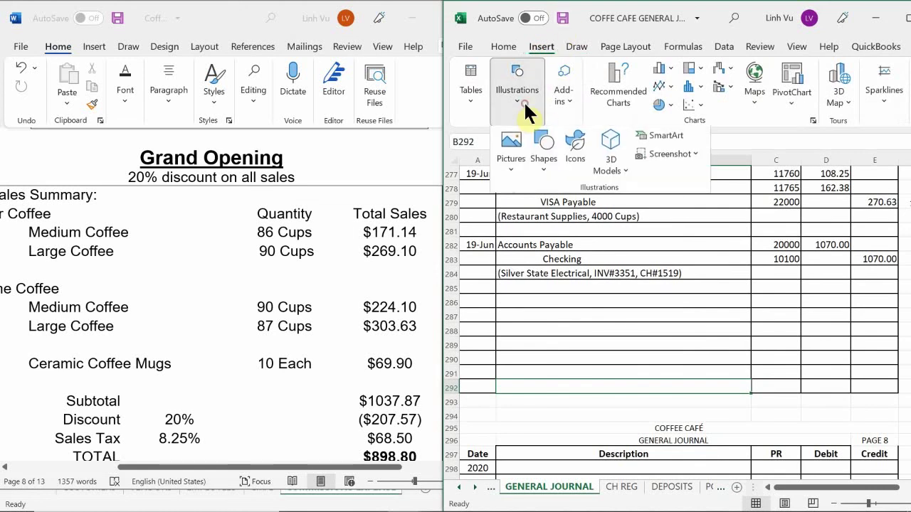
left_click(539, 170)
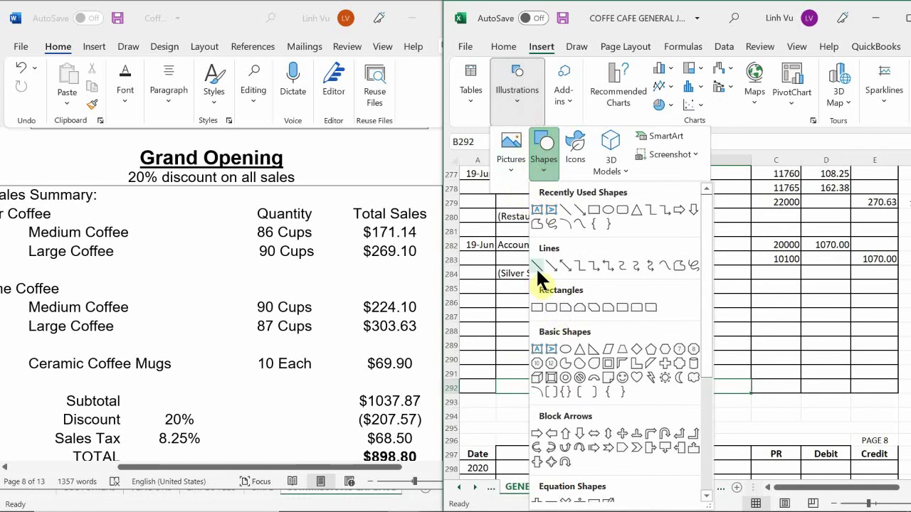
left_click(536, 267)
mouse_move(472, 286)
left_mouse_down()
mouse_move(742, 351)
mouse_move(854, 368)
mouse_move(894, 387)
left_mouse_up()
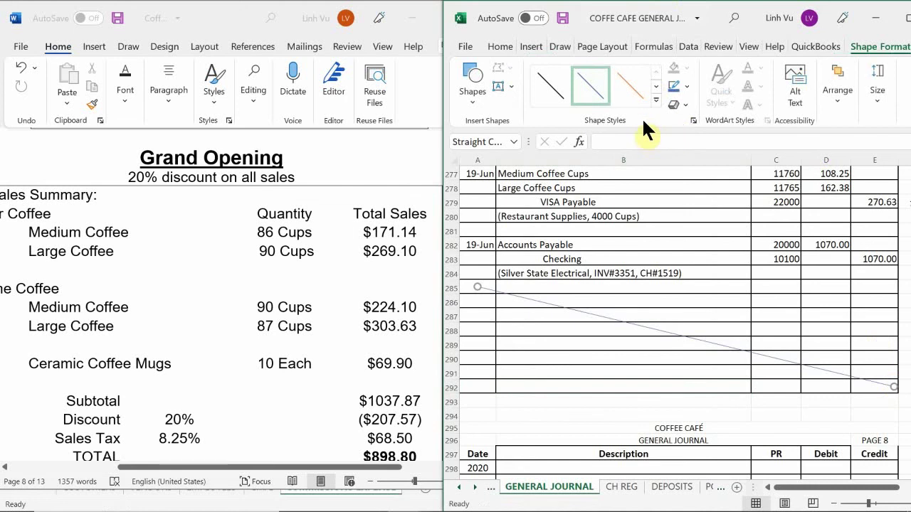
Apply the thickest solid black theme style to the diagonal line and deselect it.
left_click(655, 99)
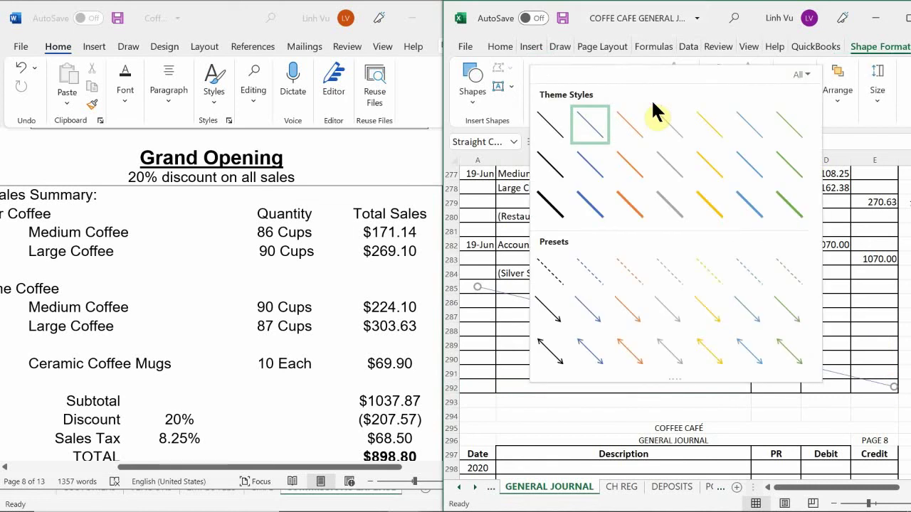
left_click(553, 208)
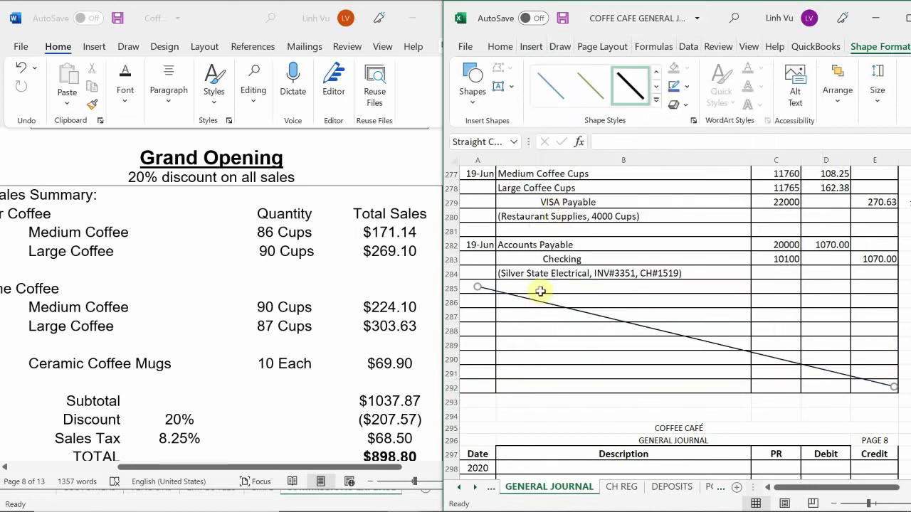
left_click(587, 360)
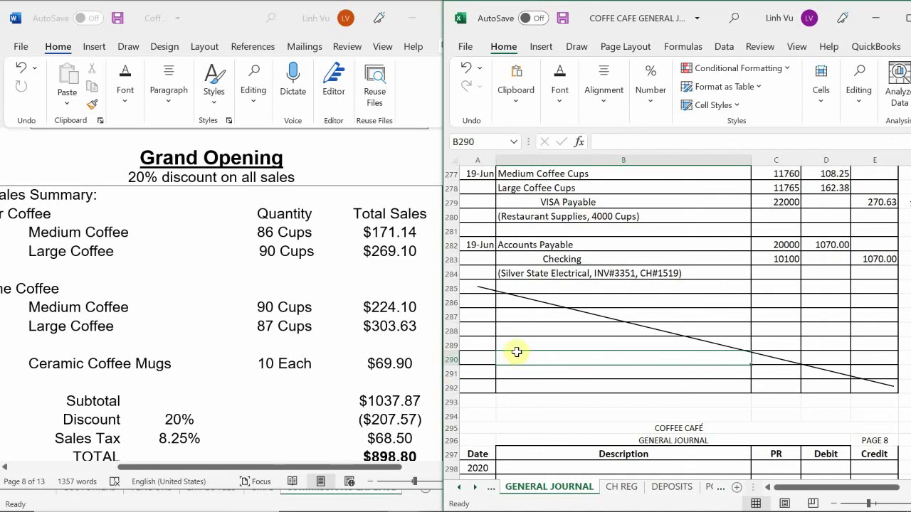
Copy the descriptions and PR numbers of the 18-Jun Grand Opening in-store sales entry, cells B240:C248.
scroll(514, 353, "down", 4)
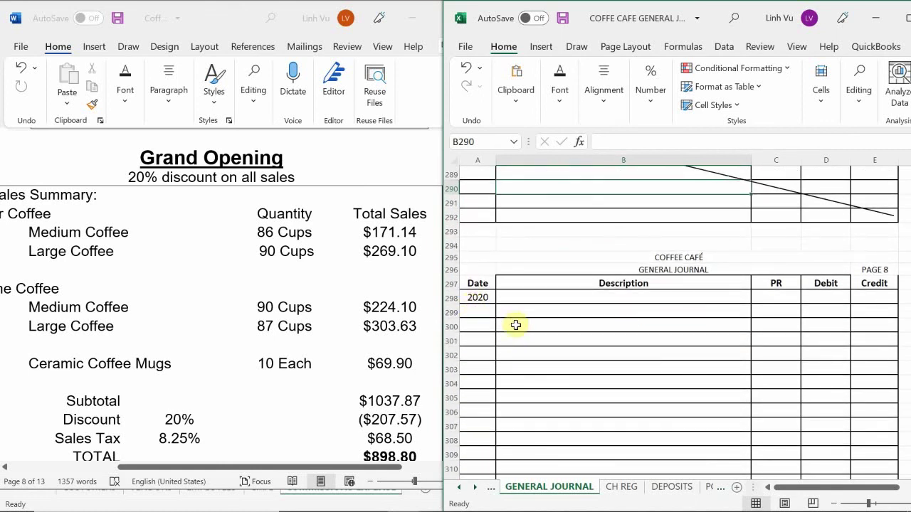
scroll(518, 325, "up", 2)
scroll(519, 325, "up", 6)
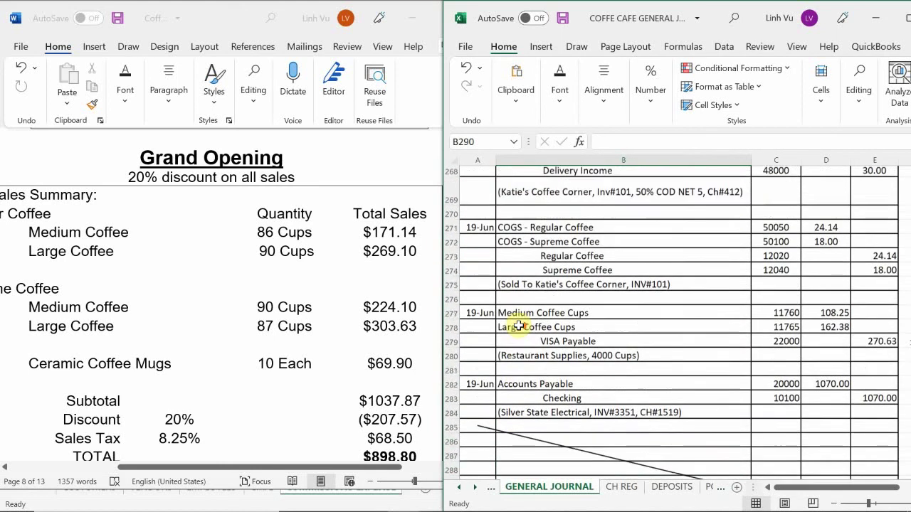
scroll(519, 325, "up", 9)
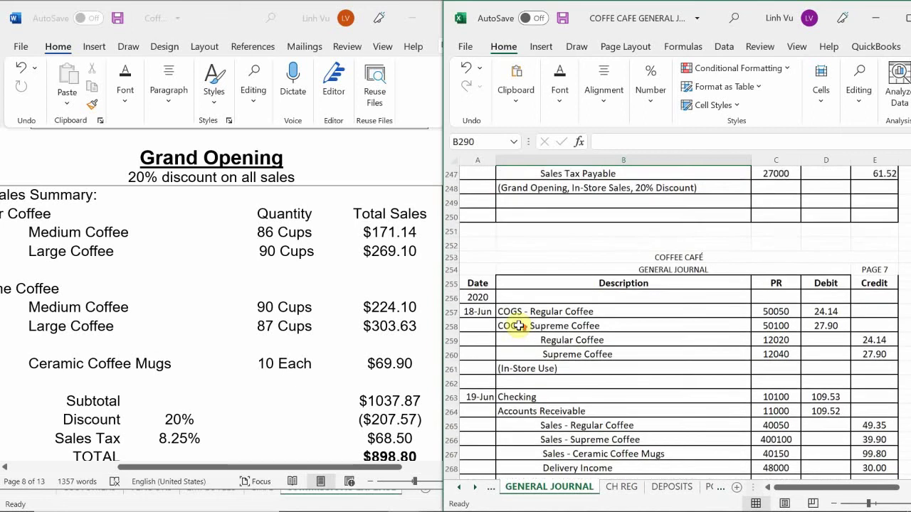
scroll(519, 325, "up", 2)
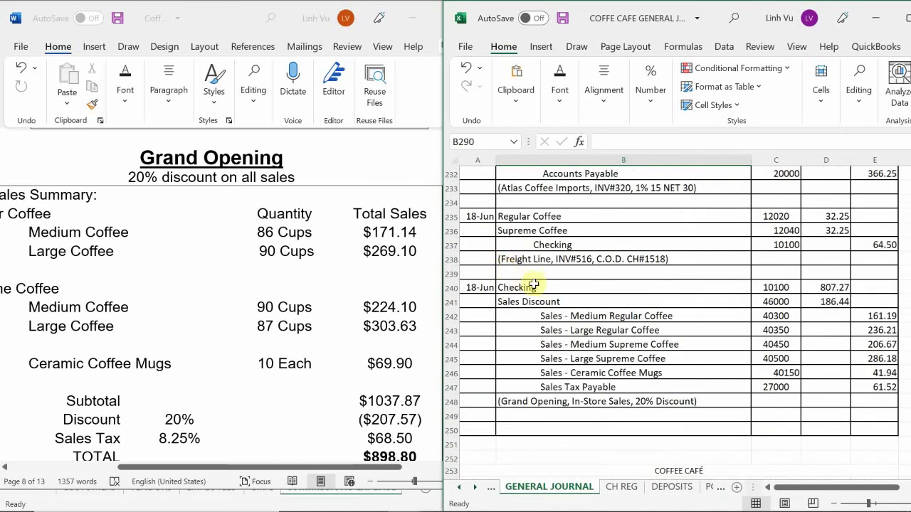
left_click_drag(533, 285, 766, 402)
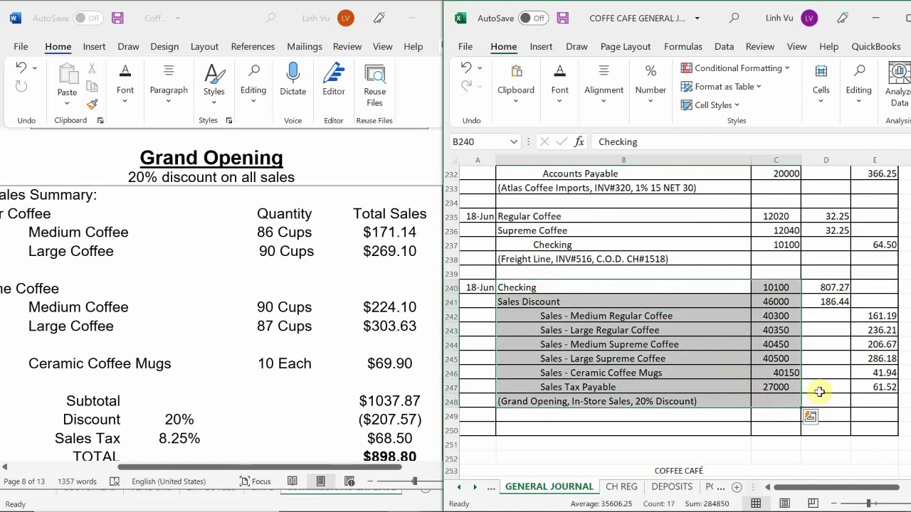
key("ctrl+c")
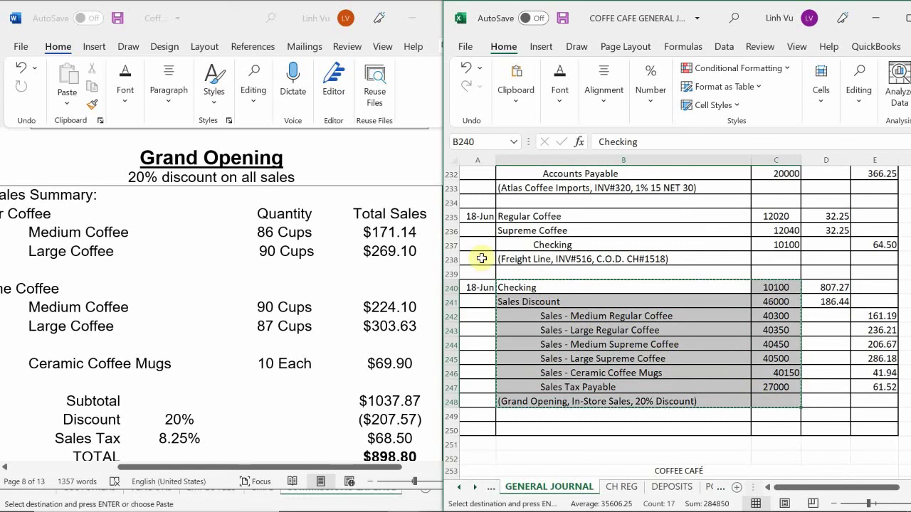
Paste the copied sales entry into general journal page 8, starting at cell B299.
scroll(546, 289, "down", 10)
scroll(549, 302, "down", 9)
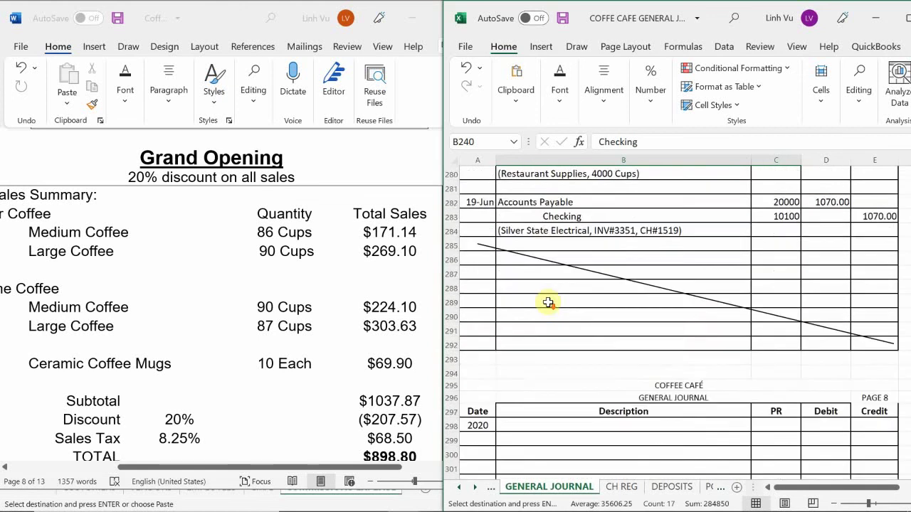
scroll(549, 301, "down", 1)
scroll(516, 307, "up", 1)
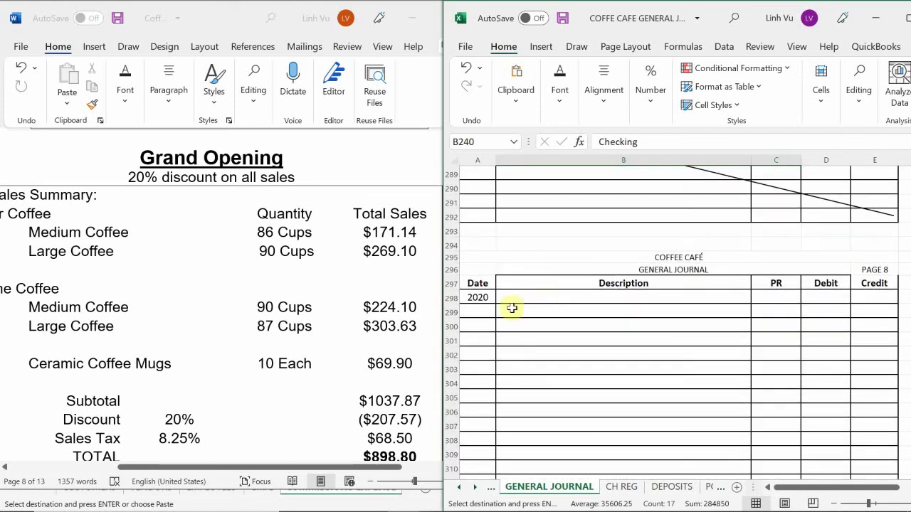
left_click(516, 308)
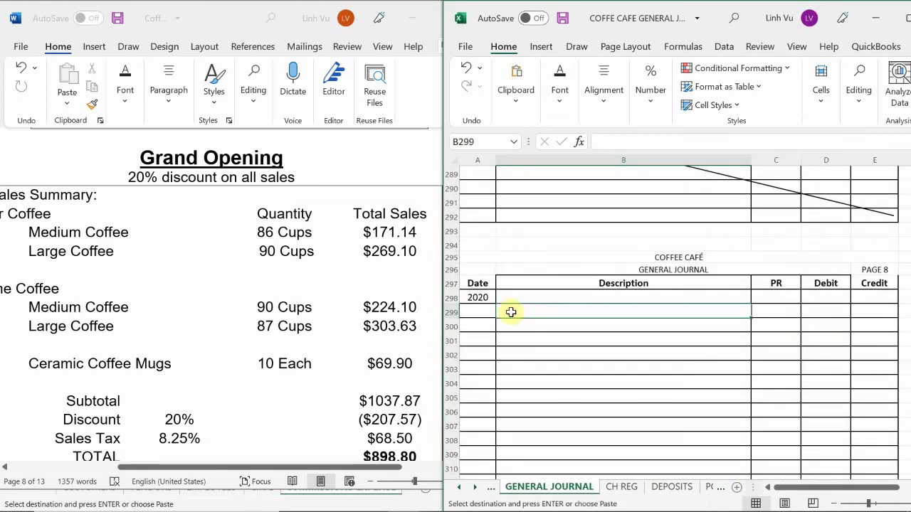
key("ctrl+v")
scroll(580, 354, "down", 1)
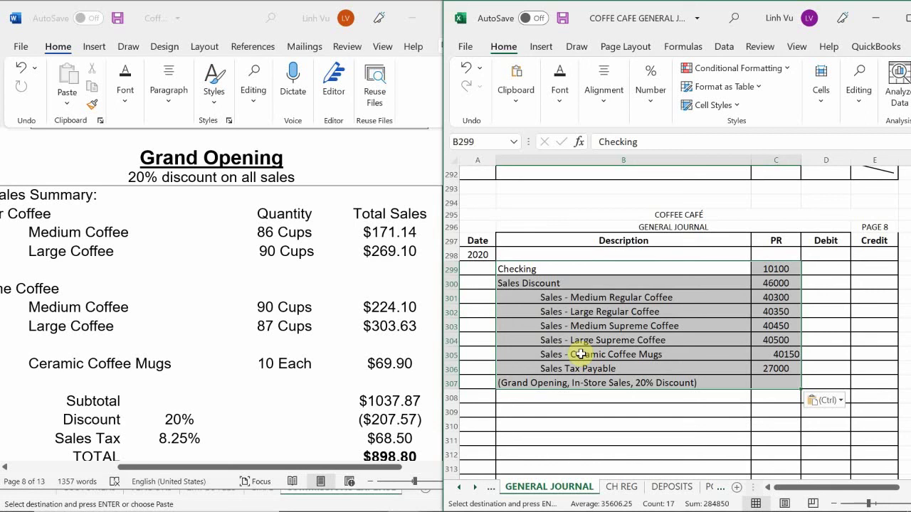
Date the pasted Grand Opening sales entry 6/19 in cell A299.
left_click(473, 266)
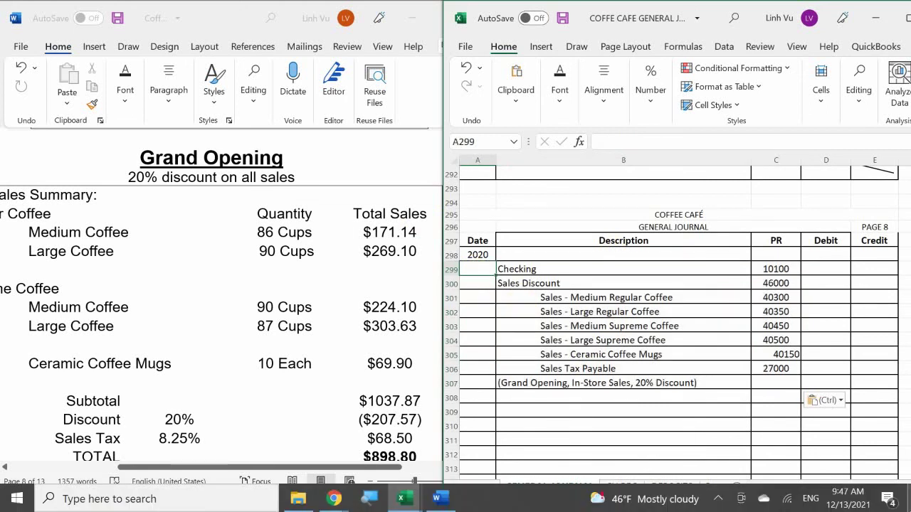
type("6/19")
key("Return")
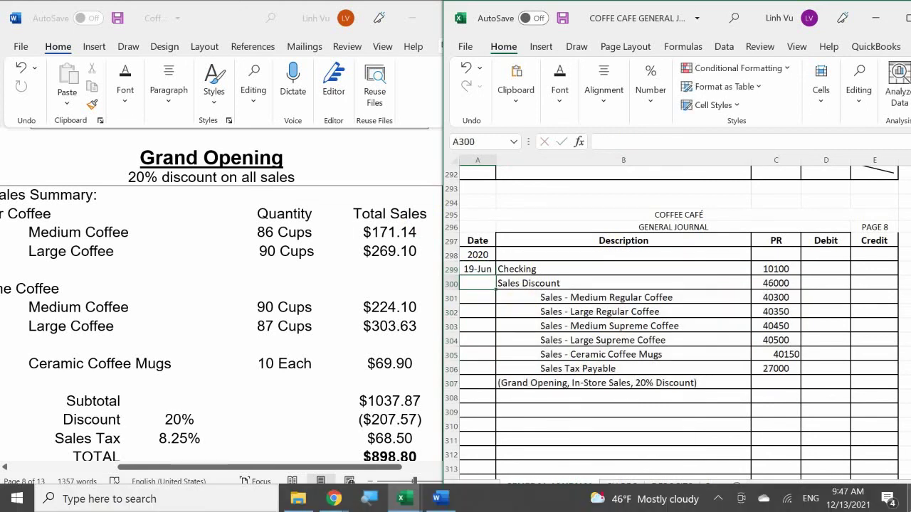
scroll(527, 264, "up", 11)
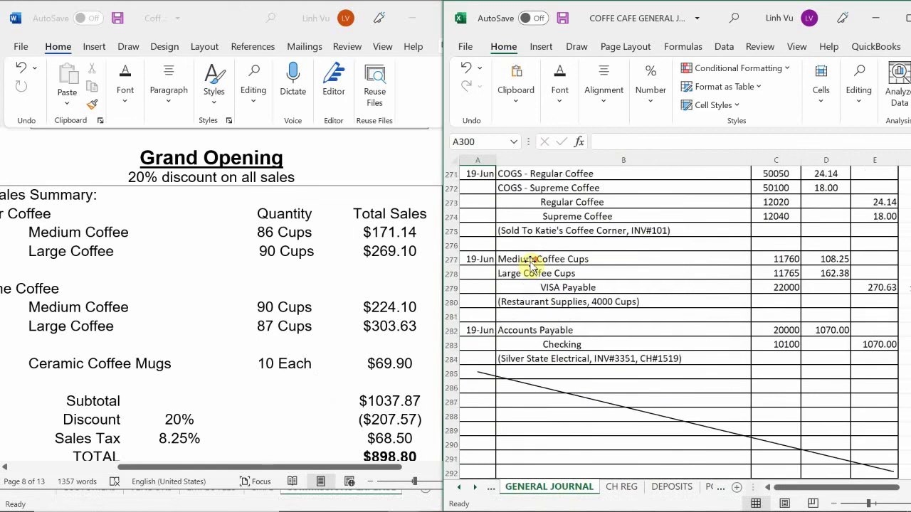
Copy the descriptions and PR numbers of the 18-Jun COGS in-store use entry, cells B257:C261.
scroll(530, 263, "up", 5)
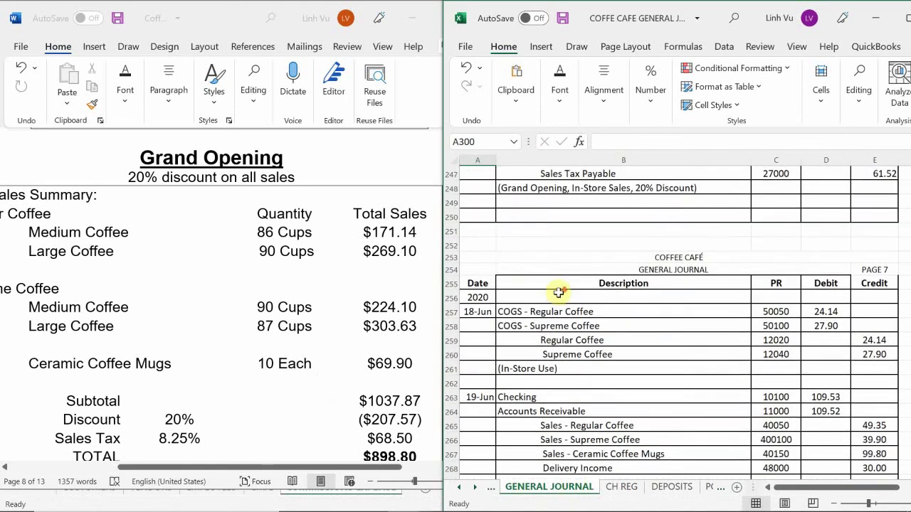
scroll(578, 269, "down", 2)
left_click_drag(578, 269, 777, 326)
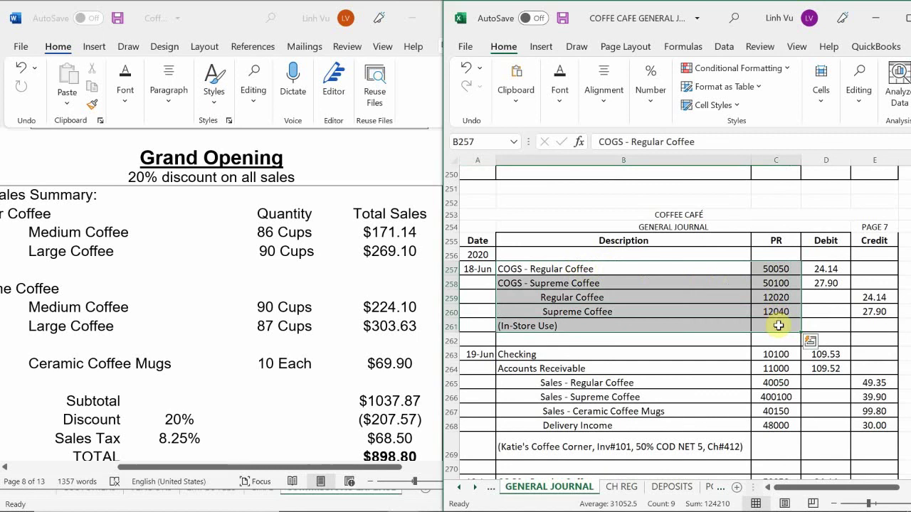
key("ctrl+c")
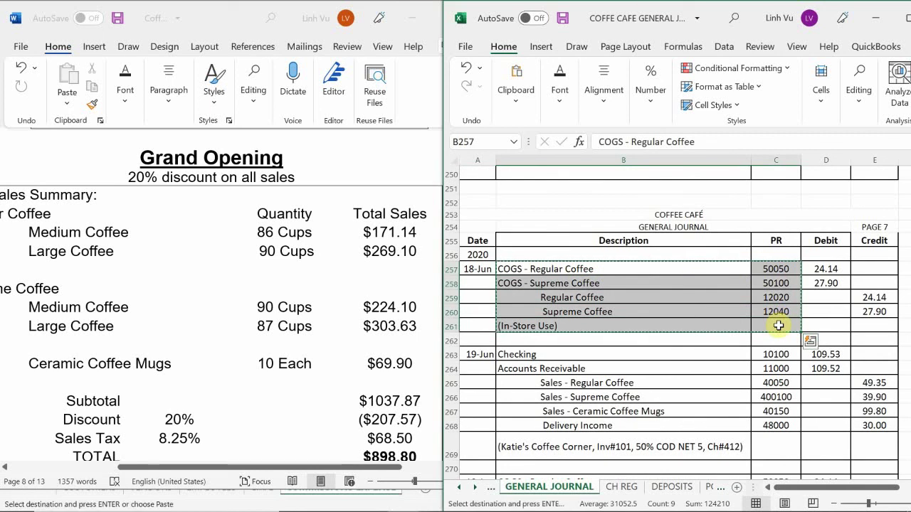
Paste the copied COGS entry below the Grand Opening sales entry on journal page 8, starting at cell B309.
scroll(563, 365, "down", 3)
scroll(563, 365, "down", 13)
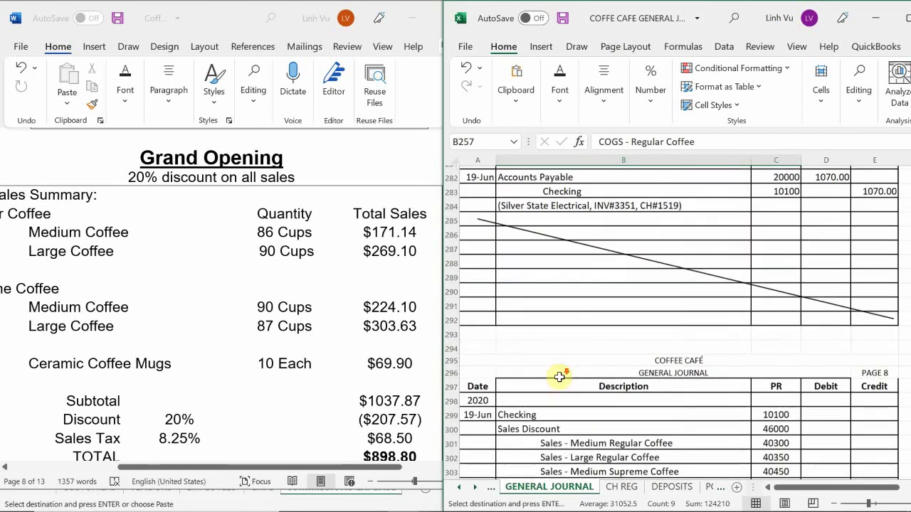
left_click(543, 336)
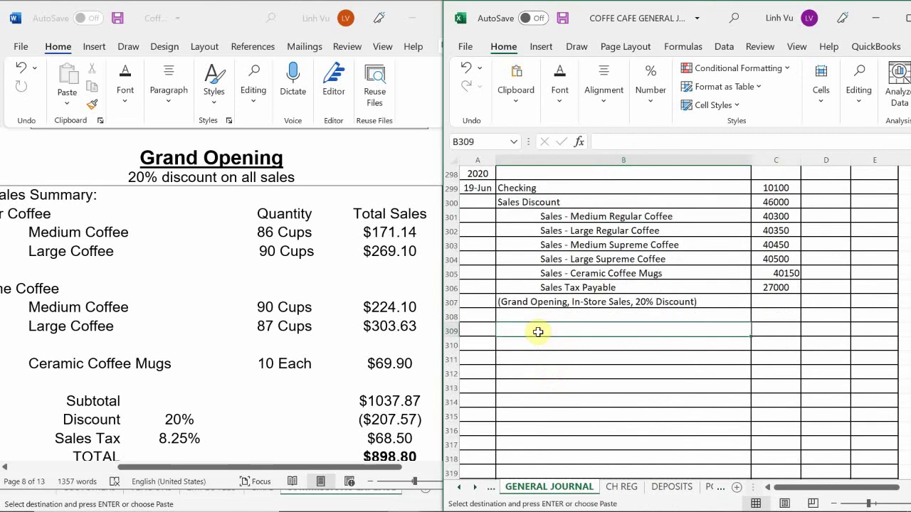
key("ctrl+v")
Date the pasted COGS entry 6/19 in cell A309.
left_click(478, 343)
left_click(478, 331)
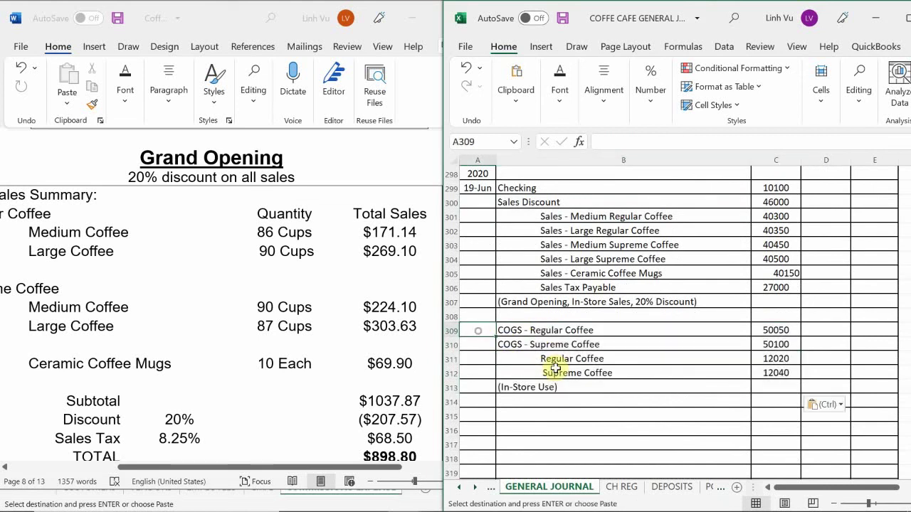
type("6/19")
key("Return")
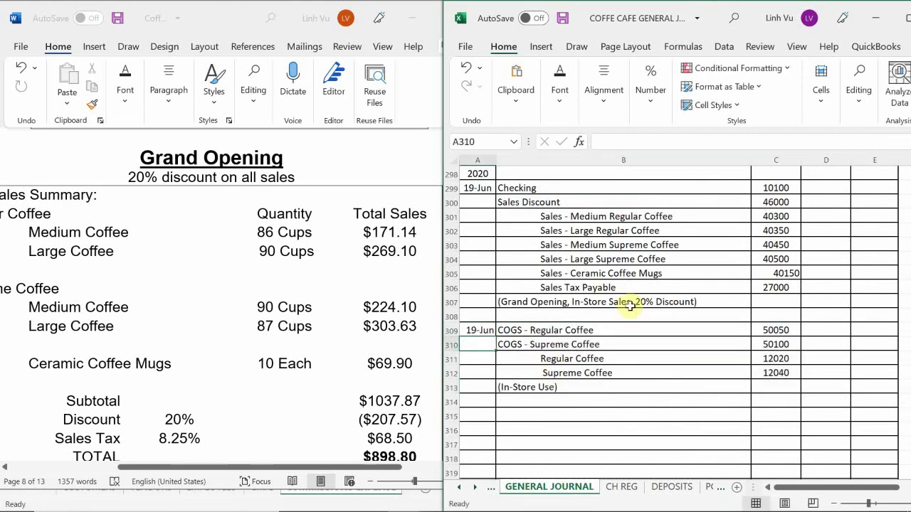
Enter the Grand Opening debits from the Word sales summary: Checking 898.80 in D299 and Sales Discount 207.57 in D300.
scroll(672, 188, "up", 3)
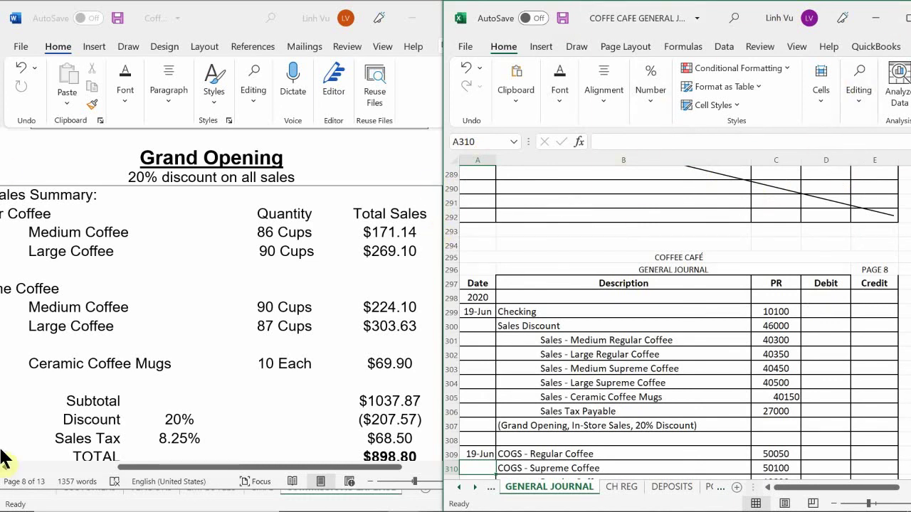
left_click(197, 286)
scroll(197, 287, "down", 1)
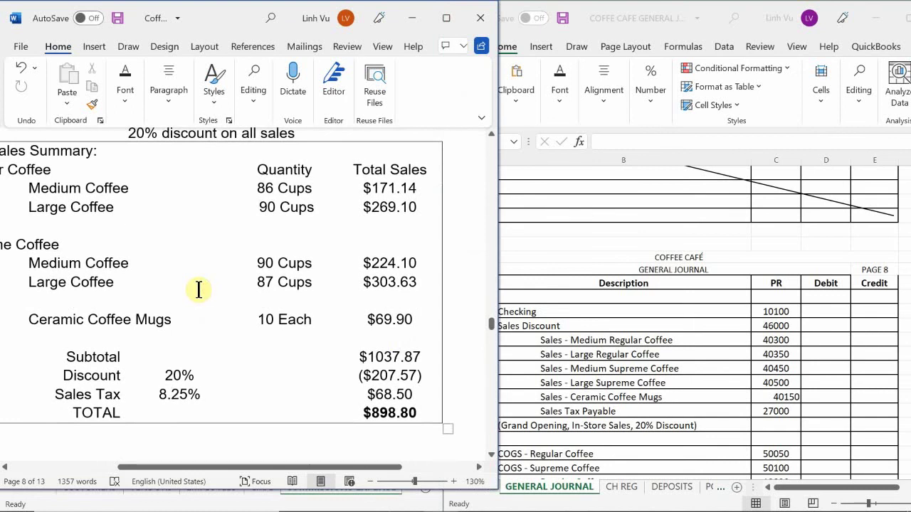
left_click(818, 310)
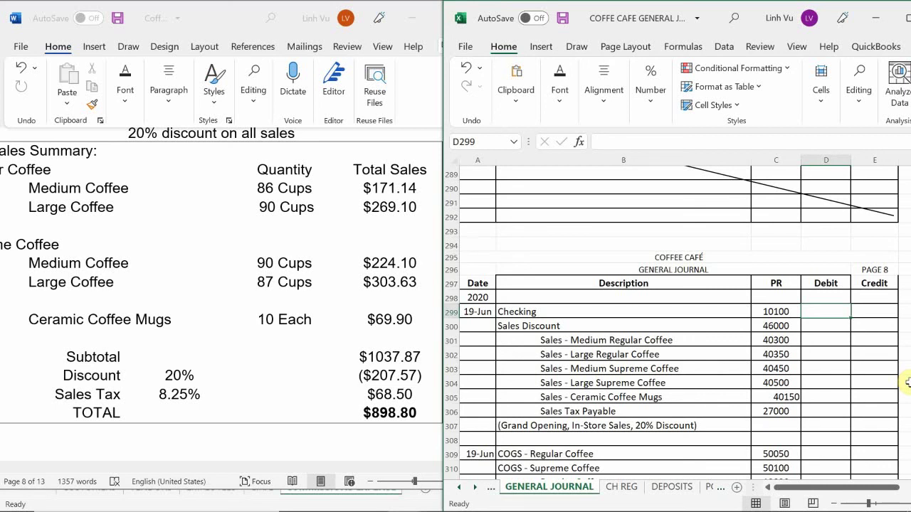
type("898.80")
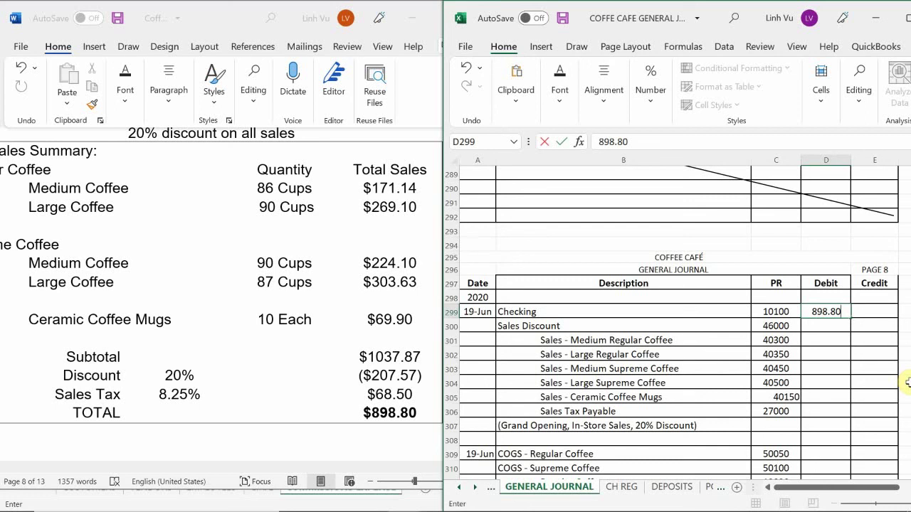
key("Return")
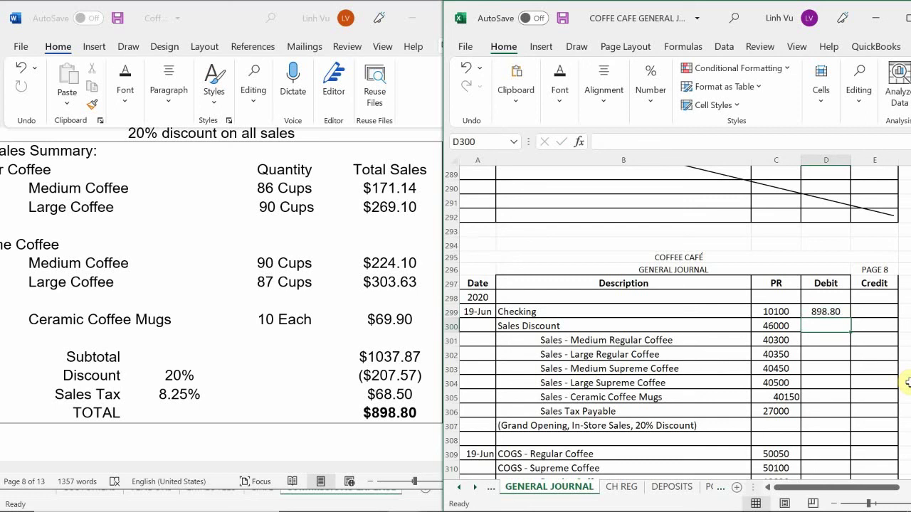
type("207.57")
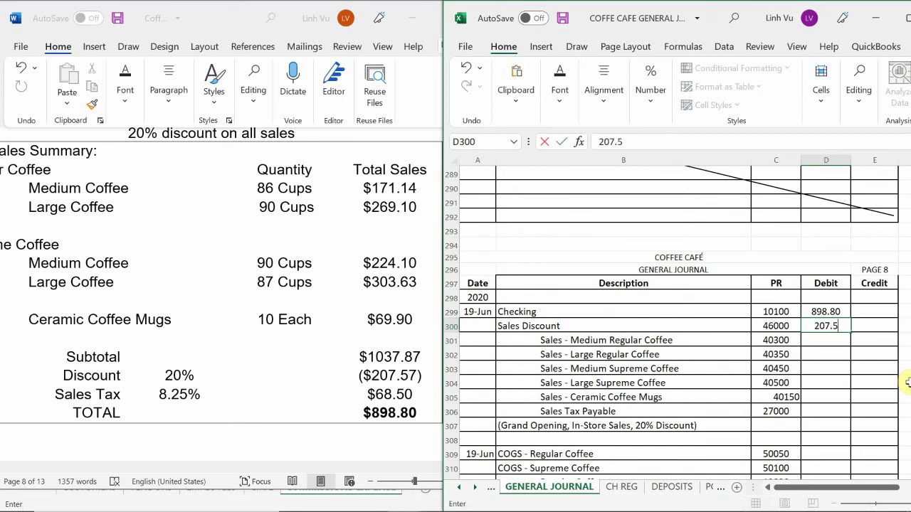
key("Return")
Credit Sales - Medium Regular Coffee 171.14 in E301 and Sales - Large Regular Coffee 269.10 in E302.
key("Right")
key("Up")
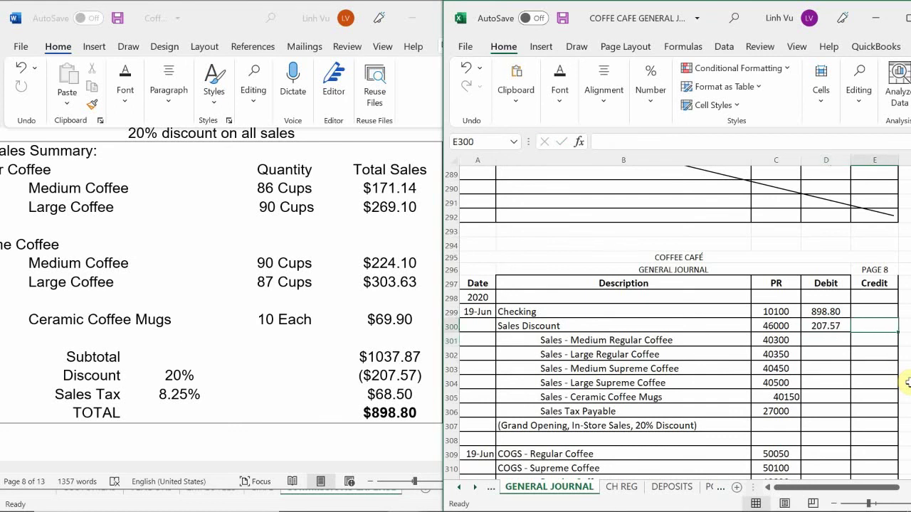
key("Down")
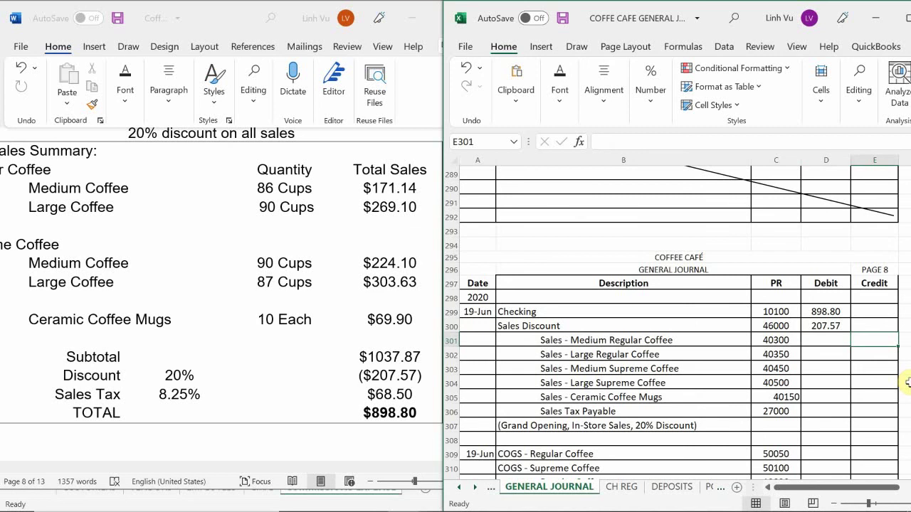
type("171.14")
key("Return")
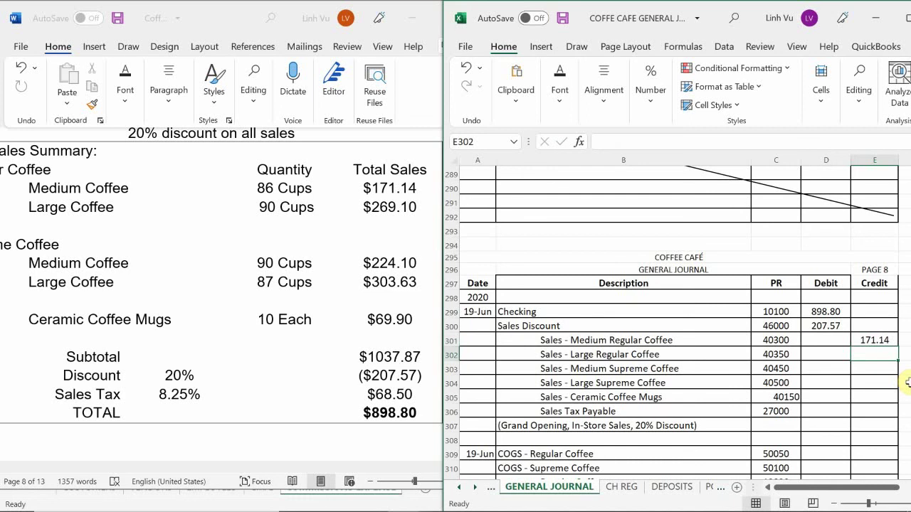
type("269.10")
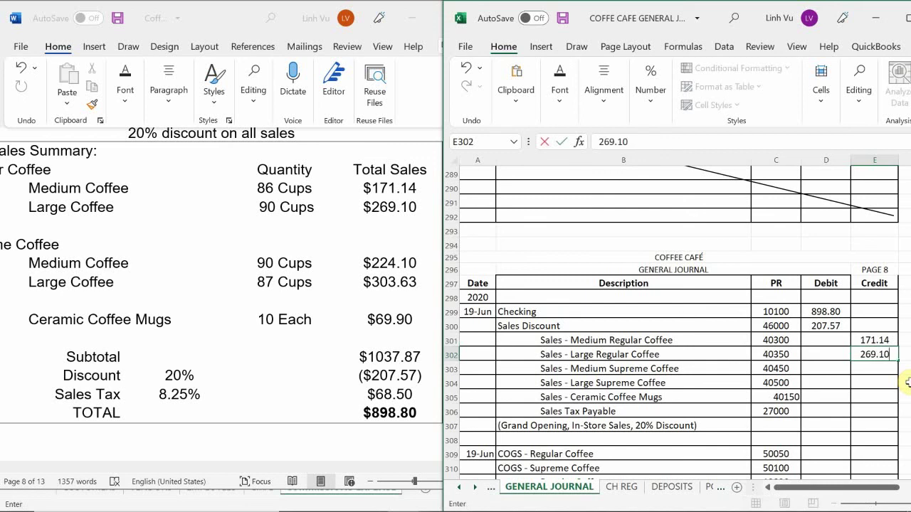
key("Return")
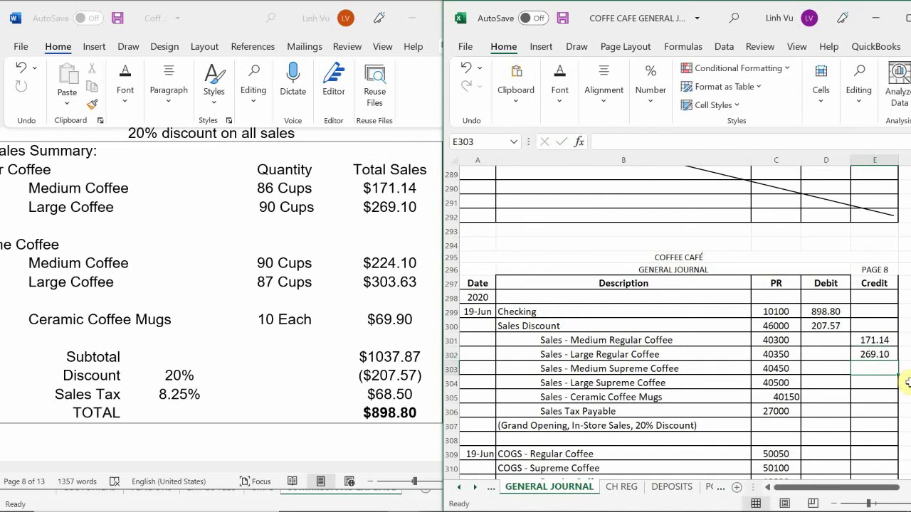
Credit Sales - Medium Supreme Coffee 224.10 in E303 and Sales - Large Supreme Coffee 303.63 in E304.
type("224.10")
key("Return")
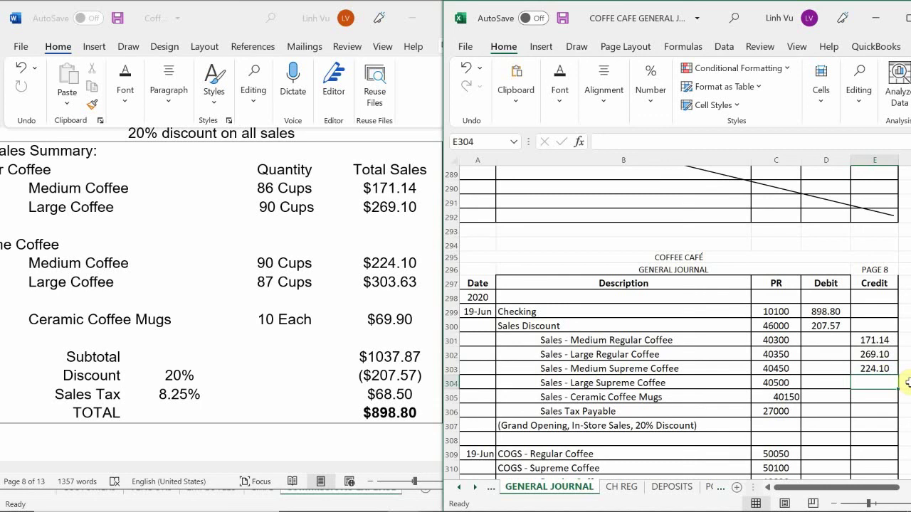
type("303.63")
key("Return")
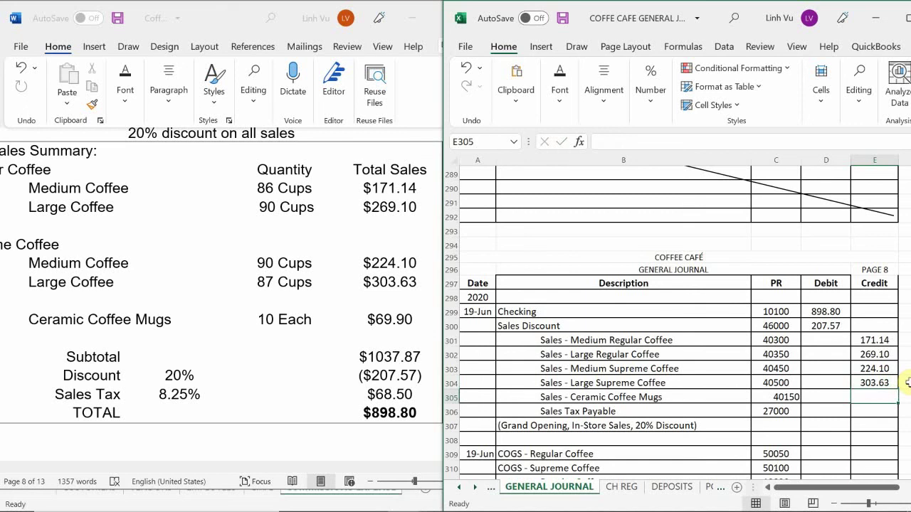
Credit Sales - Ceramic Coffee Mugs 69.90 in E305 and Sales Tax Payable 68.50 in E306.
type("69.90")
key("Return")
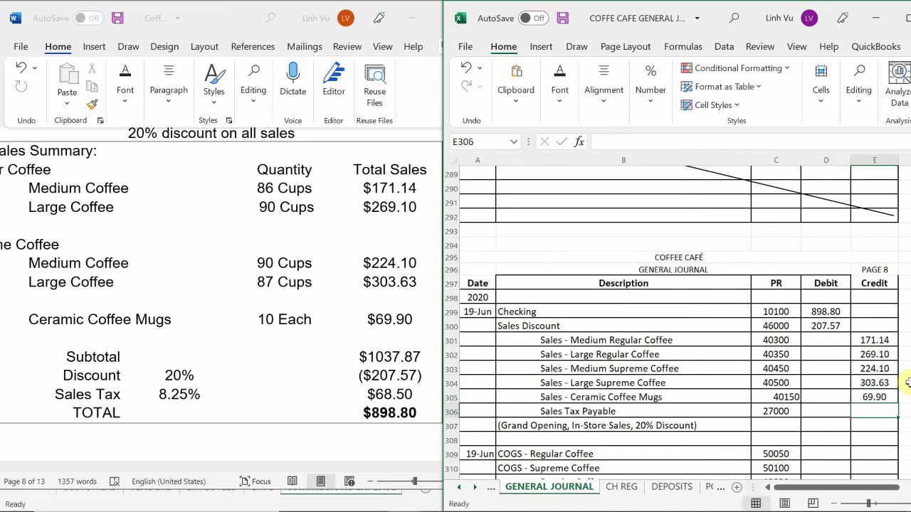
type("68.50")
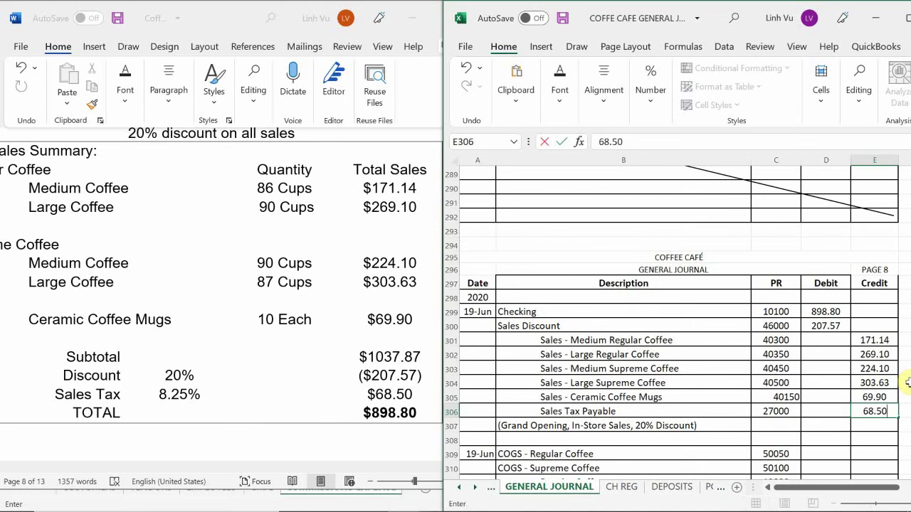
key("Return")
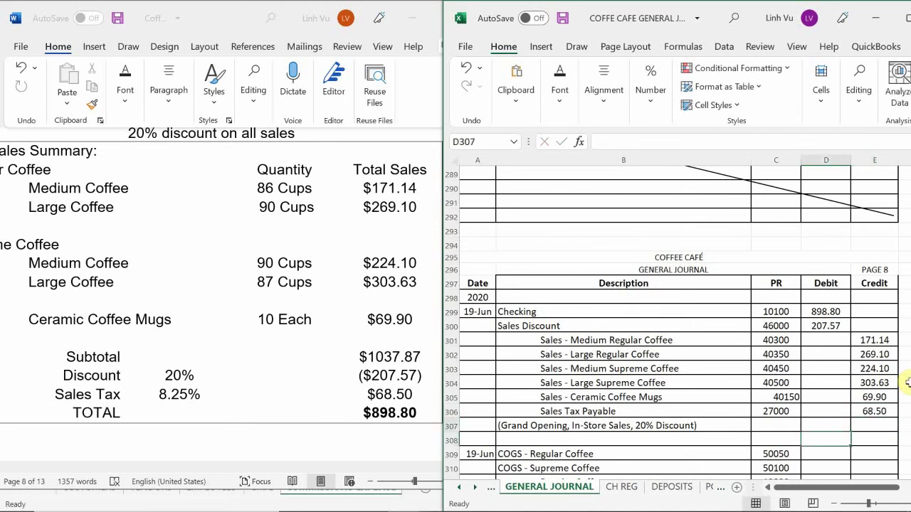
Total the entry's debits in cell D307 with a SUM of D299:D306.
key("Left")
type("=su,")
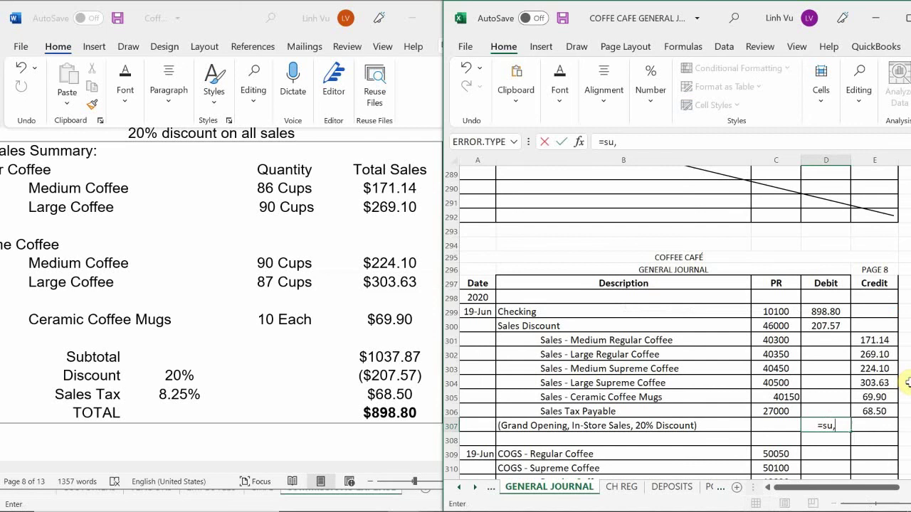
key("BackSpace")
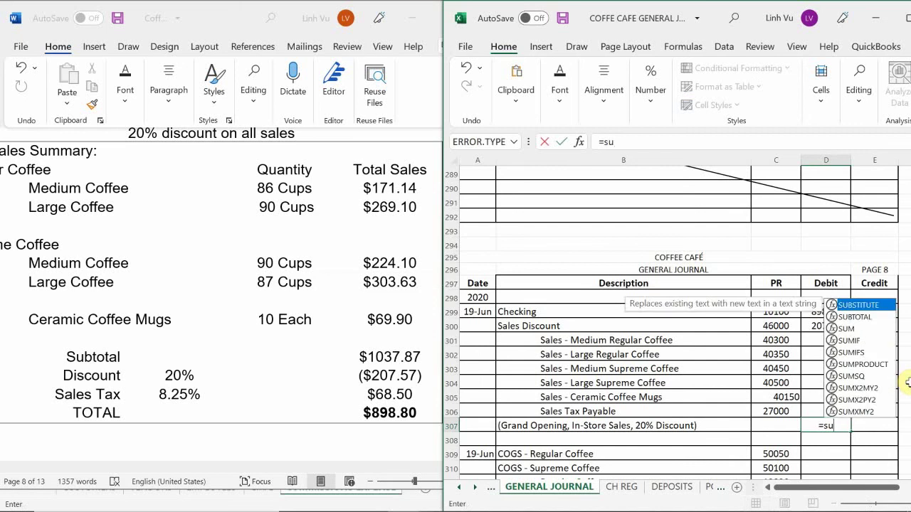
type("m")
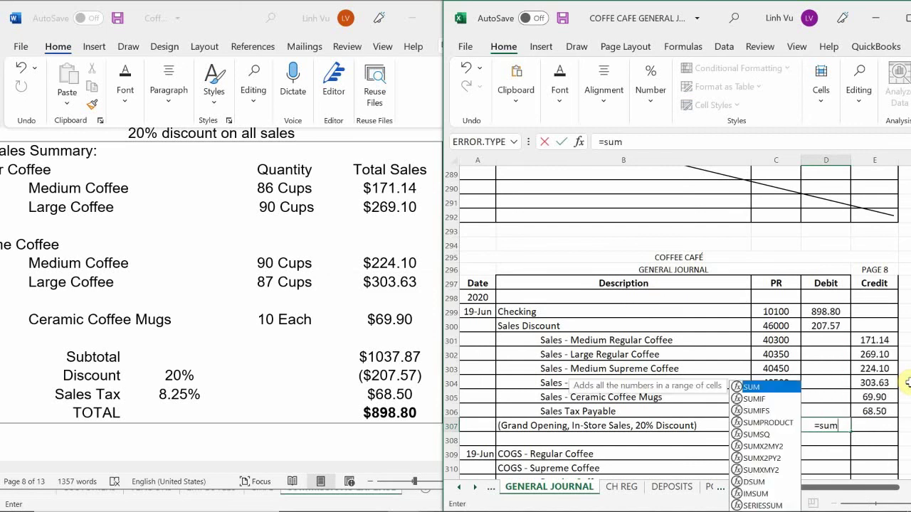
type("(")
key("Up")
key("shift+Up")
key("shift+Up")
key("shift+Up")
key("shift+Up")
key("shift+Up")
key("shift+Up")
key("shift+Up")
key("shift+Up")
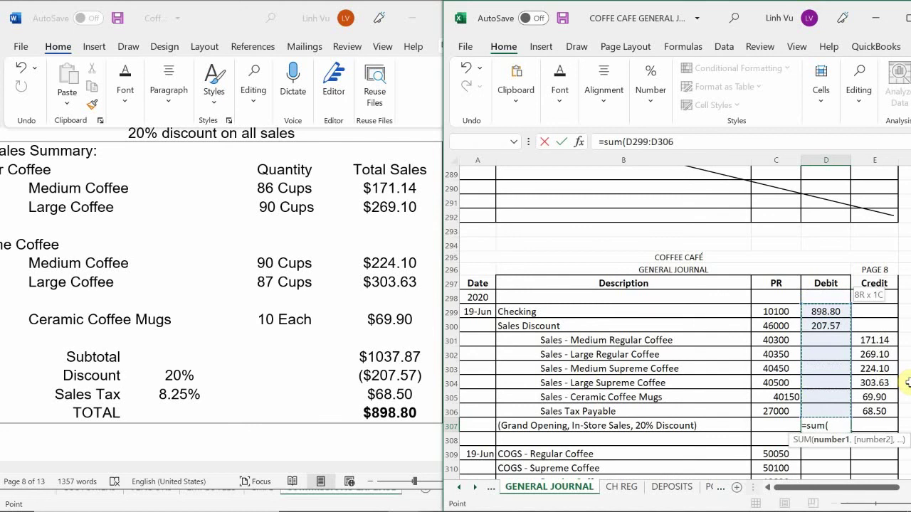
key("Return")
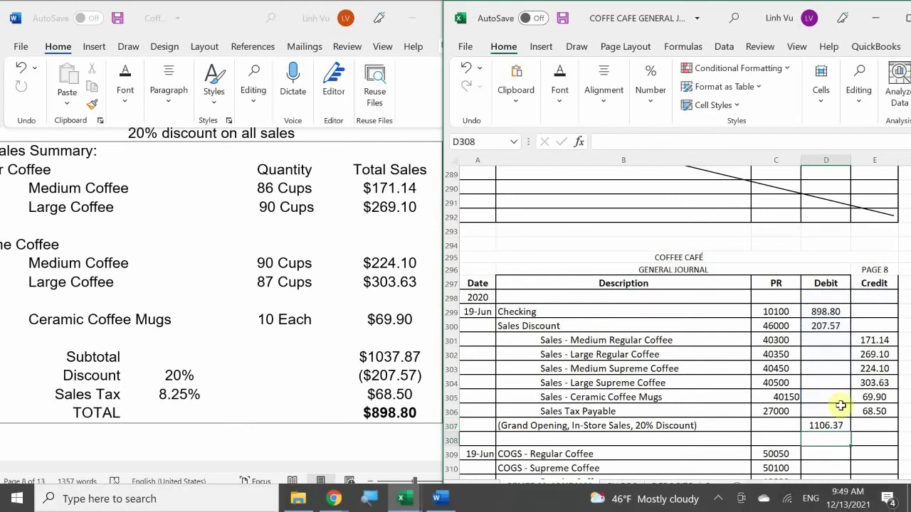
Fill the debit total formula across to E307 to total the credits for comparison.
left_click(819, 428)
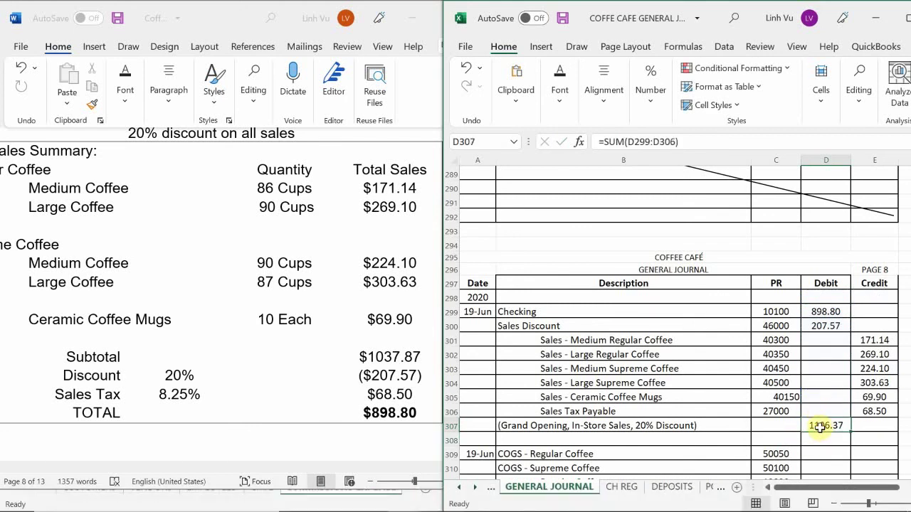
left_click_drag(851, 432, 880, 432)
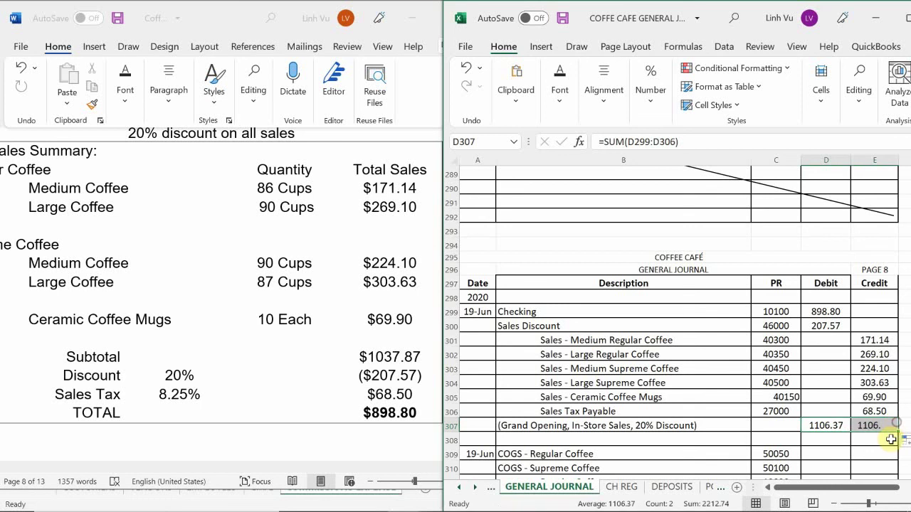
left_click(872, 426)
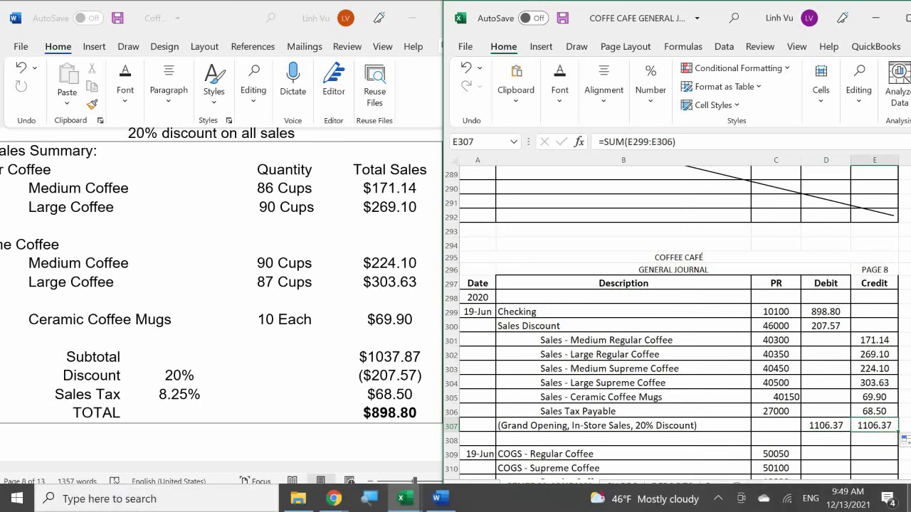
Undo the check totals in D307 and E307.
key("ctrl+z")
key("ctrl+z")
key("ctrl+z")
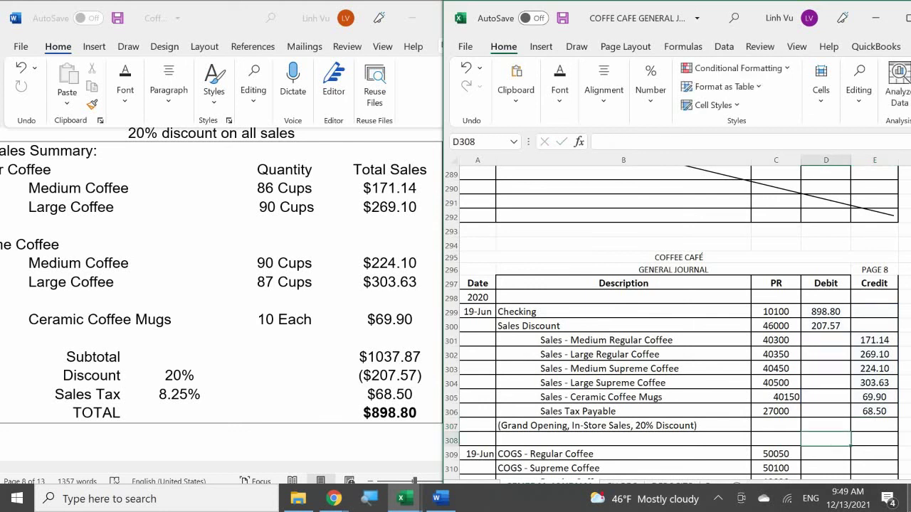
Switch to the other Coffee Cafe Excel workbook, the ledger with the ASSETS sheet.
scroll(905, 491, "down", 1)
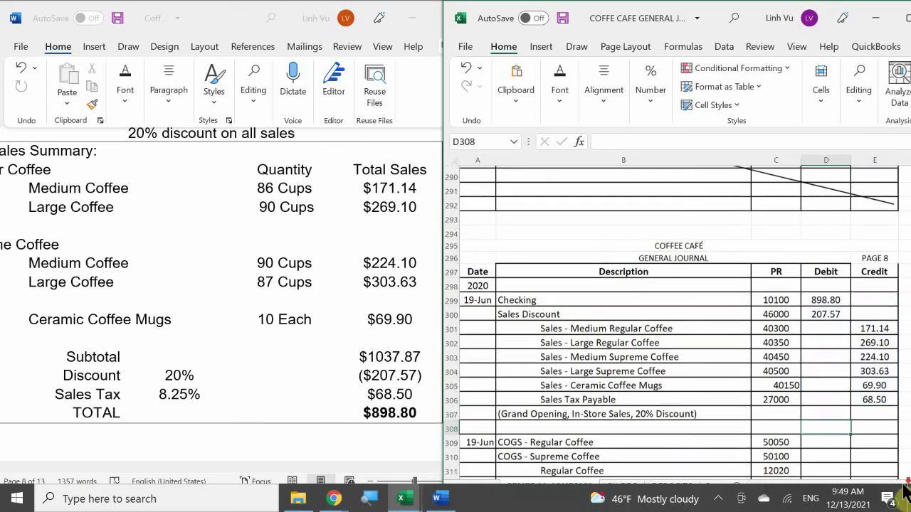
scroll(905, 491, "down", 1)
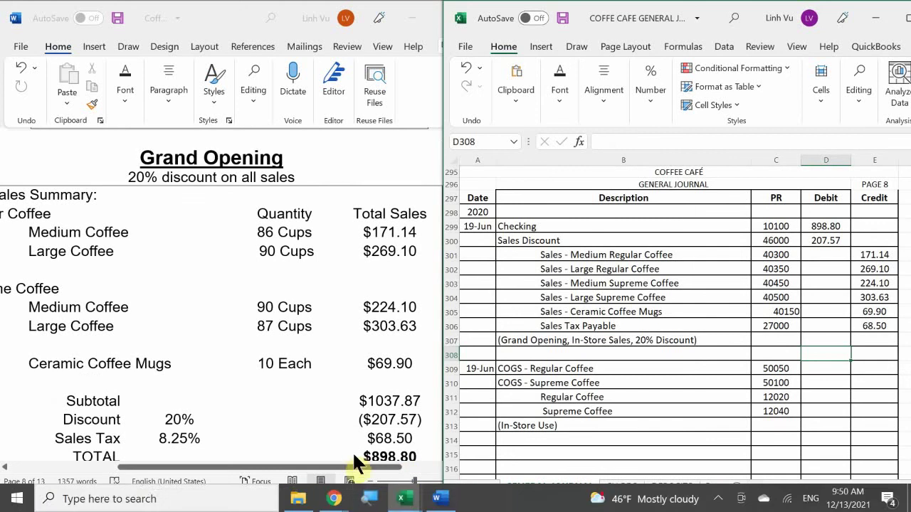
left_click(402, 500)
left_click(460, 425)
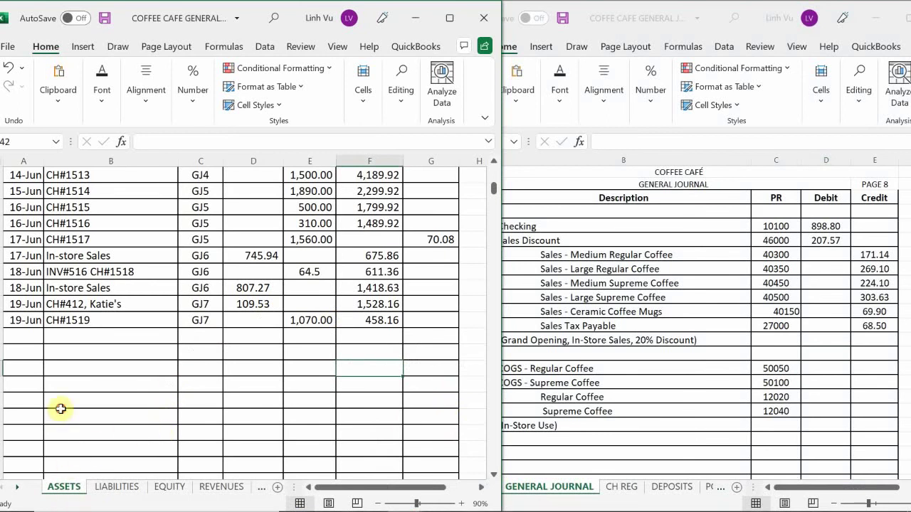
Enter the date 6/19 in the next empty row of the Checking account, cell A40, on the ASSETS sheet.
left_click(60, 399)
scroll(61, 398, "up", 9)
scroll(61, 399, "down", 7)
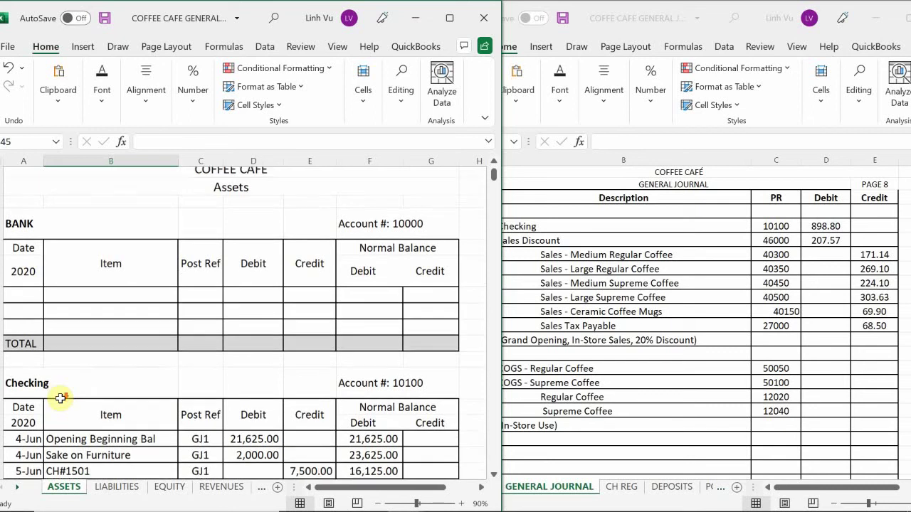
scroll(60, 400, "down", 4)
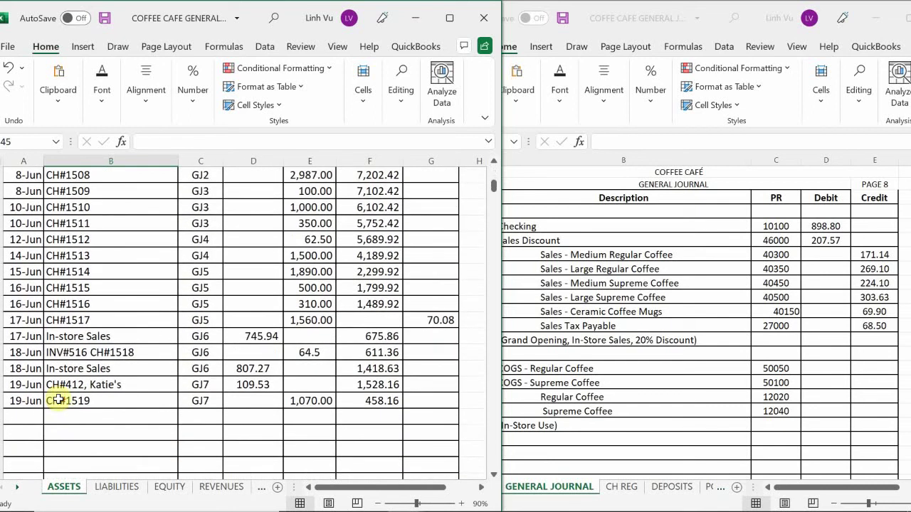
left_click(22, 371)
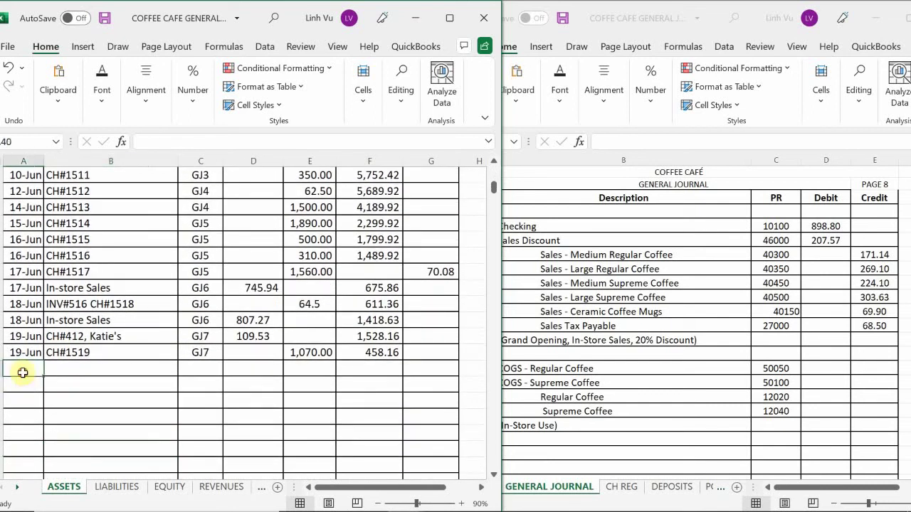
type("6/1")
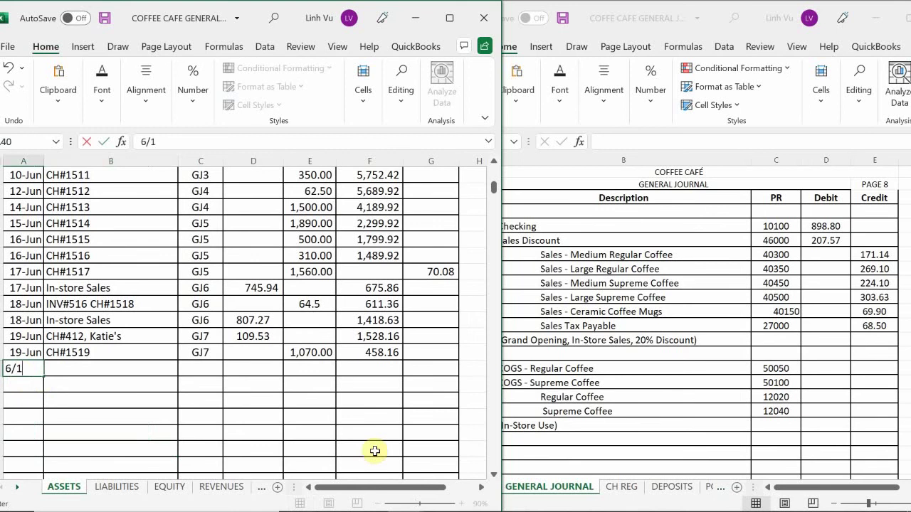
type("9")
key("Tab")
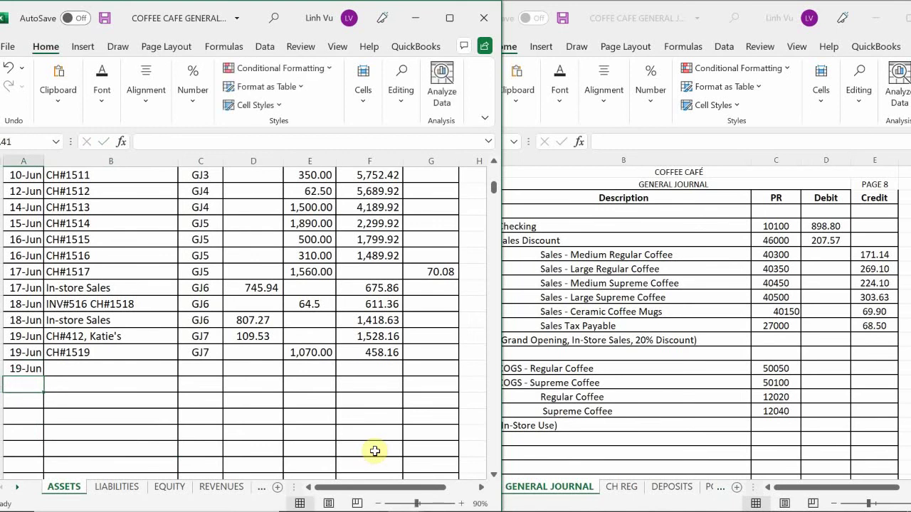
Set the item of the new Checking row to In-store Sales by referencing the 18-Jun item in B37.
type("=")
key("Up")
key("Up")
key("Up")
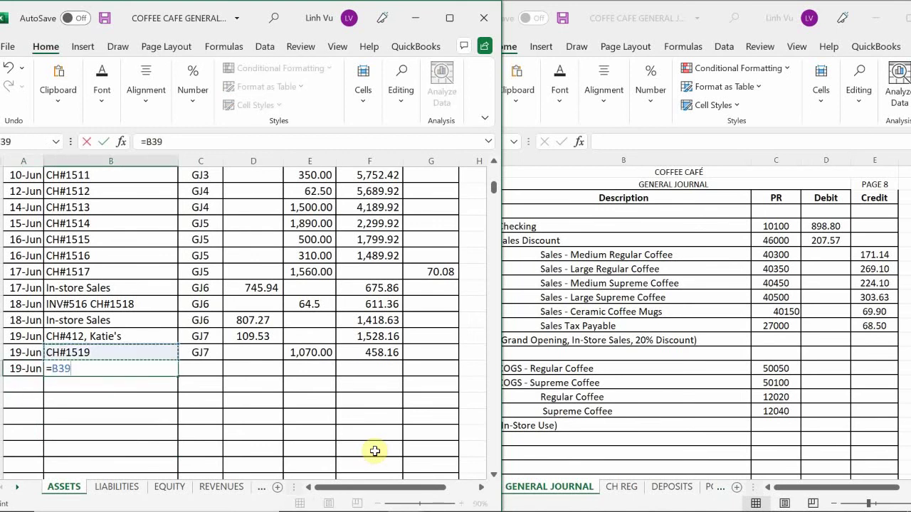
key("Tab")
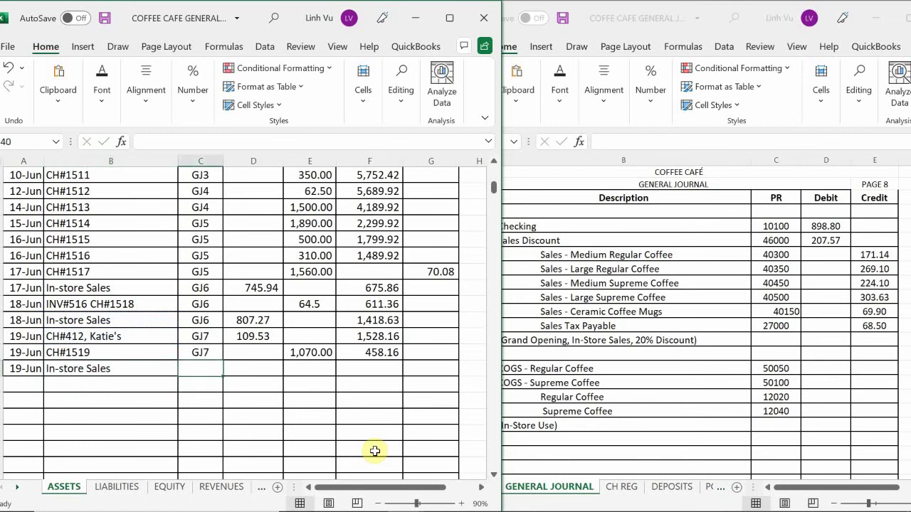
Enter post reference GJ8 and a debit of 898.80 in the new Checking row.
type("G")
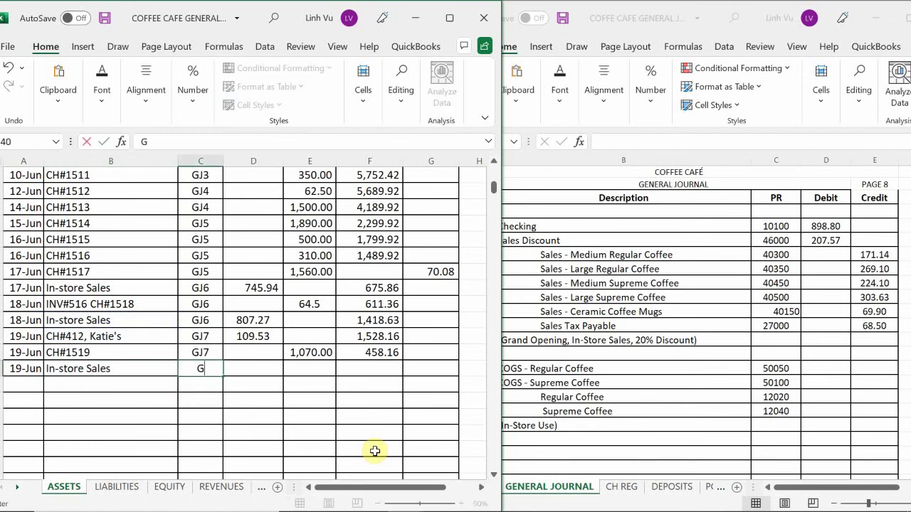
type("J8")
key("Tab")
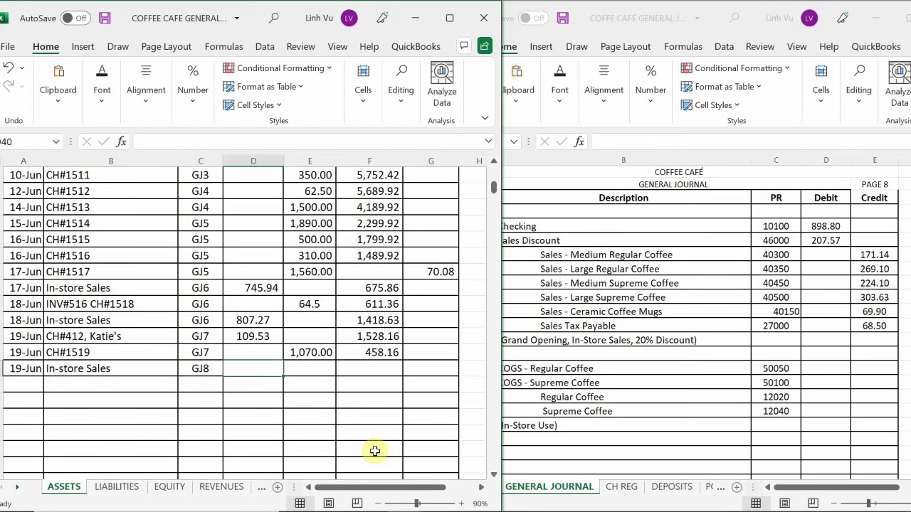
type("898.80")
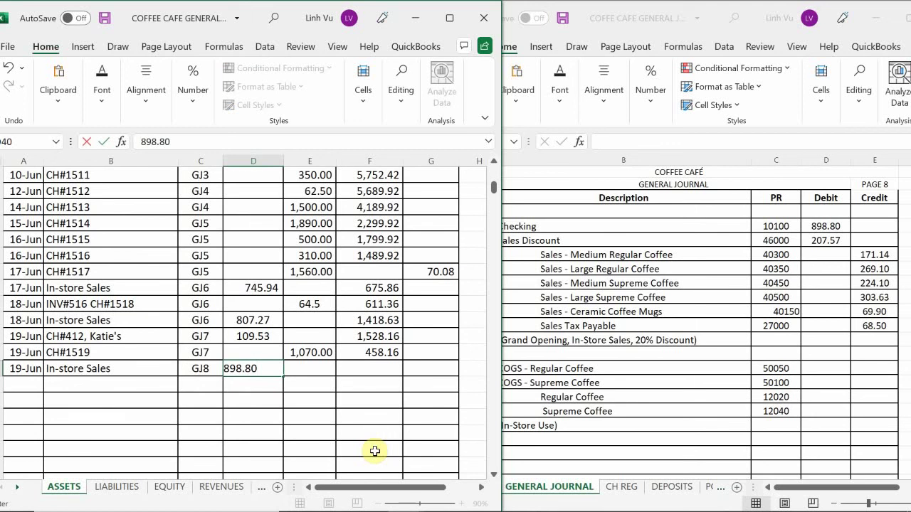
key("Return")
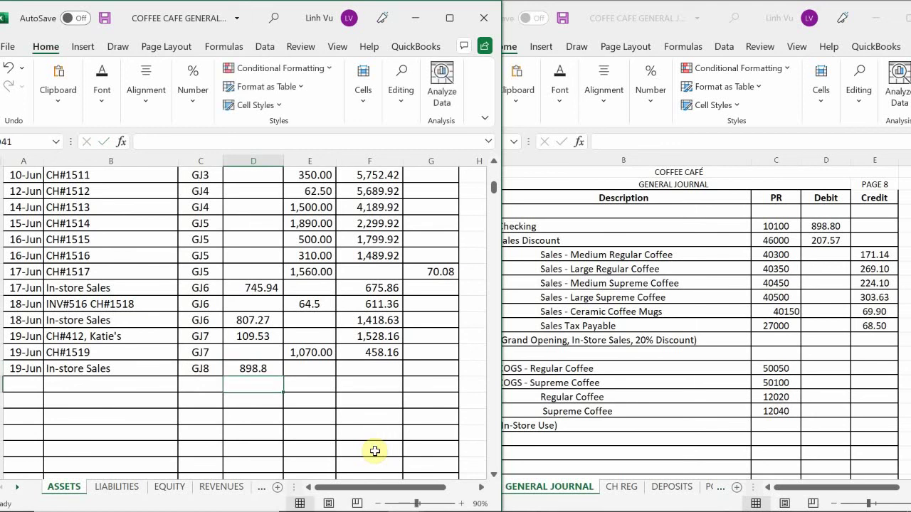
Fill the Checking running balance formula from F39 down to F40.
key("Right")
key("Up")
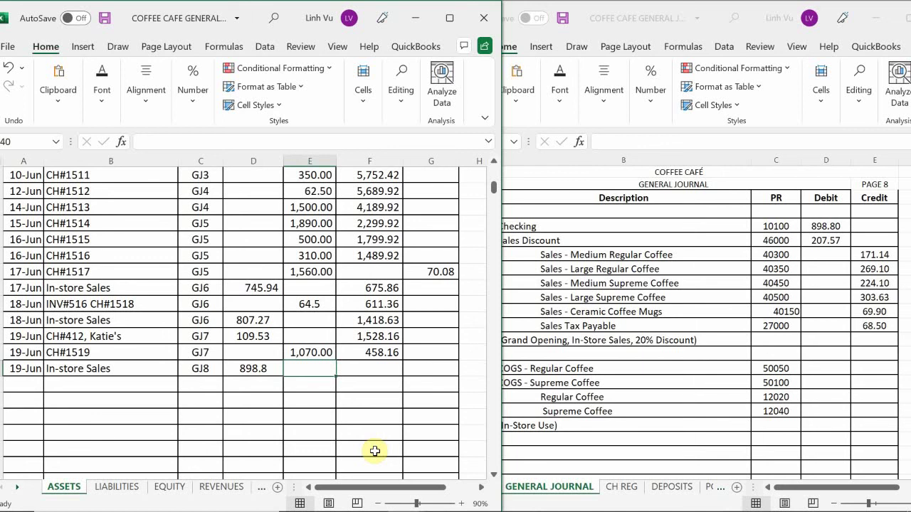
key("Right")
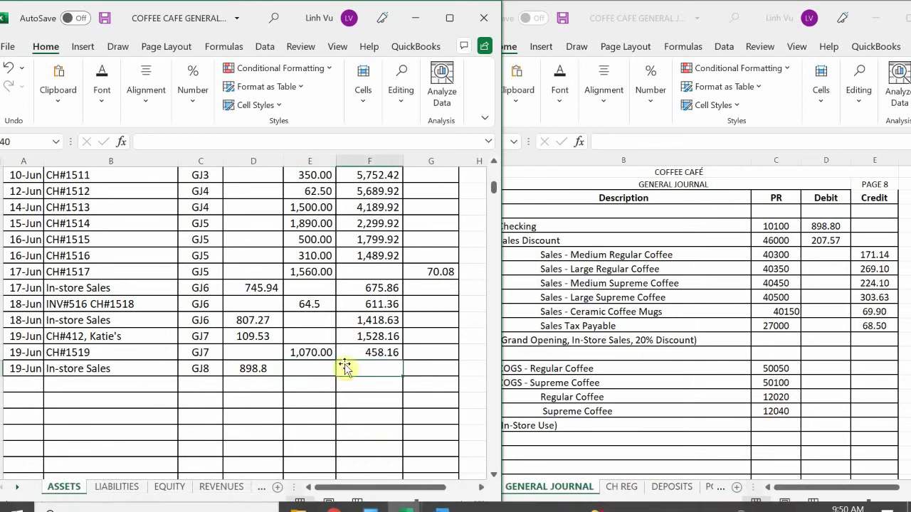
left_click(374, 351)
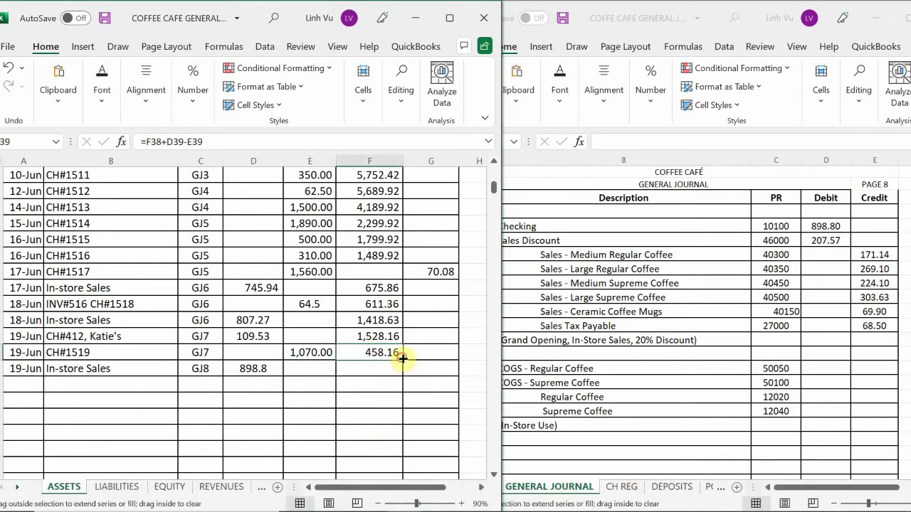
left_click_drag(403, 359, 403, 376)
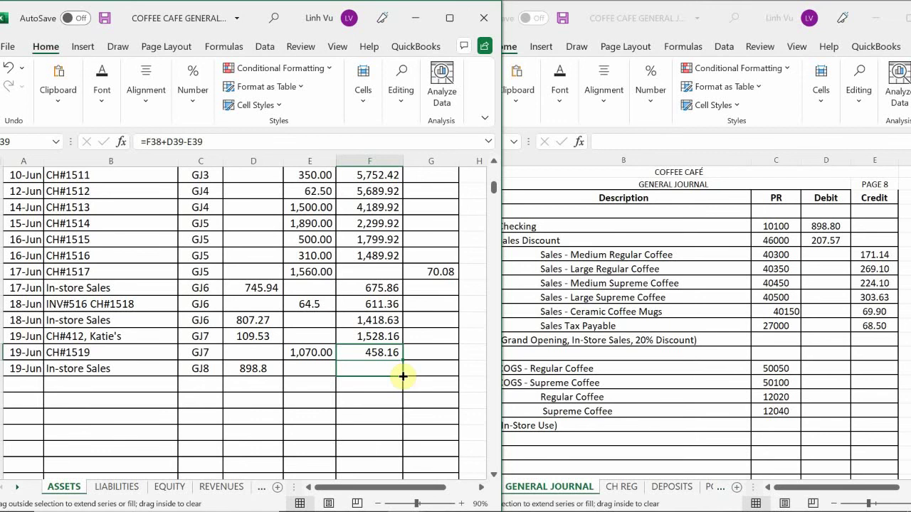
left_click_drag(403, 377, 403, 377)
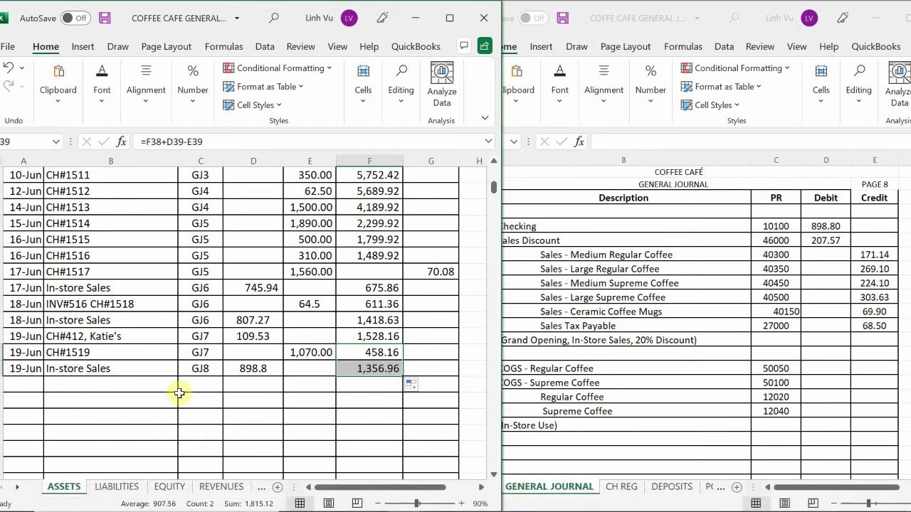
Enter the date 6/19 in the next empty row of the Sales Discount account, cell A186, on the REVENUES sheet.
left_click(222, 488)
scroll(188, 343, "down", 15)
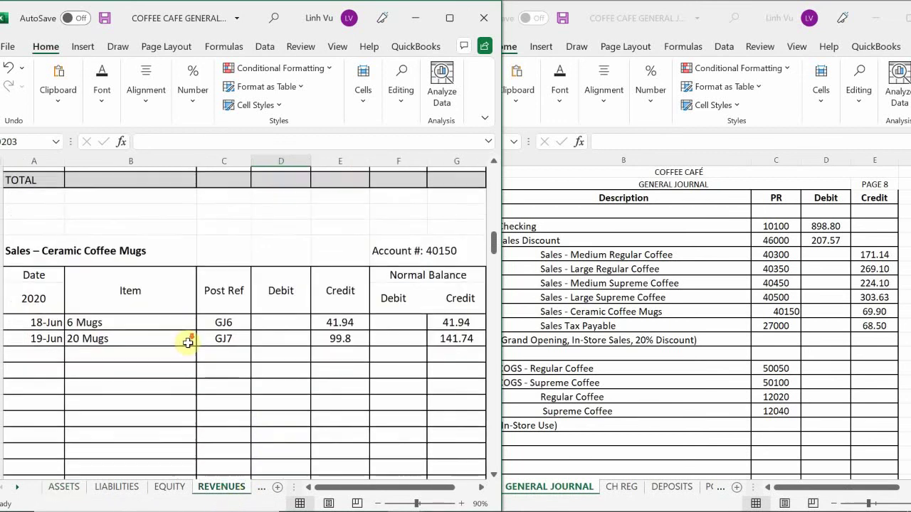
scroll(187, 343, "up", 8)
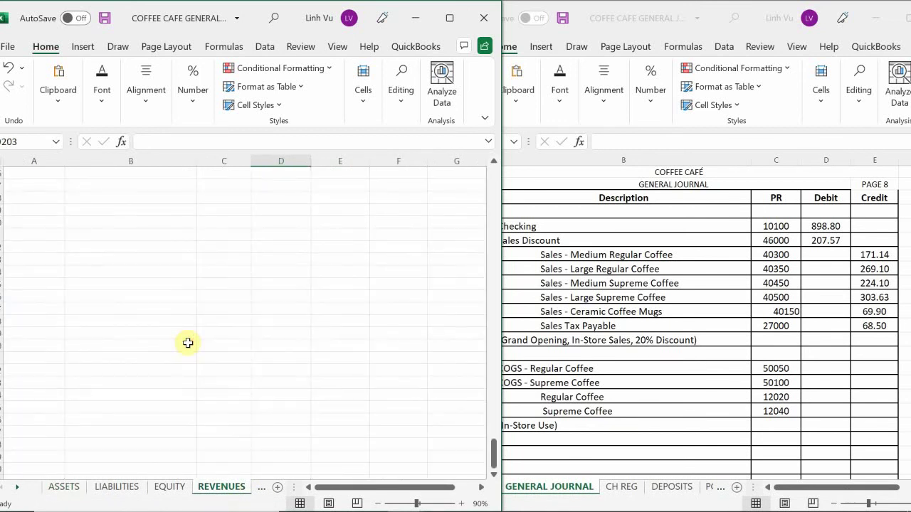
scroll(188, 343, "up", 8)
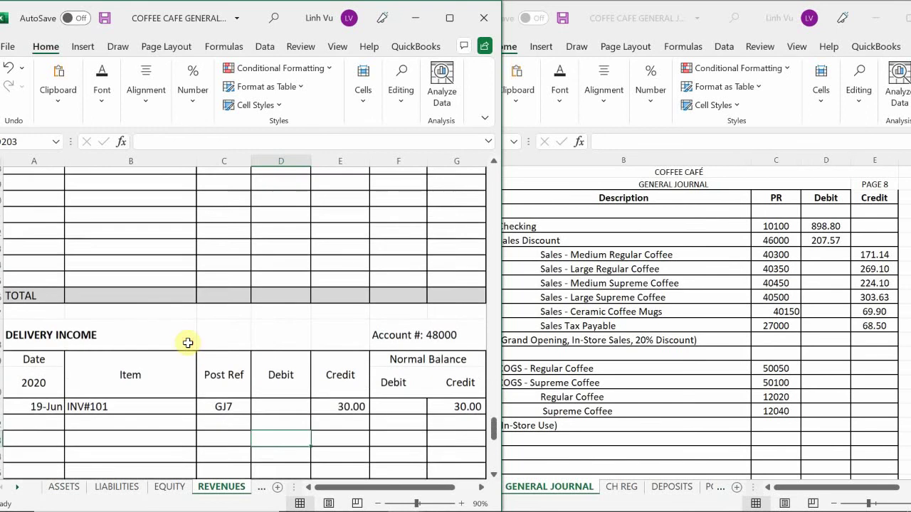
scroll(187, 343, "up", 1)
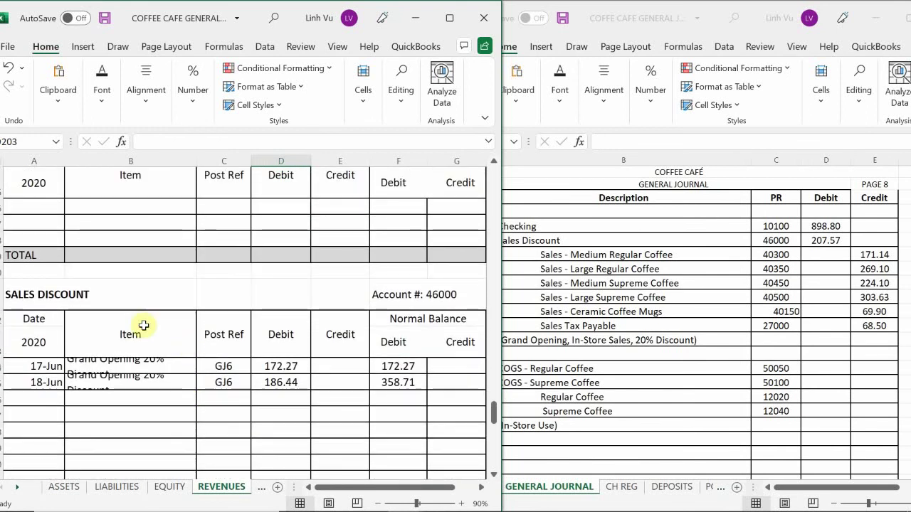
left_click(45, 400)
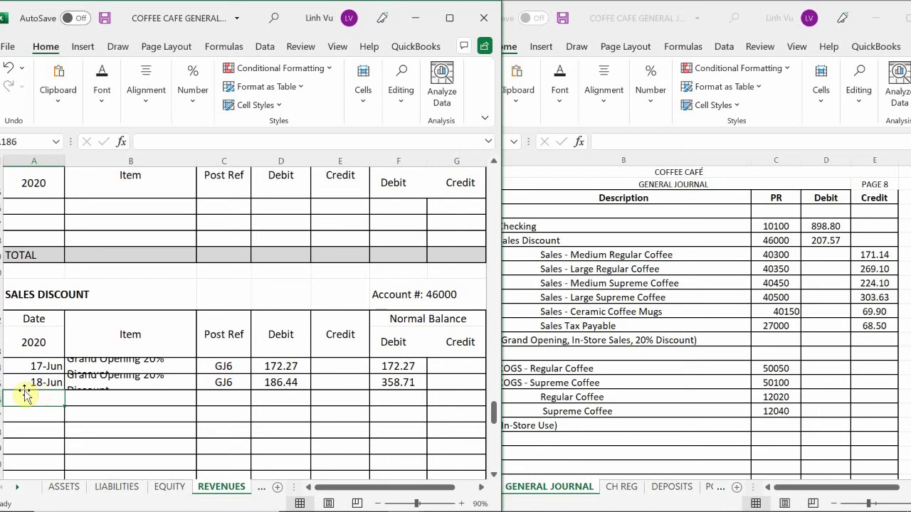
left_click(43, 400)
type("6/1")
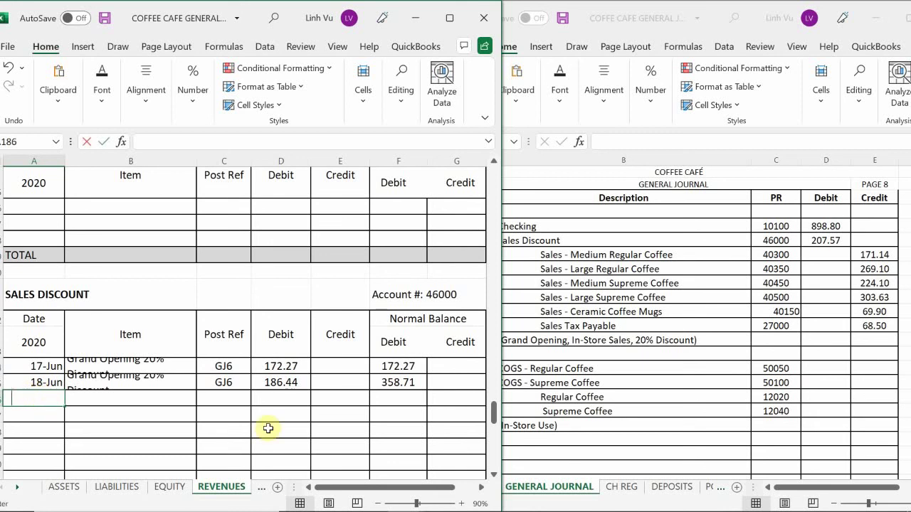
type("9")
key("Return")
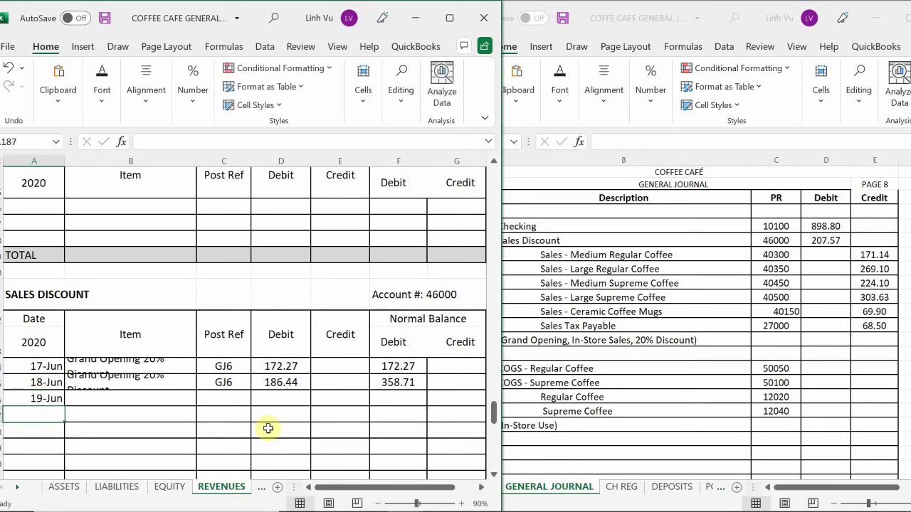
Reference the Grand Opening 20% Discount item with =B185 in B186, and enter post reference GJ8.
key("Up")
key("Right")
type("=B185")
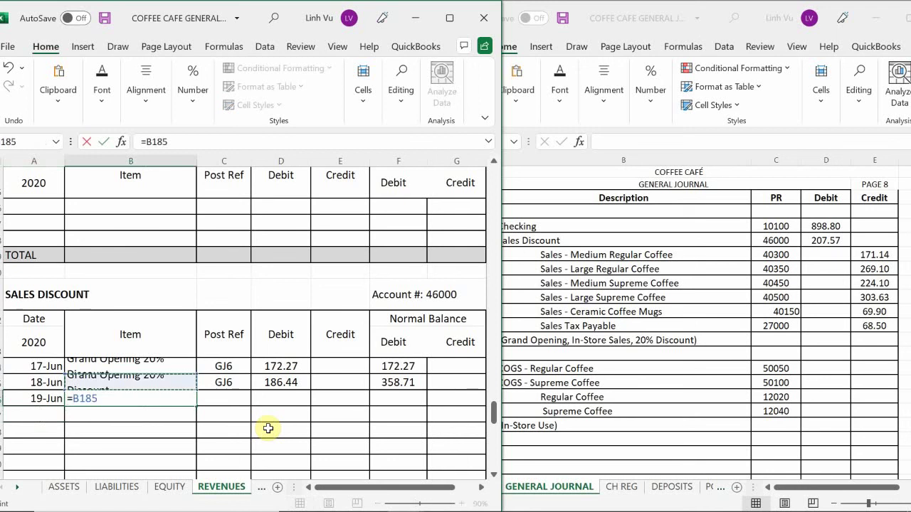
key("Return")
key("Right")
key("Up")
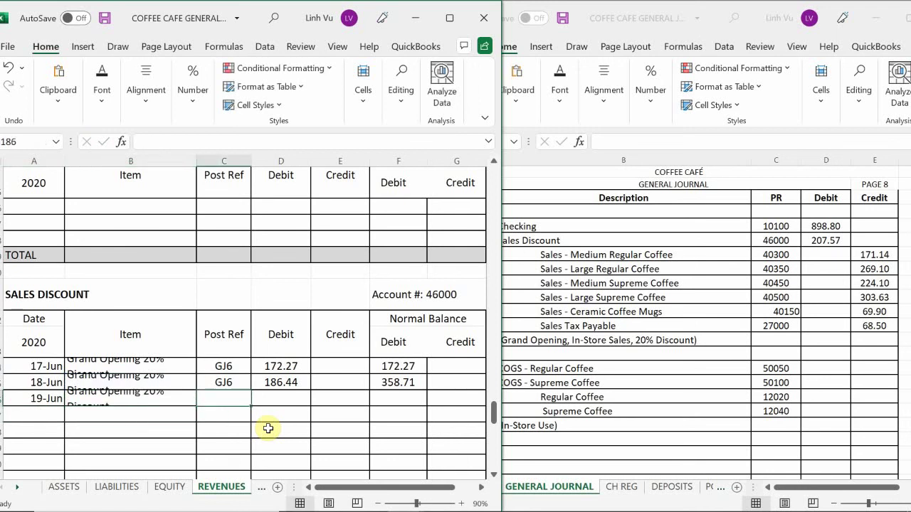
type("GJ8")
key("Return")
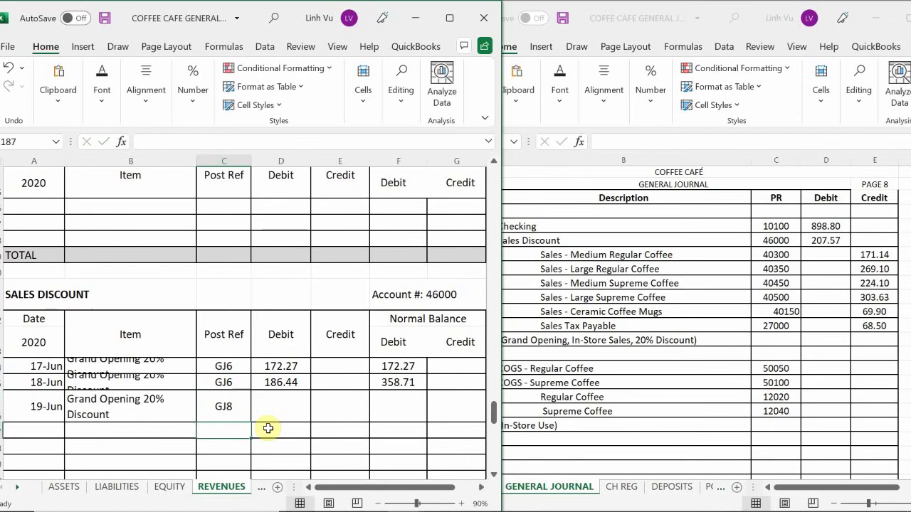
Enter a debit of 207.57 in the 19-Jun Sales Discount row.
key("Right")
key("Up")
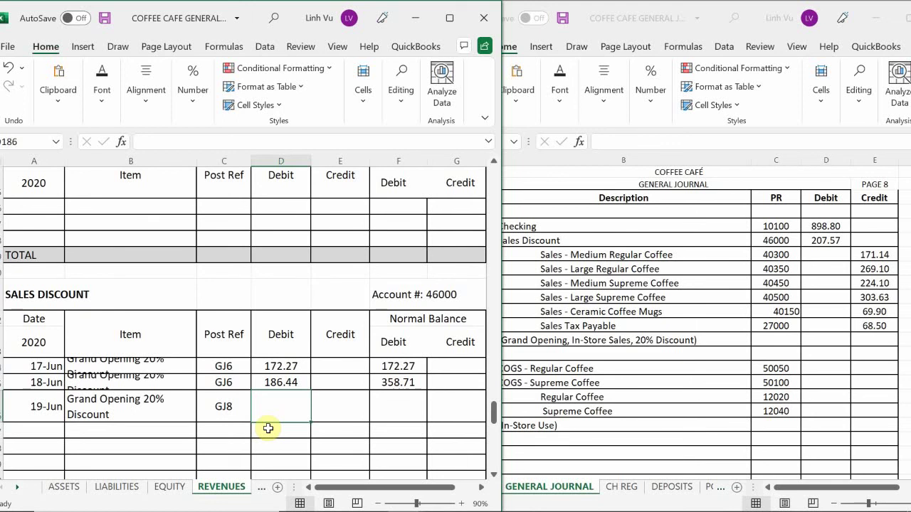
type("207.5")
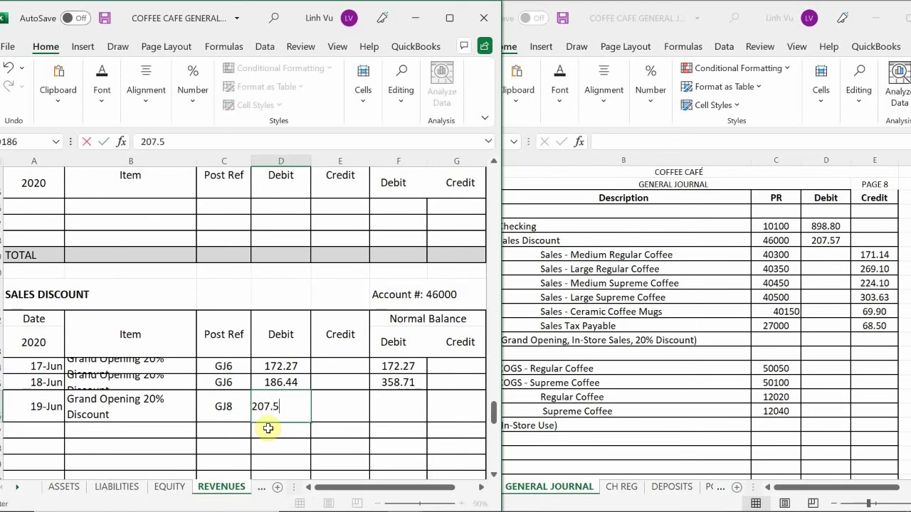
type("7")
key("Return")
Calculate the 19-Jun Sales Discount debit balance in F186 with the formula =F185+D186-E186.
key("Right")
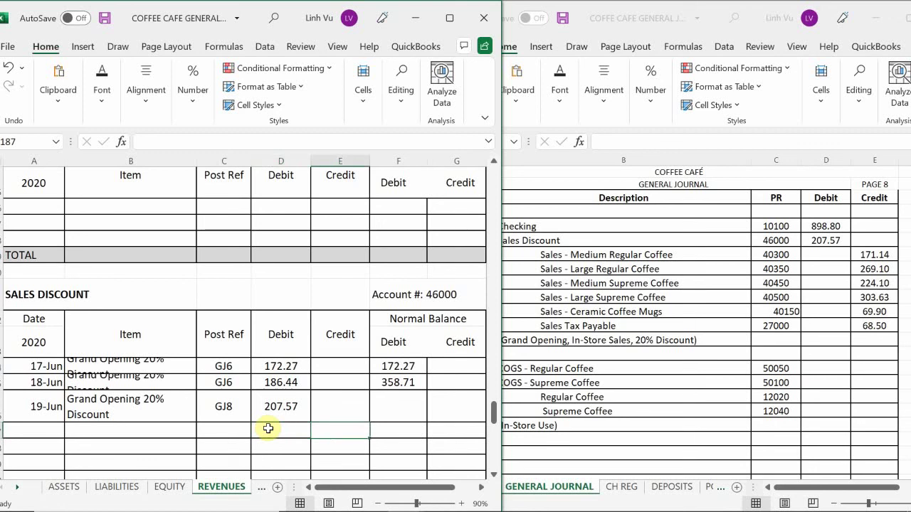
key("Up")
key("Right")
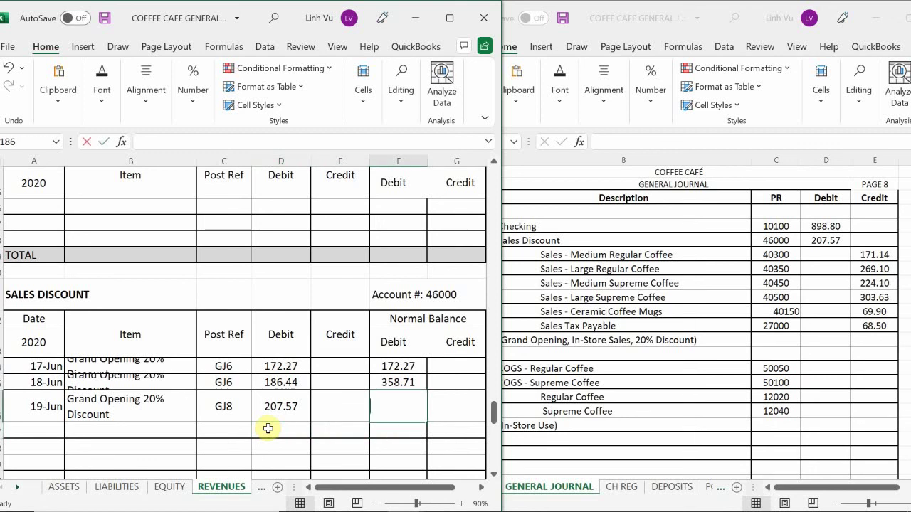
type("=")
key("Up")
type("+")
key("Left")
key("Left")
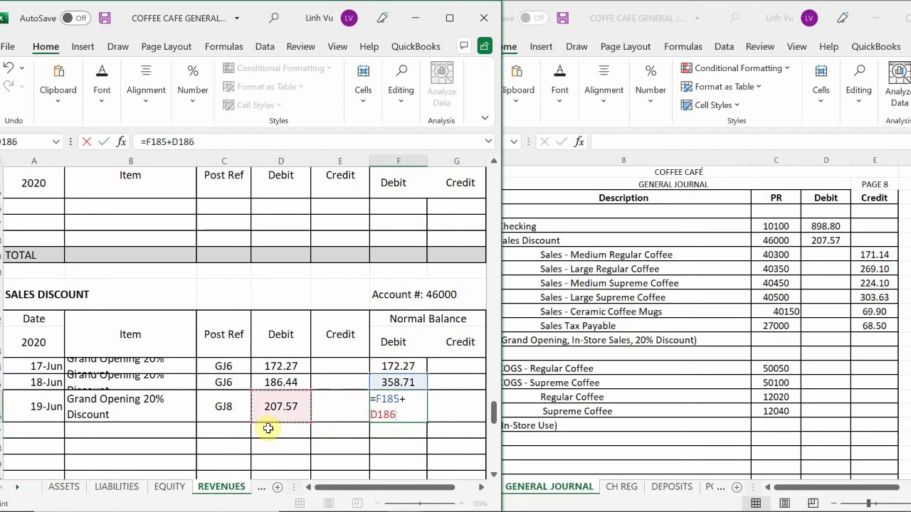
type("-")
key("Left")
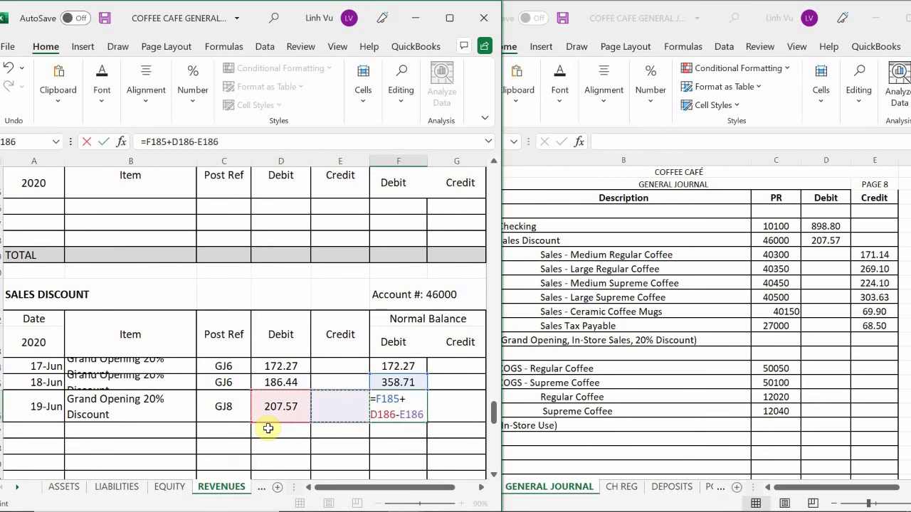
key("Return")
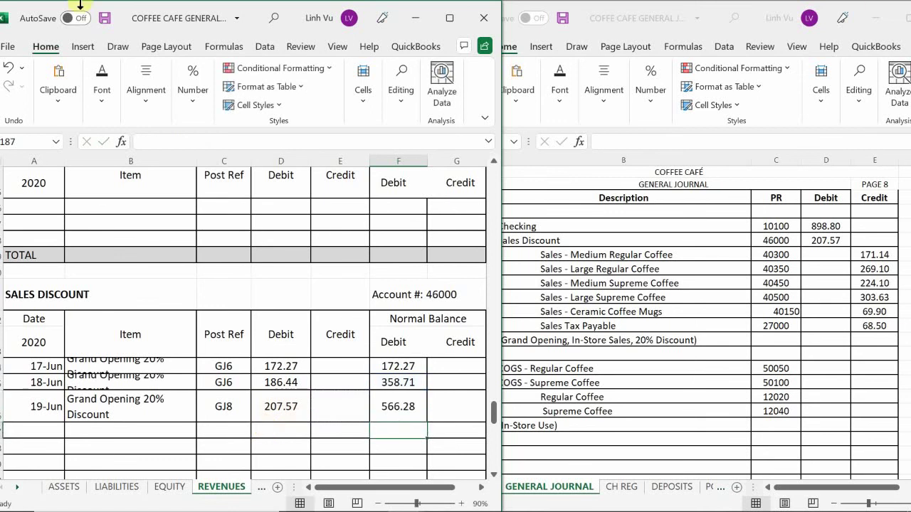
Enter the date 6/19 in the next empty row of the Sales – Medium Regular Coffee account, cell A88.
left_click(163, 431)
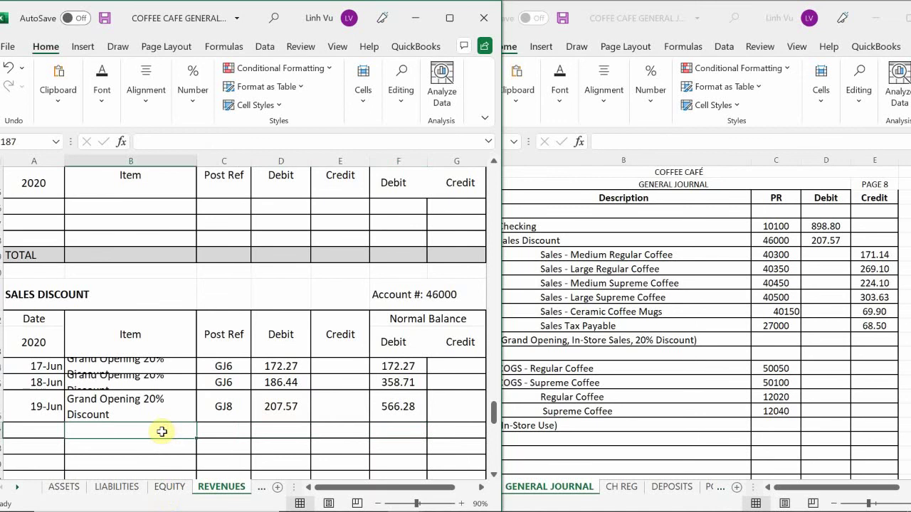
scroll(162, 431, "up", 20)
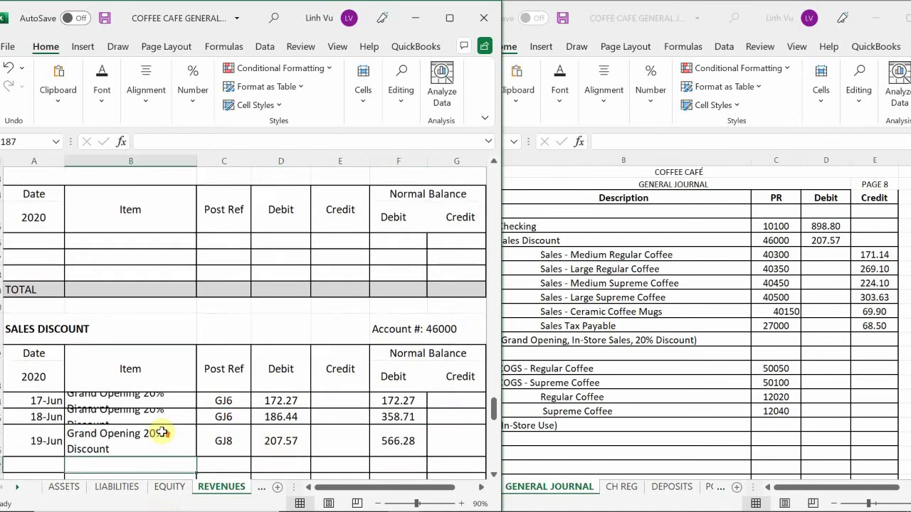
scroll(158, 430, "up", 15)
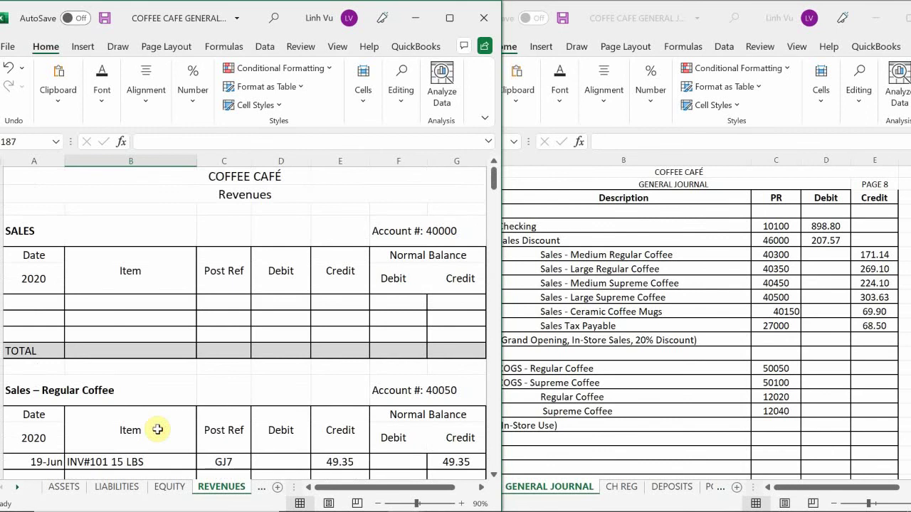
scroll(157, 430, "down", 10)
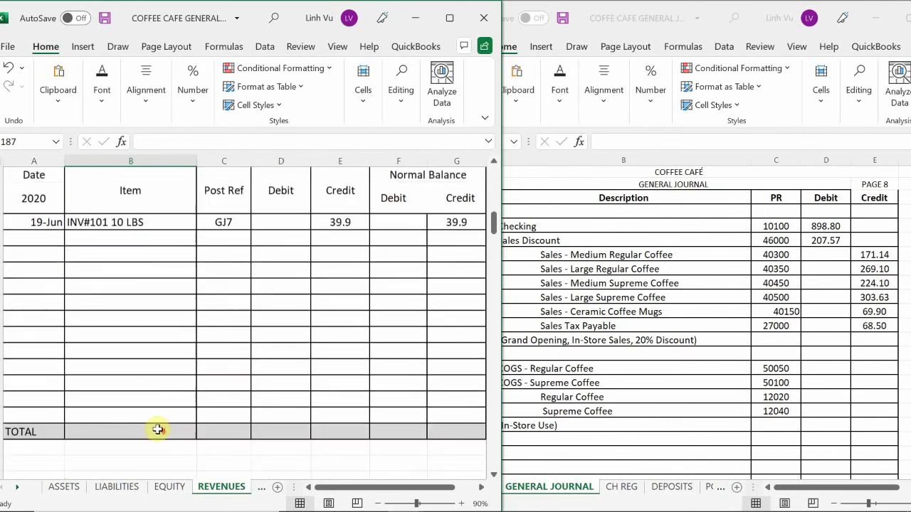
scroll(158, 429, "down", 2)
scroll(157, 430, "down", 5)
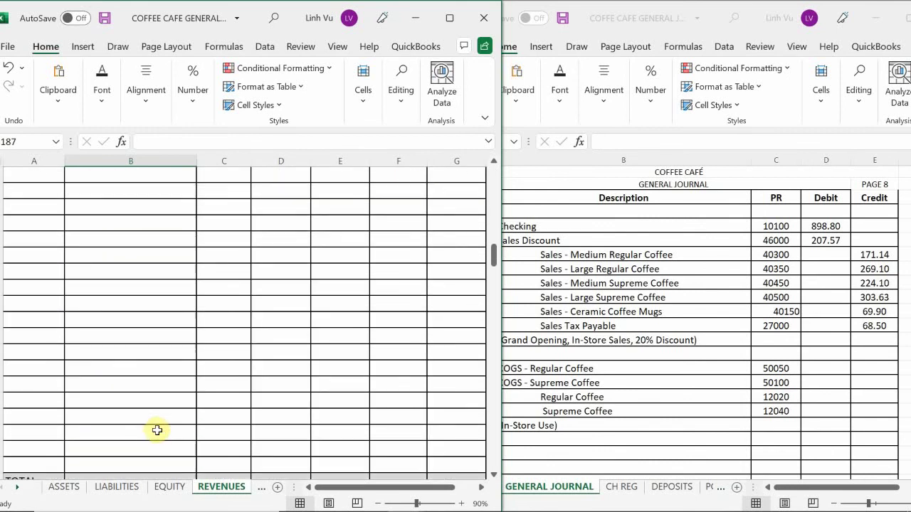
scroll(157, 429, "down", 2)
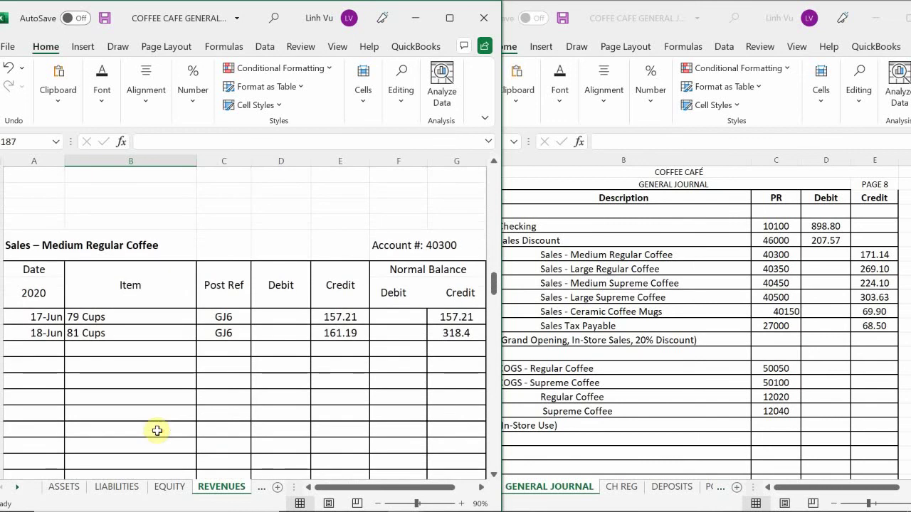
scroll(155, 429, "up", 1)
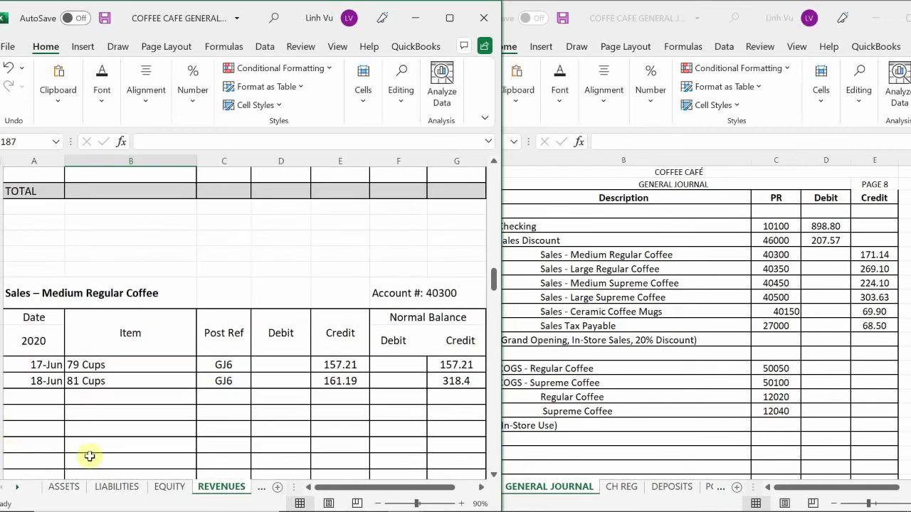
left_click(41, 403)
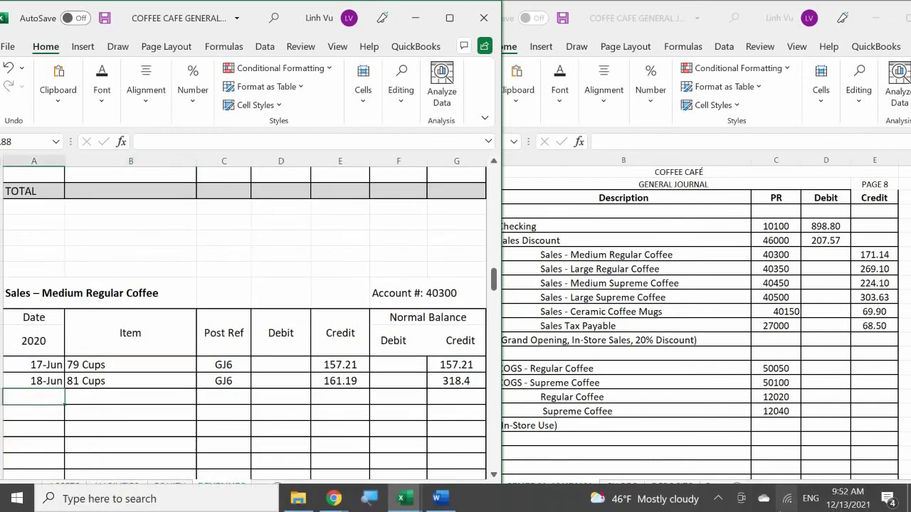
type("6/19")
key("Return")
Check the cup quantity in the Word Grand Opening sales summary, and enter 86 Cups with post reference GJ8 in the 19-Jun Medium Regular Coffee row.
left_click(131, 396)
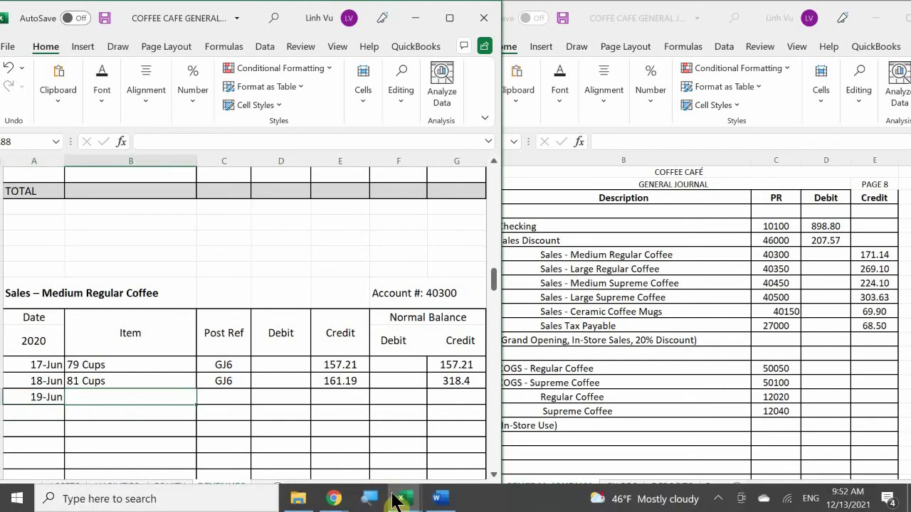
mouse_move(441, 496)
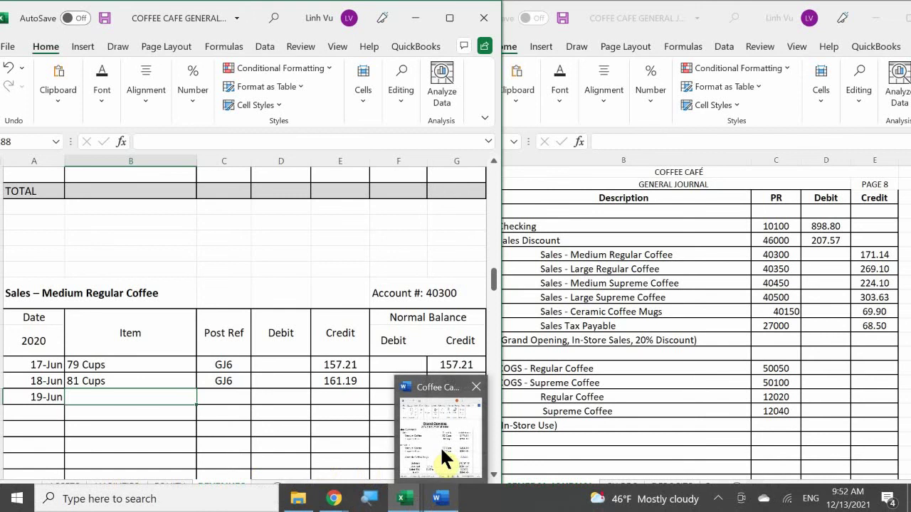
left_click(442, 451)
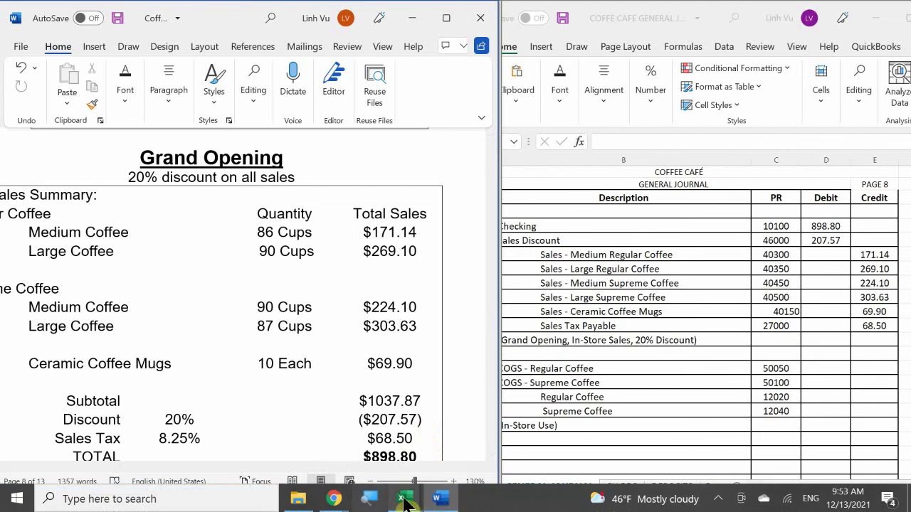
mouse_move(405, 498)
left_click(430, 466)
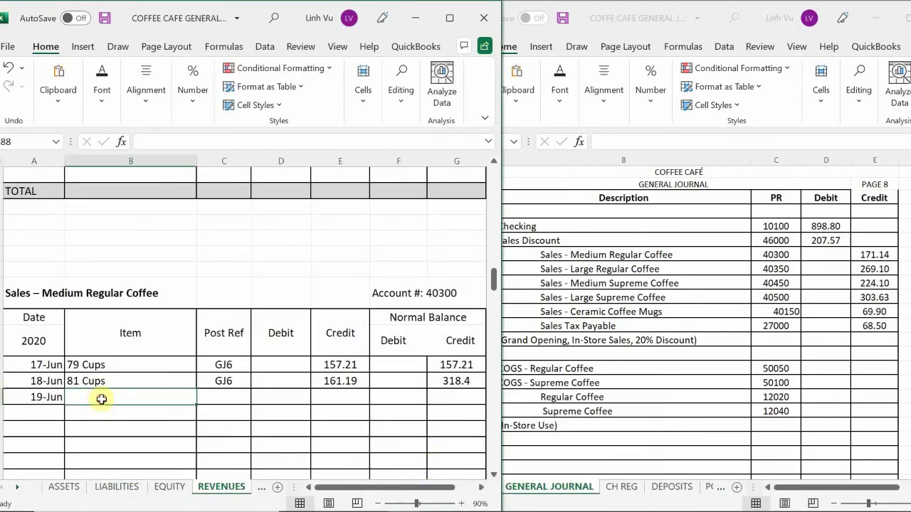
type("86 Cy")
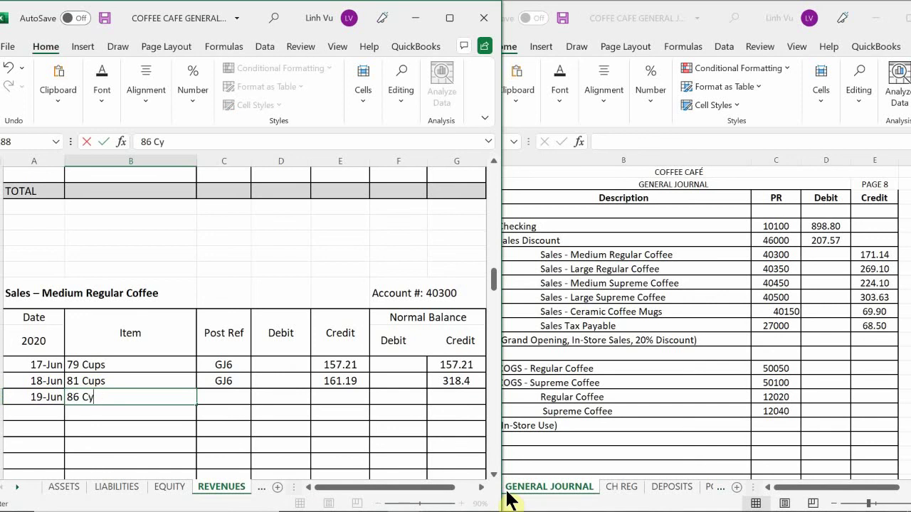
key("BackSpace")
type("ups")
key("Tab")
type("GJ8")
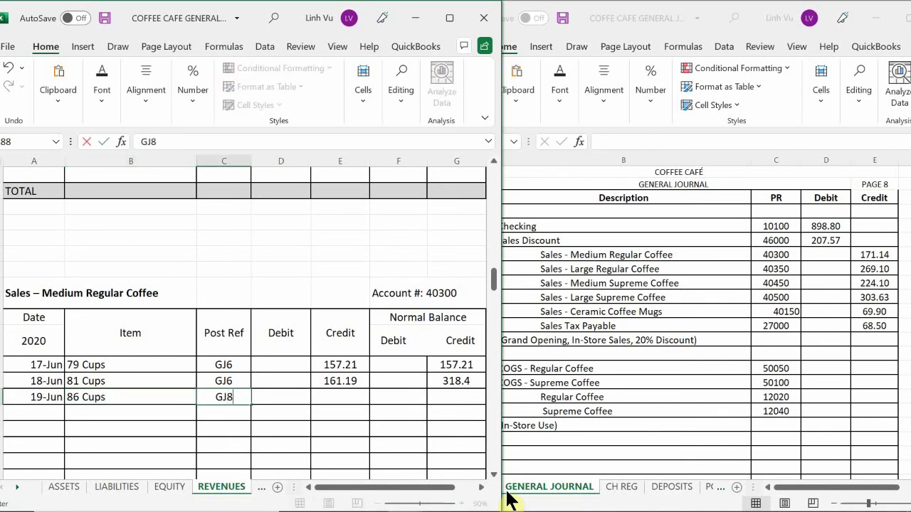
Enter a credit of 171.14 in the 19-Jun row of the Medium Regular Coffee account.
key("Tab")
key("Tab")
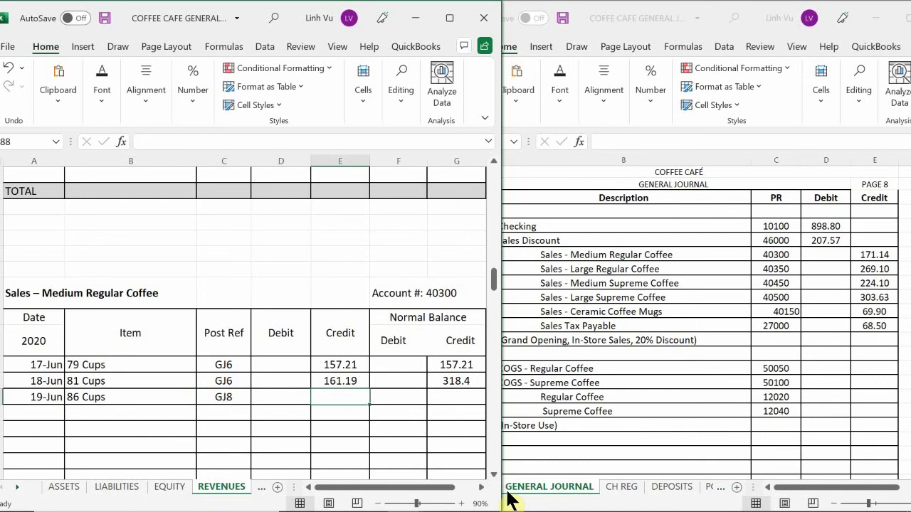
type("1")
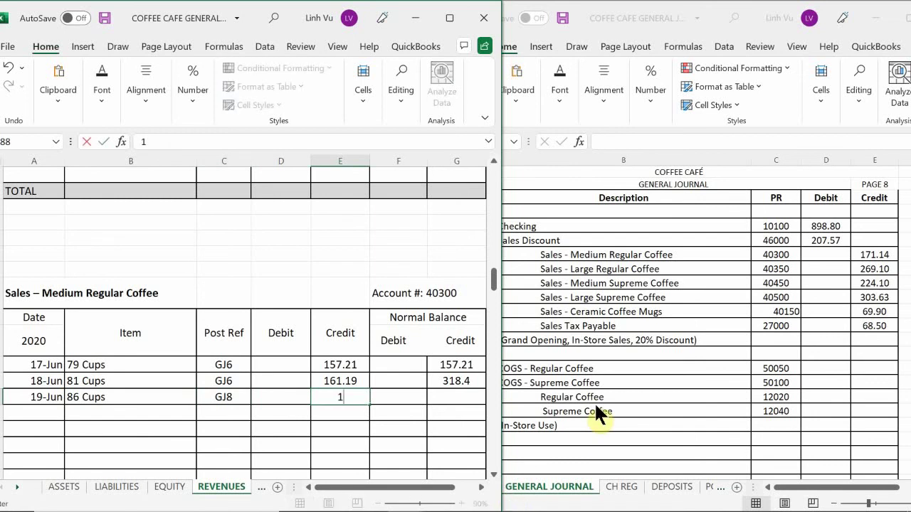
type("71.14")
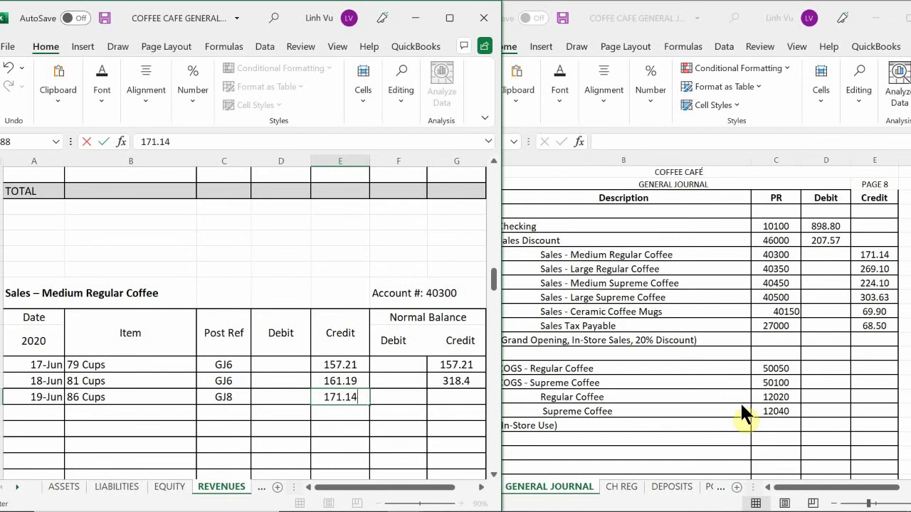
key("Return")
Fill the Medium Regular Coffee credit balance formula from G87 down to G88 for the 19-Jun row.
key("Right")
key("Up")
key("Right")
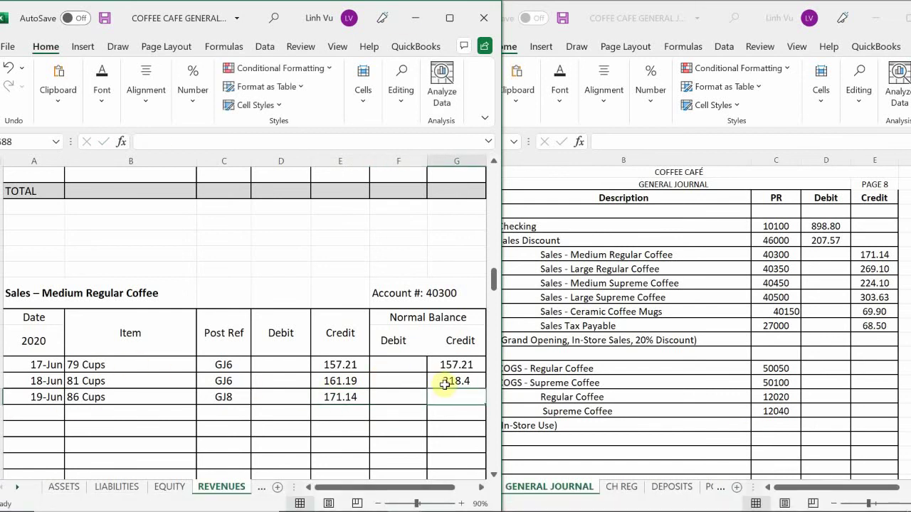
left_click(466, 379)
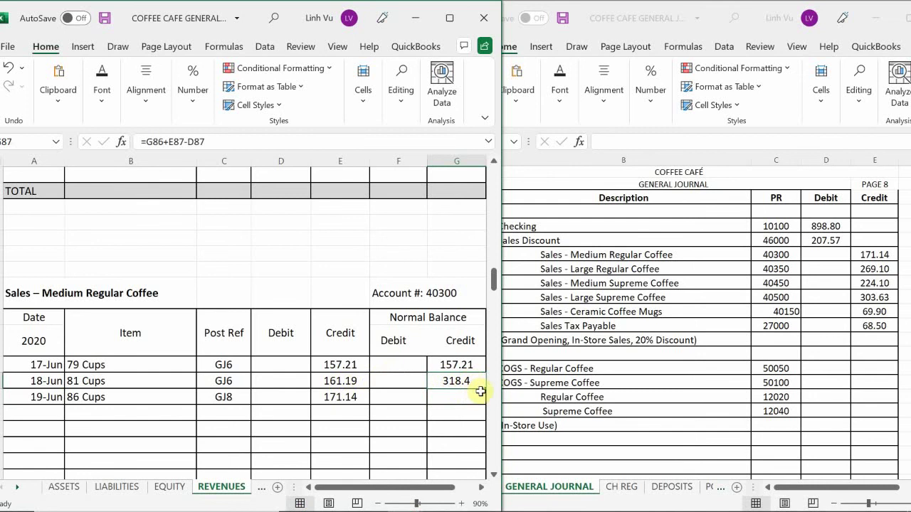
left_click_drag(484, 390, 443, 405)
left_click_drag(443, 405, 442, 404)
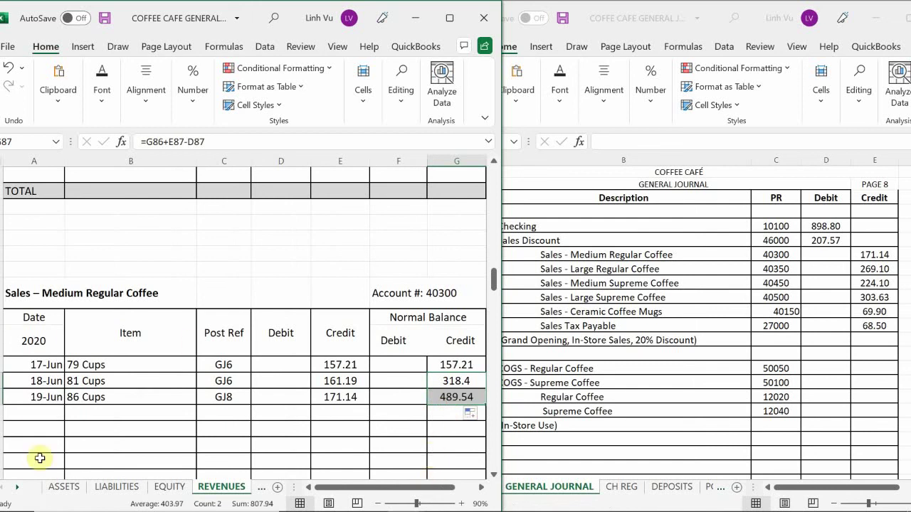
Enter the date 6/19 in the next empty row of the Sales – Large Regular Coffee account, cell A110.
left_click(135, 414)
scroll(136, 421, "down", 5)
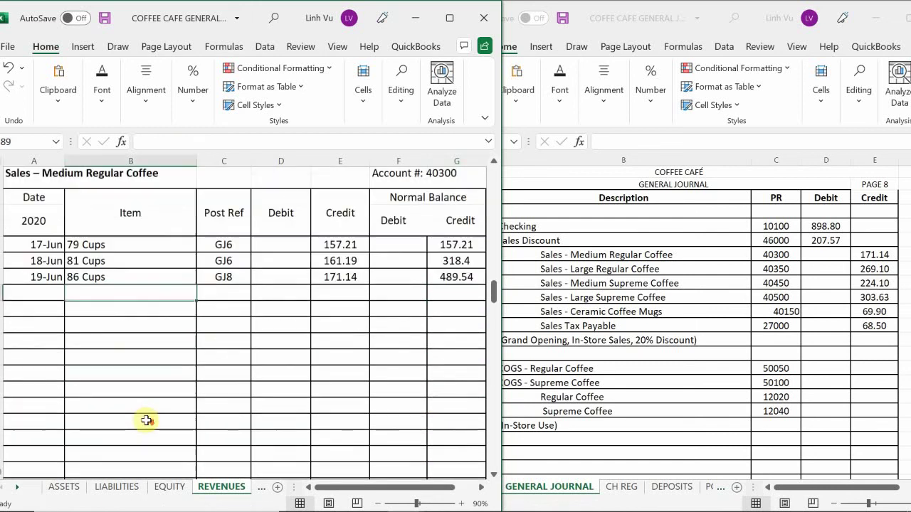
scroll(134, 422, "down", 3)
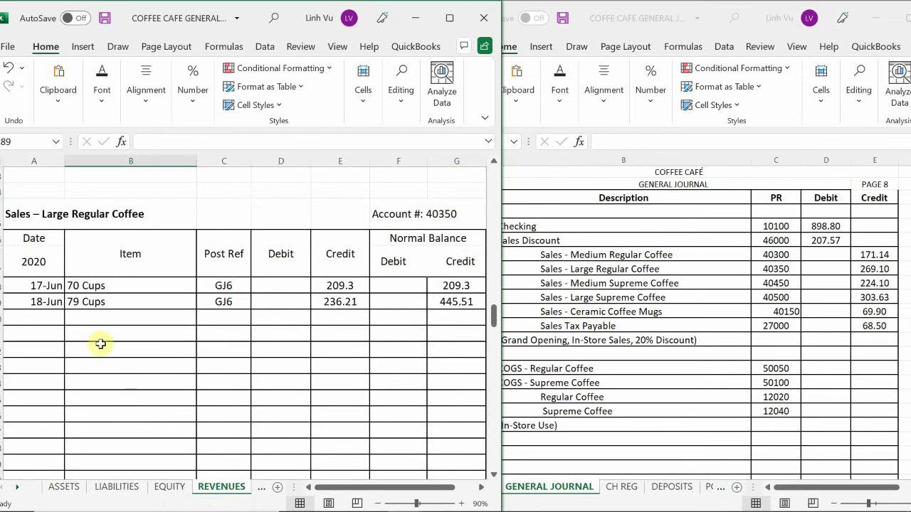
left_click(32, 319)
type("6/")
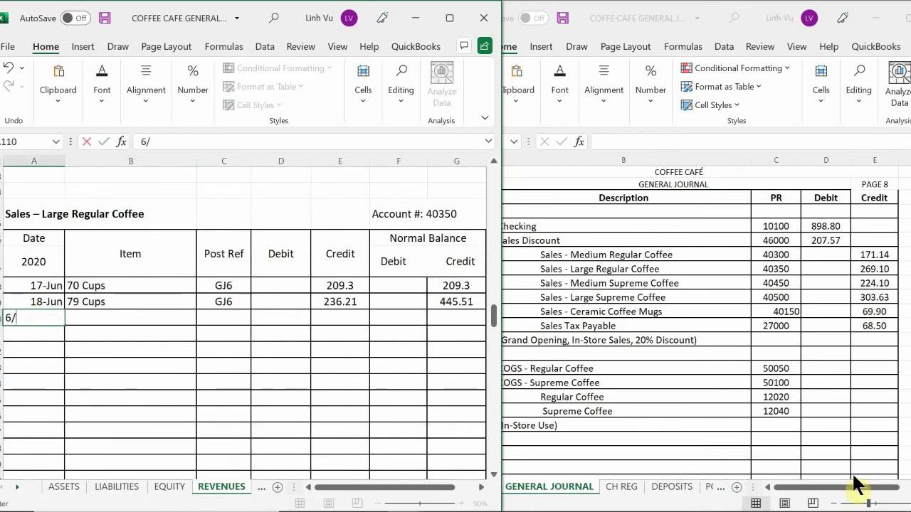
type("19")
key("Tab")
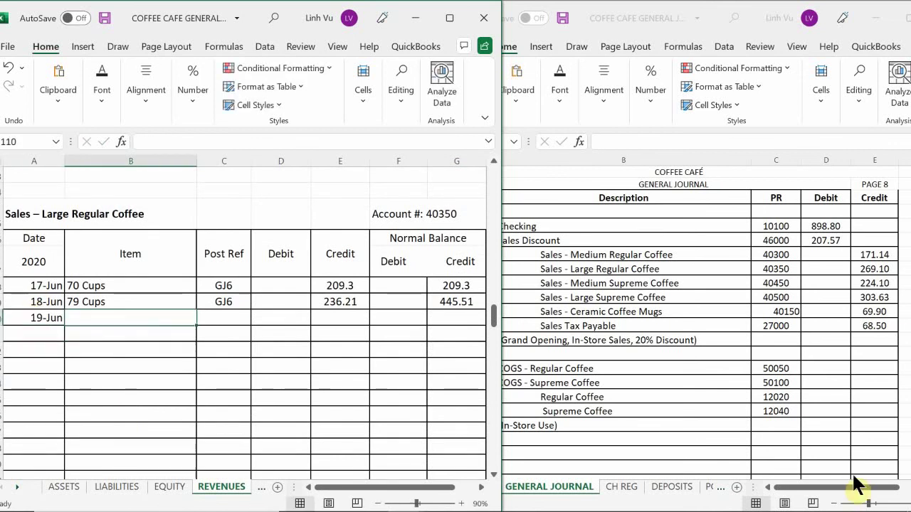
Enter 90 Cups as the item and GJ8 as the post reference in the 19-Jun Large Regular Coffee row.
scroll(242, 321, "up", 1)
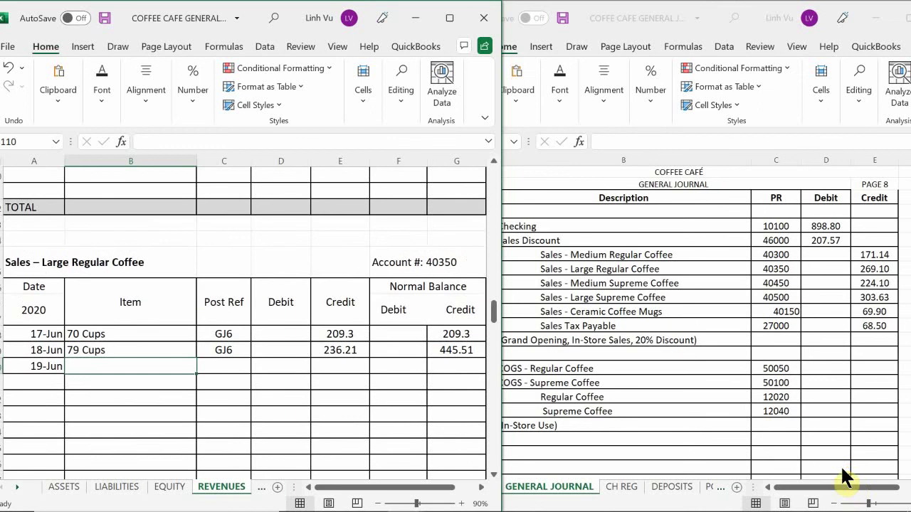
mouse_move(212, 484)
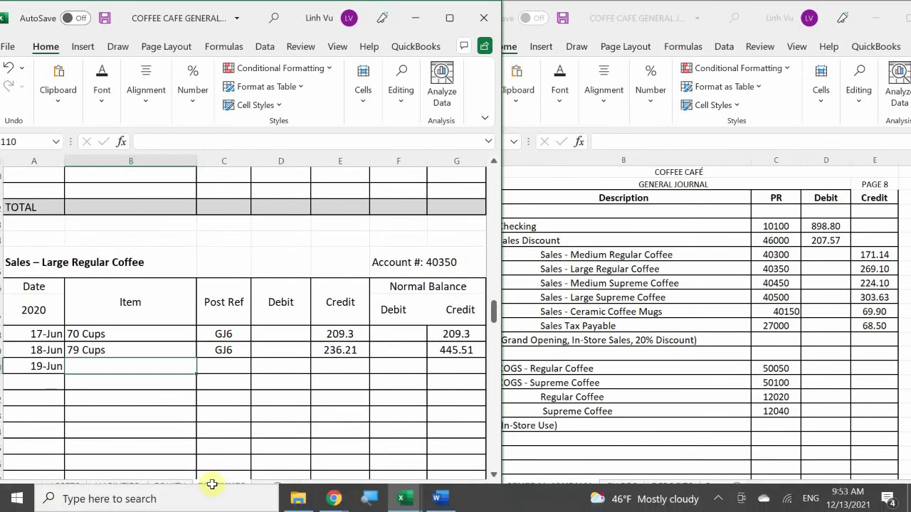
mouse_move(438, 498)
mouse_move(449, 456)
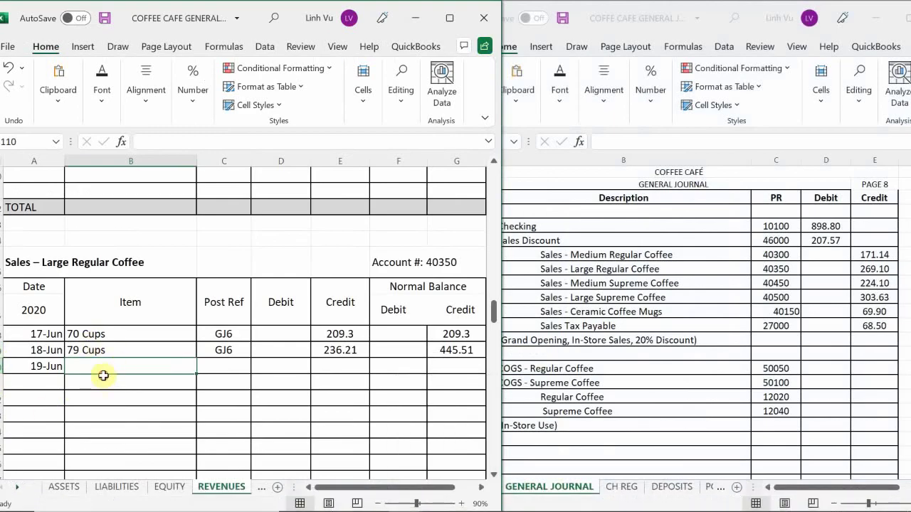
type("90")
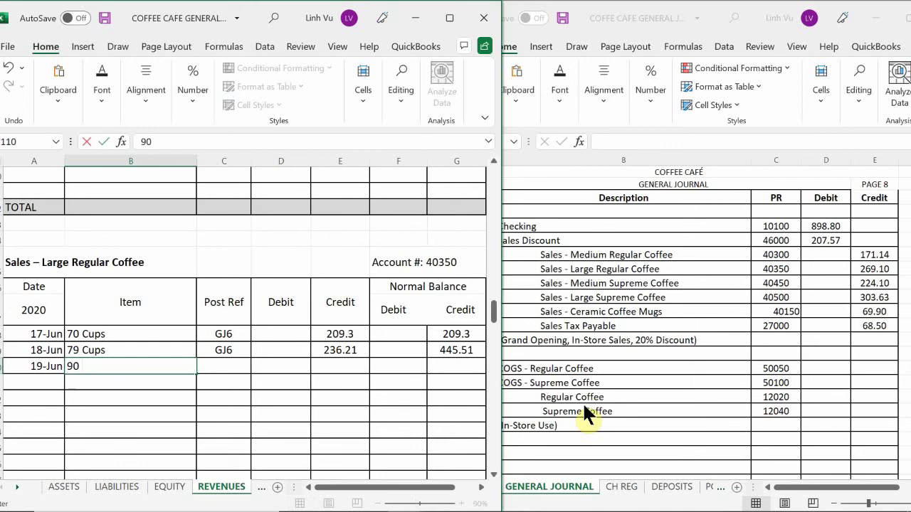
type(" Cy")
key("Tab")
type("GJ6")
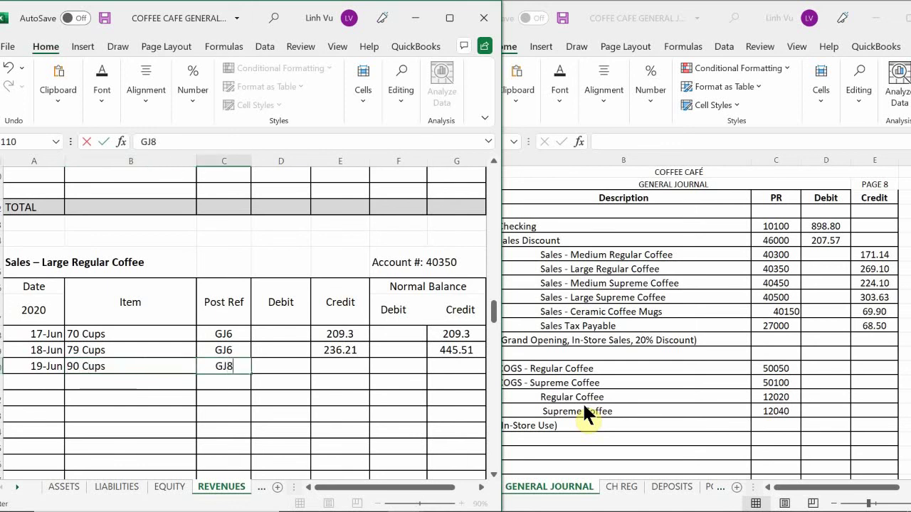
Enter a credit of 269.10 in the 19-Jun Large Regular Coffee row, and fill the credit balance formula from G109 down to G110.
key("Tab")
key("Tab")
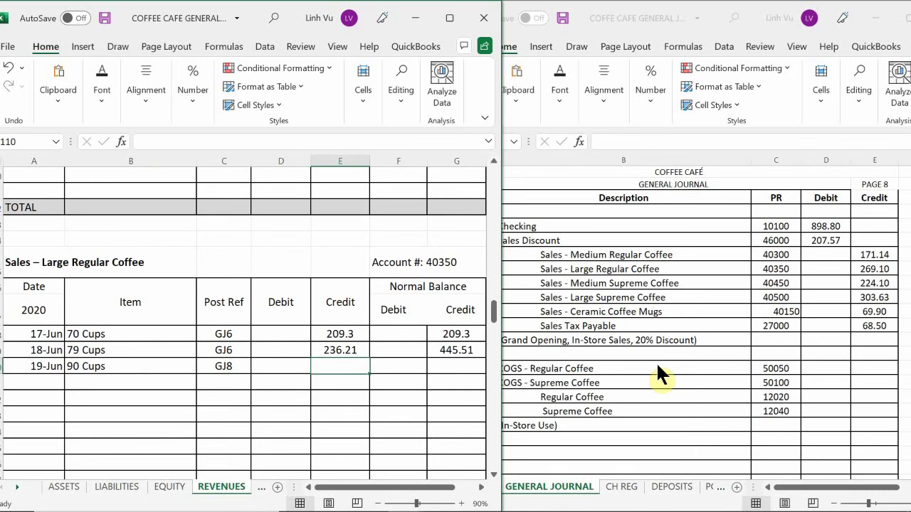
type("269.10")
key("Return")
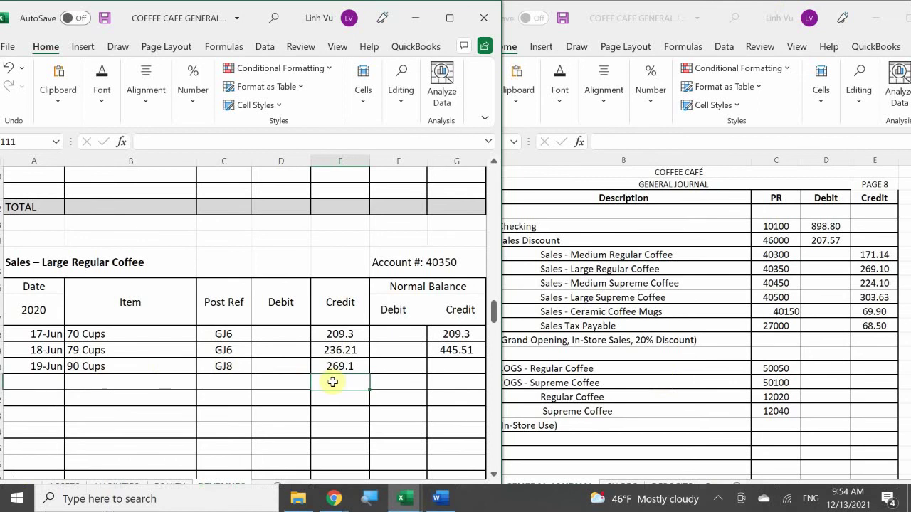
left_click(458, 349)
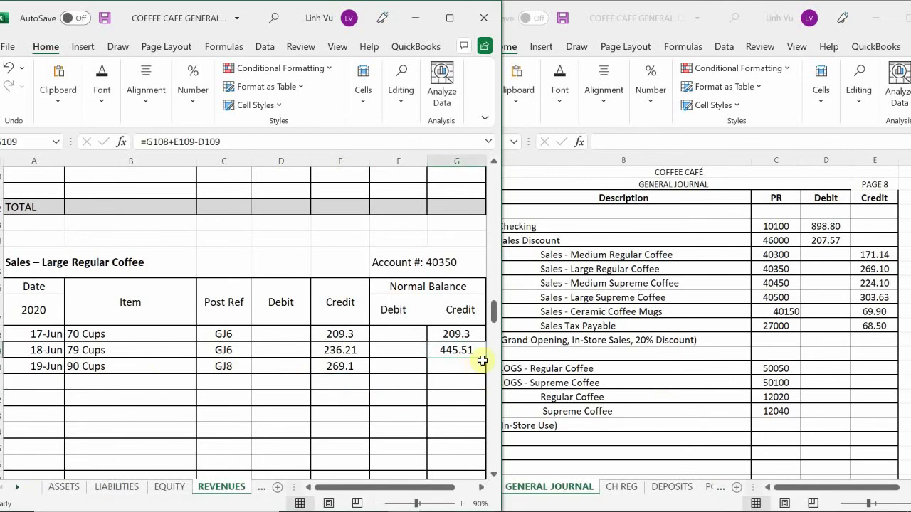
left_click_drag(486, 360, 485, 375)
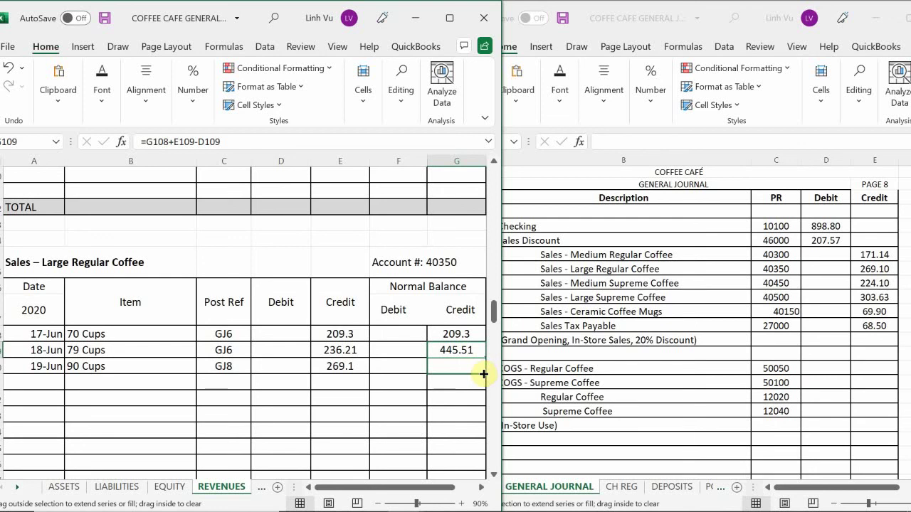
left_click_drag(487, 373, 486, 375)
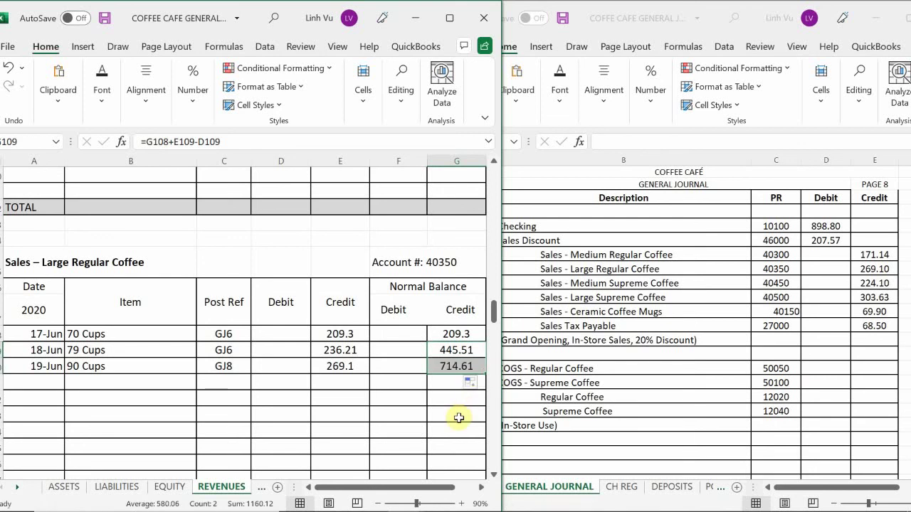
Enter the date 6/19 in the next empty row of the Sales – Medium Supreme Coffee account, cell A134.
left_click(130, 395)
scroll(131, 393, "down", 8)
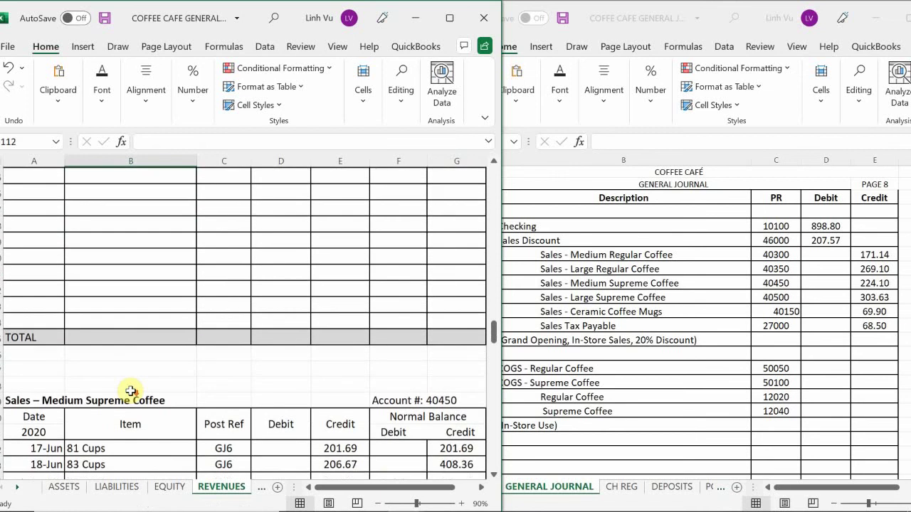
scroll(130, 390, "down", 1)
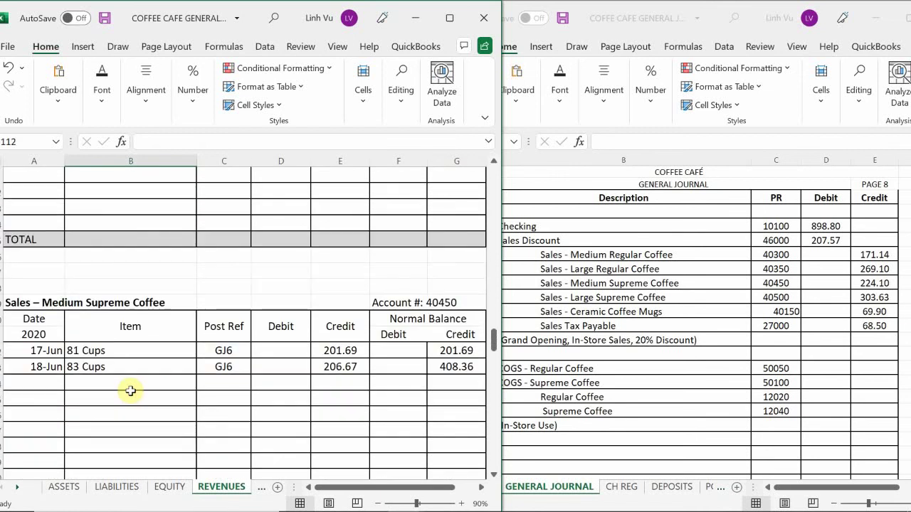
left_click(36, 383)
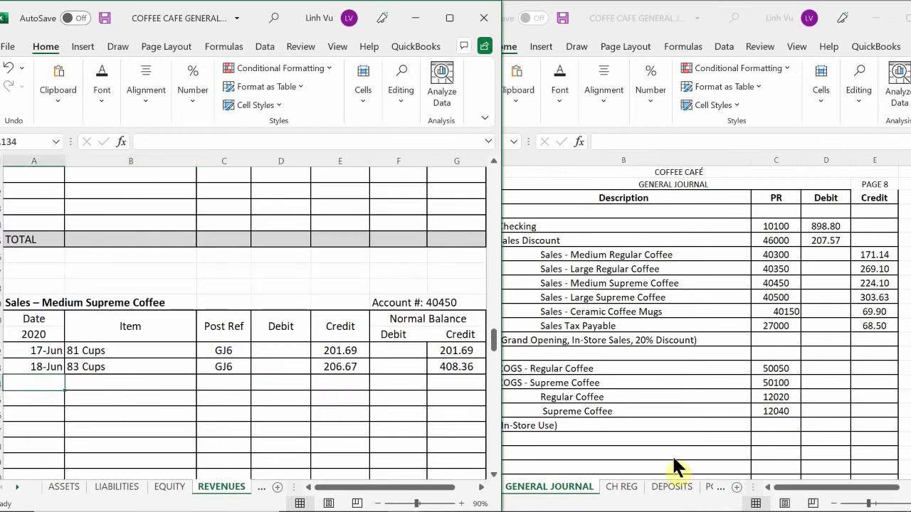
type("6/")
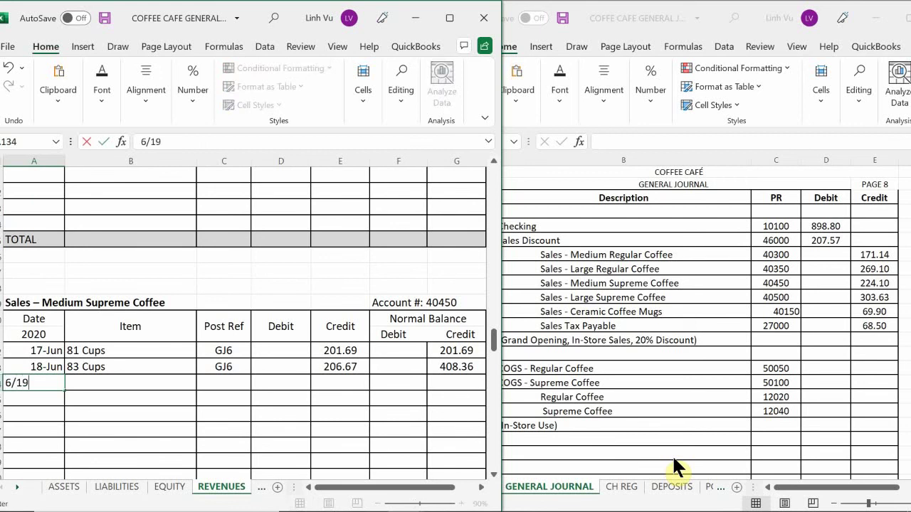
type("19")
key("Tab")
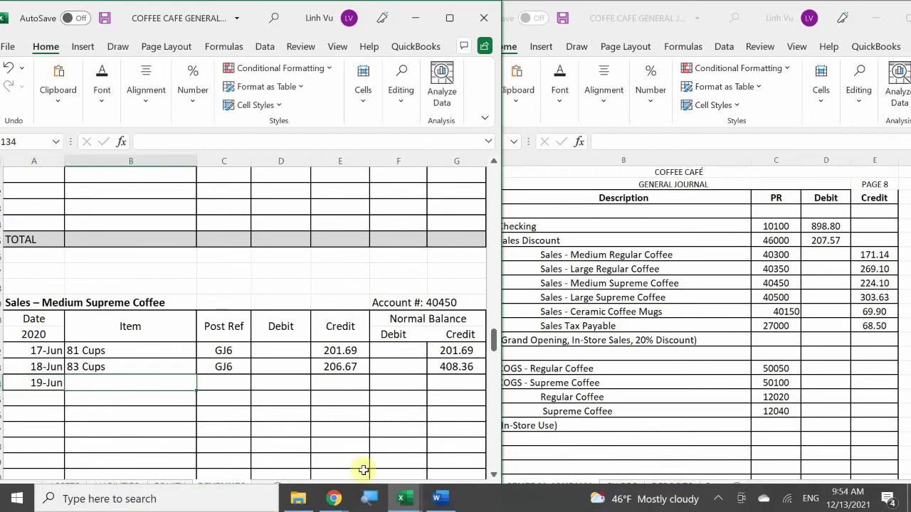
Enter 90 Cups as the item and GJ8 as the post reference in the 19-Jun Medium Supreme Coffee row.
mouse_move(458, 439)
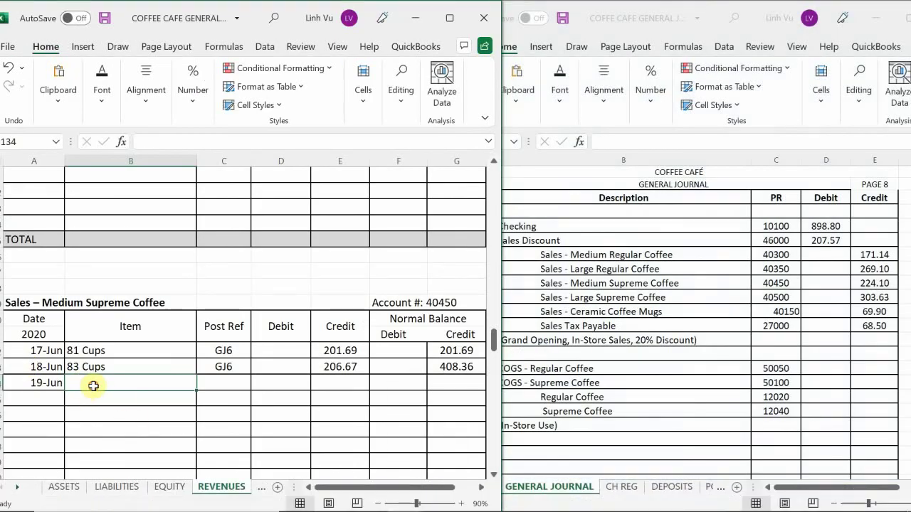
type("90")
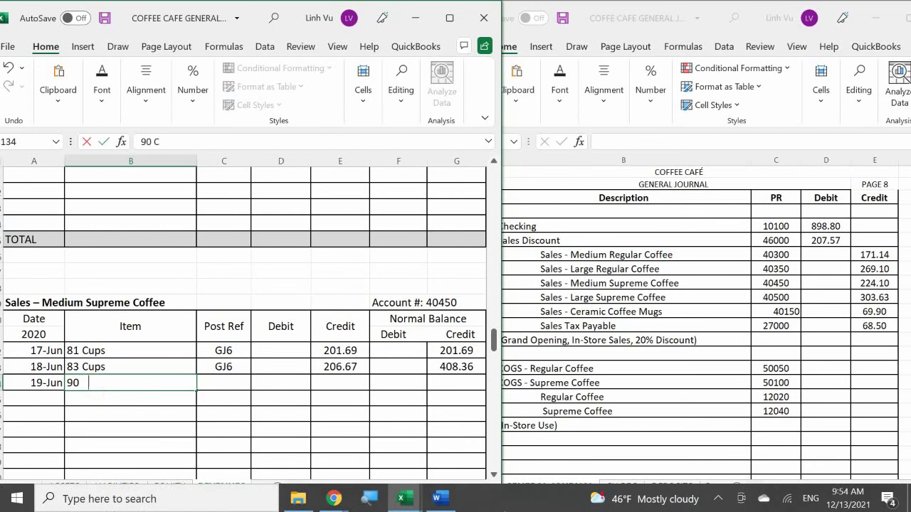
type(" Cups")
left_click(224, 383)
type("GJ6")
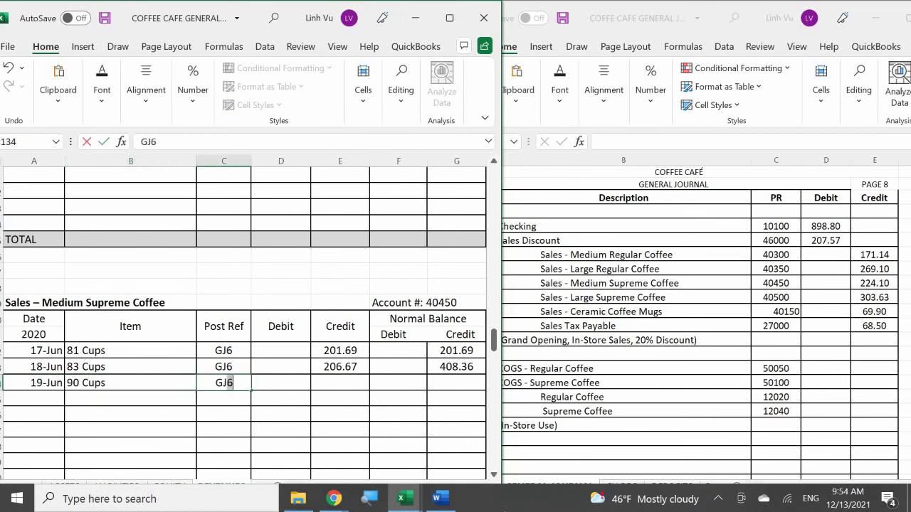
key("Tab")
key("Tab")
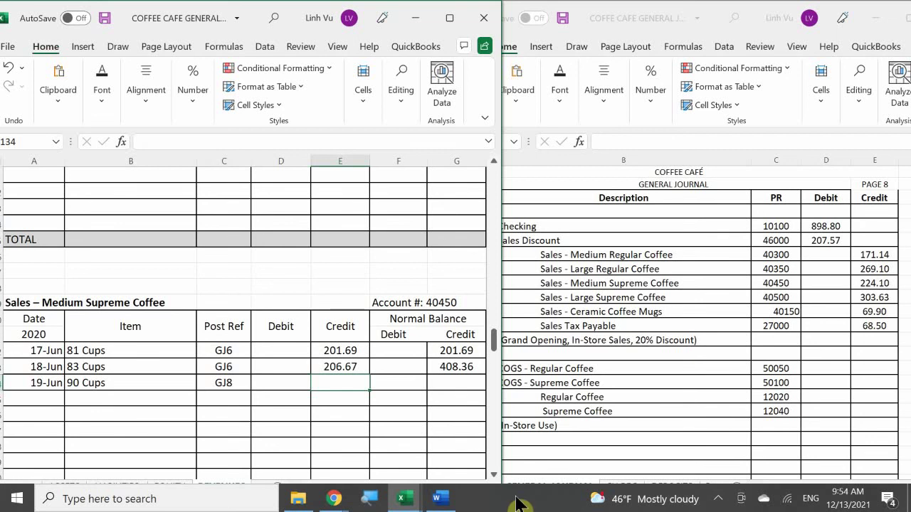
Enter a credit of 224.10 in the 19-Jun Medium Supreme Coffee row, and fill the credit balance formula from G133 down to G134.
type("224.10")
key("Return")
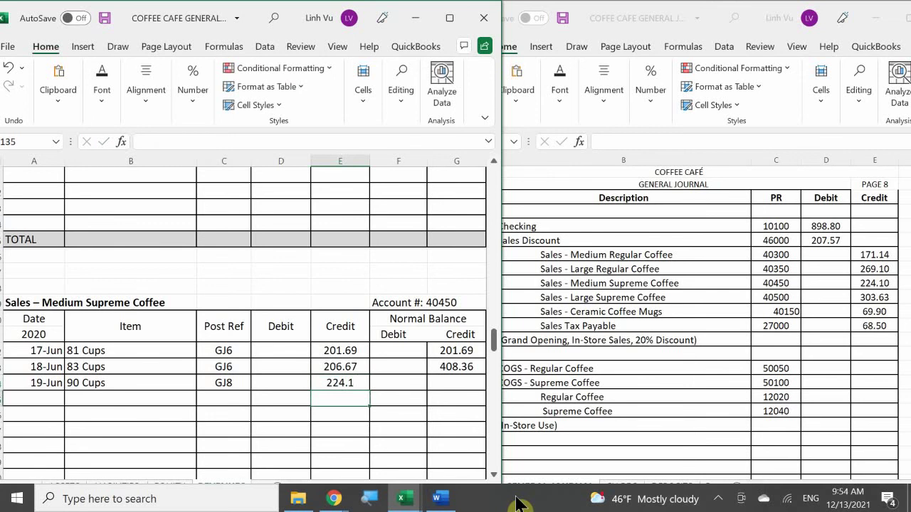
left_click(451, 365)
left_click_drag(485, 375, 483, 393)
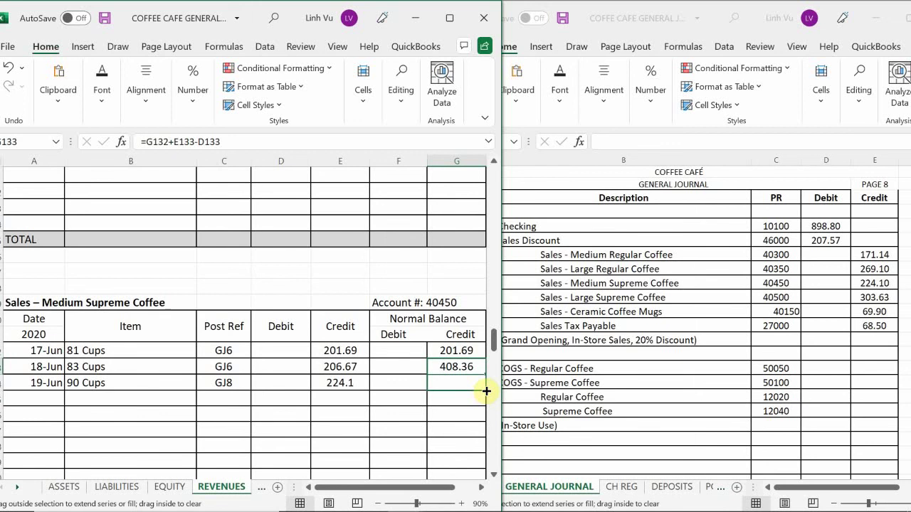
left_click_drag(486, 391, 487, 393)
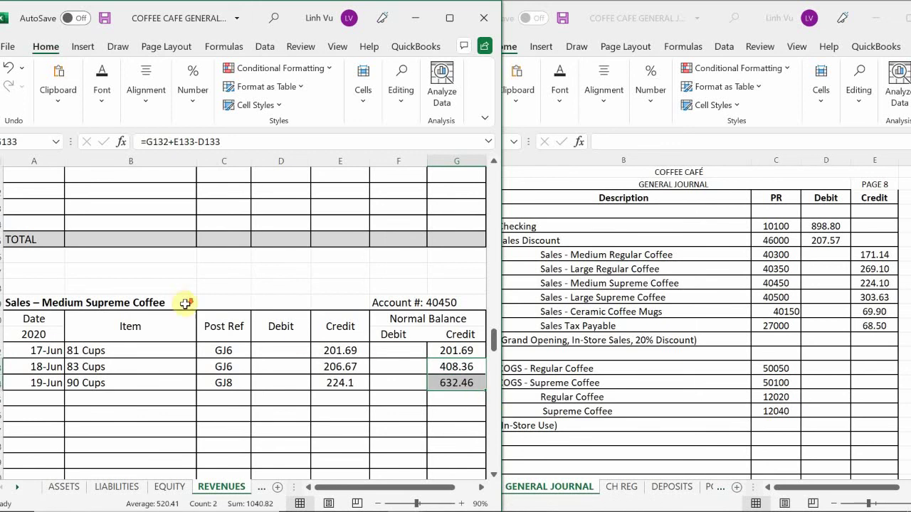
Enter the date 6/19 in the next empty row of the Sales – Large Supreme Coffee account, cell A157.
scroll(207, 298, "down", 1)
scroll(221, 295, "down", 6)
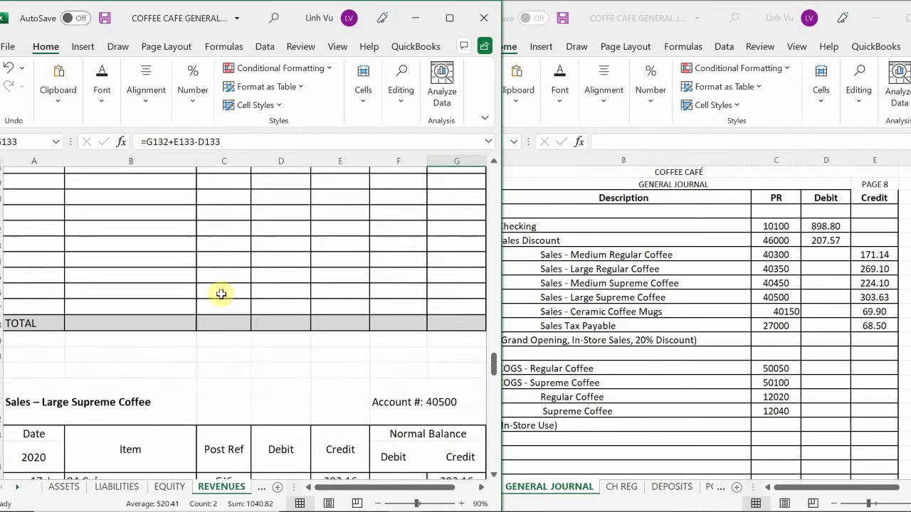
scroll(221, 295, "down", 1)
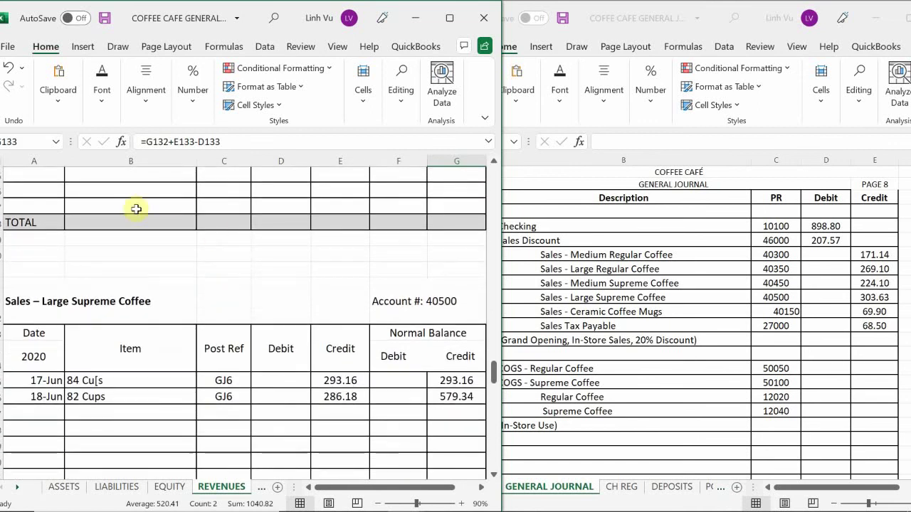
left_click(43, 418)
type("6/1")
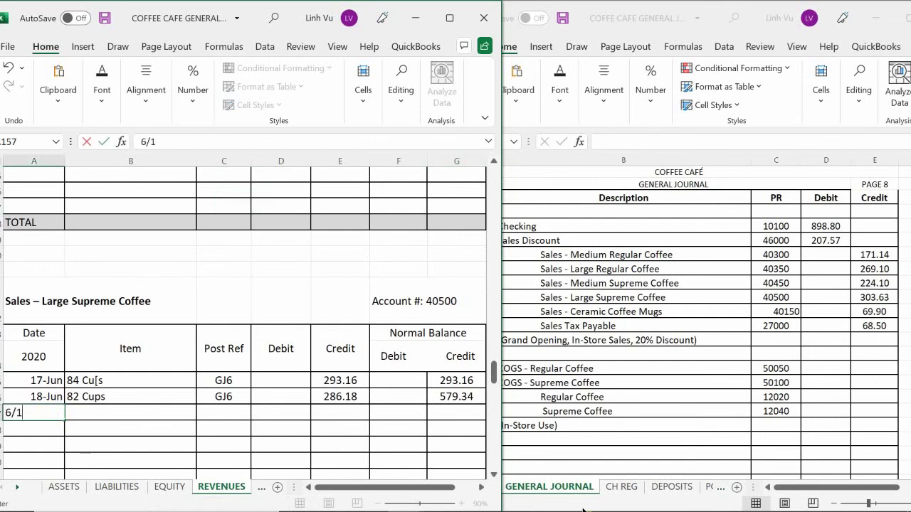
type("9")
key("Return")
key("Right")
key("Up")
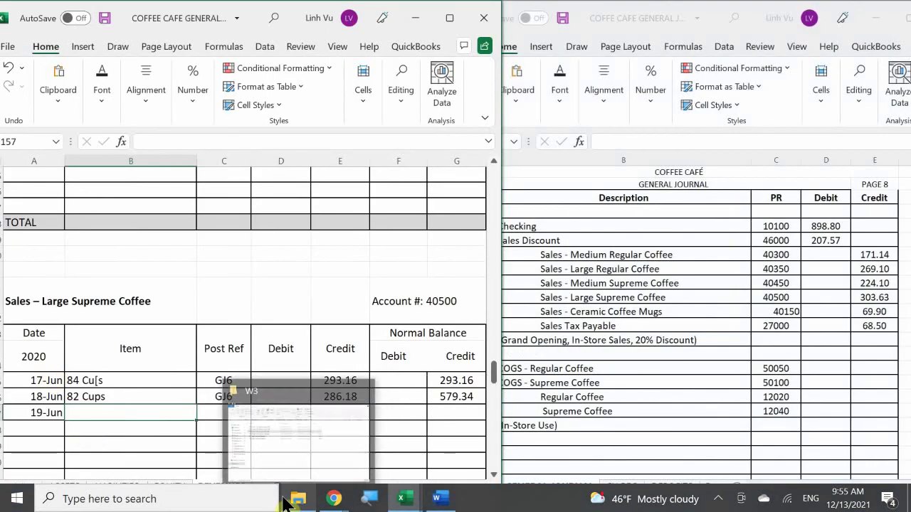
Enter 87 Cups as the item and GJ8 as the post reference in the 19-Jun Large Supreme Coffee row.
type("87")
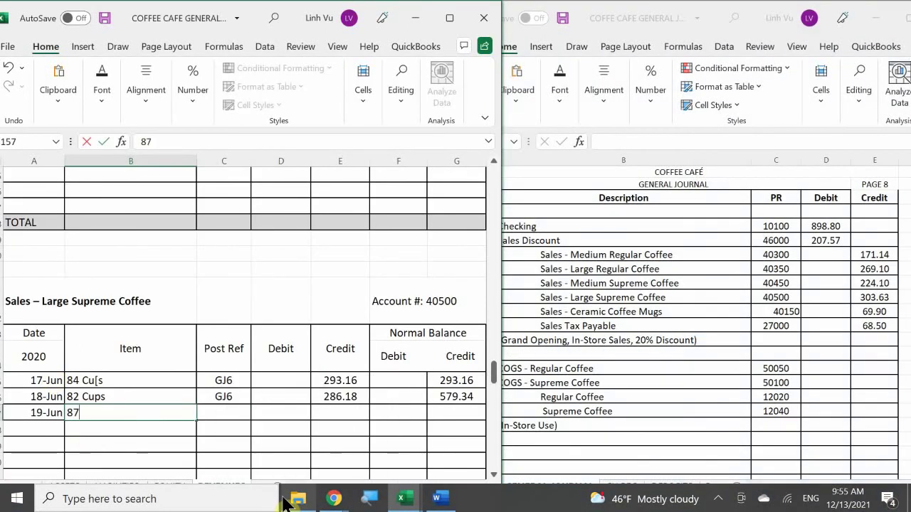
type(" Cy")
type("ps")
key("Tab")
type("GJ6")
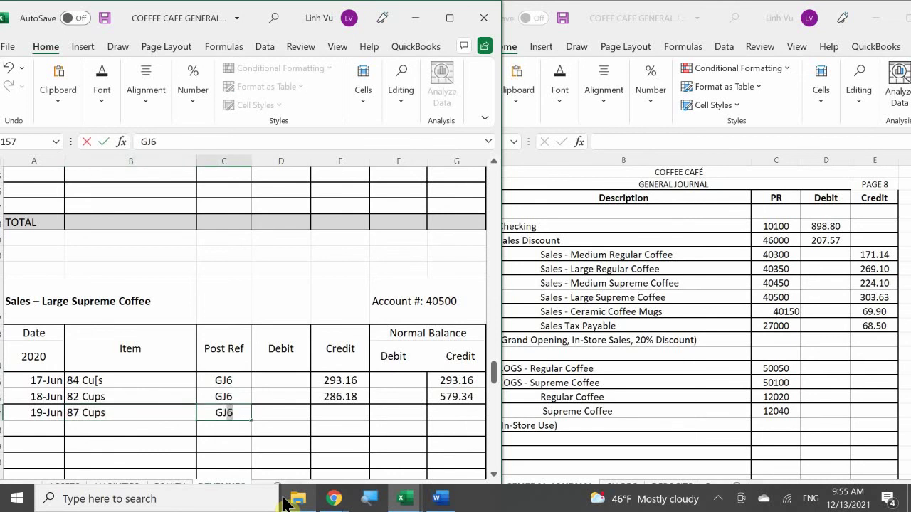
key("Tab")
key("Tab")
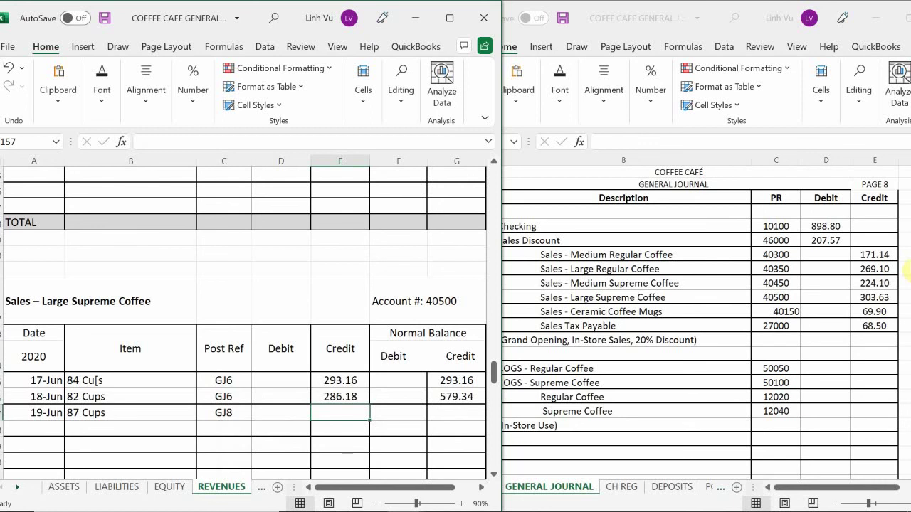
Enter a credit of 303.63 in the 19-Jun Large Supreme Coffee row, and fill the credit balance formula from G156 down to G157.
type("303.63")
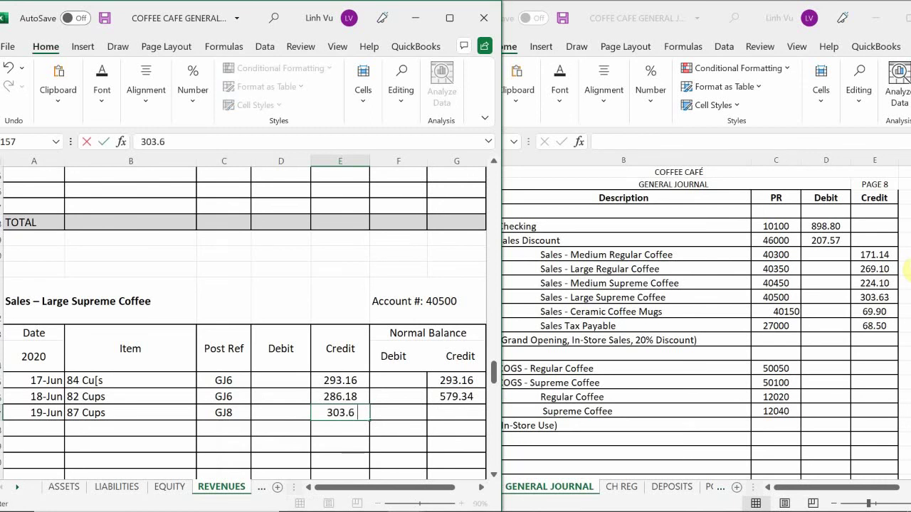
key("Return")
key("Right")
key("Right")
key("Up")
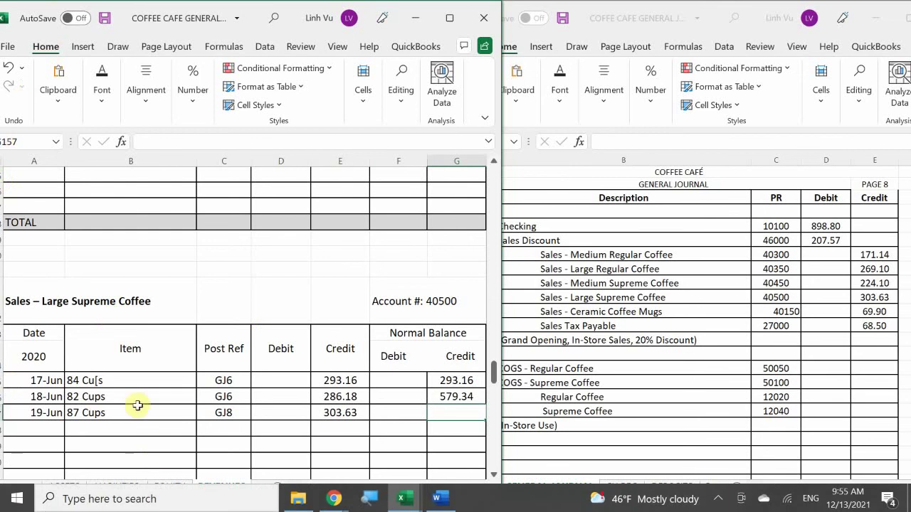
left_click(455, 397)
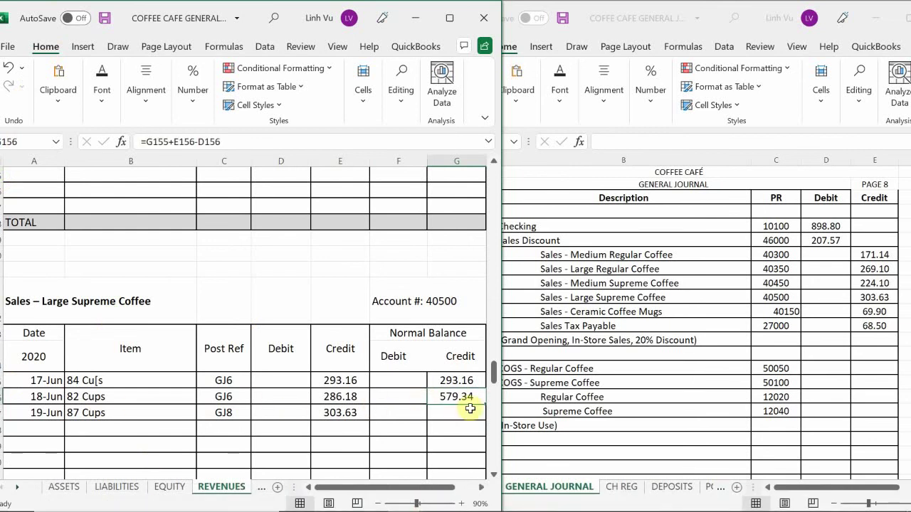
left_click_drag(484, 406, 486, 418)
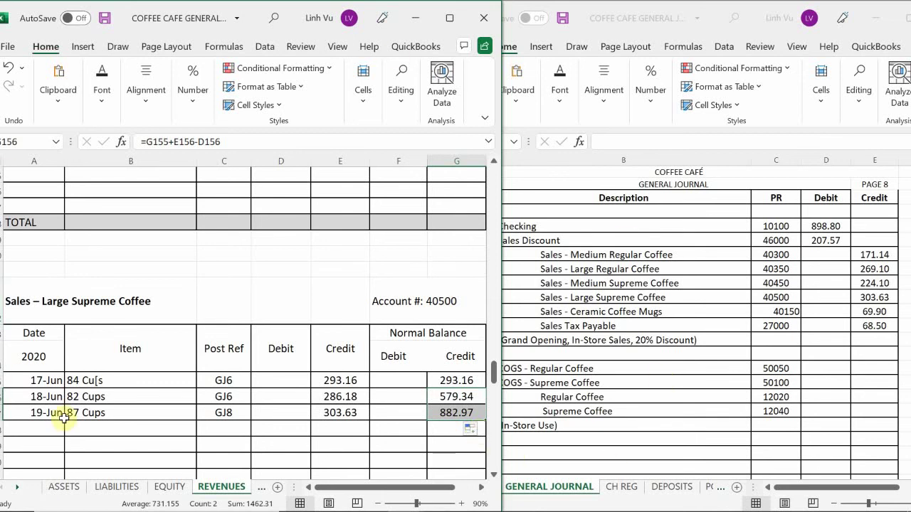
Enter the date 6/19 in the next empty row of the Sales – Ceramic Coffee Mugs account, cell A56.
left_click(104, 427)
scroll(106, 425, "up", 15)
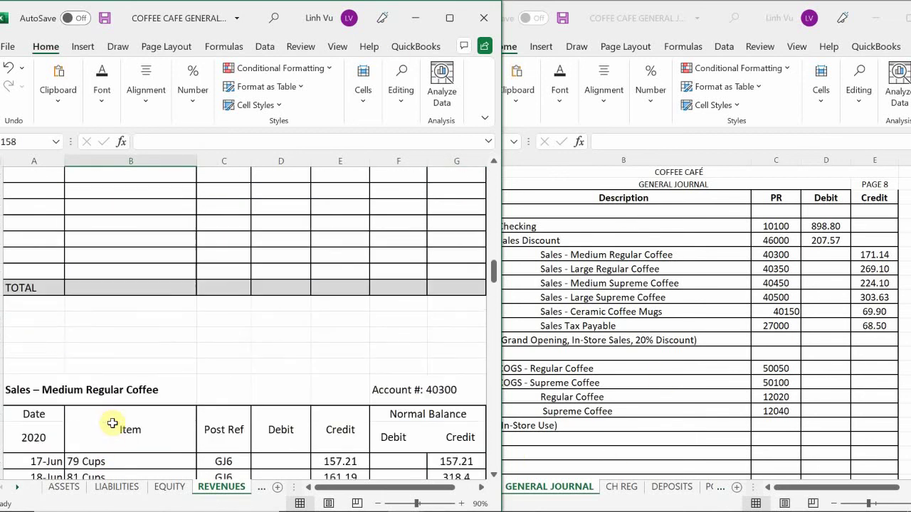
scroll(113, 424, "up", 6)
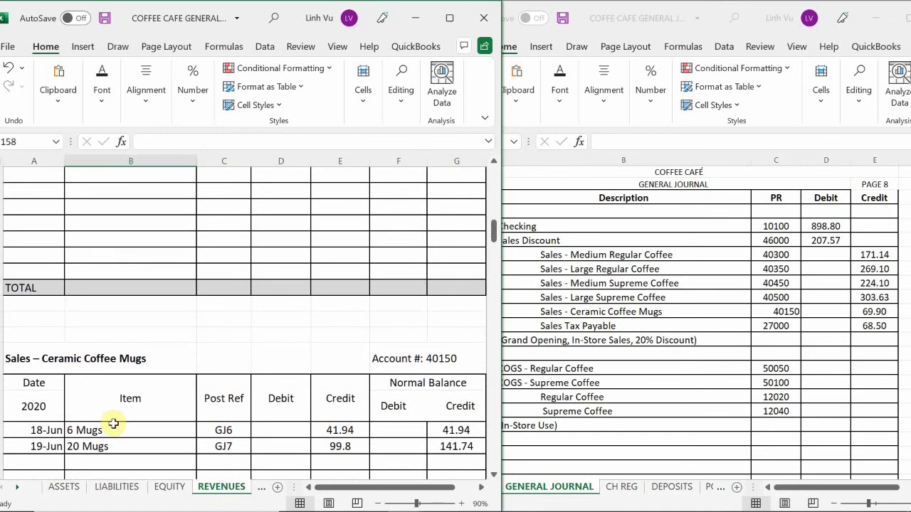
scroll(114, 422, "down", 2)
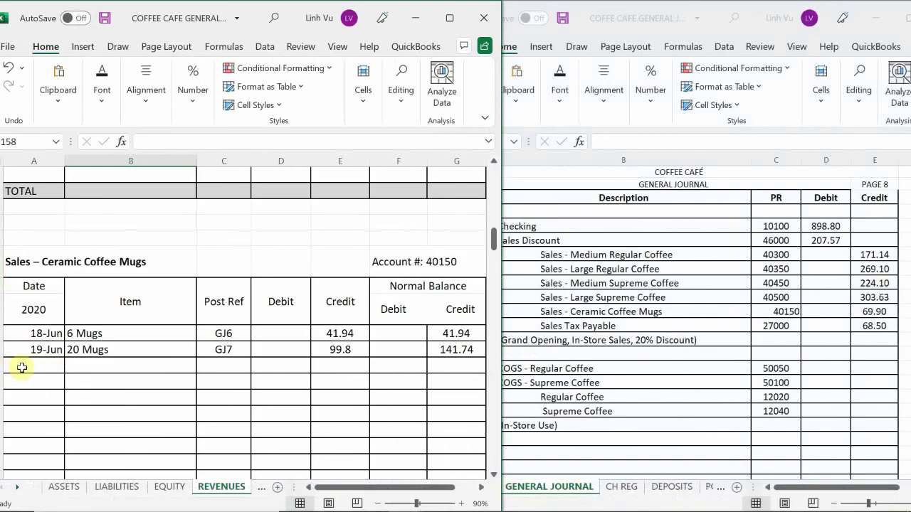
left_click(24, 367)
type("6/")
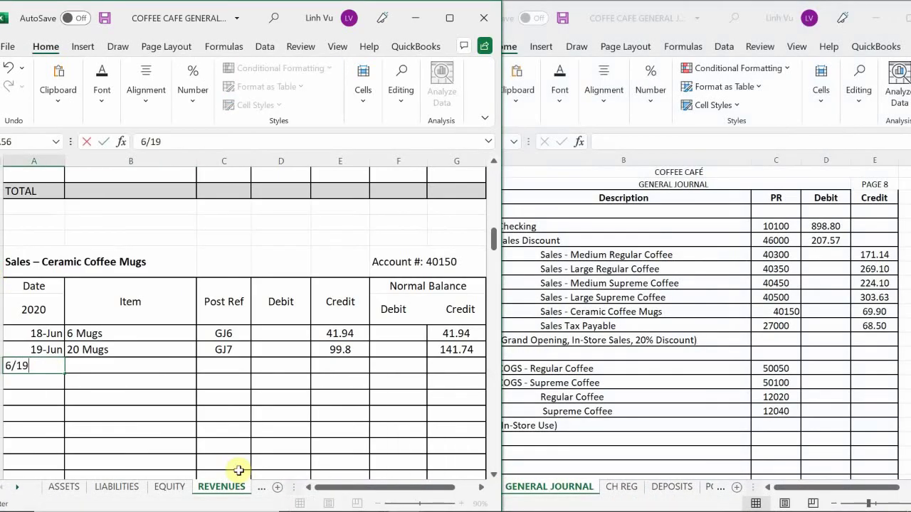
type("19")
key("Tab")
Enter 10 Mugs as the item and GJ8 as the post reference in the new 19-Jun Ceramic Coffee Mugs row.
type("10")
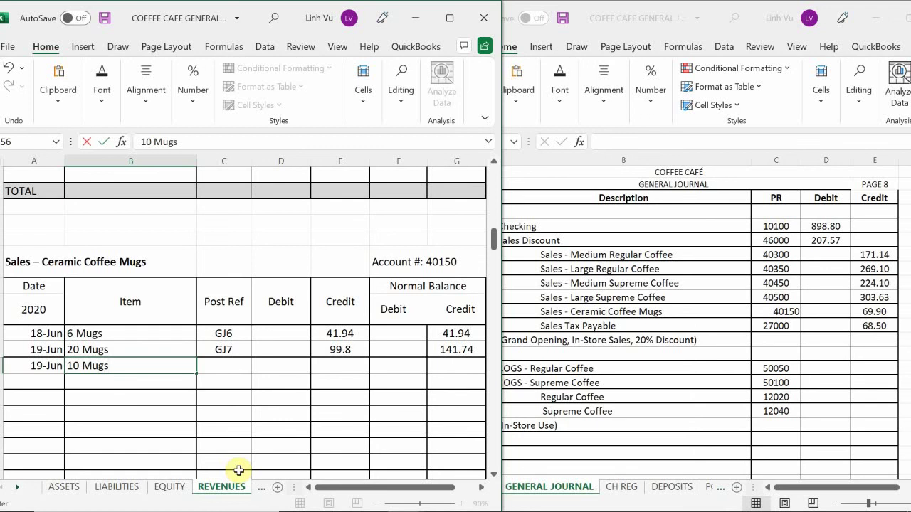
key("Tab")
type("GJ8")
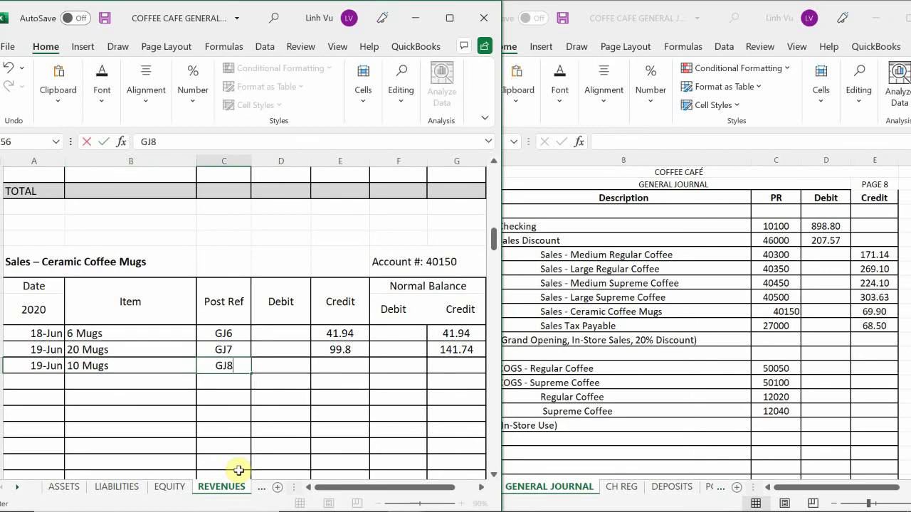
key("Tab")
key("Tab")
Enter a credit of 69.90 in the 10 Mugs row of Ceramic Coffee Mugs, and fill the credit balance formula from G55 down to G56.
type("69.90")
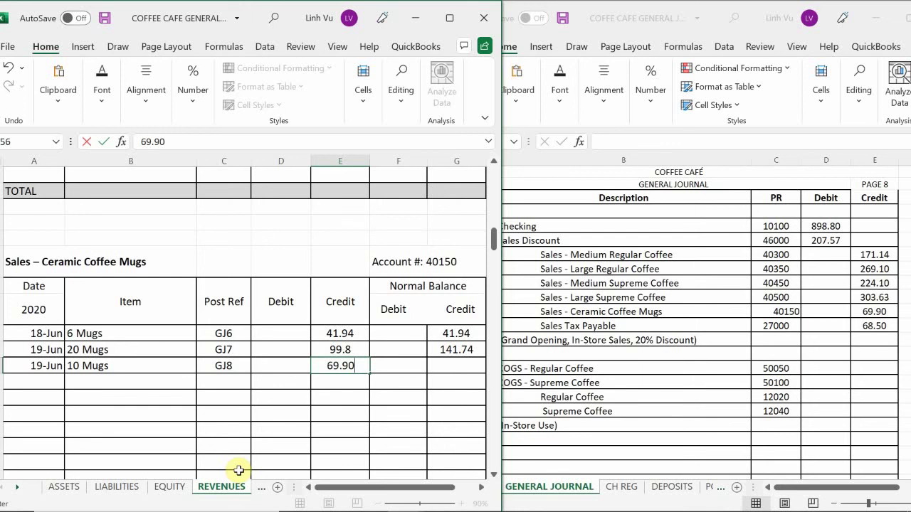
key("Return")
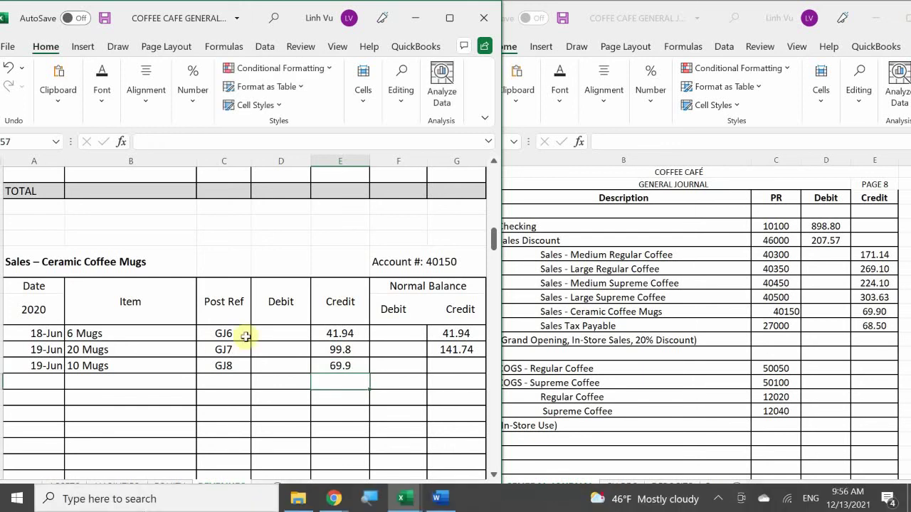
left_click(453, 349)
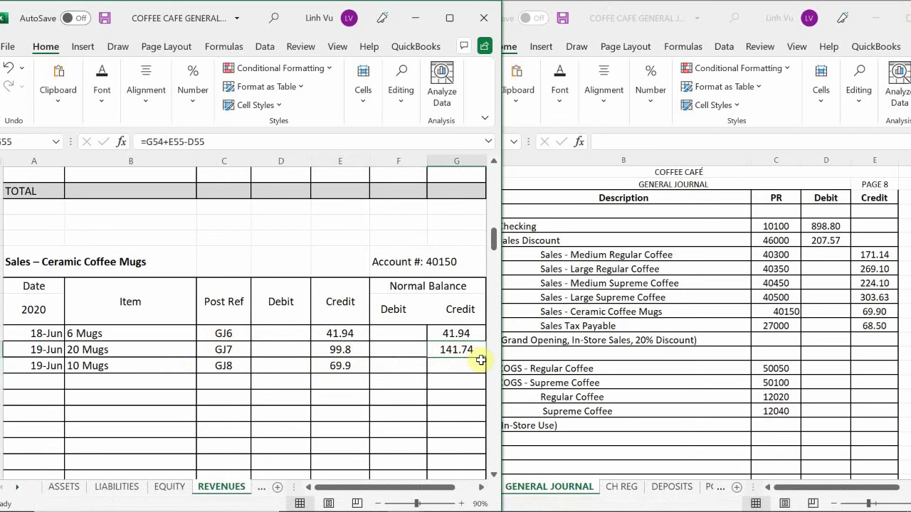
left_click_drag(485, 358, 485, 371)
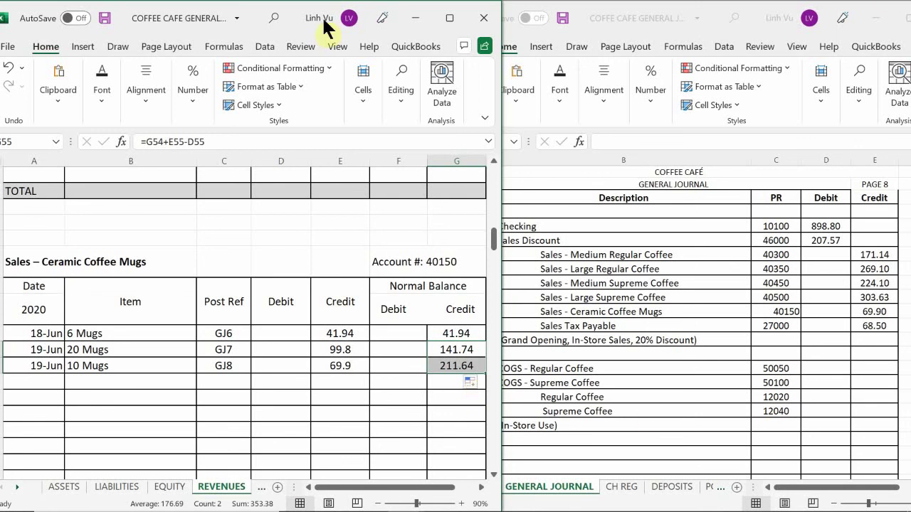
Enter the date 6/19 in the next empty row of the Sales Tax Payable account on the LIABILITIES sheet, cell A224.
left_click(124, 489)
scroll(145, 399, "down", 20)
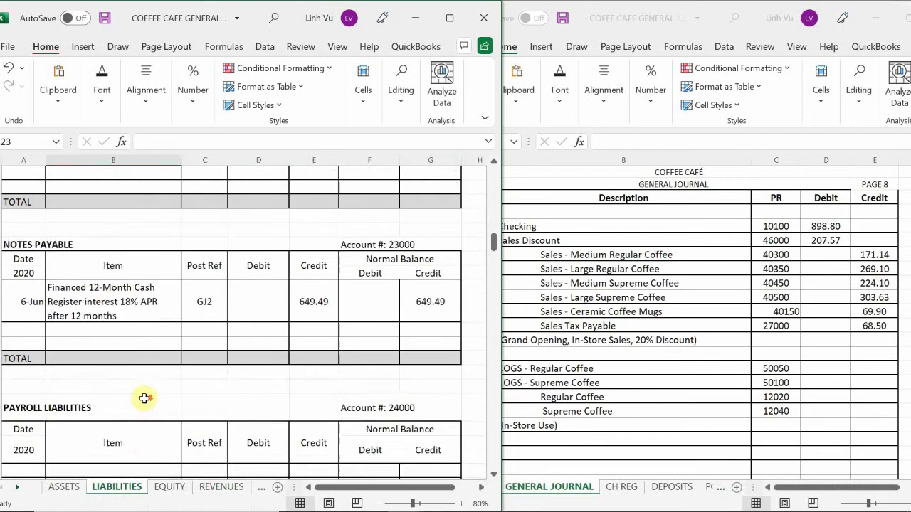
scroll(101, 397, "down", 20)
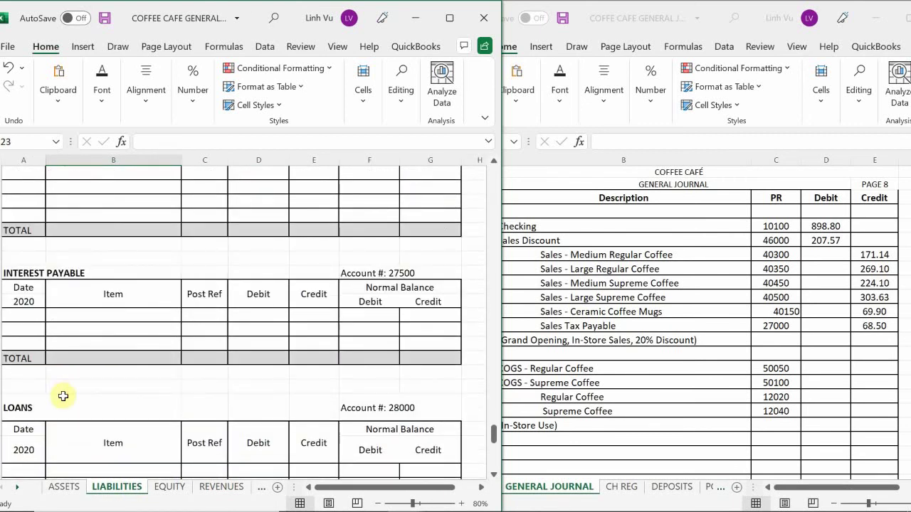
scroll(63, 396, "down", 10)
scroll(62, 399, "up", 9)
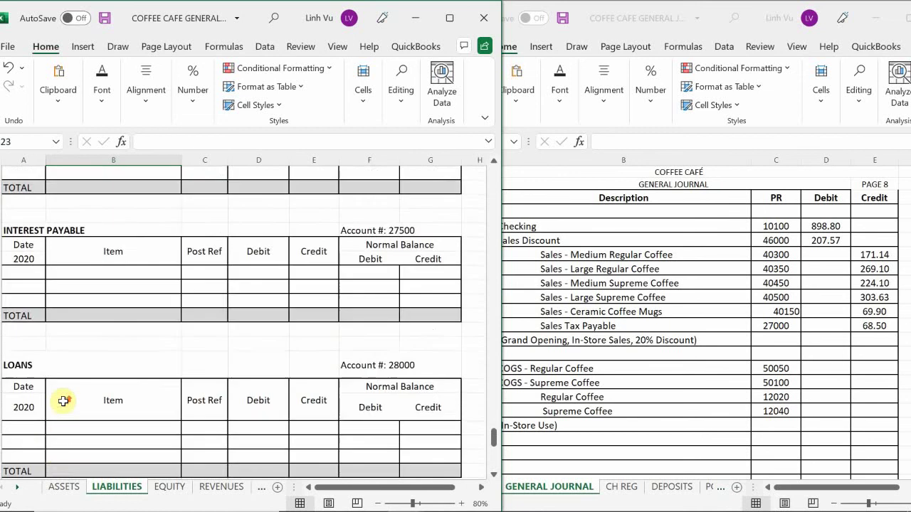
scroll(63, 401, "up", 8)
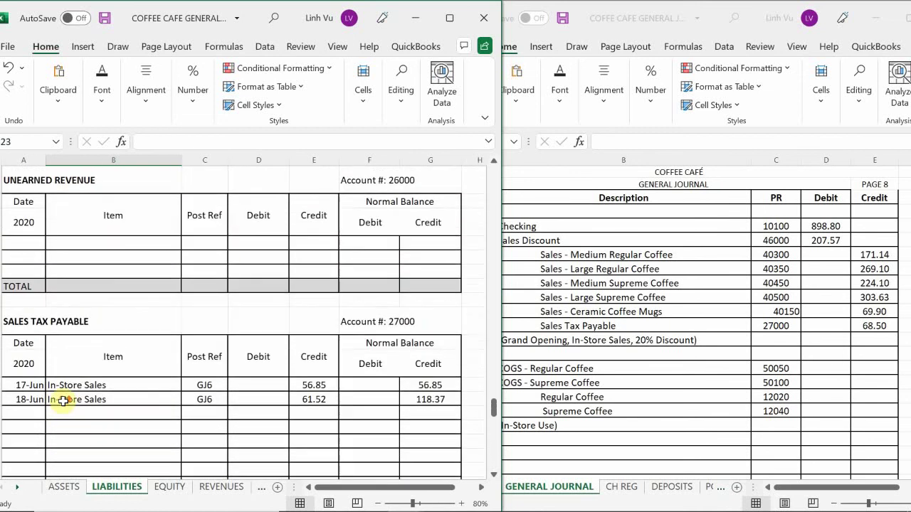
left_click(26, 418)
type("6/19")
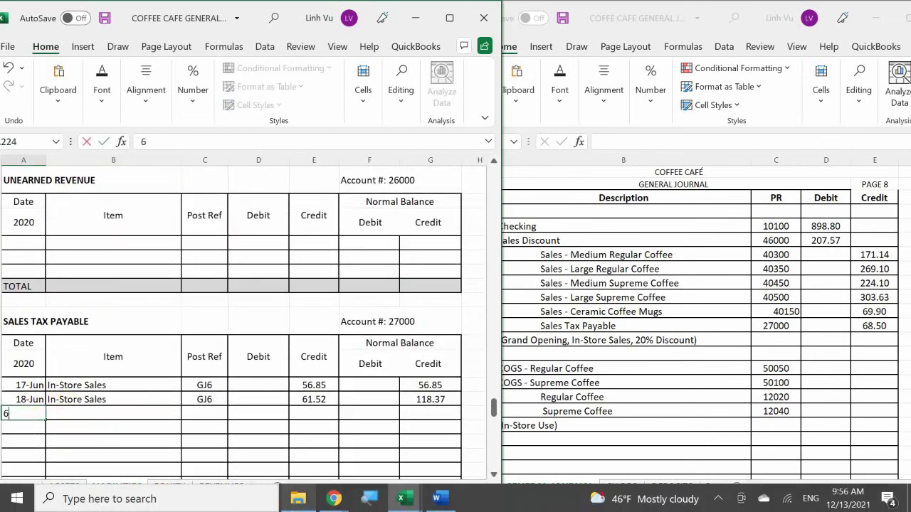
key("Return")
Reference the In-Store Sales item from the row above and enter GJ8 as the post reference in the 19-Jun Sales Tax Payable row.
left_click(114, 413)
type("=")
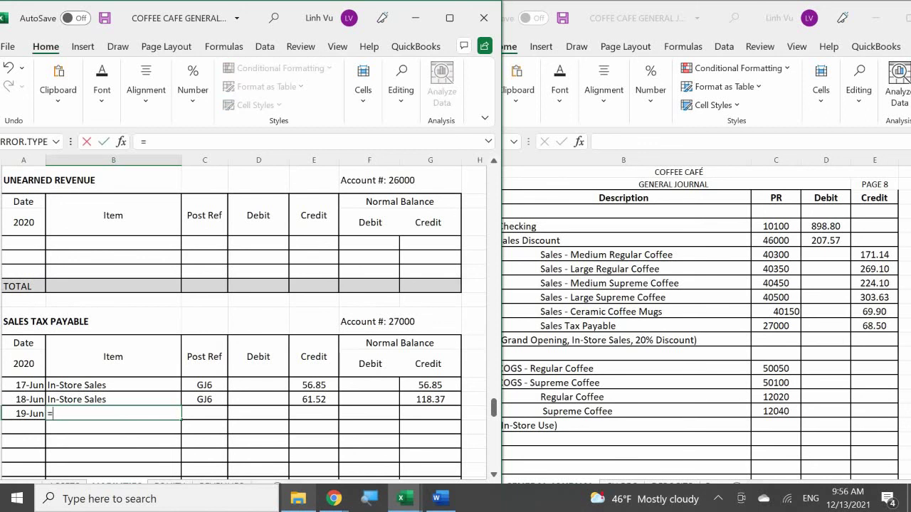
left_click(113, 399)
key("Return")
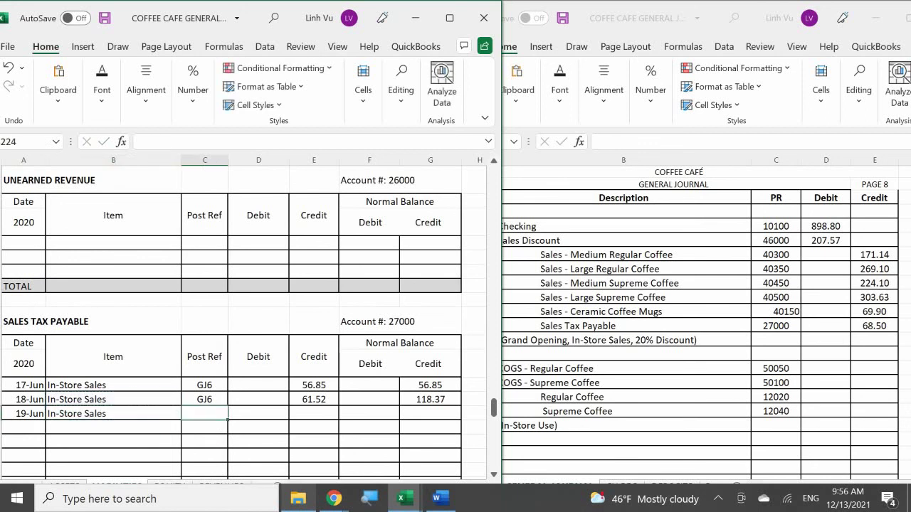
type("GJ6")
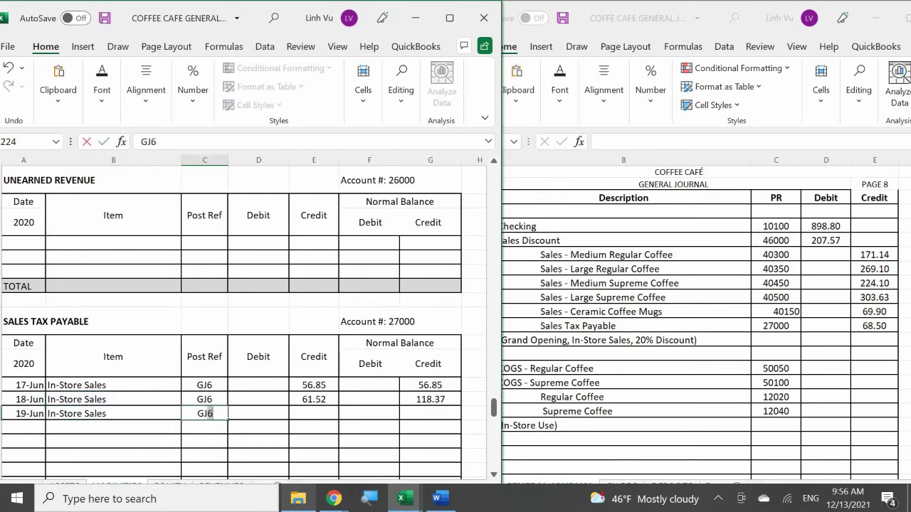
key("BackSpace")
type("8")
key("Tab")
key("Tab")
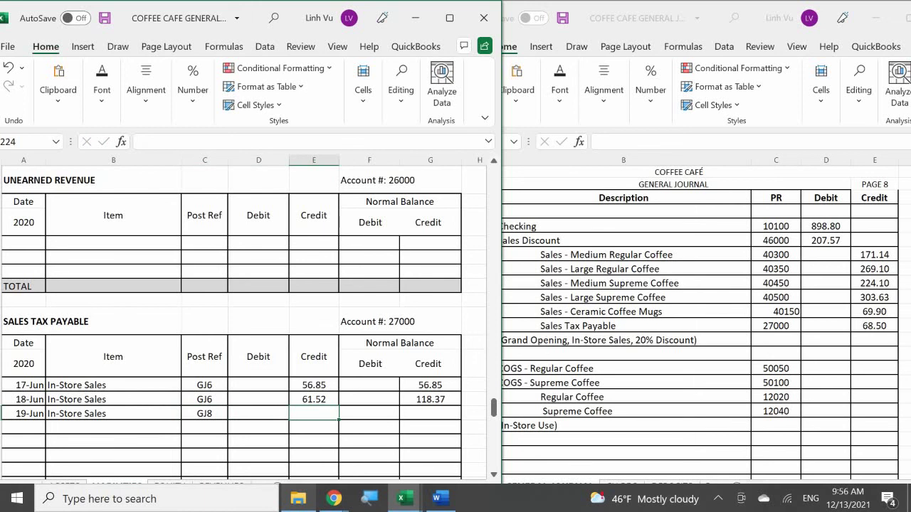
Enter a credit of 68.50 in the 19-Jun Sales Tax Payable row, and fill the credit balance formula from G223 down to G224.
mouse_move(317, 506)
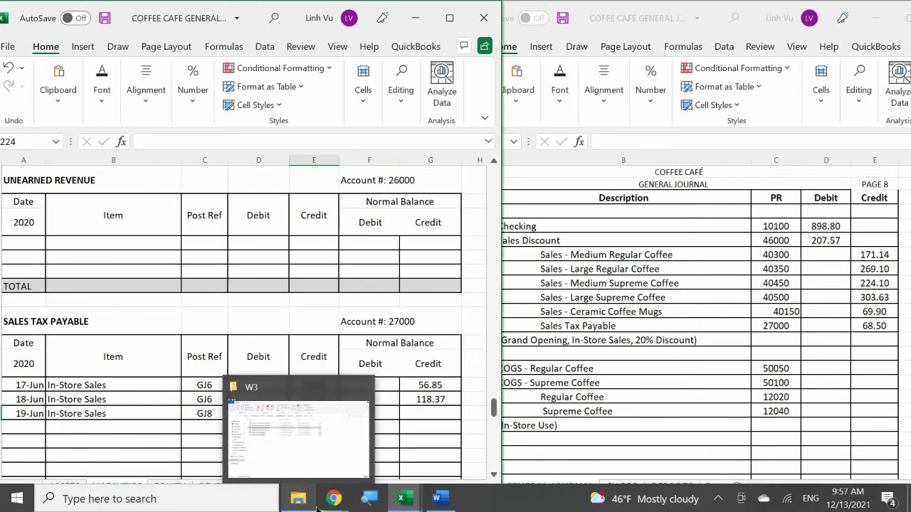
type("68.")
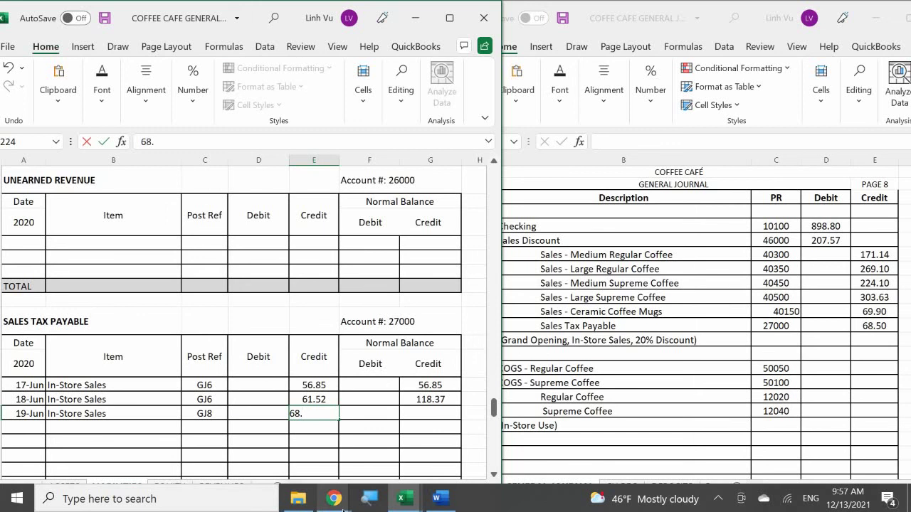
type("50")
key("Return")
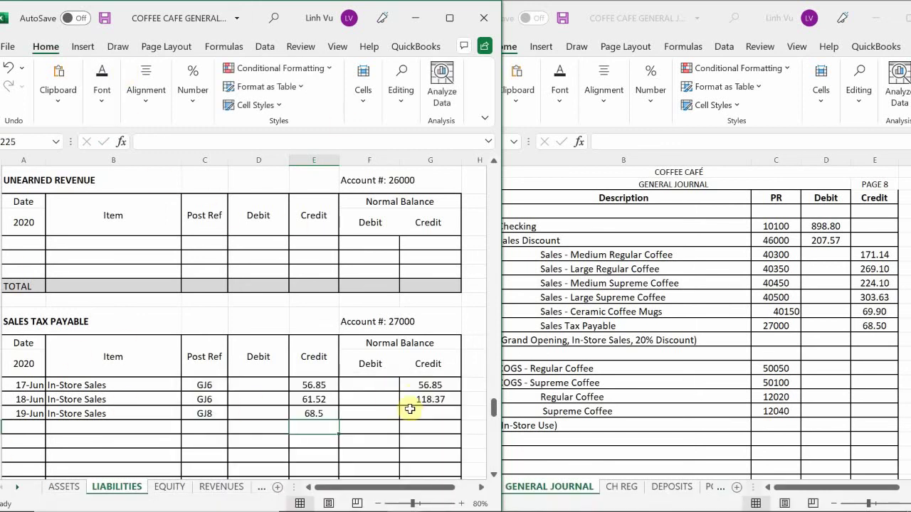
left_click(430, 401)
left_click_drag(460, 407, 461, 420)
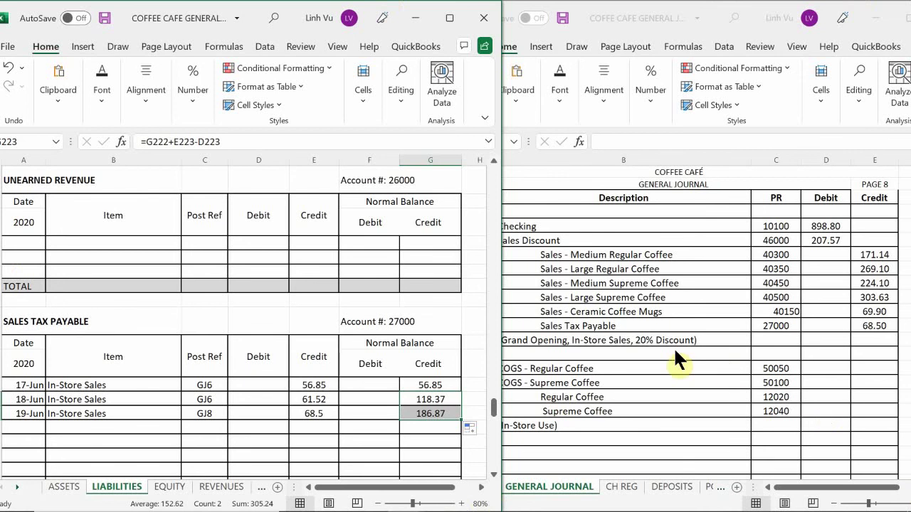
Review the 19-Jun entries on journal page 8, and read the bank deposit and in-store use instructions in the Word scenario document.
left_click(615, 353)
scroll(623, 359, "down", 2)
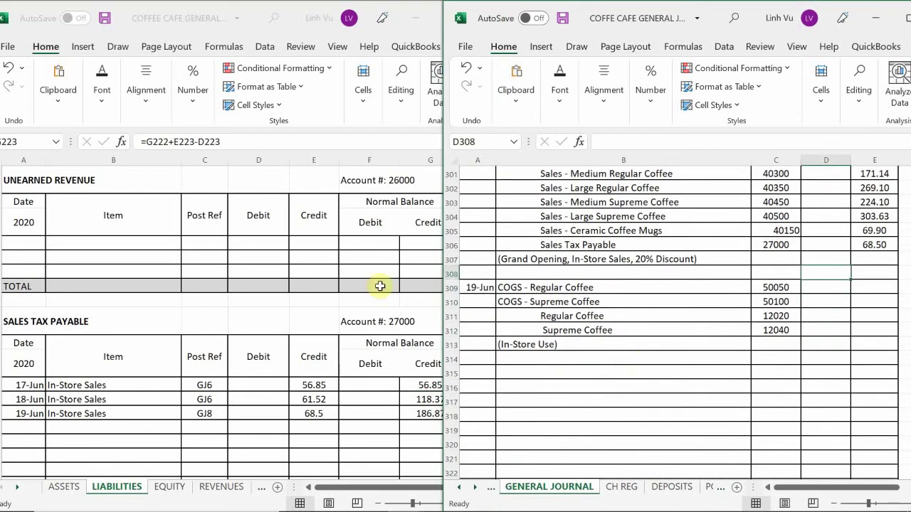
scroll(554, 306, "up", 1)
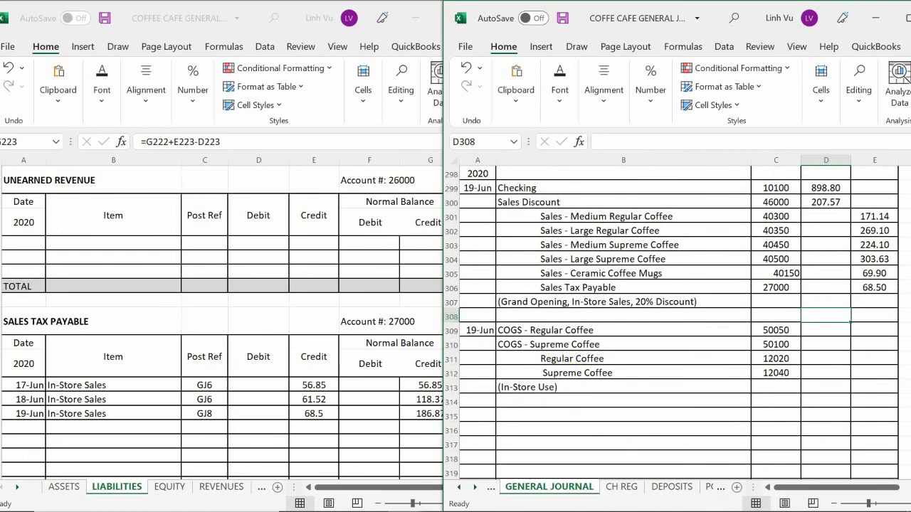
mouse_move(420, 508)
mouse_move(446, 502)
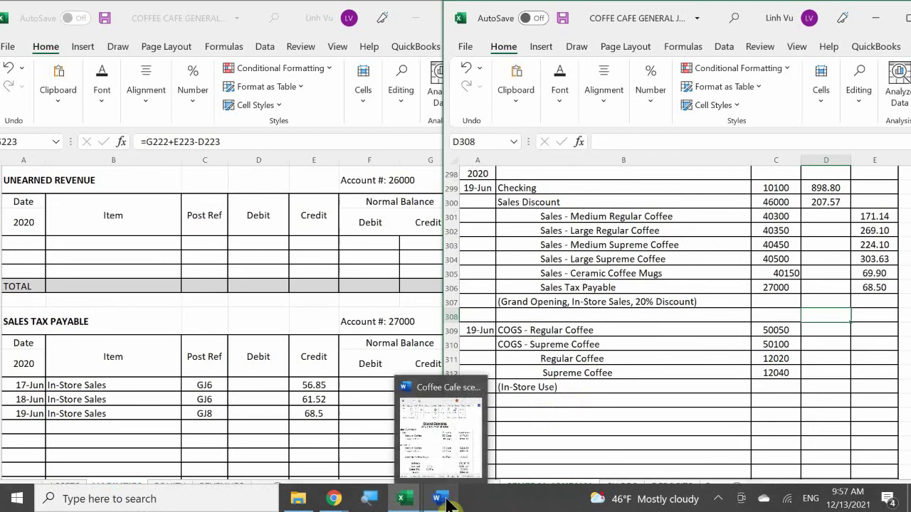
left_click(450, 448)
scroll(270, 307, "down", 8)
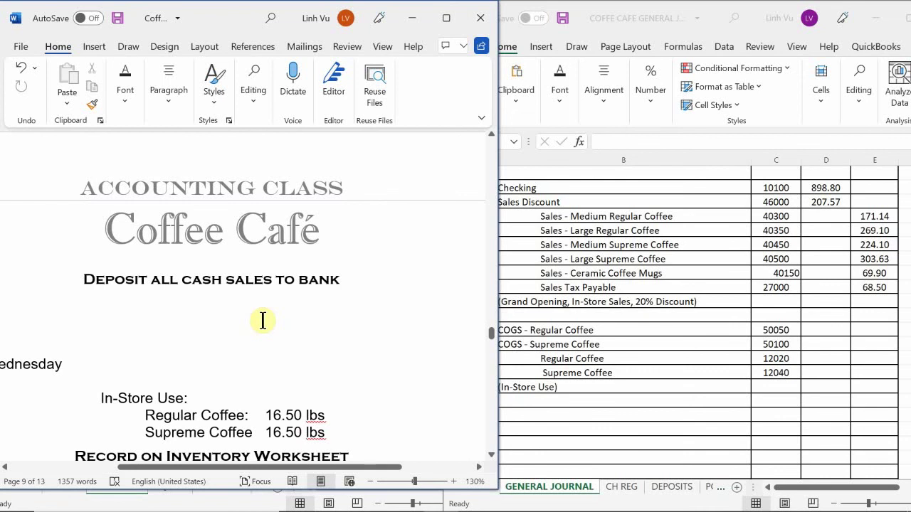
scroll(262, 321, "up", 3)
scroll(262, 321, "down", 4)
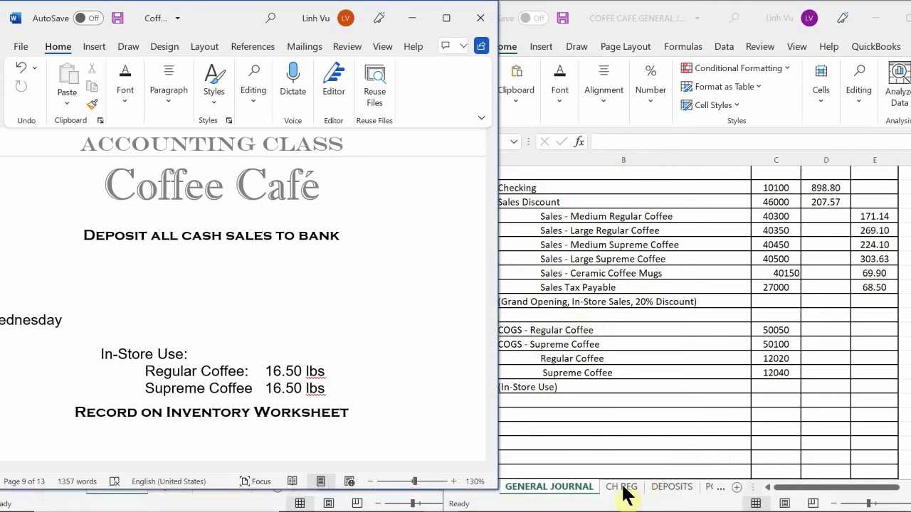
Switch to the journal workbook in Excel and enter a receipt of 898.80 in cell A9 of the DEPOSITS sheet.
left_click(662, 493)
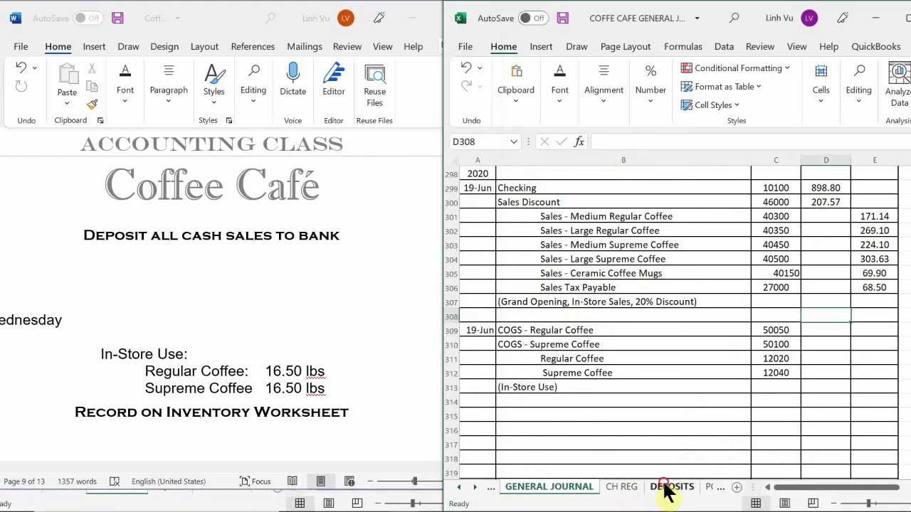
left_click(665, 488)
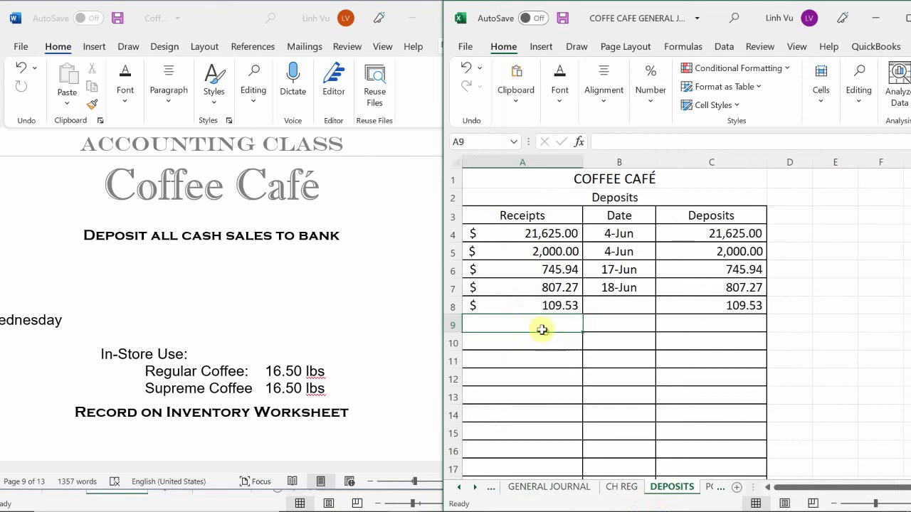
type("898.80")
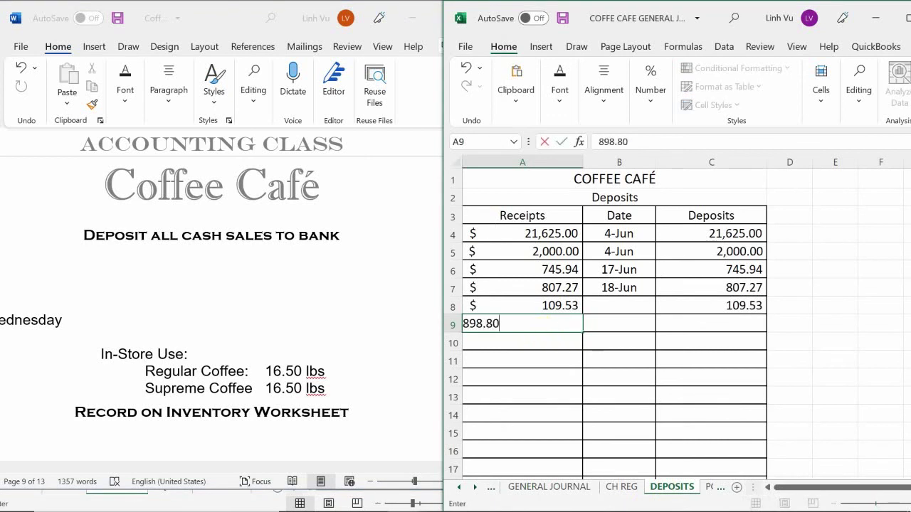
key("Return")
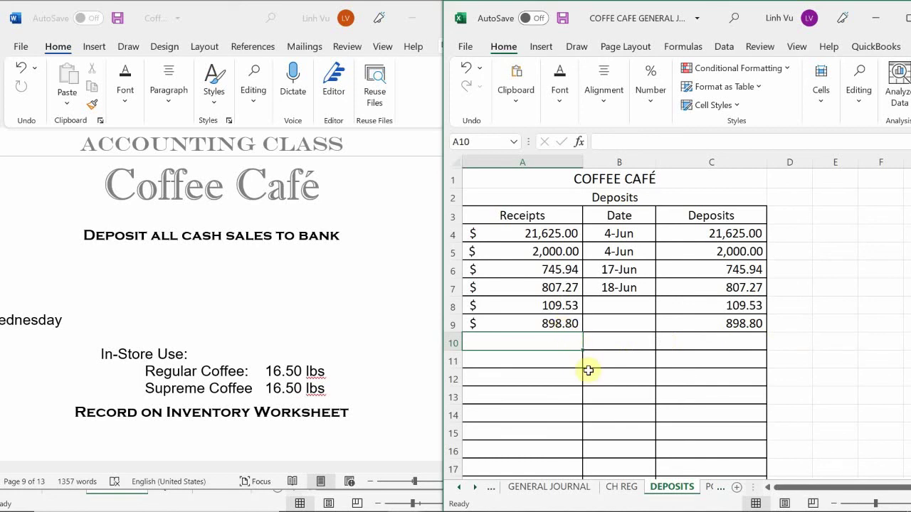
Clear the deposit amounts in C8 and C9 beside the 109.53 and 898.80 receipts.
left_click(710, 311)
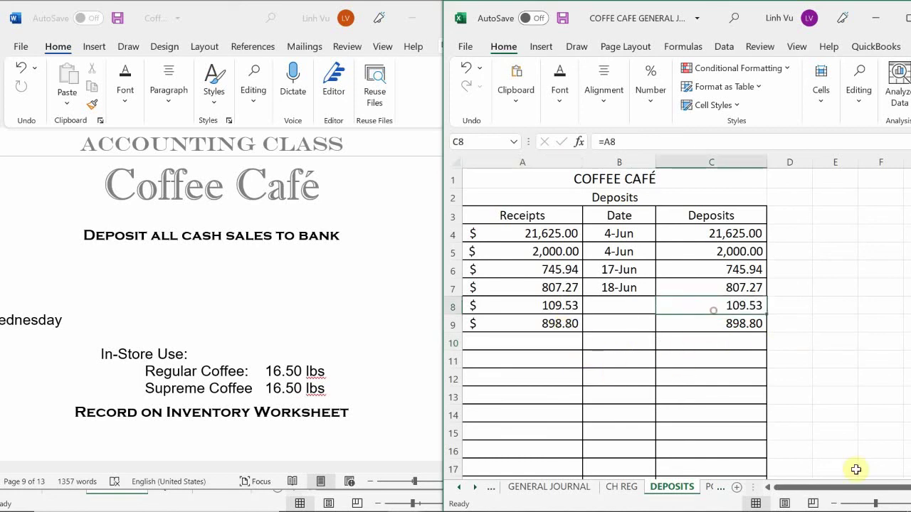
key("Delete")
key("Down")
key("Delete")
key("Down")
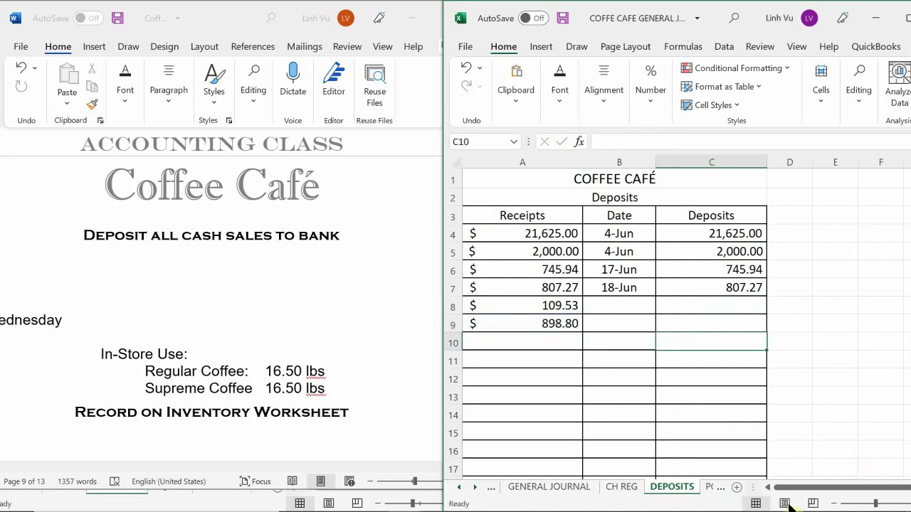
Check the 19-Jun sales entry on journal page 8, and enter 6/19 as the deposit date in B9 of the DEPOSITS sheet.
left_click(545, 490)
scroll(706, 379, "up", 2)
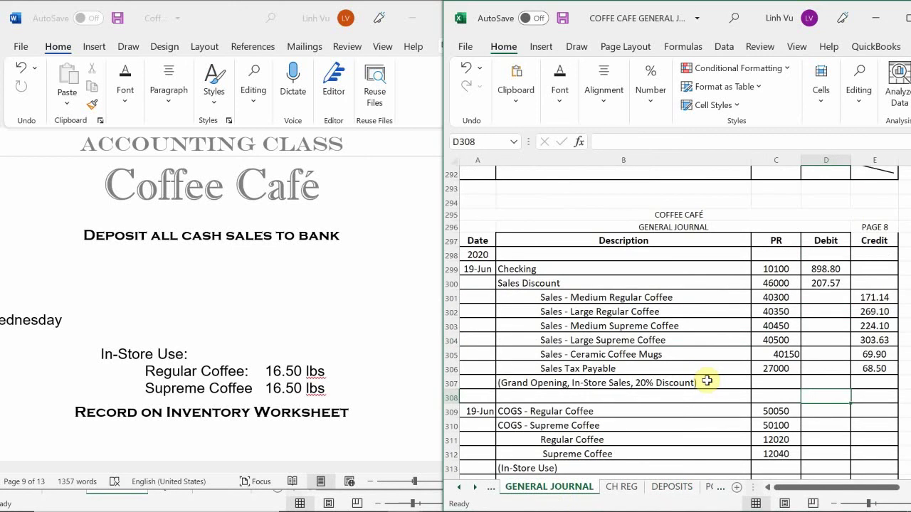
scroll(706, 381, "down", 2)
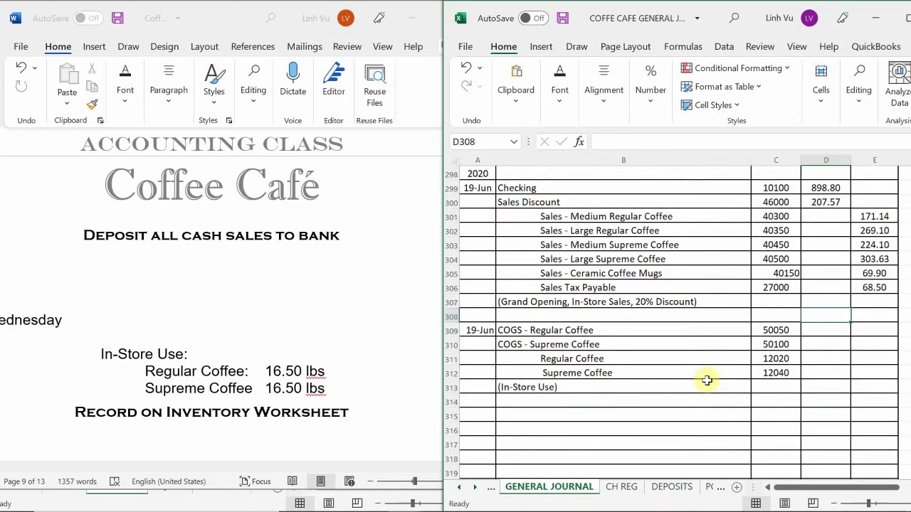
scroll(707, 381, "up", 1)
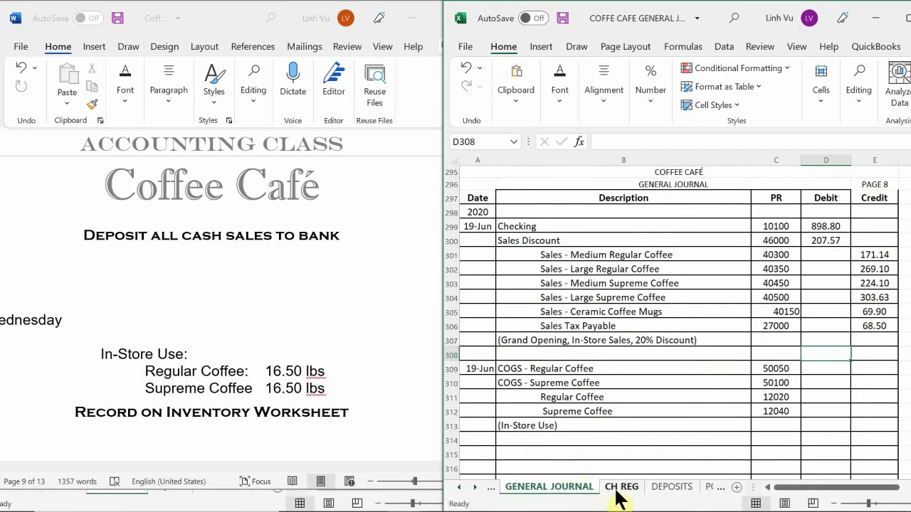
left_click(658, 484)
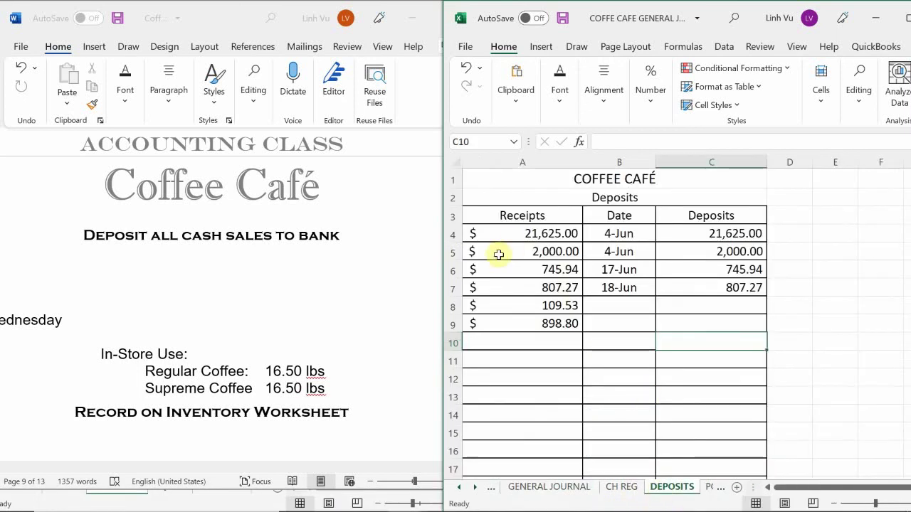
left_click(612, 327)
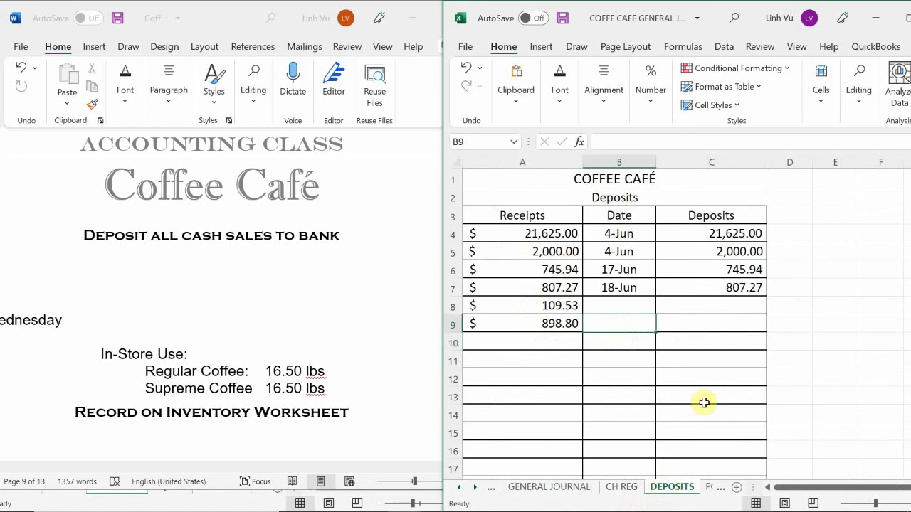
type("6")
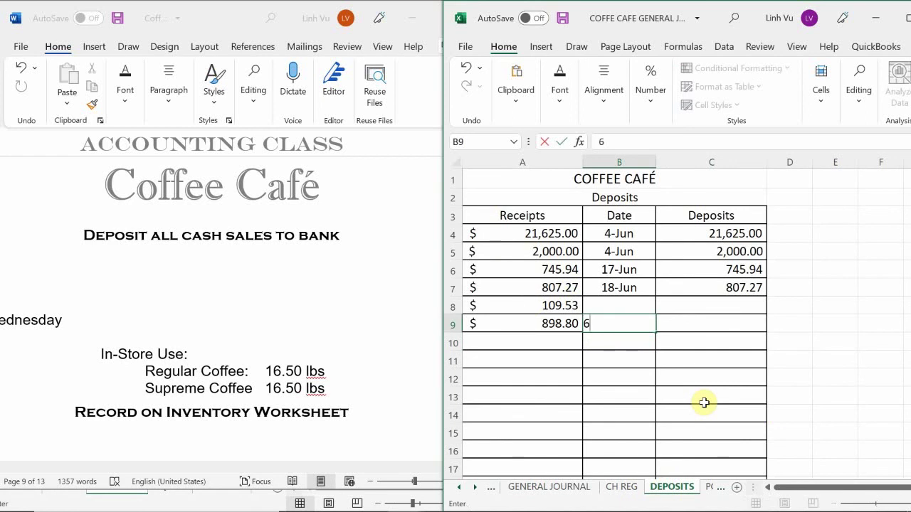
type("/19")
key("Return")
Enter the formula =A8+A9 in C9 to combine the last two receipts into the 19-Jun deposit.
key("Right")
key("Up")
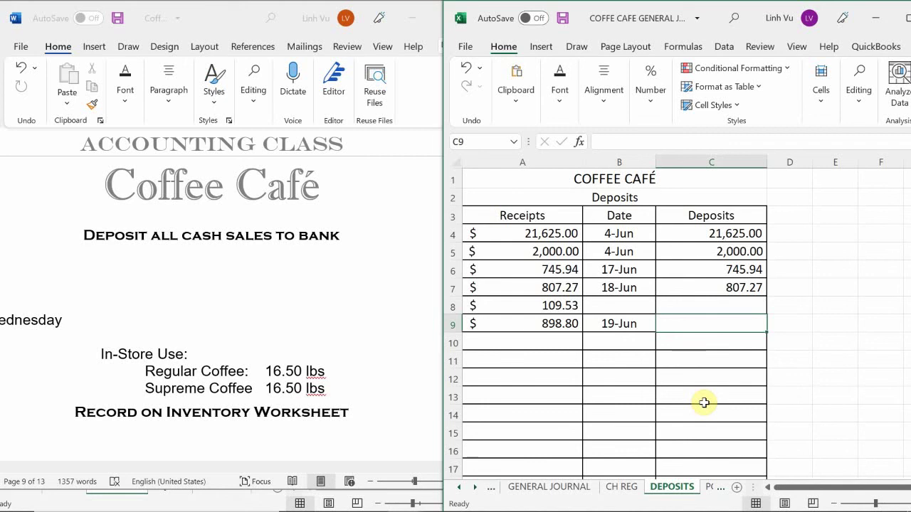
type("=")
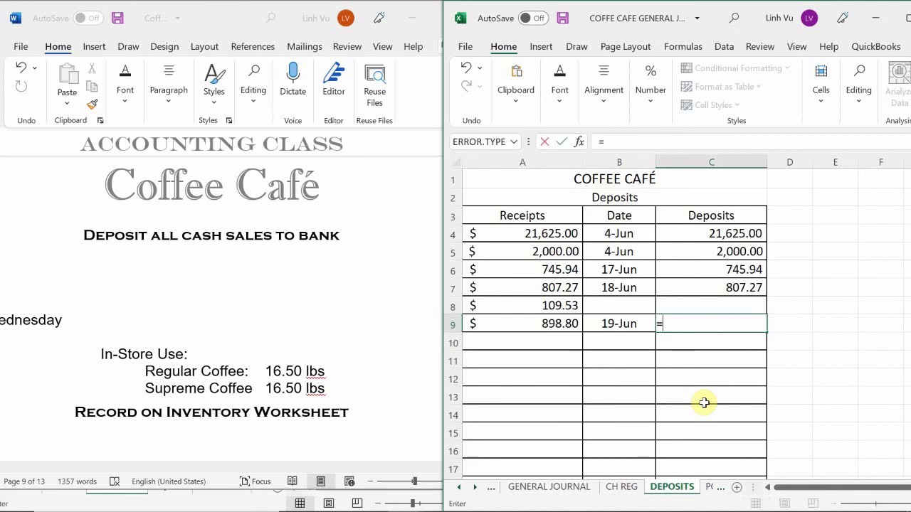
key("Left")
key("Up")
key("Left")
type("+")
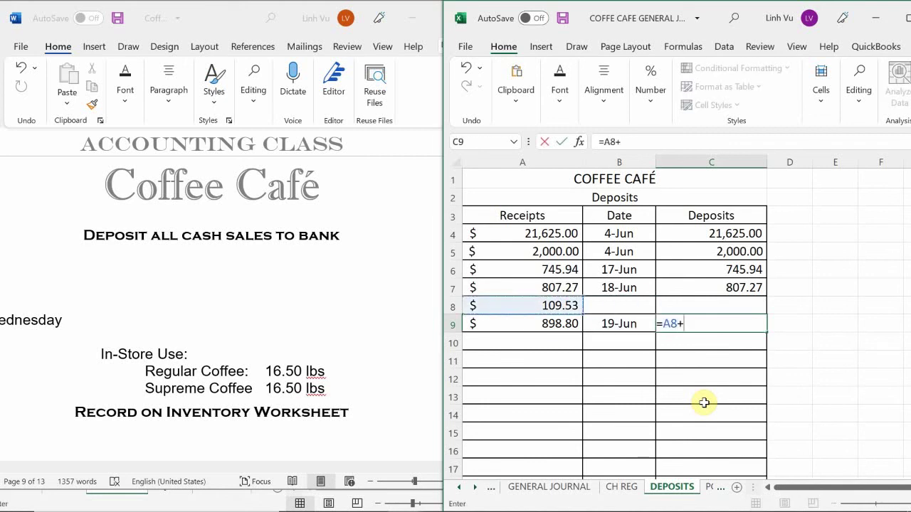
key("Left")
key("Left")
key("Return")
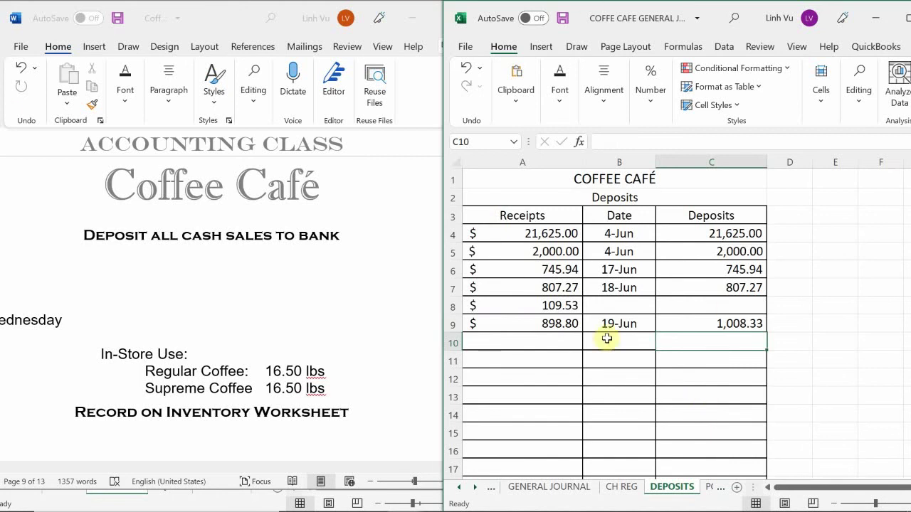
mouse_move(641, 510)
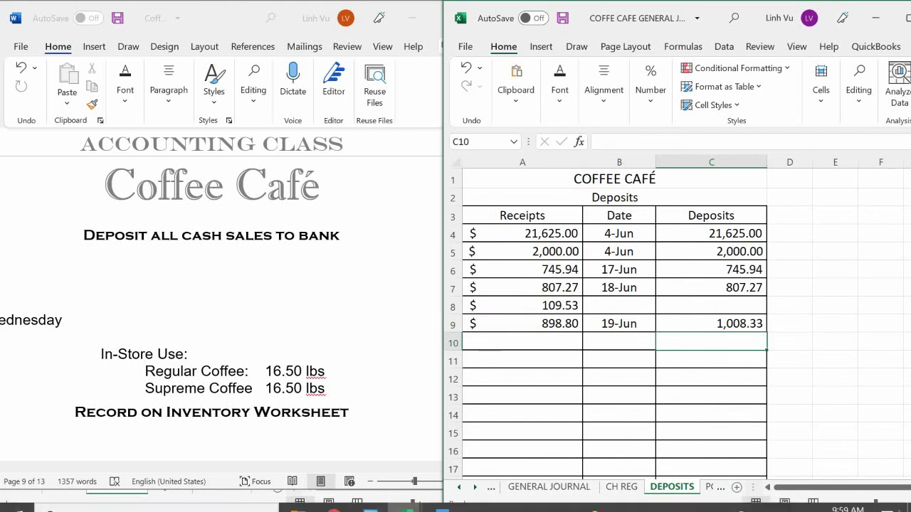
Check the 19-Jun in-store use entry on the GENERAL JOURNAL sheet, and switch to the REG COFFEE sheet of the inventory workbook.
left_click(548, 488)
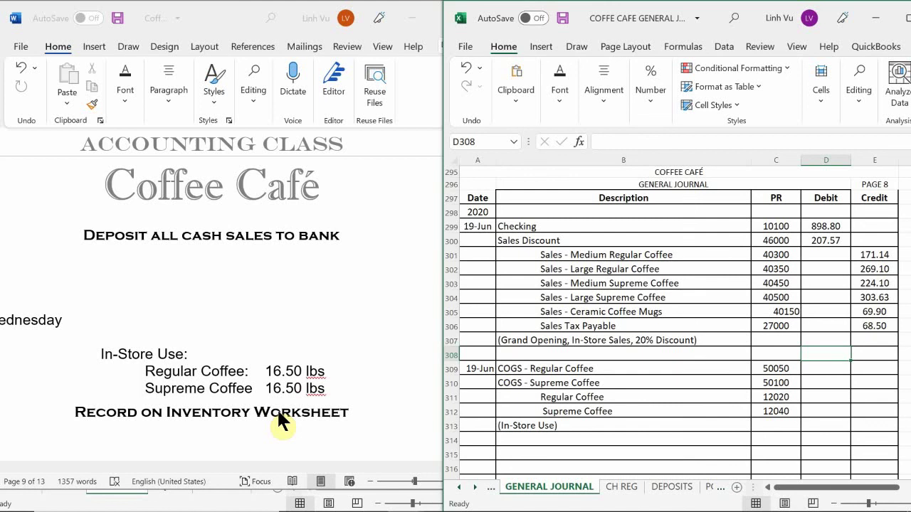
mouse_move(455, 509)
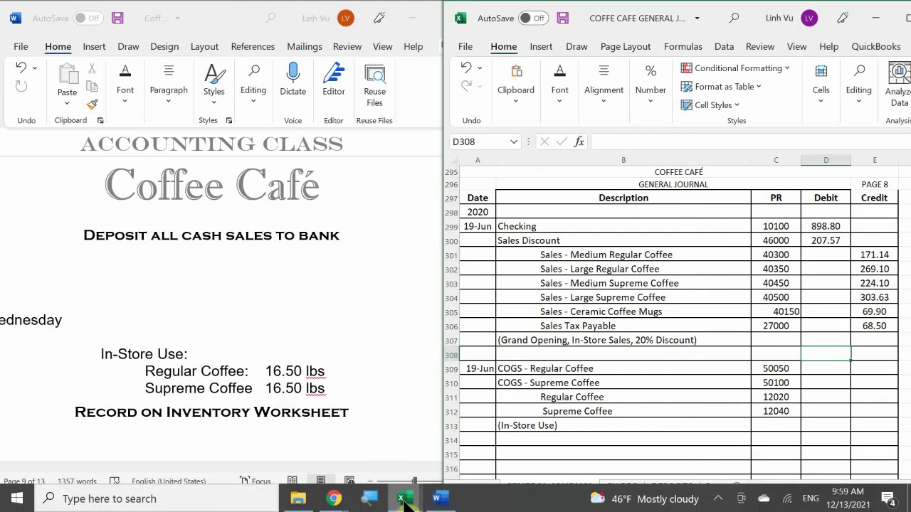
mouse_move(399, 500)
left_click(545, 435)
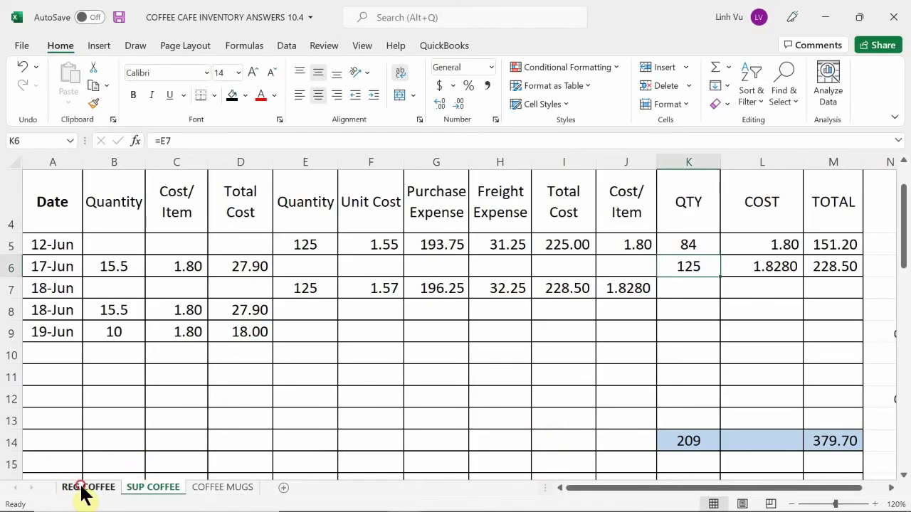
left_click(84, 489)
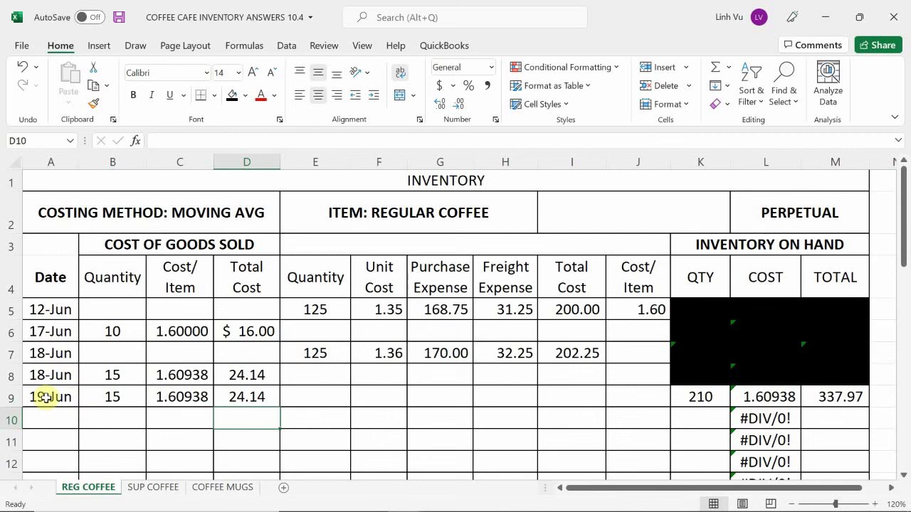
Enter 6/19 in A10 and a quantity sold of 16.5 in B10 of the REG COFFEE sheet.
scroll(45, 398, "down", 1)
left_click(49, 330)
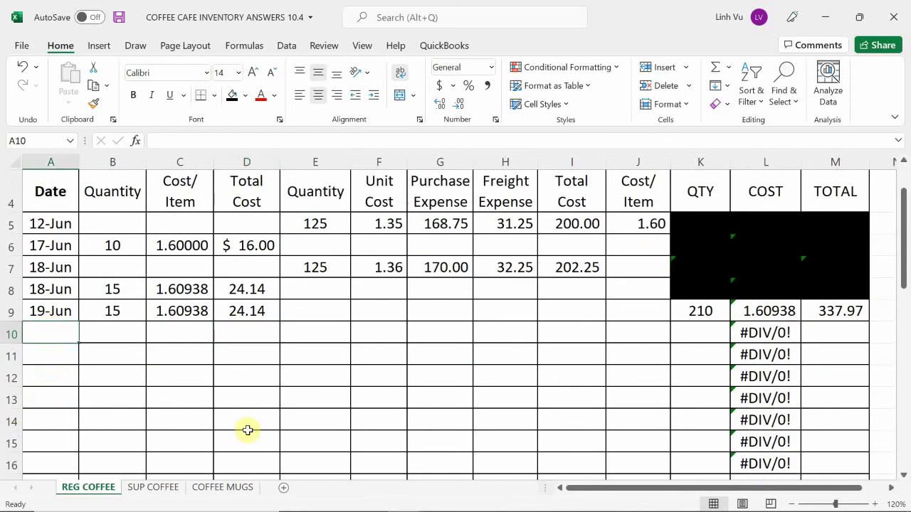
type("6/19")
key("Tab")
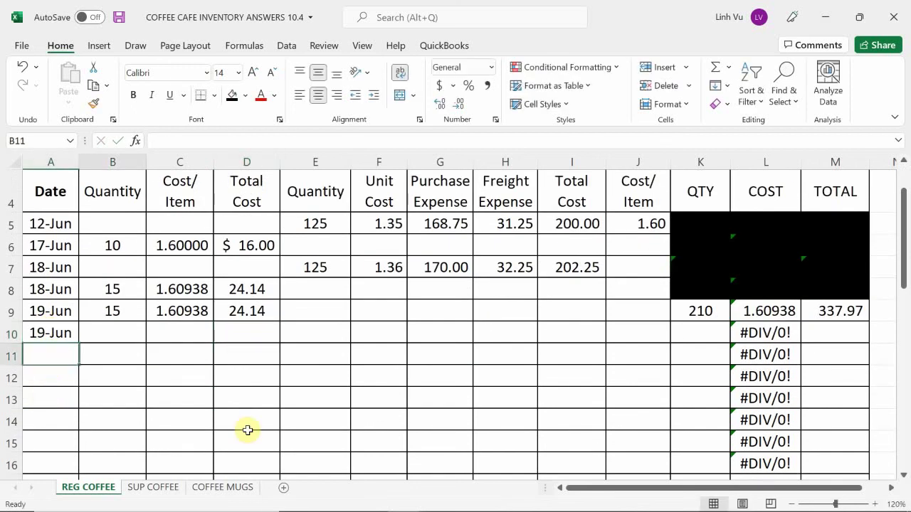
type("16.5")
key("Return")
key("Right")
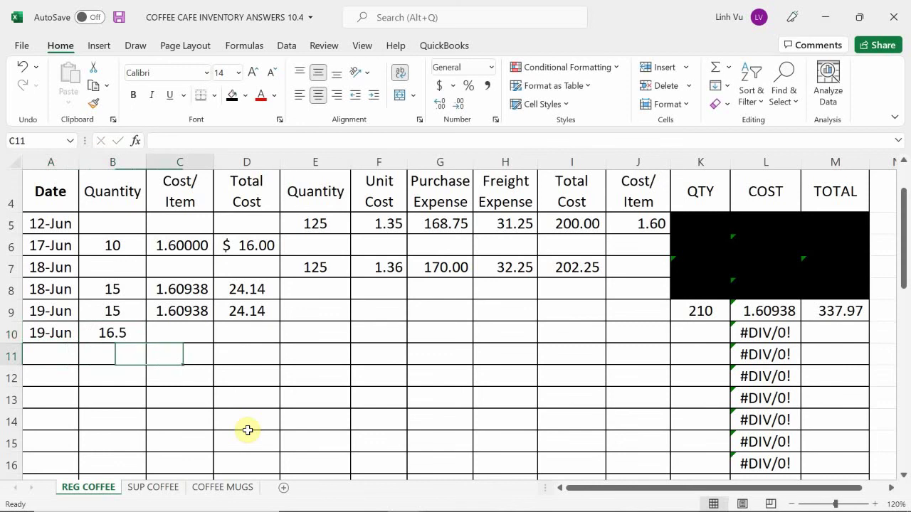
Enter the formula =L9 in C10 to use the latest moving-average cost per item.
key("Up")
type("=")
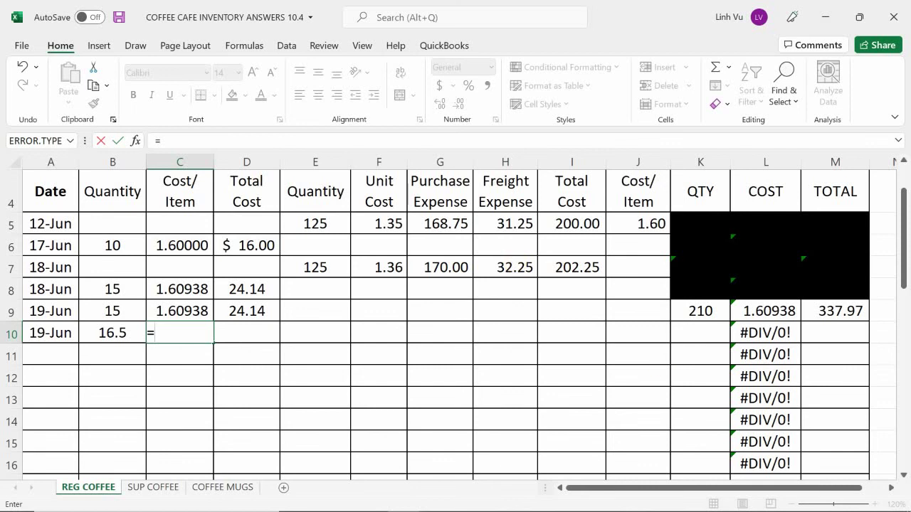
left_click(783, 311)
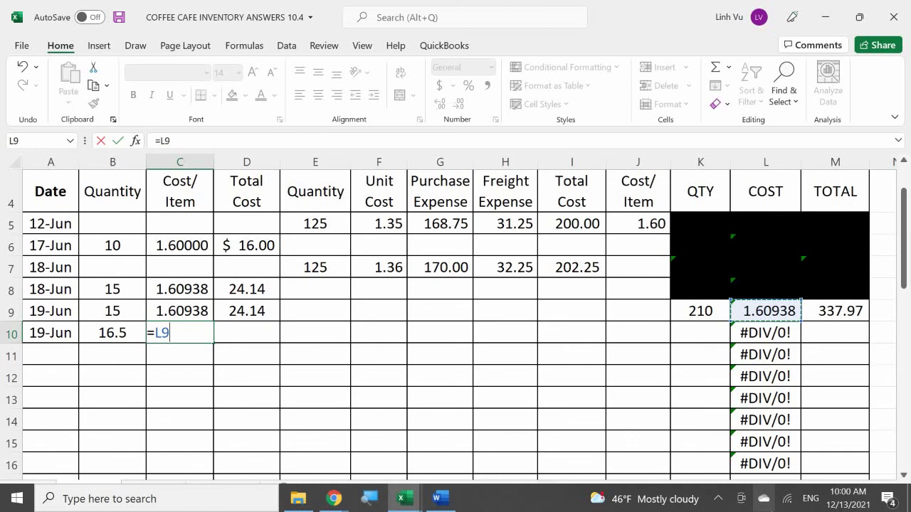
key("Return")
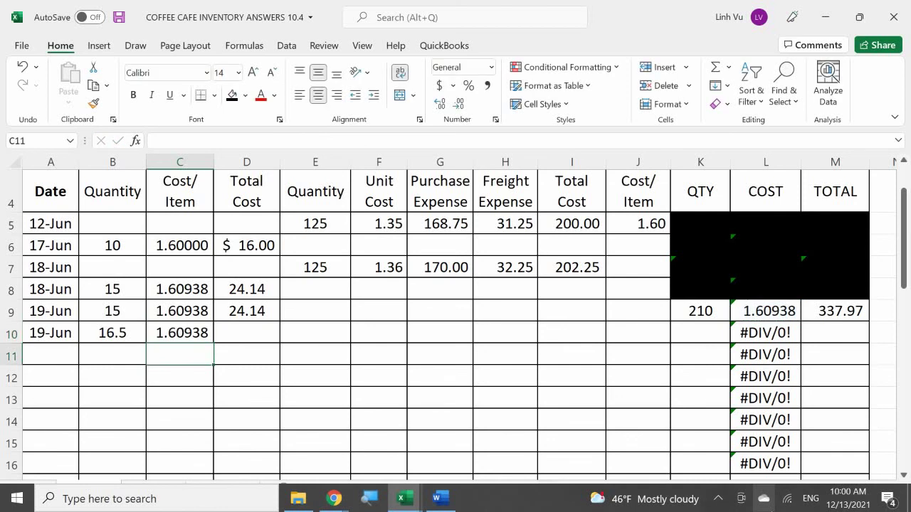
Copy the rounded total cost formula from D9 down to D10.
left_click(179, 332)
left_click(246, 332)
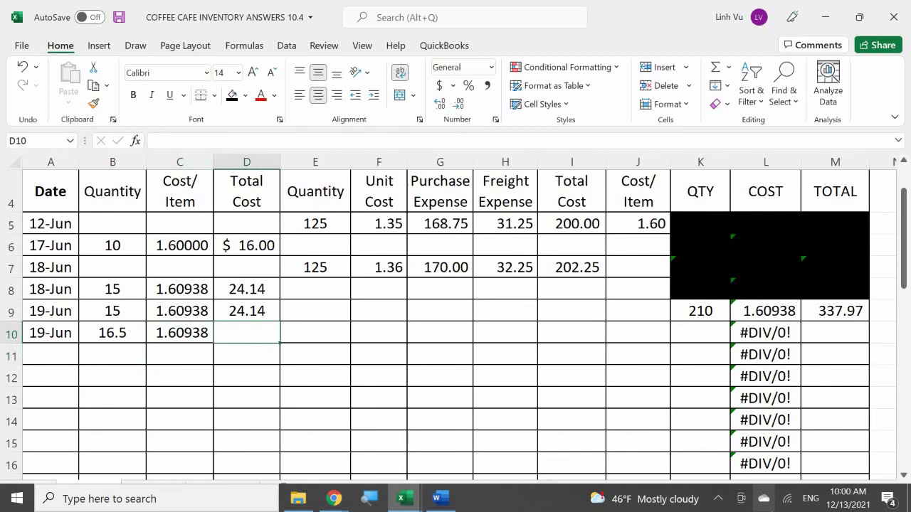
left_click(239, 313)
left_click_drag(279, 321, 276, 344)
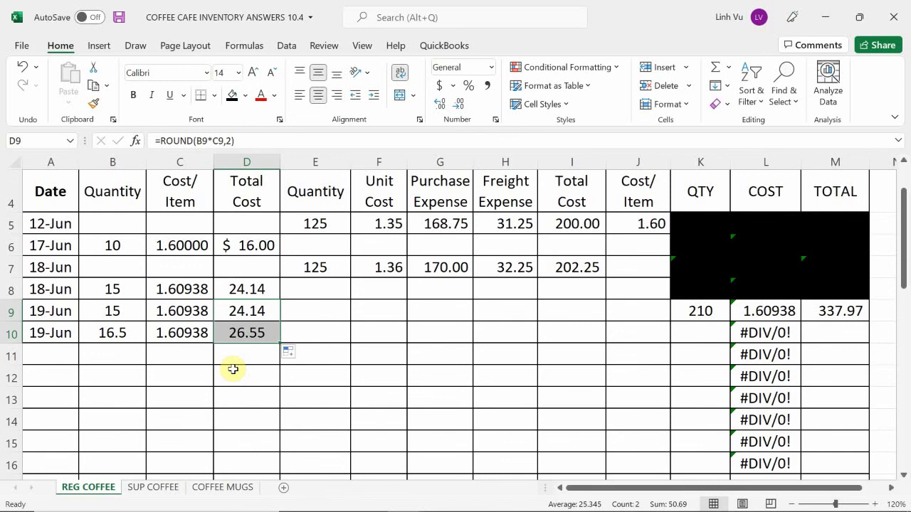
Re-enter the reference to the row 9 average cost, =L9, in C10.
left_click(180, 333)
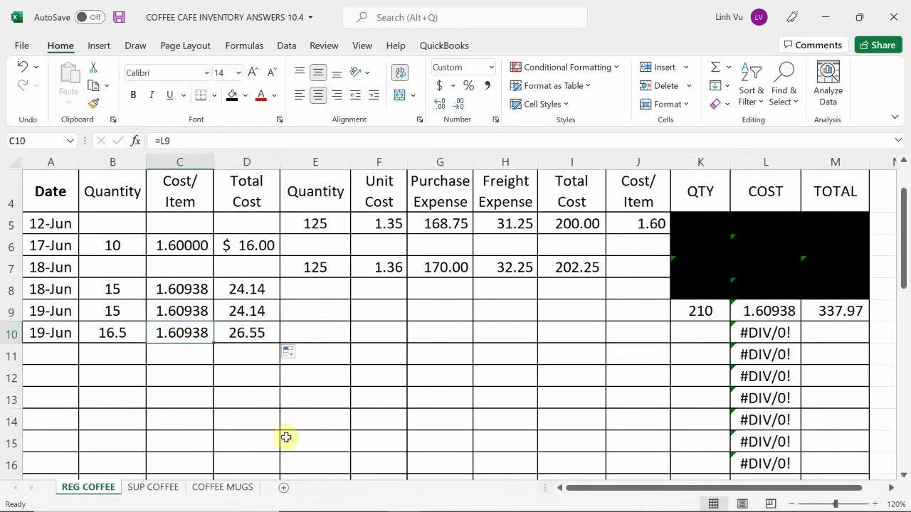
type("=")
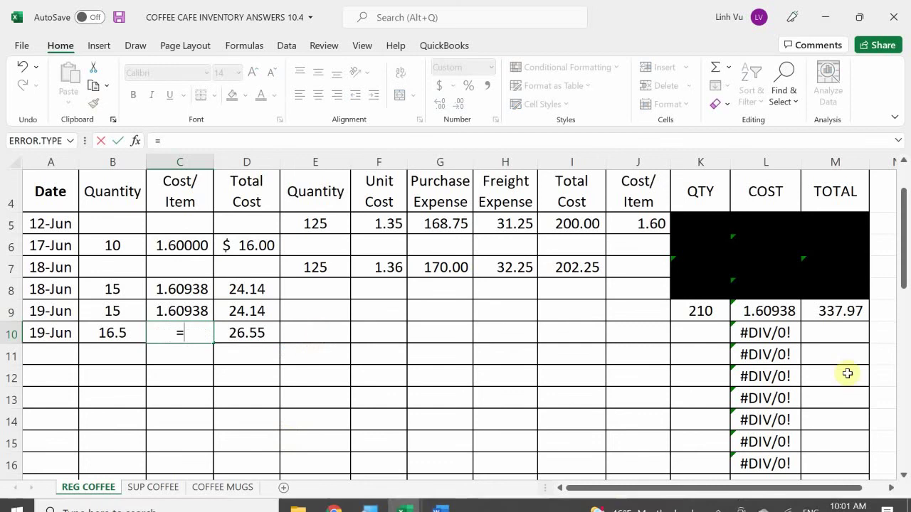
left_click(777, 310)
key("Return")
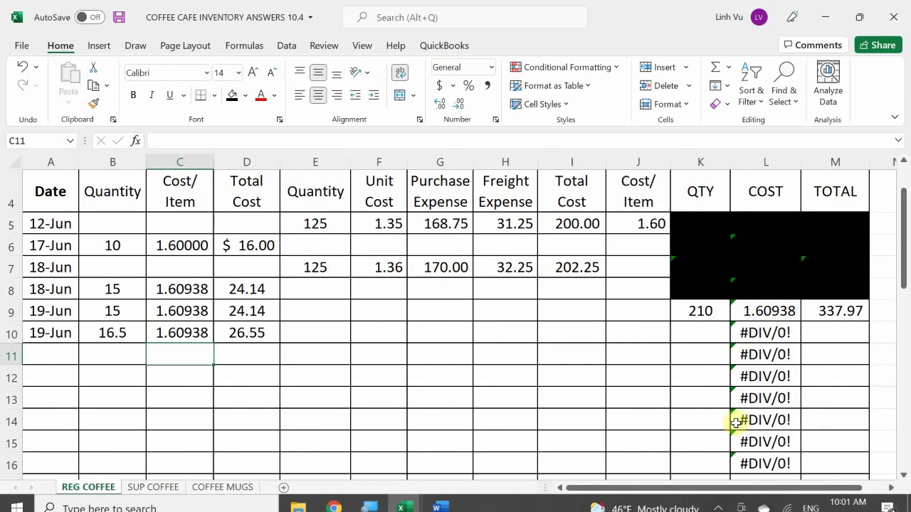
Enter the formula =K9-B10 in K10 to reduce the regular coffee quantity on hand.
left_click(699, 334)
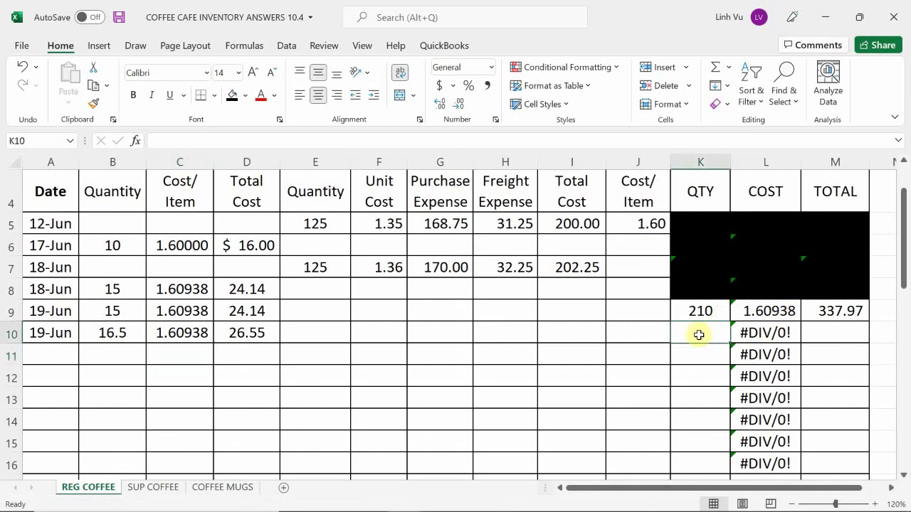
type("=K9-")
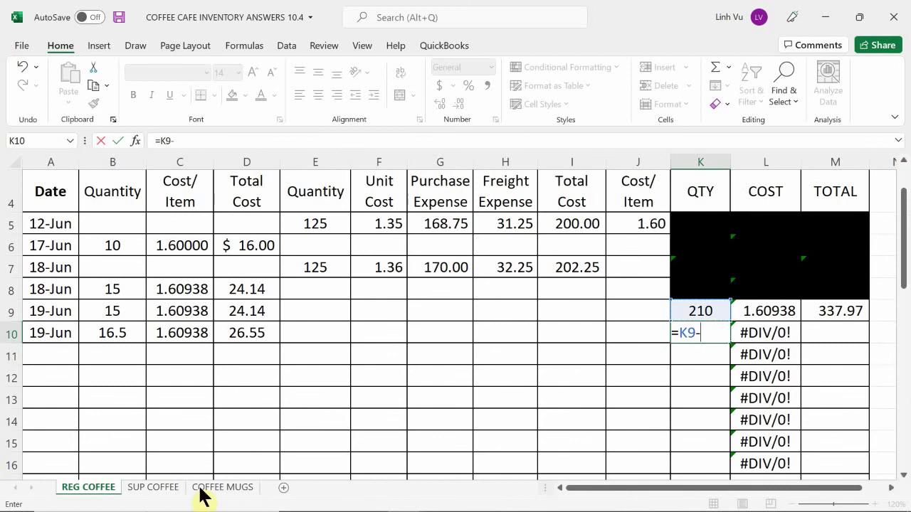
left_click(114, 333)
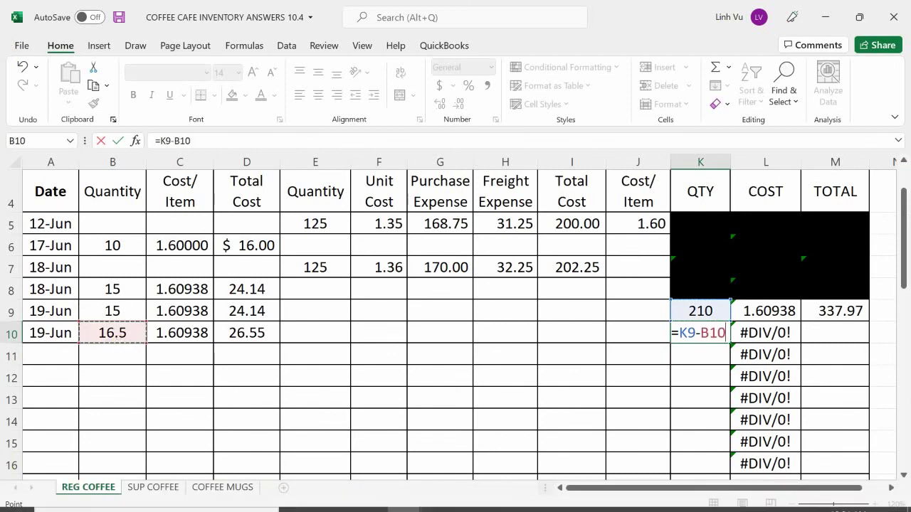
mouse_move(439, 498)
key("Return")
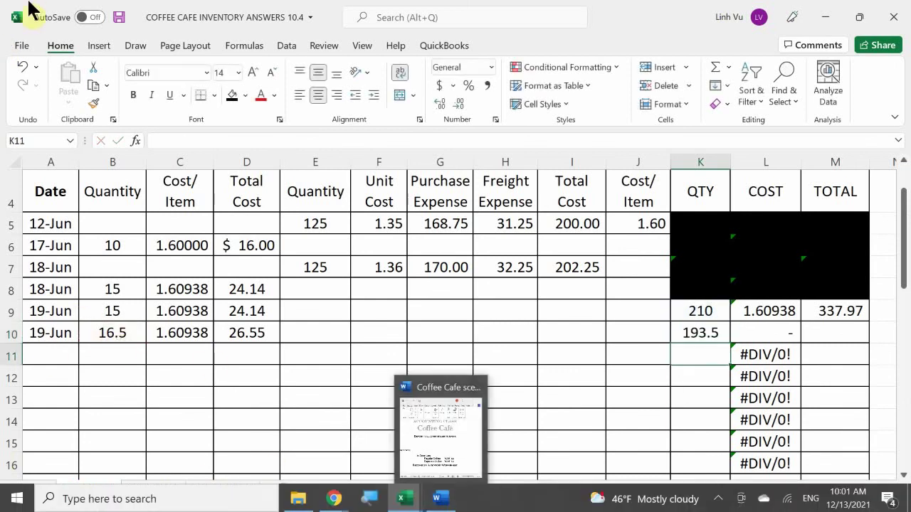
Enter the formula =M9-D10 in M10 for the inventory total, and black out the previous balance in K9:M9.
mouse_move(440, 427)
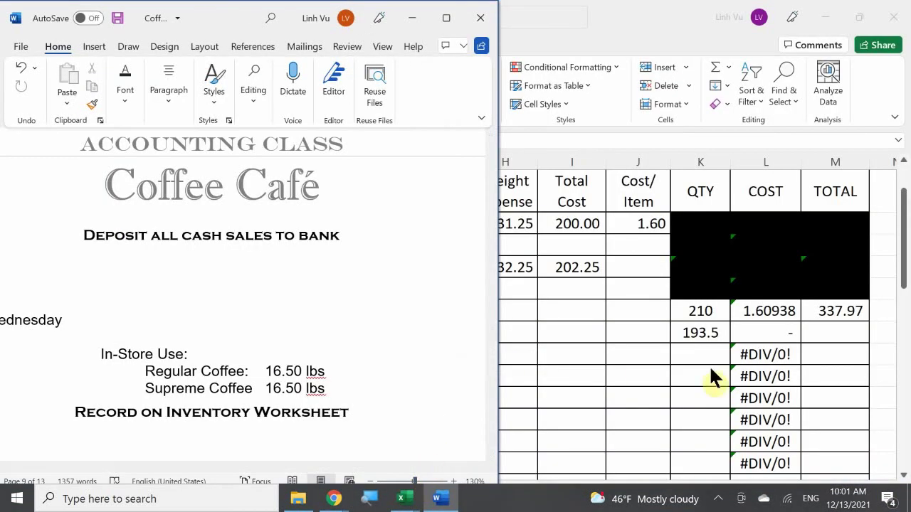
left_click(812, 335)
left_click(818, 335)
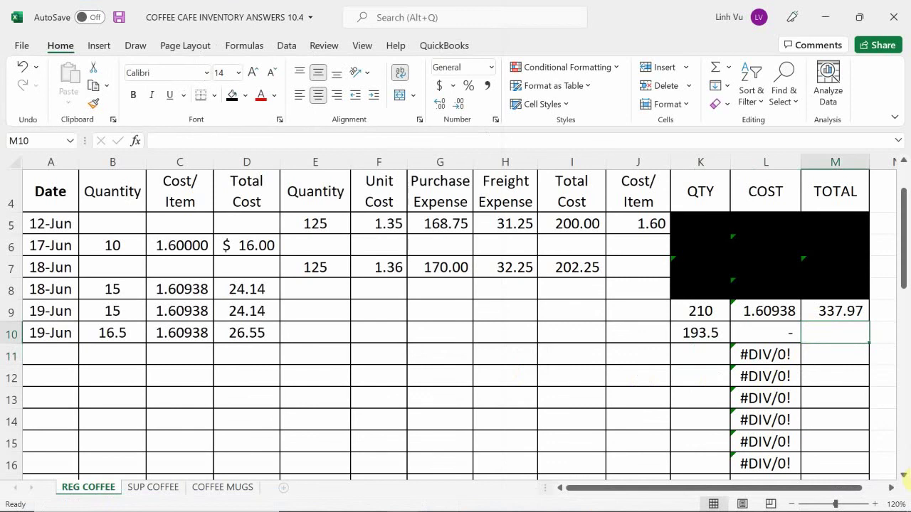
type("=")
key("Up")
type("-")
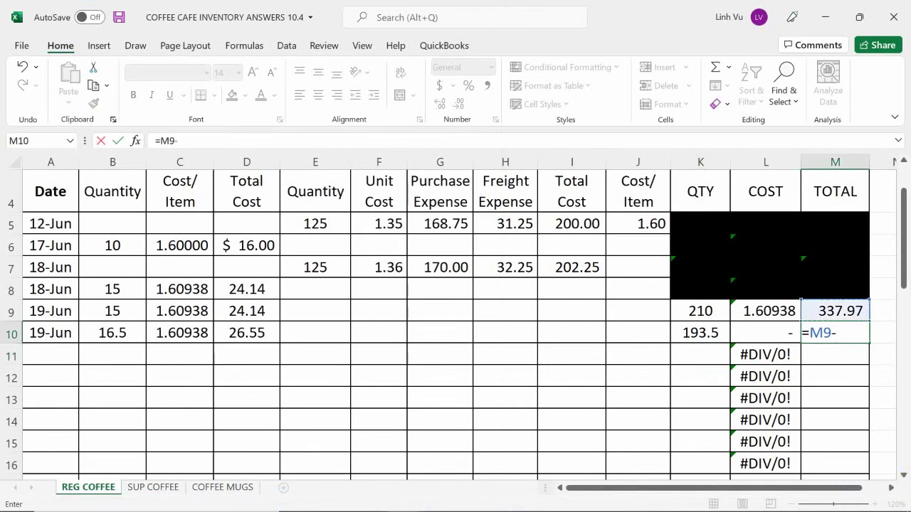
left_click(235, 332)
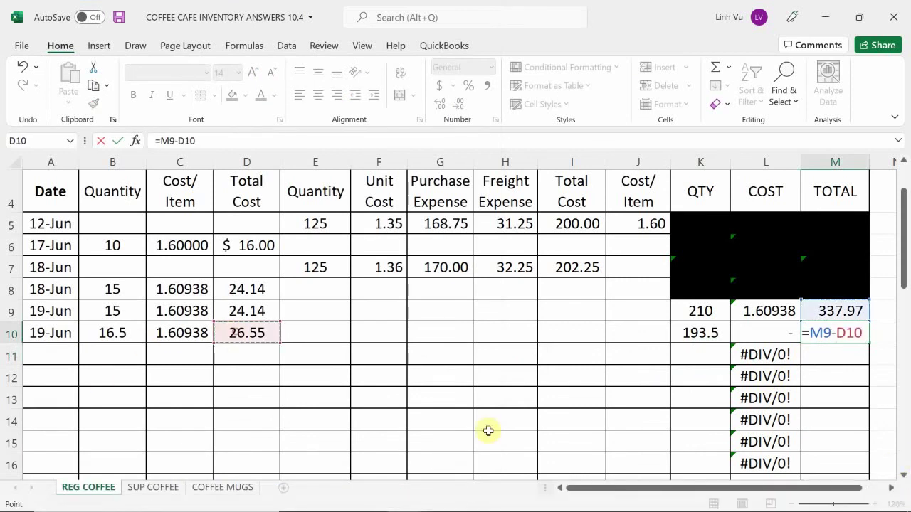
key("Return")
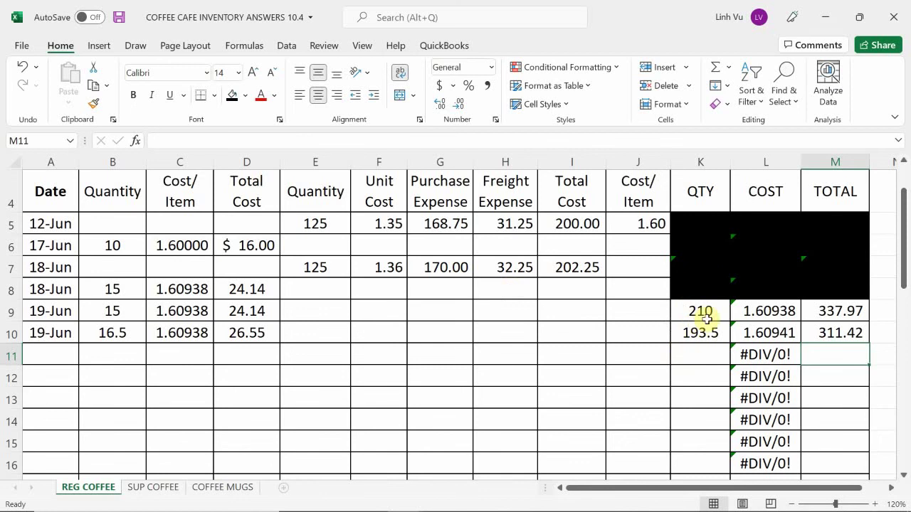
left_click_drag(701, 308, 865, 304)
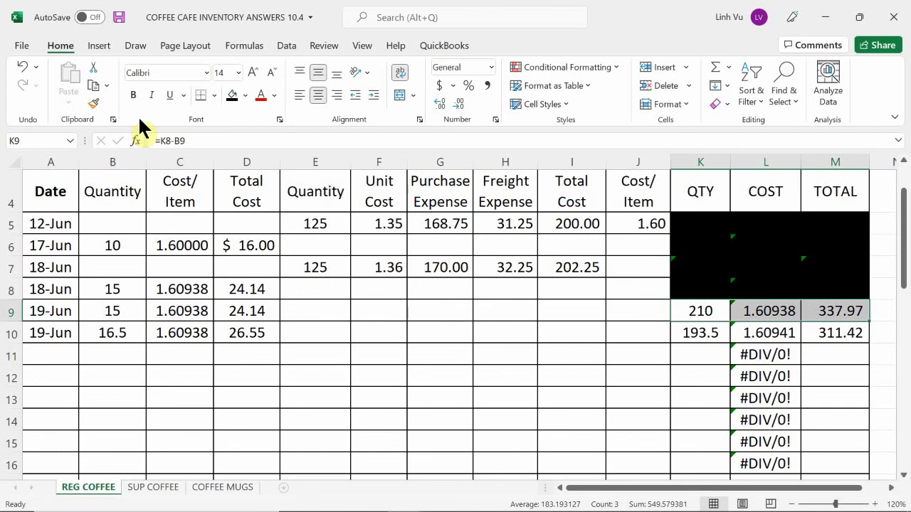
left_click(231, 96)
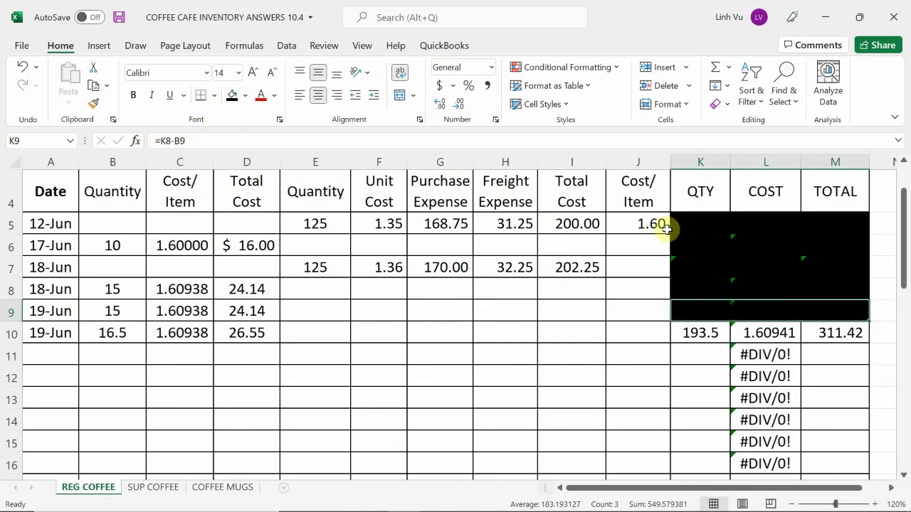
Enter 6/19 in A10 and a quantity sold of 16.5 in B10 of the SUP COFFEE sheet.
left_click(157, 486)
left_click(65, 362)
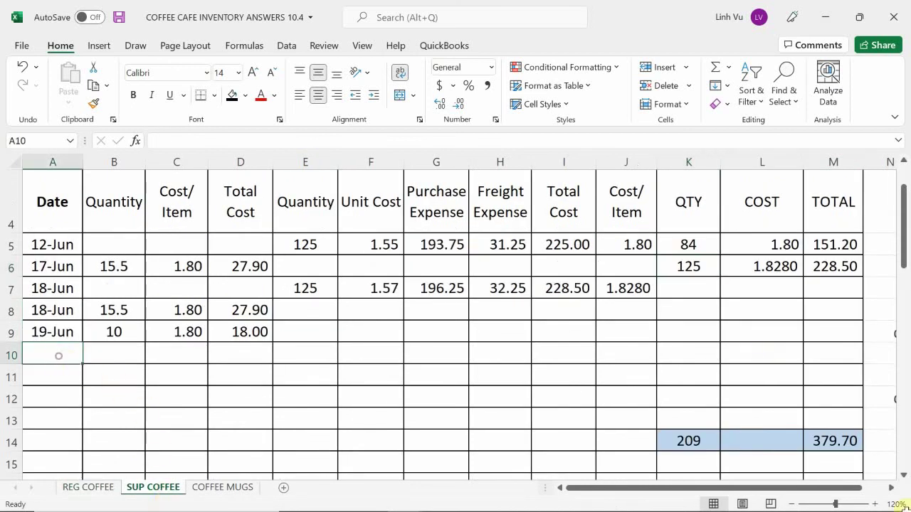
type("6/19")
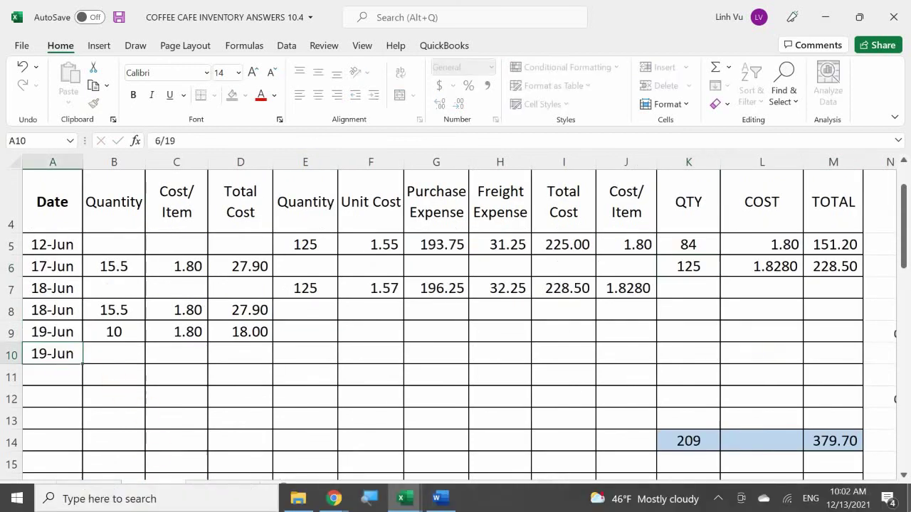
key("Return")
key("Right")
key("Up")
type("15=")
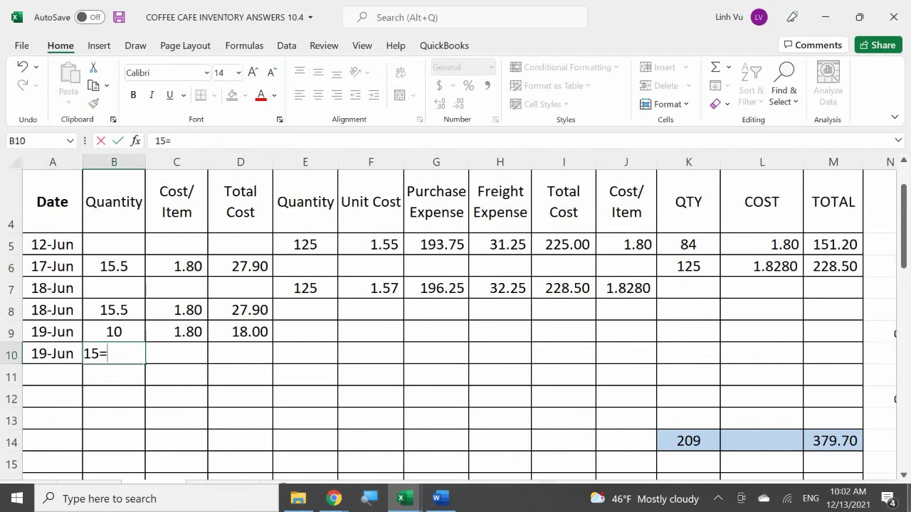
key("BackSpace")
key("BackSpace")
key("BackSpace")
type("16.5")
key("Return")
Enter the formula =L5 in C10 to cost the supreme coffee from the 84-unit layer.
left_click(176, 354)
type("=")
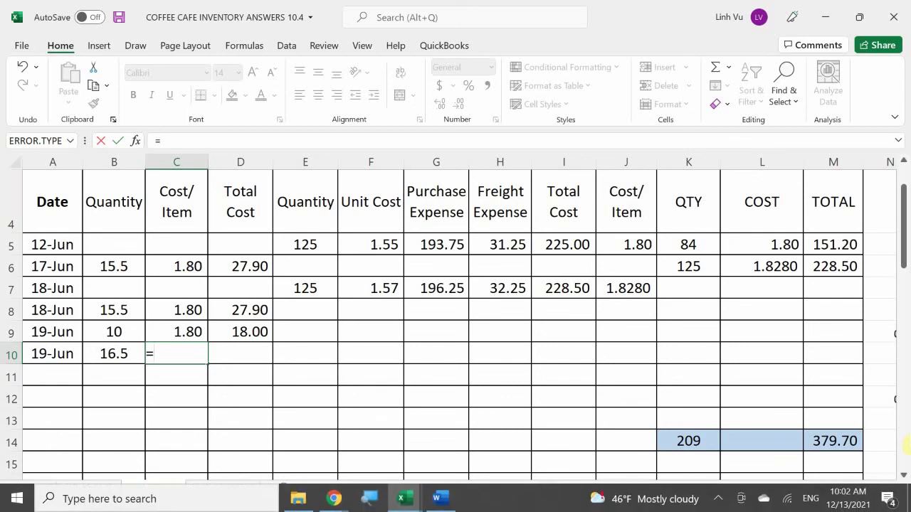
left_click(772, 246)
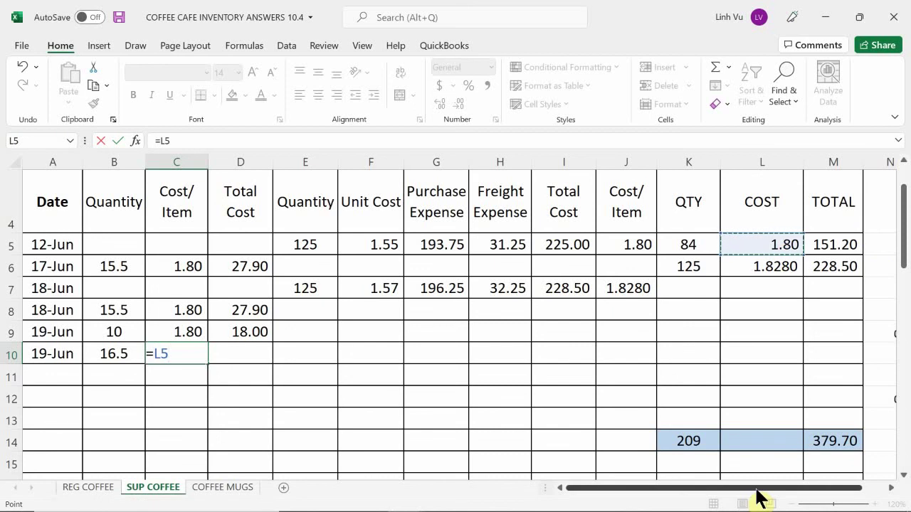
key("Return")
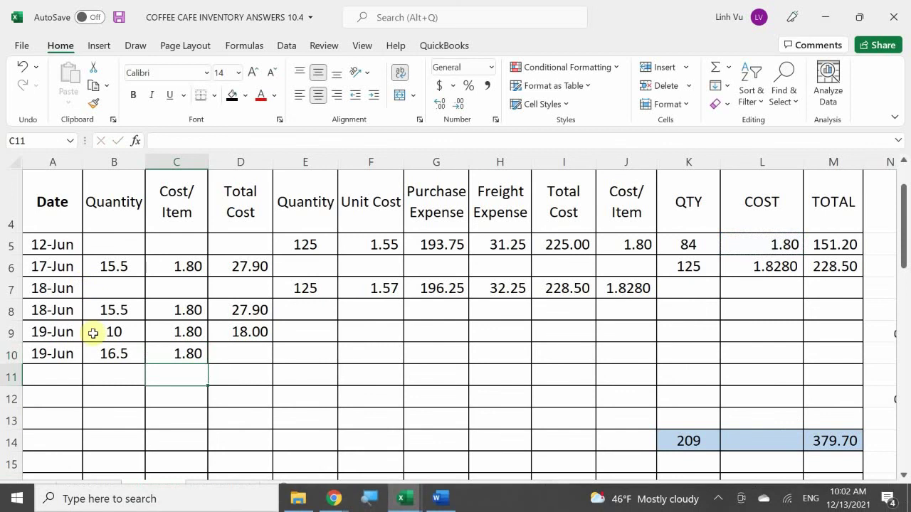
Fill the supreme coffee total cost formula from D9 down to D10.
left_click(258, 331)
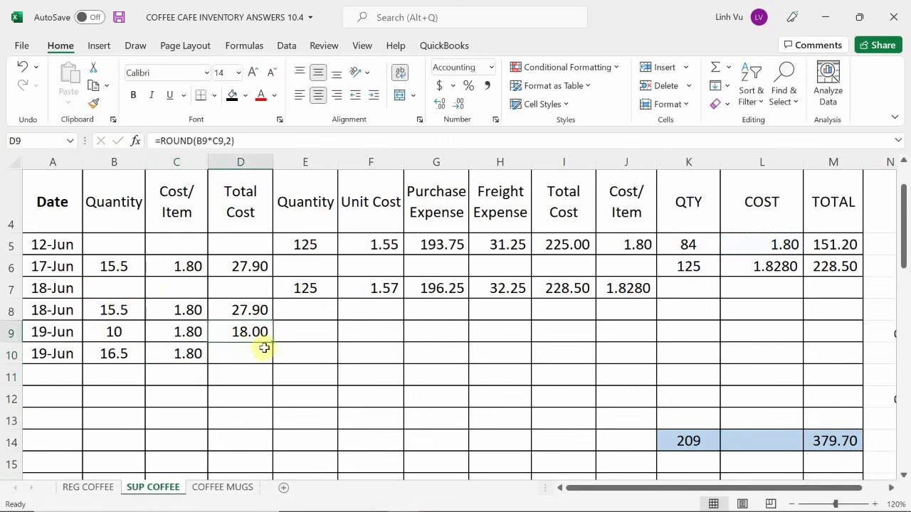
left_click_drag(272, 343, 273, 365)
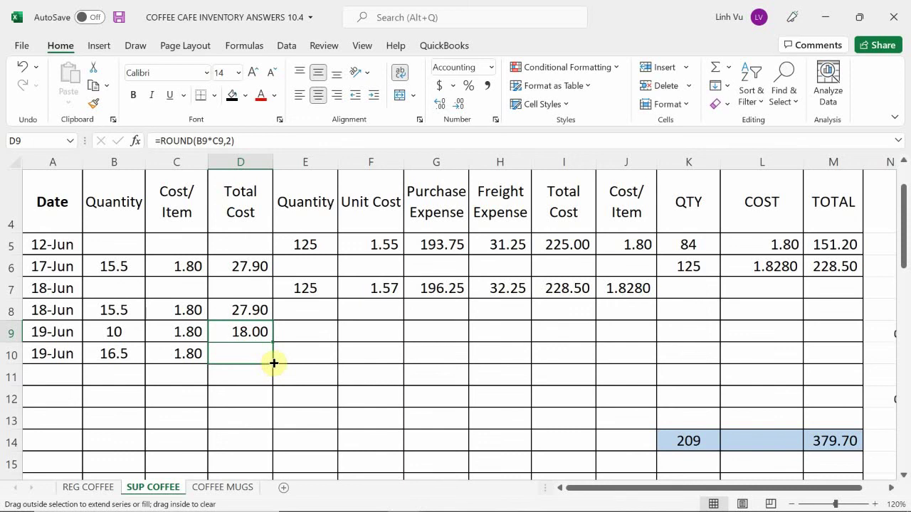
left_click_drag(274, 364, 266, 366)
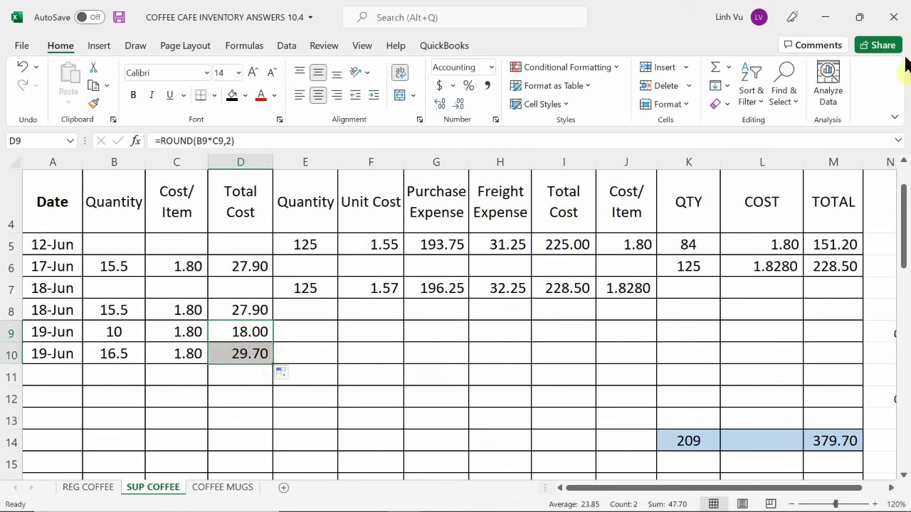
Enter the formula =84-16.5 in K5 to reduce the first supreme coffee inventory layer.
left_click(685, 244)
type("=84")
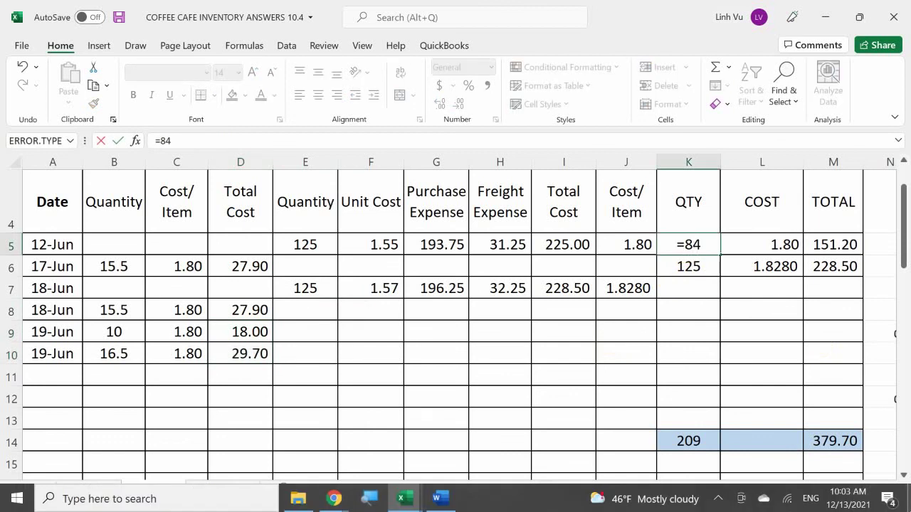
type("-16.5")
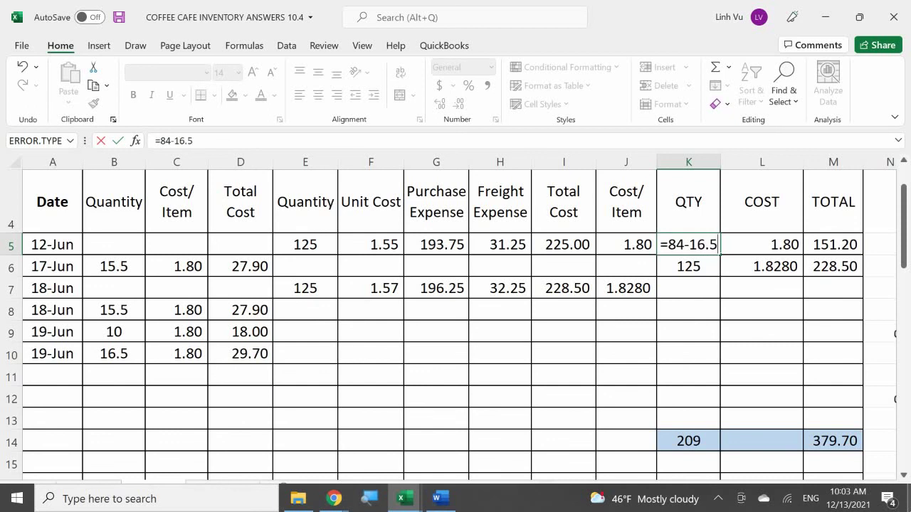
key("Return")
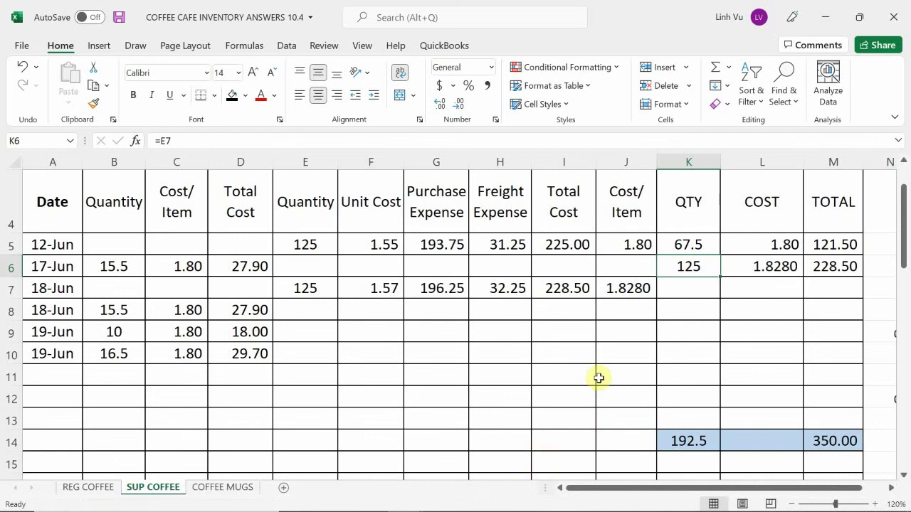
In the general journal, enter the 19 June in-store use debits: 26.55 for COGS - Regular Coffee and 29.70 for COGS - Supreme Coffee.
left_click(103, 490)
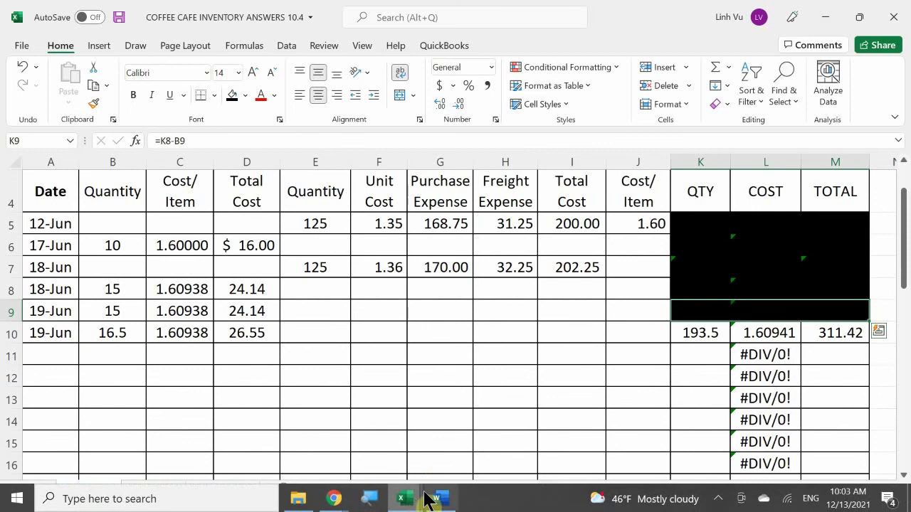
mouse_move(414, 500)
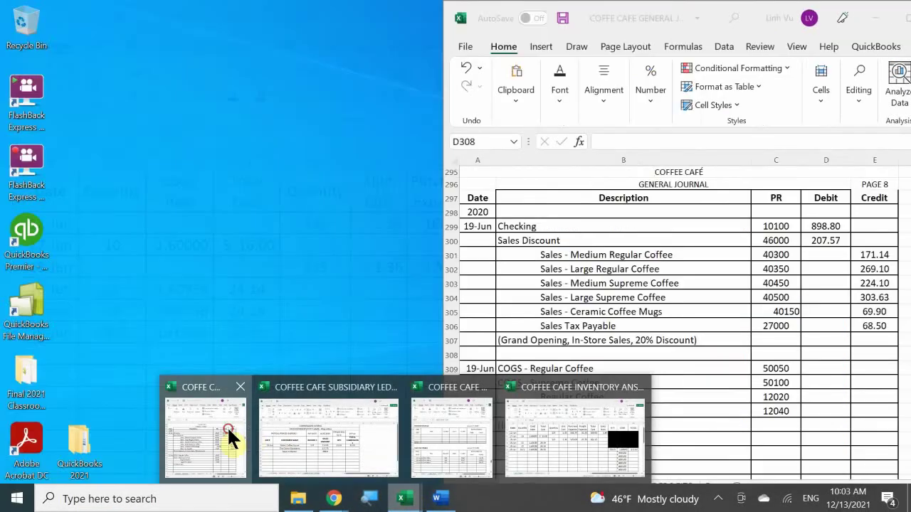
left_click(231, 434)
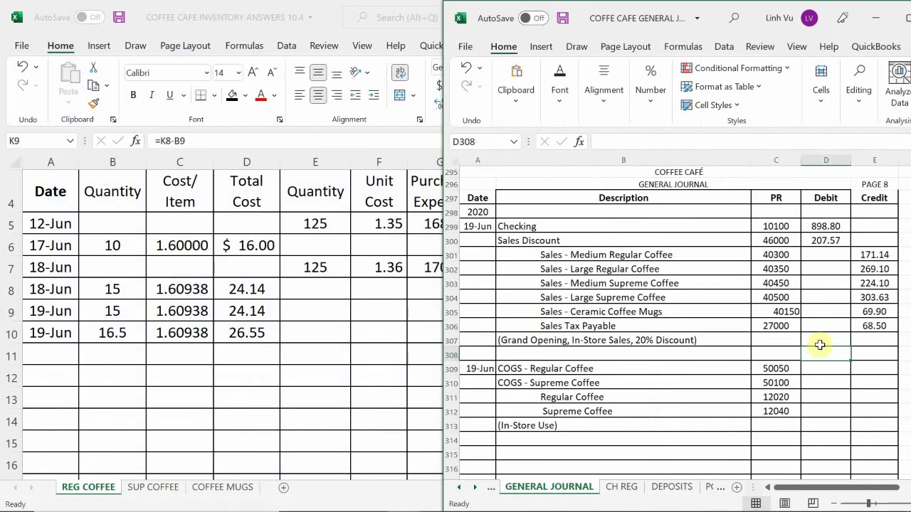
left_click(818, 368)
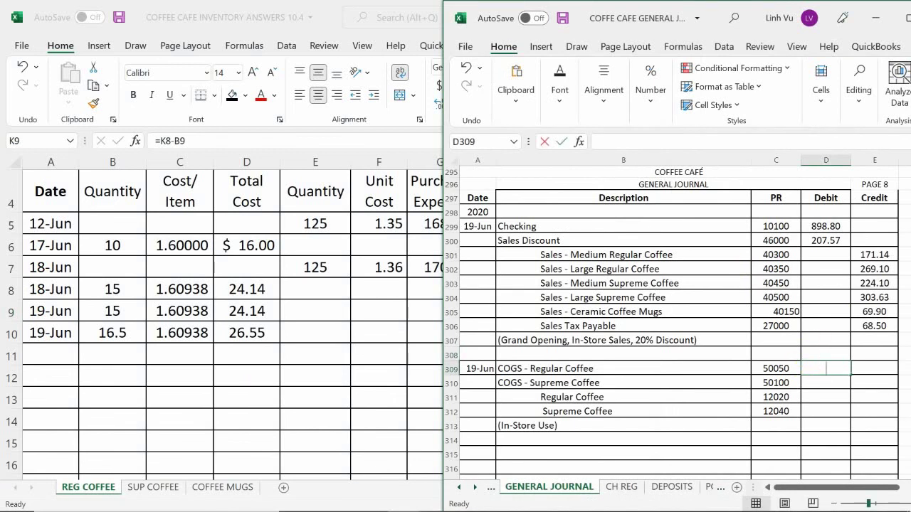
type("26.55")
key("Return")
type("2")
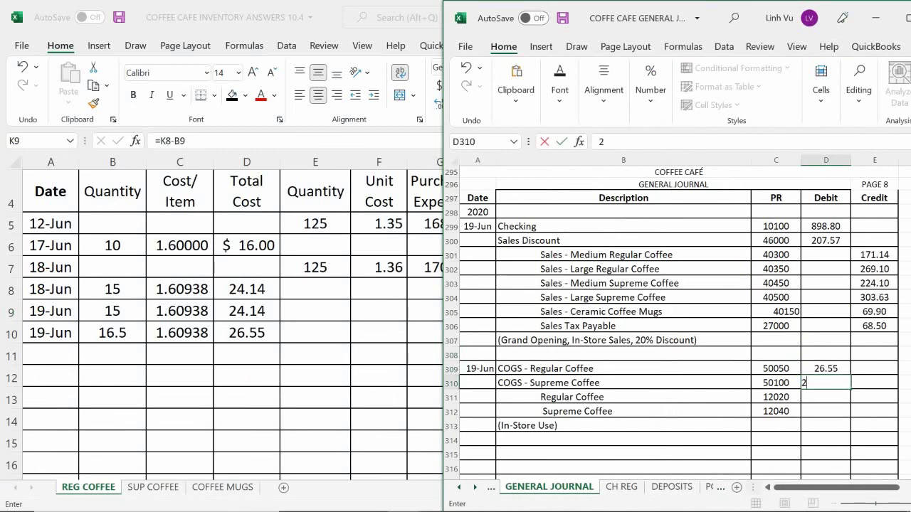
type("7")
key("BackSpace")
key("BackSpace")
type("29.70")
key("Return")
Link the journal credits to their debits, with =D309 in E311 for Regular Coffee and =D310 in E312 for Supreme Coffee.
key("Right")
type("=")
key("Up")
key("Up")
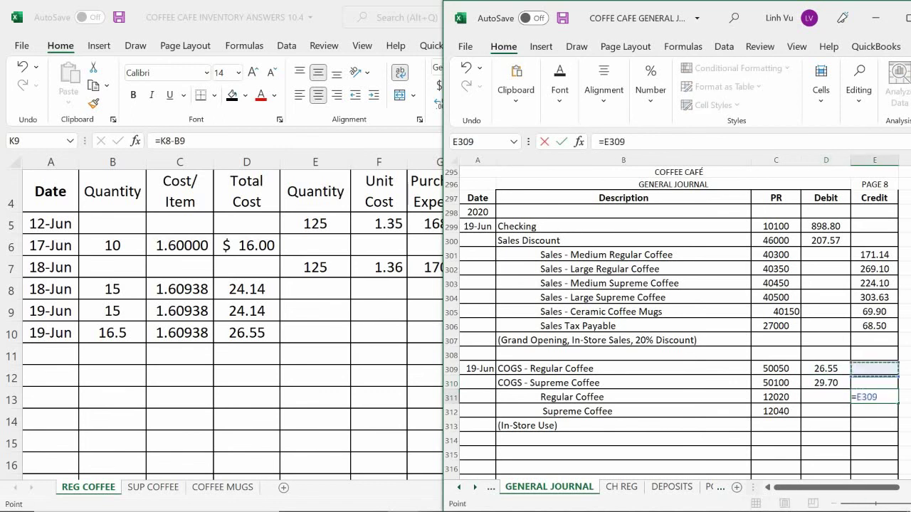
key("Left")
key("Return")
type("=")
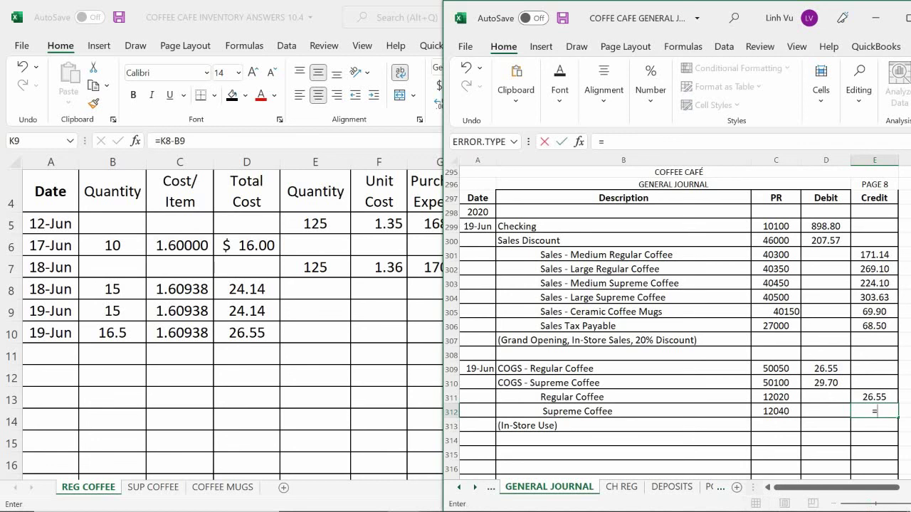
key("Up")
key("Up")
key("Left")
key("Return")
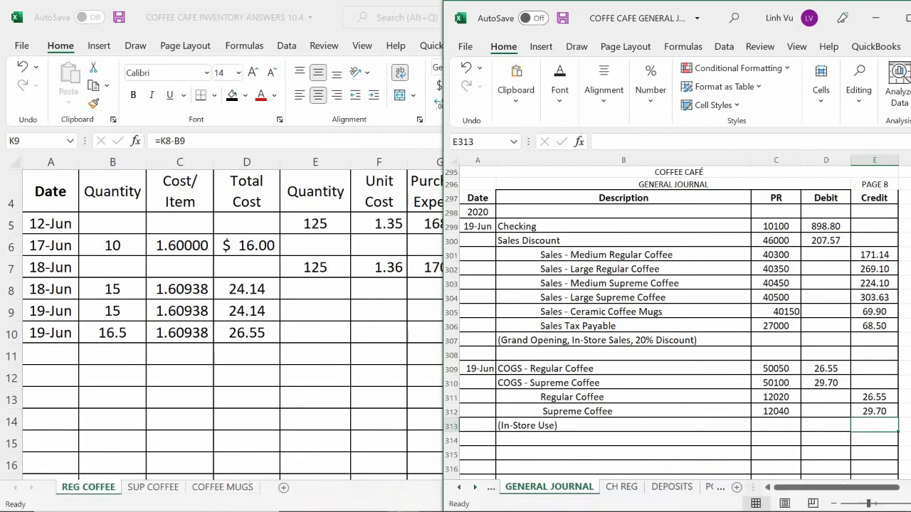
Check the 19 June in-store use cost on the SUP COFFEE inventory sheet against the journal entry.
left_click(403, 498)
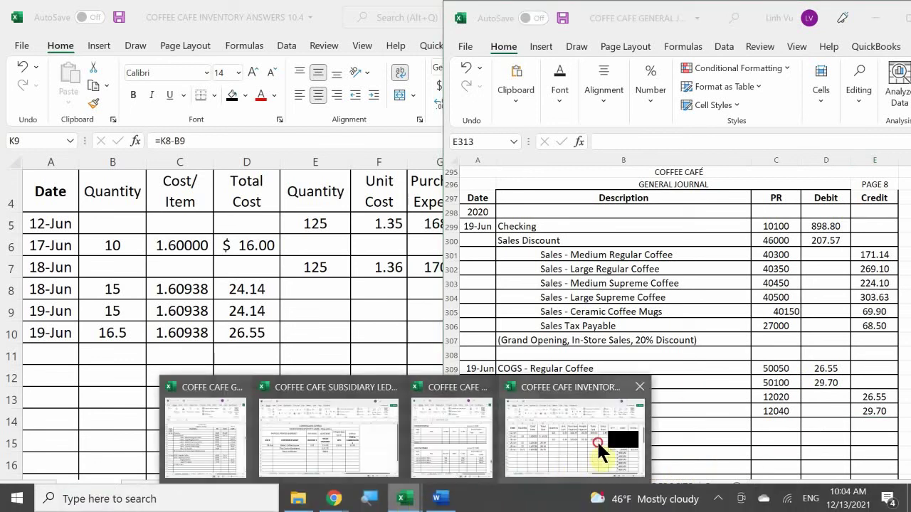
left_click(597, 439)
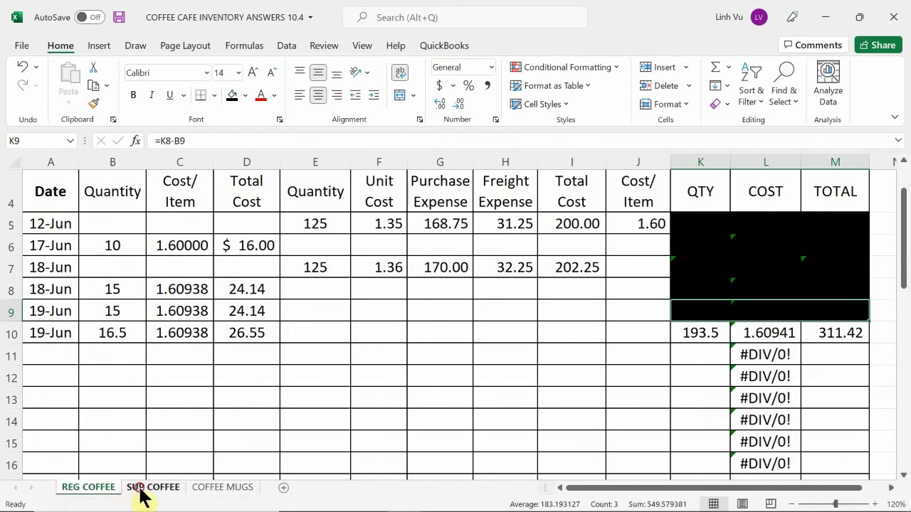
left_click(142, 490)
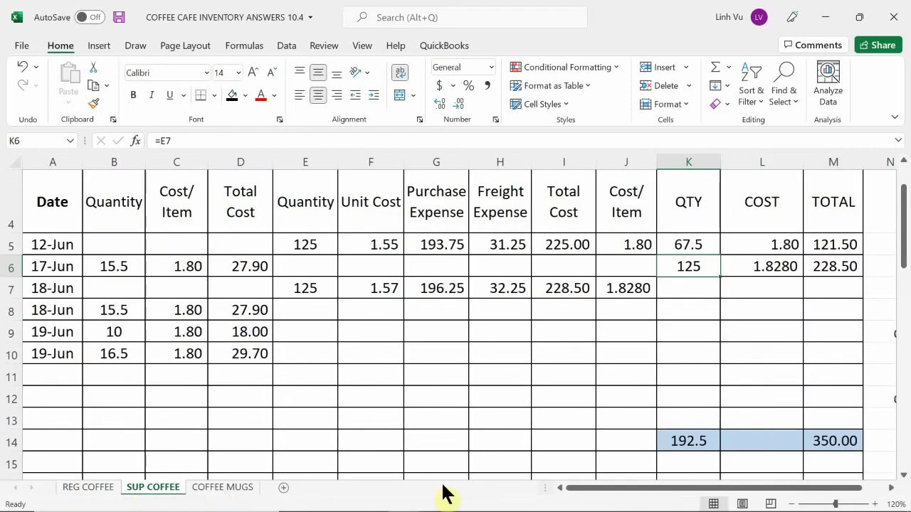
mouse_move(435, 502)
mouse_move(403, 500)
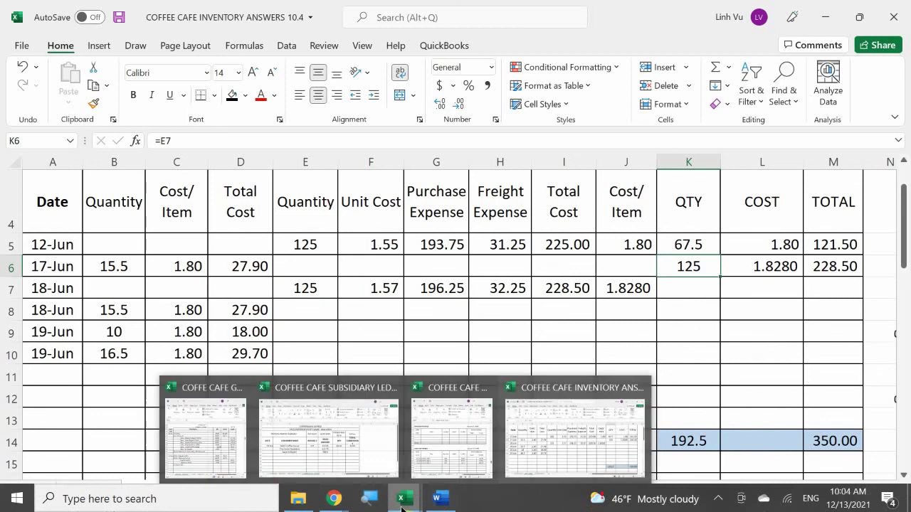
left_click(220, 454)
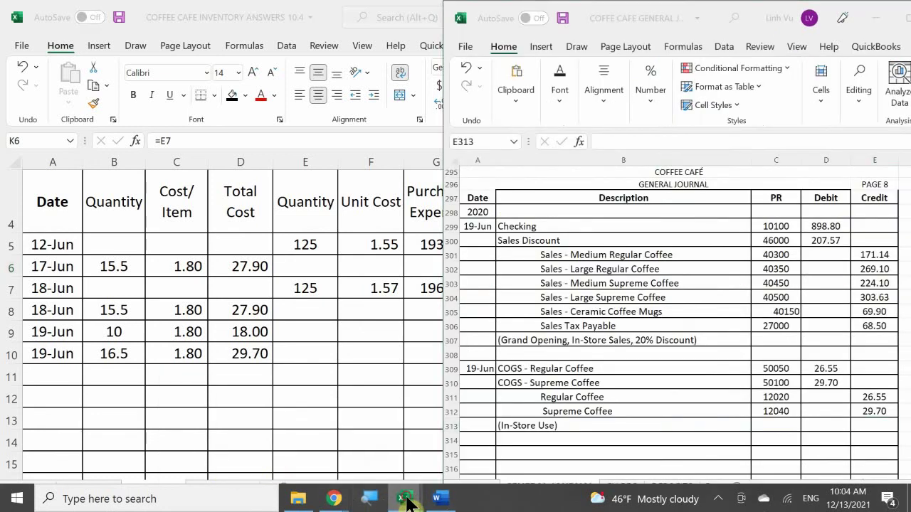
Bring up the general ledger workbook beside the journal and open the COGS – Regular Coffee account on its COGS sheet.
left_click(465, 461)
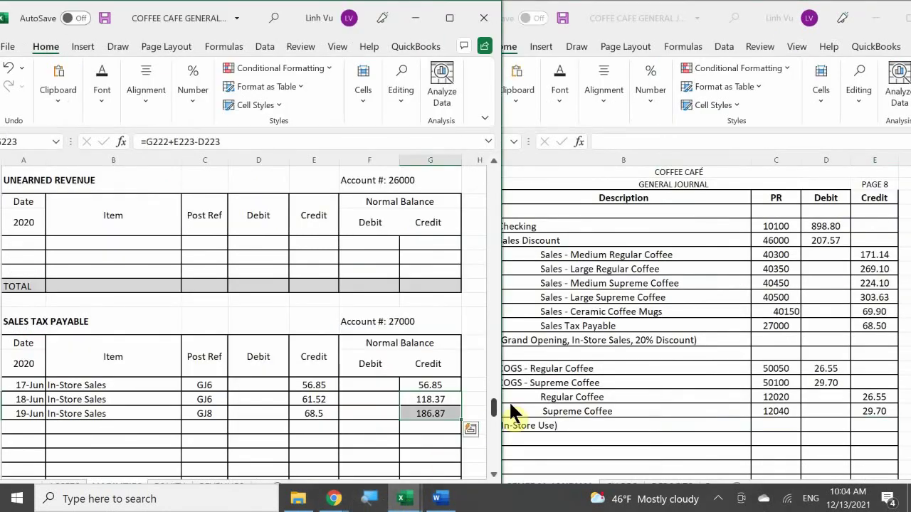
left_click(573, 377)
scroll(573, 377, "down", 2)
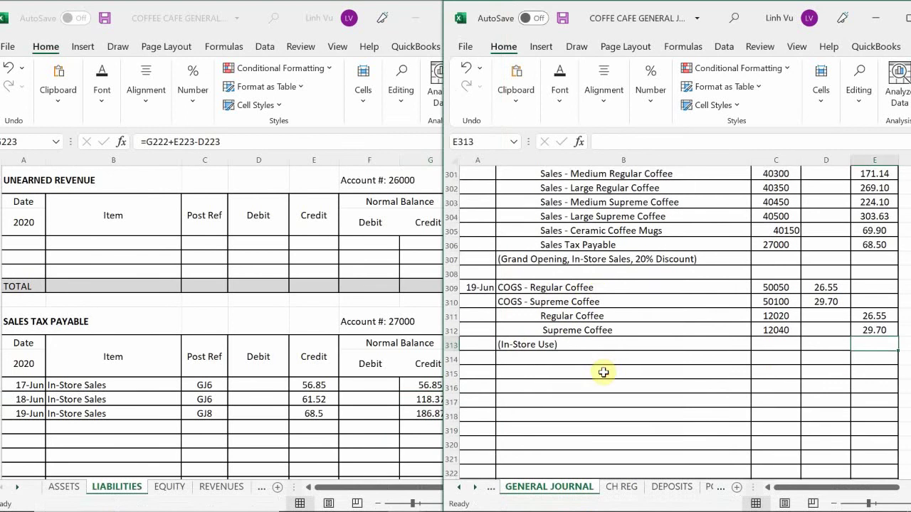
scroll(602, 372, "up", 1)
scroll(603, 371, "down", 1)
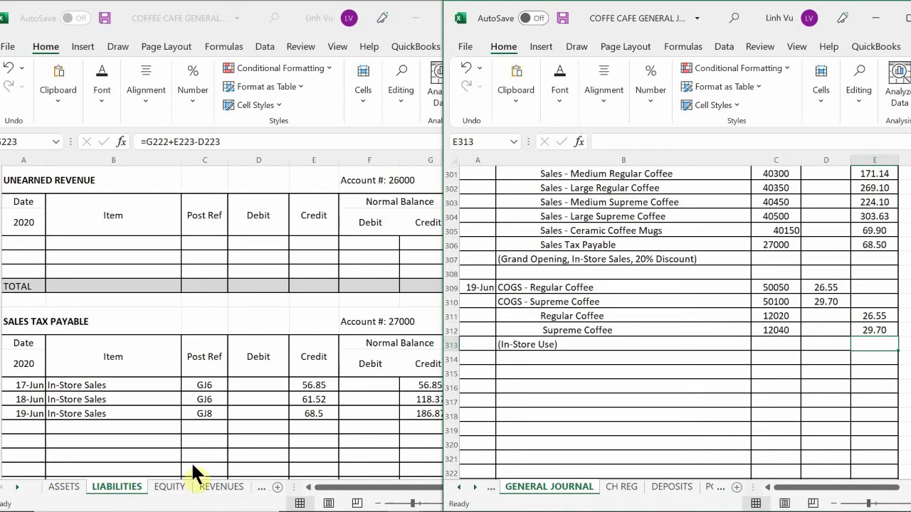
left_click(239, 427)
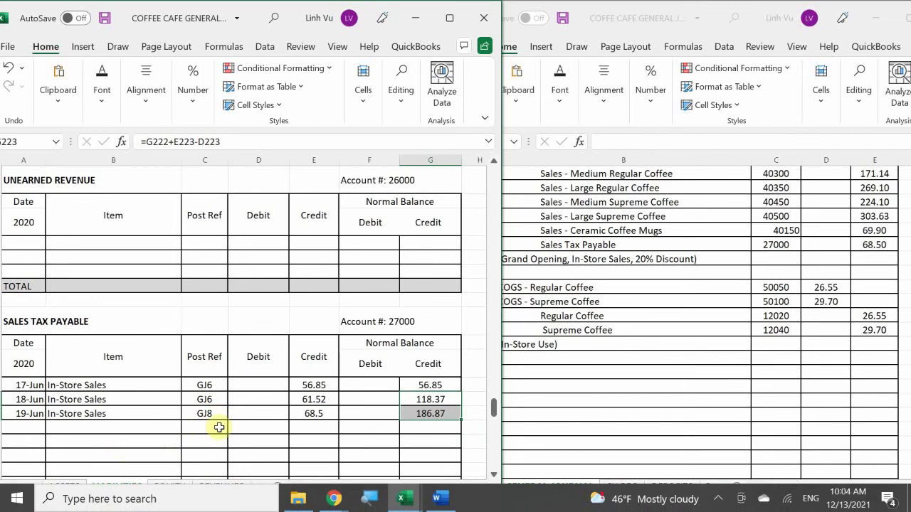
left_click(210, 488)
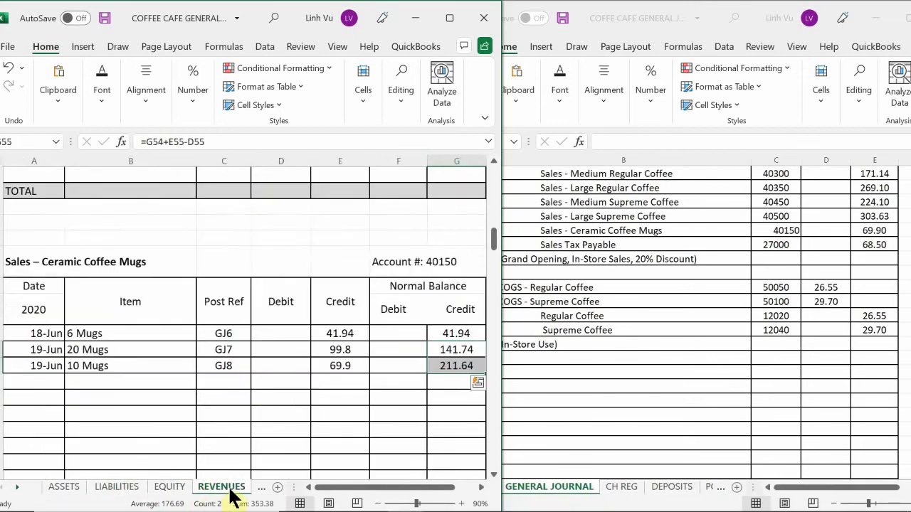
left_click(259, 490)
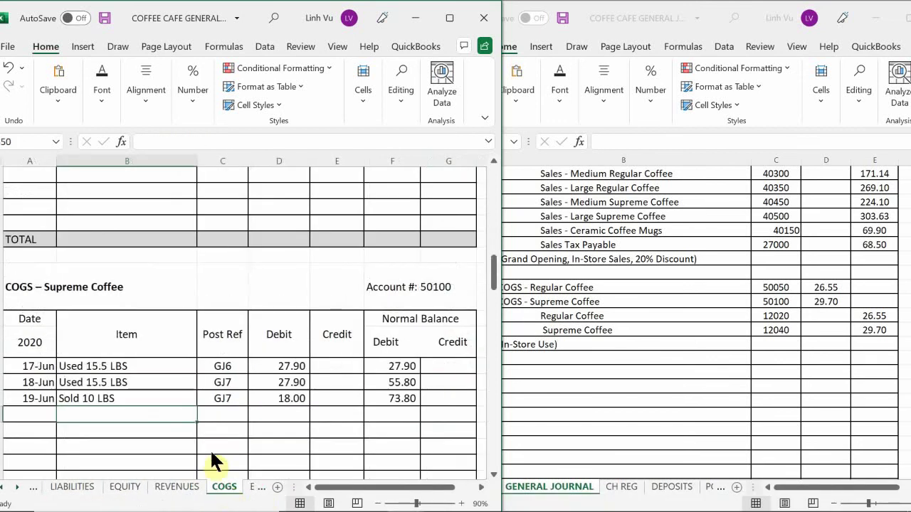
scroll(120, 361, "up", 5)
scroll(120, 362, "up", 5)
scroll(73, 381, "down", 3)
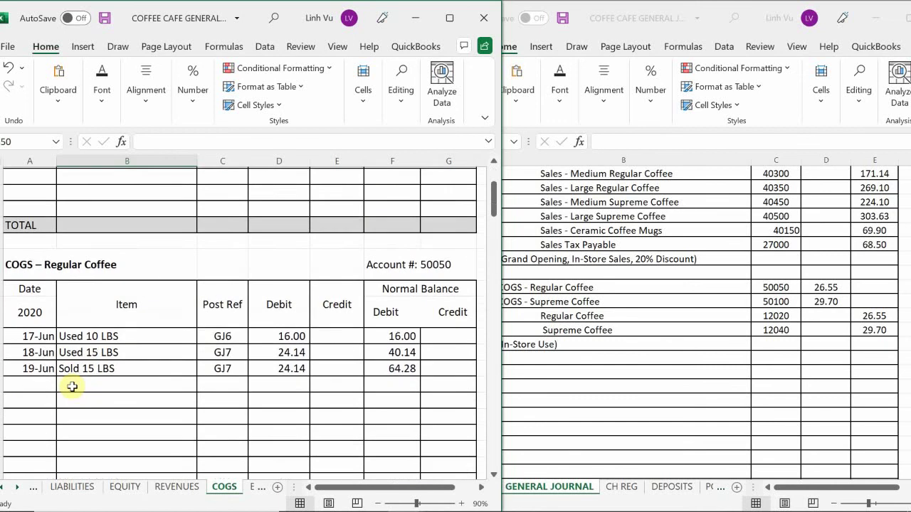
Post a COGS – Regular Coffee ledger row dated 6/19 with item Used 16.5 LBS, post reference GJ8 and debit 26.55.
left_click(37, 383)
type("6/19")
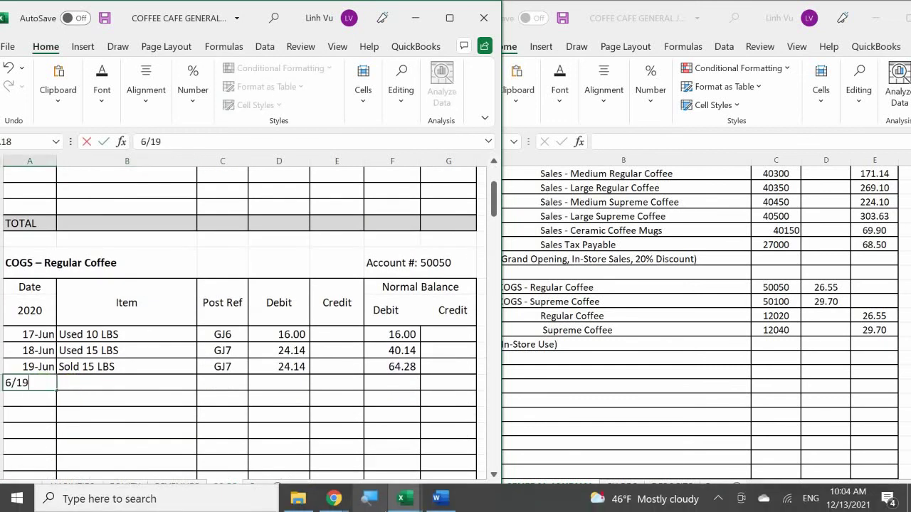
key("Tab")
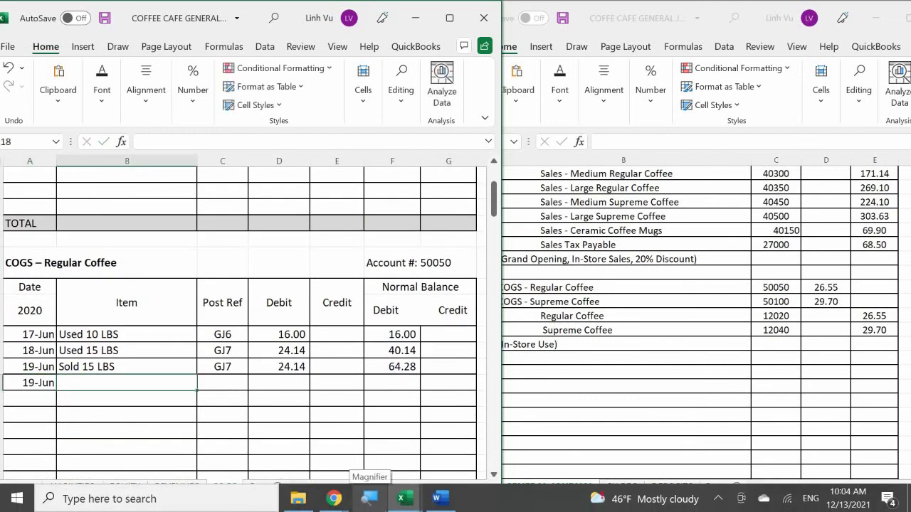
type("Use")
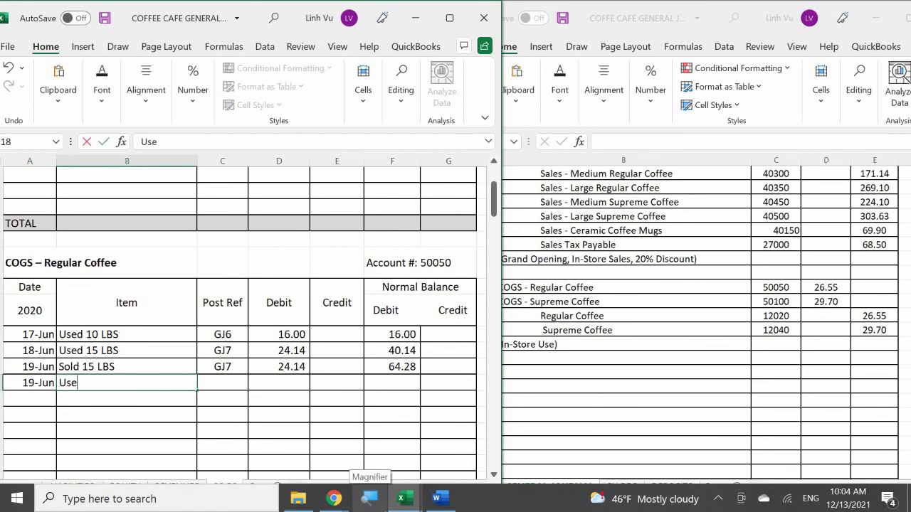
type("d 16.5 ")
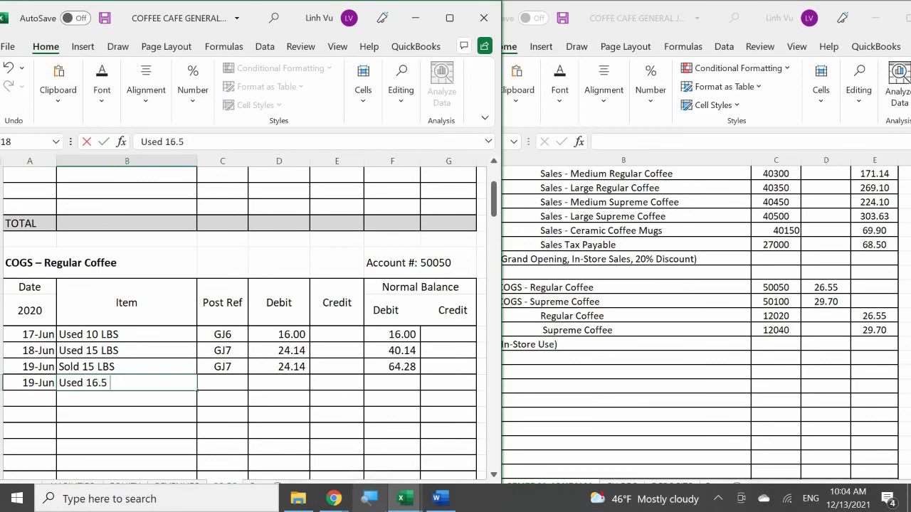
type("zBL")
key("BackSpace")
key("BackSpace")
type("LBS")
key("Tab")
type("GJ8")
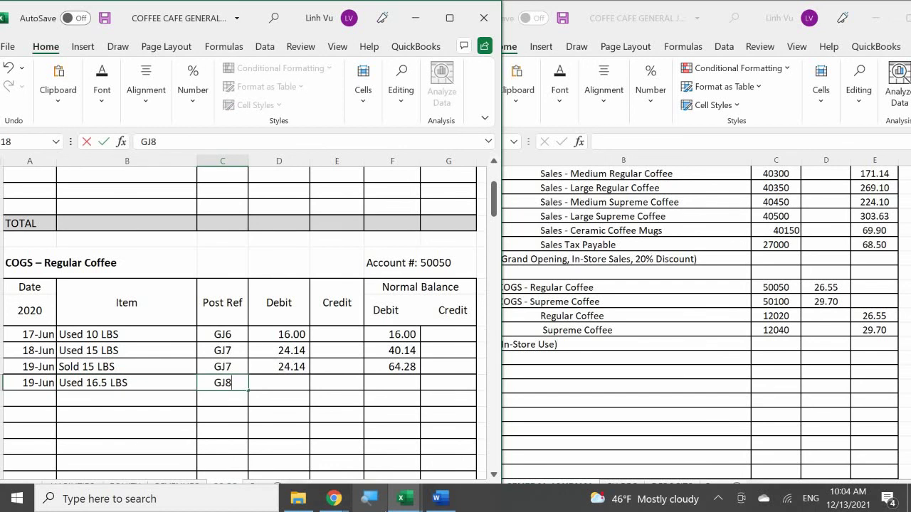
key("Tab")
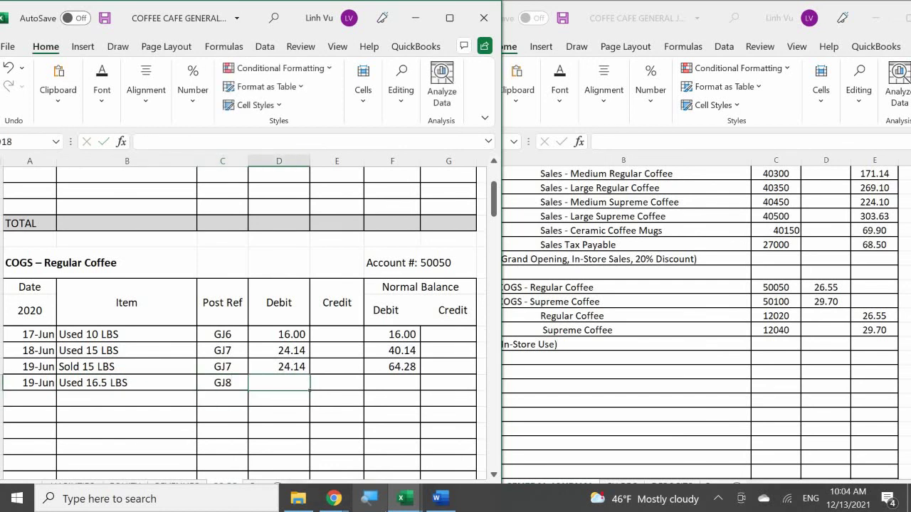
type("26.55")
key("Return")
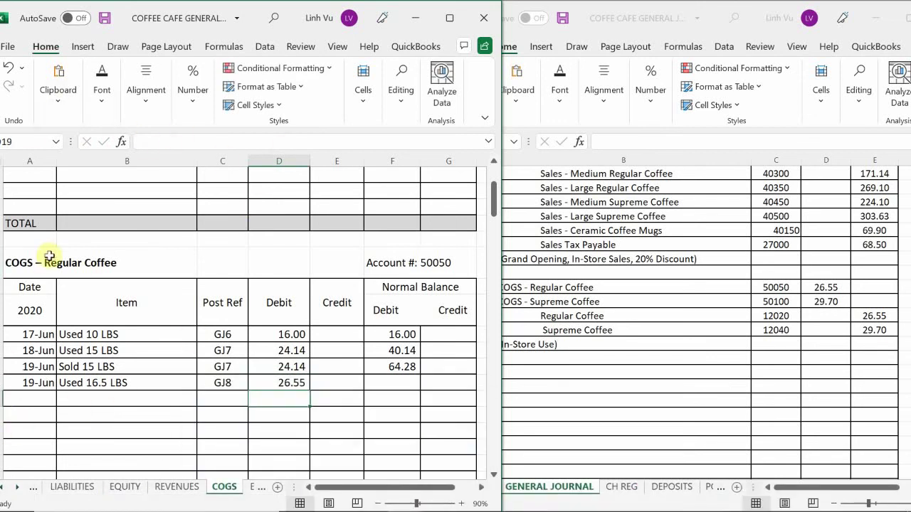
Fill the COGS – Regular Coffee debit balance formula from F17 down to F18.
left_click(406, 366)
left_click_drag(420, 375, 420, 390)
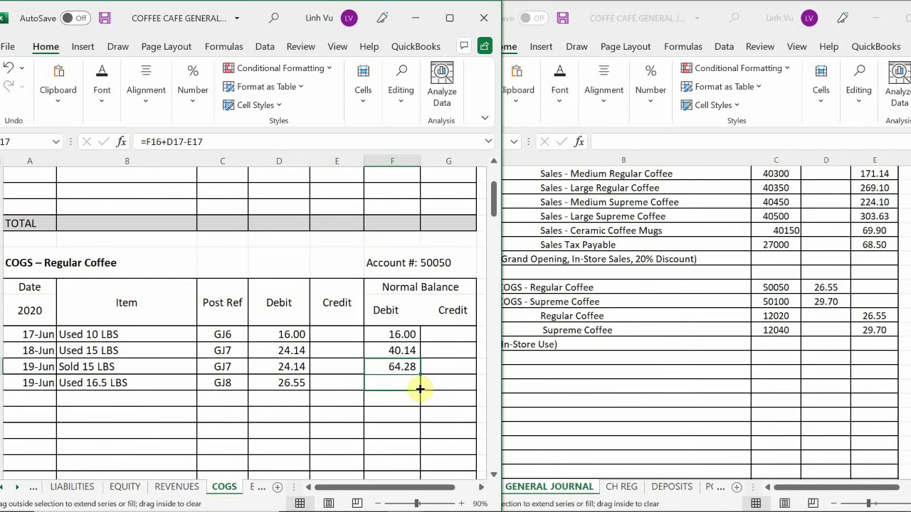
left_click_drag(420, 389, 417, 388)
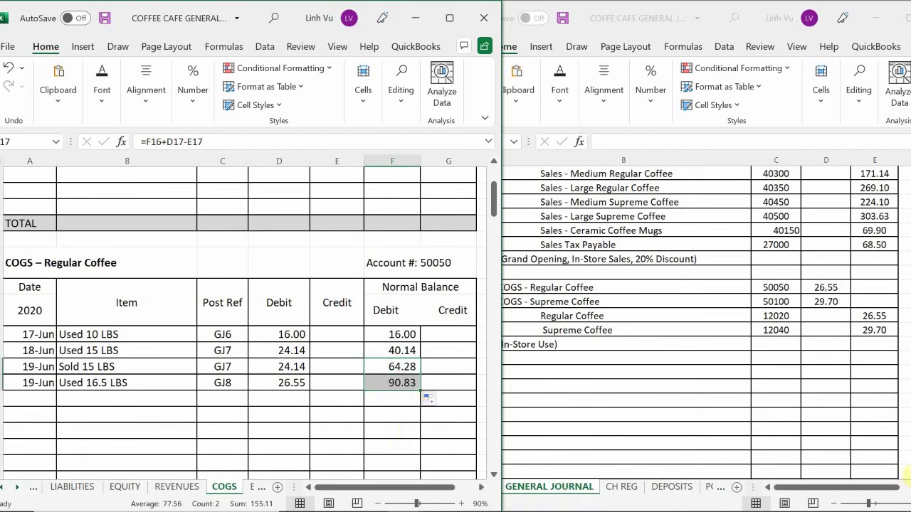
Start a new row dated 6/19 below the last entry of the COGS – Supreme Coffee ledger account.
left_click(128, 366)
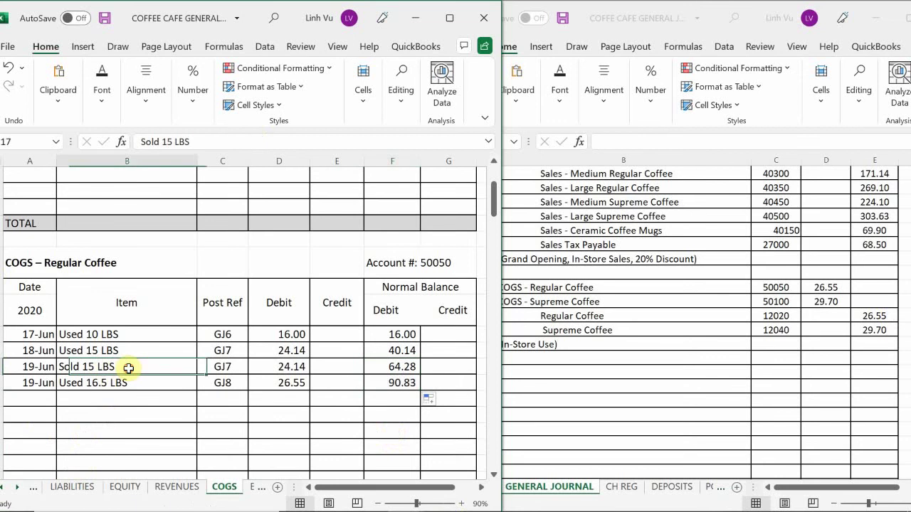
scroll(128, 368, "down", 6)
scroll(129, 368, "down", 5)
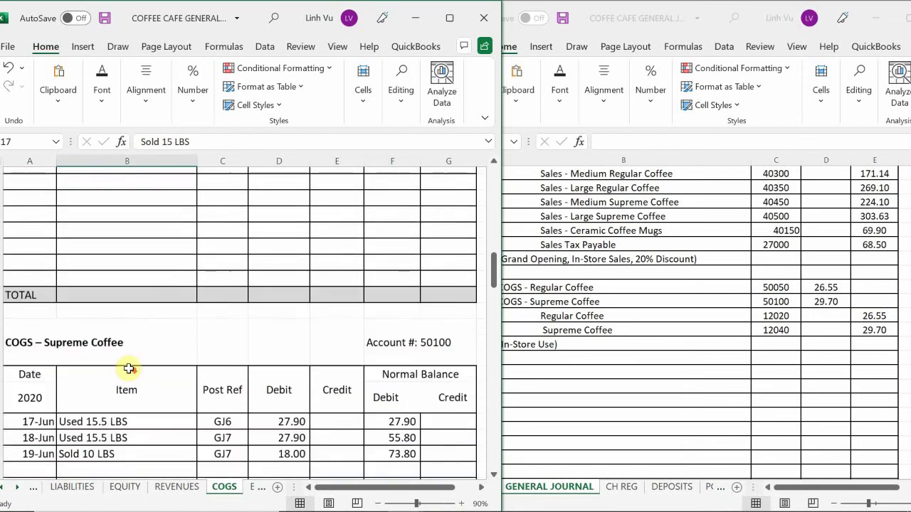
scroll(128, 368, "up", 1)
scroll(128, 368, "down", 1)
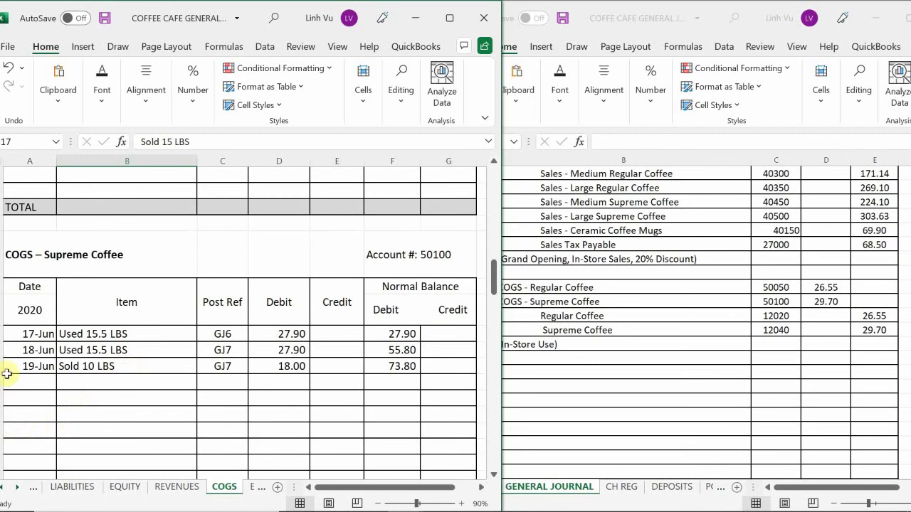
left_click(32, 382)
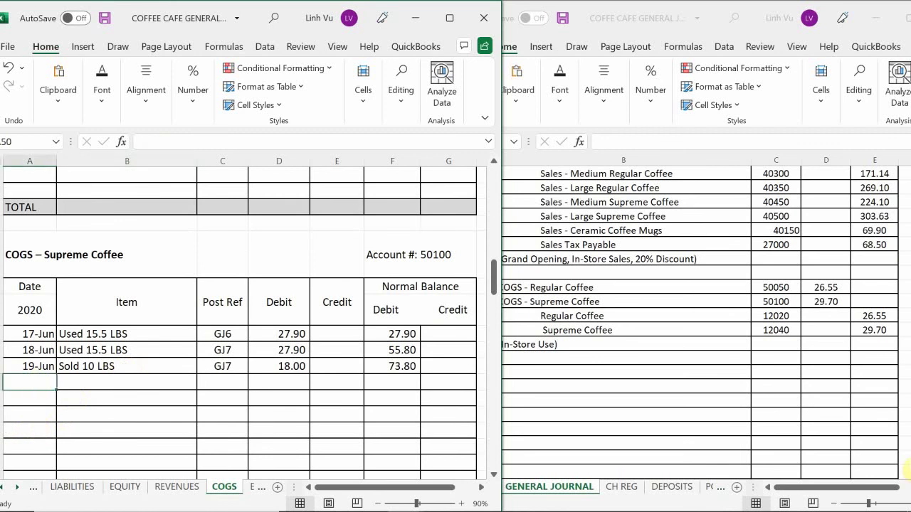
type("6/19")
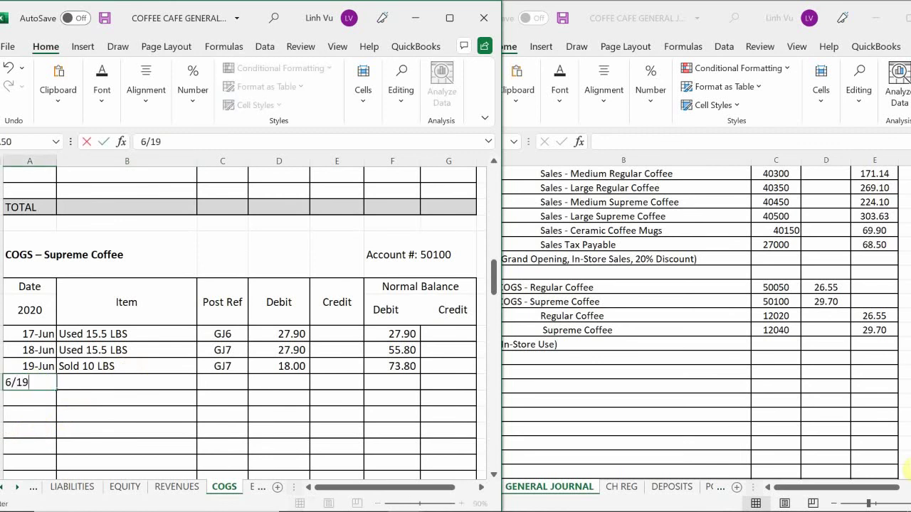
key("Tab")
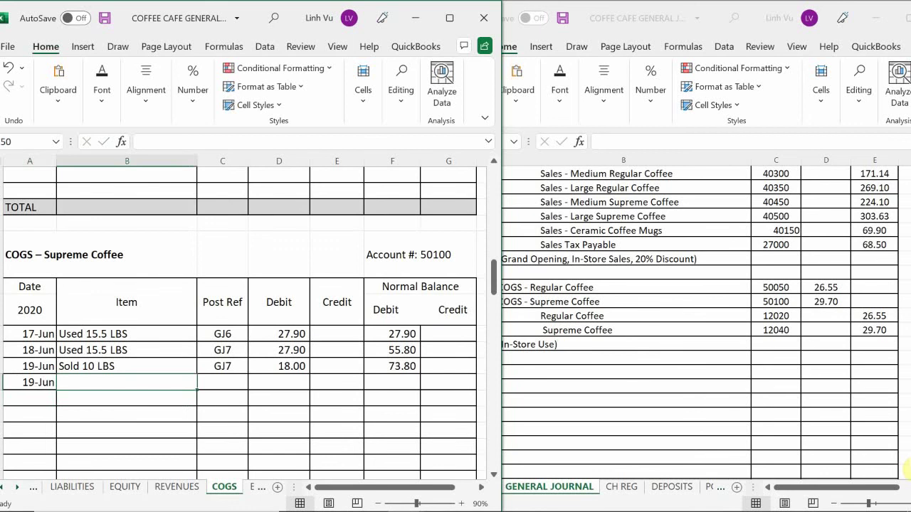
Enter Used 16.5 LBS as the item of the new COGS – Supreme Coffee row.
type("I")
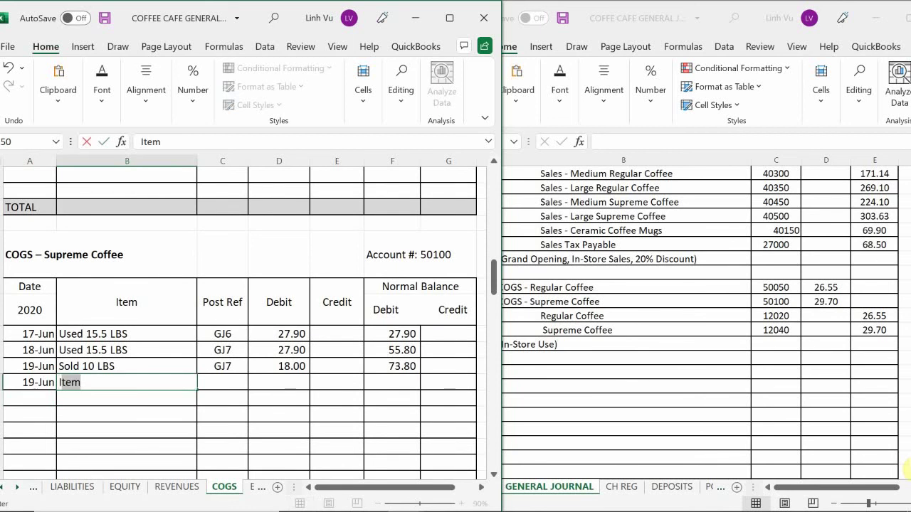
key("BackSpace")
type("I")
key("BackSpace")
type("O")
key("BackSpace")
key("BackSpace")
type("Used ")
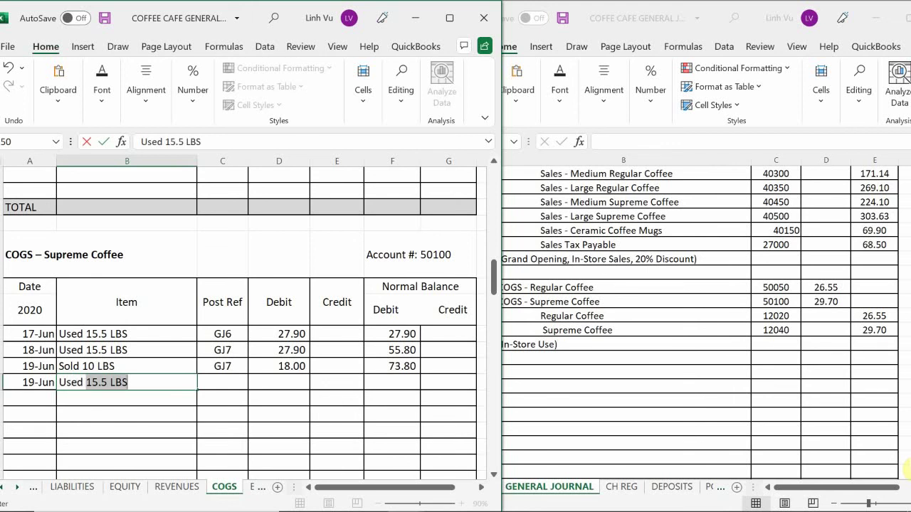
type("16.")
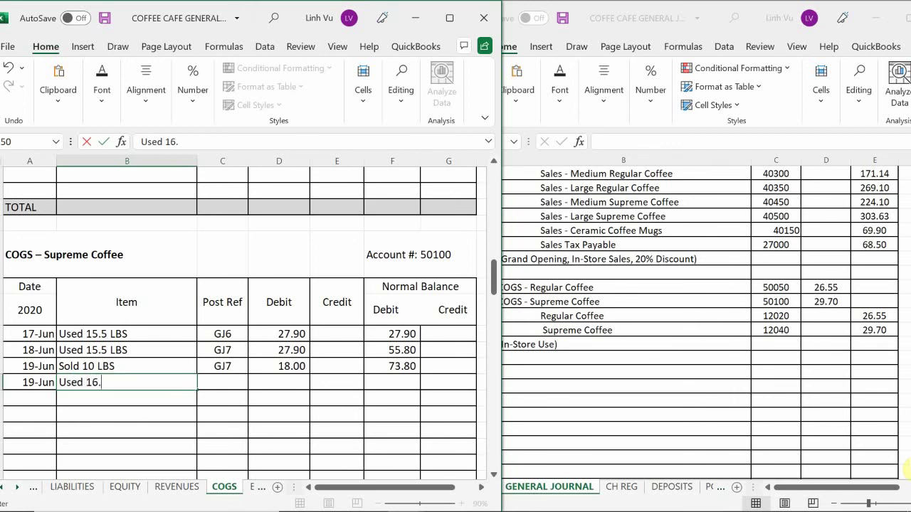
type("5 LBS")
key("Tab")
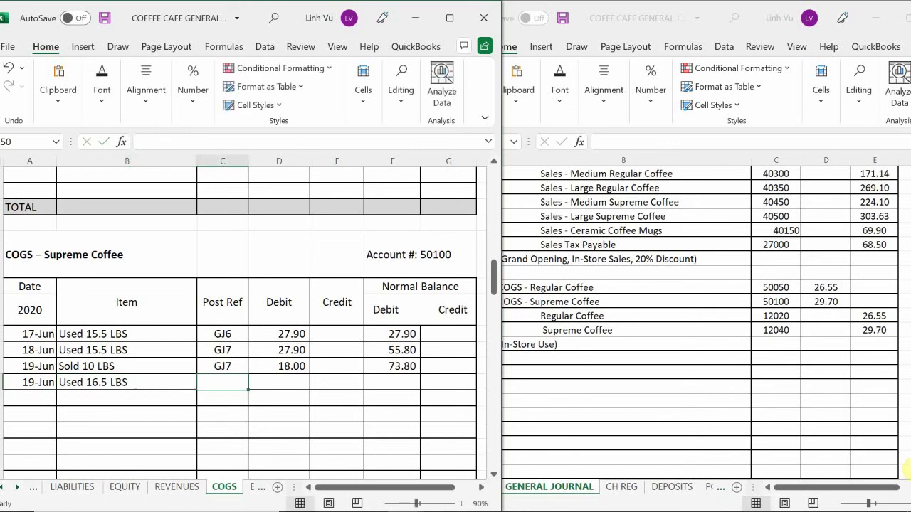
Complete the COGS – Supreme Coffee row with post reference GJ8 and a debit of 29.70.
type("GJ8")
key("Return")
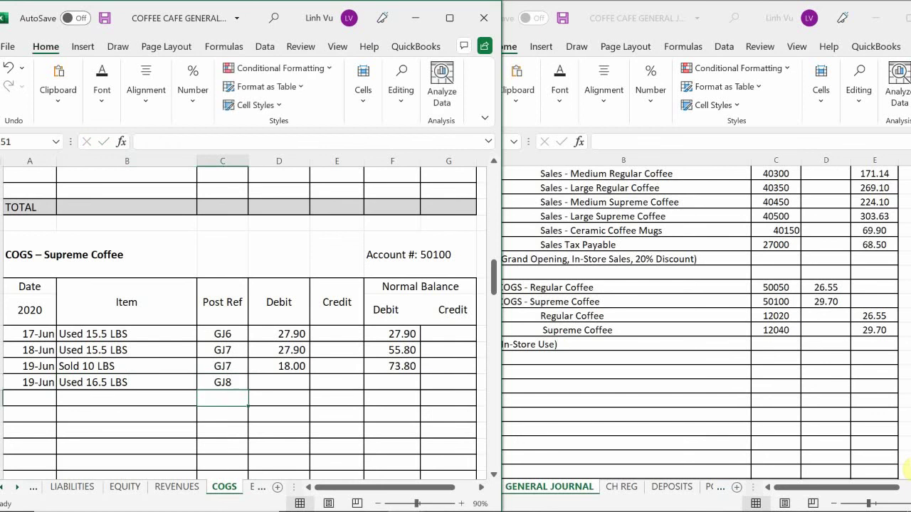
key("Right")
key("Up")
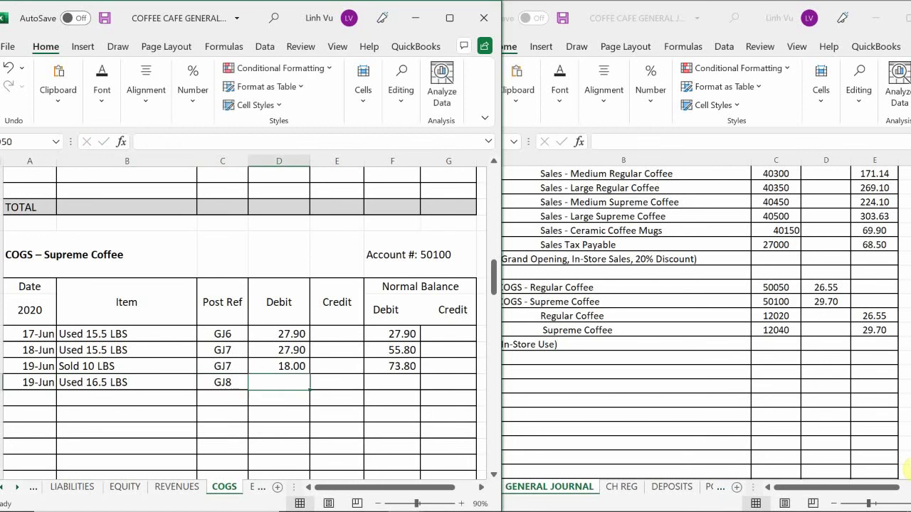
type("29.70")
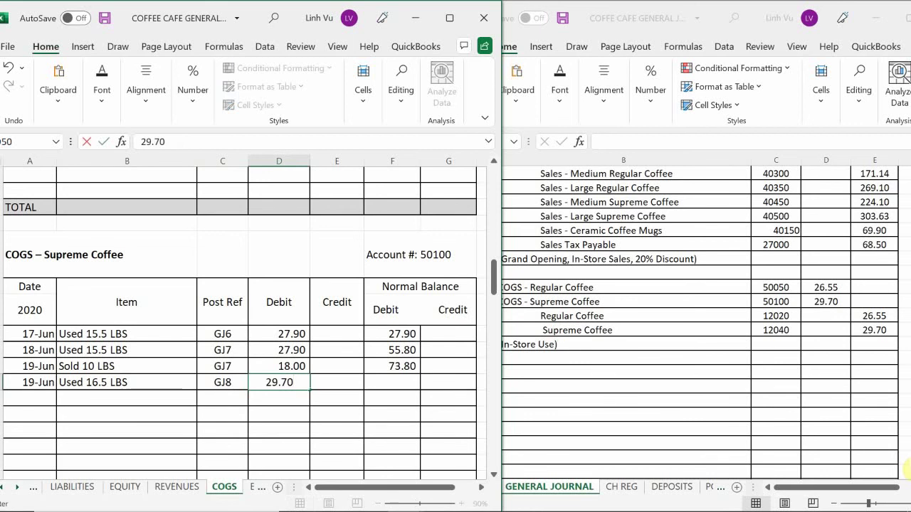
key("Return")
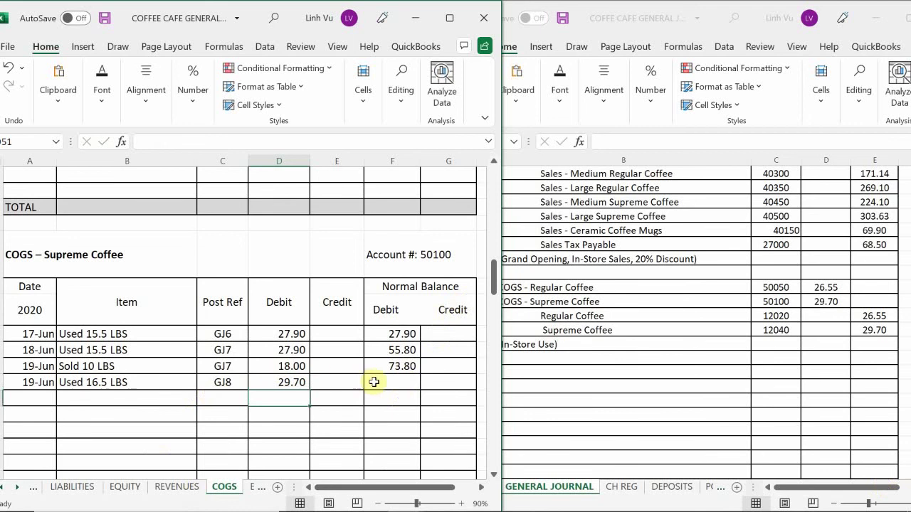
Fill the COGS – Supreme Coffee debit balance formula from F49 down to F50.
left_click(403, 365)
left_click_drag(422, 372, 421, 390)
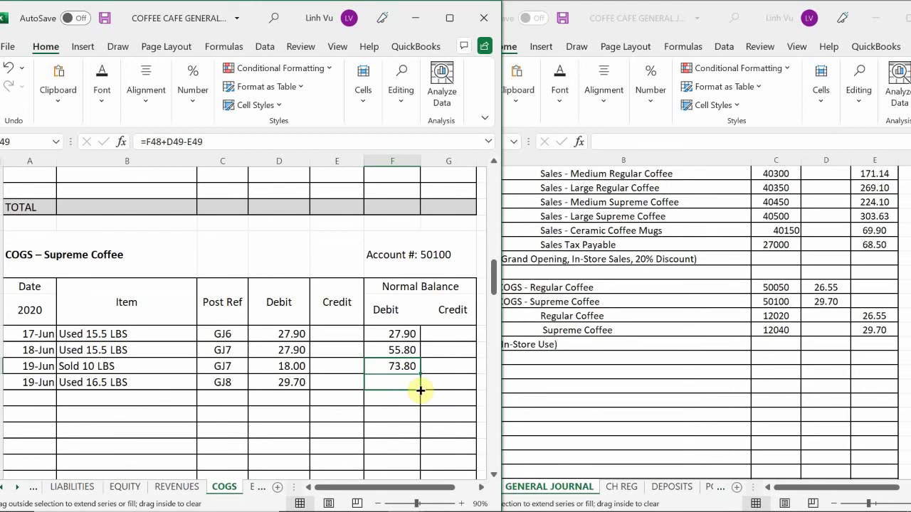
left_click_drag(420, 390, 421, 390)
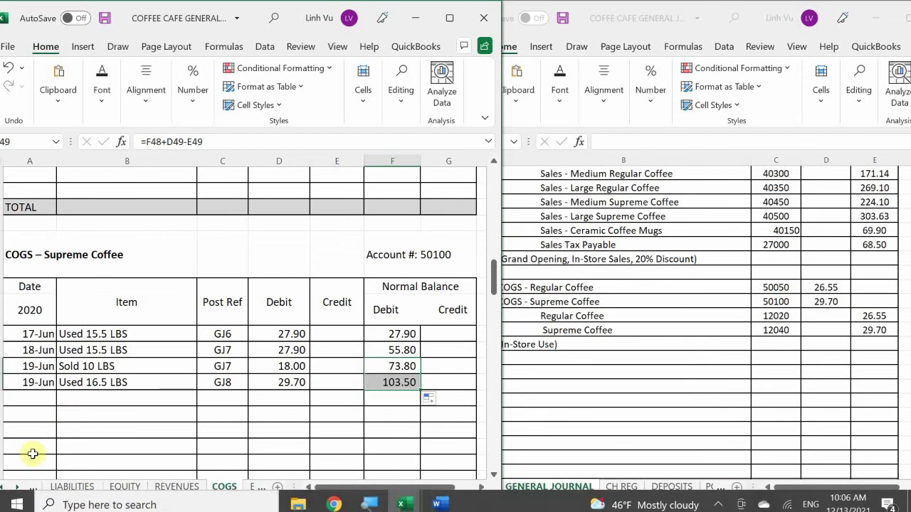
Open the ledger's ASSETS sheet and find the Regular Coffee inventory account.
left_click(17, 490)
left_click(18, 490)
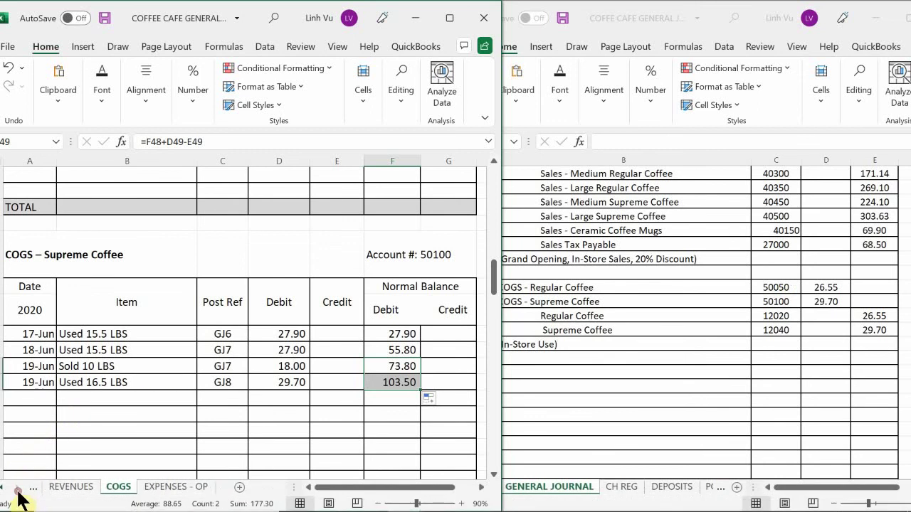
left_click(3, 491)
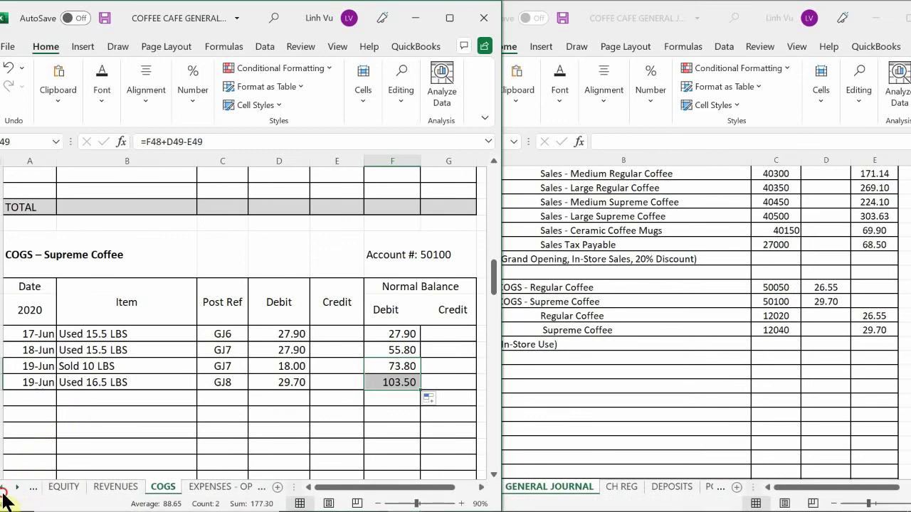
left_click(4, 491)
left_click(3, 491)
left_click(65, 487)
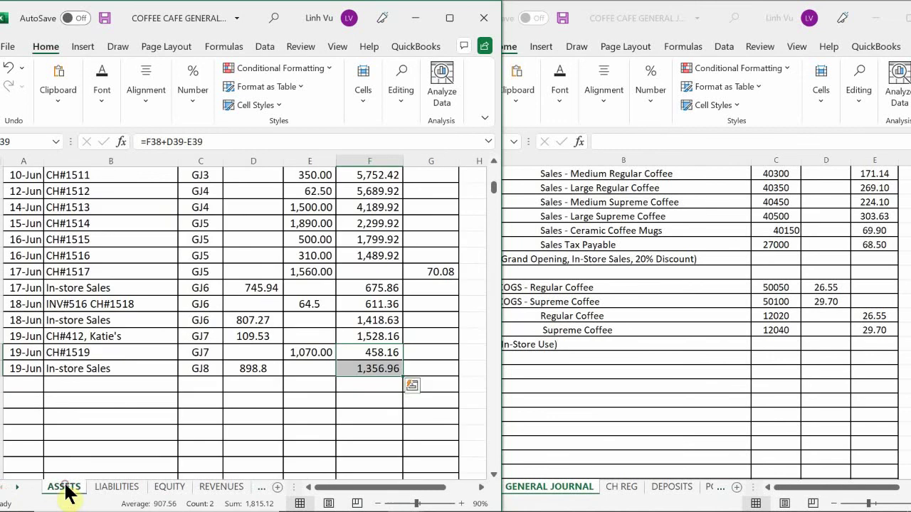
scroll(106, 370, "down", 6)
scroll(106, 372, "up", 10)
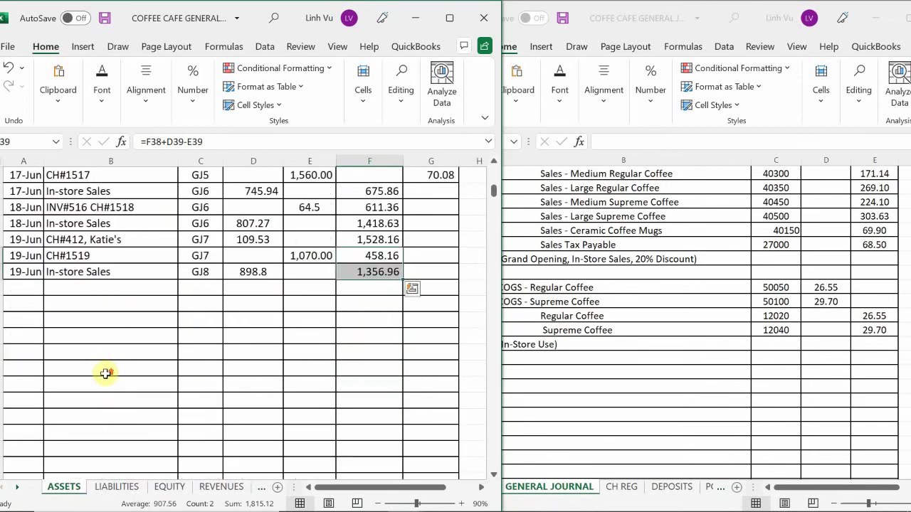
scroll(106, 373, "down", 15)
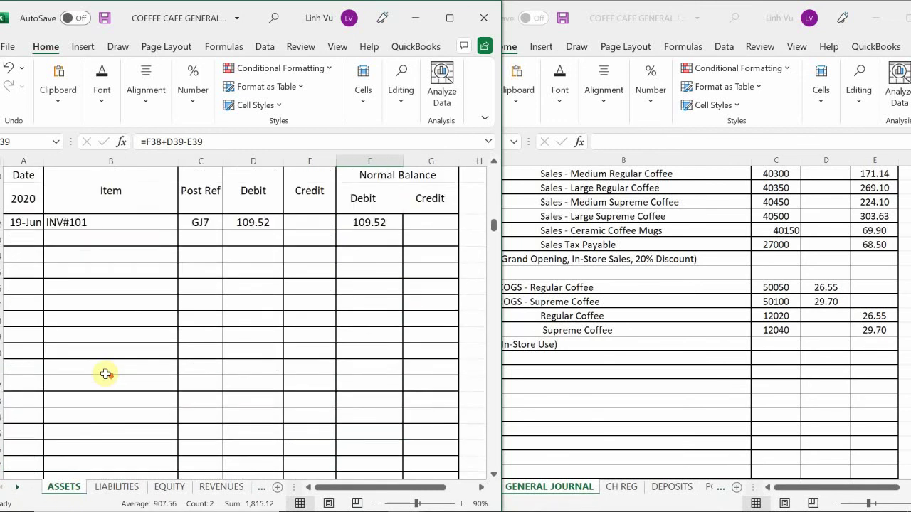
scroll(105, 374, "down", 8)
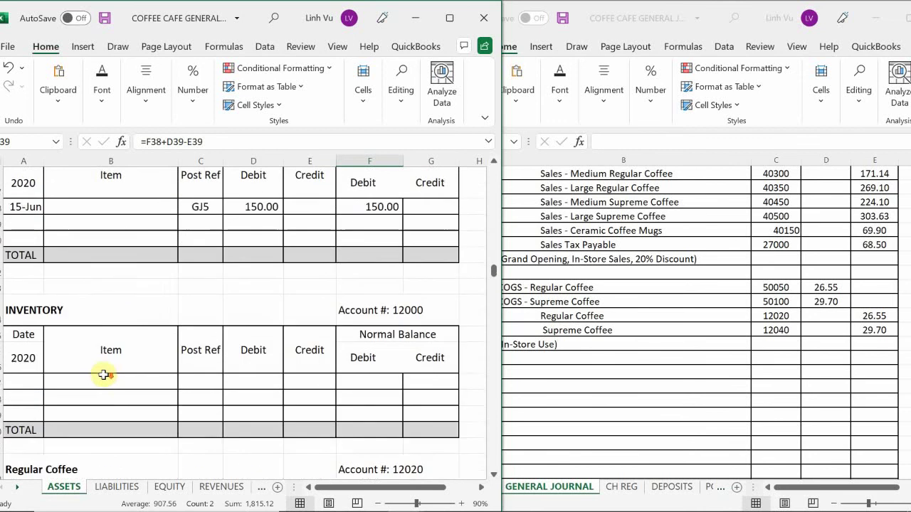
scroll(103, 373, "up", 1)
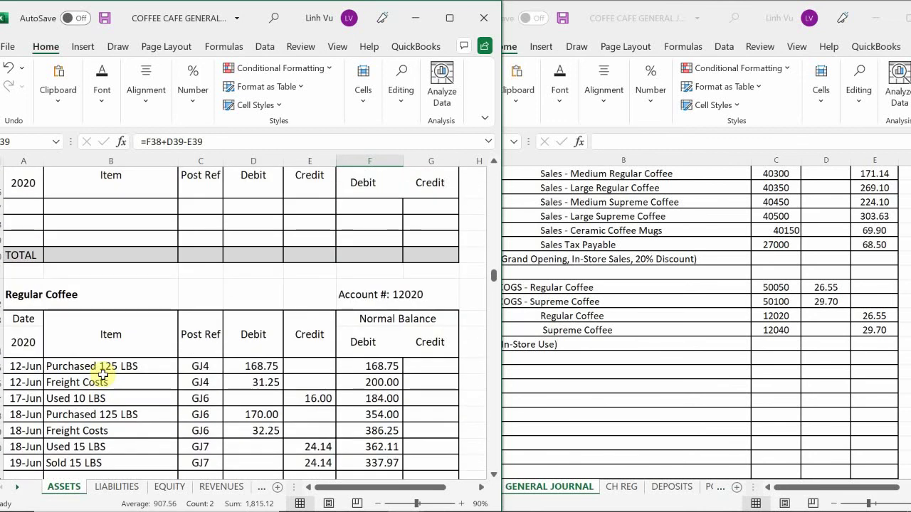
scroll(105, 374, "down", 1)
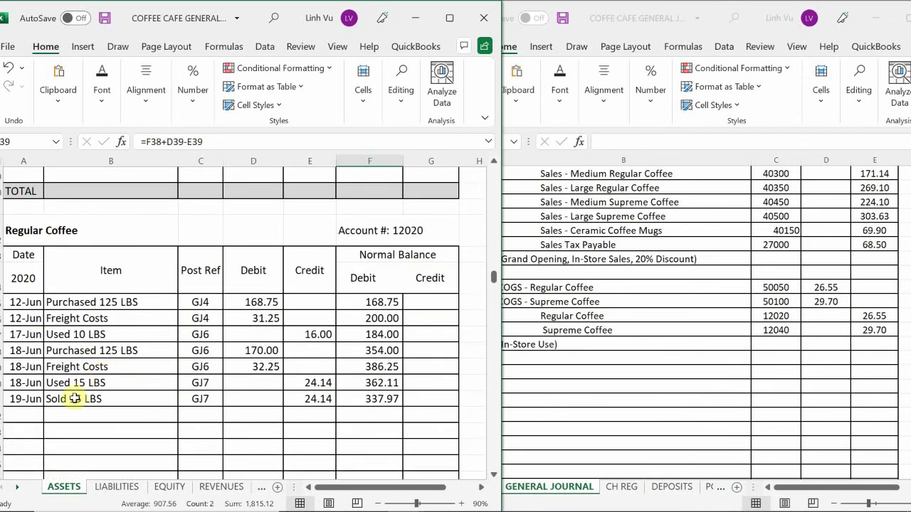
scroll(67, 377, "down", 1)
Post a Regular Coffee ledger row dated 6/19 with item Used 16.5 LBS, post reference GJ8 and credit 26.55.
left_click(24, 368)
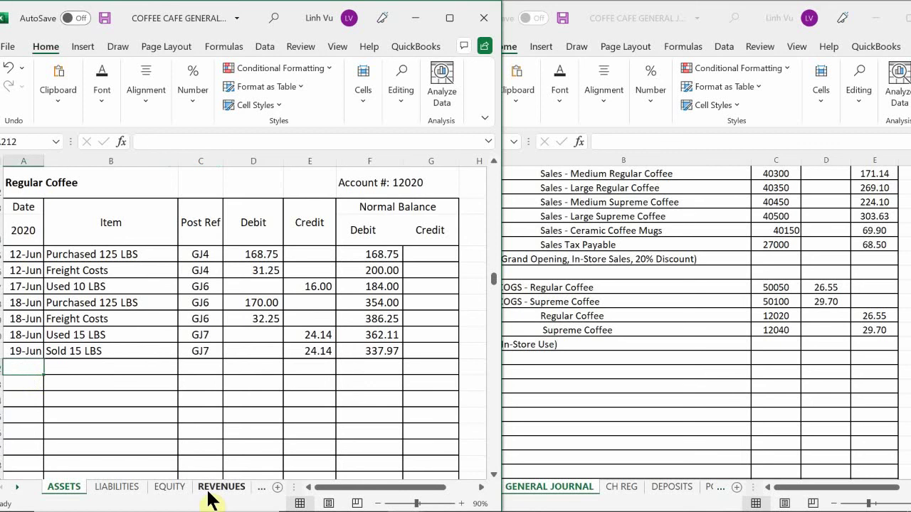
type("6/19")
key("Up")
key("Right")
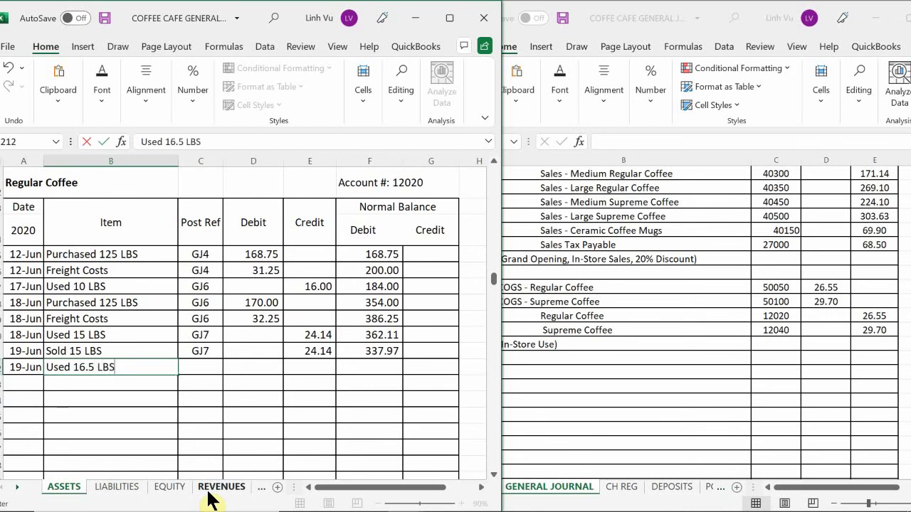
key("Tab")
type("GJ")
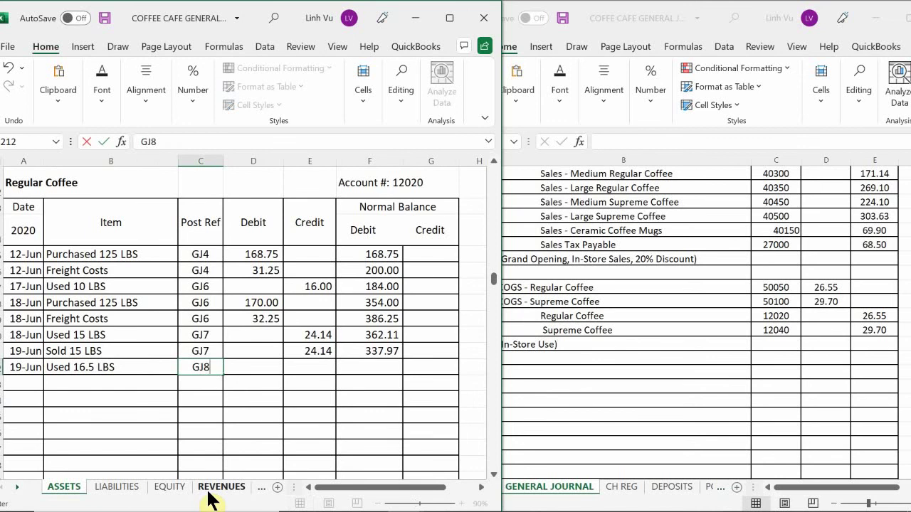
type("8")
key("Tab")
key("Tab")
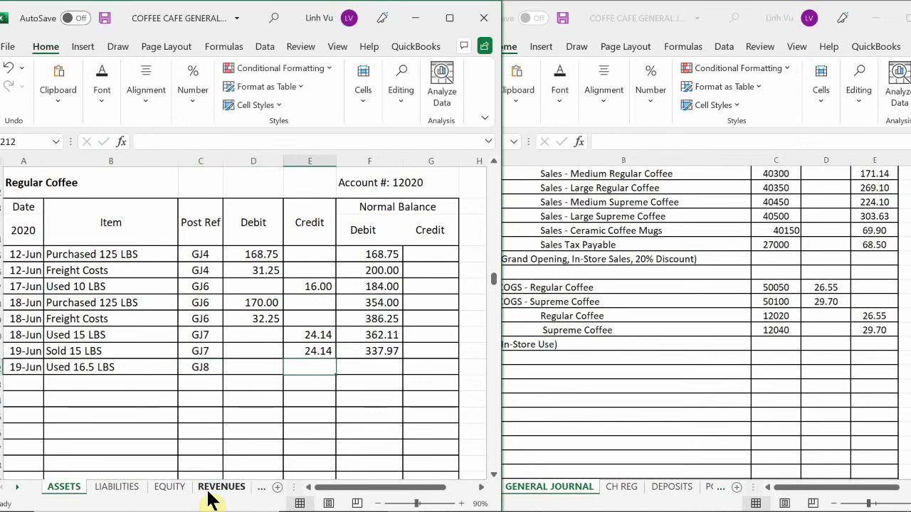
type("26.55")
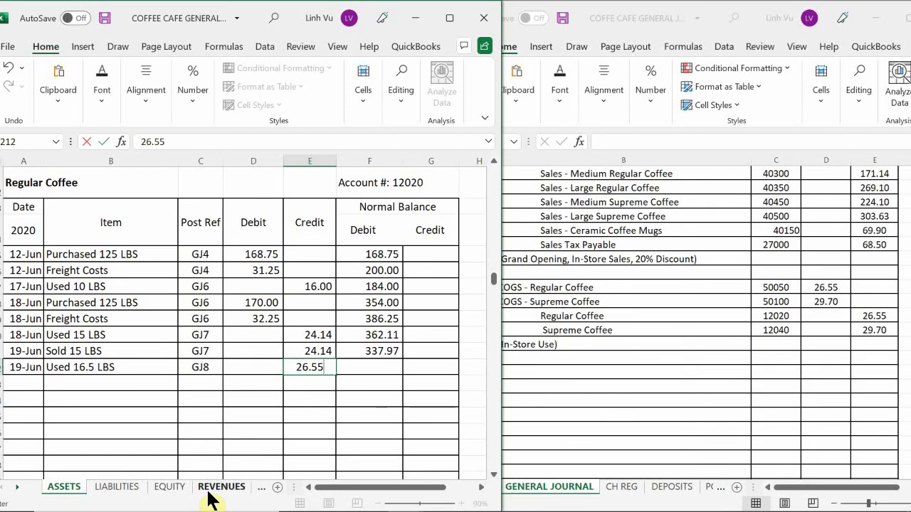
key("Return")
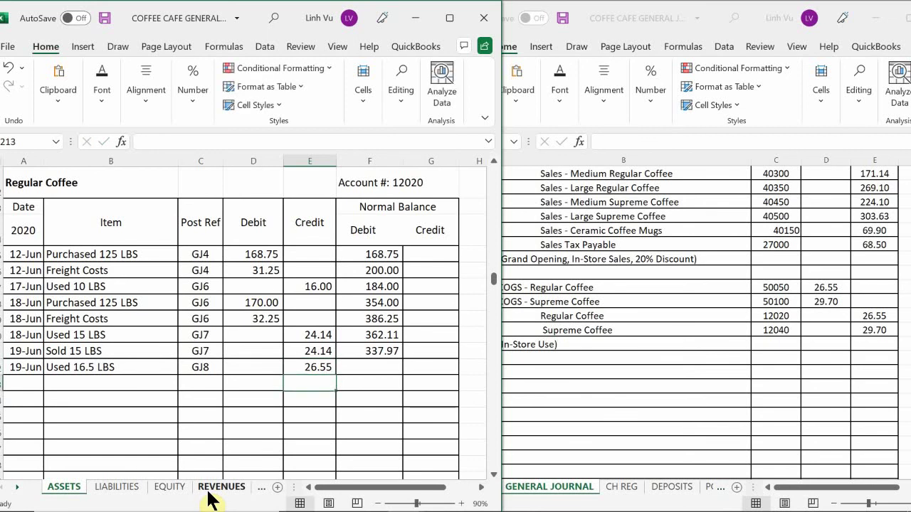
Fill the Regular Coffee debit balance formula from F211 down to F212.
key("Right")
key("Up")
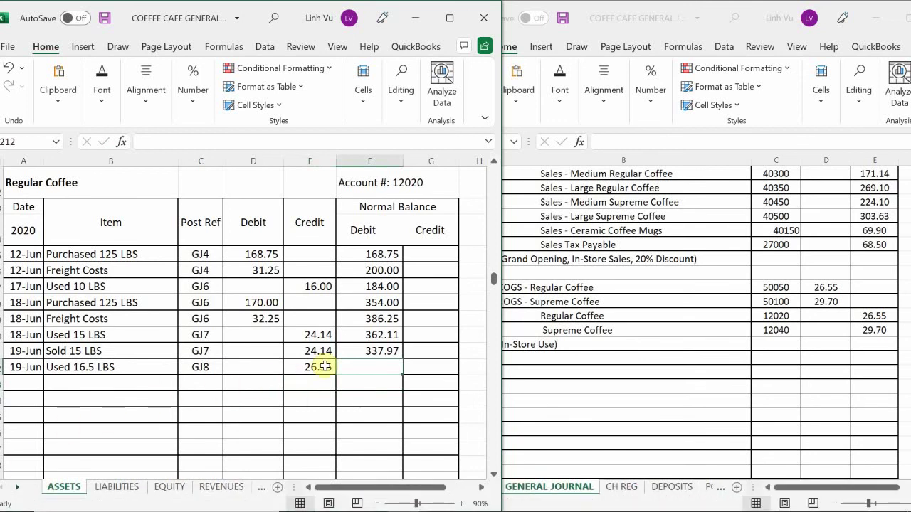
left_click(383, 351)
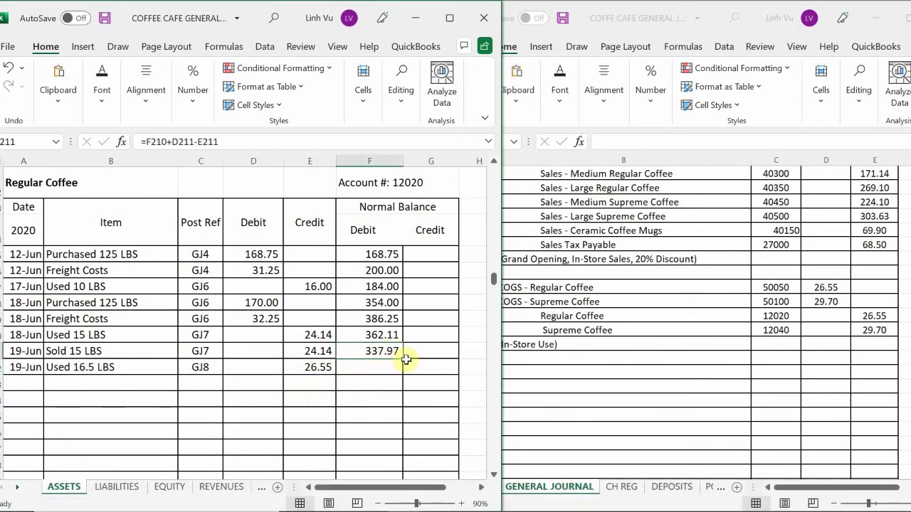
left_click_drag(402, 358, 403, 377)
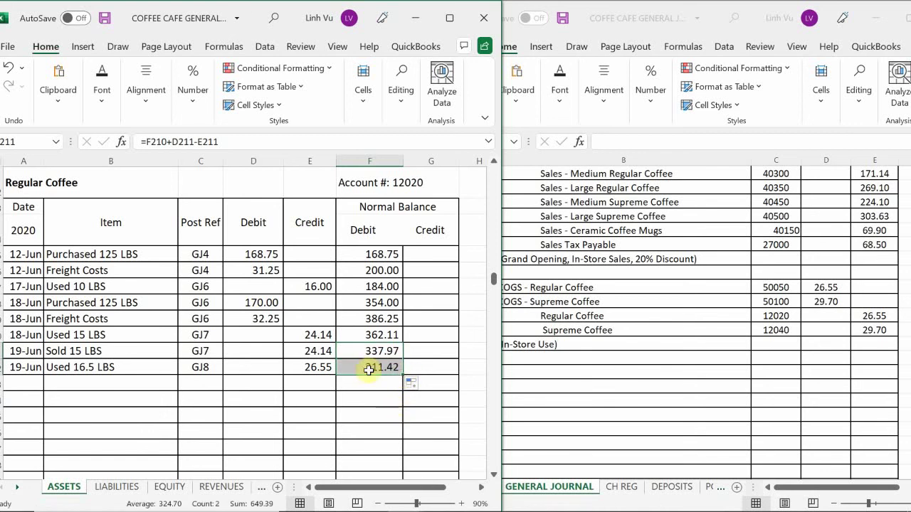
Check the Regular Coffee balance against the inventory workbook's REG COFFEE sheet, then return to the ledger beside the general journal.
mouse_move(436, 496)
mouse_move(402, 499)
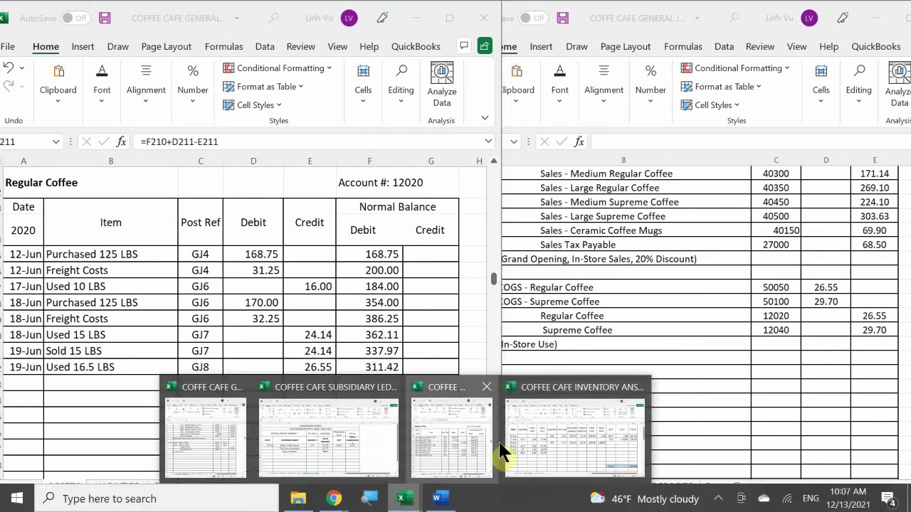
left_click(559, 443)
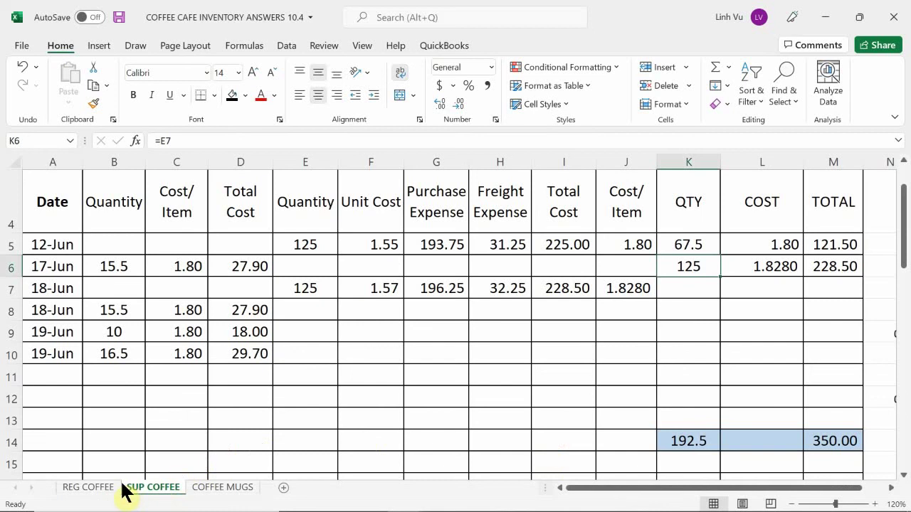
left_click(91, 489)
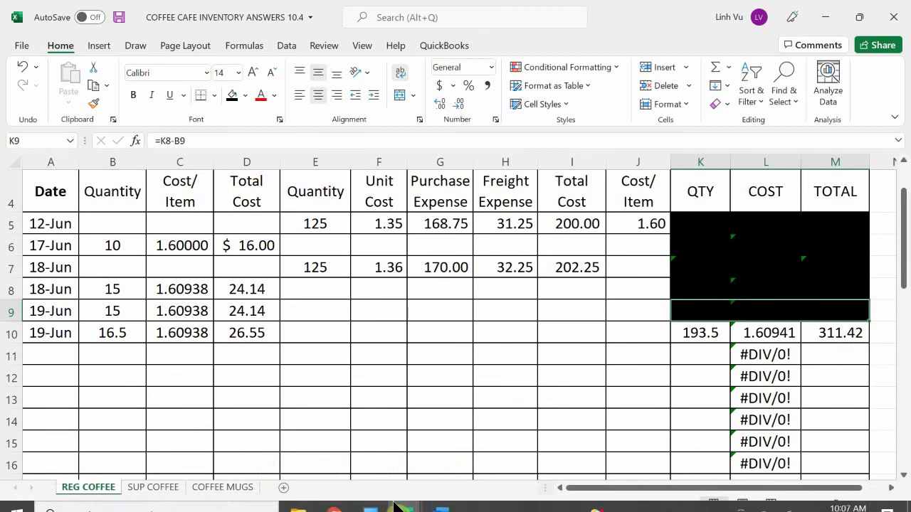
mouse_move(404, 498)
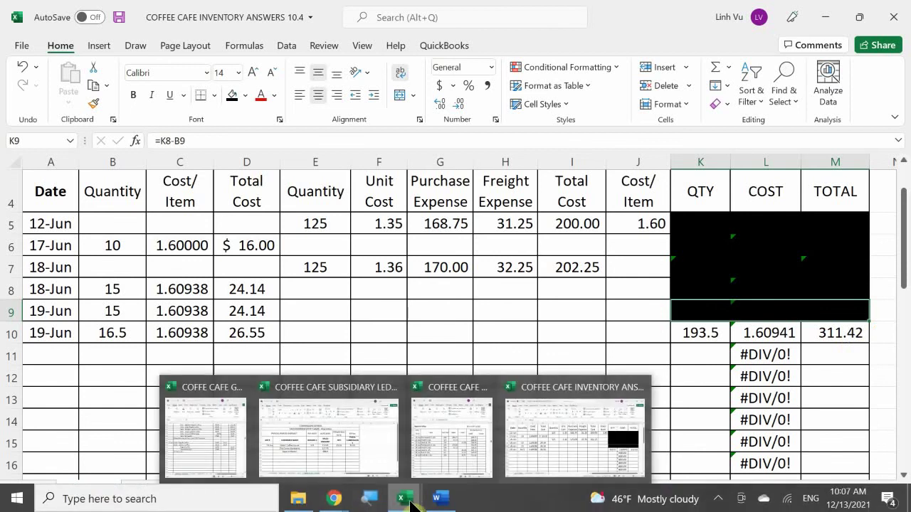
left_click(224, 445)
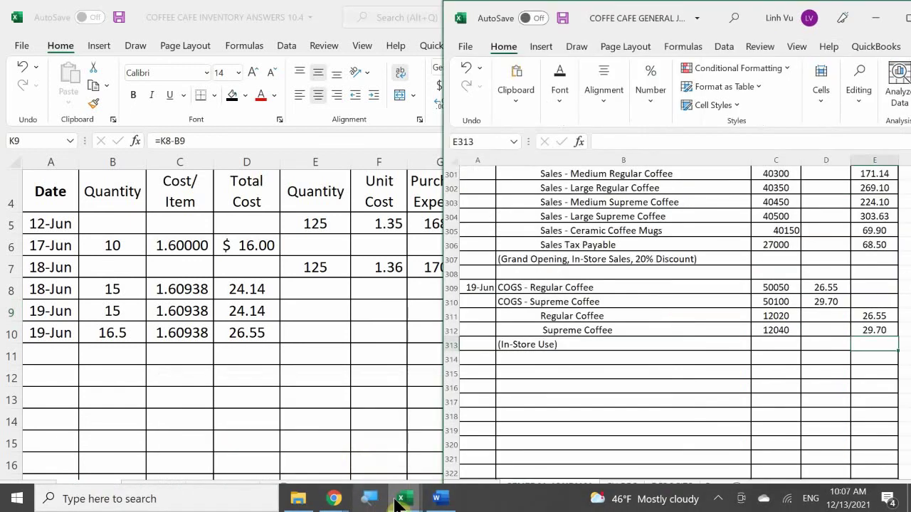
mouse_move(400, 501)
left_click(458, 459)
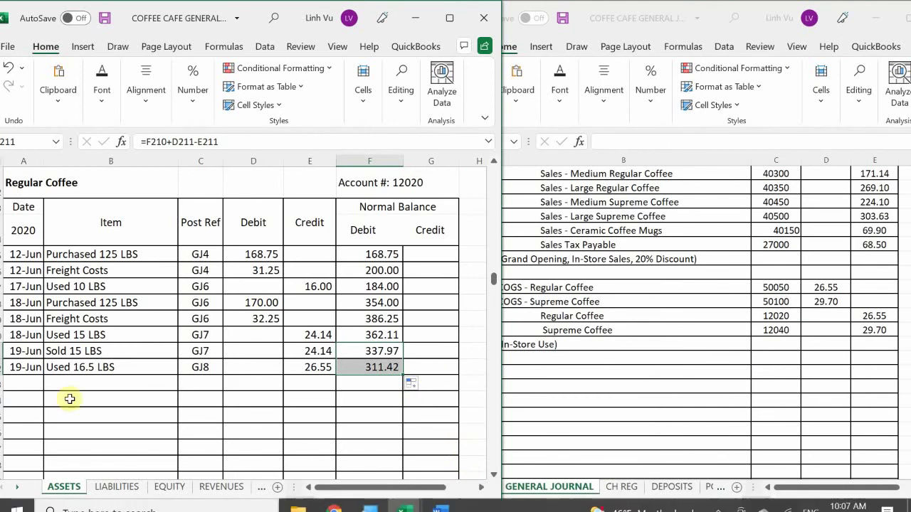
In the Supreme Coffee inventory account, start a new ledger row dated 6/19 with item Used 16.5 LBS.
left_click(107, 400)
scroll(82, 413, "down", 1)
scroll(83, 413, "down", 10)
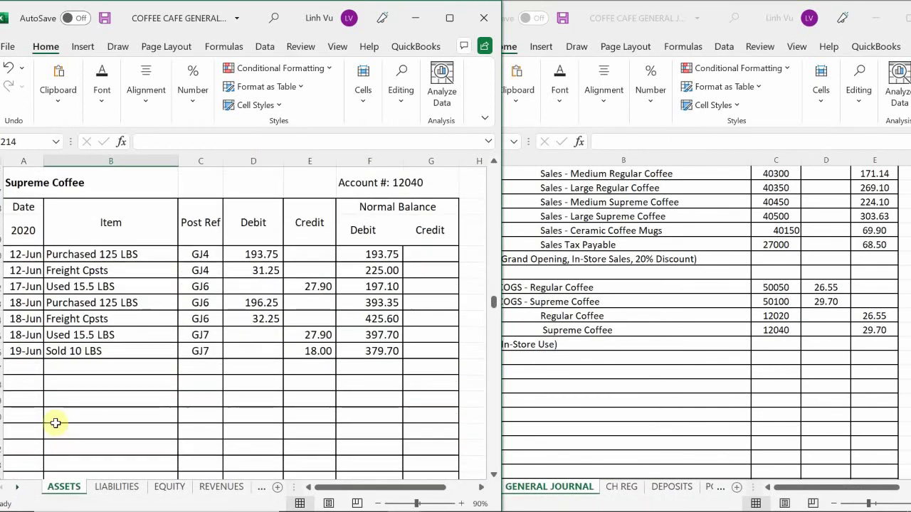
left_click(21, 368)
type("6/19")
key("Tab")
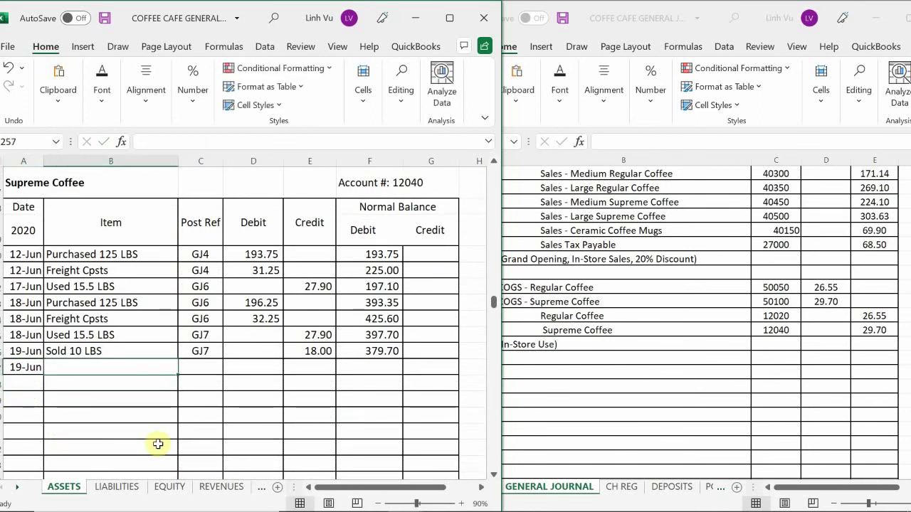
type("I")
key("BackSpace")
type("Y")
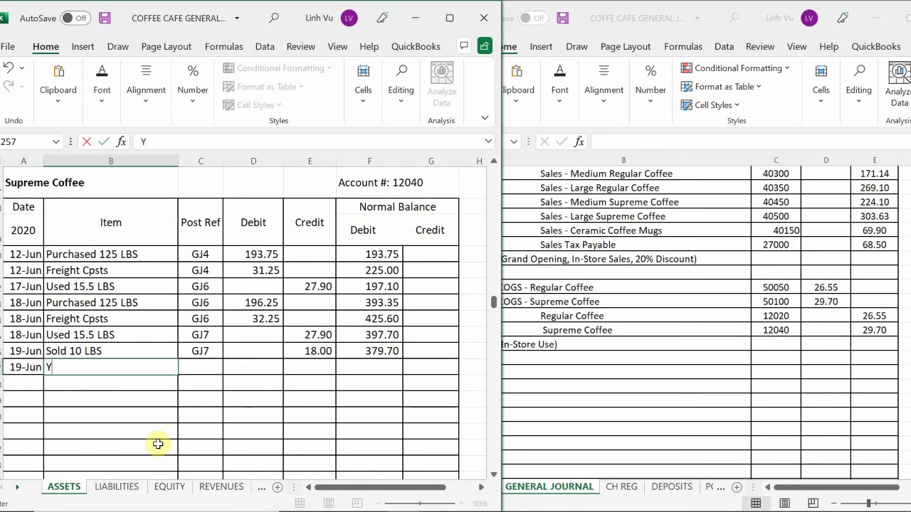
key("BackSpace")
type("Used")
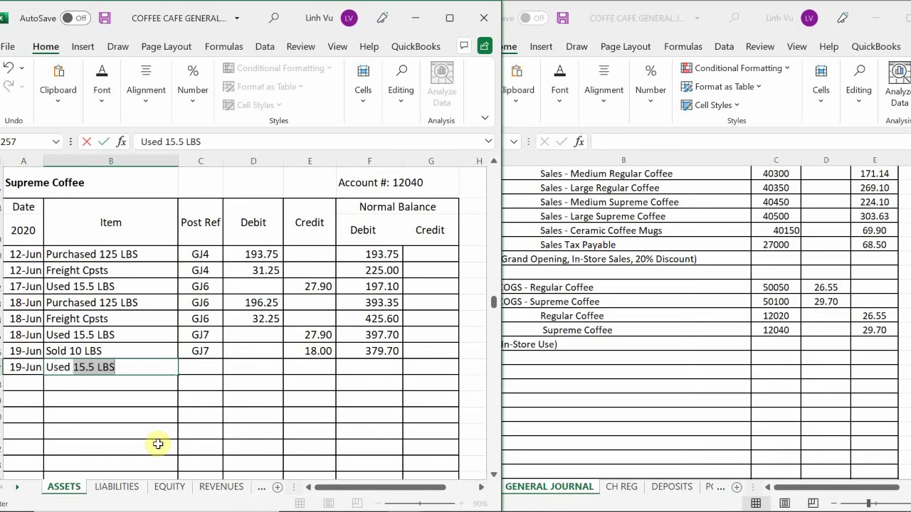
type(" 16.5 LBS")
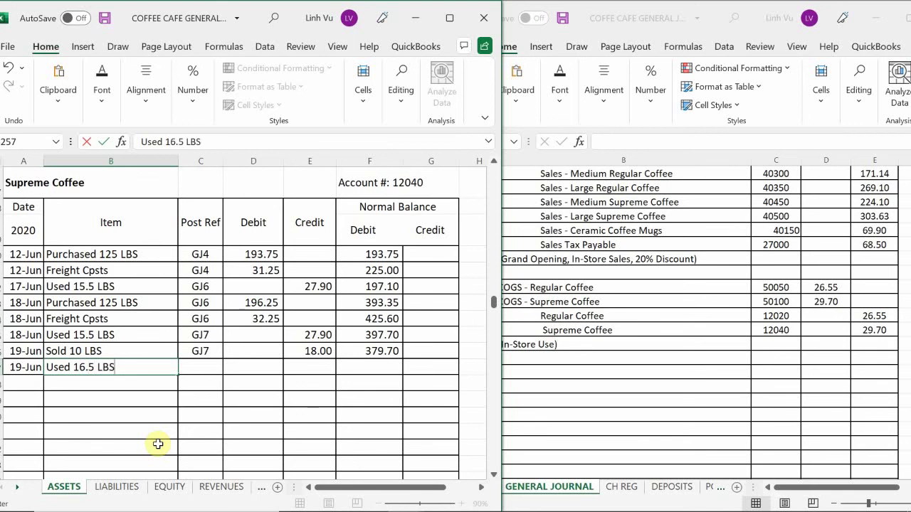
Complete the Supreme Coffee row with post reference GJ8 and credit 29.70, and fill the debit balance formula from F256 down to F257.
key("Tab")
type("GJ")
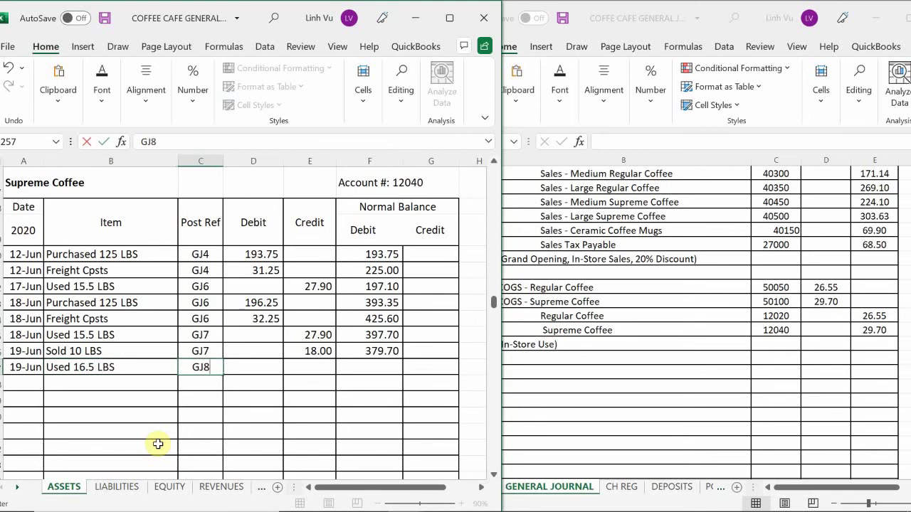
key("Tab")
key("Tab")
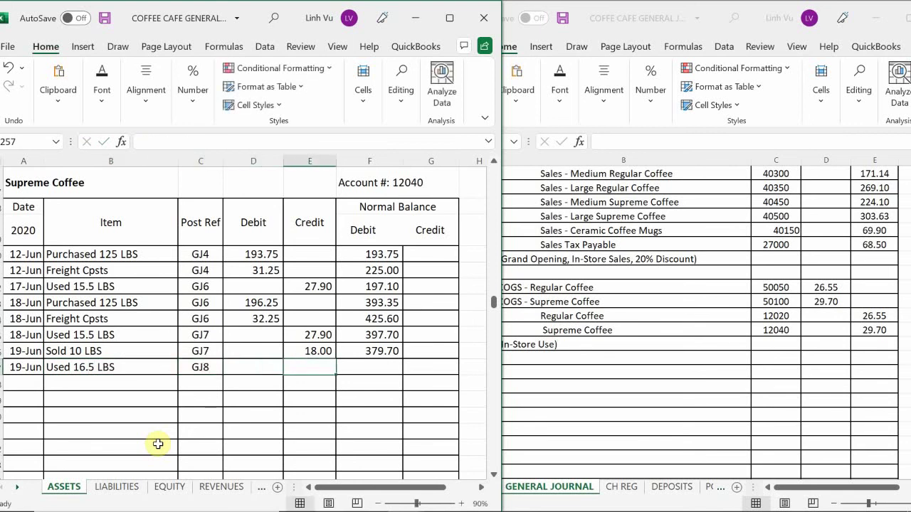
type("29.70")
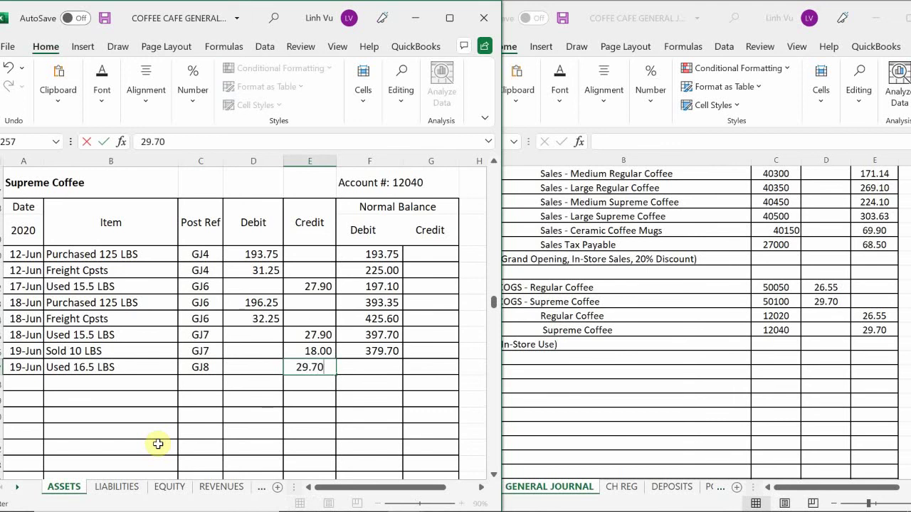
key("Return")
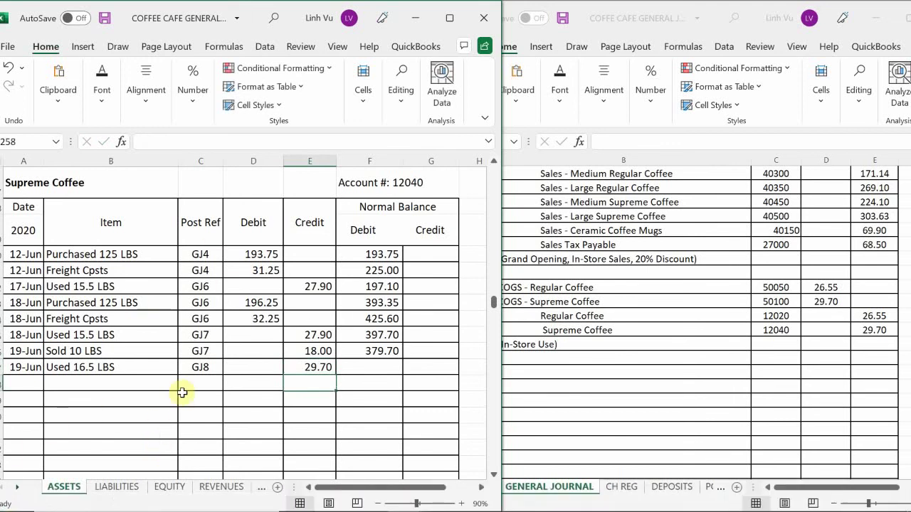
left_click(373, 350)
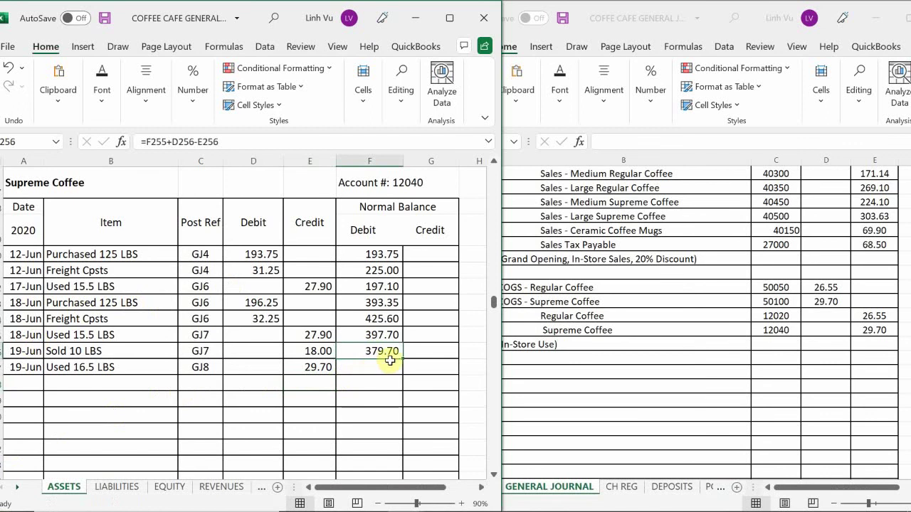
left_click_drag(403, 359, 403, 374)
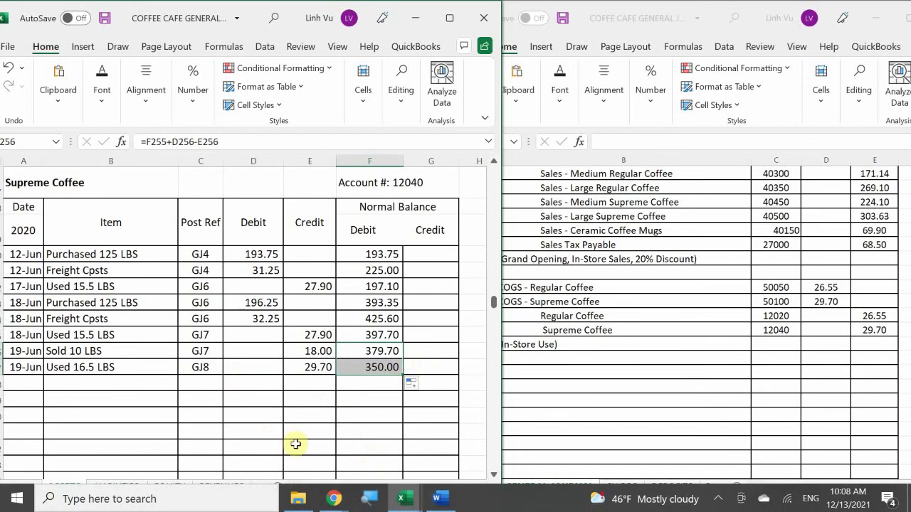
Check the Supreme Coffee balance against the inventory workbook's SUP COFFEE sheet and bring back the general journal.
mouse_move(405, 499)
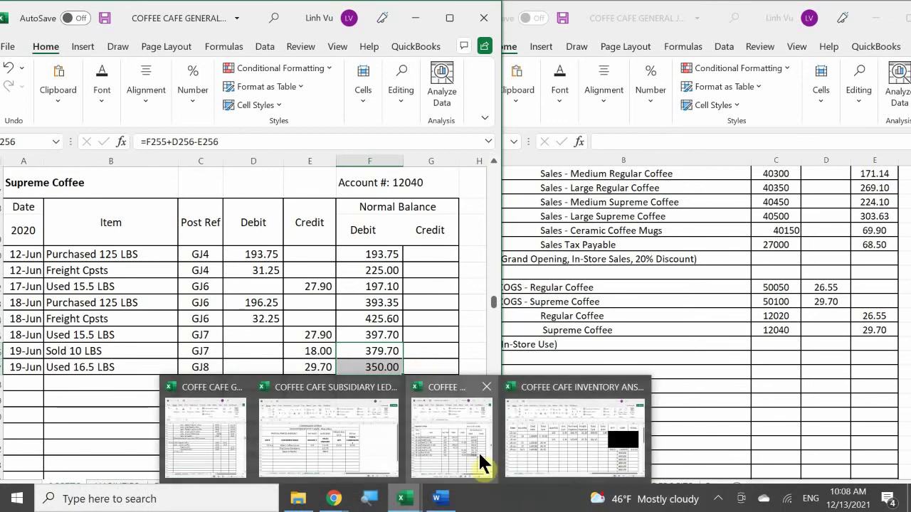
left_click(562, 431)
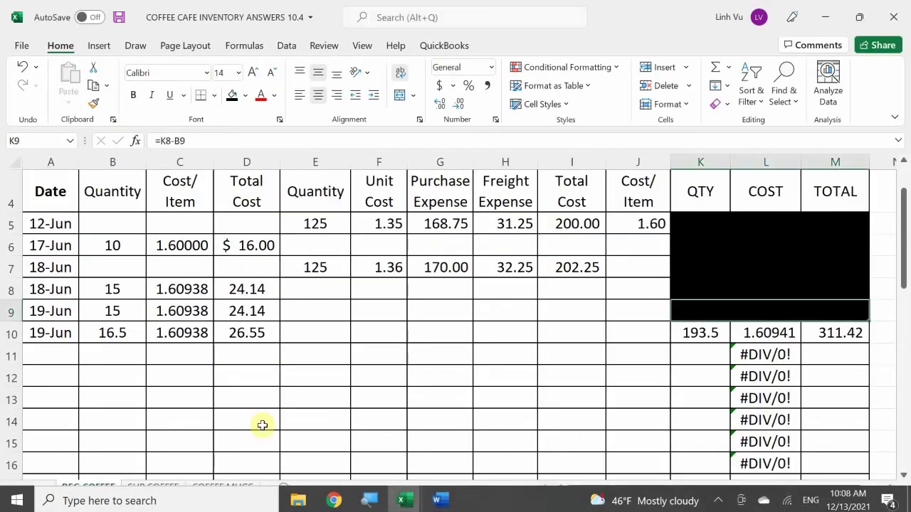
left_click(159, 488)
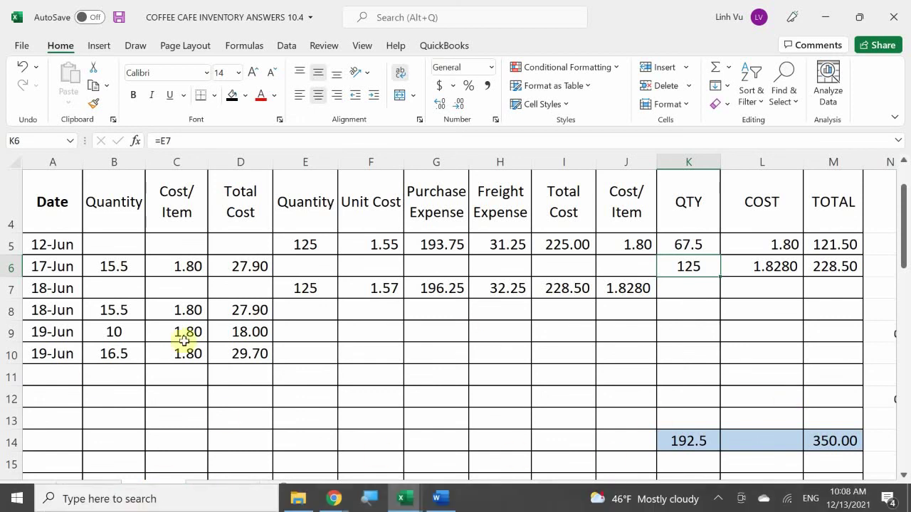
left_click(403, 498)
left_click(220, 467)
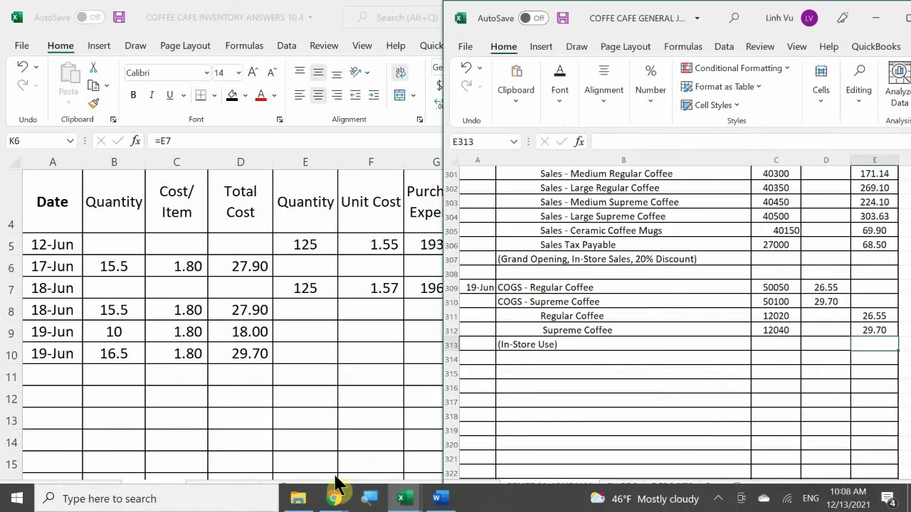
Switch to the Coffee Café document in Word and view the 19 June in-store use and the 20 June Corner Bookstore invoice.
left_click(437, 497)
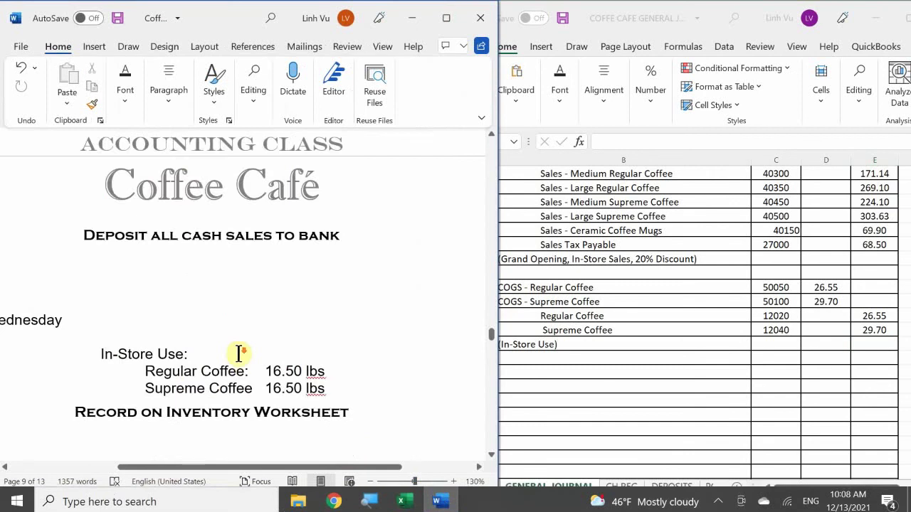
scroll(238, 356, "down", 5)
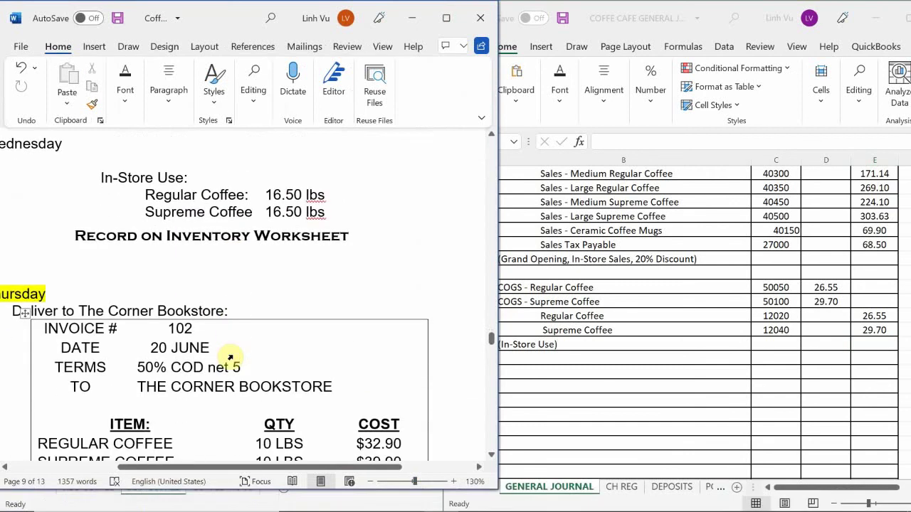
scroll(230, 356, "up", 1)
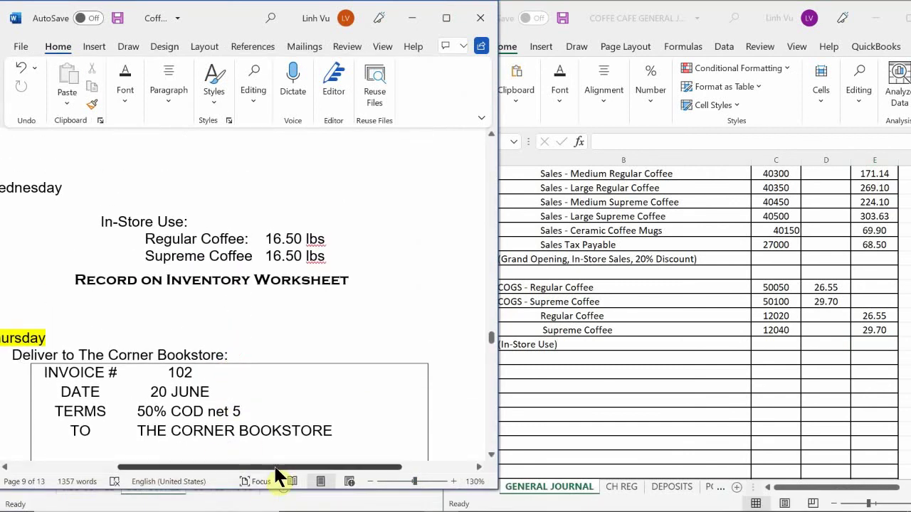
left_click_drag(275, 468, 236, 481)
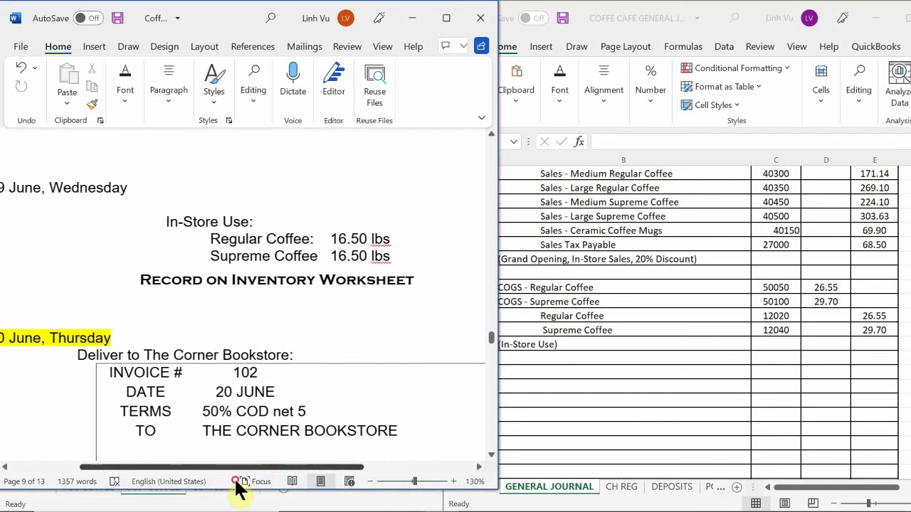
mouse_move(883, 488)
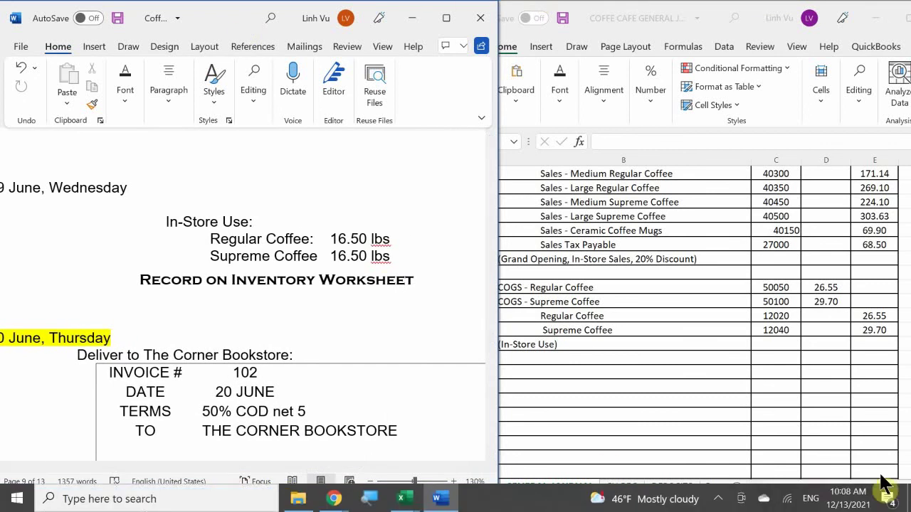
left_click(718, 498)
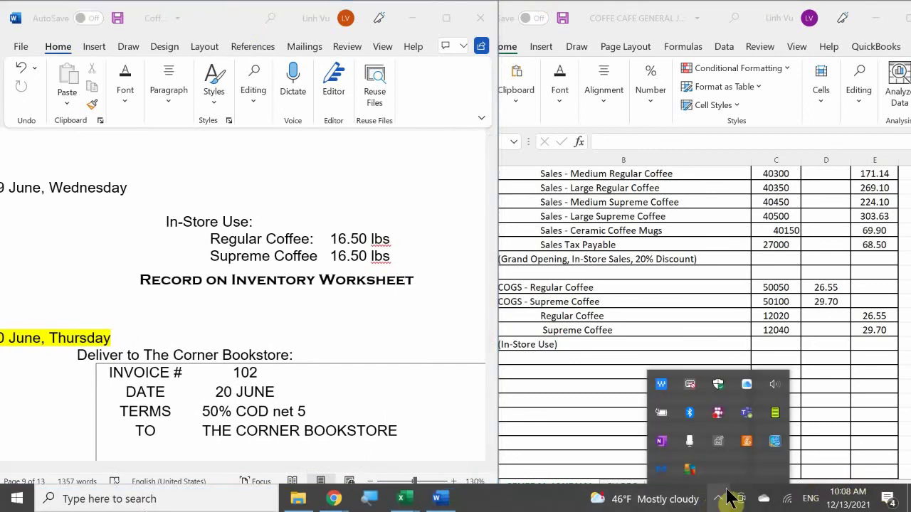
right_click(719, 415)
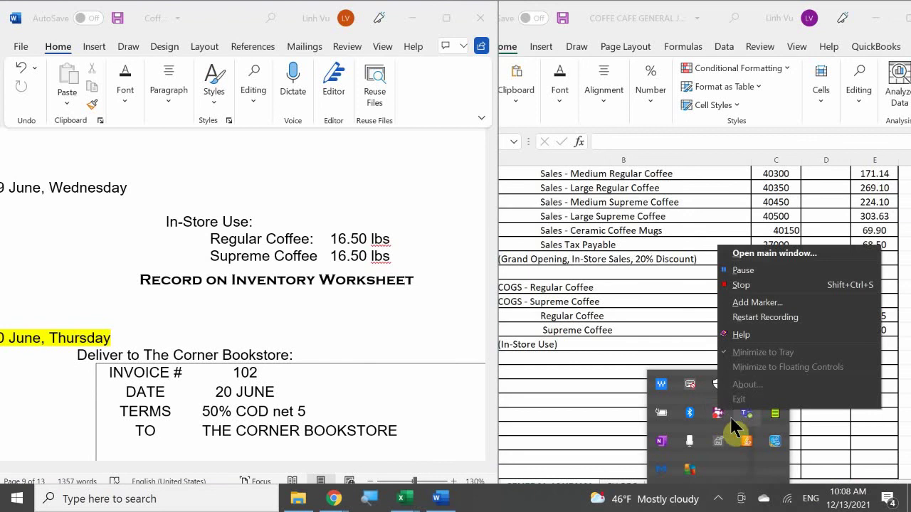